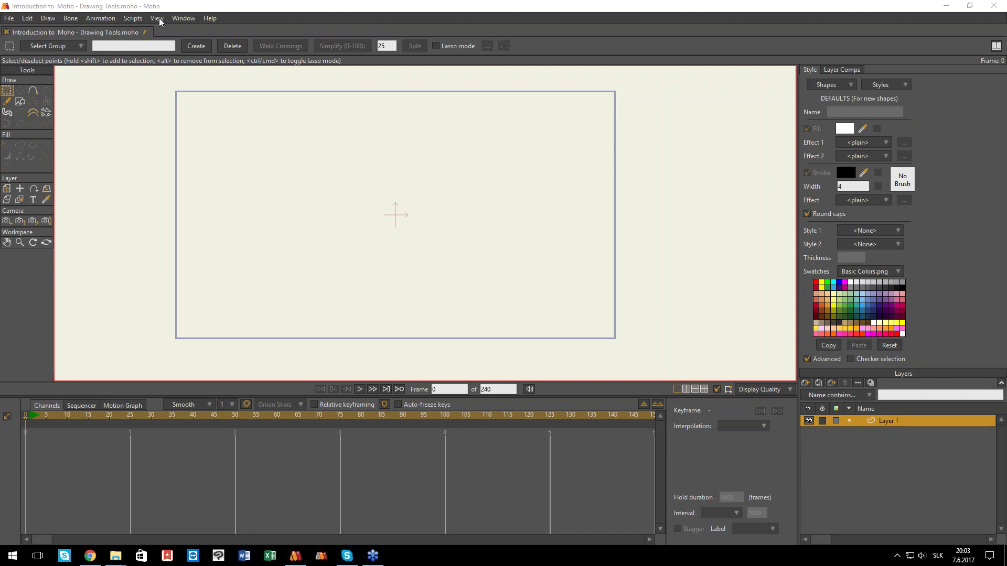
pyautogui.click(56, 18)
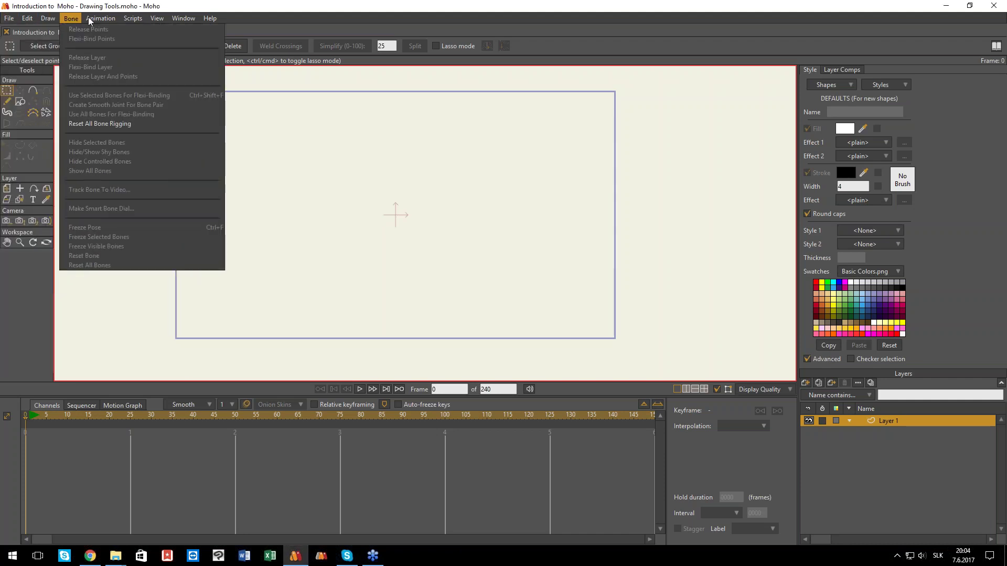
pyautogui.click(496, 101)
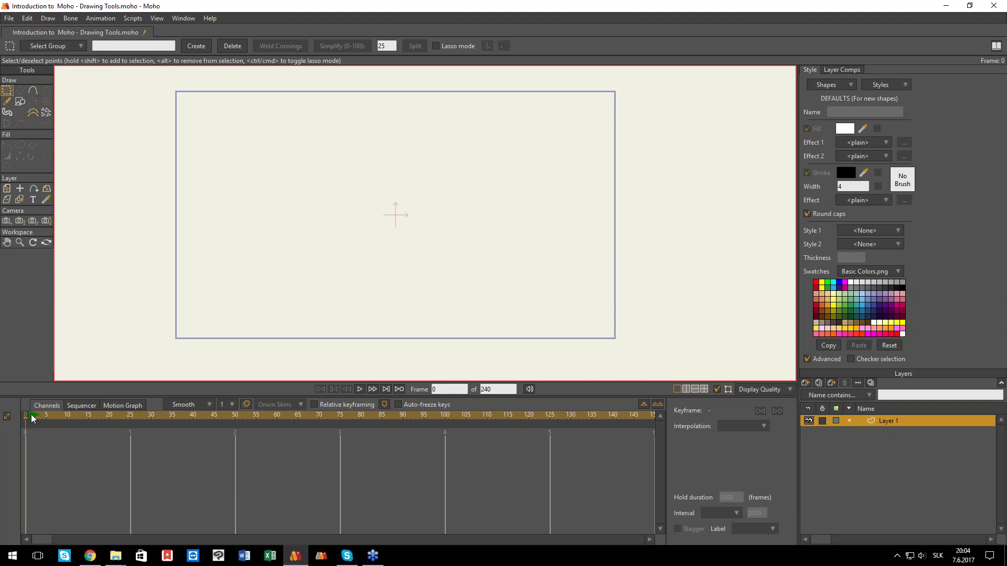
# - Examine the timeline at frames 0 and 1, its Channels, Sequencer and Motion Graph views, and the default interpolation options
pyautogui.moveTo(21, 418)
pyautogui.mouseDown()
pyautogui.moveTo(85, 418)
pyautogui.moveTo(15, 421)
pyautogui.mouseUp()
pyautogui.click(46, 416)
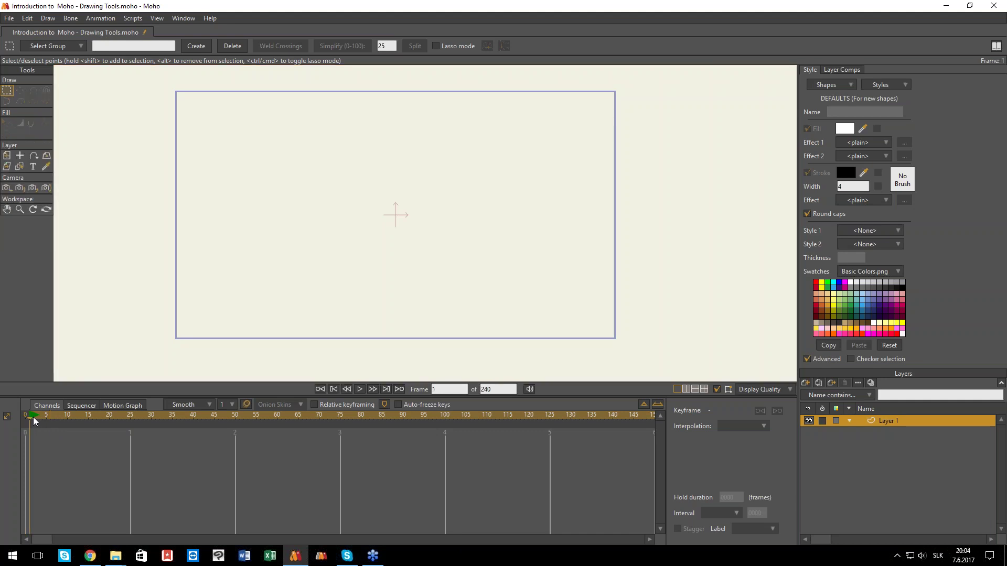
pyautogui.moveTo(111, 424)
pyautogui.mouseDown()
pyautogui.moveTo(350, 431)
pyautogui.moveTo(127, 445)
pyautogui.moveTo(64, 416)
pyautogui.moveTo(21, 419)
pyautogui.mouseUp()
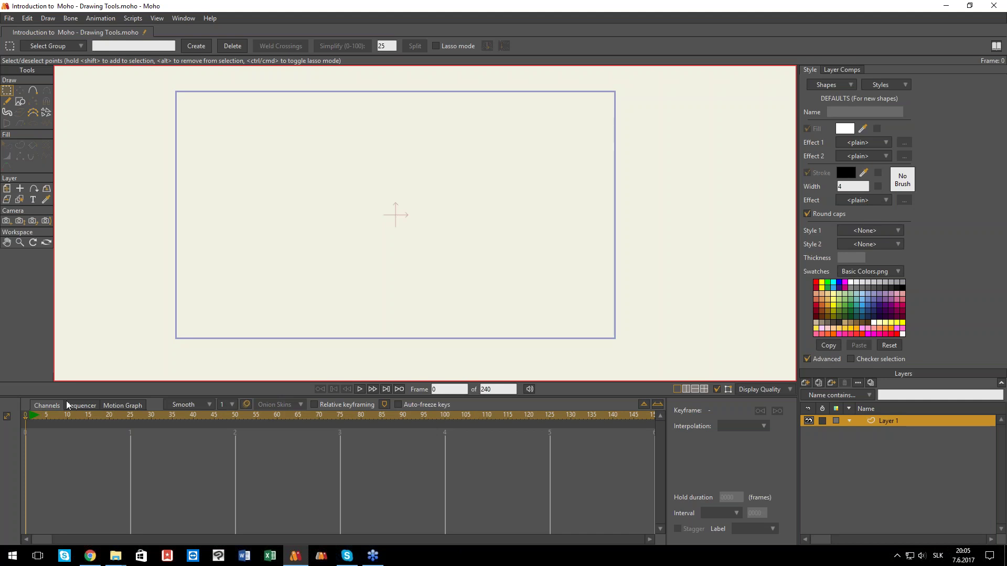
pyautogui.click(95, 404)
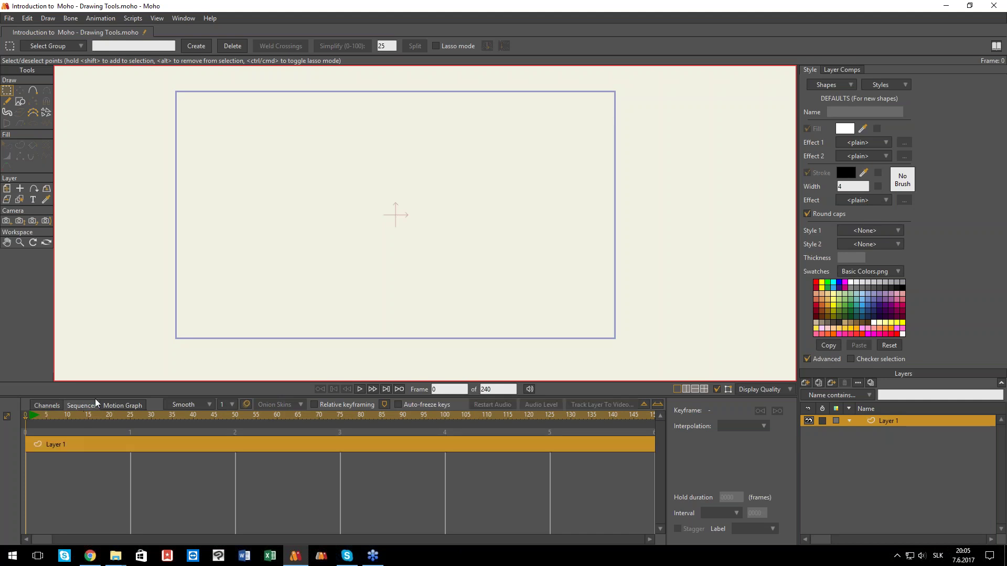
pyautogui.click(123, 406)
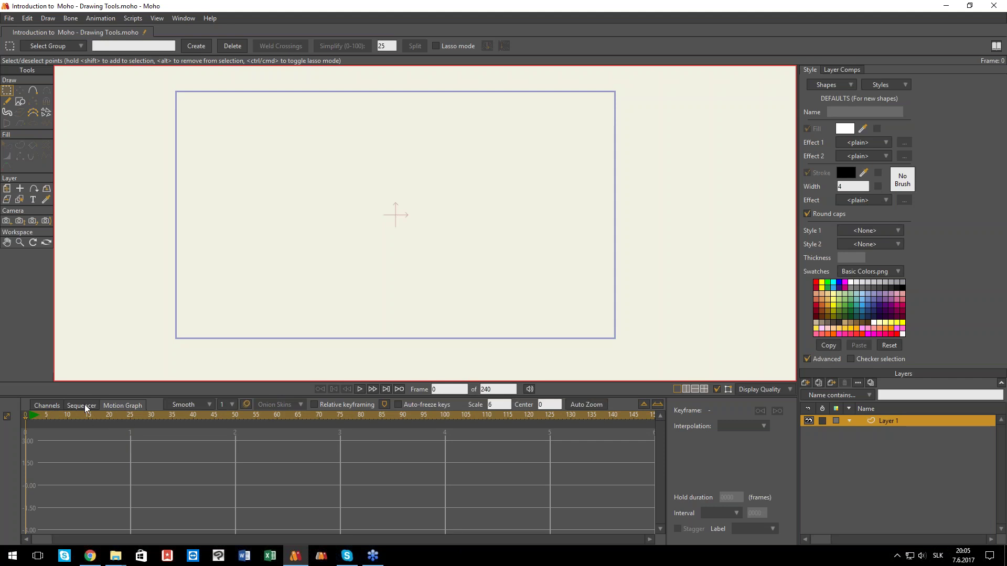
pyautogui.click(53, 407)
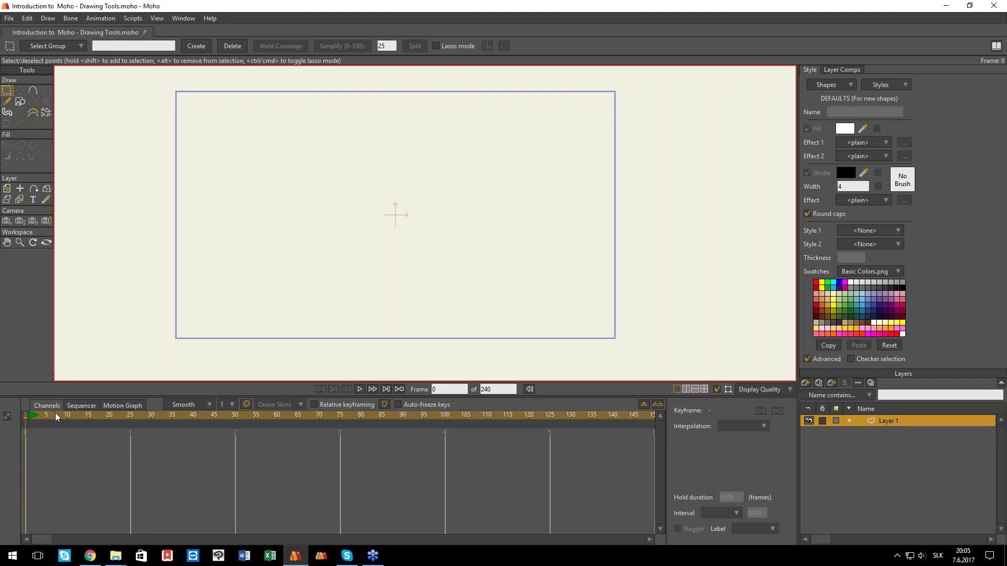
pyautogui.click(210, 404)
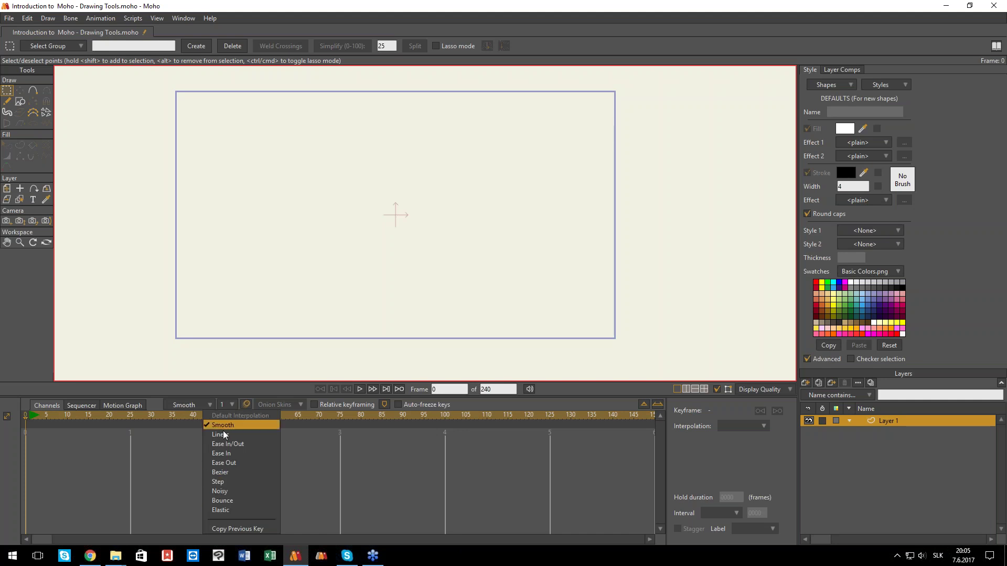
pyautogui.click(209, 407)
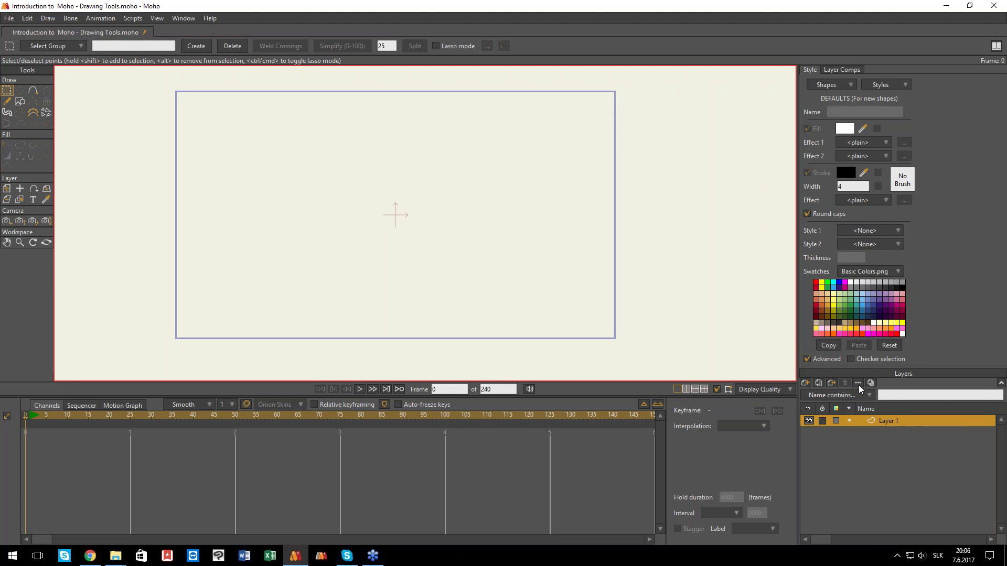
# - Review the layer types available for a new layer and look at the Layer Comps list
pyautogui.click(806, 384)
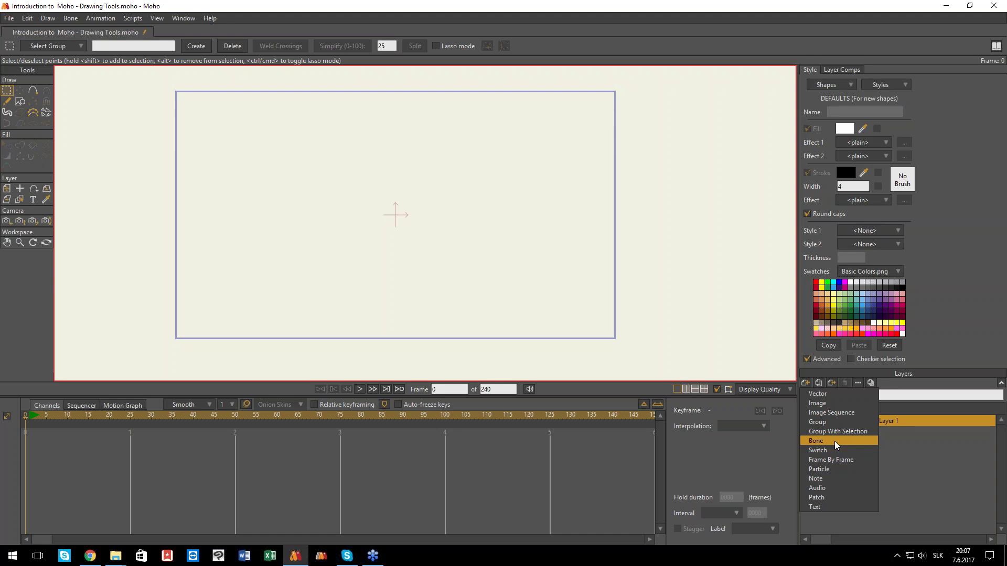
pyautogui.click(852, 464)
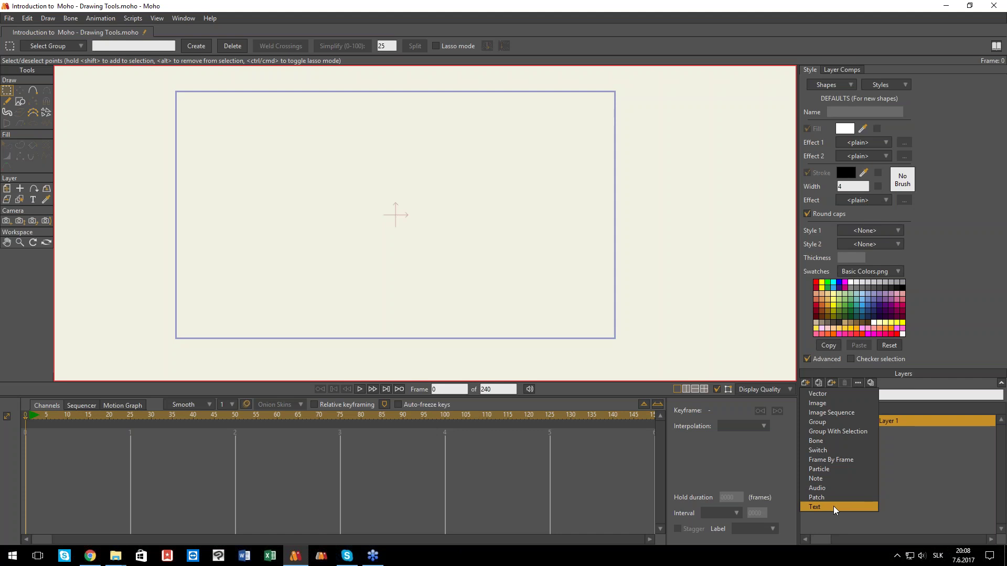
pyautogui.click(909, 466)
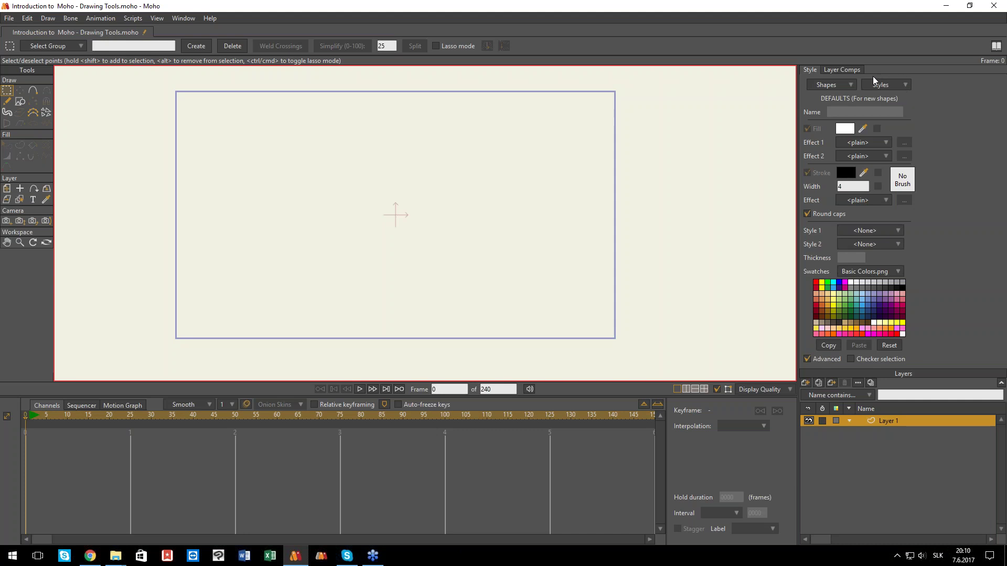
pyautogui.click(847, 70)
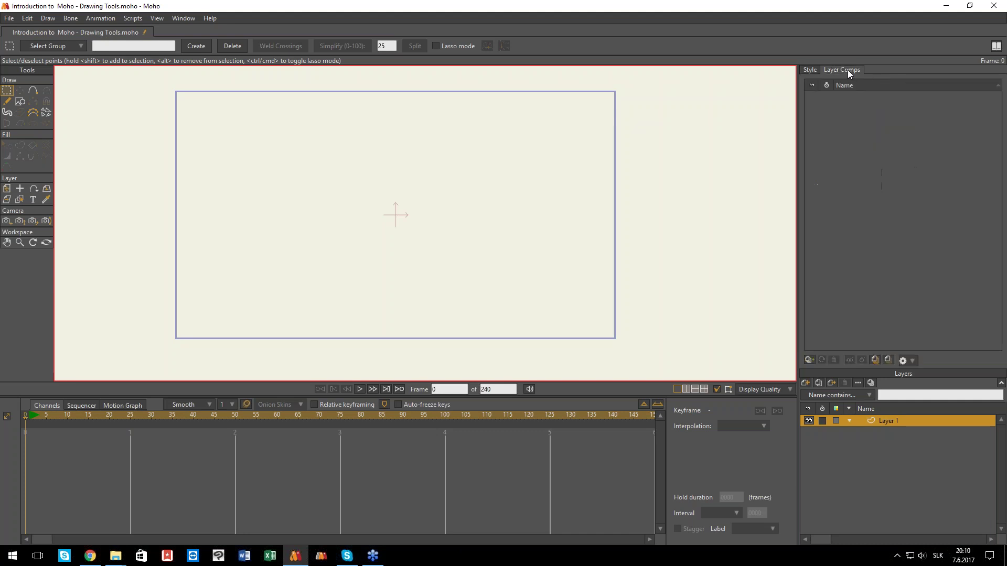
pyautogui.click(815, 70)
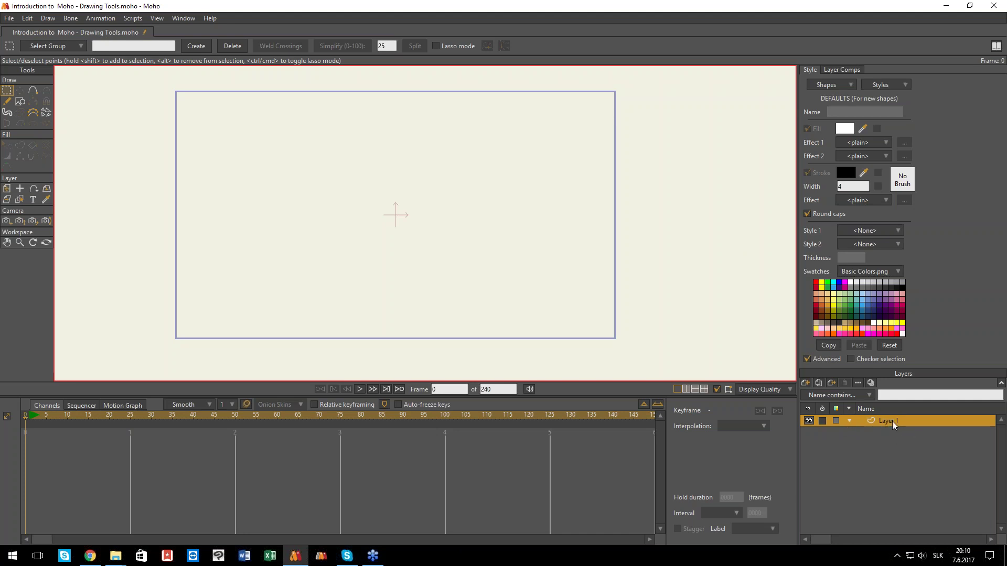
pyautogui.click(805, 384)
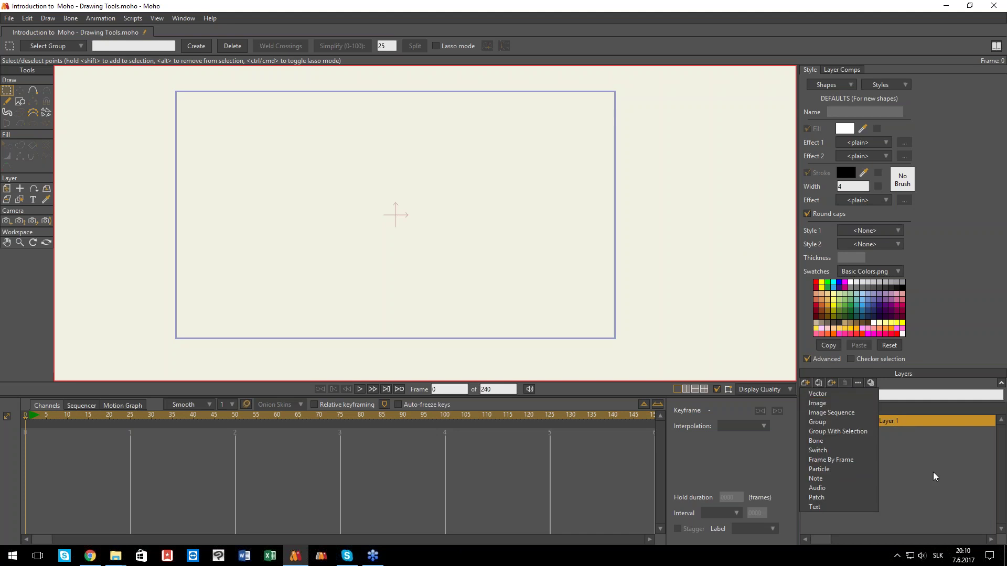
pyautogui.click(893, 440)
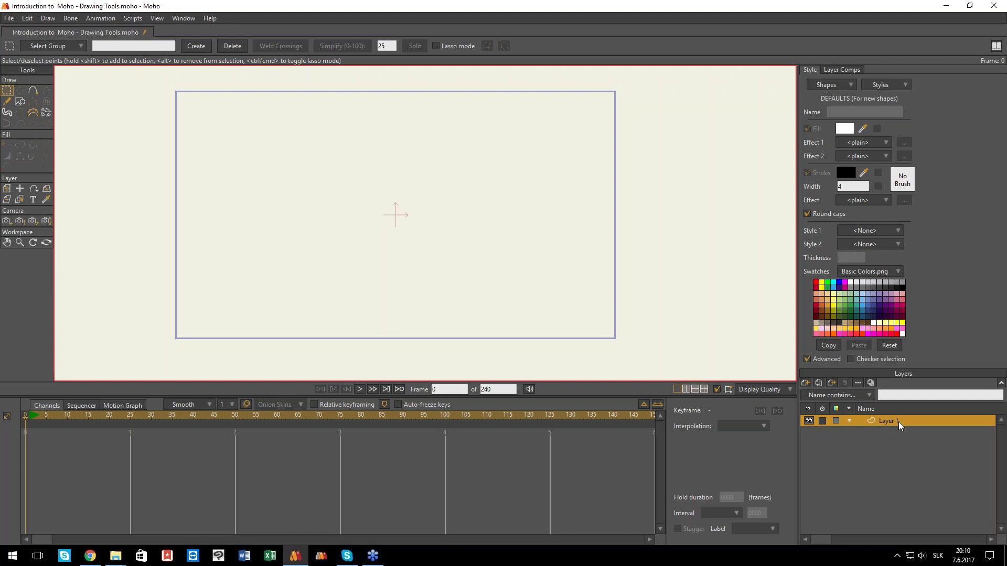
# - Choose the star for the Draw Shape tool and set the default fill colour to blue 0124D5
pyautogui.scroll(2, 437, 215)
pyautogui.scroll(-2, 436, 212)
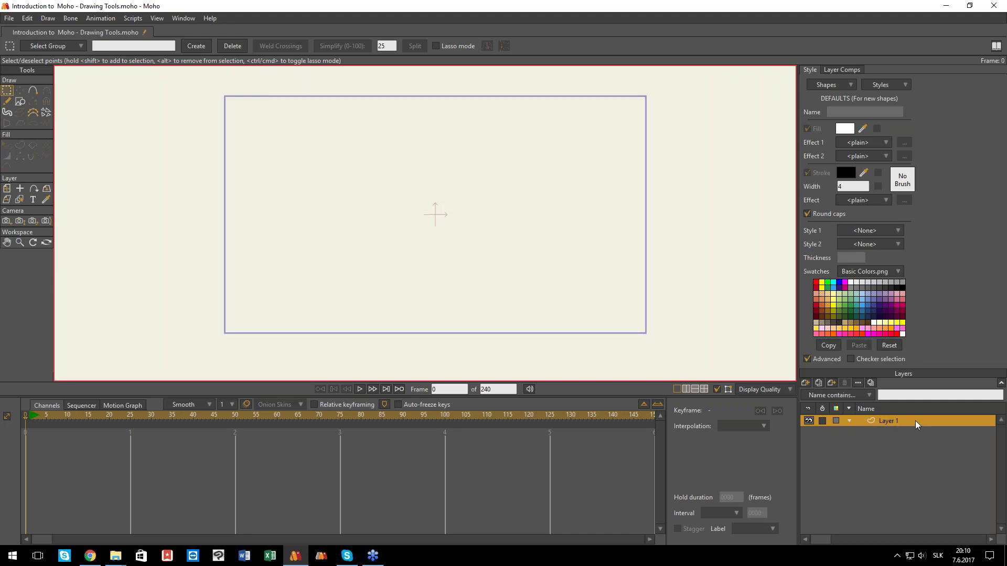
pyautogui.moveTo(434, 211); pyautogui.dragTo(450, 218)
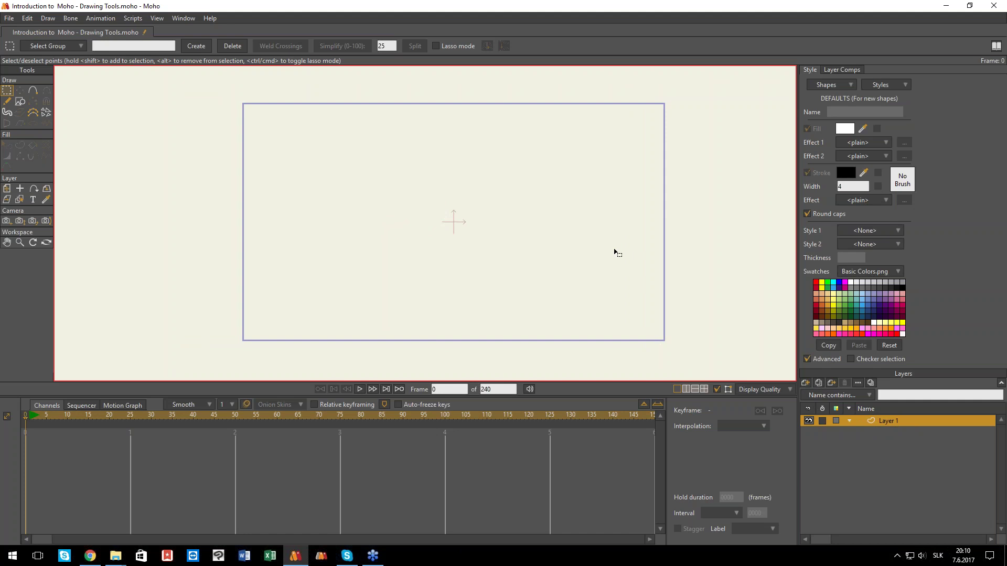
pyautogui.click(20, 102)
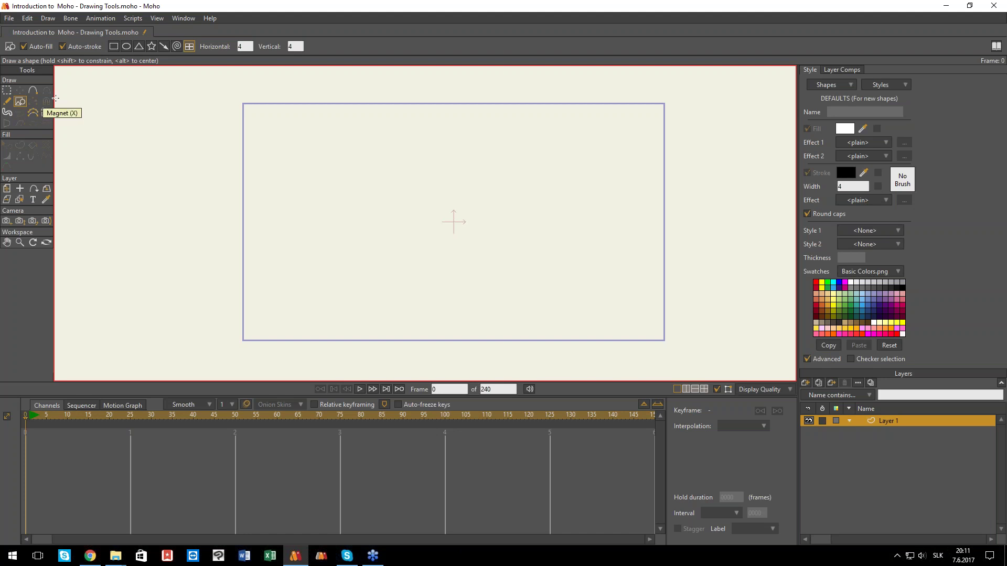
pyautogui.click(113, 47)
pyautogui.click(152, 47)
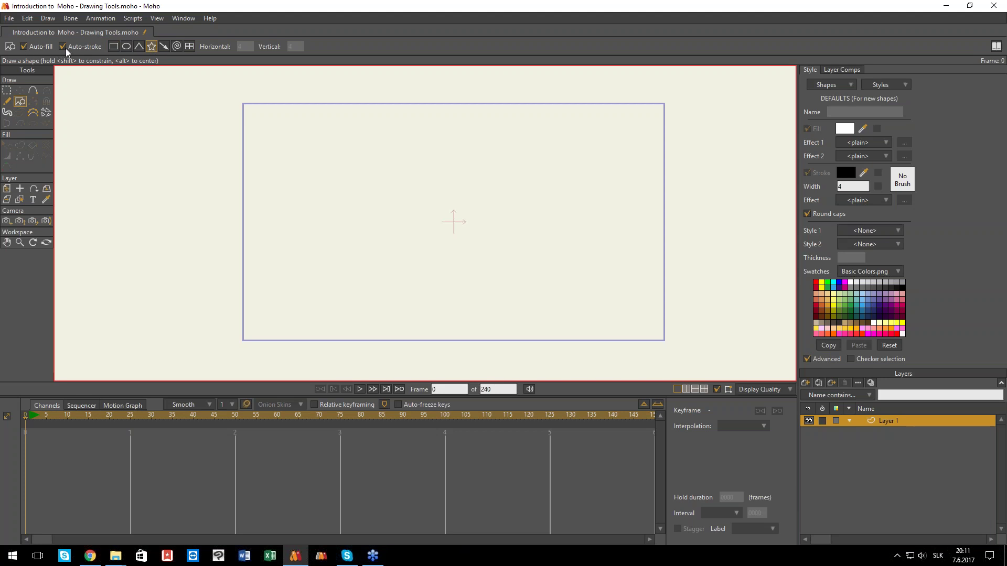
pyautogui.click(845, 129)
pyautogui.click(783, 227)
pyautogui.click(769, 206)
pyautogui.click(803, 328)
# - Set the default stroke colour for new shapes to a darker blue than the fill
pyautogui.click(845, 173)
pyautogui.click(783, 229)
pyautogui.click(770, 251)
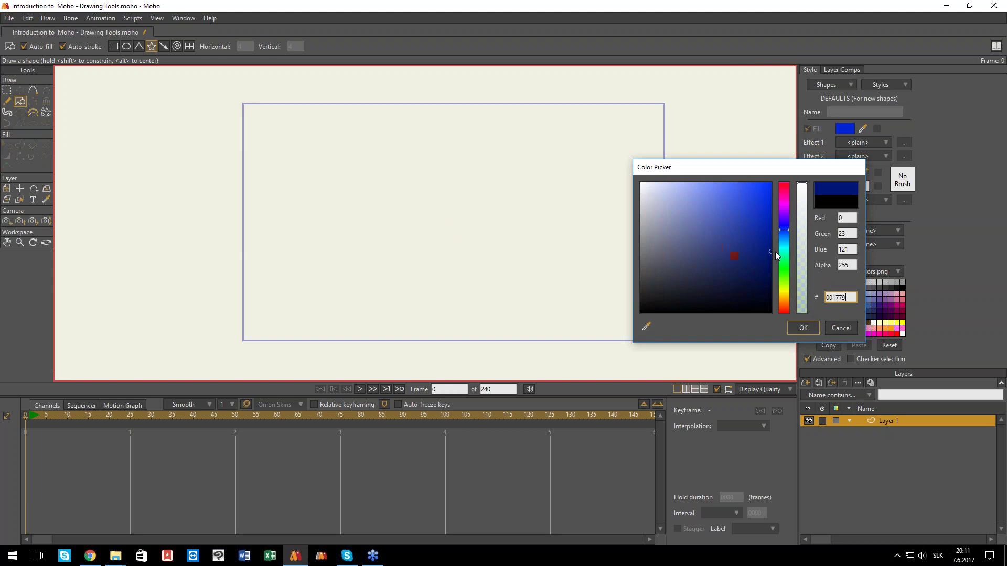
pyautogui.click(646, 326)
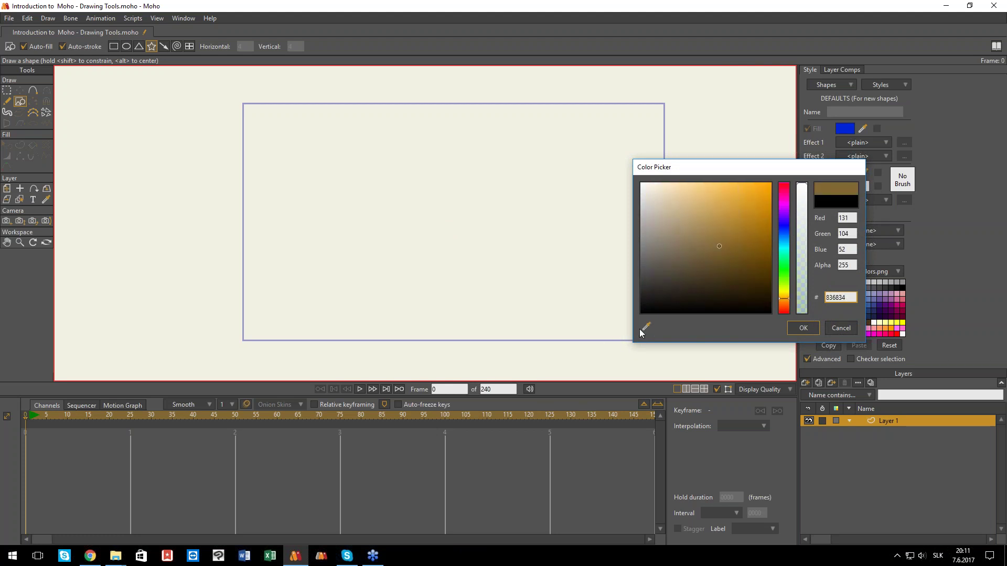
pyautogui.click(846, 128)
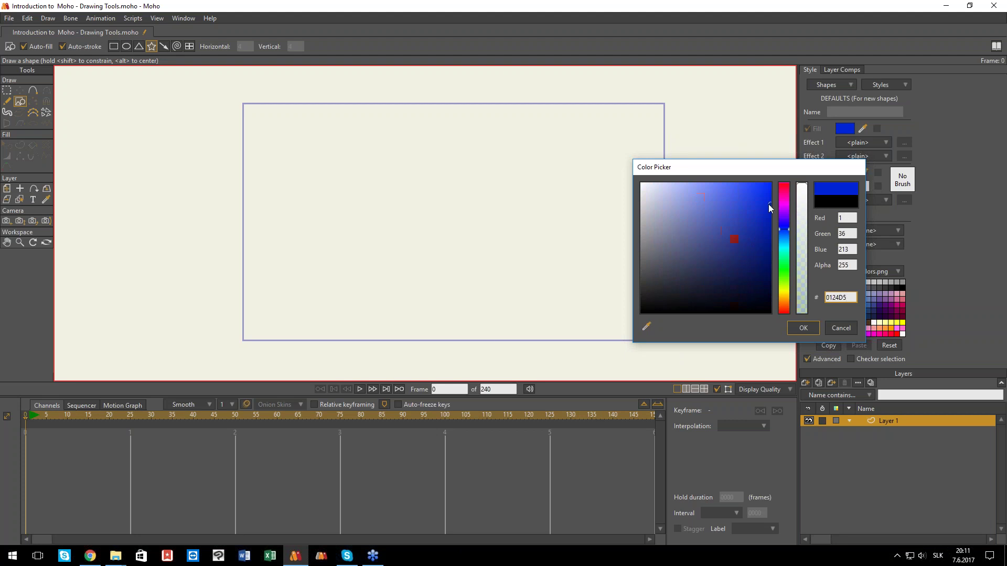
pyautogui.click(799, 329)
# - Draw a five-pointed star in the upper part of the frame and move it to the frame's centre
pyautogui.moveTo(417, 168); pyautogui.dragTo(451, 215)
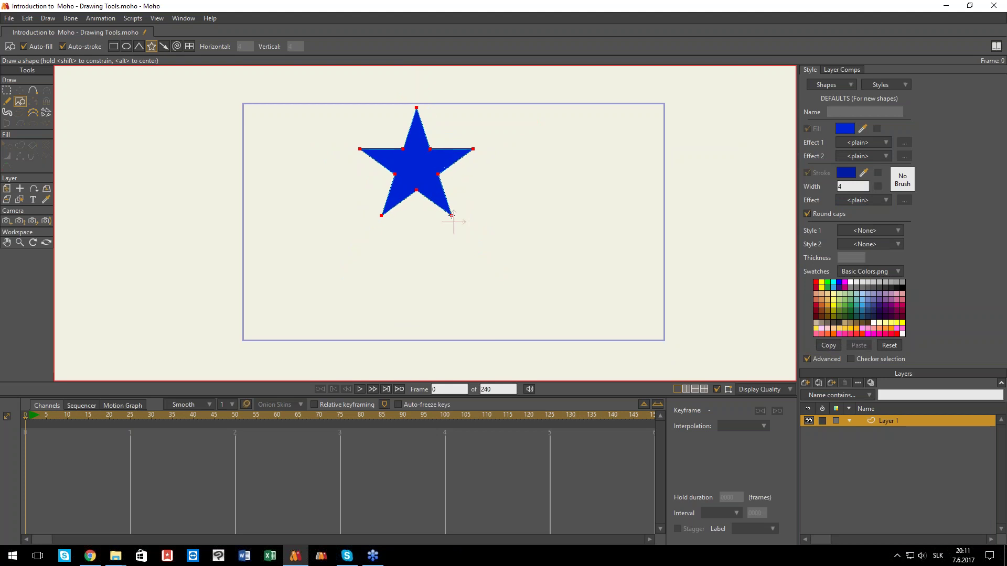
pyautogui.press('t')
pyautogui.moveTo(420, 165); pyautogui.dragTo(473, 241)
pyautogui.scroll(3, 459, 210)
pyautogui.scroll(3, 474, 240)
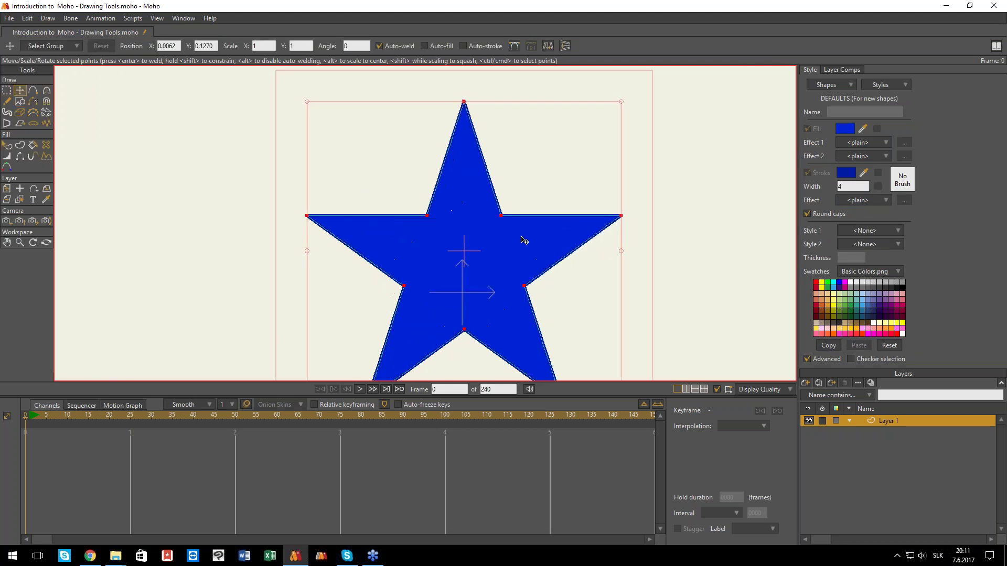
pyautogui.scroll(5, 523, 238)
pyautogui.scroll(-4, 532, 231)
# - Select the star shape and change its fill colour to lime green A5D033
pyautogui.press('Return')
pyautogui.press('q')
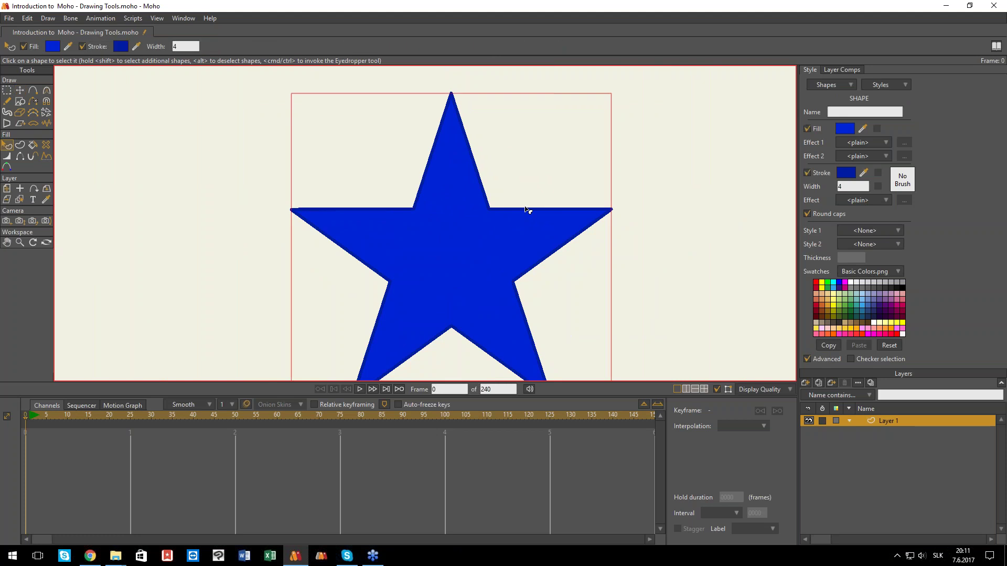
pyautogui.click(845, 129)
pyautogui.click(847, 327)
pyautogui.moveTo(445, 241); pyautogui.dragTo(455, 243)
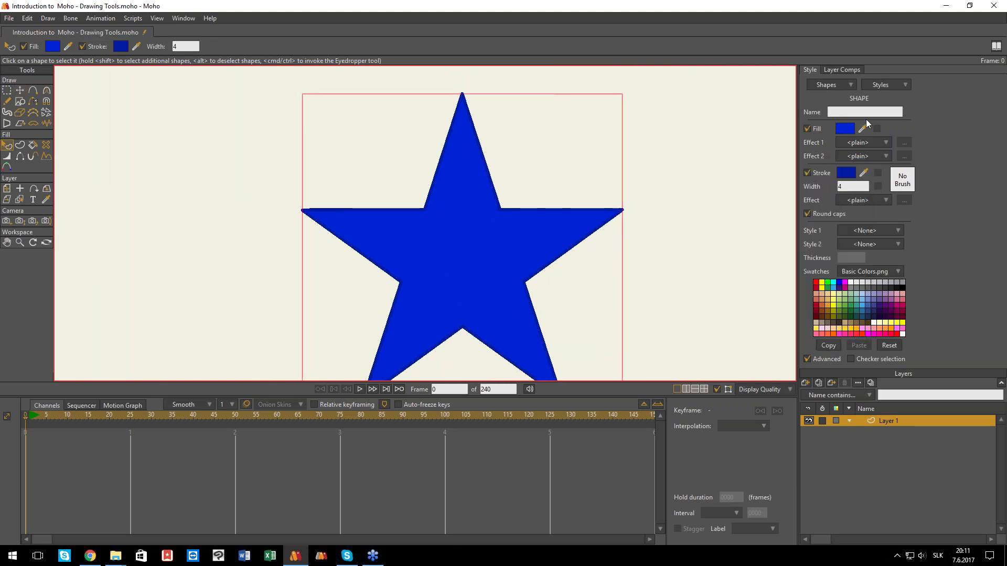
pyautogui.click(845, 129)
pyautogui.moveTo(684, 216); pyautogui.dragTo(703, 230)
pyautogui.moveTo(785, 263); pyautogui.dragTo(784, 285)
pyautogui.moveTo(725, 235); pyautogui.dragTo(739, 207)
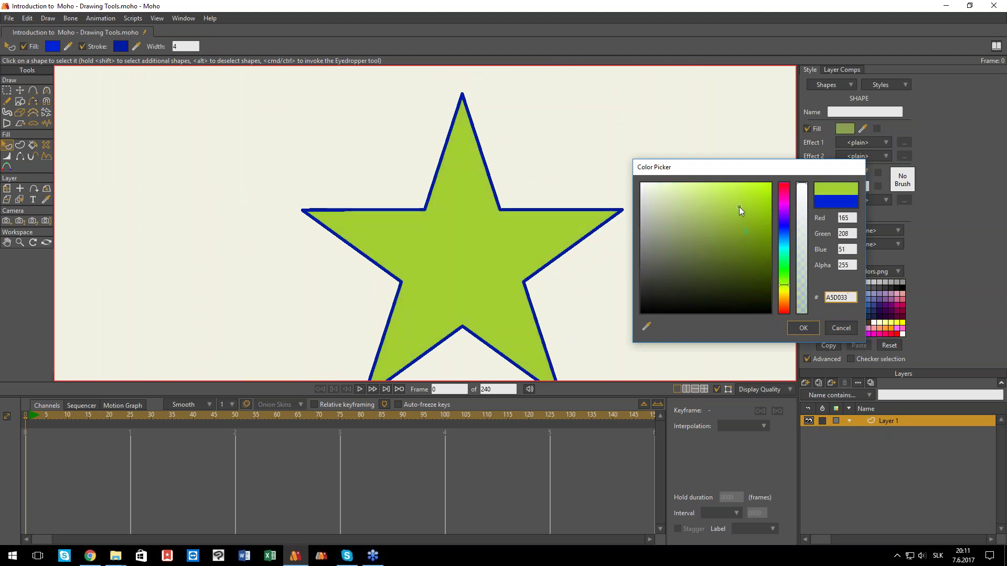
pyautogui.click(797, 330)
# - Set the star's stroke width to 8
pyautogui.moveTo(598, 182); pyautogui.dragTo(627, 172)
pyautogui.scroll(-2, 624, 175)
pyautogui.moveTo(571, 218); pyautogui.dragTo(522, 240)
pyautogui.scroll(2, 749, 217)
pyautogui.doubleClick(855, 186)
pyautogui.write('7')
pyautogui.scroll(4, 855, 186)
pyautogui.scroll(-3, 855, 187)
pyautogui.scroll(1, 855, 186)
pyautogui.scroll(-1, 855, 186)
# - Select the star's upper-right inner corner point and shift it slightly with Transform Points
pyautogui.press('g')
pyautogui.click(452, 218)
pyautogui.press('t')
pyautogui.moveTo(446, 206); pyautogui.dragTo(462, 222)
pyautogui.scroll(-5, 444, 204)
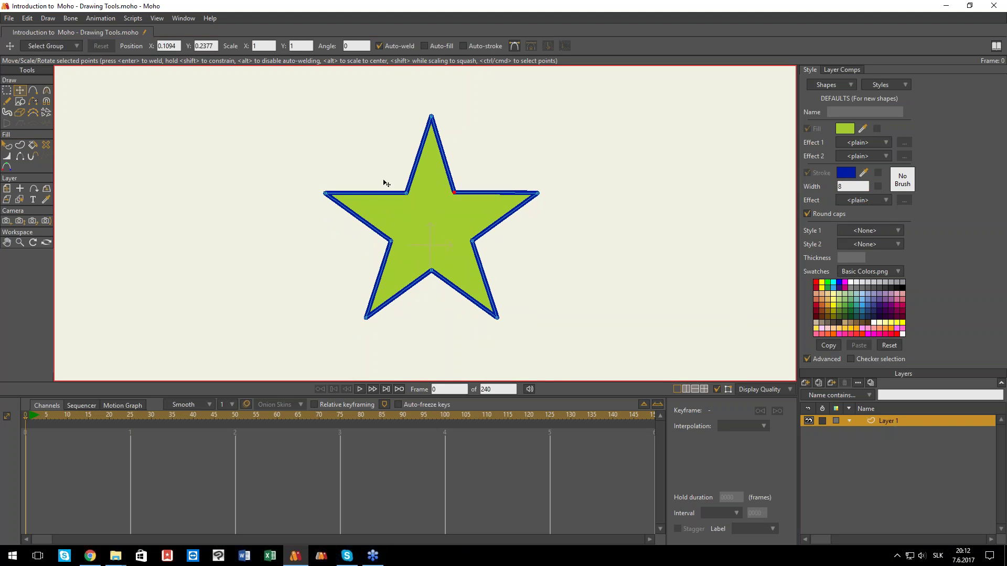
pyautogui.scroll(-2, 460, 231)
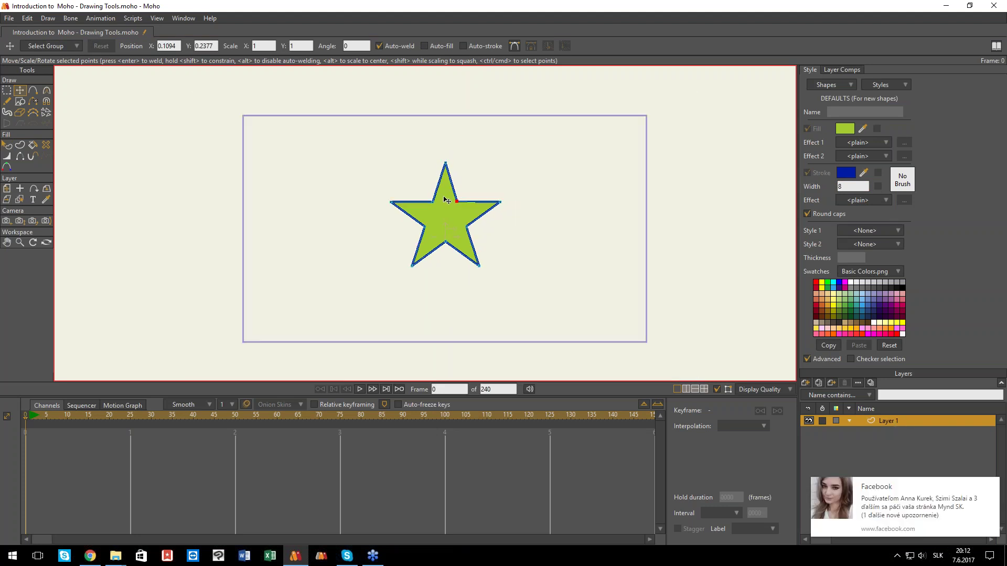
pyautogui.scroll(-1, 445, 200)
# - Move the entire star layer off the frame's centre with the Transform Layer tool
pyautogui.press('0')
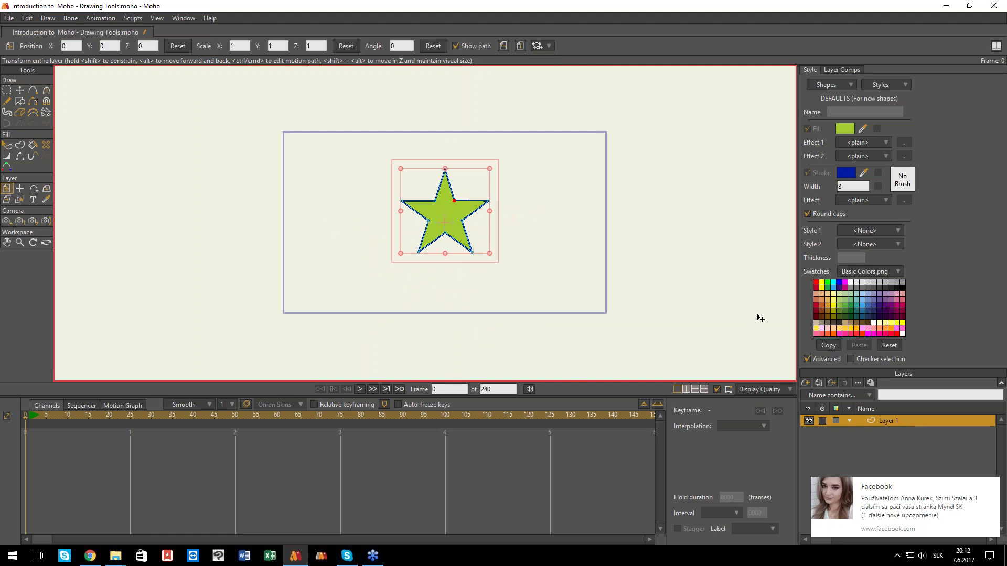
pyautogui.click(994, 487)
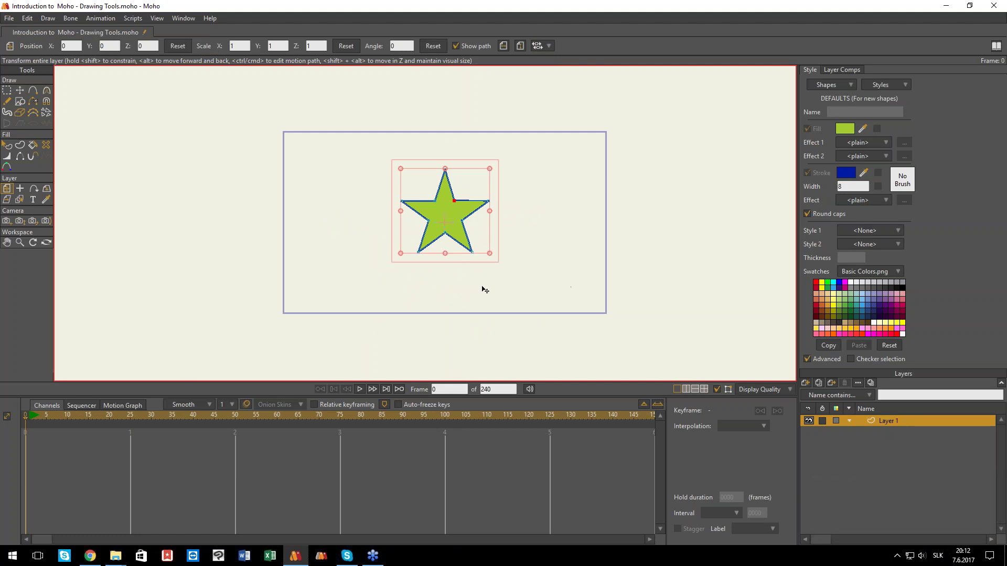
pyautogui.moveTo(445, 221); pyautogui.dragTo(499, 258)
pyautogui.scroll(3, 431, 242)
# - Reshape the star's right side by moving its right tip and the adjacent inner corner points individually
pyautogui.press('g')
pyautogui.scroll(3, 442, 232)
pyautogui.press('t')
pyautogui.moveTo(497, 236); pyautogui.dragTo(506, 228)
pyautogui.moveTo(575, 247)
pyautogui.mouseDown()
pyautogui.moveTo(534, 252)
pyautogui.moveTo(580, 255)
pyautogui.mouseUp()
pyautogui.moveTo(505, 295); pyautogui.dragTo(501, 283)
pyautogui.moveTo(578, 255); pyautogui.dragTo(585, 240)
pyautogui.moveTo(506, 290); pyautogui.dragTo(506, 293)
pyautogui.scroll(-1, 490, 246)
pyautogui.moveTo(420, 253); pyautogui.dragTo(481, 241)
pyautogui.scroll(2, 469, 243)
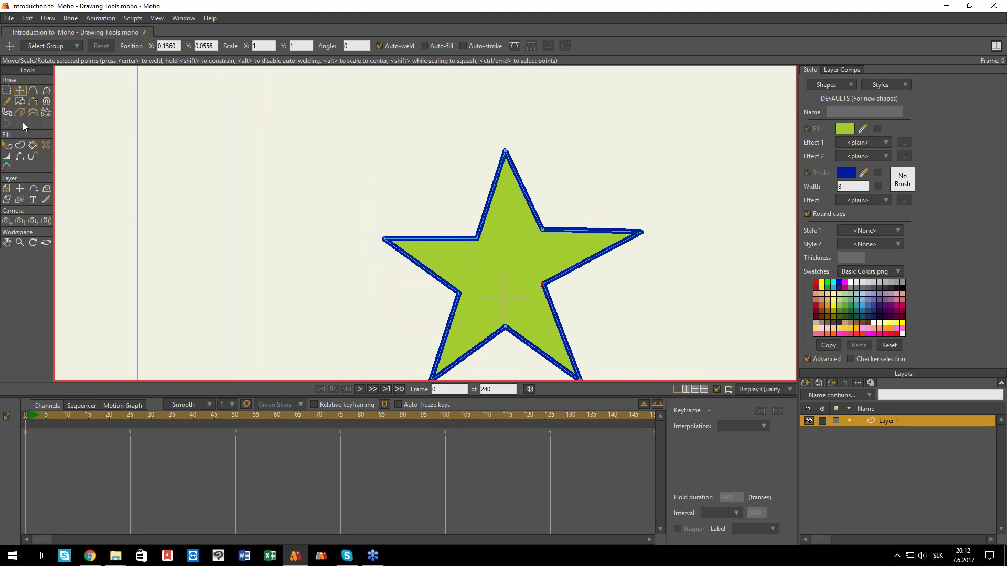
# - Remove the star's fill and stroke with Delete Shape, keeping only the vector outline and its points
pyautogui.click(47, 145)
pyautogui.click(522, 197)
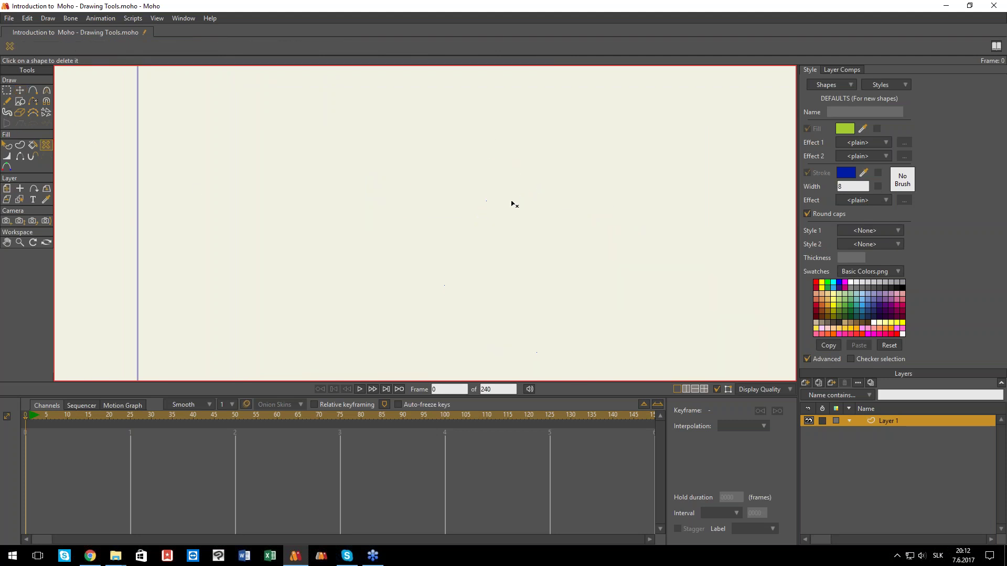
pyautogui.hotkey('ctrl', 'z')
# - Move the two inner corner points on the right side of the unfilled star outline
pyautogui.press('g')
pyautogui.scroll(-2, 482, 218)
pyautogui.scroll(1, 481, 214)
pyautogui.scroll(1, 481, 214)
pyautogui.press('t')
pyautogui.moveTo(520, 199); pyautogui.dragTo(509, 204)
pyautogui.moveTo(522, 254); pyautogui.dragTo(530, 258)
pyautogui.scroll(-1, 526, 234)
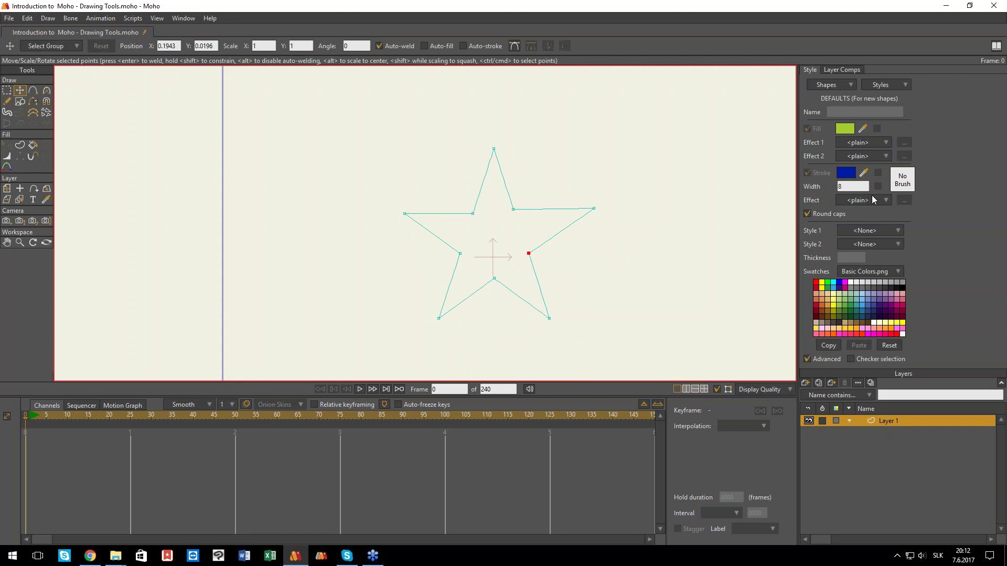
# - Set the default fill colour for new shapes to magenta EB0EE8
pyautogui.click(845, 128)
pyautogui.moveTo(784, 225); pyautogui.dragTo(784, 203)
pyautogui.click(750, 211)
pyautogui.click(763, 195)
pyautogui.click(803, 328)
pyautogui.moveTo(636, 191); pyautogui.dragTo(638, 199)
# - Fill the closed star outline with the default magenta, without a stroke, using the Paint Bucket tool
pyautogui.rightClick(494, 204)
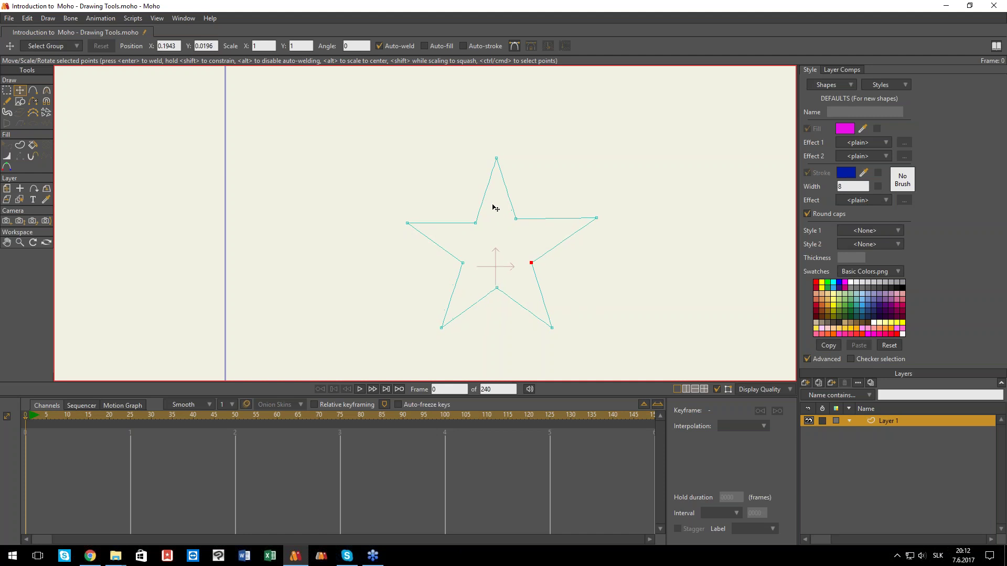
pyautogui.press('p')
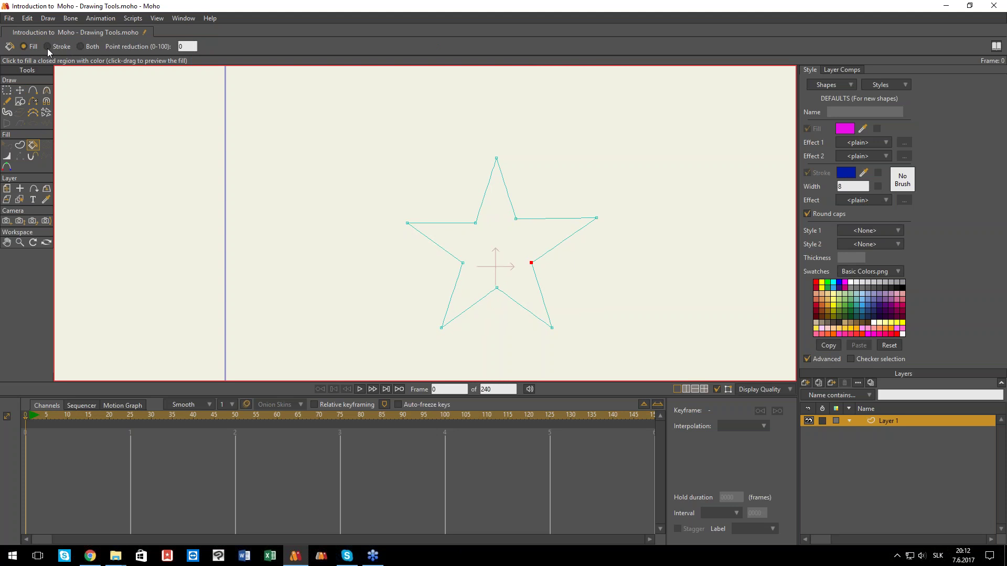
pyautogui.click(549, 217)
pyautogui.press('g')
pyautogui.scroll(-2, 506, 246)
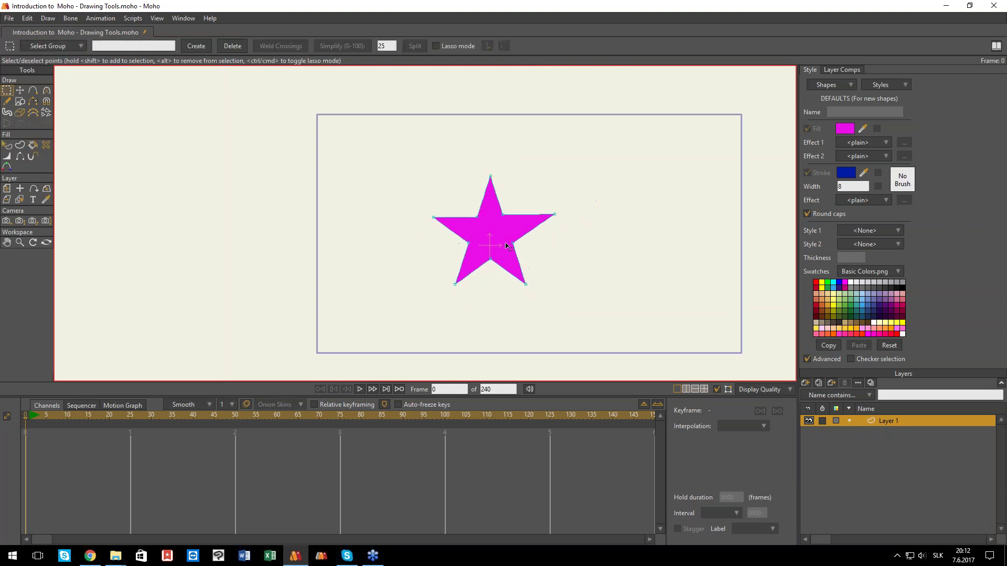
# - Select the magenta-filled star with the Select Shape tool
pyautogui.press('q')
pyautogui.click(506, 245)
pyautogui.scroll(3, 522, 236)
pyautogui.scroll(-5, 512, 241)
# - Duplicate the star by copying and pasting all its points, and place the copy beside the original on its right
pyautogui.press('g')
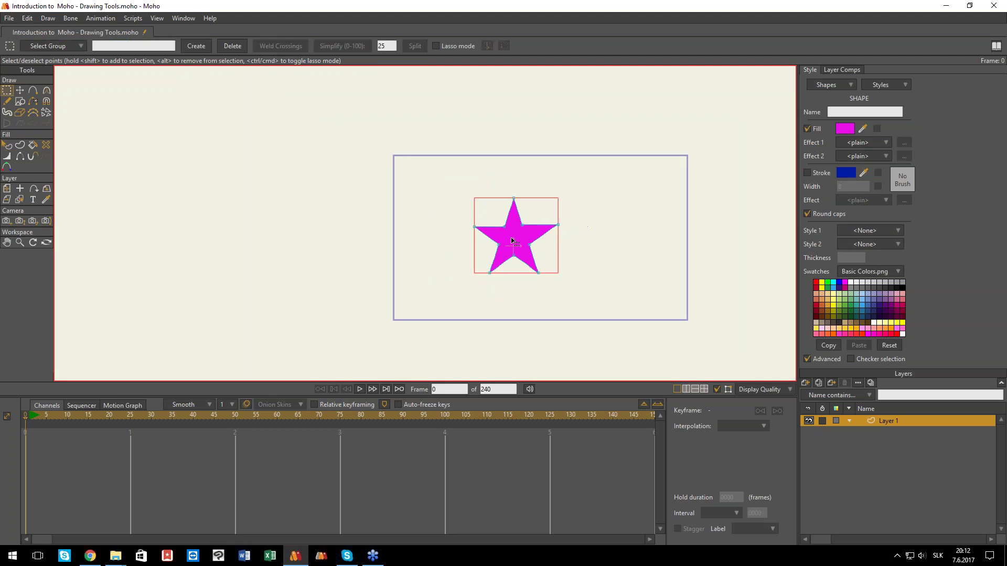
pyautogui.click(511, 240)
pyautogui.scroll(3, 483, 228)
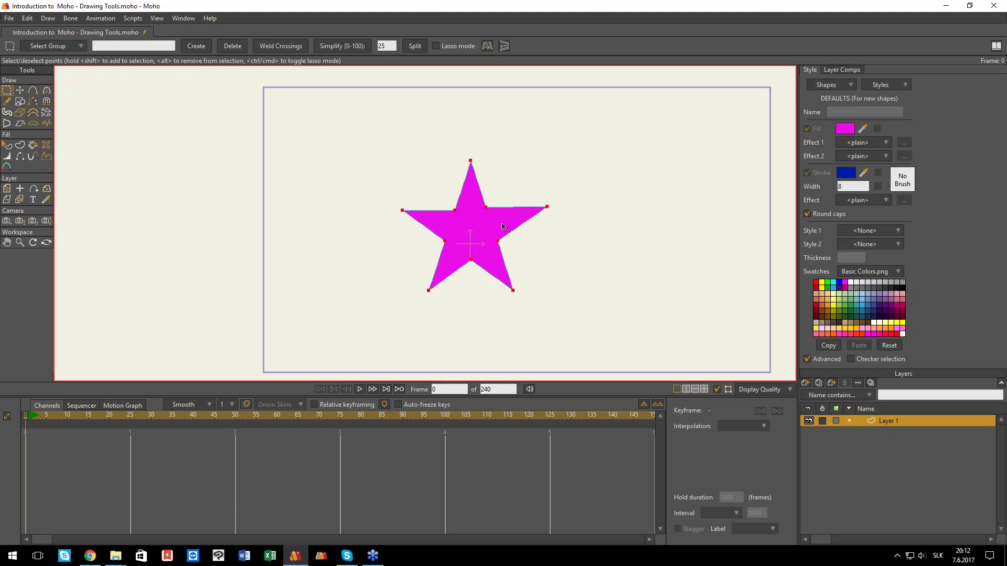
pyautogui.moveTo(515, 242); pyautogui.dragTo(491, 247)
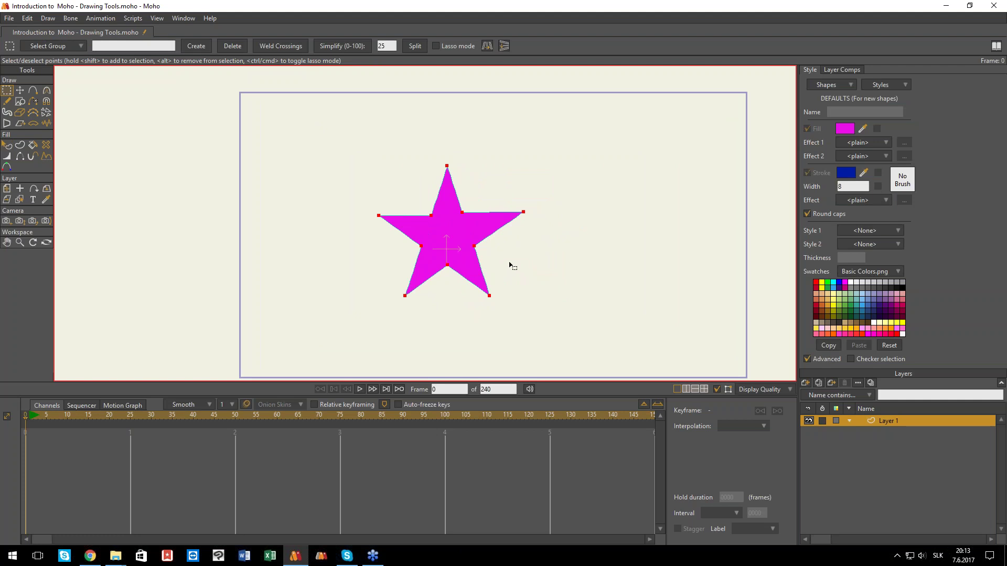
pyautogui.hotkey('ctrl', 'v')
pyautogui.press('t')
pyautogui.moveTo(484, 245); pyautogui.dragTo(663, 252)
# - Deform the copied star with the Magnet tool by pulling its inner corners and lower-right tip
pyautogui.press('g')
pyautogui.press('x')
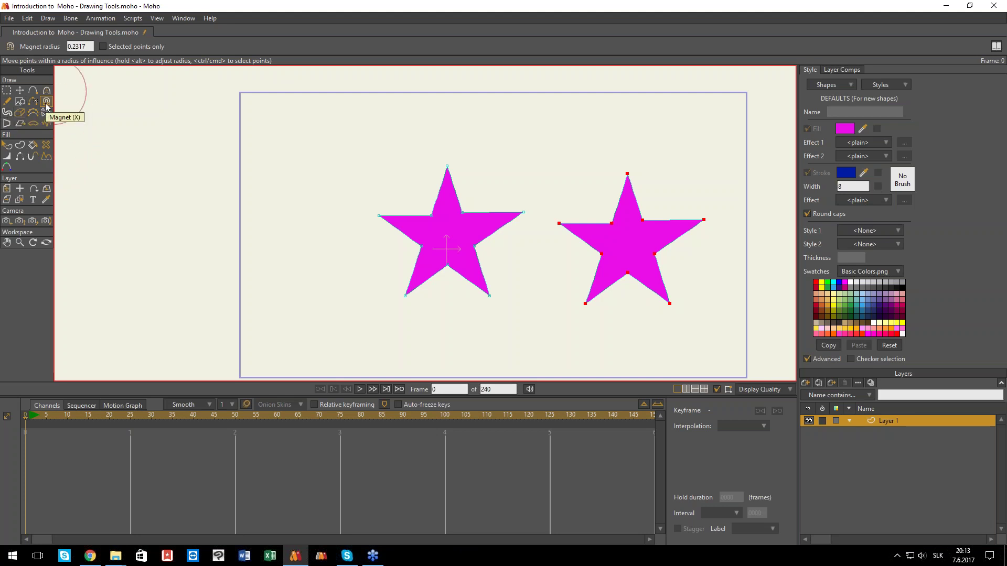
pyautogui.moveTo(609, 220); pyautogui.dragTo(661, 205)
pyautogui.moveTo(667, 301)
pyautogui.mouseDown()
pyautogui.moveTo(682, 312)
pyautogui.moveTo(675, 299)
pyautogui.mouseUp()
pyautogui.moveTo(628, 273); pyautogui.dragTo(631, 290)
pyautogui.moveTo(602, 260); pyautogui.dragTo(602, 269)
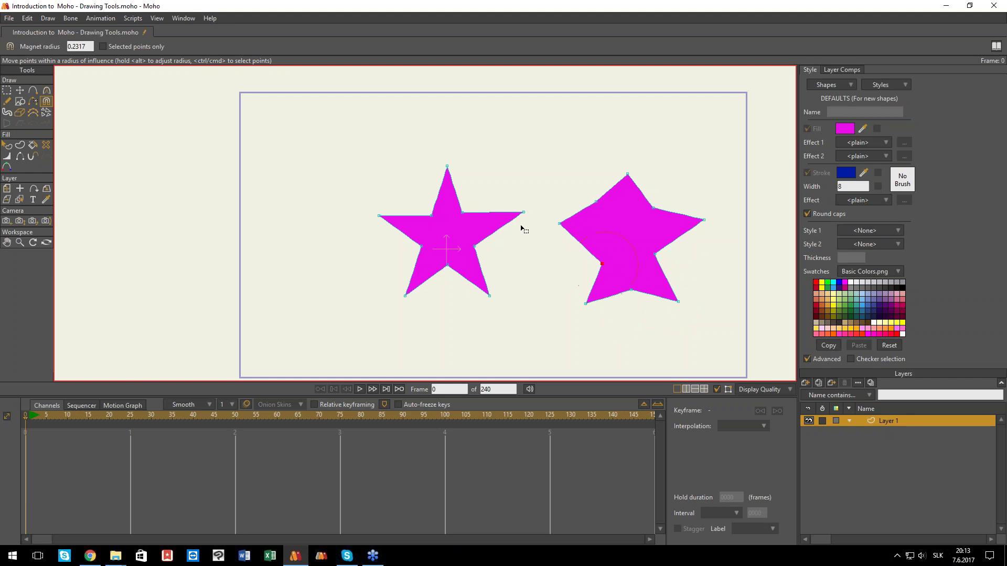
# - Round the original star's right tip, upper-right inner corner and top tip with the Curvature tool
pyautogui.press('g')
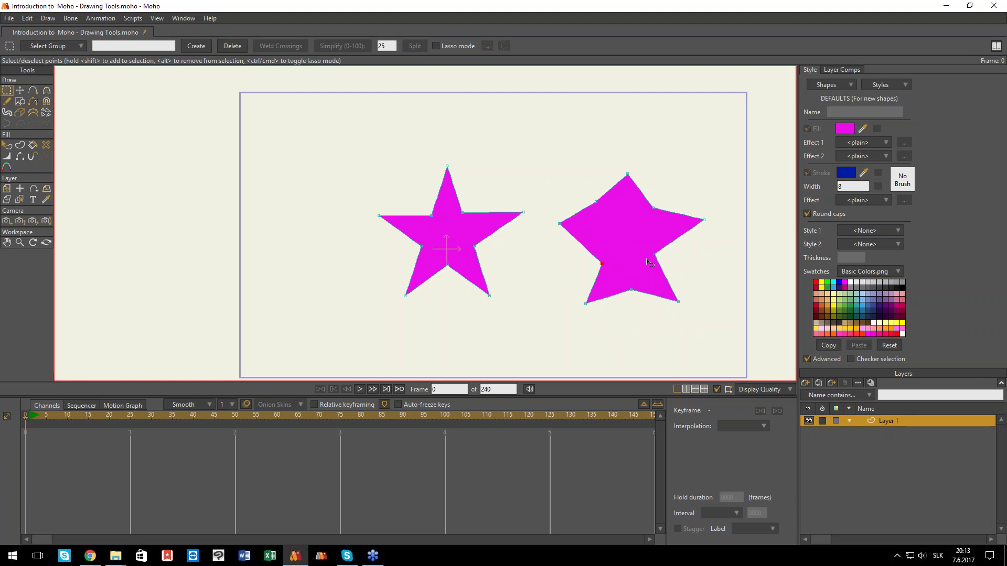
pyautogui.moveTo(546, 221); pyautogui.dragTo(539, 230)
pyautogui.press('c')
pyautogui.scroll(2, 551, 233)
pyautogui.moveTo(506, 215); pyautogui.dragTo(682, 272)
pyautogui.moveTo(389, 147); pyautogui.dragTo(421, 183)
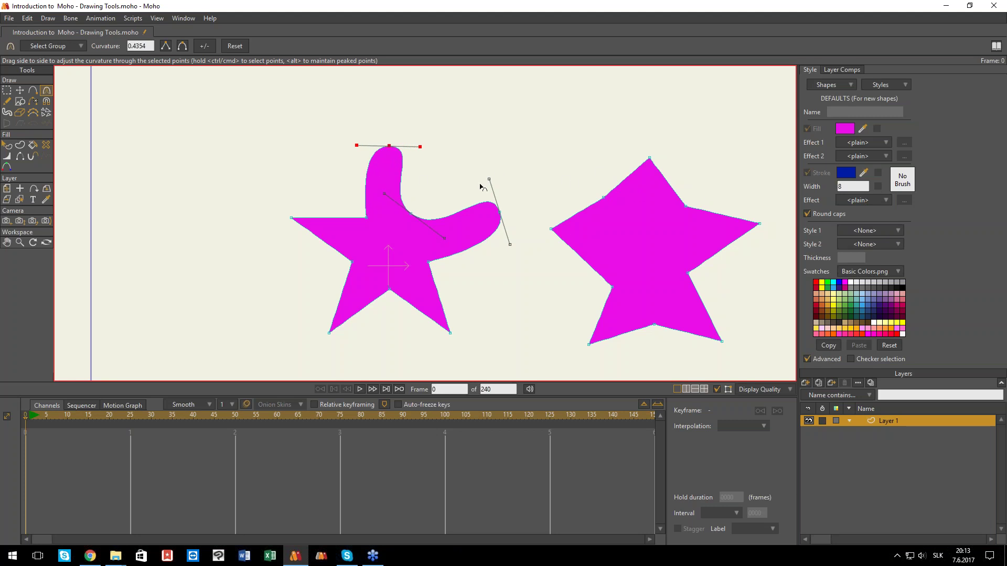
# - Adjust the curve handles at the original star's top tip to bend that arm to the right
pyautogui.moveTo(422, 149); pyautogui.dragTo(446, 131)
pyautogui.moveTo(367, 146); pyautogui.dragTo(390, 179)
pyautogui.moveTo(436, 130); pyautogui.dragTo(480, 145)
# - Select the star with the curved arms as a shape
pyautogui.scroll(-3, 460, 237)
pyautogui.press('q')
pyautogui.click(459, 231)
pyautogui.scroll(2, 416, 197)
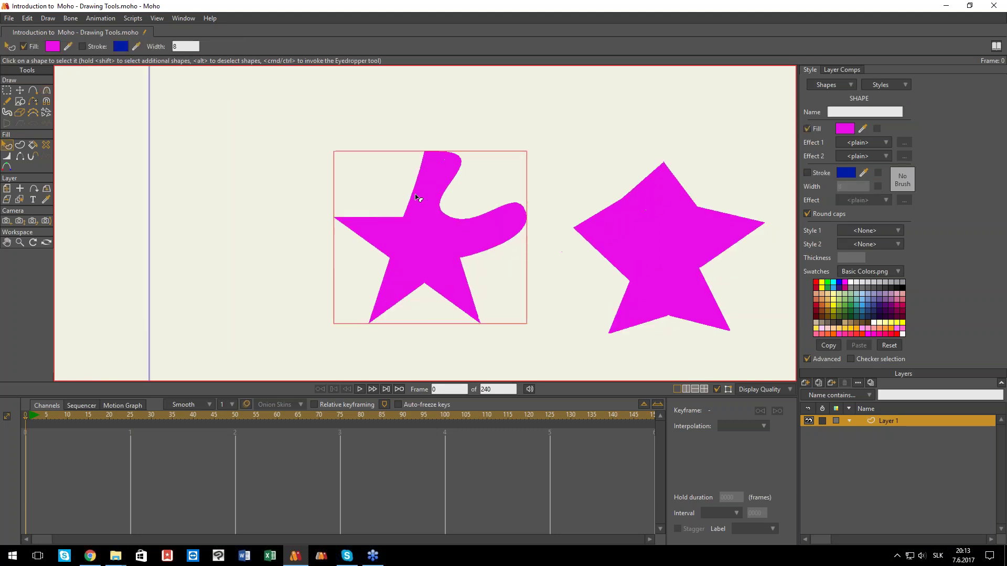
pyautogui.scroll(2, 416, 197)
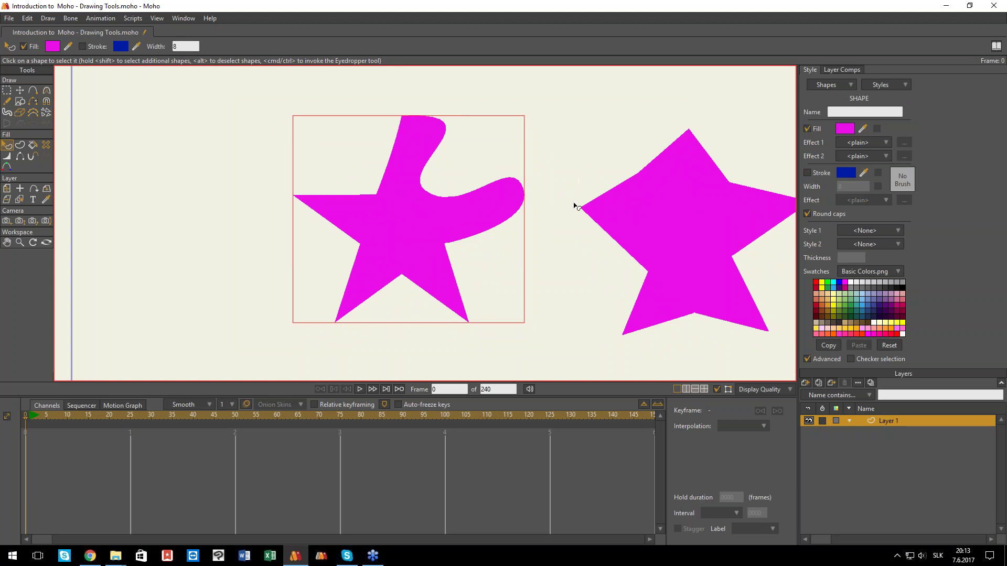
pyautogui.click(851, 132)
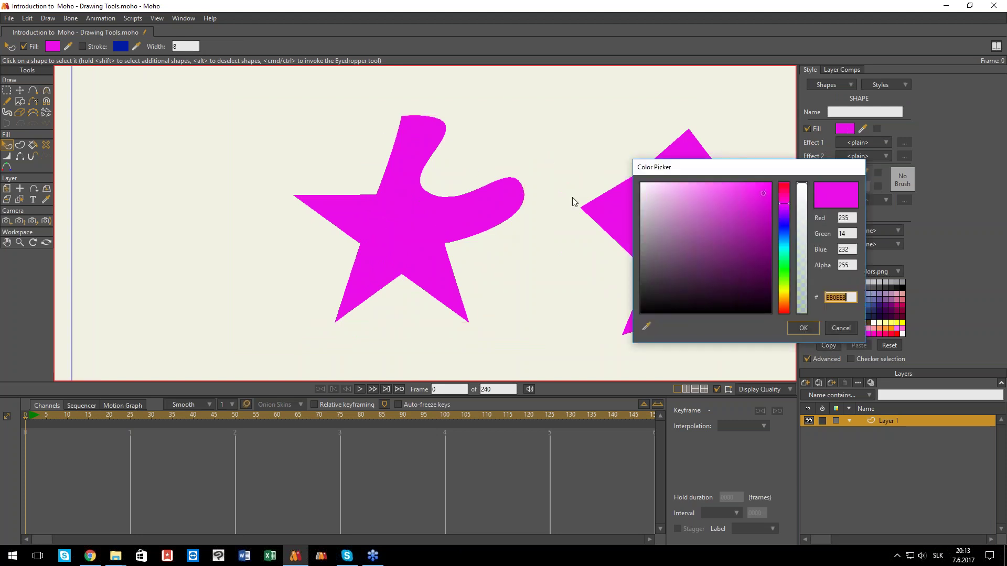
pyautogui.moveTo(803, 254); pyautogui.dragTo(803, 186)
pyautogui.click(839, 328)
# - Apply the Gradient fill effect to the curved star as its first effect
pyautogui.click(866, 151)
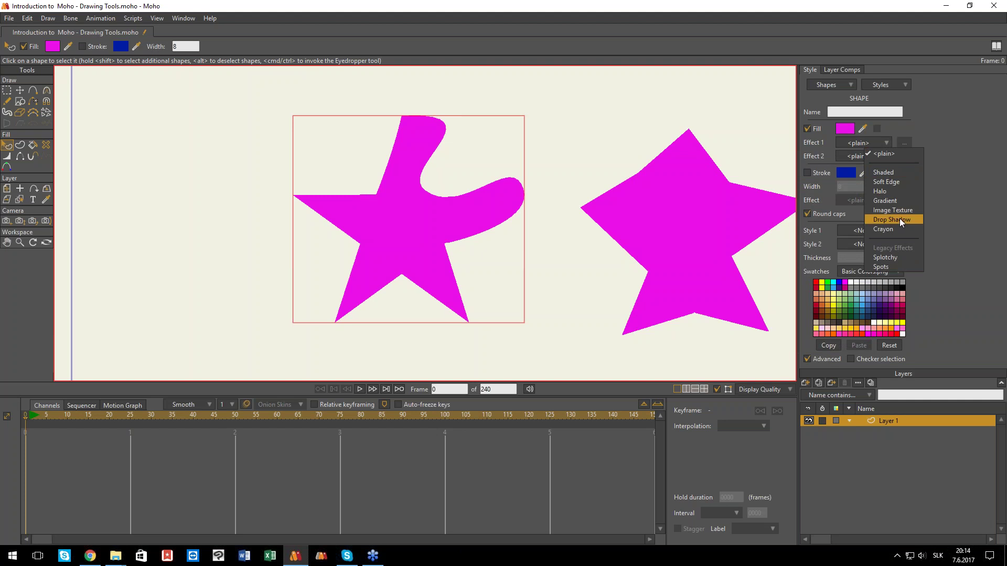
pyautogui.click(891, 202)
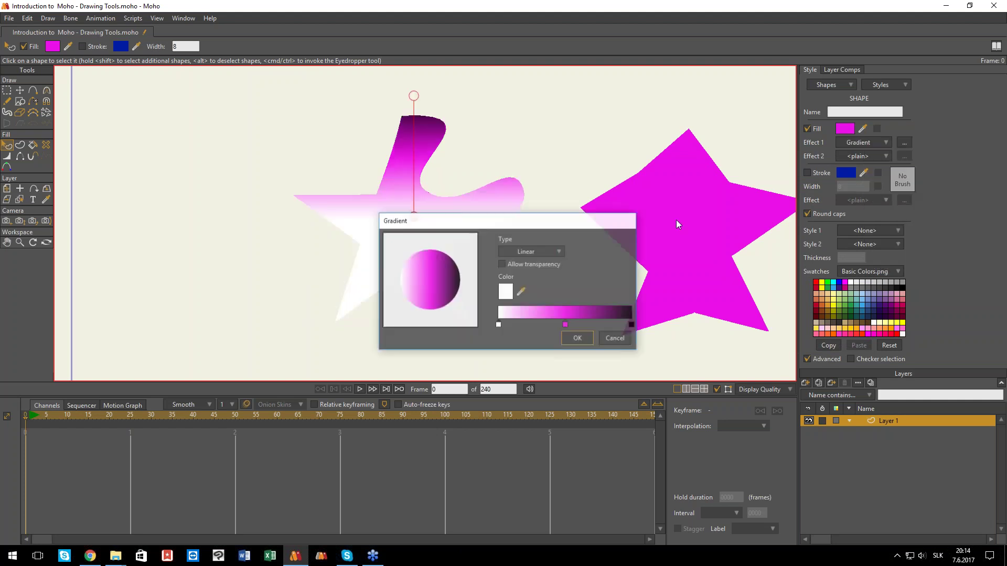
pyautogui.moveTo(526, 222); pyautogui.dragTo(632, 175)
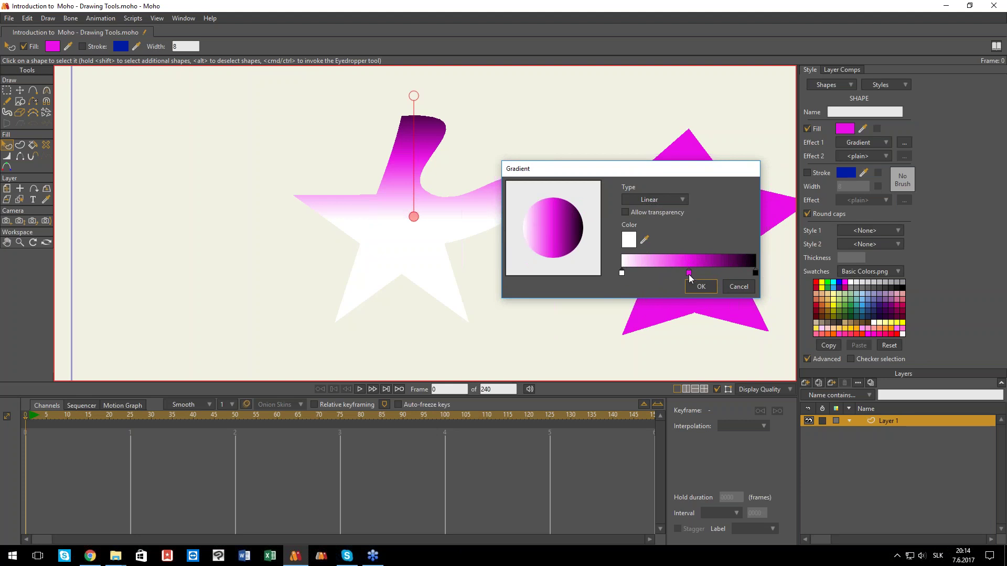
# - Add two colour stops to the gradient, one on each side of the middle magenta stop
pyautogui.moveTo(688, 274)
pyautogui.mouseDown()
pyautogui.moveTo(664, 274)
pyautogui.moveTo(689, 273)
pyautogui.mouseUp()
pyautogui.click(670, 273)
pyautogui.moveTo(669, 272); pyautogui.dragTo(659, 273)
pyautogui.click(722, 273)
pyautogui.moveTo(723, 272); pyautogui.dragTo(725, 274)
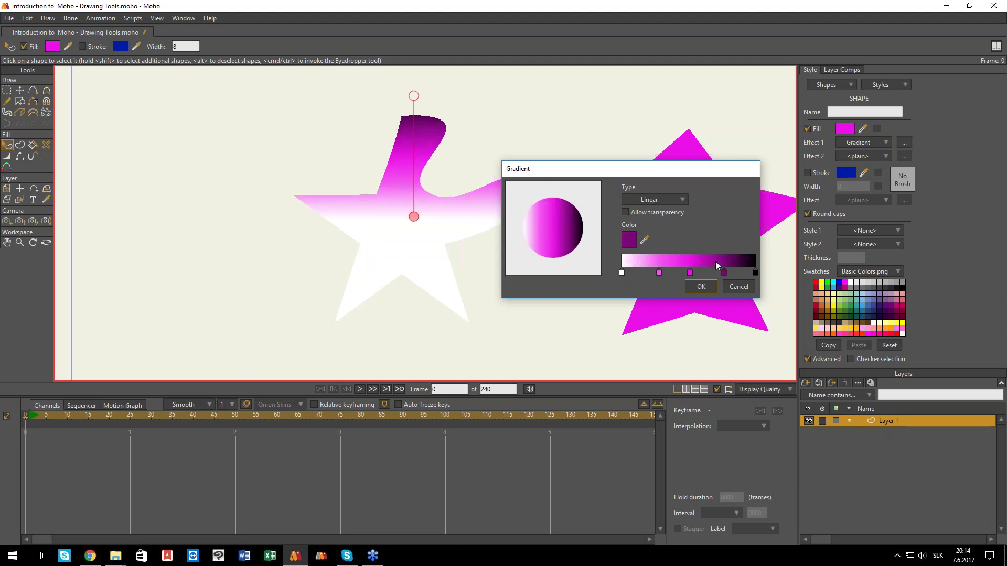
# - Remove the white and black end stops and place the dark purple stop at the end of the gradient
pyautogui.click(623, 271)
pyautogui.press('Delete')
pyautogui.click(755, 273)
pyautogui.press('Delete')
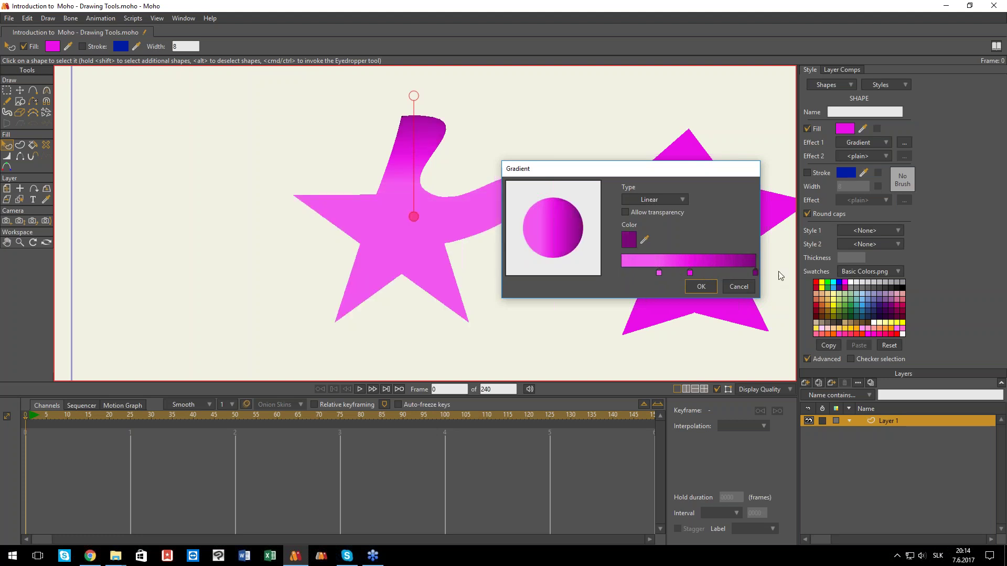
# - Put the light pink stop at the gradient's start, remove the middle magenta stop, and accept the gradient
pyautogui.click(659, 273)
pyautogui.moveTo(656, 274); pyautogui.dragTo(622, 273)
pyautogui.click(690, 273)
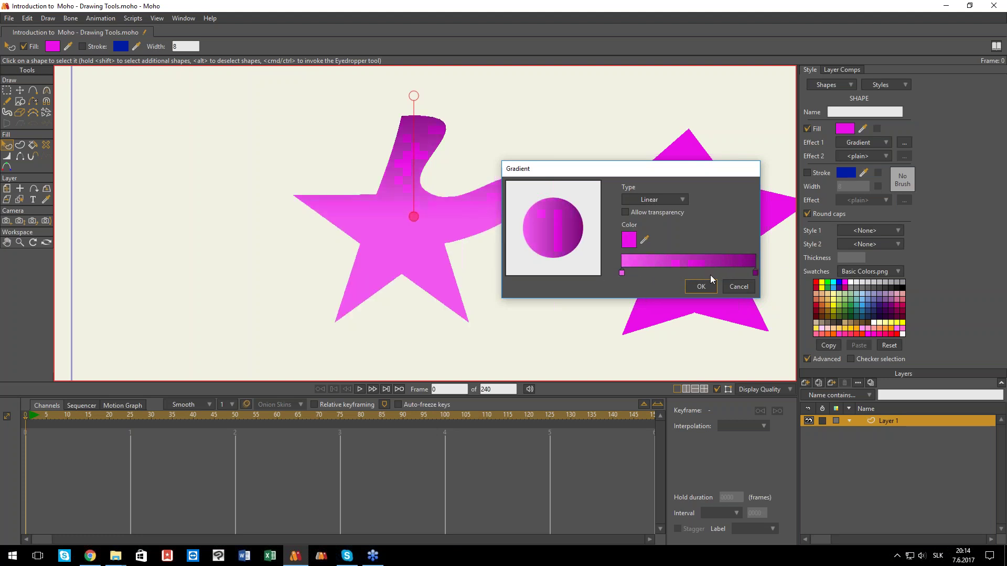
pyautogui.click(702, 288)
# - Angle the linear gradient diagonally across the curved star, with its dark end towards the upper left
pyautogui.moveTo(414, 217); pyautogui.dragTo(340, 185)
pyautogui.moveTo(418, 259); pyautogui.dragTo(406, 233)
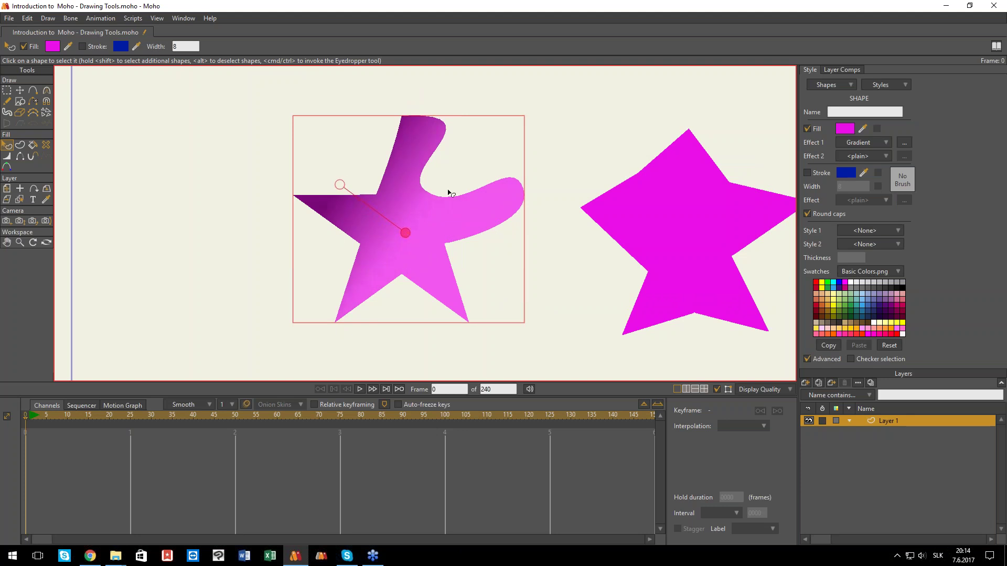
pyautogui.click(450, 211)
pyautogui.click(484, 220)
# - Change the curved star's gradient type to Radial
pyautogui.click(904, 145)
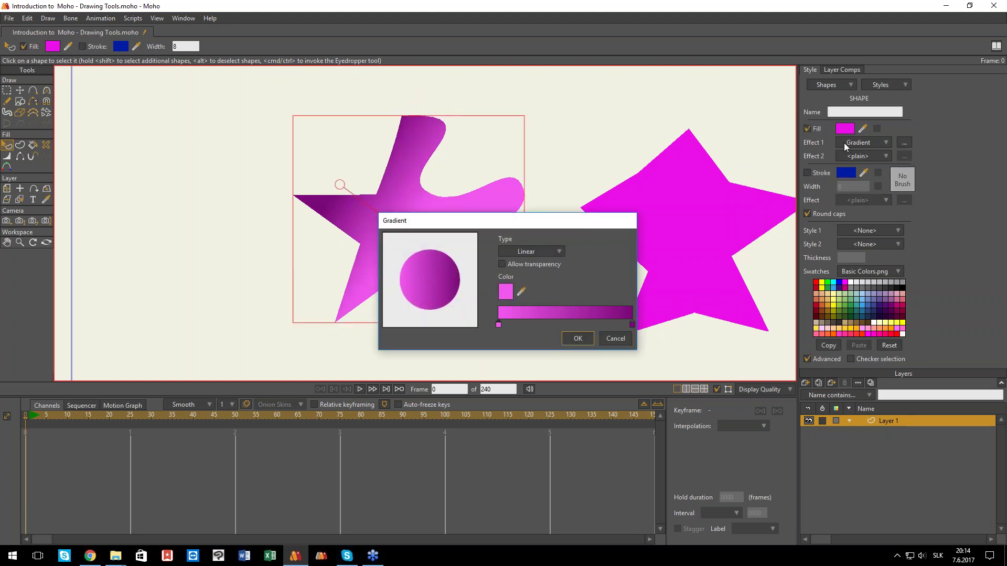
pyautogui.click(529, 249)
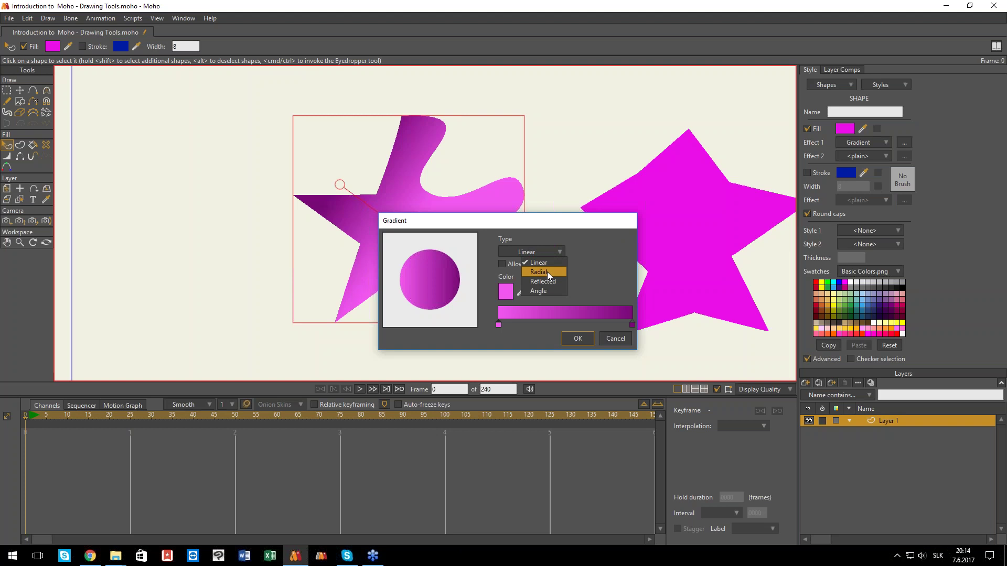
pyautogui.click(547, 270)
pyautogui.moveTo(498, 223); pyautogui.dragTo(557, 187)
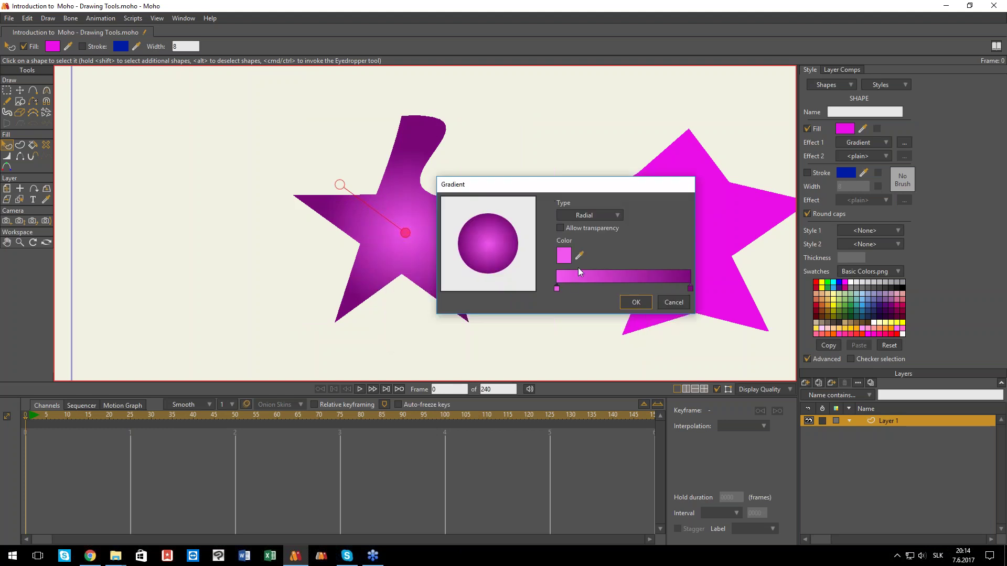
# - Make the light pink gradient stop fully transparent and allow transparency in the gradient
pyautogui.doubleClick(557, 289)
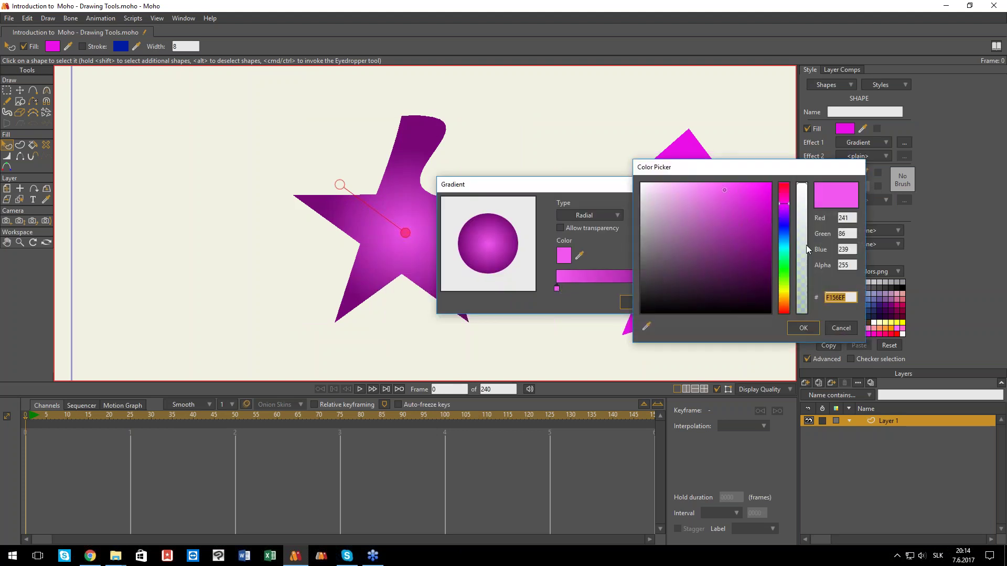
pyautogui.moveTo(807, 244); pyautogui.dragTo(802, 338)
pyautogui.click(802, 329)
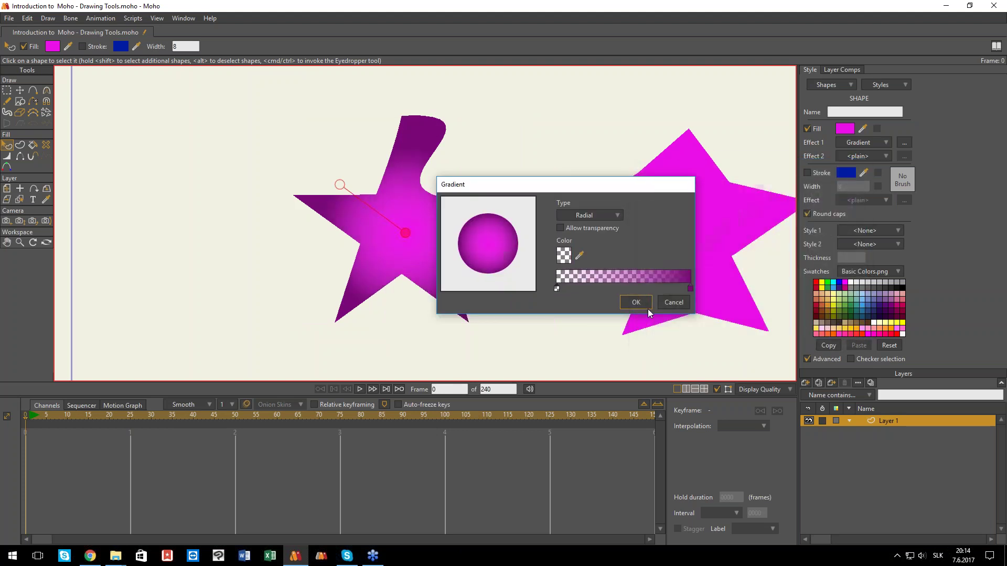
pyautogui.click(564, 230)
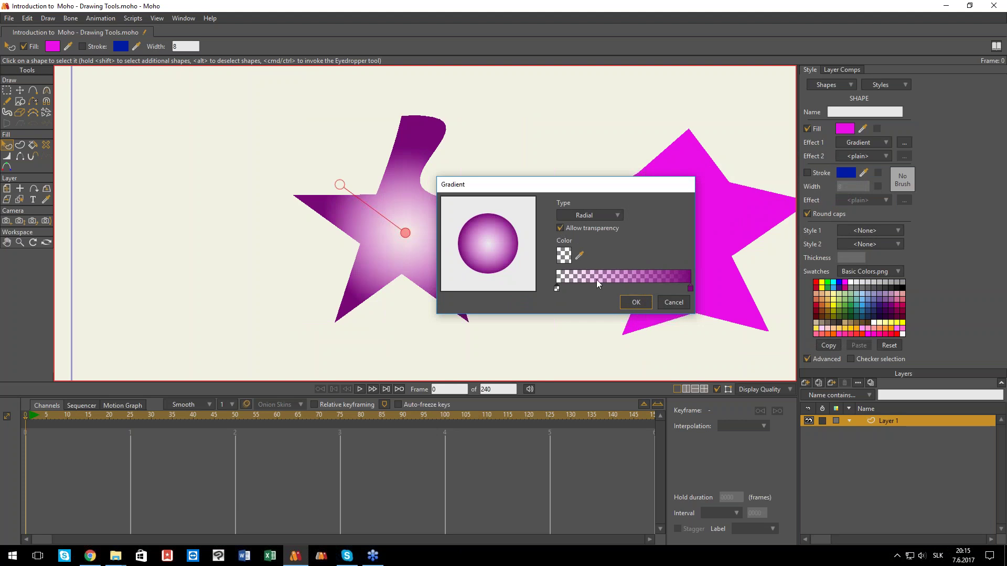
# - Reverse the radial gradient so purple fades outwards to transparent, accept it, and reposition its outer handle on the star
pyautogui.moveTo(559, 288)
pyautogui.mouseDown()
pyautogui.moveTo(653, 288)
pyautogui.moveTo(556, 289)
pyautogui.mouseUp()
pyautogui.moveTo(647, 289); pyautogui.dragTo(691, 290)
pyautogui.click(636, 303)
pyautogui.moveTo(339, 186); pyautogui.dragTo(339, 231)
pyautogui.scroll(-3, 426, 256)
pyautogui.scroll(3, 426, 257)
pyautogui.scroll(-3, 504, 258)
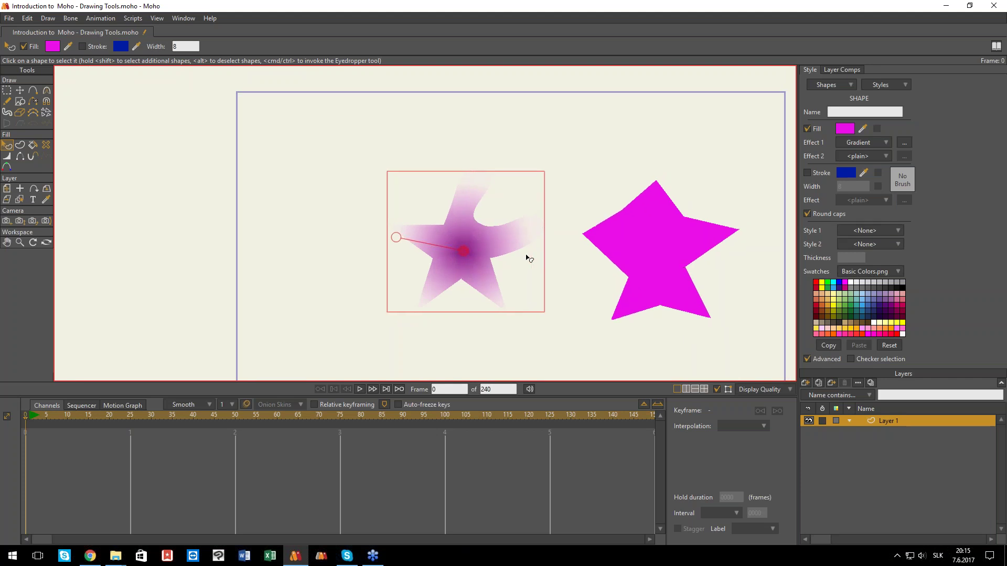
# - Delete the gradient-filled star by selecting all of its points
pyautogui.press('g')
pyautogui.scroll(2, 466, 250)
pyautogui.click(473, 238)
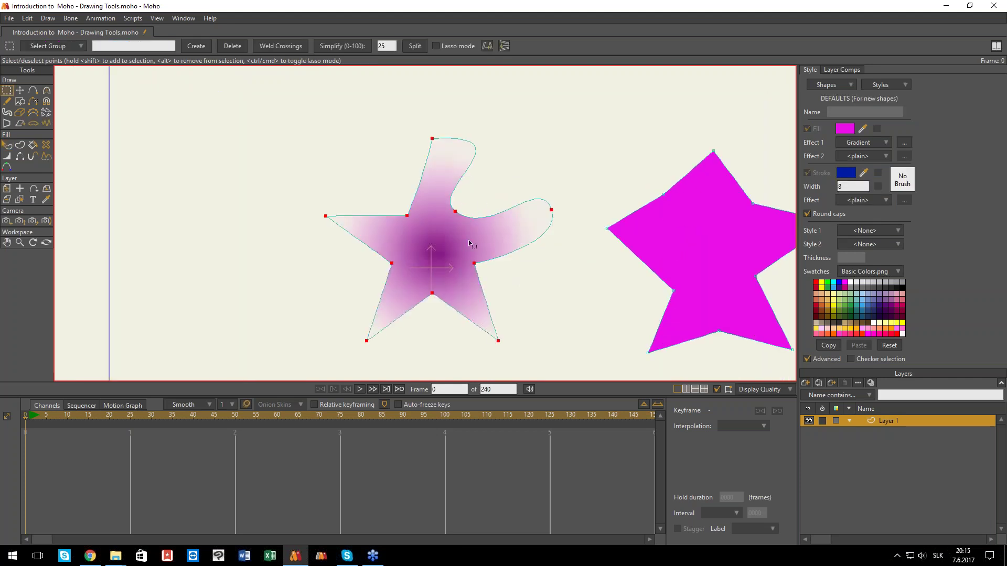
pyautogui.moveTo(484, 248); pyautogui.dragTo(506, 262)
pyautogui.scroll(2, 507, 261)
pyautogui.scroll(-4, 524, 262)
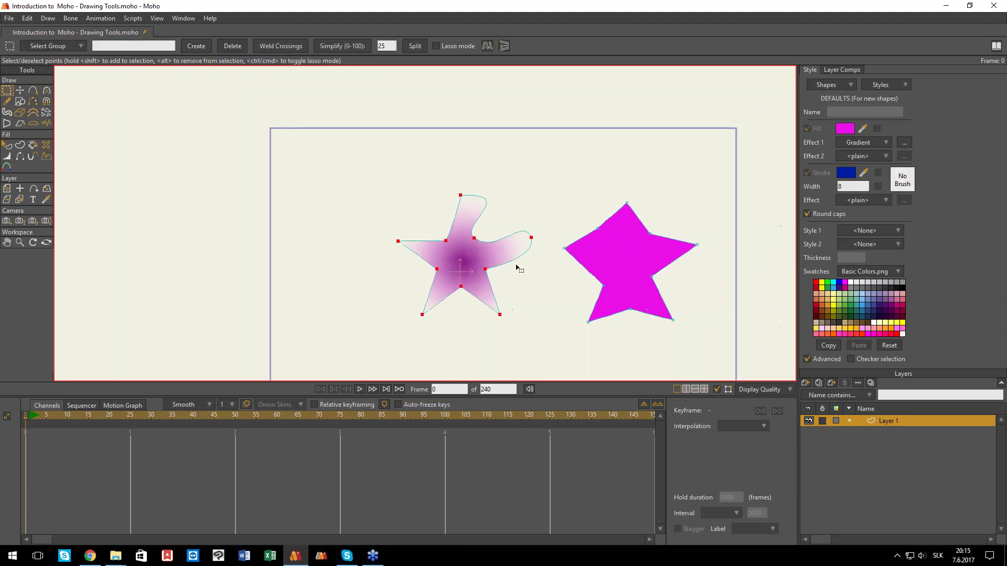
pyautogui.press('Delete')
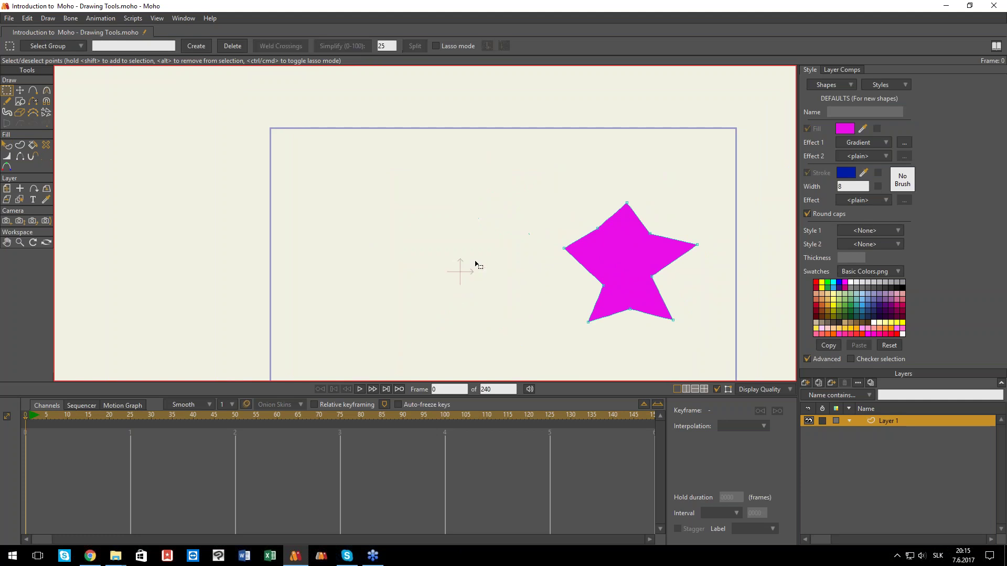
# - Delete the remaining magenta star to leave the layer empty
pyautogui.press('q')
pyautogui.click(641, 258)
pyautogui.moveTo(644, 270); pyautogui.dragTo(576, 256)
pyautogui.scroll(2, 576, 256)
pyautogui.scroll(-5, 573, 256)
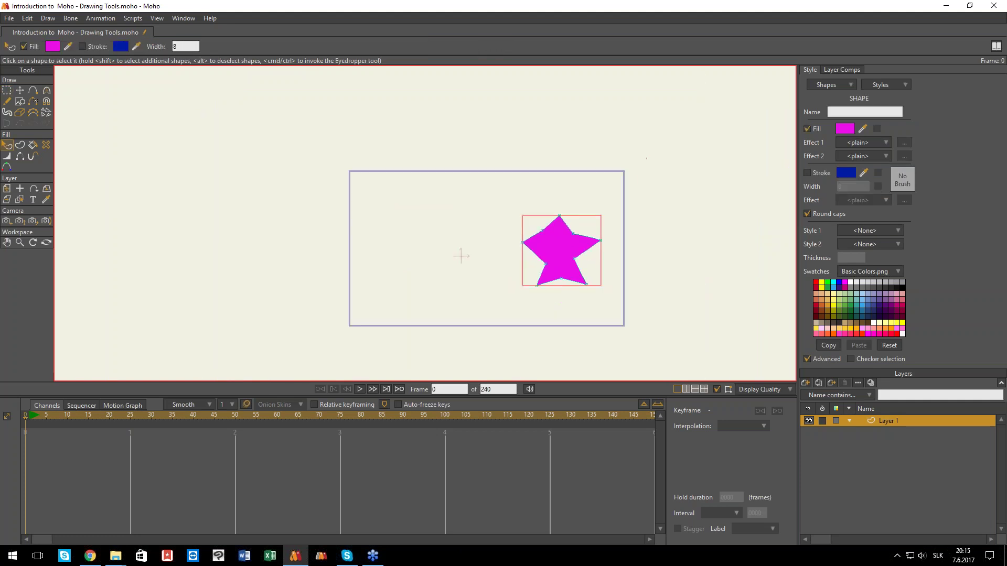
pyautogui.press('g')
pyautogui.press('Delete')
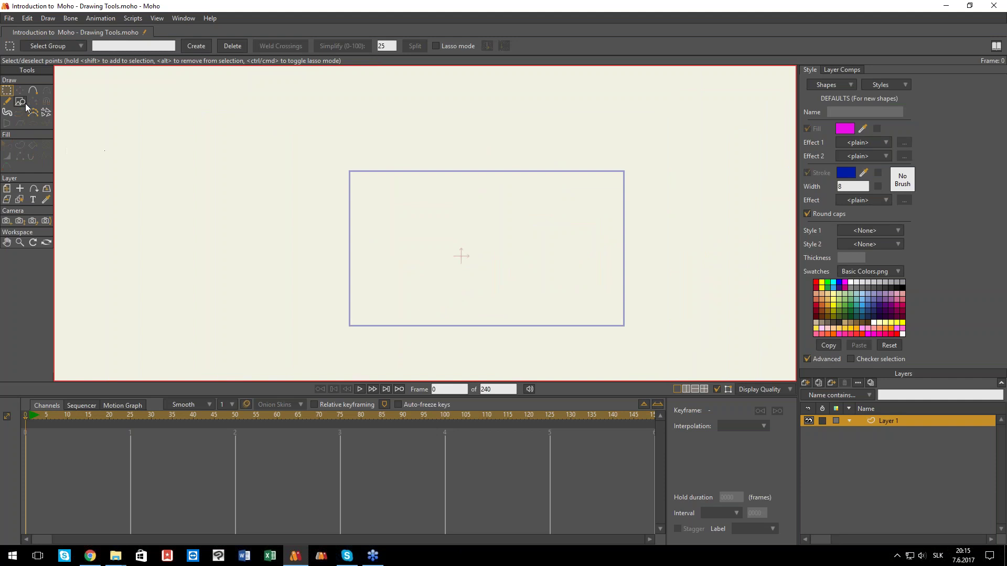
# - Draw a closed five-point outline near the frame's centre with the Add Point tool, using sharp corners
pyautogui.click(24, 104)
pyautogui.scroll(2, 427, 217)
pyautogui.press('a')
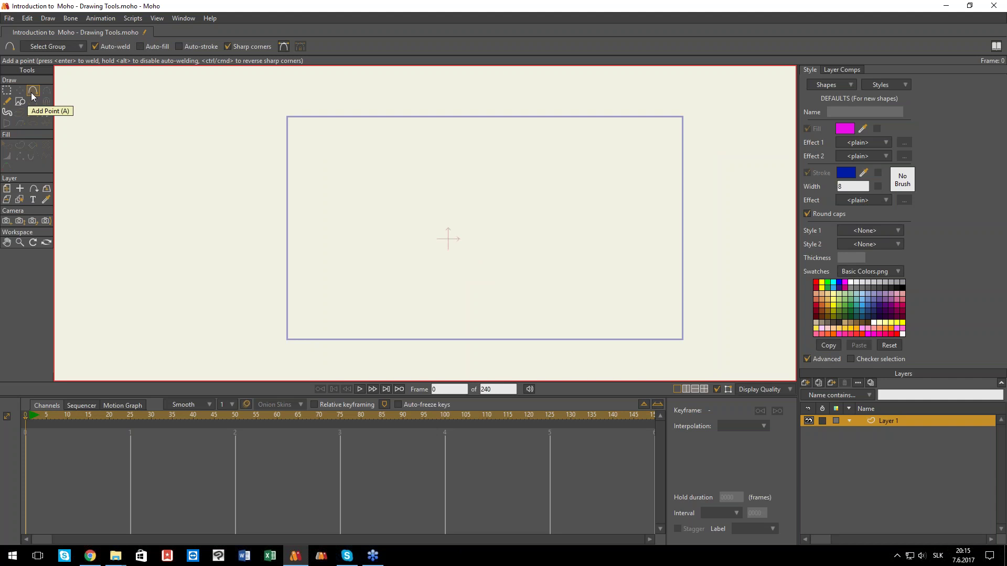
pyautogui.moveTo(396, 227)
pyautogui.mouseDown()
pyautogui.moveTo(406, 234)
pyautogui.moveTo(427, 179)
pyautogui.moveTo(565, 214)
pyautogui.moveTo(533, 305)
pyautogui.mouseUp()
pyautogui.click(411, 296)
pyautogui.moveTo(409, 286); pyautogui.dragTo(404, 264)
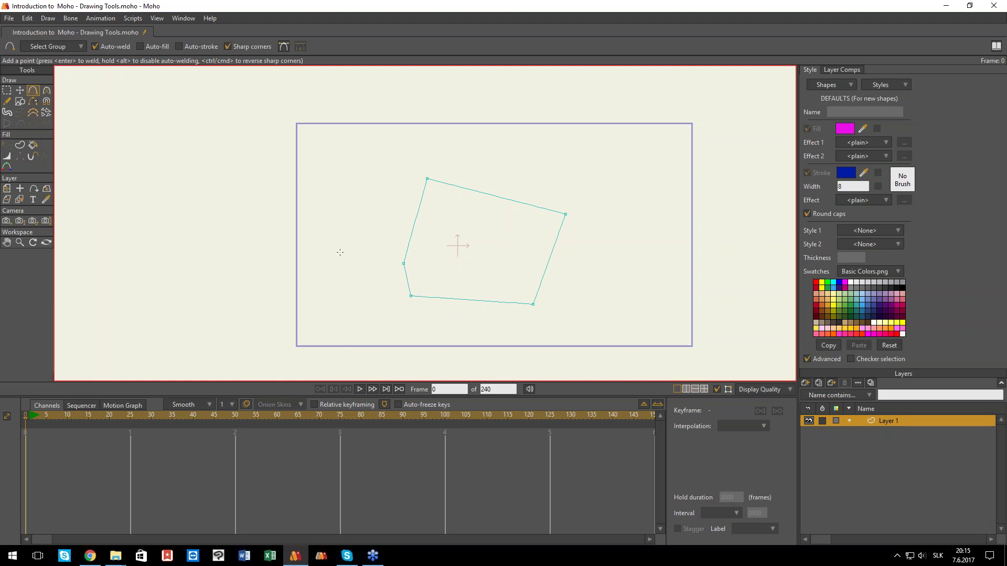
# - Enable auto-fill and draw a closed four-point shape above and to the right of the outline with Add Point
pyautogui.click(139, 47)
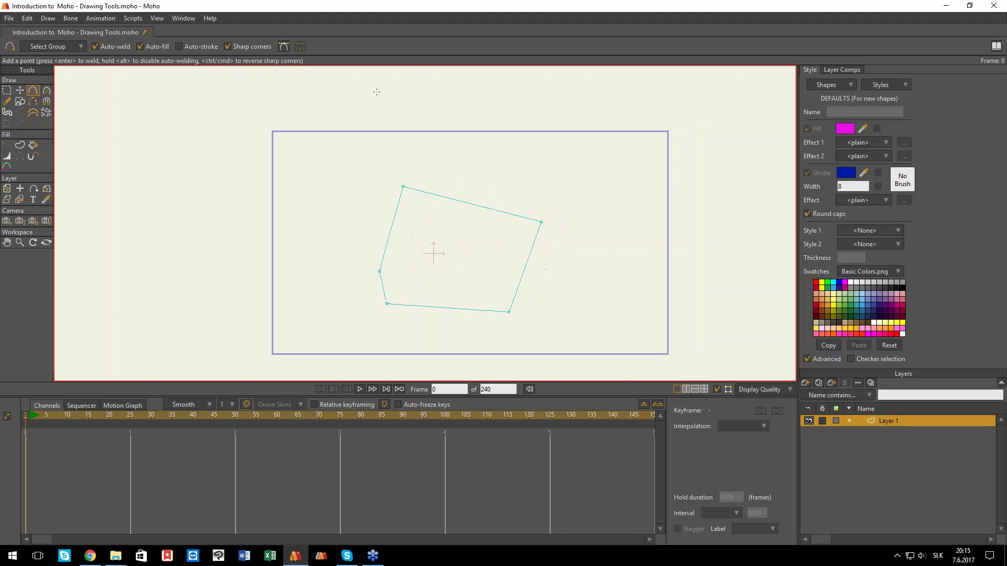
pyautogui.click(516, 177)
pyautogui.click(611, 159)
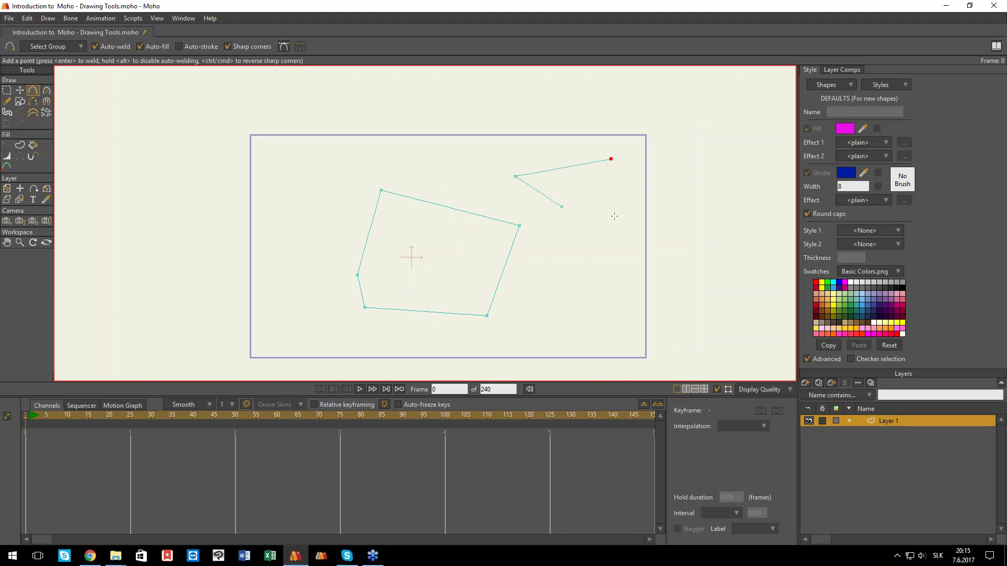
pyautogui.moveTo(612, 163); pyautogui.dragTo(591, 211)
pyautogui.click(565, 207)
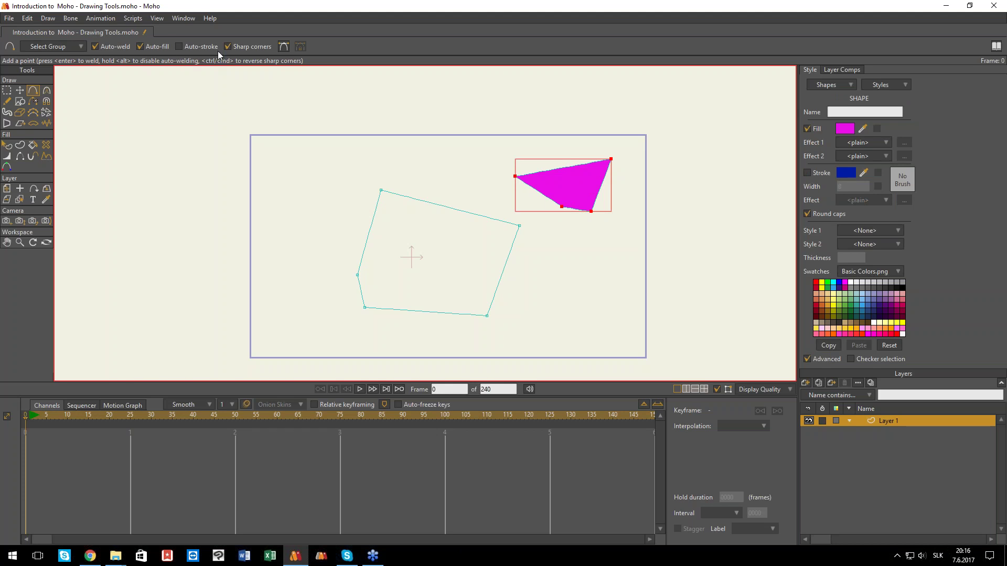
# - Delete both drawn shapes by selecting all of their points
pyautogui.press('g')
pyautogui.moveTo(292, 139); pyautogui.dragTo(687, 349)
pyautogui.press('Delete')
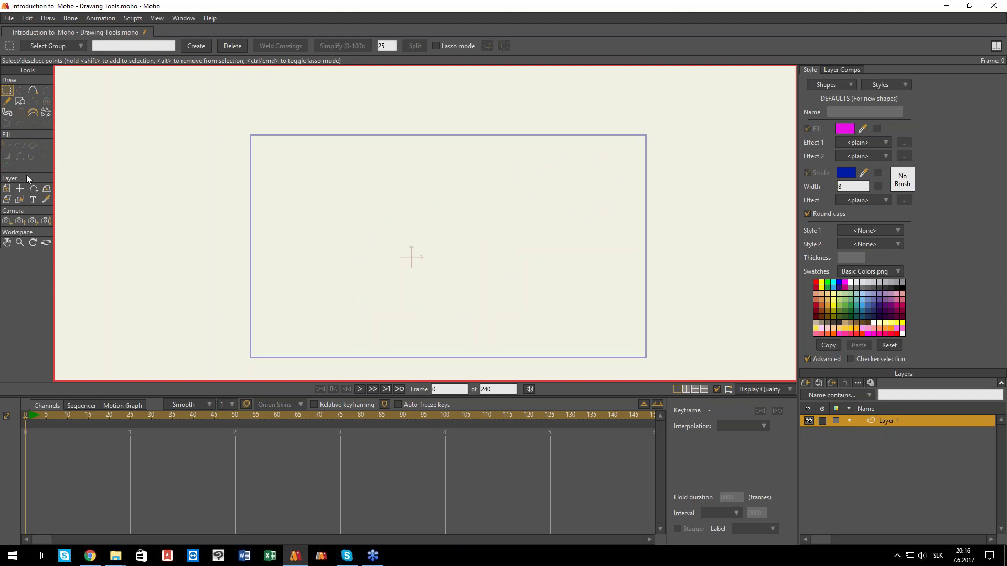
# - Check the Freehand tool's options and draw an open, curvy bean-like outline around the frame's centre
pyautogui.click(7, 105)
pyautogui.click(81, 49)
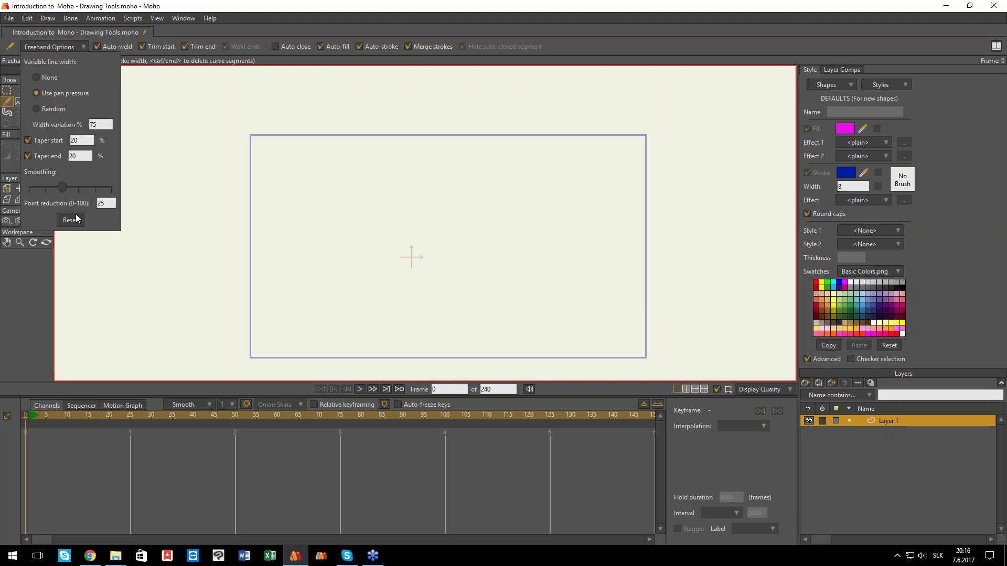
pyautogui.moveTo(385, 255)
pyautogui.mouseDown()
pyautogui.moveTo(432, 191)
pyautogui.moveTo(460, 224)
pyautogui.moveTo(547, 212)
pyautogui.moveTo(488, 273)
pyautogui.moveTo(431, 265)
pyautogui.moveTo(392, 293)
pyautogui.mouseUp()
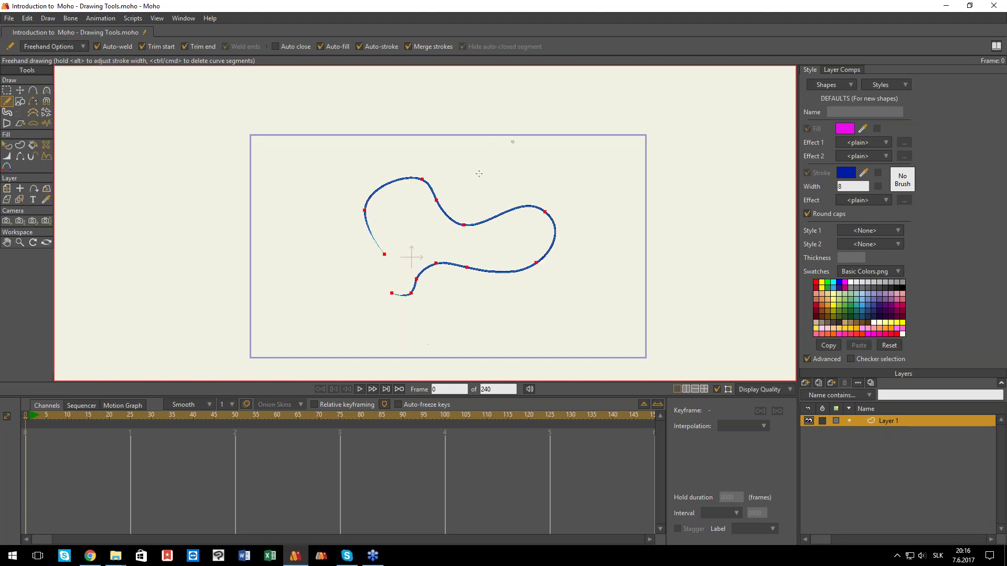
pyautogui.scroll(1, 423, 233)
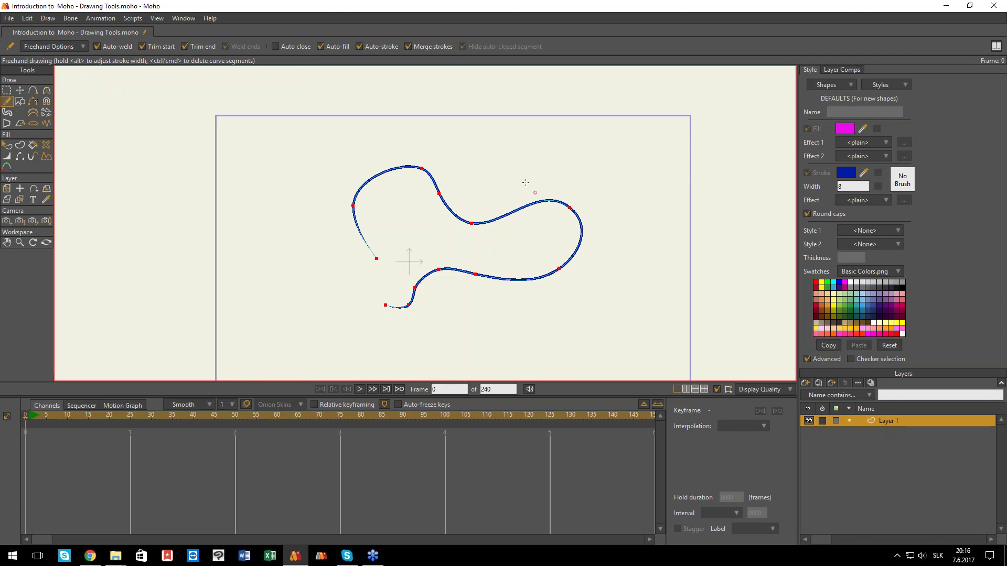
# - Draw a freehand stroke across the curve's right lobe, joining its upper and lower edges
pyautogui.moveTo(498, 179)
pyautogui.mouseDown()
pyautogui.moveTo(523, 230)
pyautogui.moveTo(521, 337)
pyautogui.mouseUp()
pyautogui.scroll(3, 513, 204)
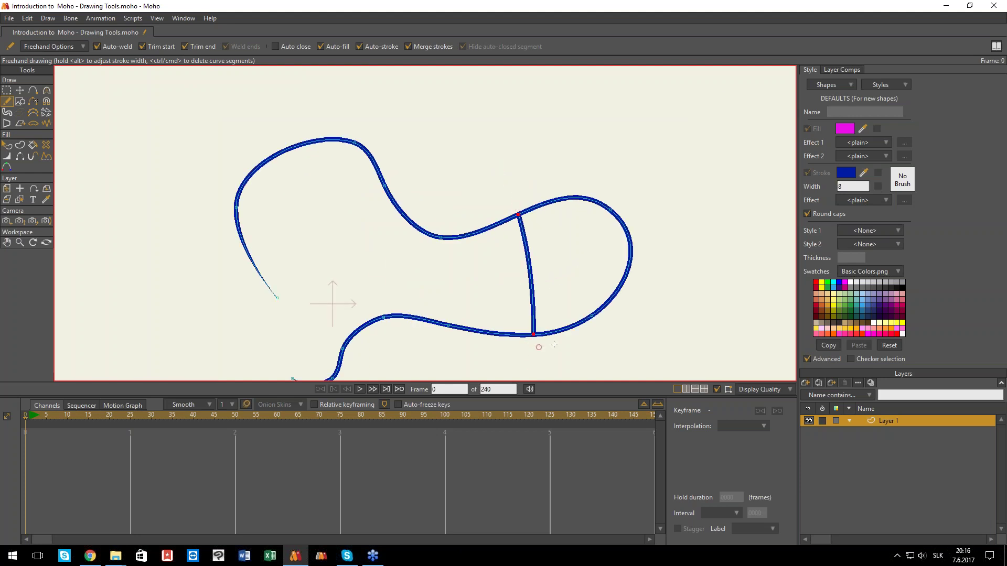
pyautogui.scroll(-3, 425, 210)
# - Turn on auto close for freehand drawing and draw a filled closed shape to the left of the curve
pyautogui.click(275, 46)
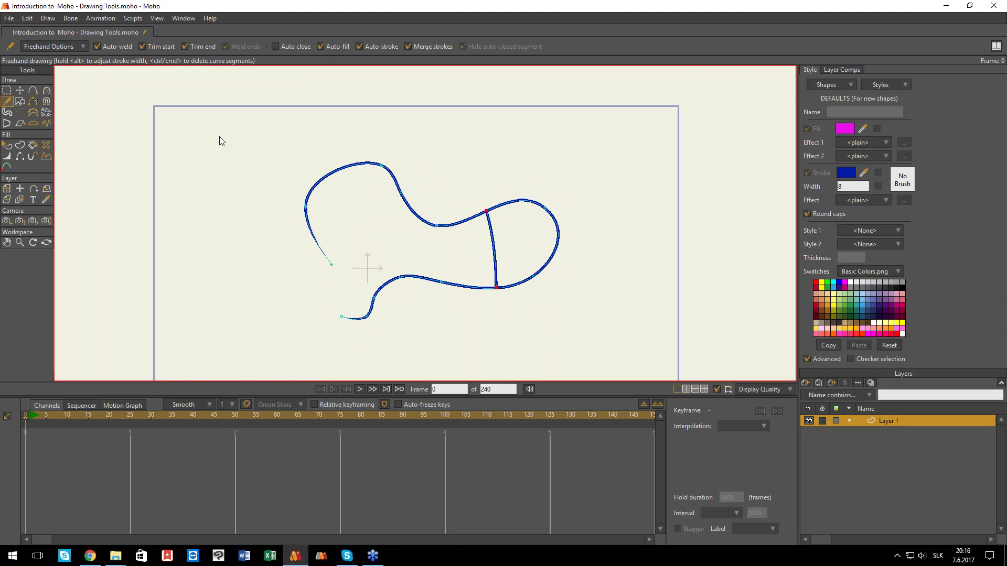
pyautogui.moveTo(242, 229)
pyautogui.mouseDown()
pyautogui.moveTo(236, 177)
pyautogui.moveTo(274, 166)
pyautogui.moveTo(282, 197)
pyautogui.moveTo(264, 241)
pyautogui.moveTo(245, 232)
pyautogui.mouseUp()
pyautogui.scroll(2, 251, 228)
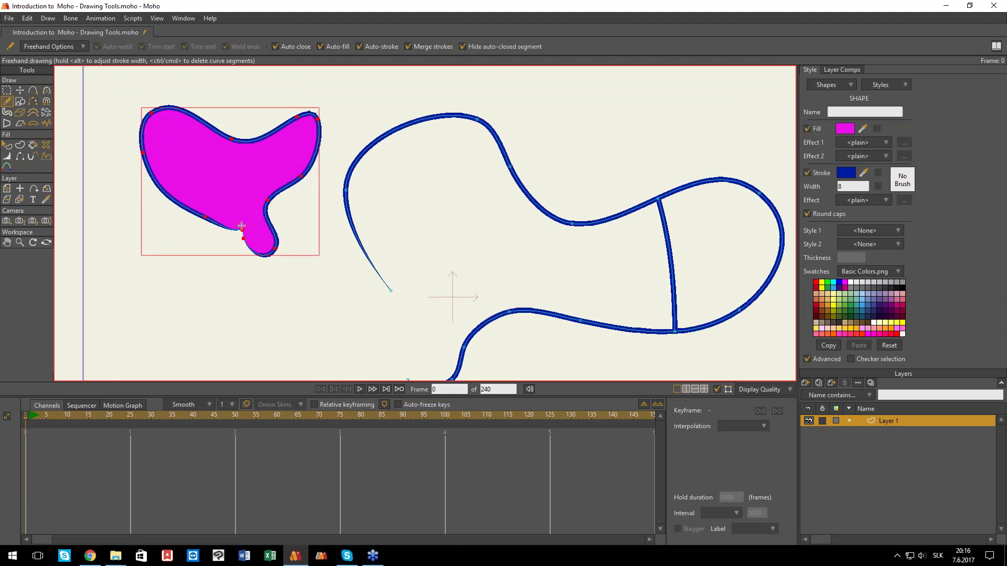
pyautogui.scroll(-1, 243, 226)
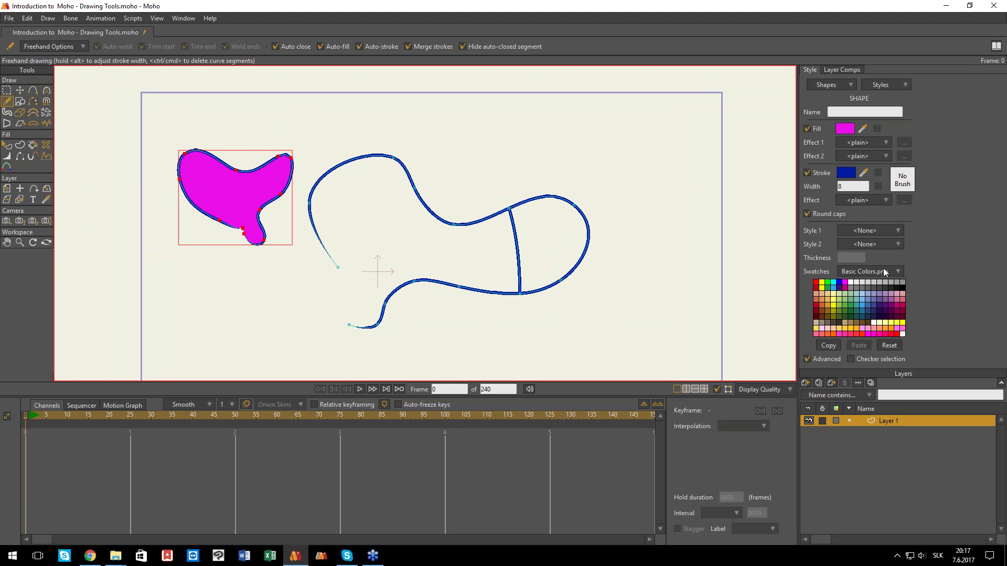
# - Delete all the freehand strokes and the filled freehand shape
pyautogui.scroll(-3, 453, 223)
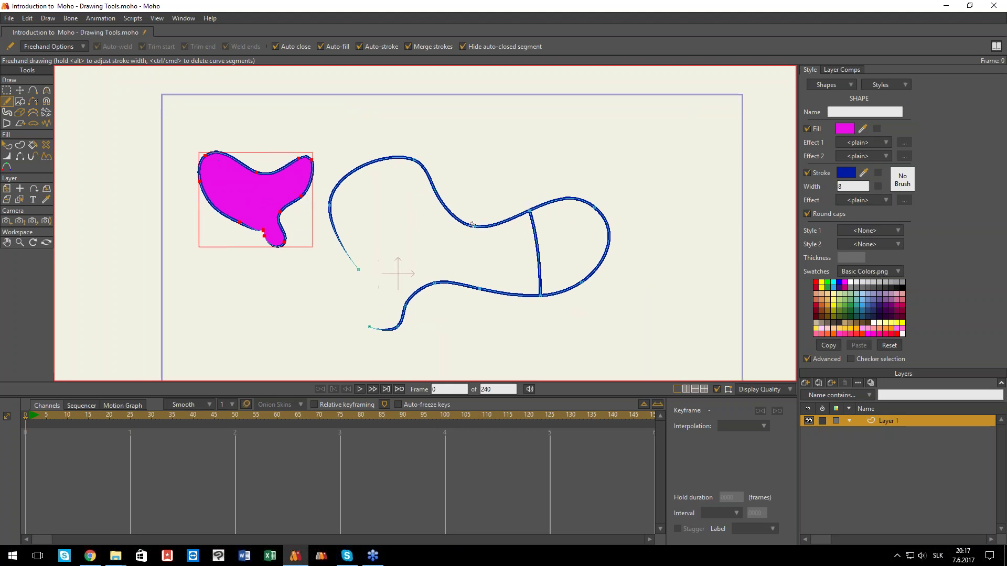
pyautogui.press('g')
pyautogui.press('Delete')
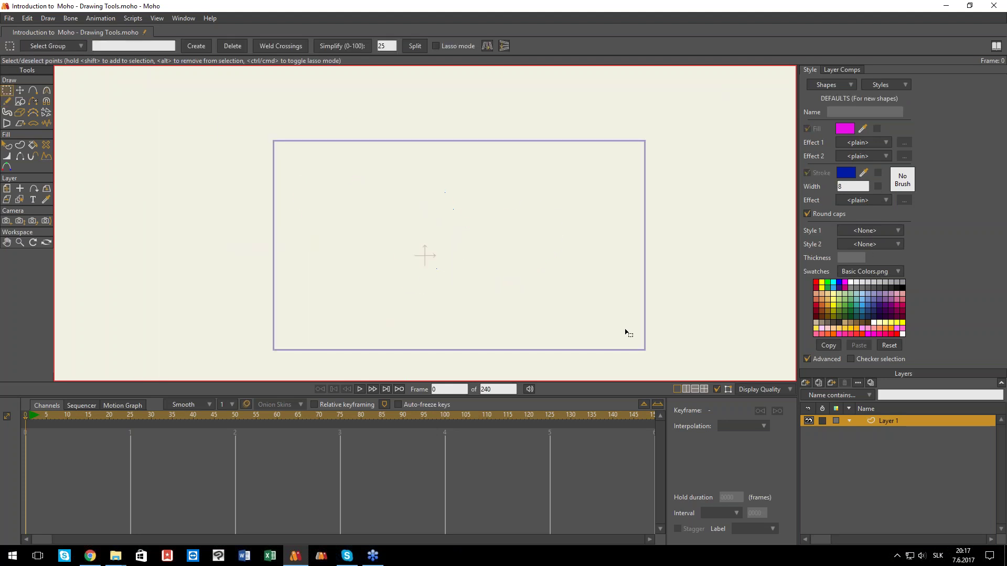
# - Draw a filled and stroked circle near the frame's centre with the Draw Shape tool
pyautogui.scroll(3, 589, 277)
pyautogui.scroll(-1, 357, 183)
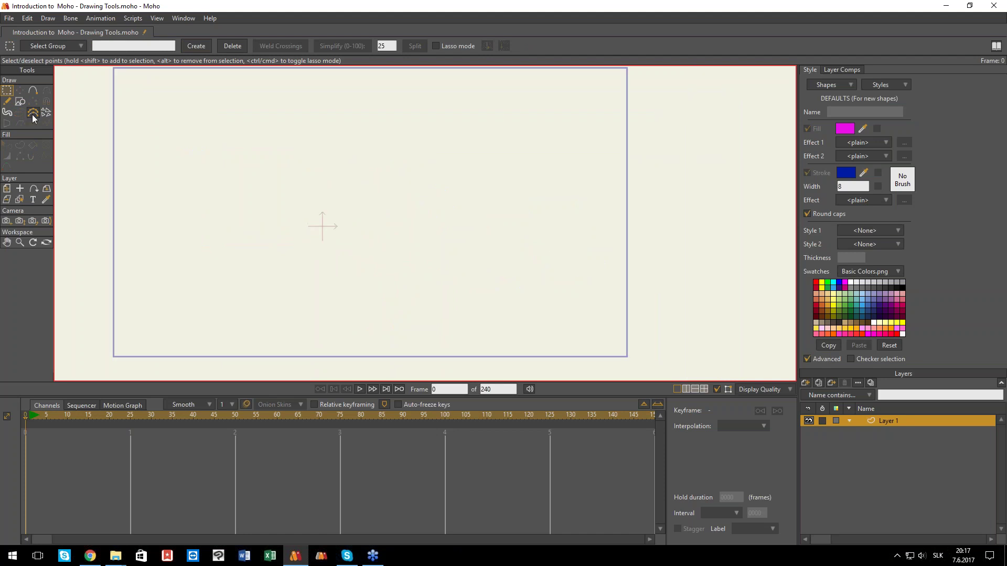
pyautogui.click(20, 101)
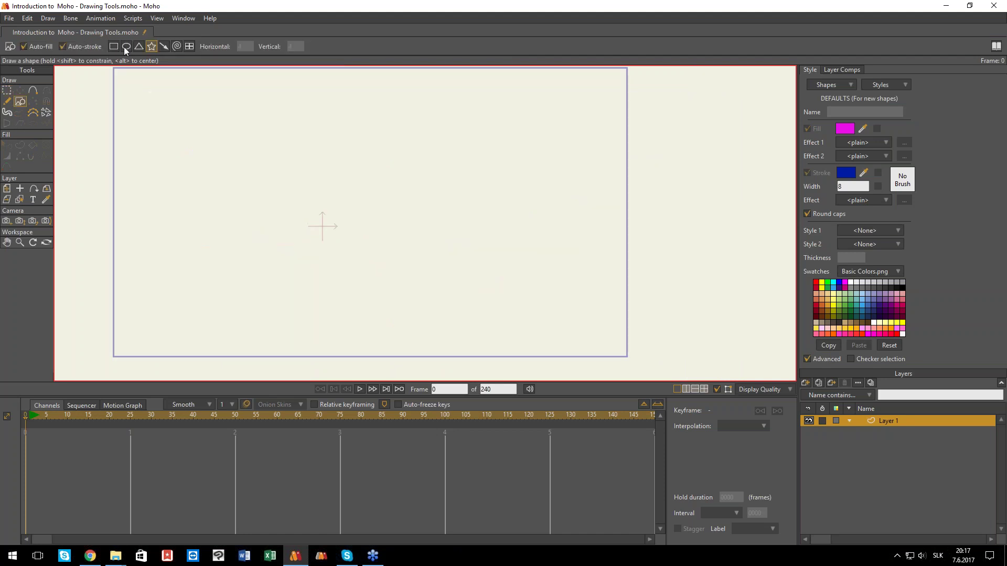
pyautogui.moveTo(286, 169); pyautogui.dragTo(398, 281)
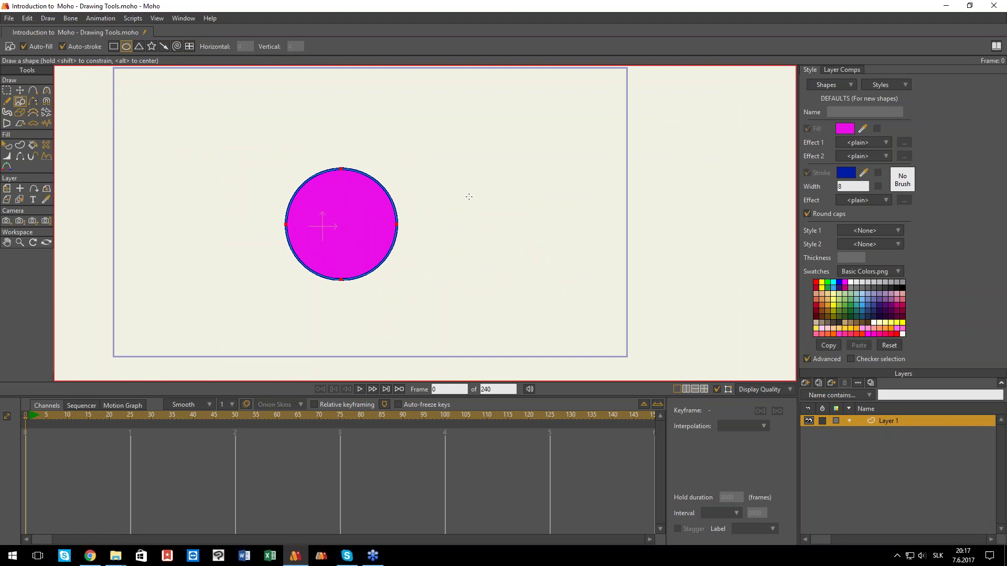
# - Change the circle's fill to bright cyan and its stroke to a darker cyan
pyautogui.press('q')
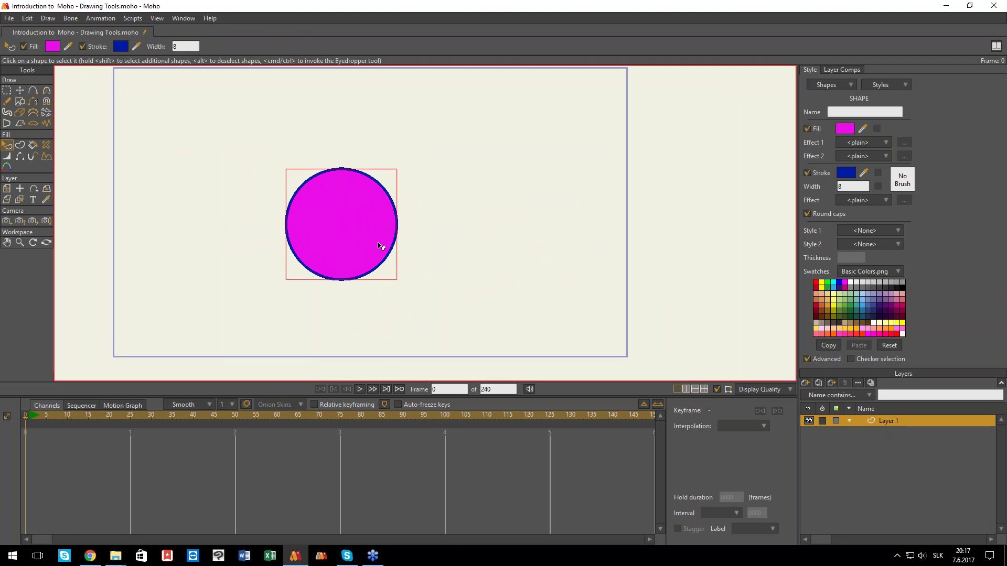
pyautogui.click(839, 131)
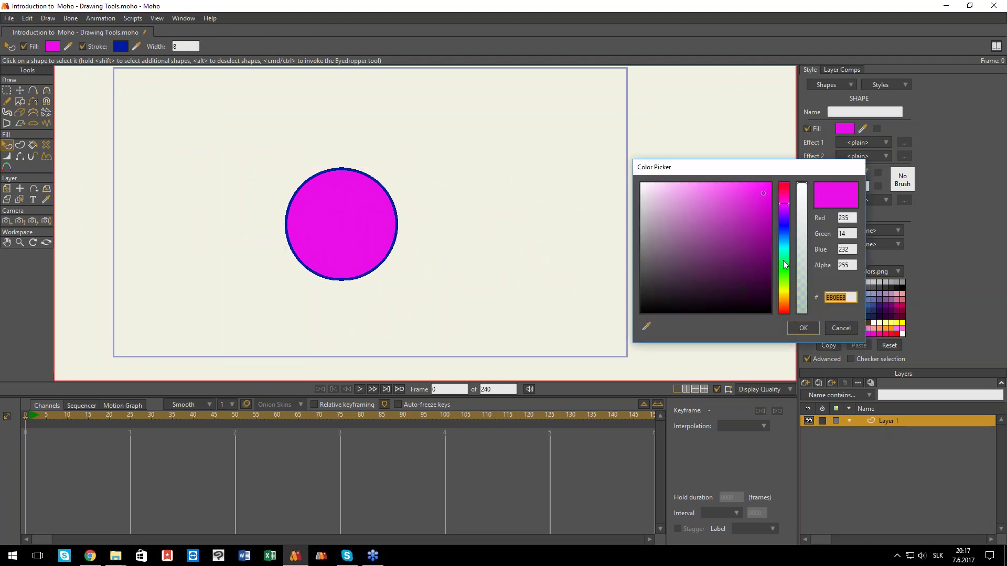
pyautogui.click(783, 277)
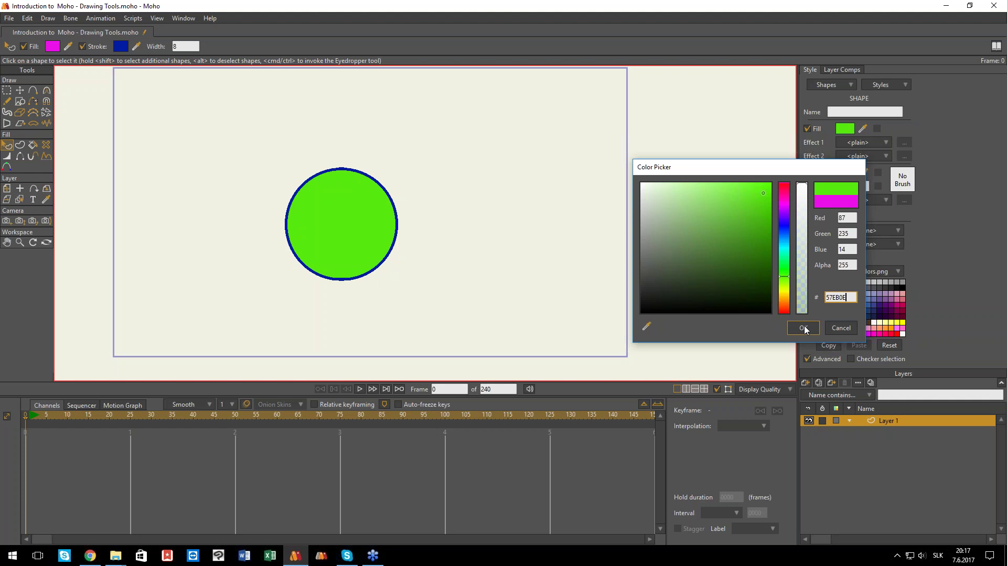
pyautogui.click(783, 247)
pyautogui.click(803, 328)
pyautogui.click(844, 172)
pyautogui.moveTo(787, 231); pyautogui.dragTo(784, 248)
pyautogui.click(803, 328)
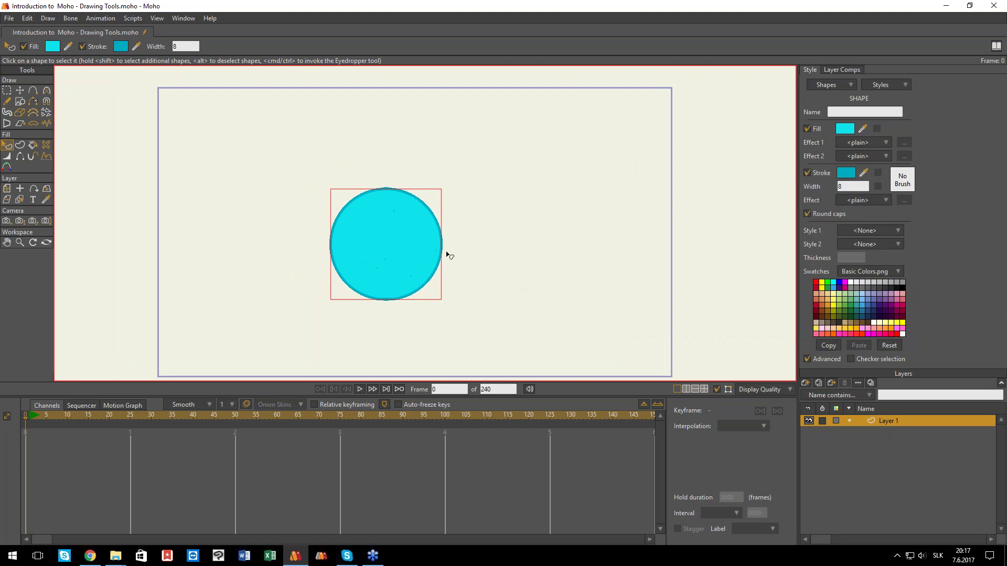
# - Create a new style from the circle's colours and give the style's stroke a soft, grainy textured brush
pyautogui.click(886, 85)
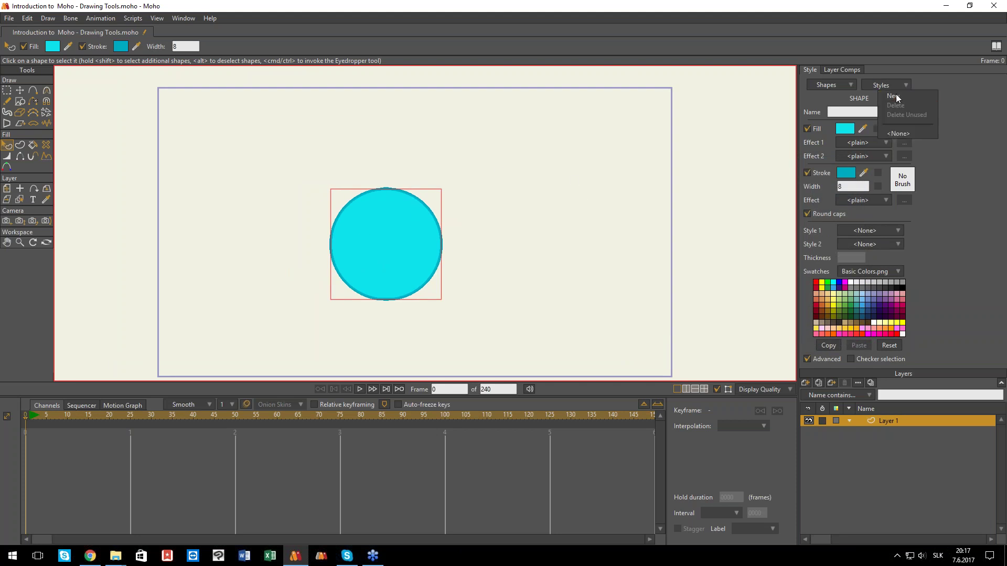
pyautogui.click(894, 95)
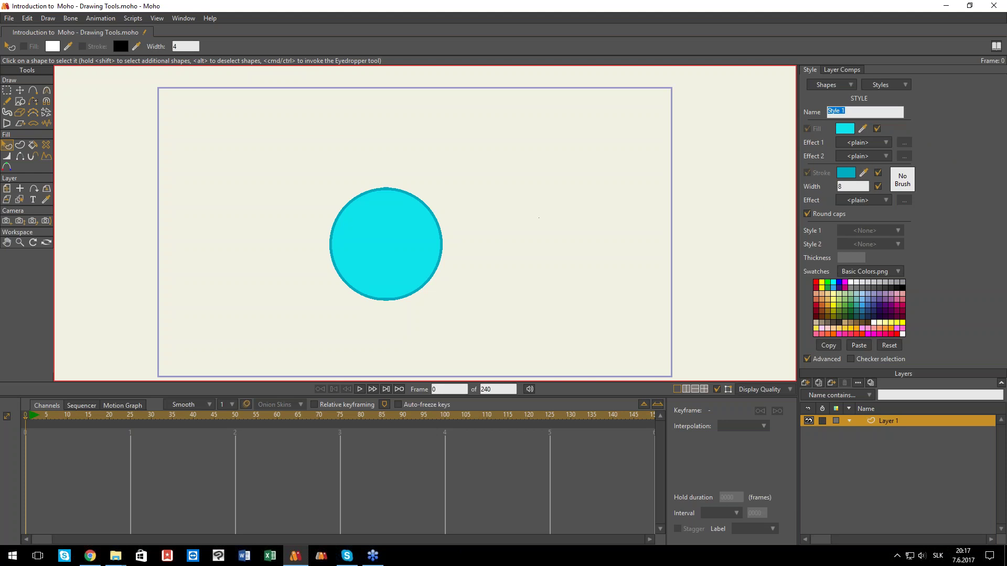
pyautogui.click(902, 180)
pyautogui.moveTo(569, 147); pyautogui.dragTo(722, 131)
pyautogui.scroll(-2, 645, 210)
pyautogui.scroll(1, 649, 211)
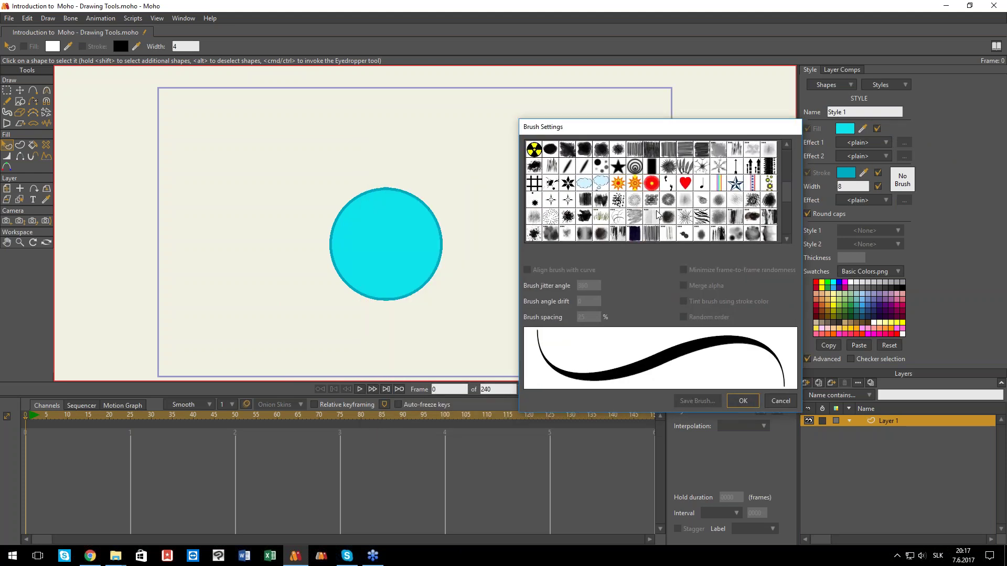
pyautogui.scroll(-1, 656, 216)
pyautogui.scroll(2, 664, 226)
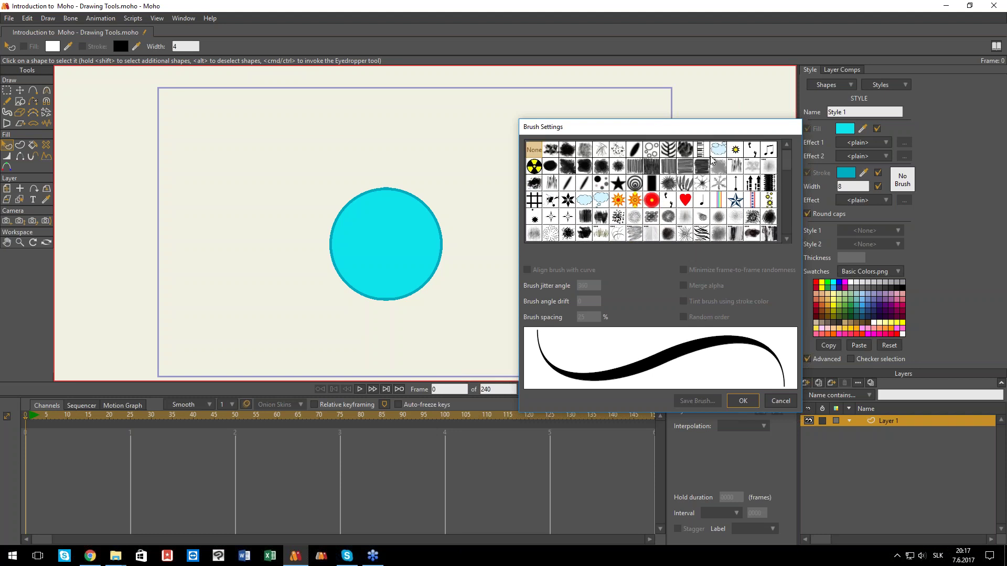
pyautogui.click(720, 234)
pyautogui.click(743, 401)
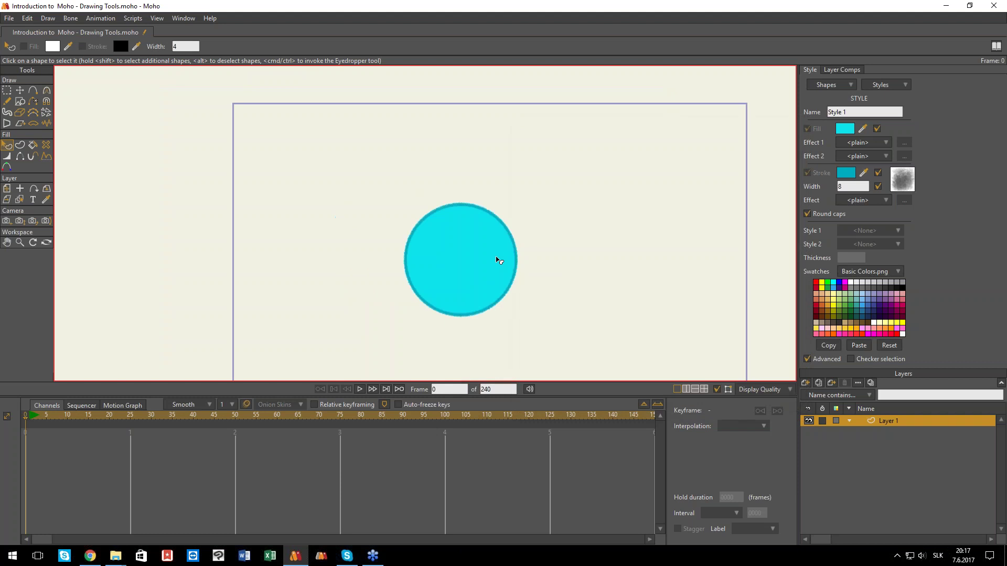
# - Draw a tilted five-pointed star above and to the right of the circle
pyautogui.press('g')
pyautogui.scroll(3, 519, 254)
pyautogui.scroll(-3, 516, 254)
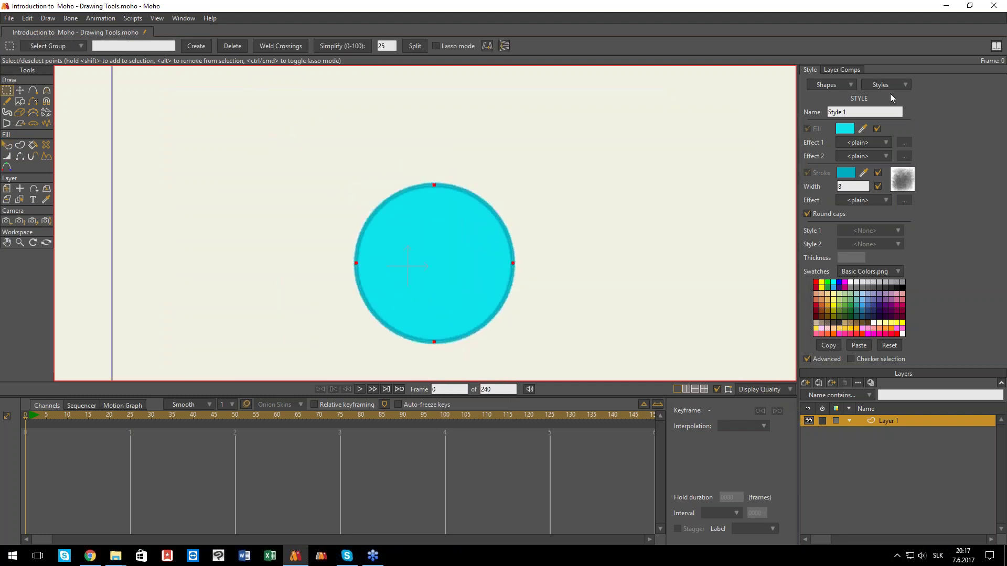
pyautogui.moveTo(539, 222); pyautogui.dragTo(485, 206)
pyautogui.scroll(-2, 486, 206)
pyautogui.click(20, 101)
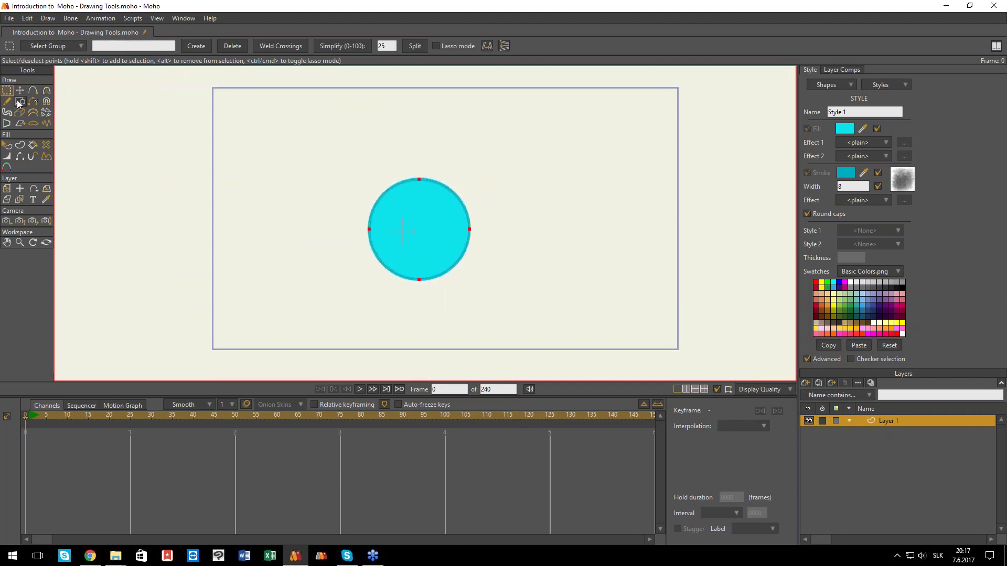
pyautogui.click(151, 48)
pyautogui.moveTo(543, 180)
pyautogui.mouseDown()
pyautogui.moveTo(600, 249)
pyautogui.moveTo(573, 197)
pyautogui.mouseUp()
# - Select the circle and remove its assigned style by setting Style 1 to <None>
pyautogui.press('q')
pyautogui.click(565, 178)
pyautogui.click(889, 86)
pyautogui.click(940, 157)
pyautogui.click(446, 222)
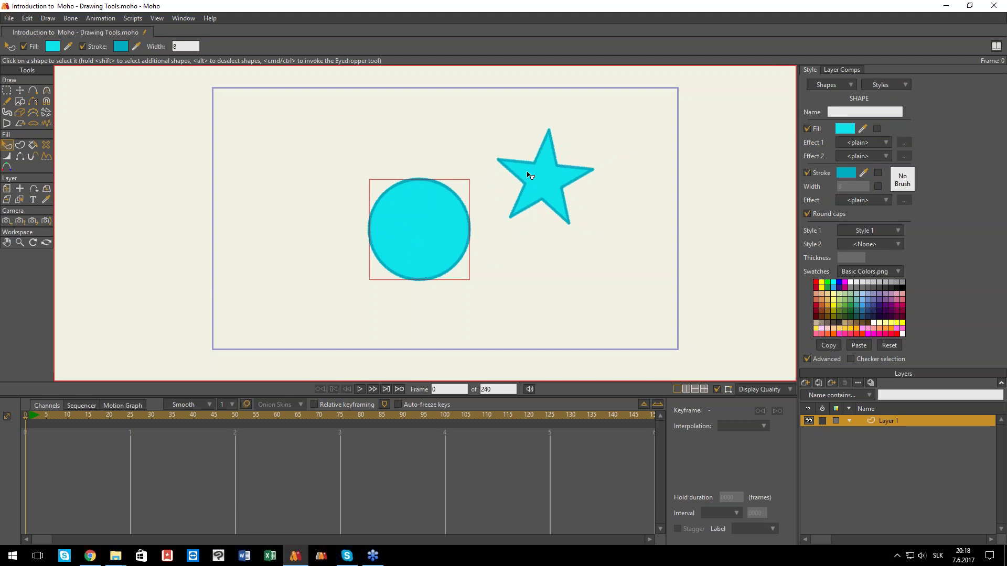
pyautogui.click(894, 232)
pyautogui.click(905, 243)
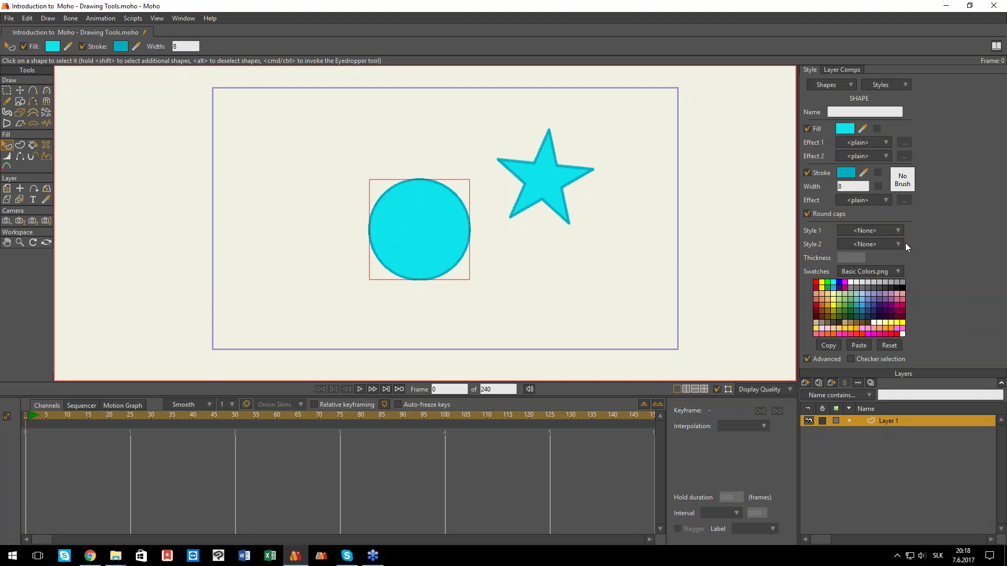
# - Recolour the circle's own fill to red and assign the saved Style 1 to the circle again
pyautogui.click(845, 129)
pyautogui.moveTo(719, 252); pyautogui.dragTo(784, 288)
pyautogui.click(782, 274)
pyautogui.click(784, 204)
pyautogui.click(783, 185)
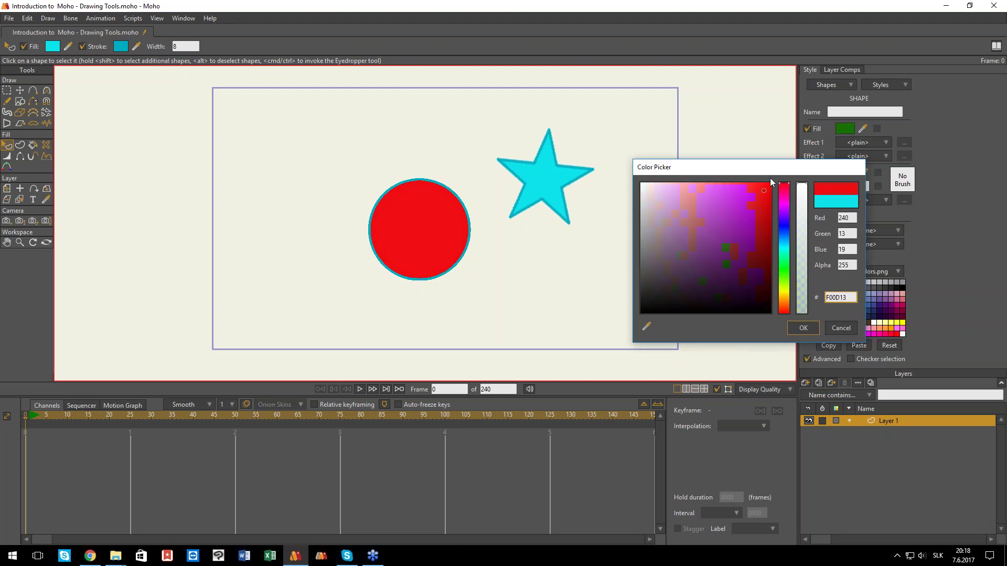
pyautogui.click(803, 327)
pyautogui.click(888, 231)
pyautogui.click(894, 250)
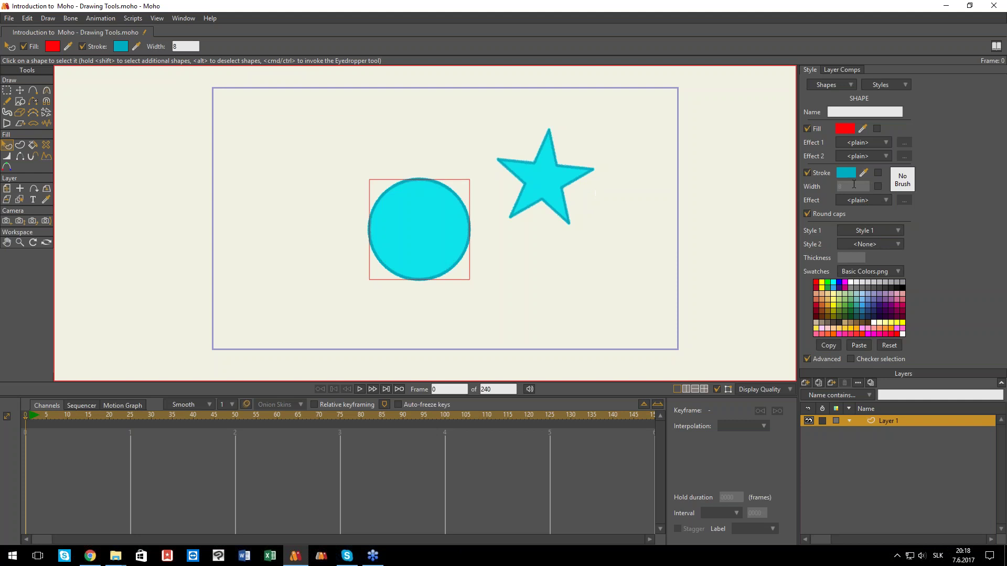
# - Override the style's fill on the circle with the circle's own red colour
pyautogui.click(877, 129)
pyautogui.click(840, 130)
pyautogui.moveTo(786, 241); pyautogui.dragTo(782, 263)
pyautogui.click(840, 328)
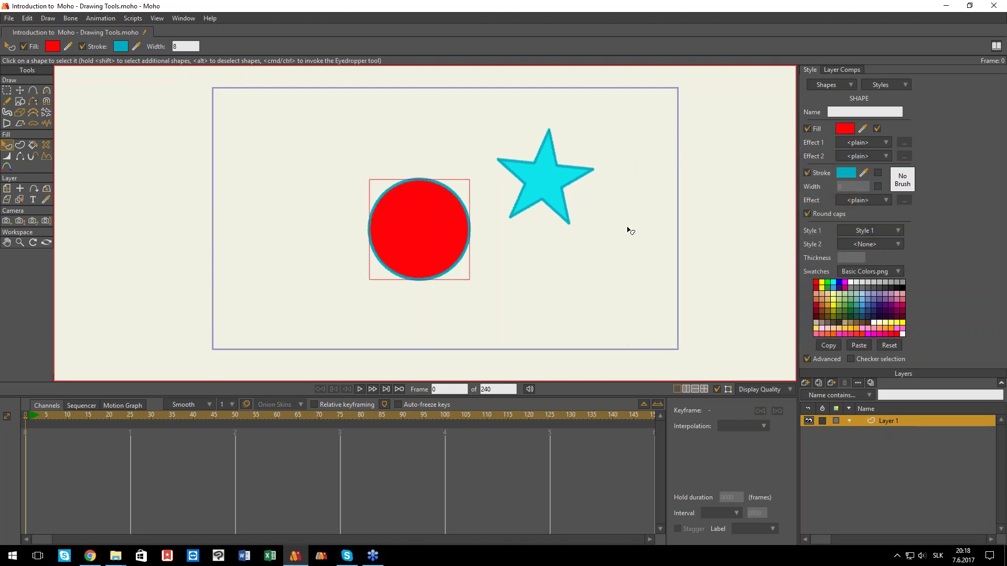
# - Drop the circle's fill override and override only the style's stroke width, setting it to 21
pyautogui.click(877, 129)
pyautogui.click(878, 173)
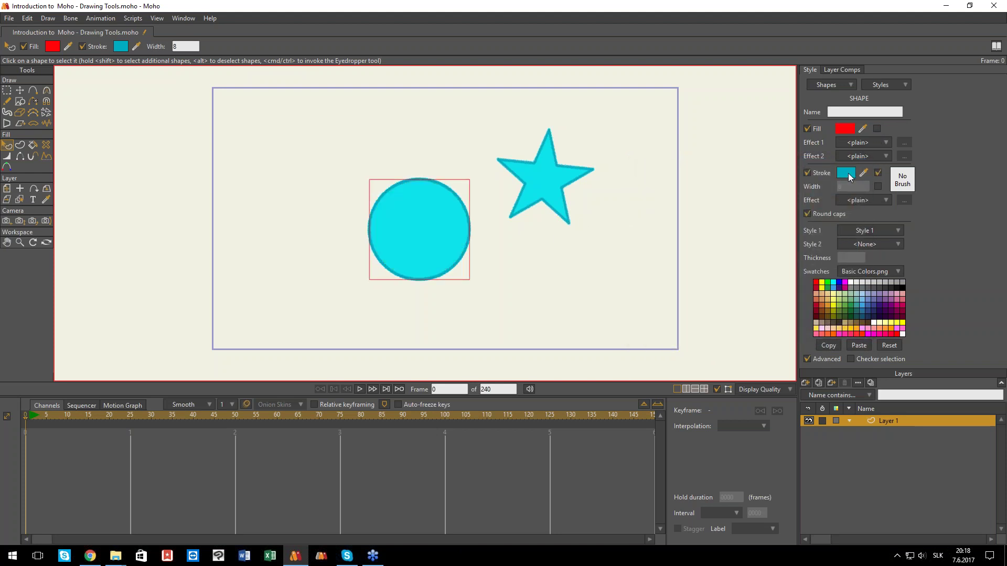
pyautogui.click(879, 186)
pyautogui.doubleClick(853, 188)
pyautogui.write('14')
pyautogui.press('Return')
pyautogui.scroll(7, 852, 187)
pyautogui.click(880, 175)
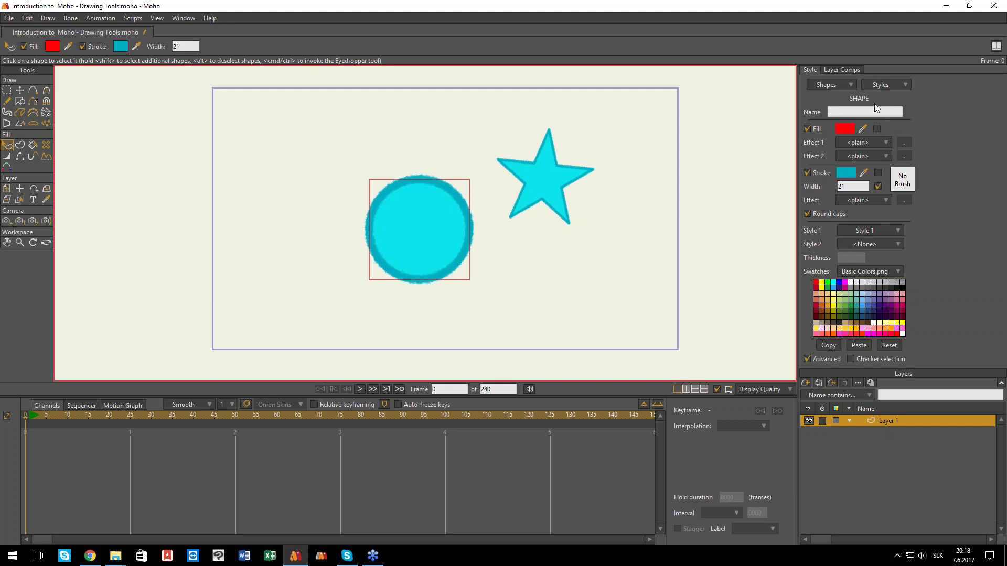
# - Increase the circle's overridden stroke width to 28
pyautogui.doubleClick(851, 186)
pyautogui.write('25')
pyautogui.press('Return')
pyautogui.scroll(3, 851, 187)
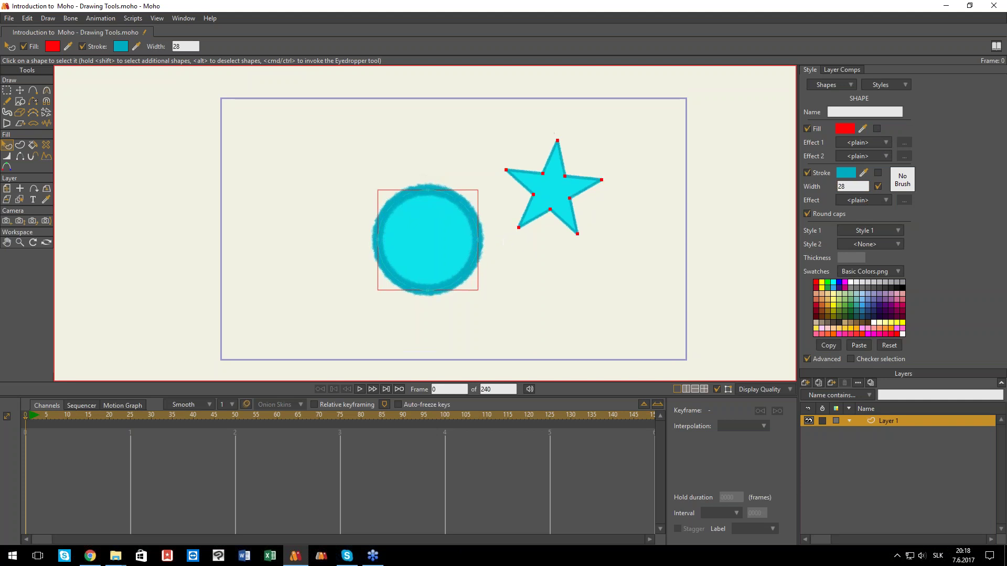
# - Narrow the circle's outline at its right and bottom points with the Line Width tool
pyautogui.press('g')
pyautogui.click(488, 242)
pyautogui.scroll(2, 488, 242)
pyautogui.moveTo(479, 247); pyautogui.dragTo(514, 256)
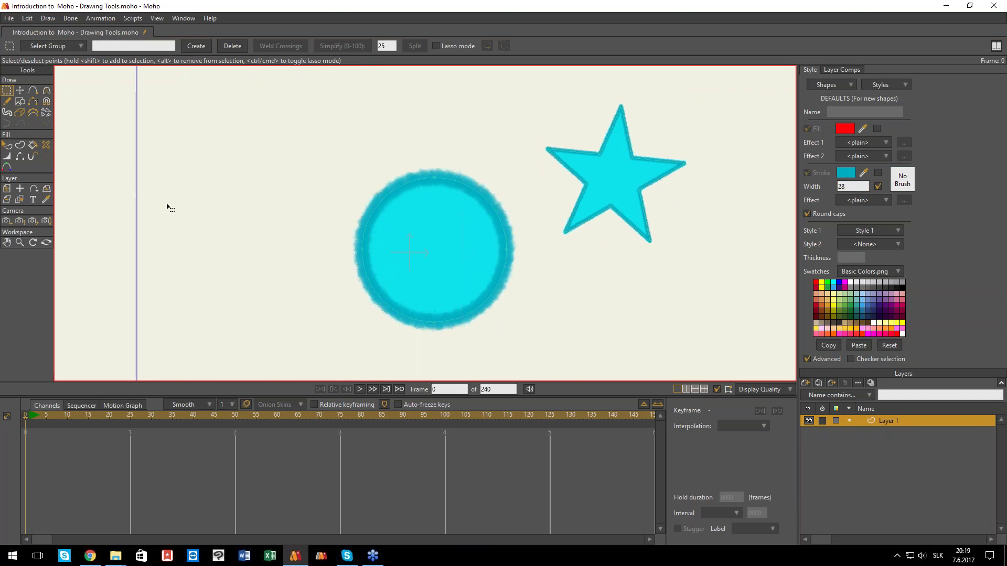
pyautogui.press('w')
pyautogui.moveTo(506, 251)
pyautogui.mouseDown()
pyautogui.moveTo(485, 254)
pyautogui.moveTo(499, 254)
pyautogui.mouseUp()
pyautogui.moveTo(435, 322)
pyautogui.mouseDown()
pyautogui.moveTo(407, 328)
pyautogui.moveTo(428, 327)
pyautogui.mouseUp()
# - Select the circle's top and left points together and adjust their line width to 92 percent
pyautogui.press('g')
pyautogui.moveTo(310, 142); pyautogui.dragTo(496, 260)
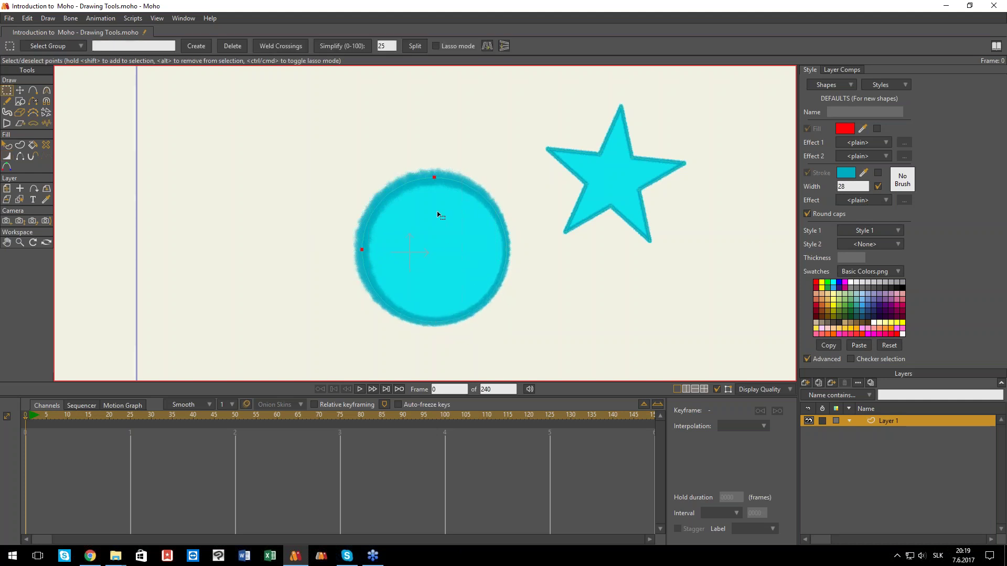
pyautogui.press('w')
pyautogui.moveTo(404, 209); pyautogui.dragTo(415, 213)
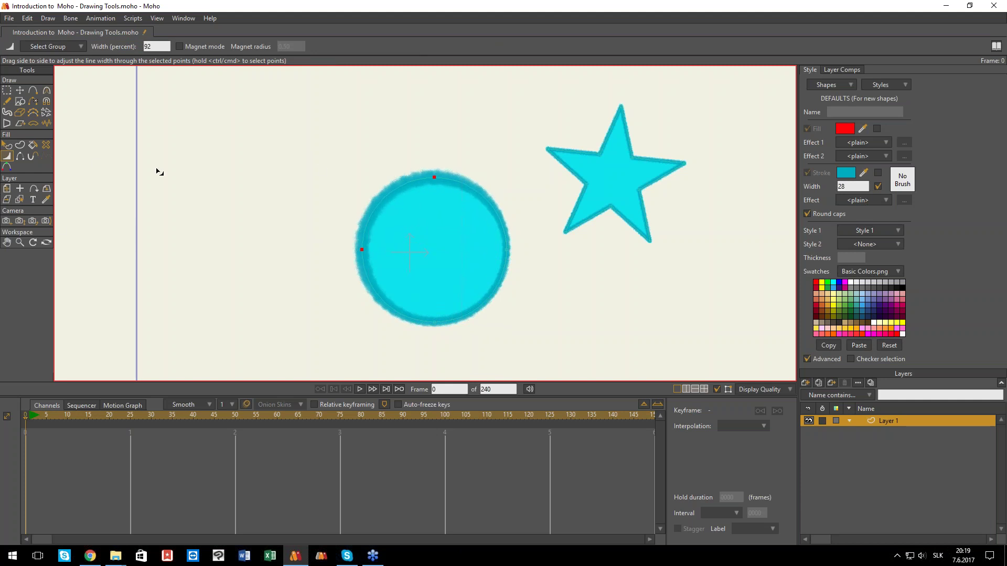
# - Try hiding the circle's upper-left and upper-right outline edges with the Hide Edge tool and show them again
pyautogui.press('h')
pyautogui.click(385, 210)
pyautogui.click(460, 202)
pyautogui.click(503, 236)
pyautogui.click(376, 218)
# - Select all points of the circle and the star and delete both shapes
pyautogui.press('g')
pyautogui.scroll(-3, 459, 240)
pyautogui.scroll(3, 457, 241)
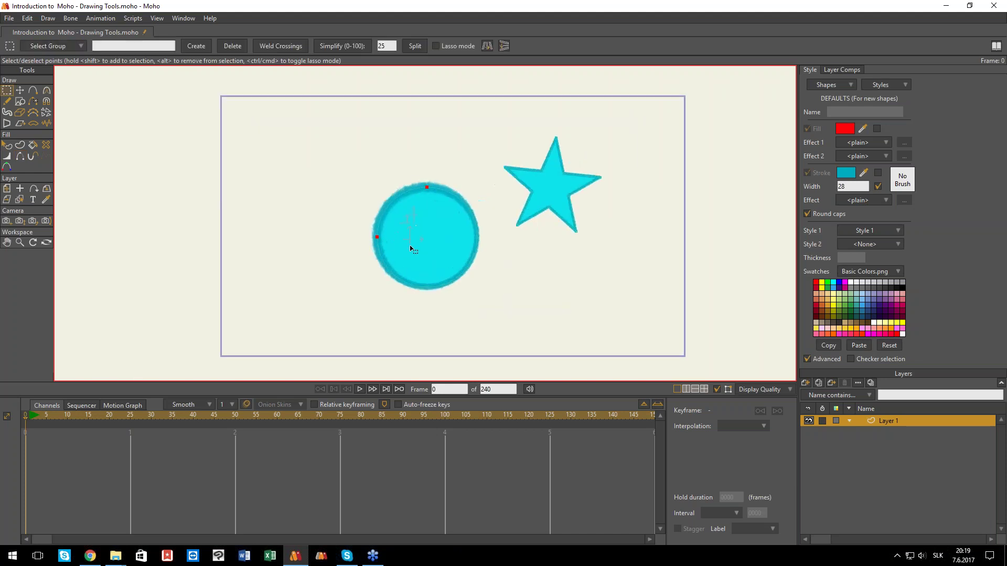
pyautogui.moveTo(338, 102); pyautogui.dragTo(649, 315)
pyautogui.press('Delete')
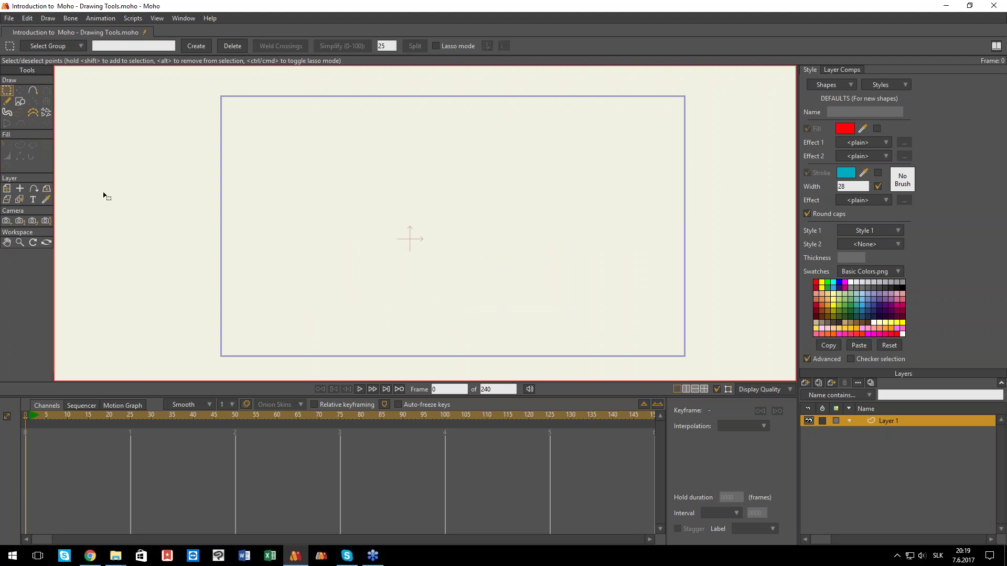
# - Paint a thick wavy shape across the canvas with the Blob Brush at brush radius 0.25
pyautogui.click(7, 115)
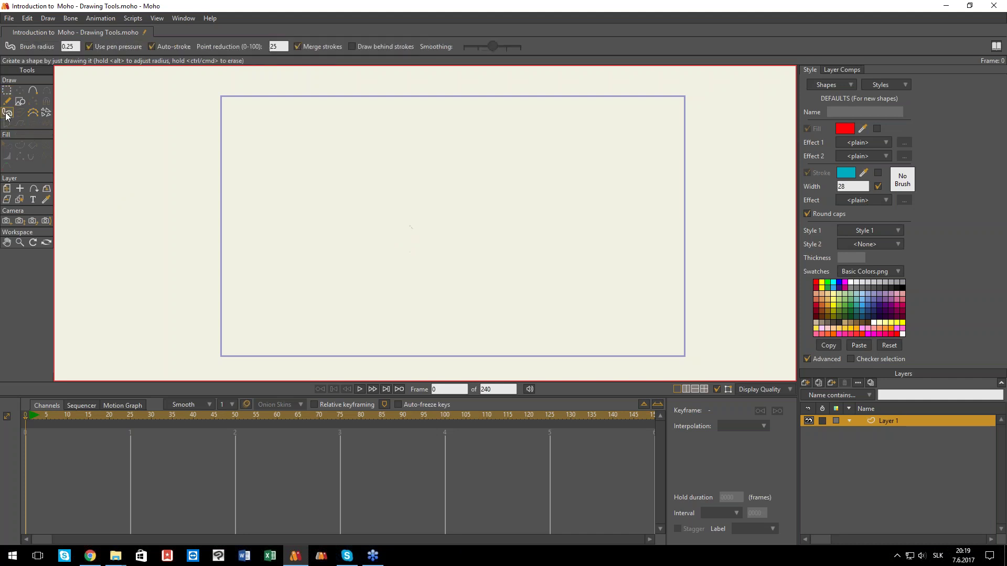
pyautogui.moveTo(309, 219)
pyautogui.mouseDown()
pyautogui.moveTo(433, 273)
pyautogui.moveTo(505, 216)
pyautogui.moveTo(571, 260)
pyautogui.mouseUp()
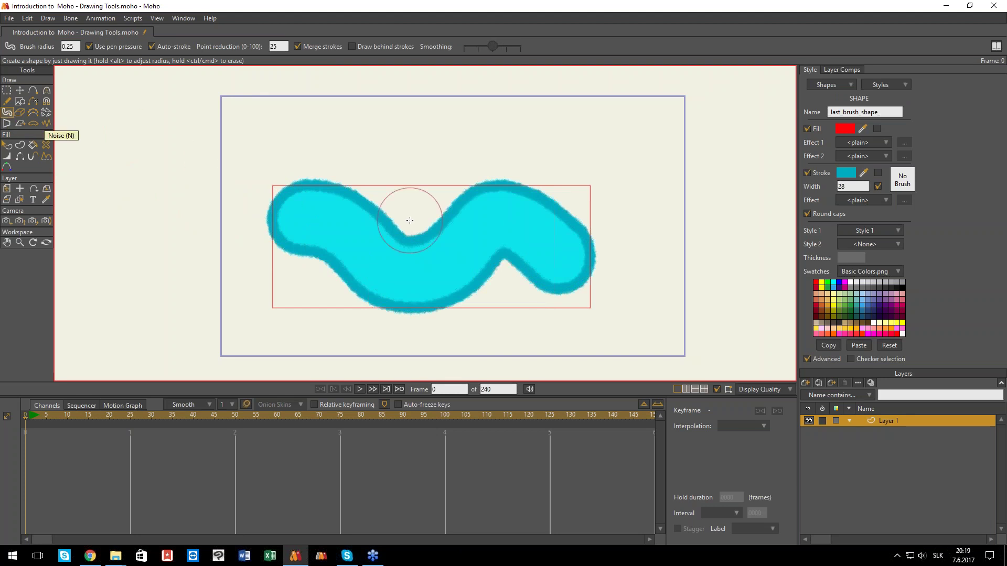
pyautogui.press('x')
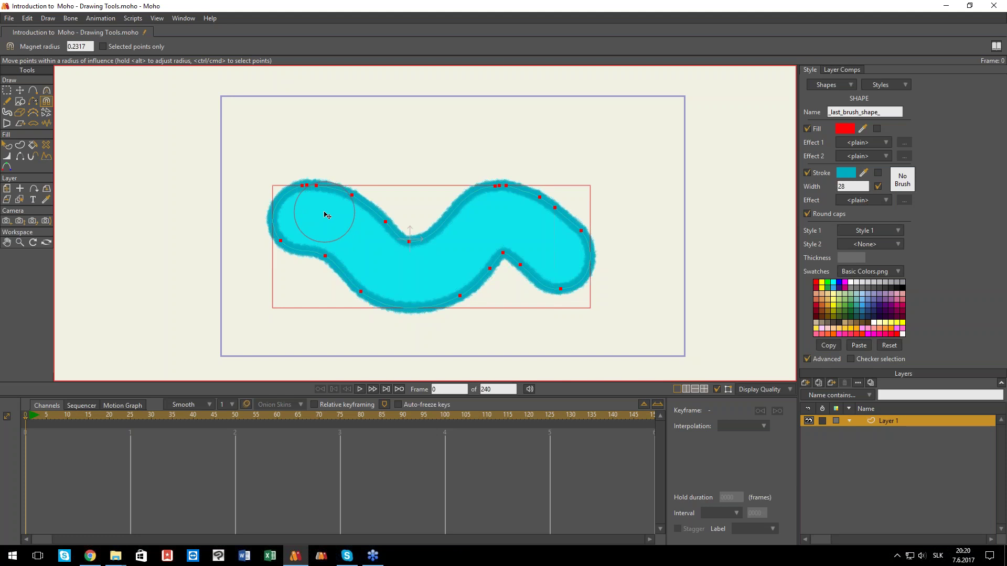
pyautogui.click(901, 86)
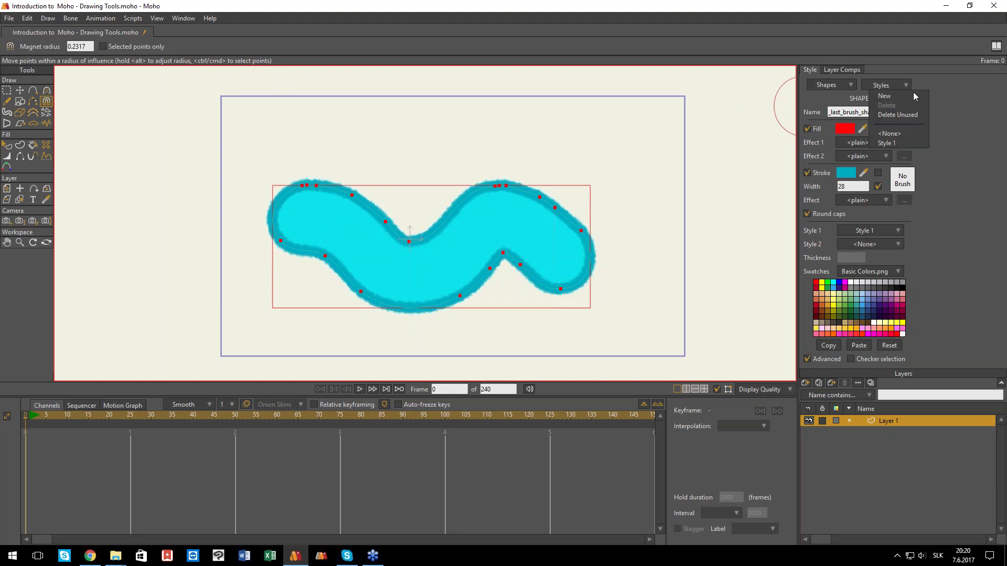
pyautogui.click(953, 187)
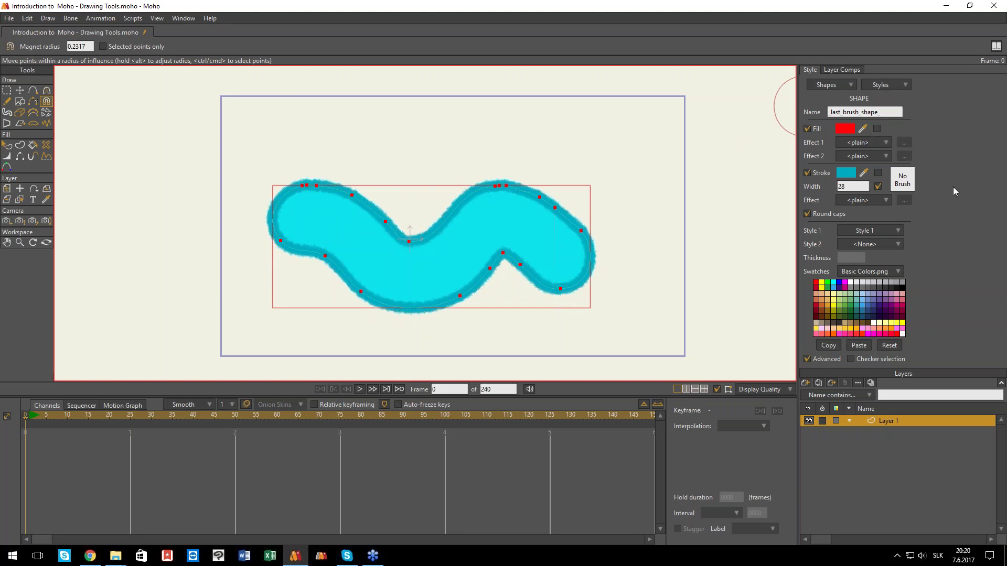
pyautogui.moveTo(531, 233); pyautogui.dragTo(540, 239)
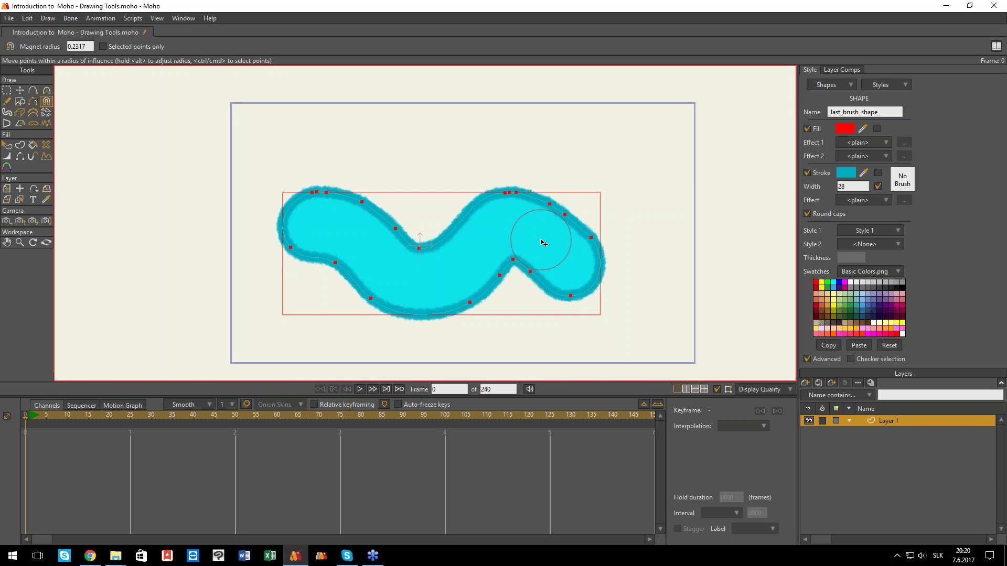
# - Delete the wavy brush shape to empty the canvas
pyautogui.press('g')
pyautogui.press('Delete')
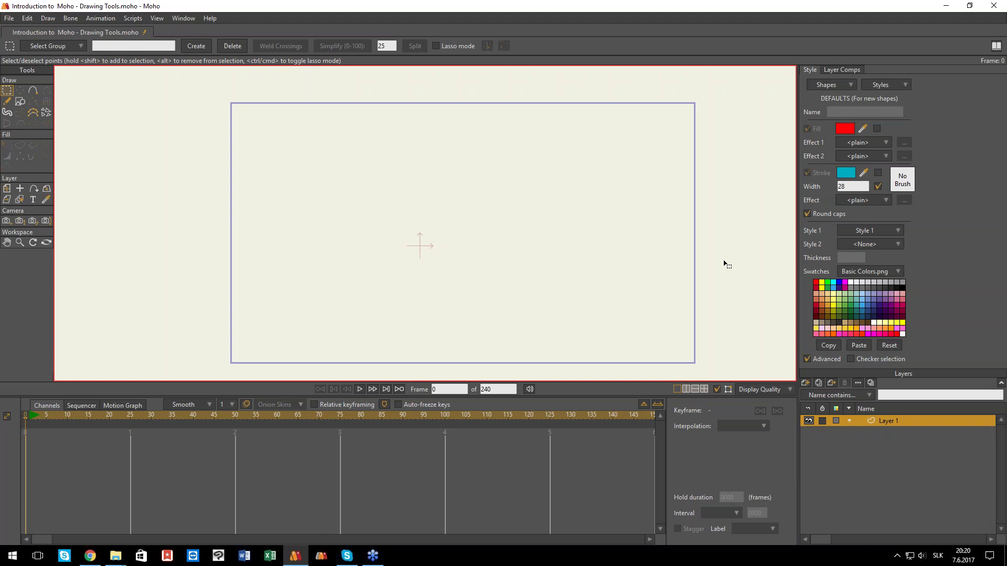
# - Undock the Layers panel, move it as a floating window over the canvas, and dock it back
pyautogui.click(182, 19)
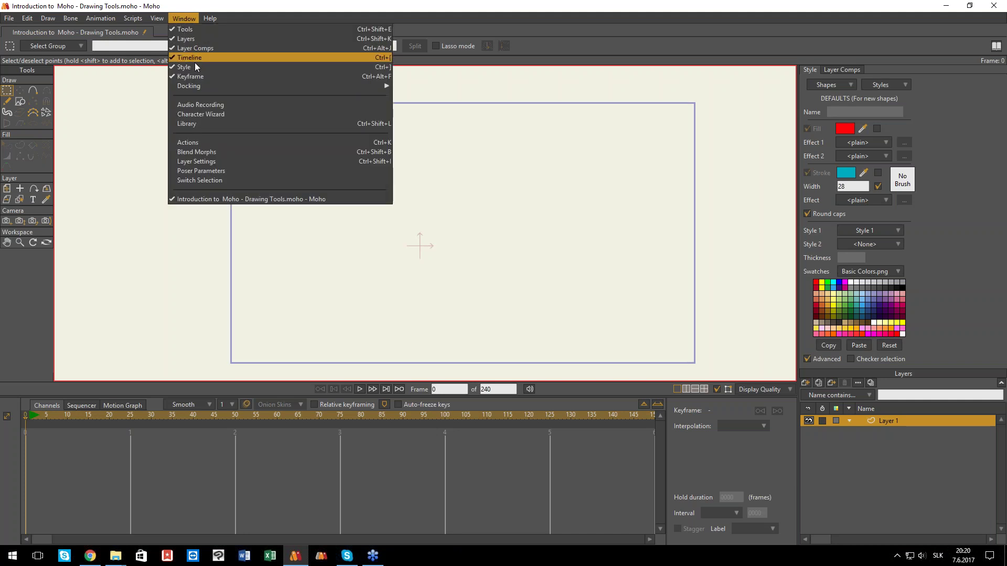
pyautogui.moveTo(200, 91)
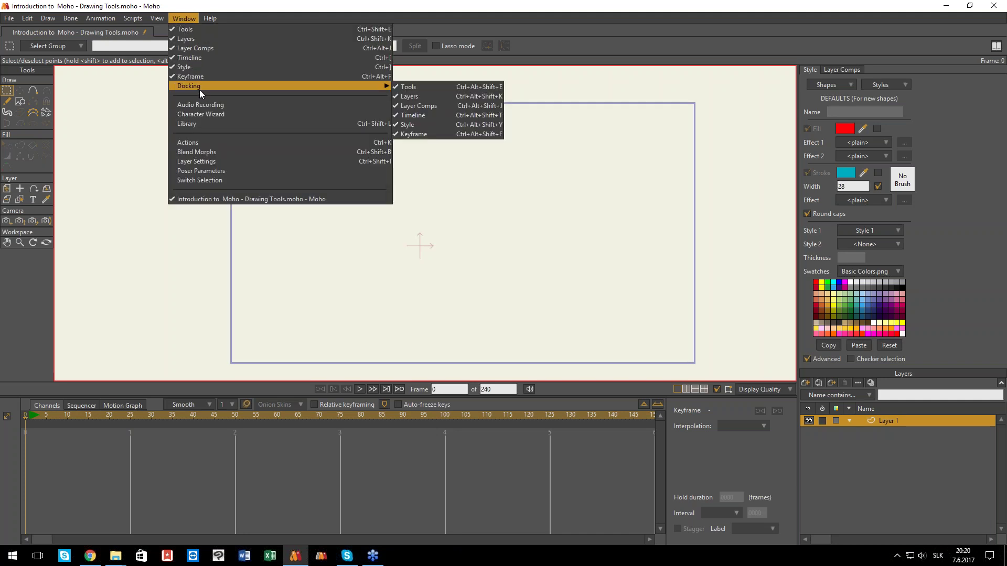
pyautogui.click(408, 96)
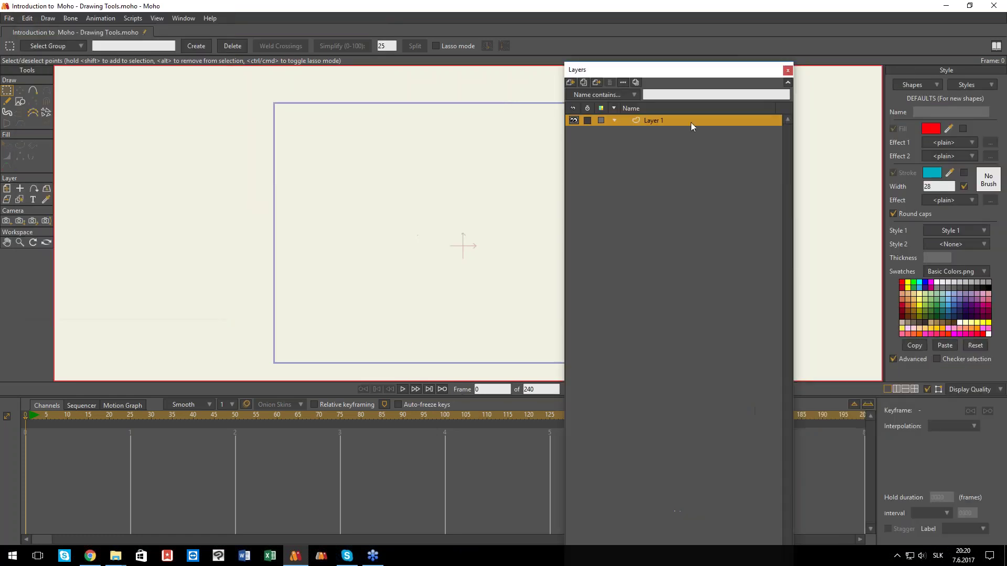
pyautogui.moveTo(612, 74); pyautogui.dragTo(632, 73)
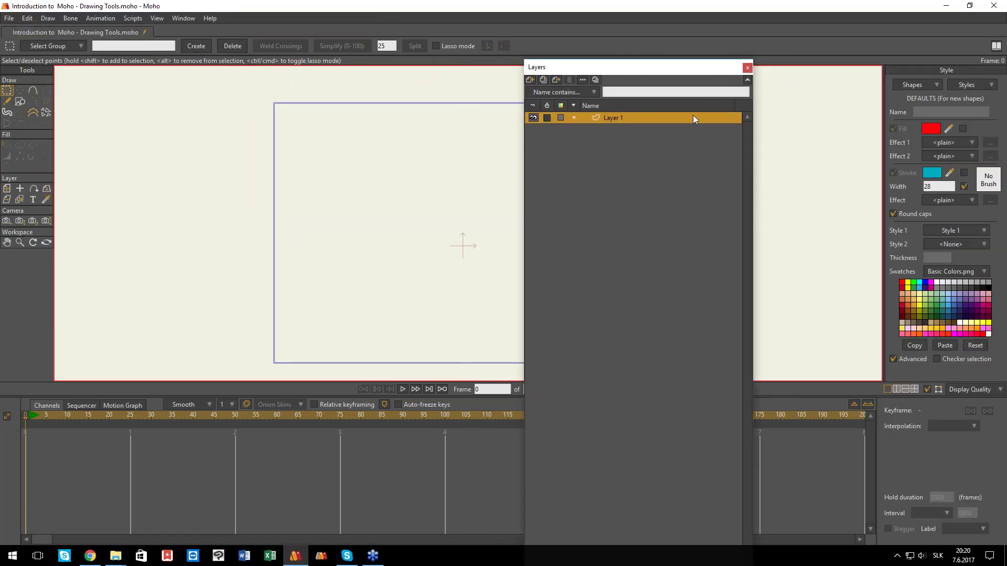
pyautogui.click(191, 18)
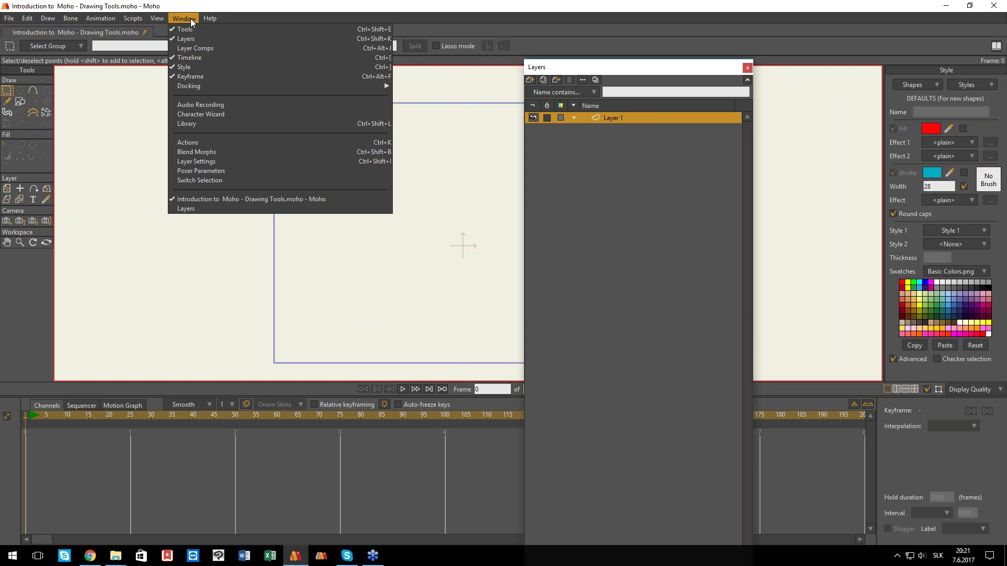
pyautogui.moveTo(219, 86)
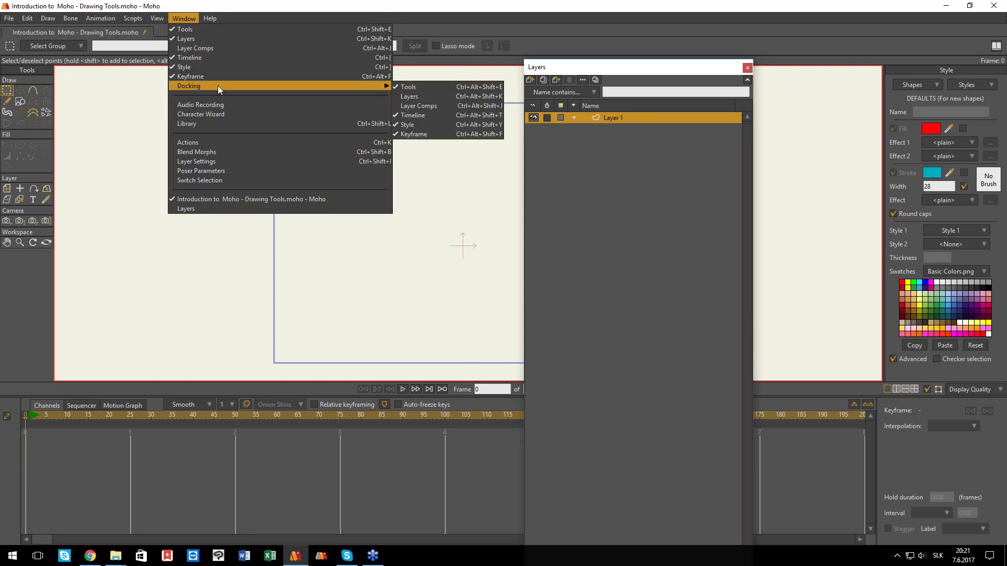
pyautogui.click(415, 98)
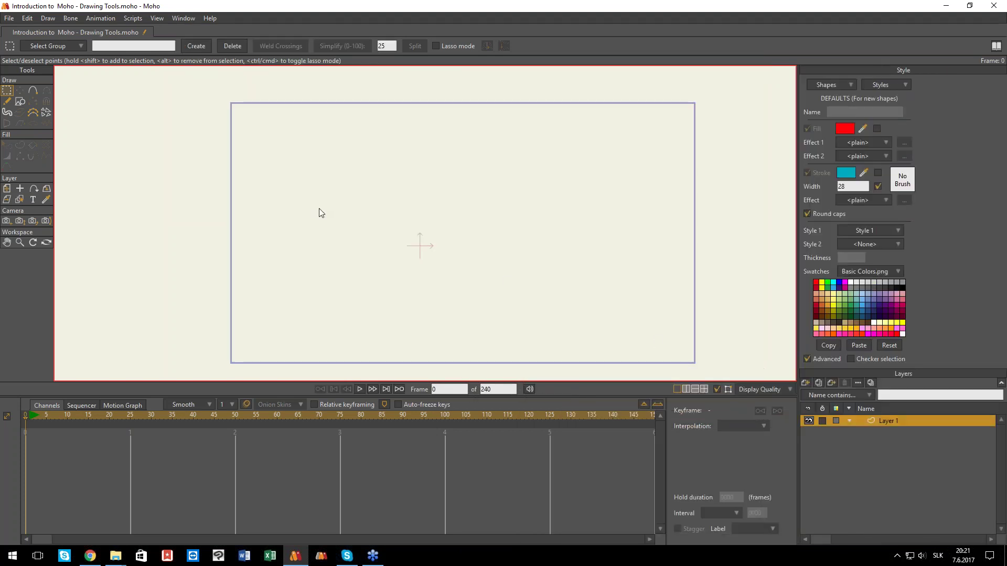
# - Switch to the Moho Webinar folder in File Explorer and open its 02 Rigging, Basic Actions subfolder
pyautogui.click(114, 559)
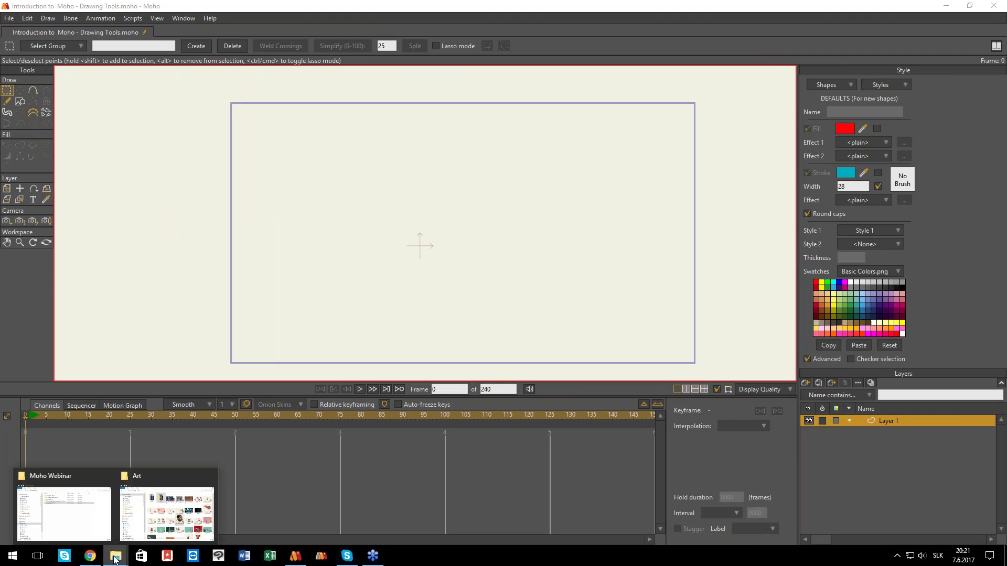
pyautogui.click(72, 524)
pyautogui.doubleClick(423, 198)
pyautogui.moveTo(424, 130); pyautogui.dragTo(418, 158)
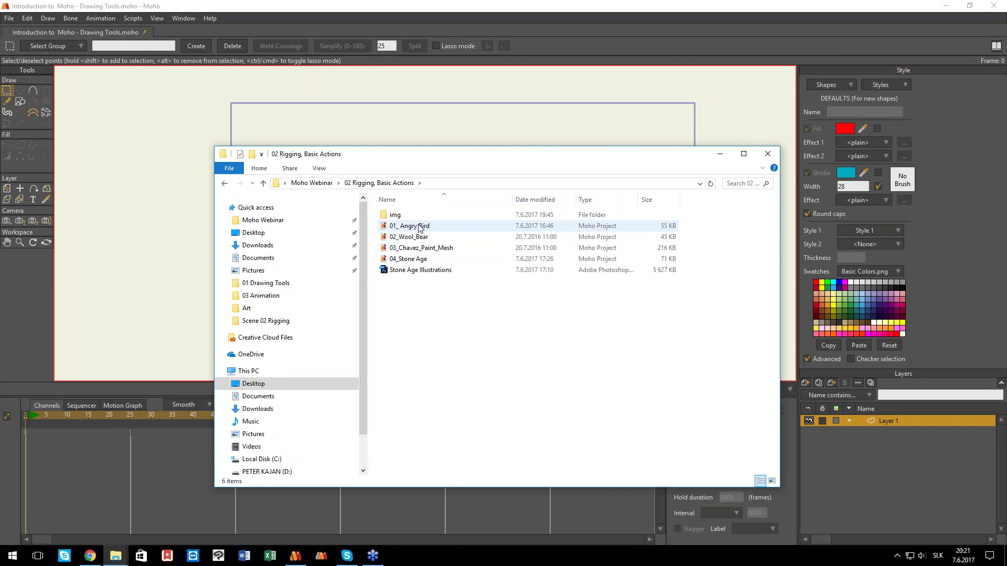
# - Open the Moho project 01_ Angry Bird from the 02 Rigging, Basic Actions folder
pyautogui.click(419, 229)
pyautogui.doubleClick(419, 229)
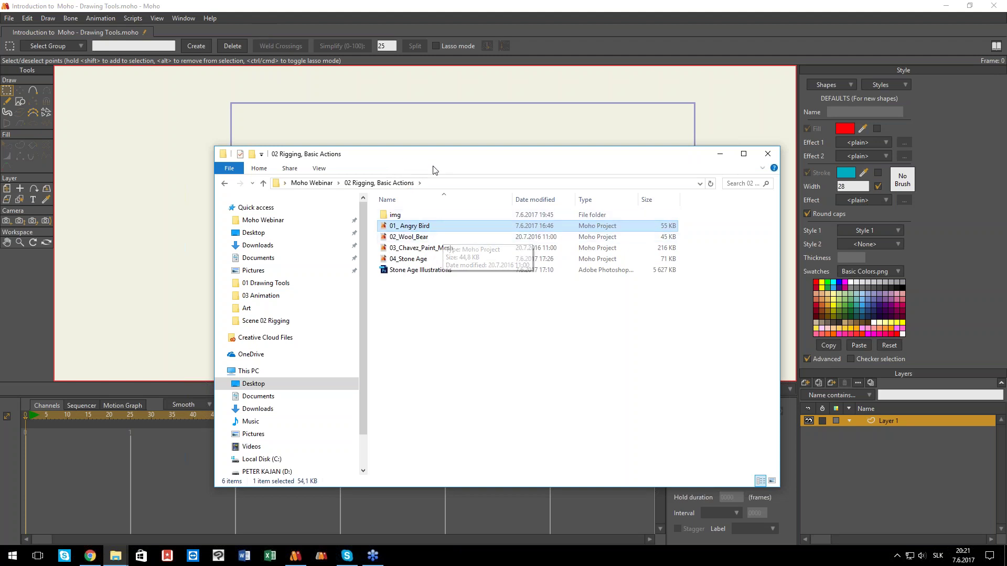
pyautogui.click(376, 20)
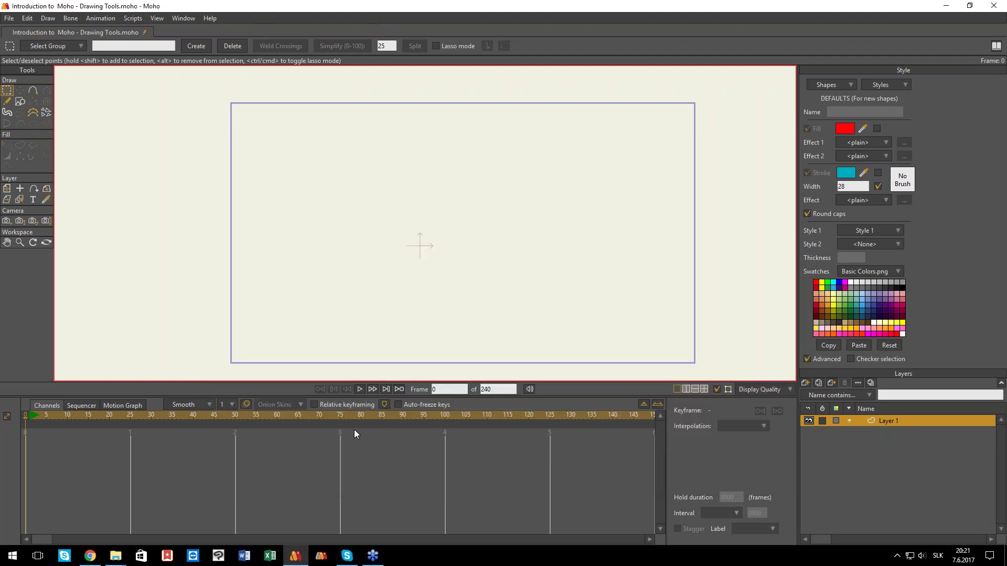
pyautogui.moveTo(116, 559)
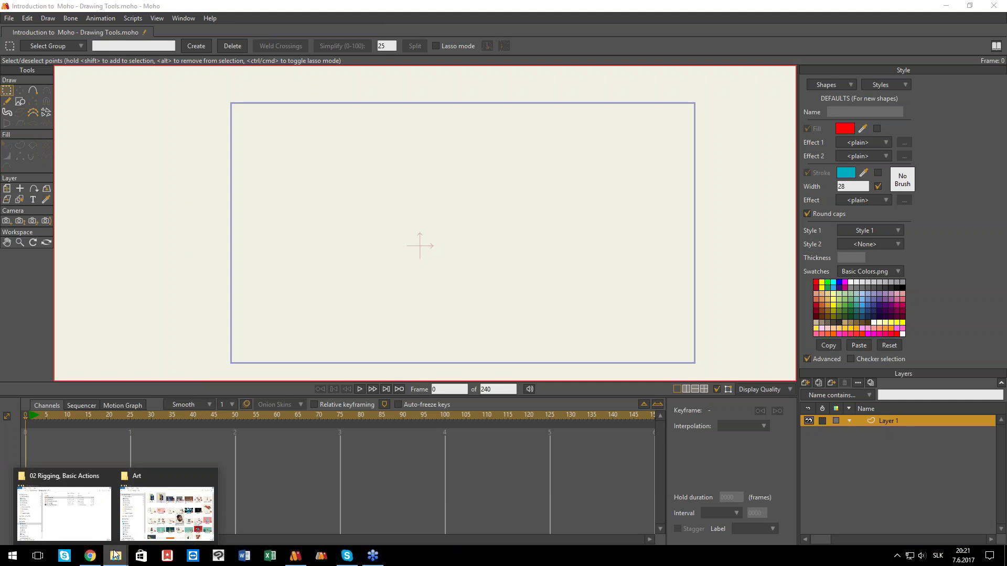
pyautogui.click(79, 525)
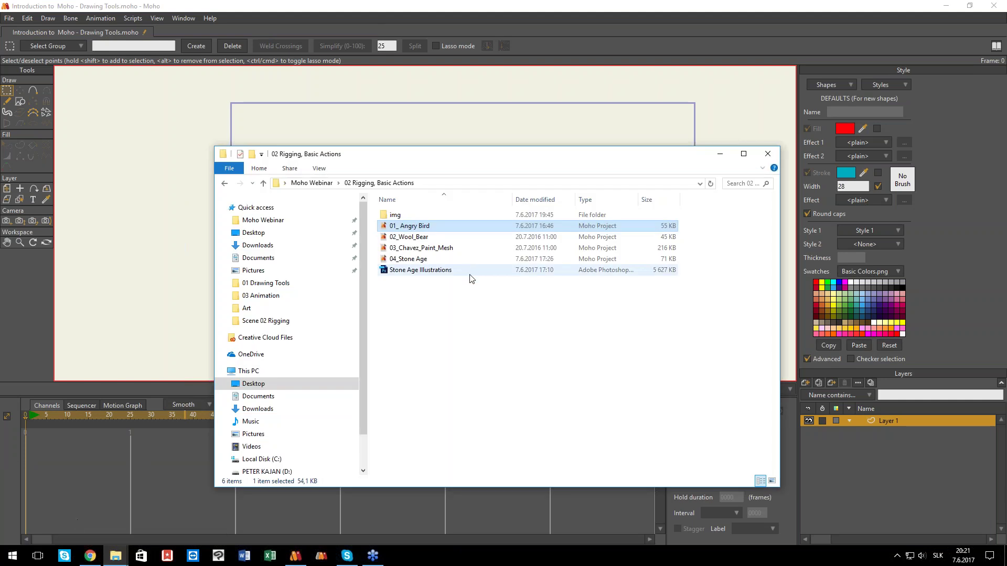
pyautogui.doubleClick(403, 224)
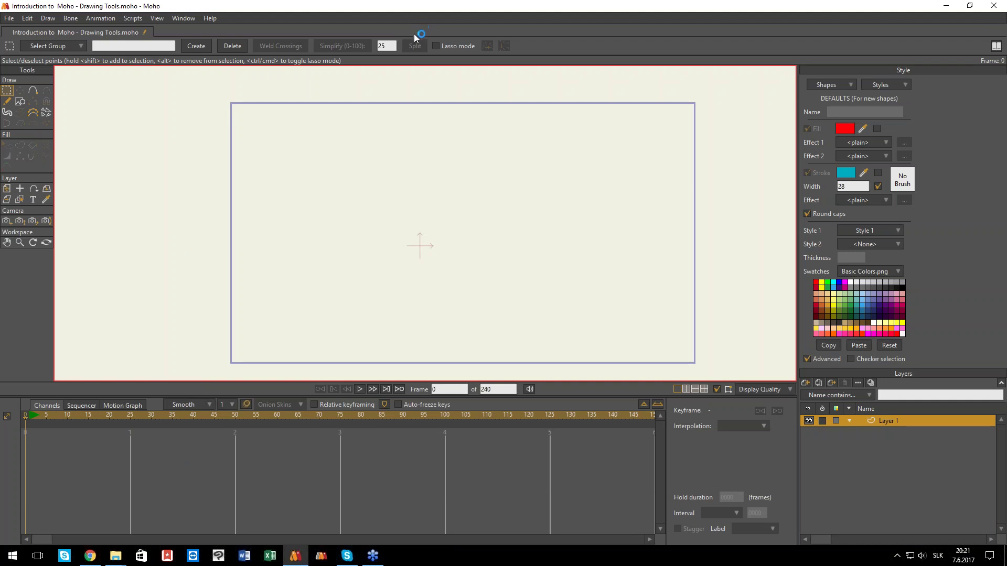
# - Close the Introduction to Moho - Drawing Tools document without saving its changes
pyautogui.click(7, 32)
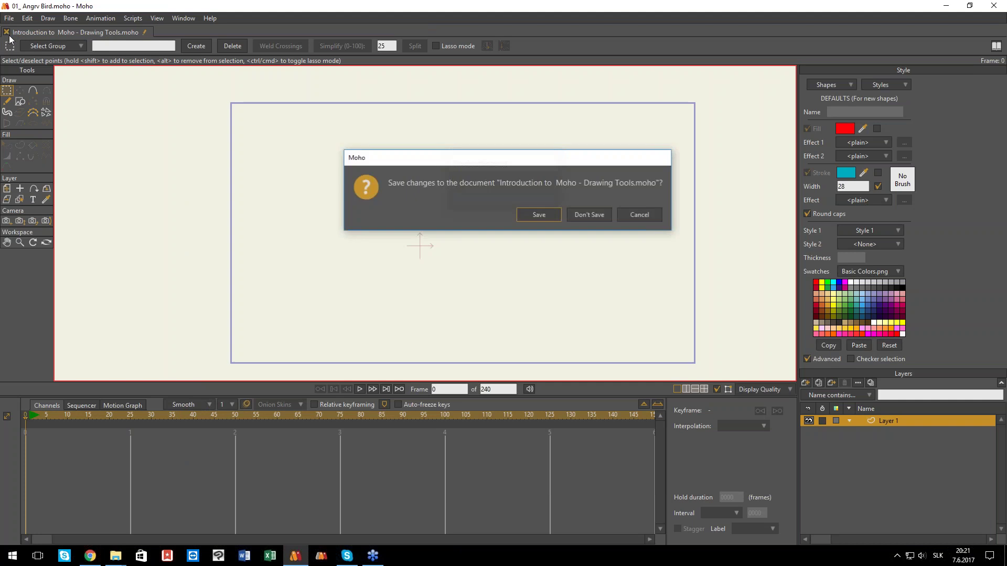
pyautogui.click(598, 214)
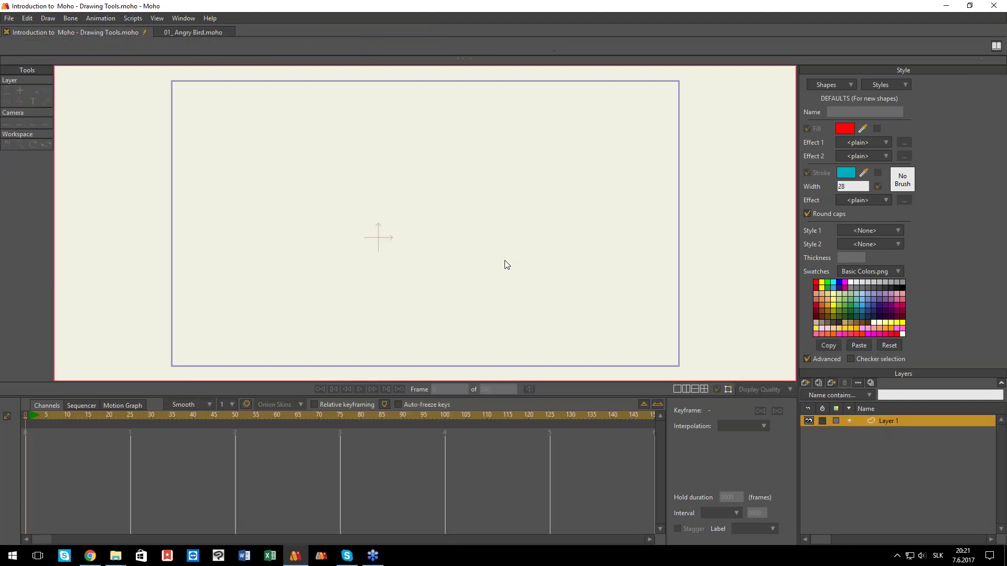
pyautogui.click(6, 32)
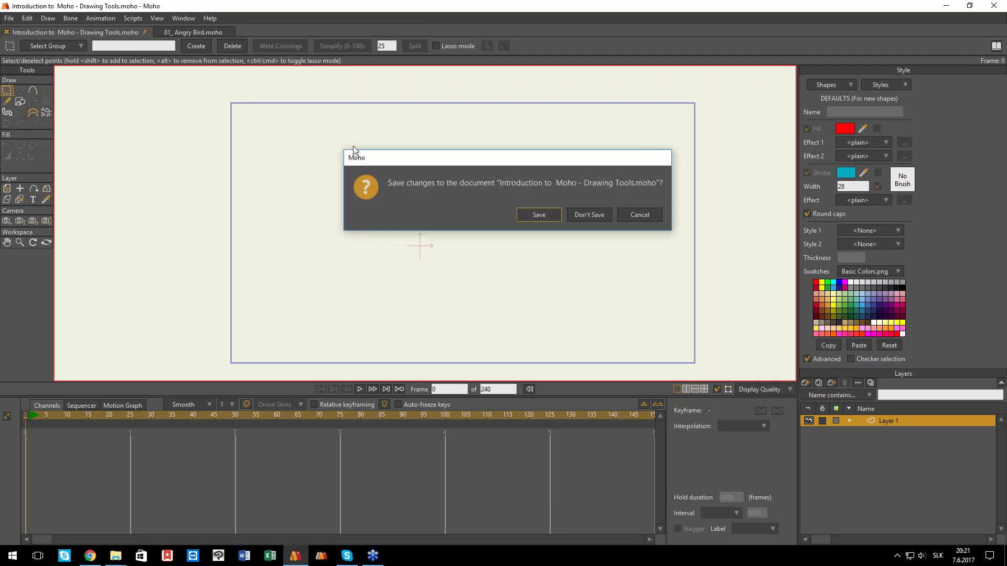
pyautogui.click(597, 212)
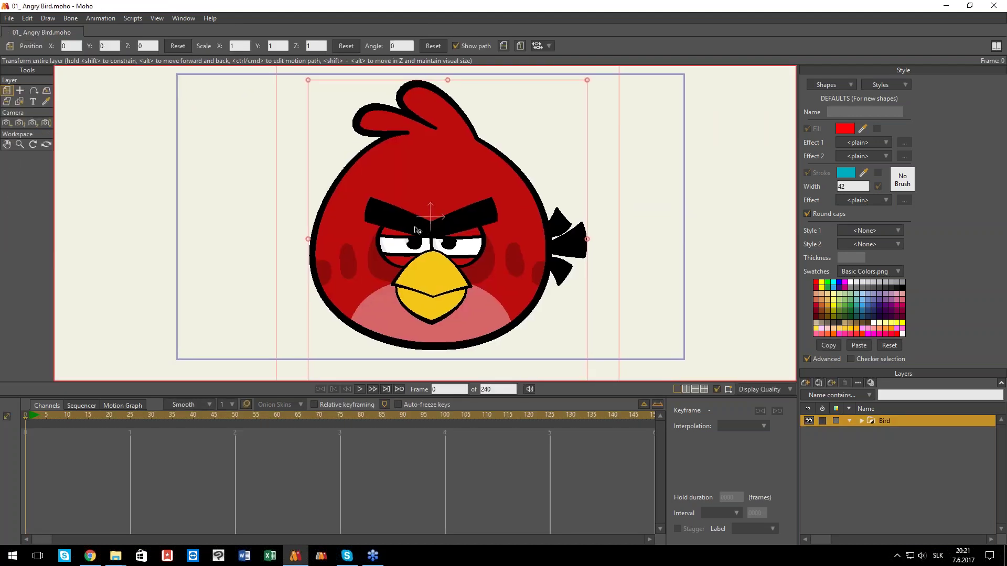
# - Examine the Angry Bird artwork and expand the Bird group to inspect its sublayers
pyautogui.scroll(-1, 531, 259)
pyautogui.moveTo(505, 288); pyautogui.dragTo(487, 270)
pyautogui.scroll(-1, 486, 270)
pyautogui.scroll(3, 480, 269)
pyautogui.scroll(-2, 429, 239)
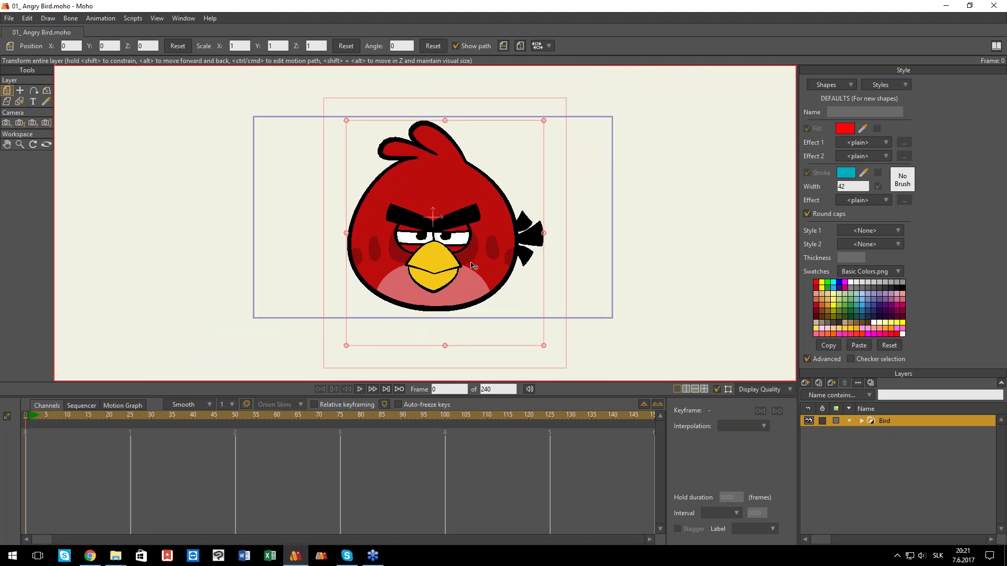
pyautogui.moveTo(477, 264); pyautogui.dragTo(491, 264)
pyautogui.scroll(1, 487, 278)
pyautogui.keyDown('ctrl'); pyautogui.keyDown('alt'); pyautogui.click(480, 283); pyautogui.keyUp('alt'); pyautogui.keyUp('ctrl')
pyautogui.hscroll(-1, 505, 257)
pyautogui.click(901, 421)
pyautogui.moveTo(1002, 435); pyautogui.dragTo(1002, 431)
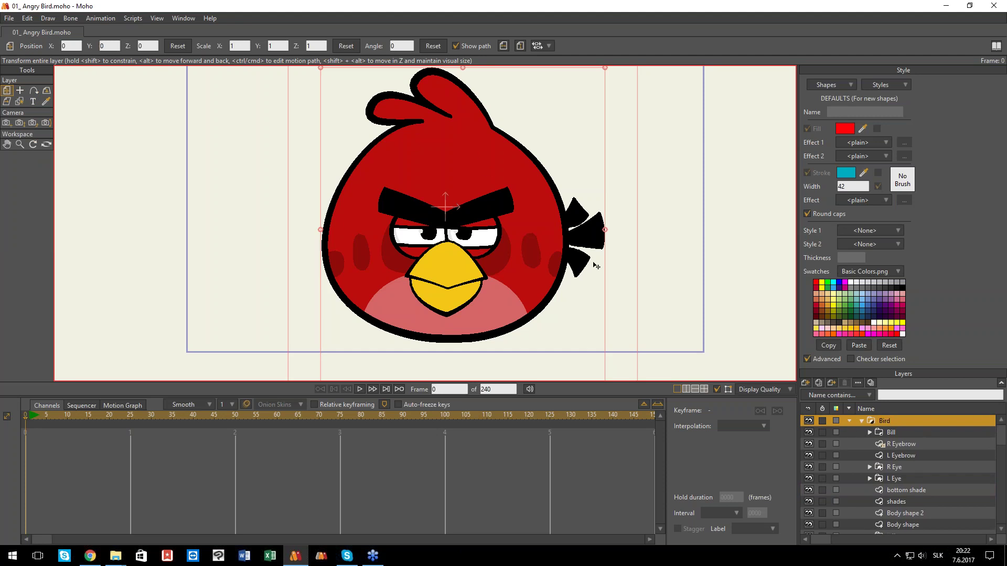
# - Pick sublayers such as Body shape 2 and bottom shade directly on the artwork, and reselect the Bird layer
pyautogui.keyDown('ctrl'); pyautogui.keyDown('alt'); pyautogui.click(530, 157); pyautogui.keyUp('alt'); pyautogui.keyUp('ctrl')
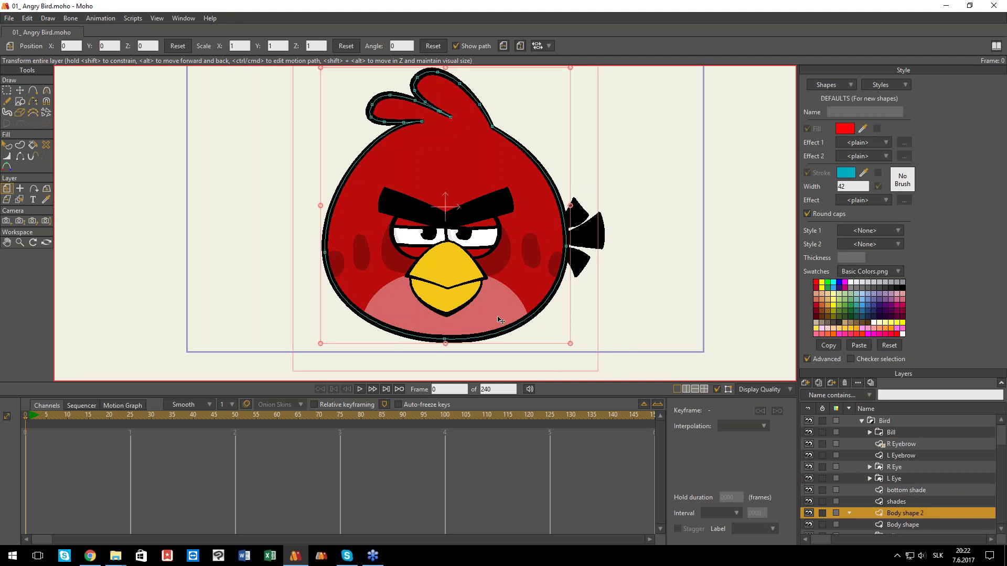
pyautogui.keyDown('ctrl'); pyautogui.keyDown('alt'); pyautogui.click(557, 265); pyautogui.keyUp('alt'); pyautogui.keyUp('ctrl')
pyautogui.keyDown('ctrl'); pyautogui.keyDown('alt'); pyautogui.click(482, 332); pyautogui.keyUp('alt'); pyautogui.keyUp('ctrl')
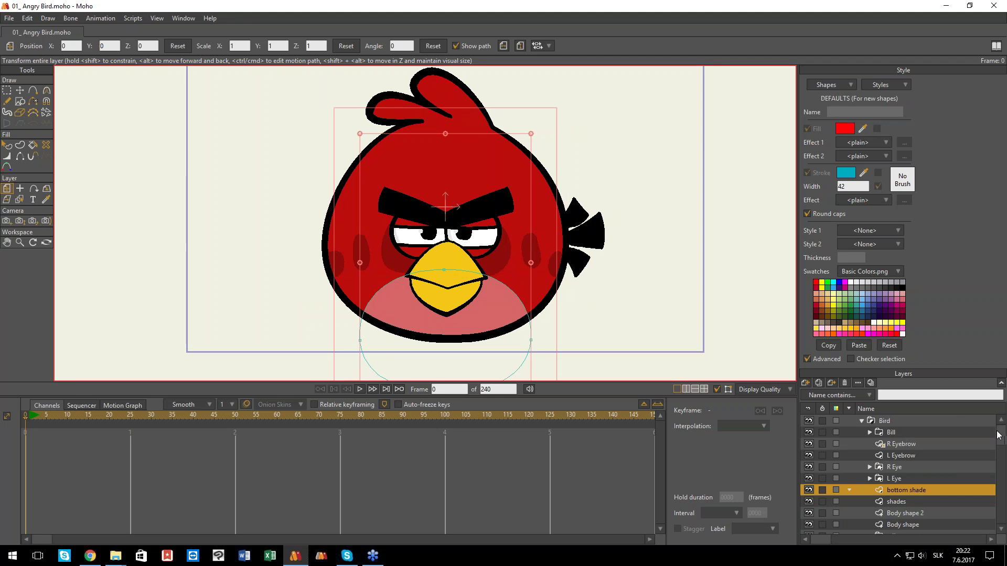
pyautogui.click(888, 420)
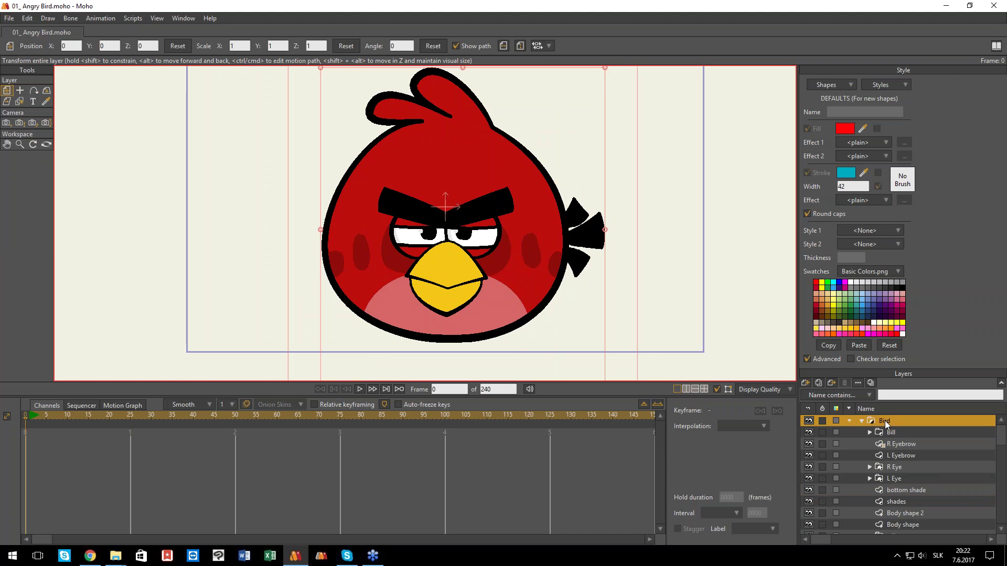
# - Open the Bird layer's settings and look through the masking, physics, depth sort, motion blur, shadow and general options
pyautogui.doubleClick(885, 421)
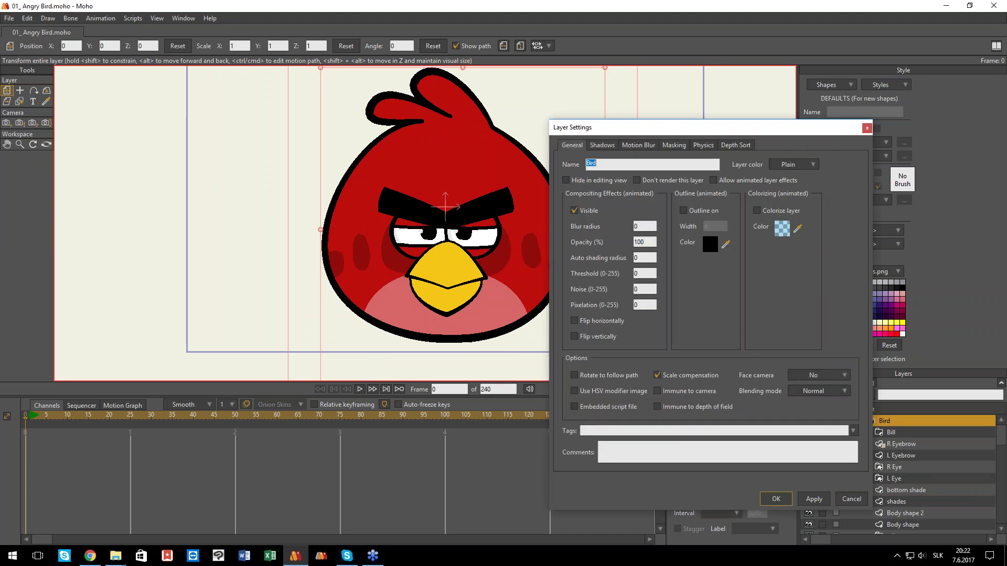
pyautogui.click(675, 145)
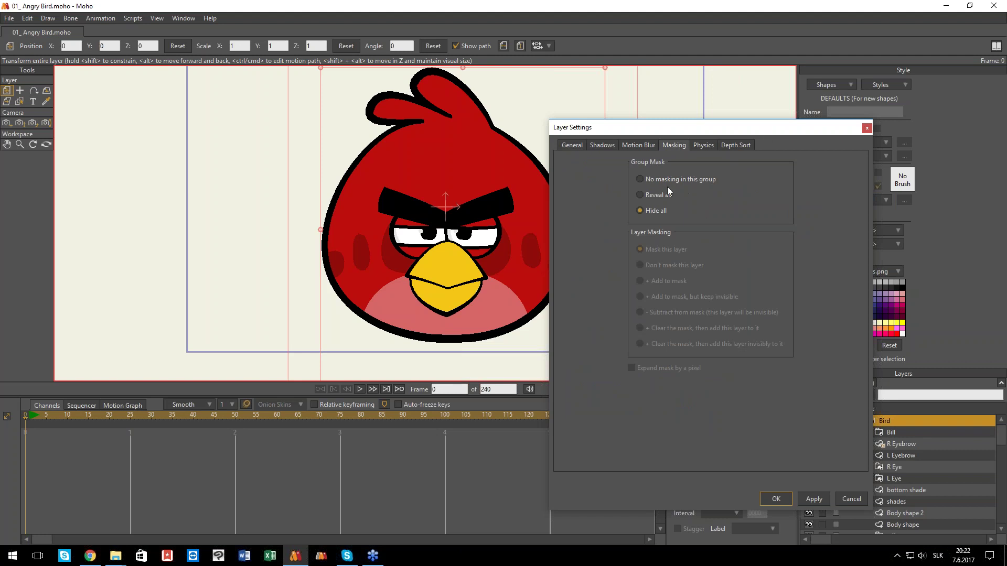
pyautogui.click(701, 147)
pyautogui.click(721, 146)
pyautogui.click(664, 145)
pyautogui.click(632, 144)
pyautogui.click(595, 146)
pyautogui.click(576, 147)
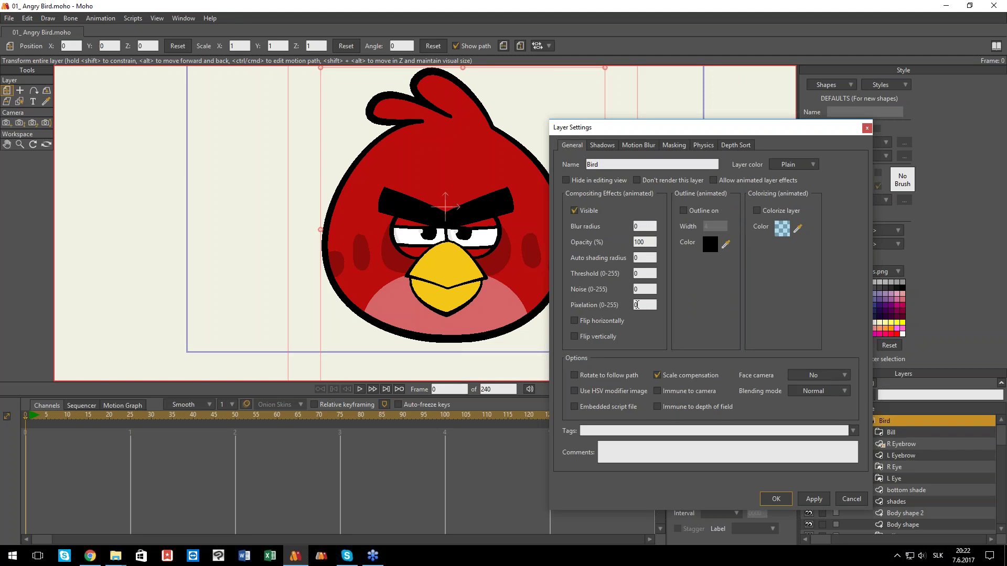
# - Review the available face camera and blending mode choices for the Bird layer without changing them
pyautogui.click(812, 391)
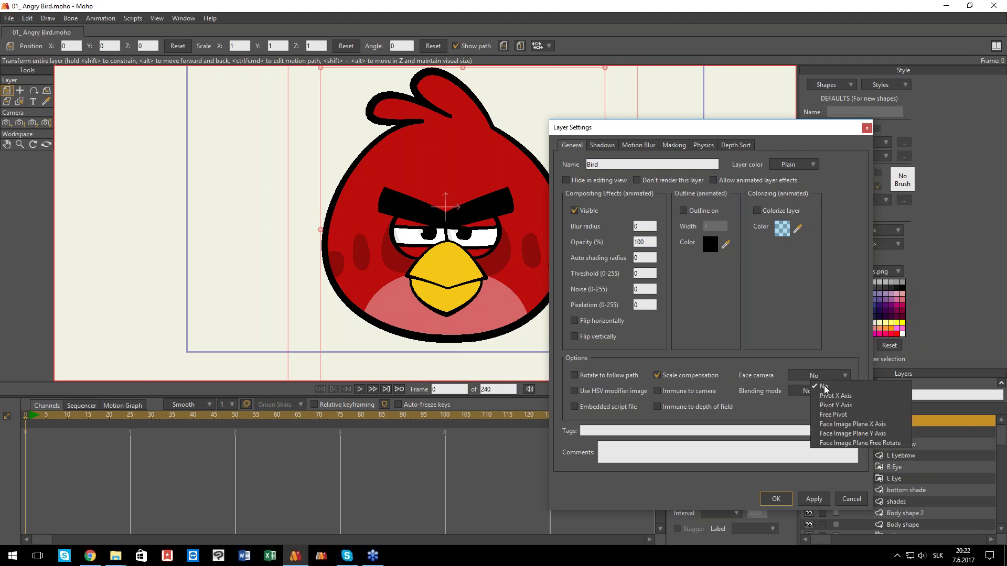
pyautogui.click(737, 359)
pyautogui.click(812, 393)
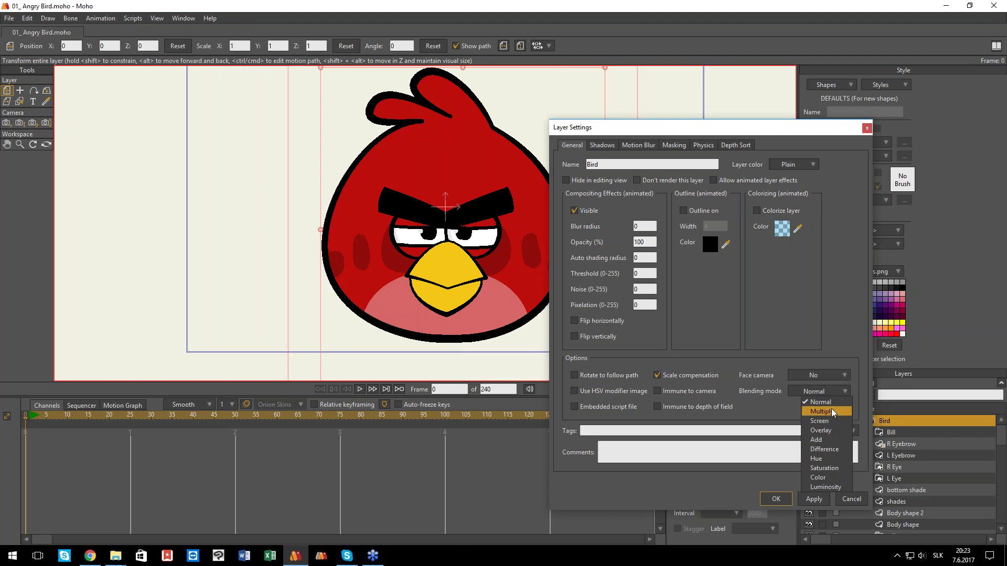
pyautogui.click(709, 365)
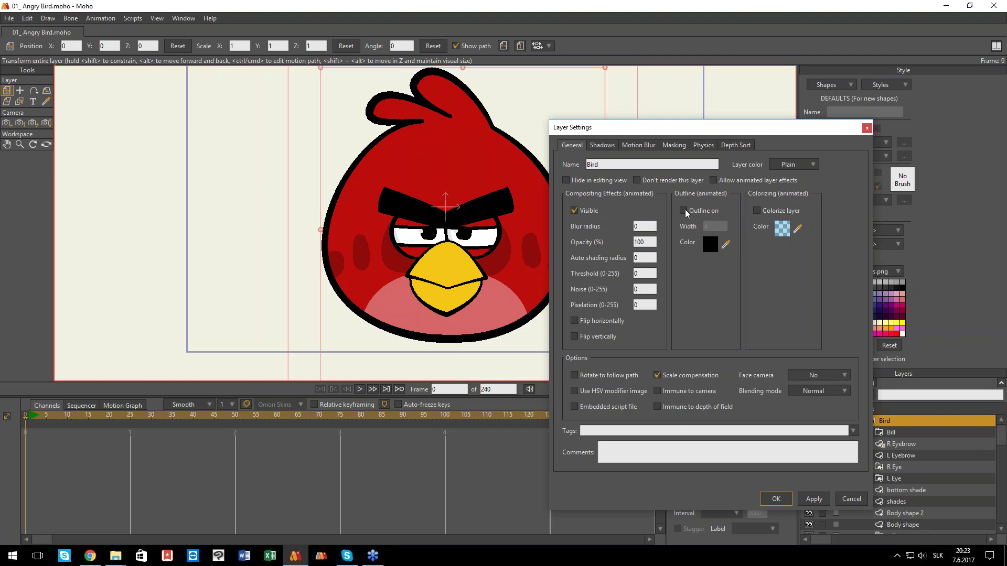
# - Enable a yellow outline for the Bird layer, apply it and preview the rendered frame
pyautogui.click(683, 211)
pyautogui.click(711, 244)
pyautogui.click(740, 222)
pyautogui.click(783, 289)
pyautogui.moveTo(735, 204); pyautogui.dragTo(771, 183)
pyautogui.click(796, 323)
pyautogui.click(814, 499)
pyautogui.hotkey('ctrl', 'r')
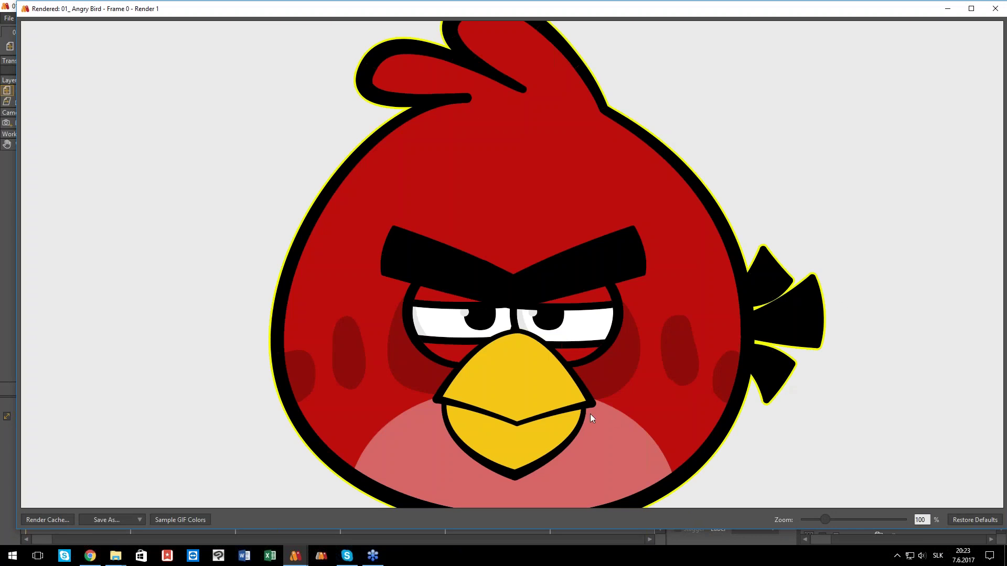
pyautogui.click(991, 6)
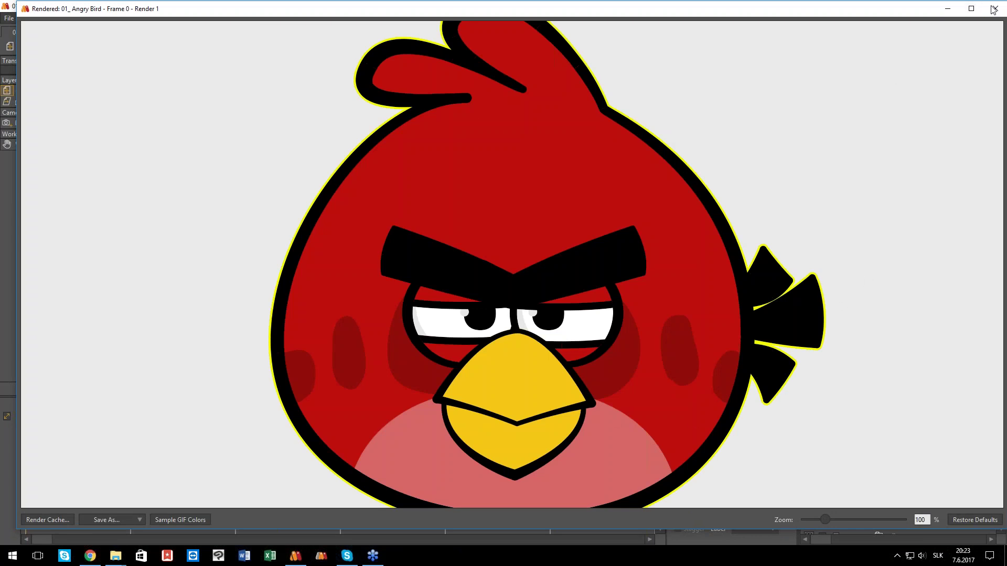
# - Try colorizing the Bird layer with light blue 00C6FF, preview the rendered frame and close the layer settings
pyautogui.click(782, 230)
pyautogui.moveTo(728, 214); pyautogui.dragTo(804, 171)
pyautogui.moveTo(802, 247); pyautogui.dragTo(801, 180)
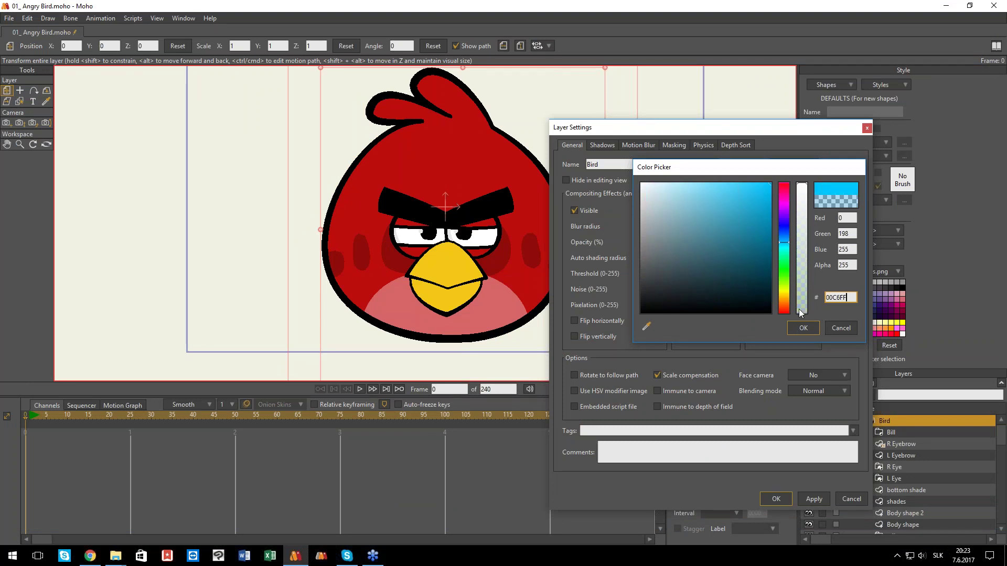
pyautogui.click(803, 327)
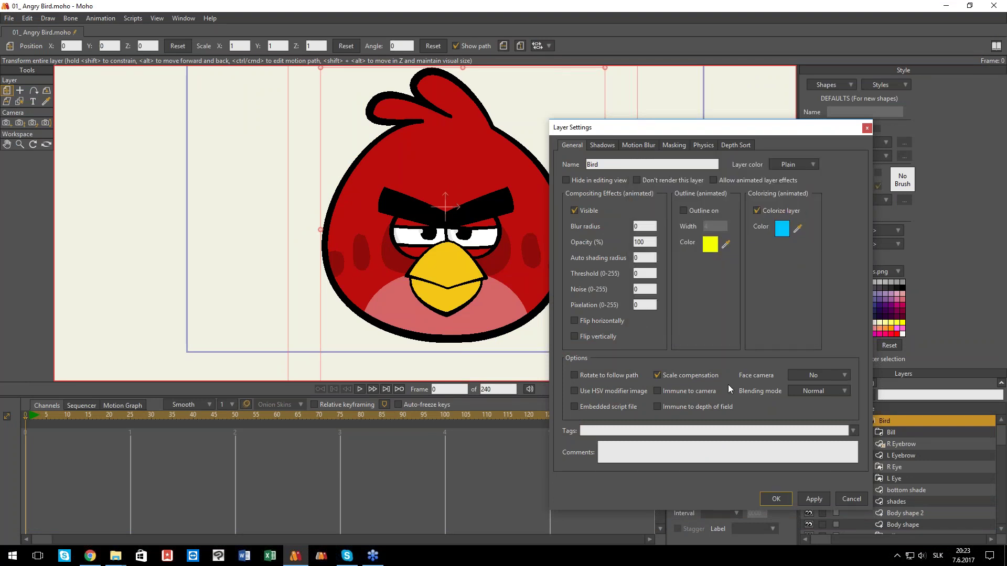
pyautogui.press('Return')
pyautogui.hotkey('ctrl', 'r')
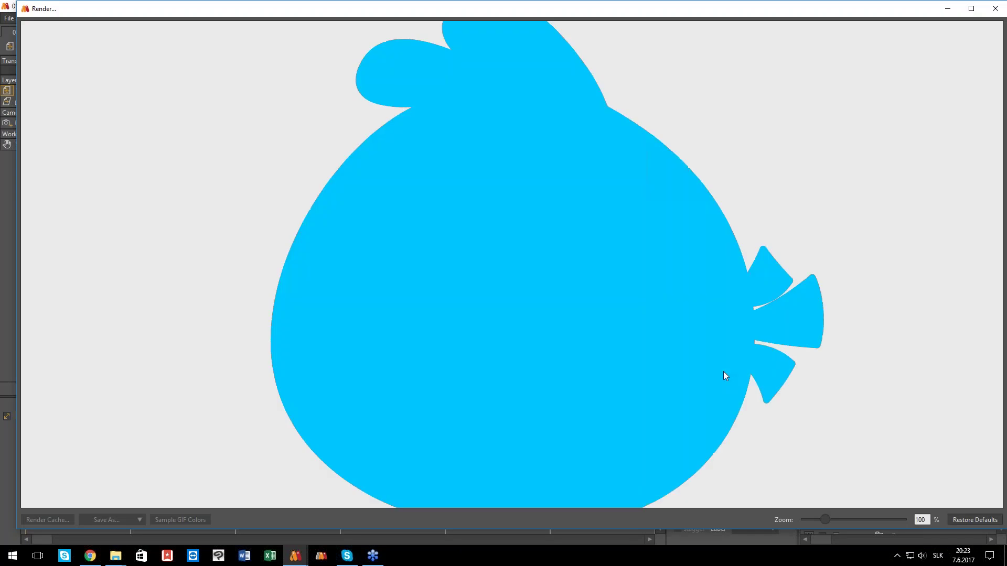
pyautogui.click(995, 9)
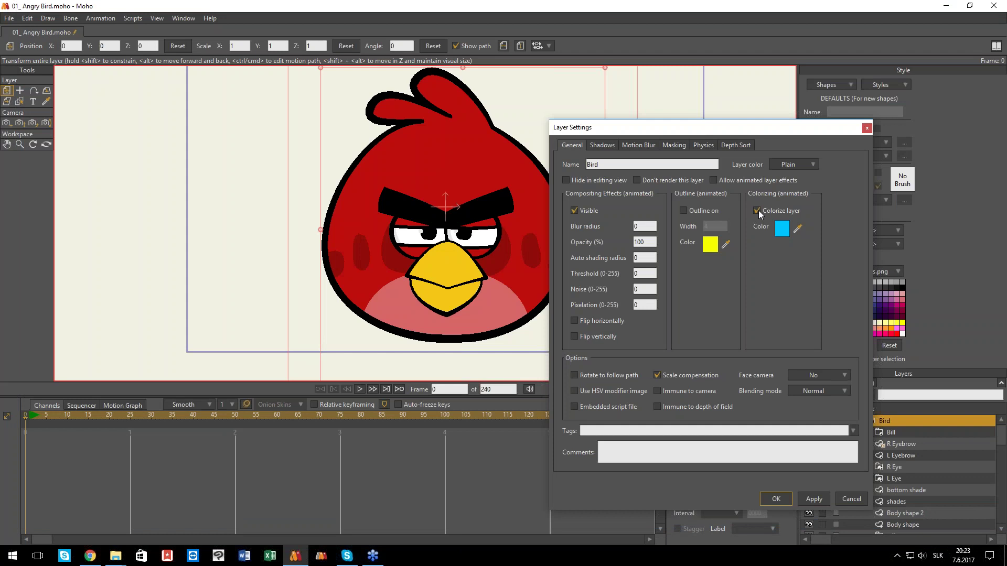
pyautogui.click(774, 502)
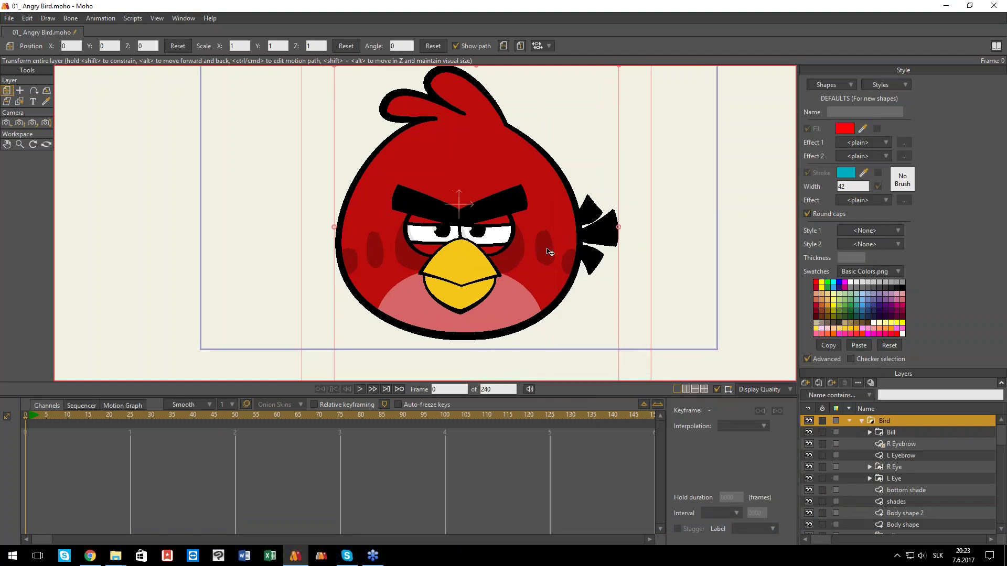
# - Try animating the whole Bird layer by moving it to the right at frame 25, and delete the resulting keyframes
pyautogui.moveTo(481, 234); pyautogui.dragTo(463, 234)
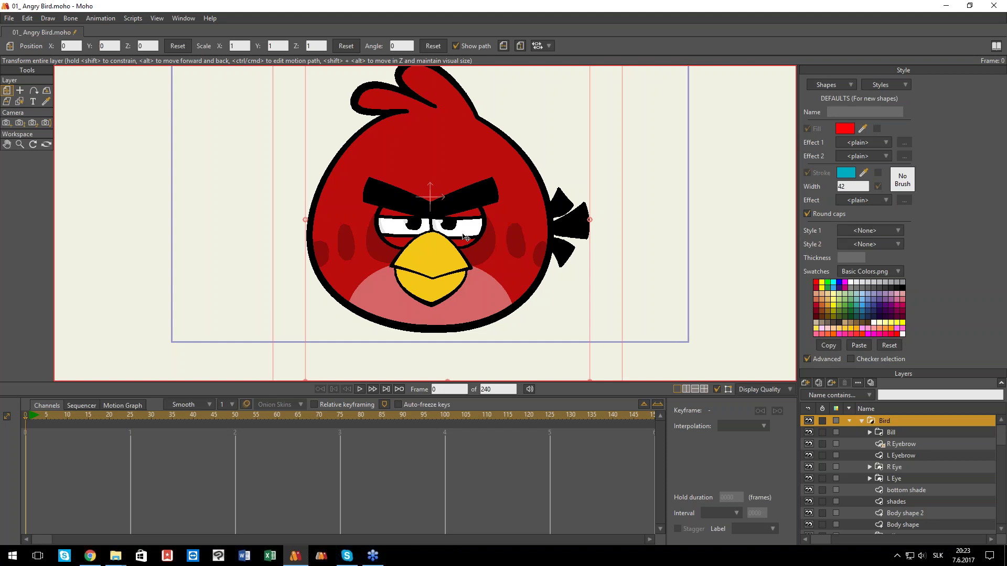
pyautogui.scroll(-2, 466, 238)
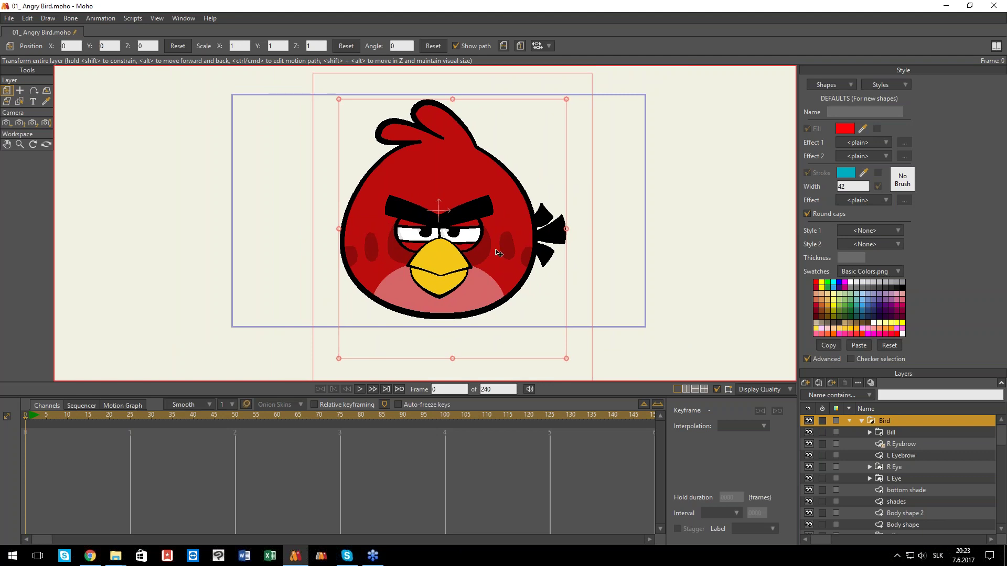
pyautogui.scroll(-3, 591, 256)
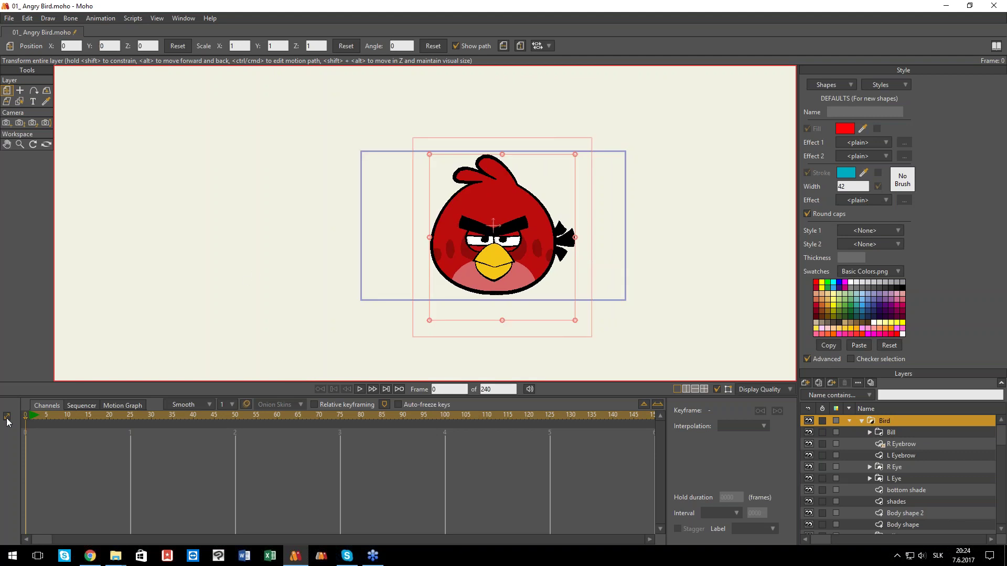
pyautogui.moveTo(55, 418); pyautogui.dragTo(130, 417)
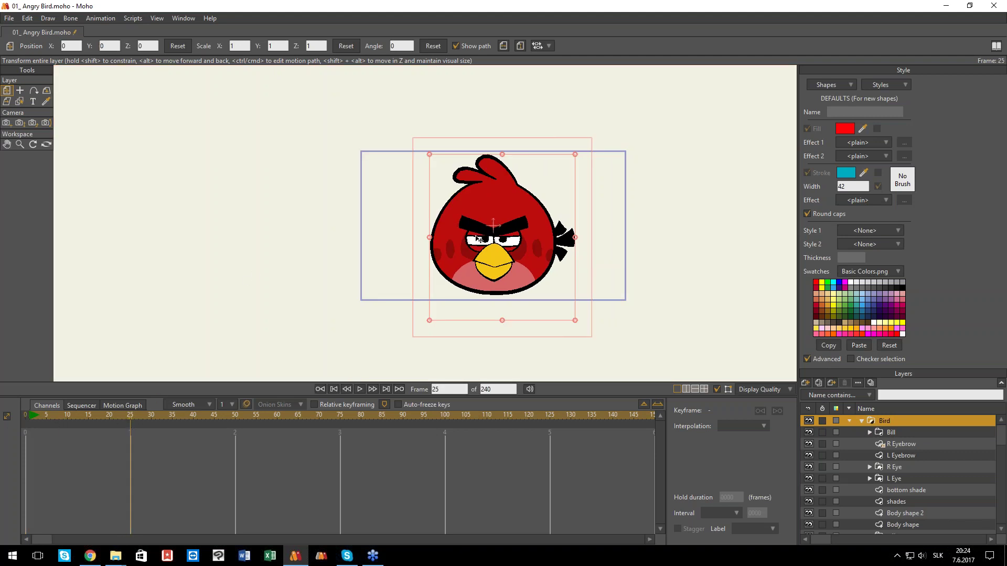
pyautogui.moveTo(484, 238); pyautogui.dragTo(581, 236)
pyautogui.moveTo(115, 419); pyautogui.dragTo(144, 435)
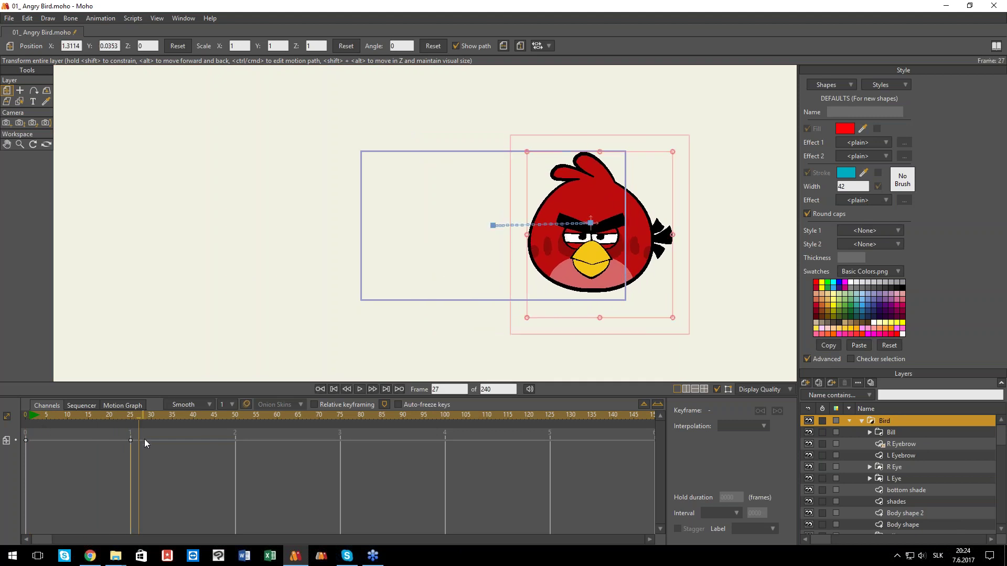
pyautogui.press('Delete')
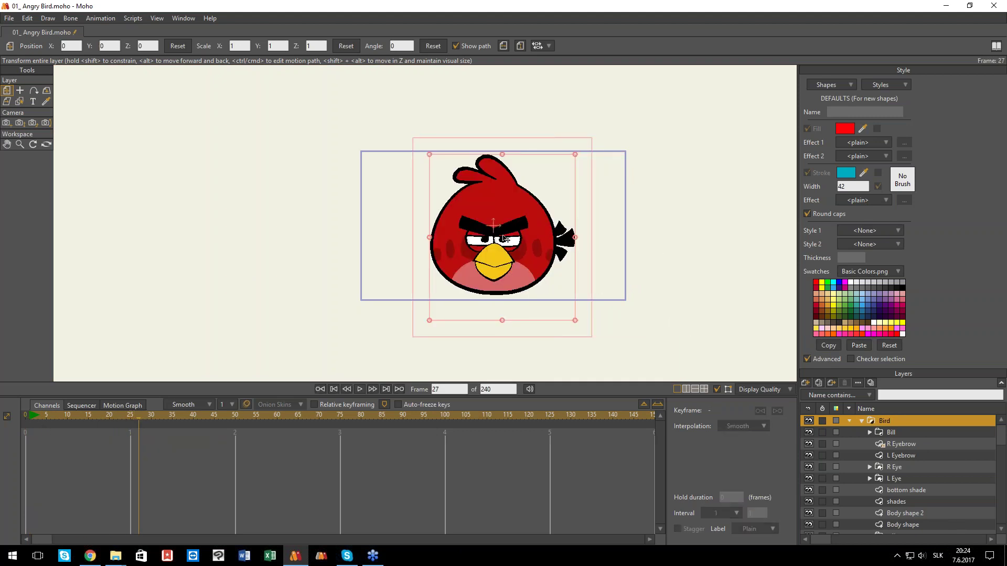
# - Pull the left edge of Body shape 2 inward with the Magnet tool at frame 27, and delete that duplicate layer
pyautogui.scroll(5, 504, 239)
pyautogui.keyDown('ctrl'); pyautogui.keyDown('alt'); pyautogui.click(399, 275); pyautogui.keyUp('alt'); pyautogui.keyUp('ctrl')
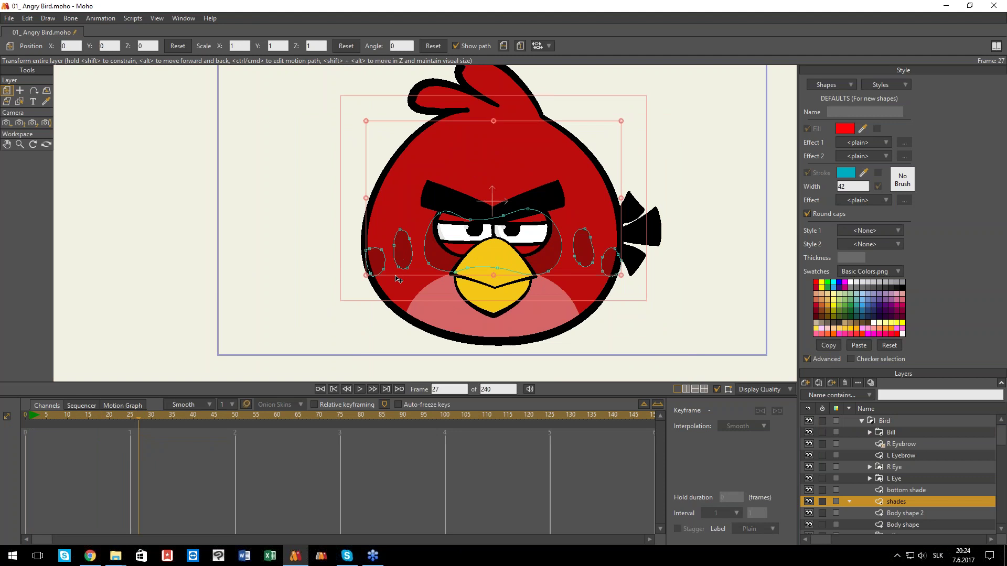
pyautogui.keyDown('ctrl'); pyautogui.keyDown('alt'); pyautogui.click(397, 300); pyautogui.keyUp('alt'); pyautogui.keyUp('ctrl')
pyautogui.scroll(-2, 390, 294)
pyautogui.scroll(2, 383, 288)
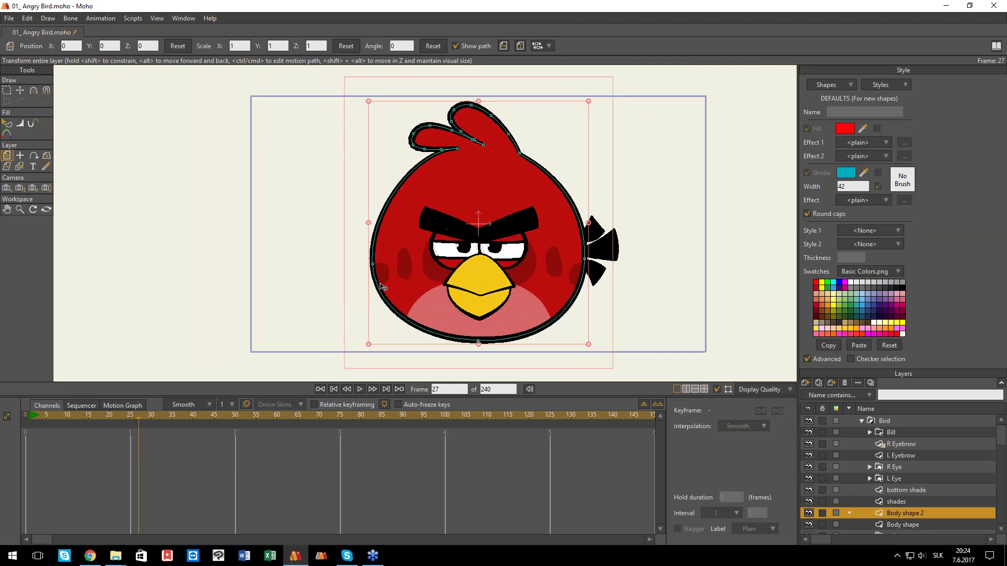
pyautogui.press('x')
pyautogui.moveTo(371, 270); pyautogui.dragTo(397, 269)
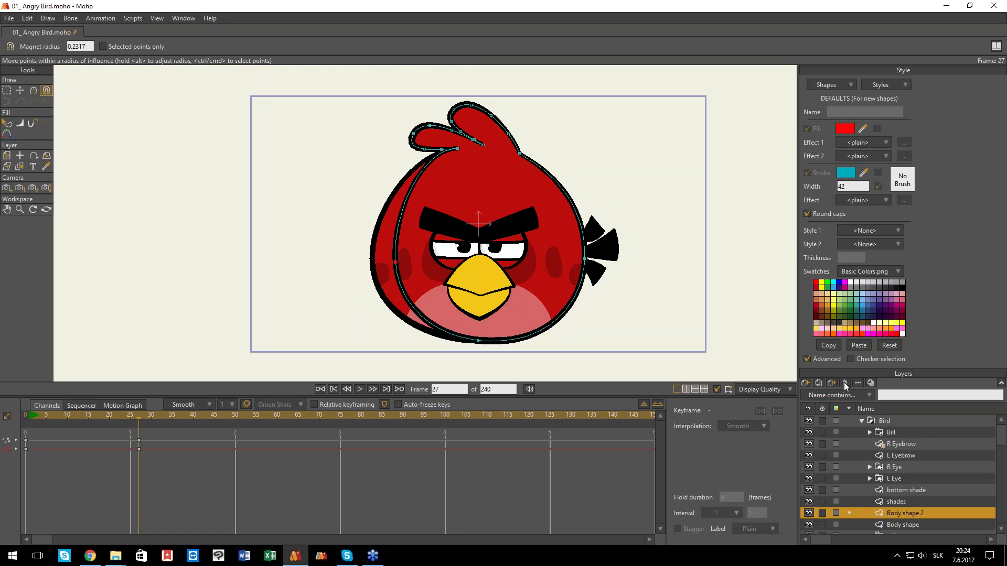
pyautogui.click(845, 382)
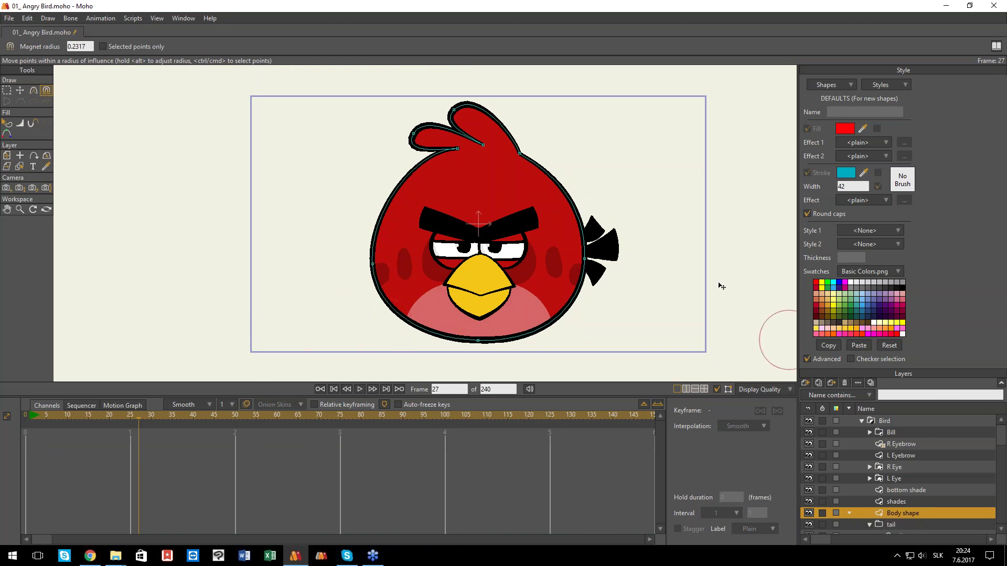
# - Push the left edge and bottom of Body shape inward with the Magnet tool at frame 27 and scrub the deformation
pyautogui.moveTo(373, 269); pyautogui.dragTo(402, 262)
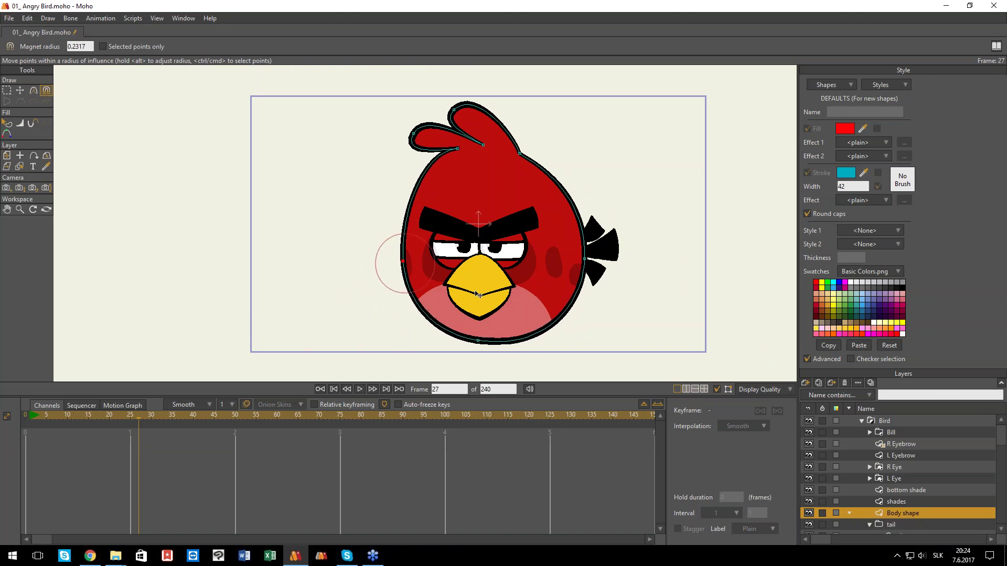
pyautogui.moveTo(478, 341); pyautogui.dragTo(482, 324)
pyautogui.moveTo(132, 416)
pyautogui.mouseDown()
pyautogui.moveTo(7, 425)
pyautogui.moveTo(184, 422)
pyautogui.moveTo(17, 435)
pyautogui.moveTo(138, 433)
pyautogui.mouseUp()
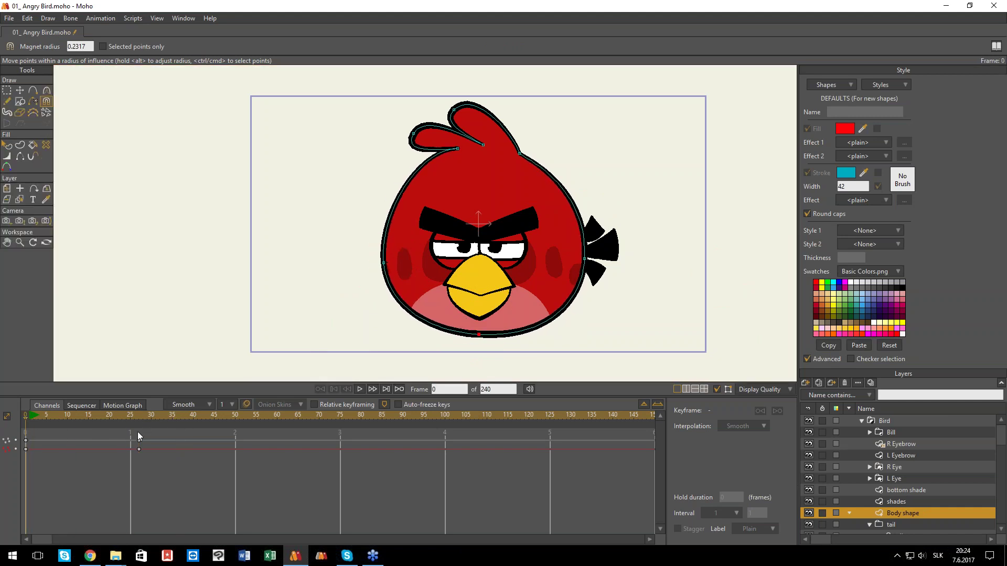
pyautogui.click(138, 432)
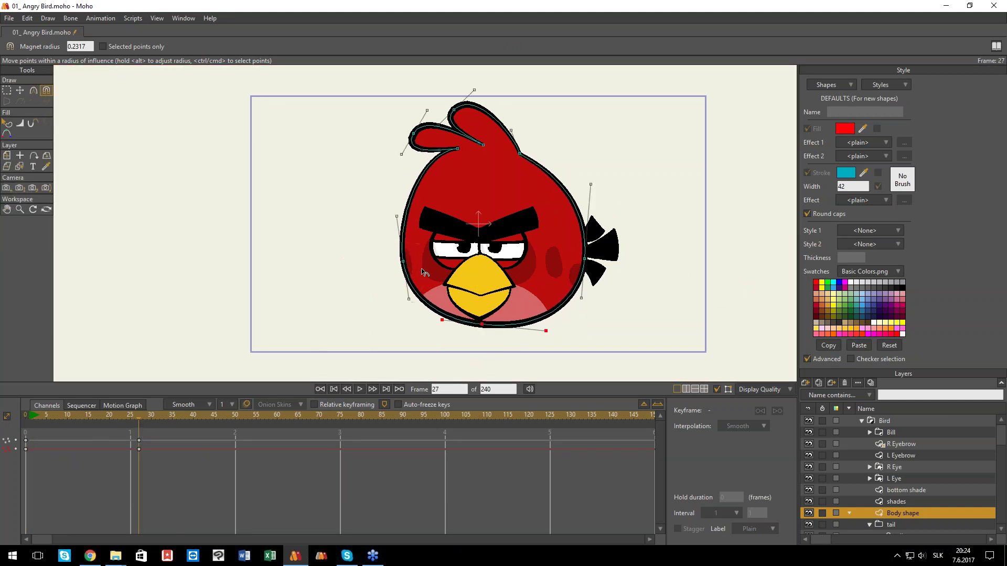
# - Adjust a curve handle on the left side of Body shape at frame 27, and delete its keyframes before returning to frame 0
pyautogui.press('c')
pyautogui.moveTo(408, 299); pyautogui.dragTo(437, 302)
pyautogui.moveTo(139, 425); pyautogui.dragTo(169, 488)
pyautogui.press('Delete')
pyautogui.click(25, 415)
pyautogui.scroll(-1, 362, 335)
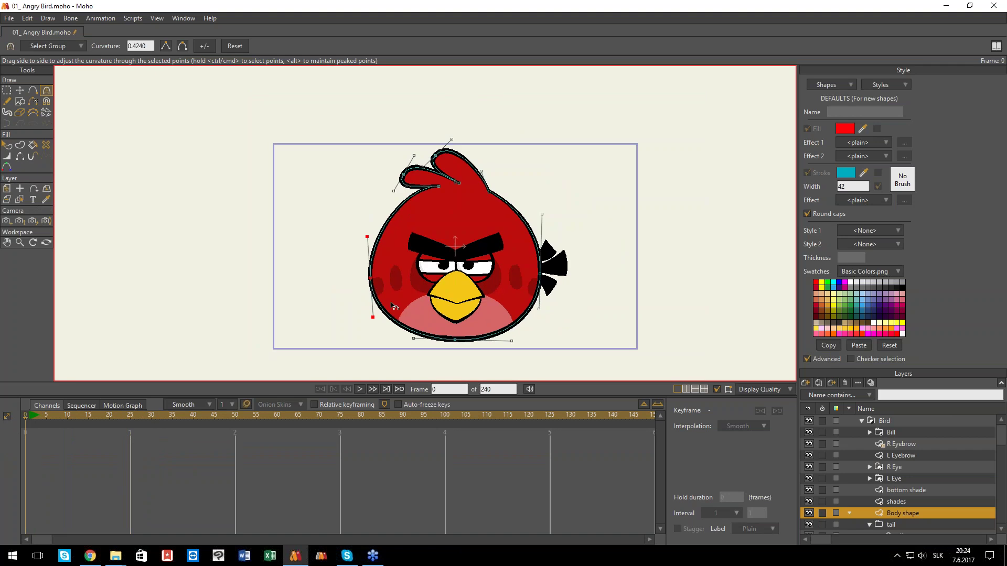
pyautogui.moveTo(454, 272); pyautogui.dragTo(449, 263)
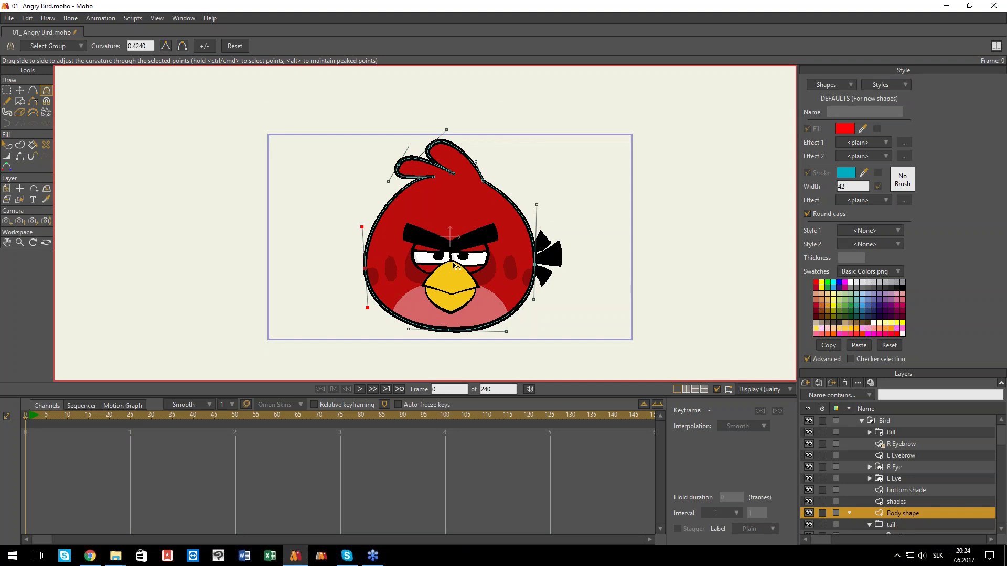
pyautogui.scroll(1, 453, 281)
pyautogui.moveTo(449, 287); pyautogui.dragTo(449, 286)
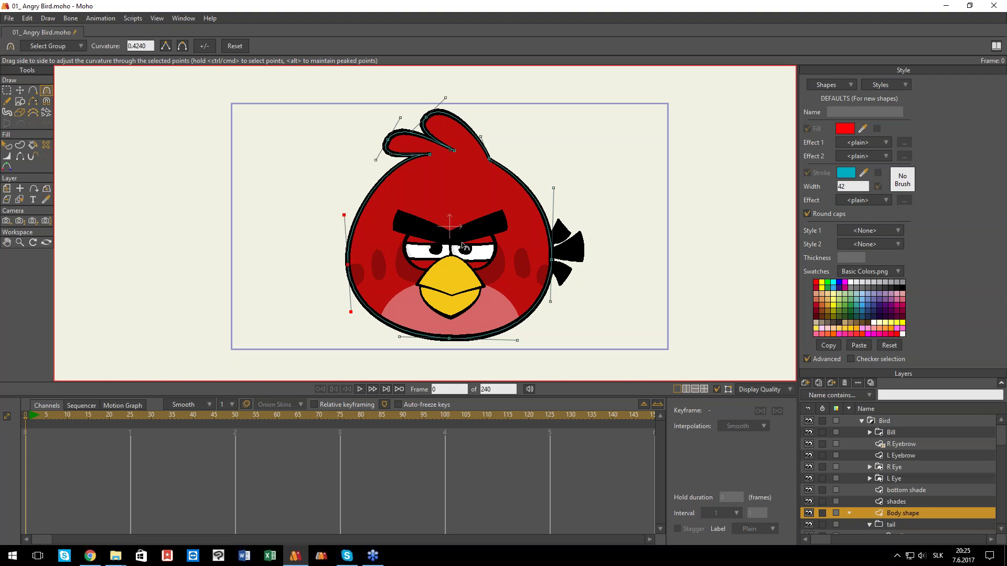
pyautogui.moveTo(460, 244); pyautogui.dragTo(468, 243)
pyautogui.moveTo(461, 290); pyautogui.dragTo(461, 286)
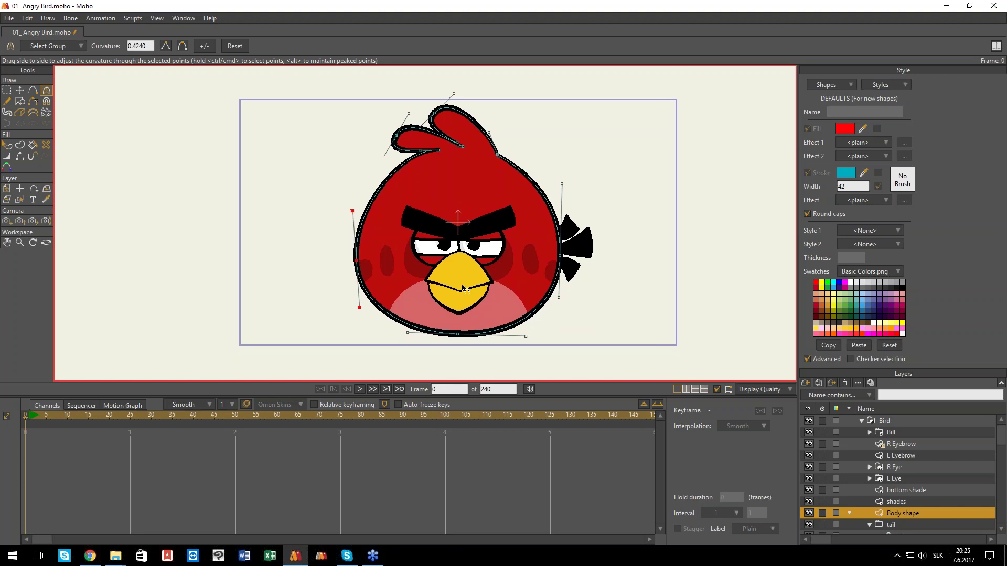
# - Convert the Bird group layer to a bone layer
pyautogui.click(878, 421)
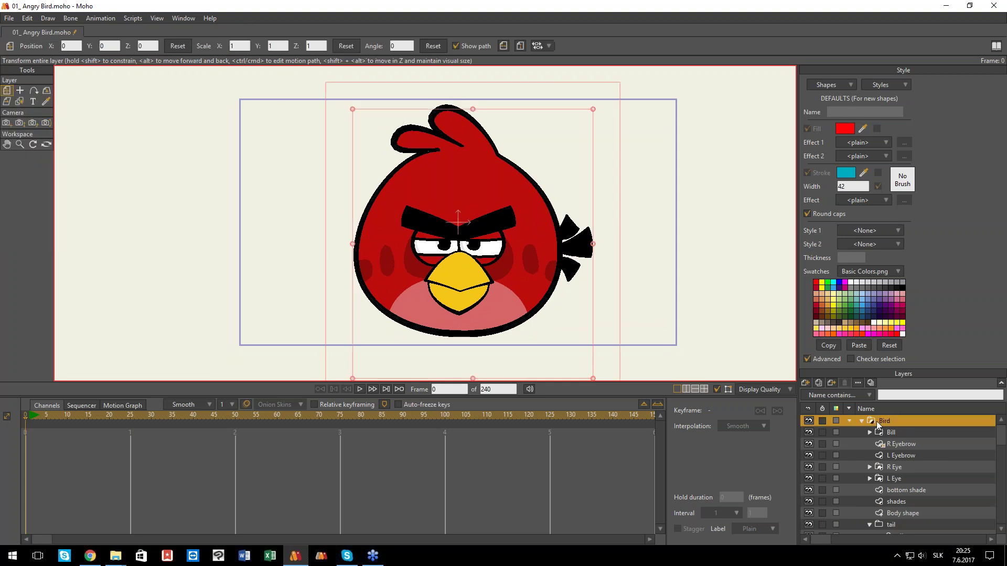
pyautogui.rightClick(879, 420)
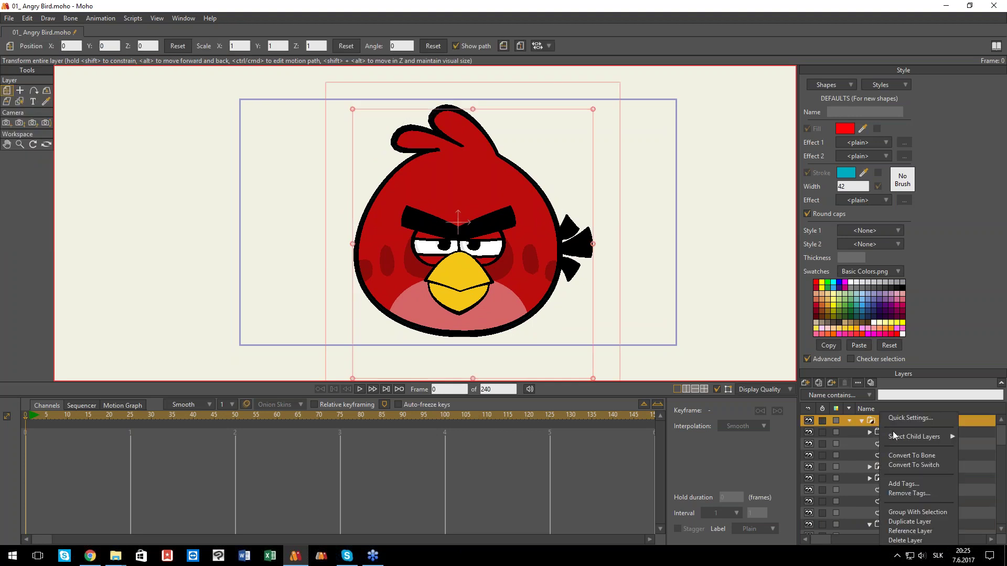
pyautogui.click(911, 456)
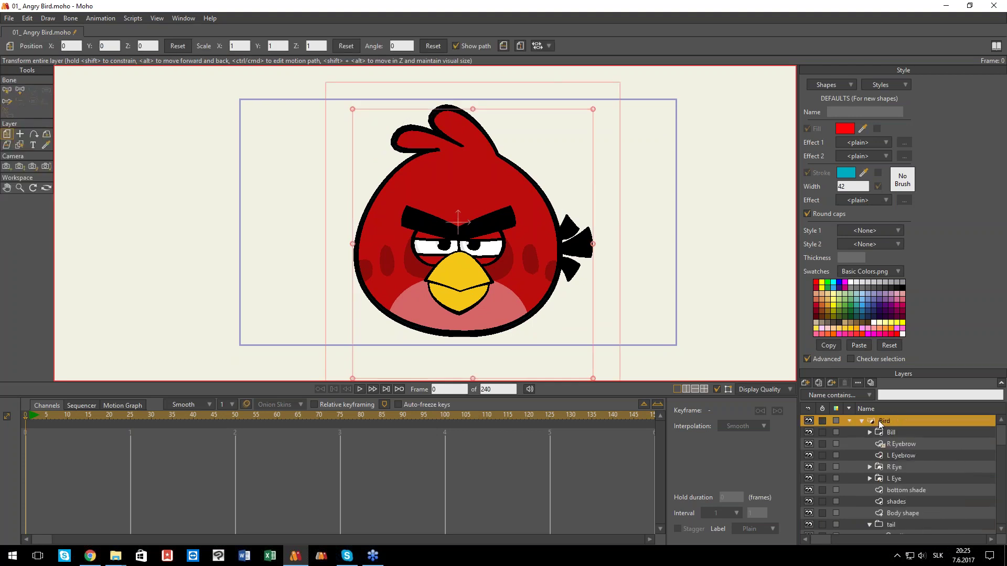
# - Draw a chain of three bones up the middle of the bird, from the bottom of the body to the crest
pyautogui.moveTo(459, 219); pyautogui.dragTo(499, 242)
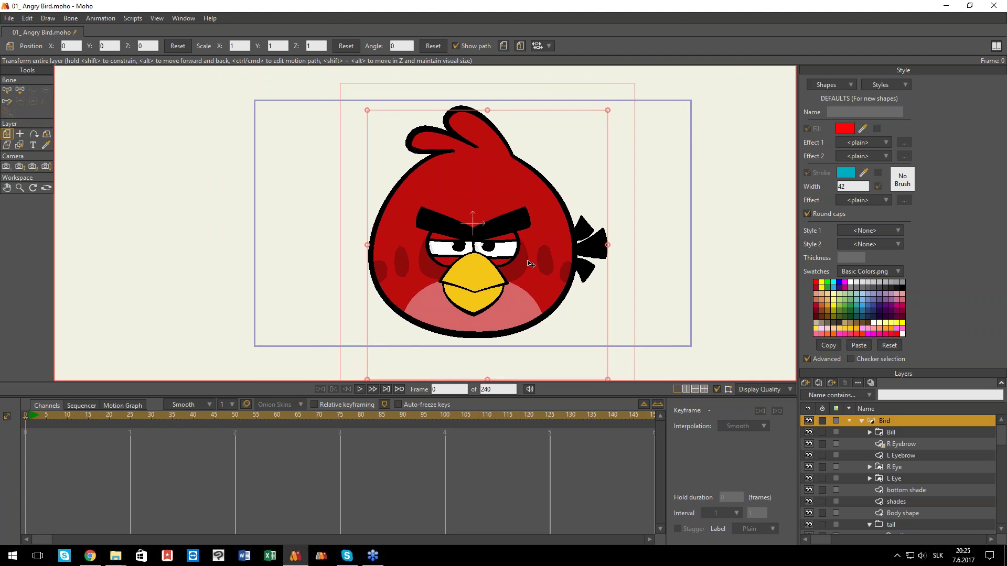
pyautogui.moveTo(493, 262); pyautogui.dragTo(498, 258)
pyautogui.scroll(-1, 499, 289)
pyautogui.scroll(1, 490, 301)
pyautogui.press('a')
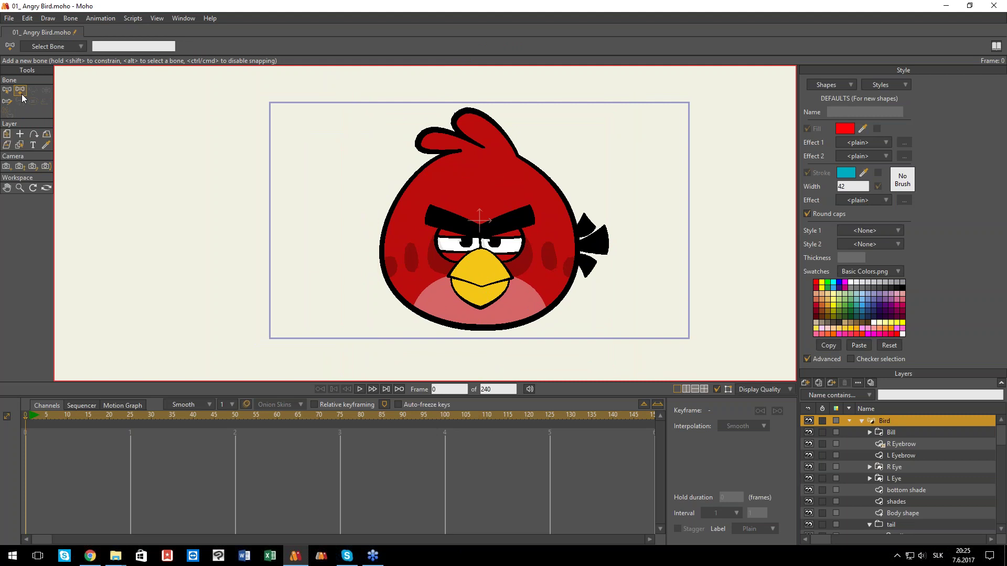
pyautogui.moveTo(481, 328); pyautogui.dragTo(488, 145)
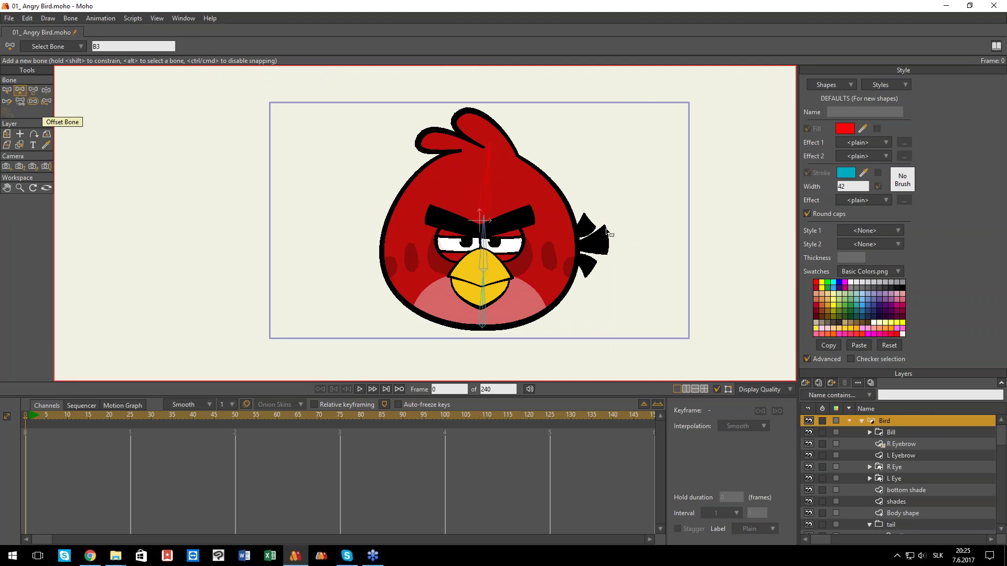
# - Display the bone strength regions, test-bend the bird with Manipulate Bones, and reset the pose at frame 0
pyautogui.press('z')
pyautogui.click(488, 297)
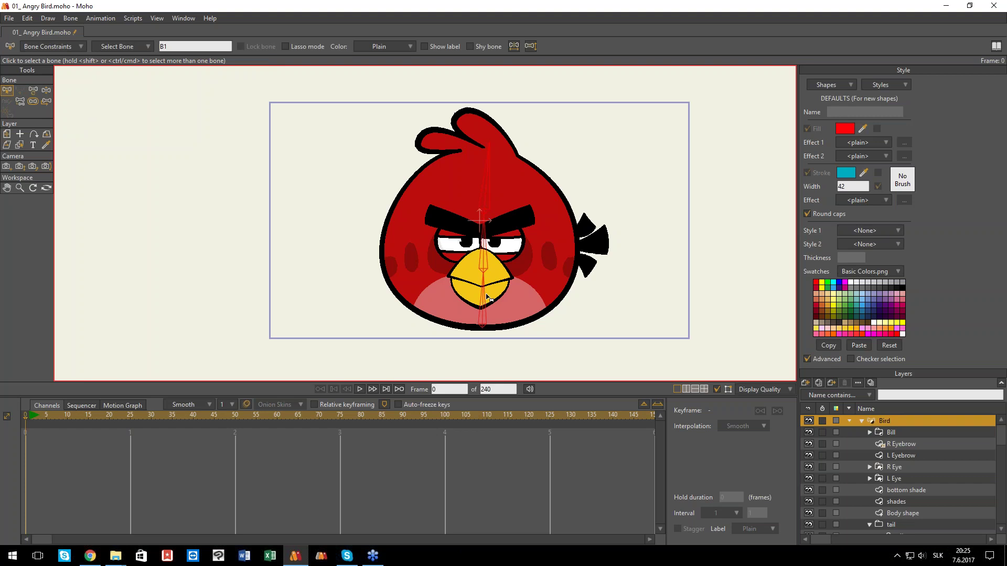
pyautogui.press('s')
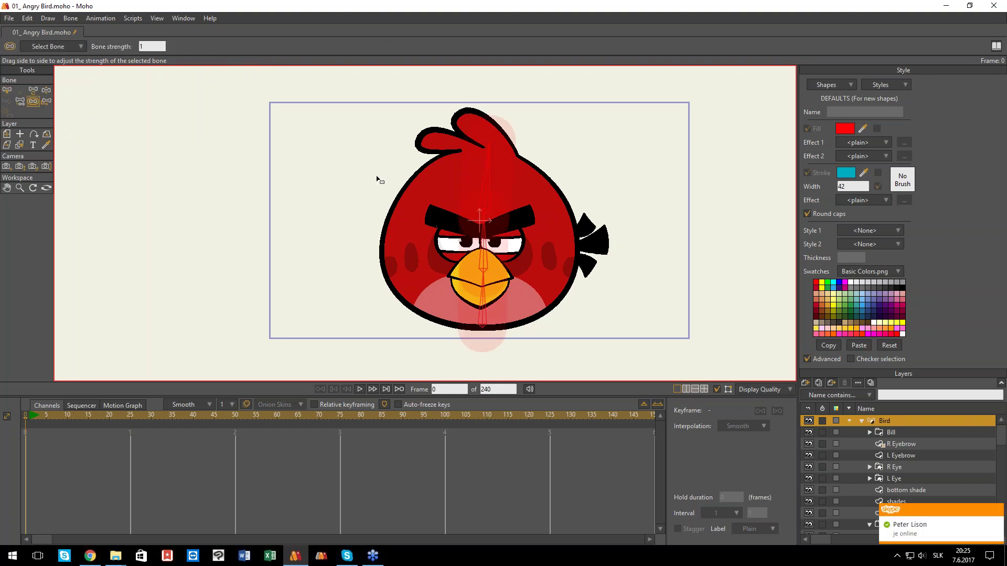
pyautogui.click(47, 91)
pyautogui.moveTo(490, 161); pyautogui.dragTo(440, 178)
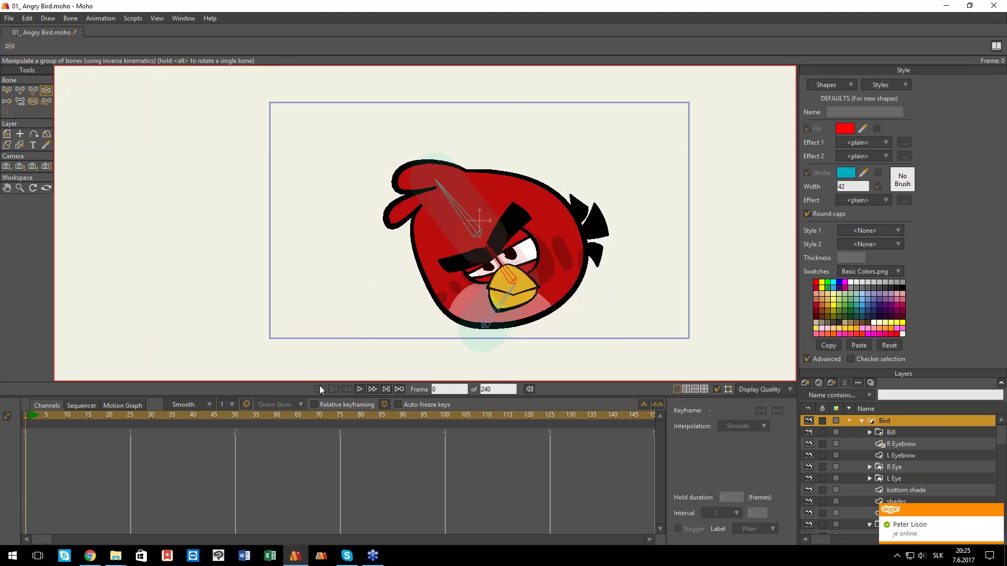
pyautogui.click(31, 417)
pyautogui.scroll(1, 483, 271)
pyautogui.scroll(-1, 473, 287)
# - Delete all three bones of the chain running up the middle of the bird
pyautogui.press('b')
pyautogui.click(481, 305)
pyautogui.press('Delete')
pyautogui.click(481, 252)
pyautogui.press('Delete')
pyautogui.click(480, 217)
pyautogui.press('Delete')
pyautogui.moveTo(476, 265)
pyautogui.mouseDown()
pyautogui.moveTo(472, 248)
pyautogui.moveTo(483, 241)
pyautogui.moveTo(476, 277)
pyautogui.moveTo(485, 259)
pyautogui.moveTo(490, 279)
pyautogui.mouseUp()
pyautogui.scroll(1, 489, 264)
pyautogui.scroll(-1, 490, 272)
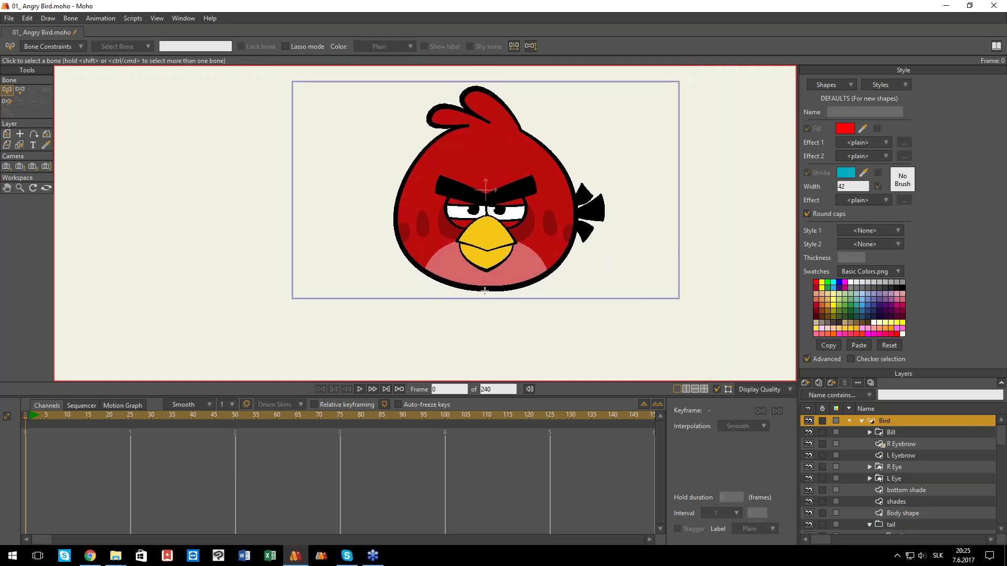
# - Draw a root bone pointing straight down from the bottom edge of the body and select it
pyautogui.press('a')
pyautogui.moveTo(485, 280); pyautogui.dragTo(485, 282)
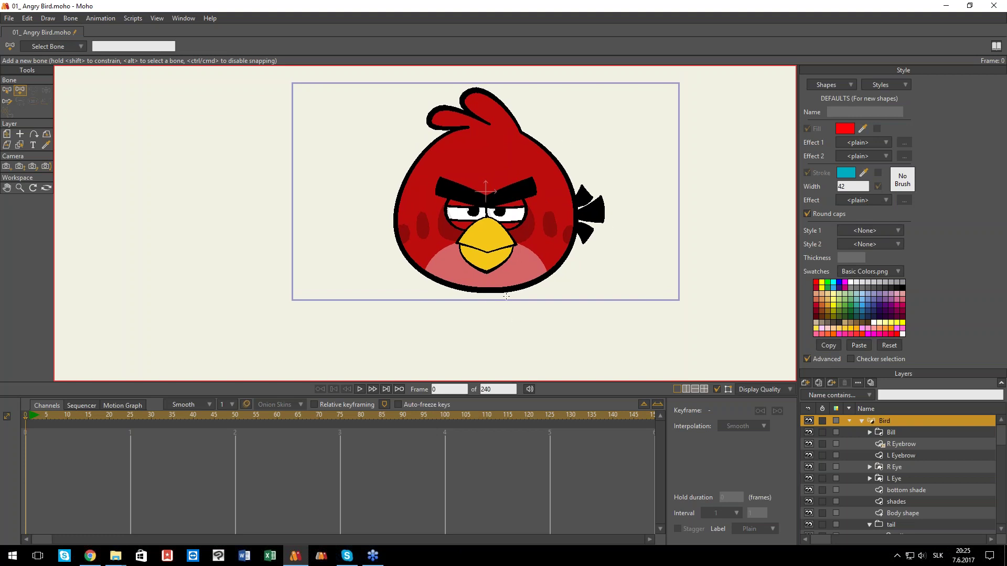
pyautogui.moveTo(489, 292); pyautogui.dragTo(489, 346)
pyautogui.press('b')
pyautogui.click(477, 327)
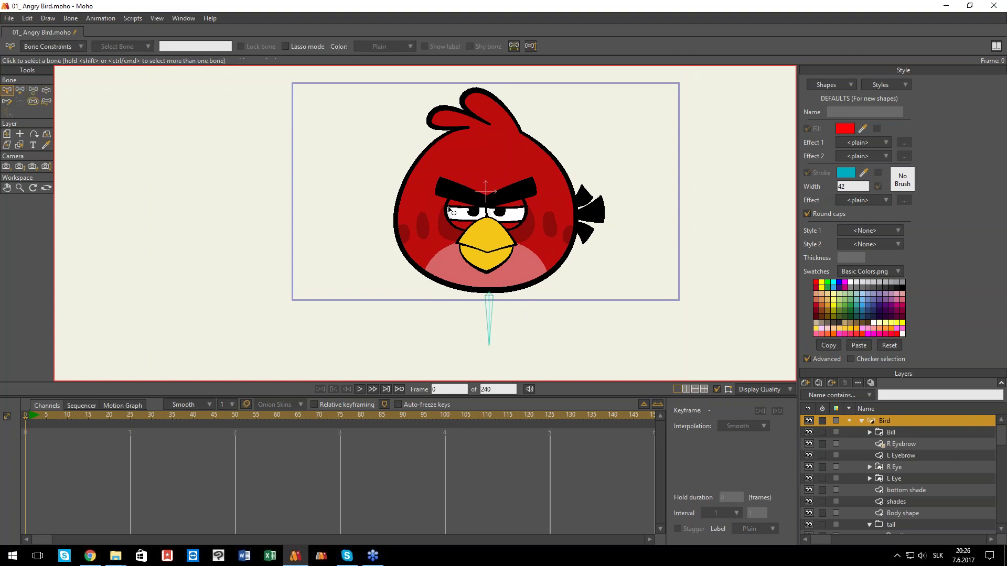
pyautogui.moveTo(452, 215); pyautogui.dragTo(463, 246)
pyautogui.click(500, 327)
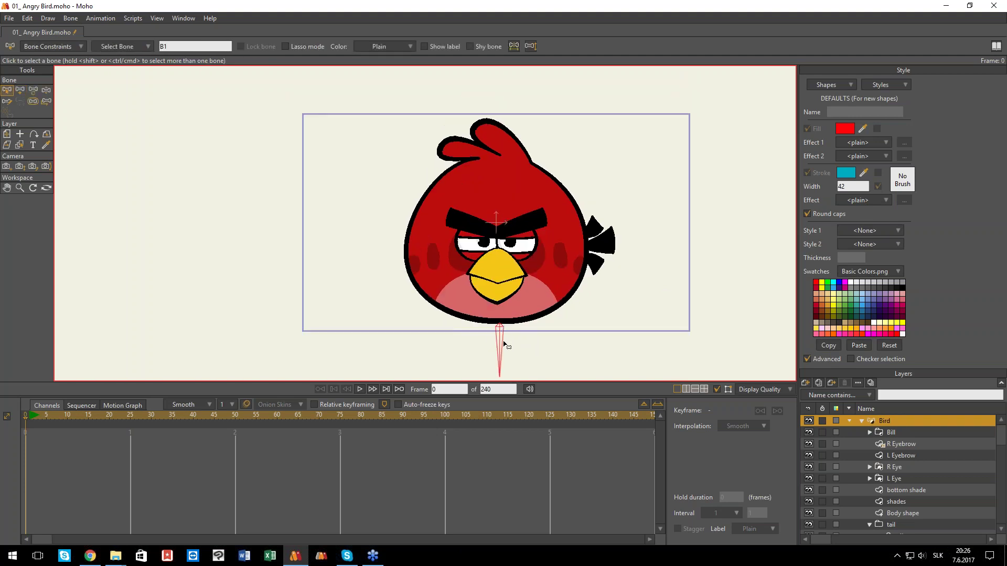
# - Add a chain of three bones along the left, smaller crest feather, starting at its base
pyautogui.scroll(4, 475, 141)
pyautogui.scroll(1, 488, 166)
pyautogui.press('a')
pyautogui.moveTo(509, 191); pyautogui.dragTo(405, 170)
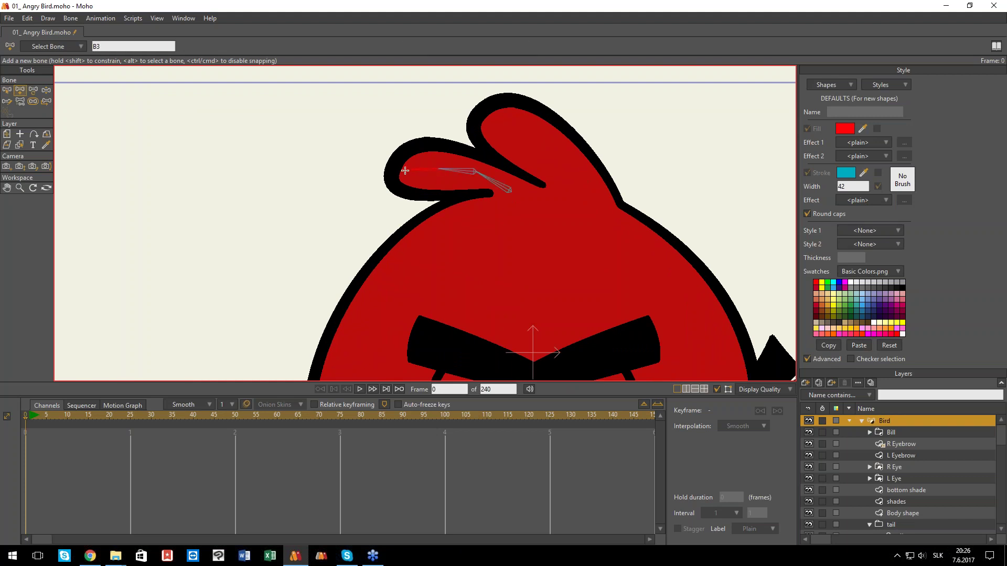
# - Reselect the root bone as parent and add a chain of three bones along the larger crest feather
pyautogui.moveTo(529, 239); pyautogui.dragTo(504, 179)
pyautogui.click(515, 334)
pyautogui.scroll(3, 486, 122)
pyautogui.press('a')
pyautogui.moveTo(563, 197); pyautogui.dragTo(509, 145)
pyautogui.click(566, 190)
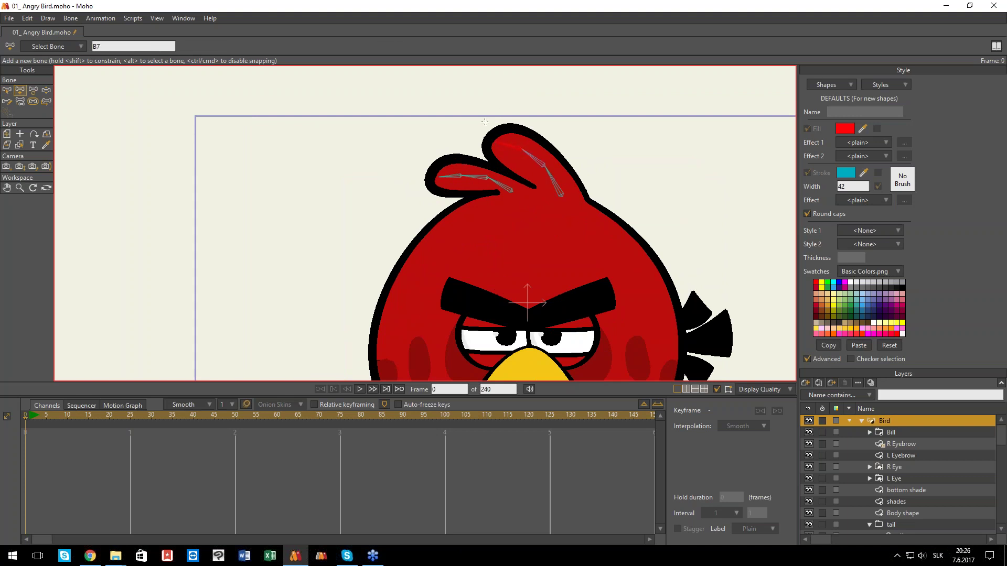
pyautogui.scroll(-4, 527, 166)
# - Select the root bone and examine the parent links of the feather bones with the Reparent Bone tool
pyautogui.press('b')
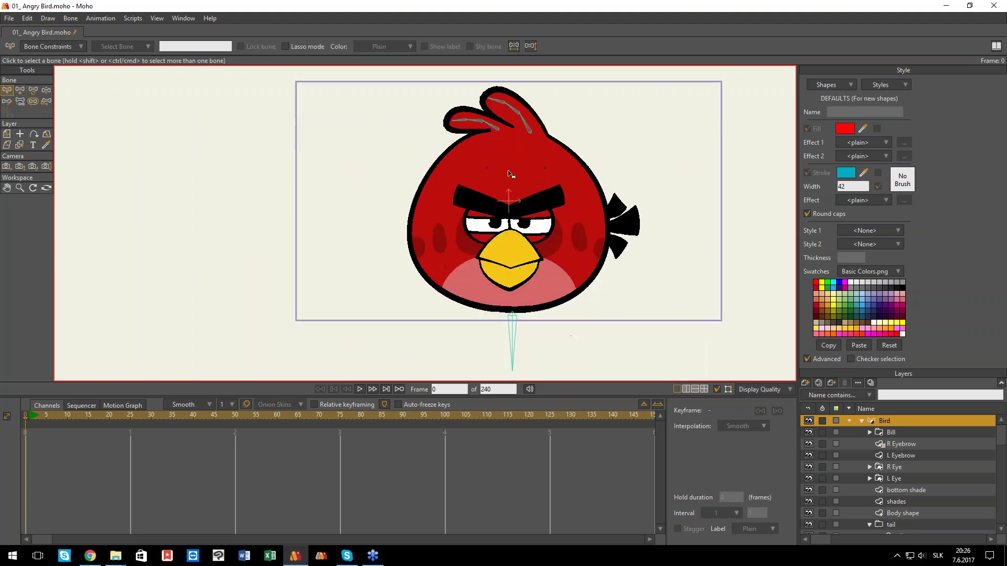
pyautogui.click(513, 324)
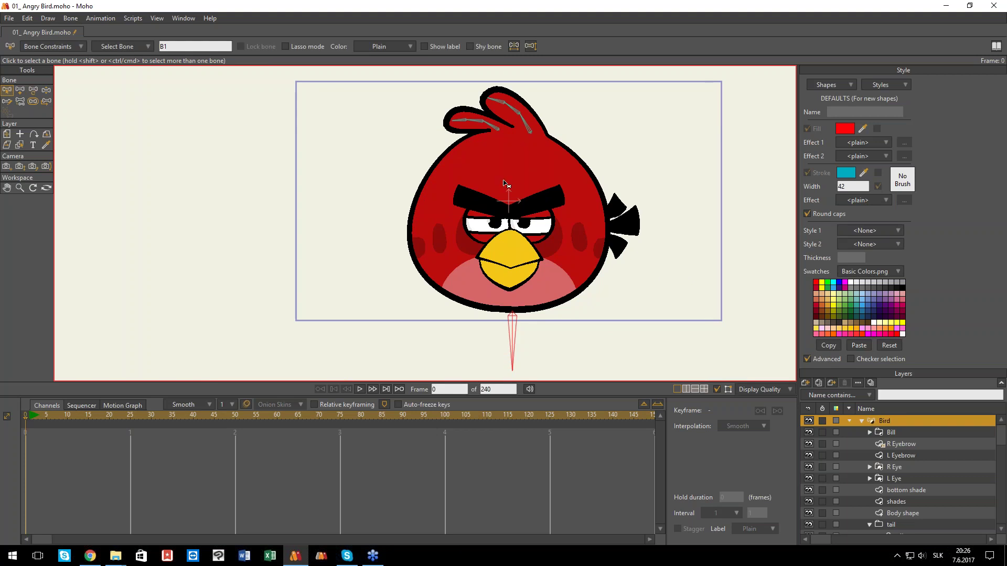
pyautogui.press('p')
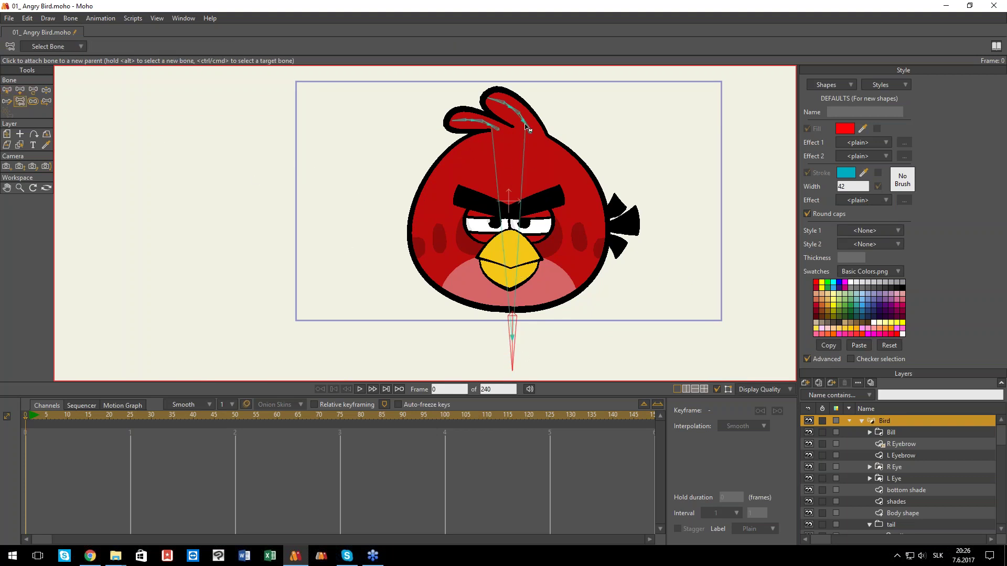
pyautogui.moveTo(488, 267); pyautogui.dragTo(484, 265)
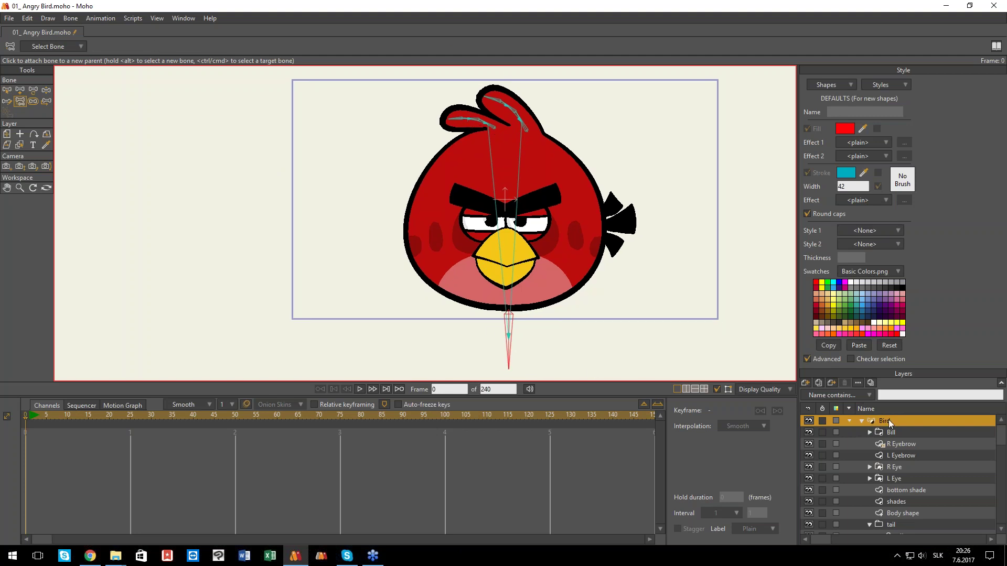
# - Try moving the root bone at frame 15, delete the resulting keyframes, and return to frame 0
pyautogui.press('z')
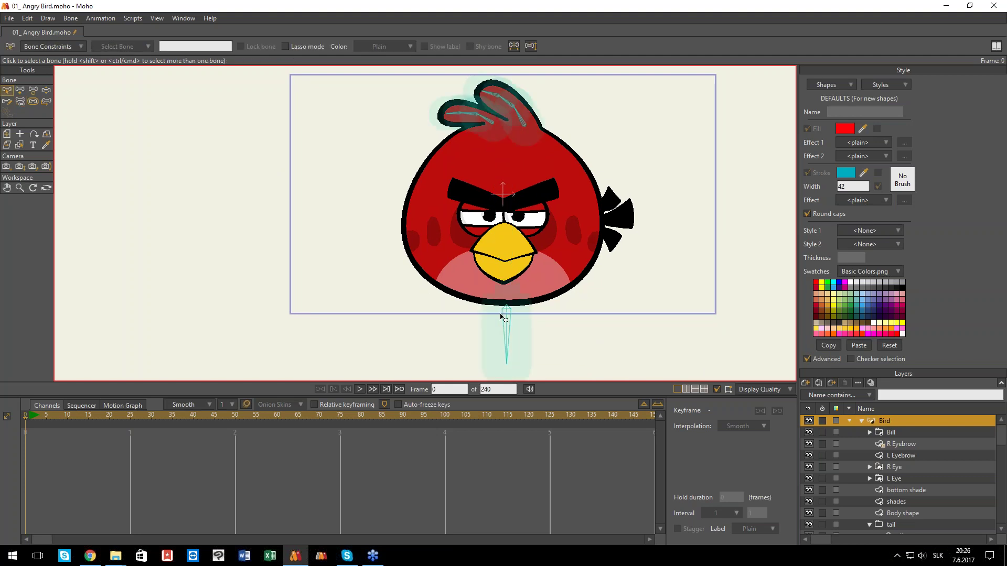
pyautogui.click(89, 416)
pyautogui.press('t')
pyautogui.moveTo(506, 313); pyautogui.dragTo(527, 311)
pyautogui.moveTo(149, 493); pyautogui.dragTo(26, 418)
pyautogui.press('Delete')
pyautogui.moveTo(465, 304); pyautogui.dragTo(492, 314)
pyautogui.moveTo(518, 260); pyautogui.dragTo(531, 266)
pyautogui.moveTo(541, 303); pyautogui.dragTo(518, 286)
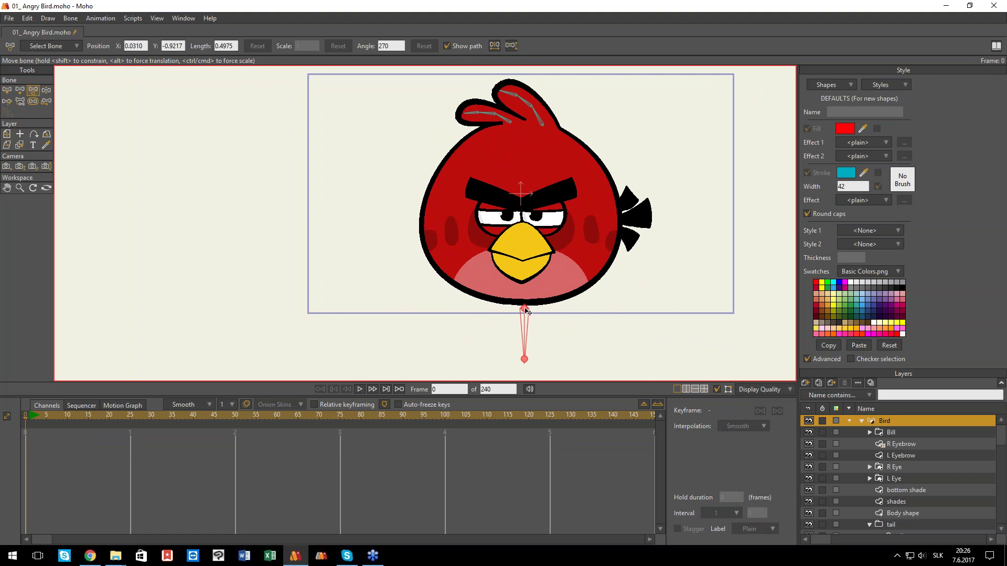
# - Test the root bone's effect on the whole bird with Manipulate Bones and reset the pose at frame 0
pyautogui.click(46, 90)
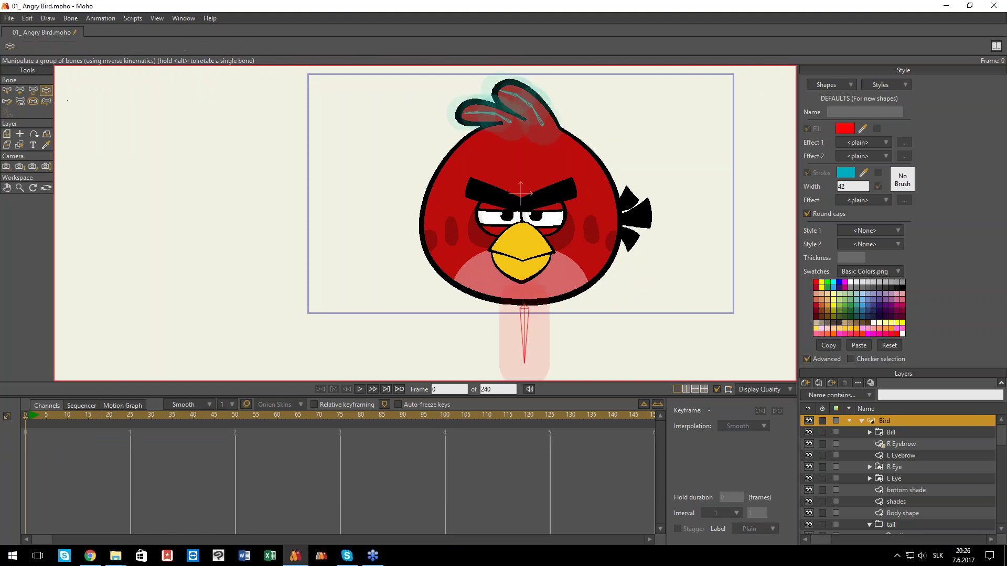
pyautogui.moveTo(529, 345)
pyautogui.mouseDown()
pyautogui.moveTo(542, 336)
pyautogui.moveTo(515, 335)
pyautogui.mouseUp()
pyautogui.click(22, 414)
pyautogui.scroll(2, 528, 317)
pyautogui.scroll(-2, 519, 290)
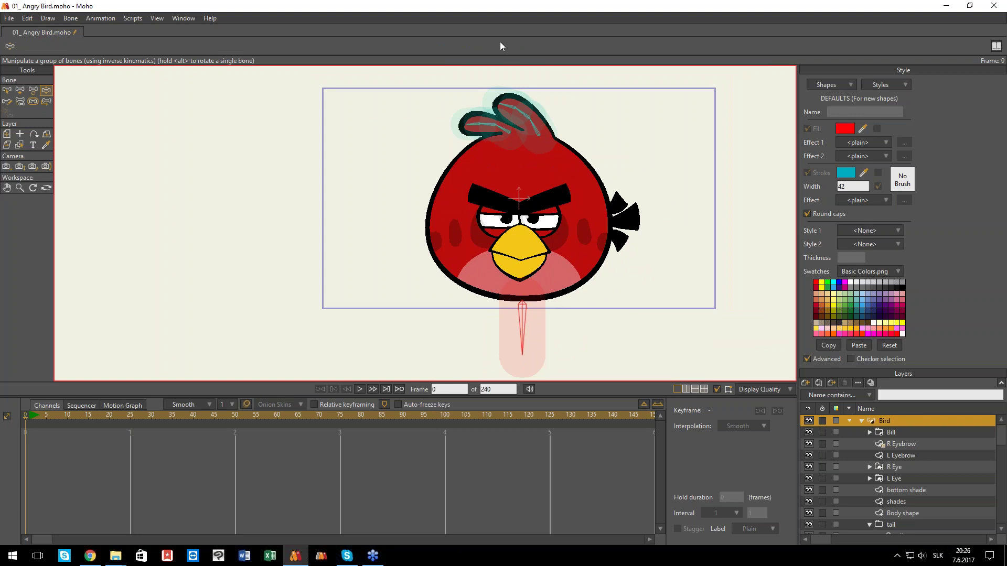
pyautogui.scroll(-3, 601, 283)
pyautogui.scroll(3, 601, 284)
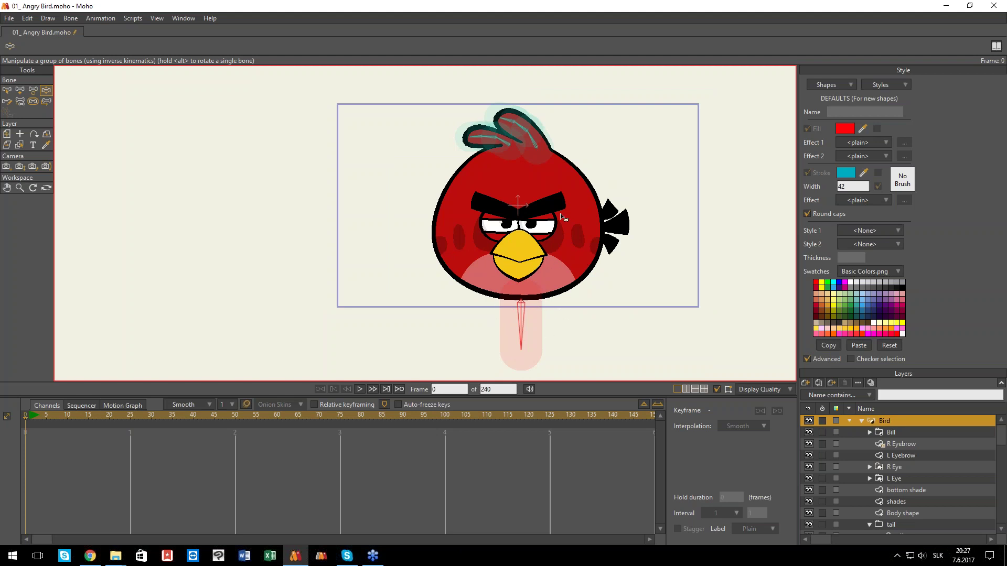
# - Set the Bird layer's binding mode to Region binding and test-move the root bone
pyautogui.doubleClick(889, 420)
pyautogui.click(737, 146)
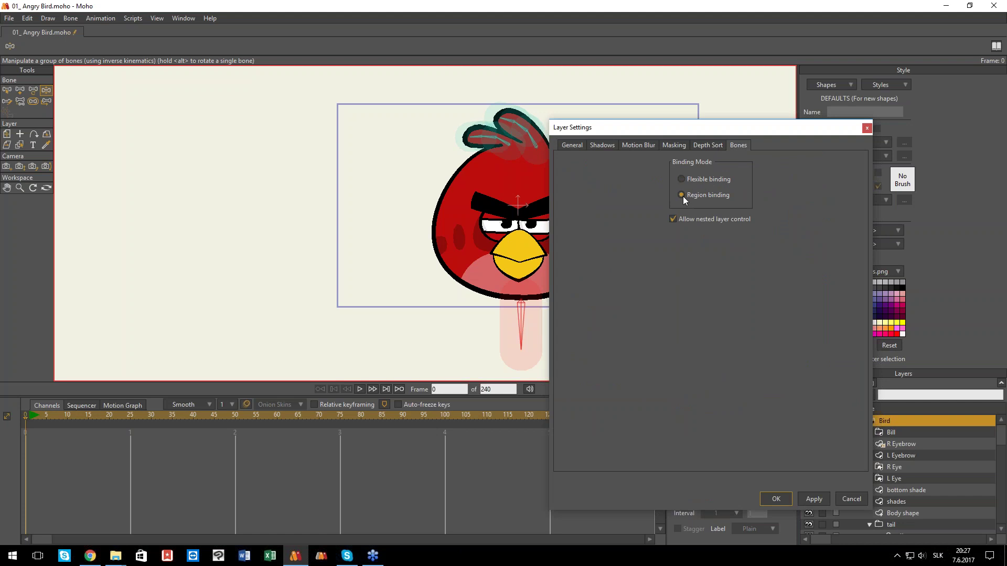
pyautogui.click(814, 500)
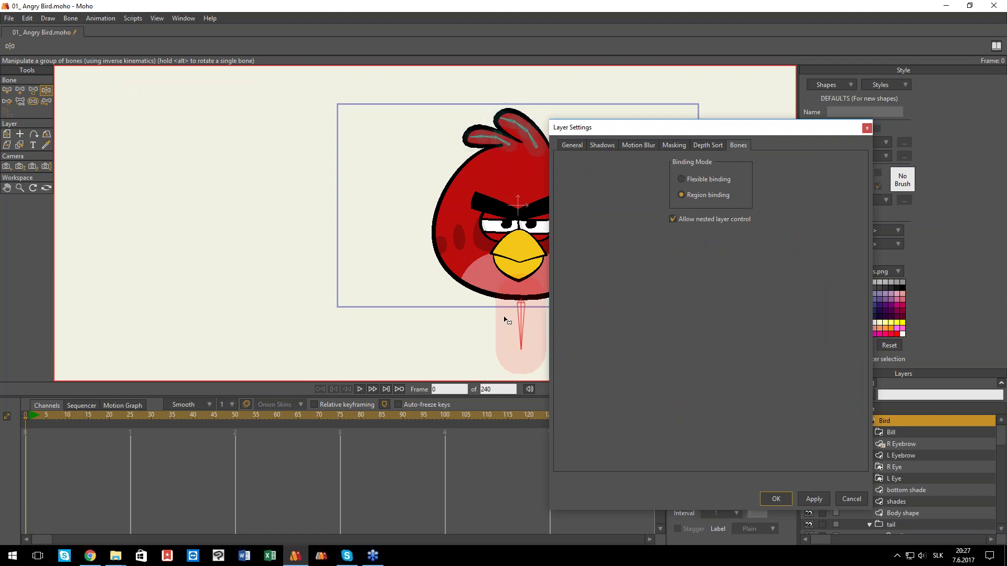
pyautogui.moveTo(519, 304)
pyautogui.mouseDown()
pyautogui.moveTo(491, 299)
pyautogui.moveTo(503, 312)
pyautogui.moveTo(523, 292)
pyautogui.moveTo(510, 298)
pyautogui.mouseUp()
pyautogui.click(781, 500)
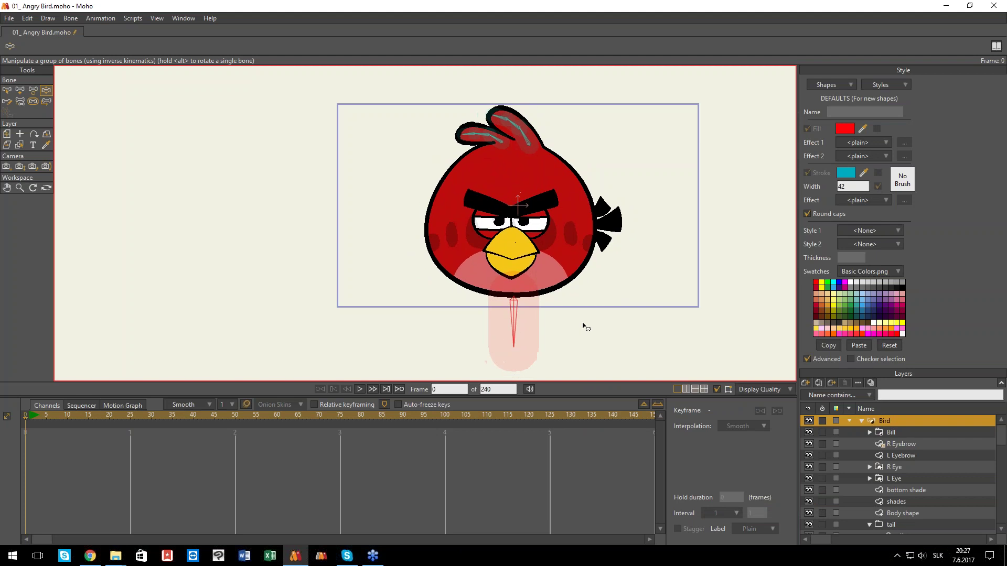
# - Restore the Bird layer's binding mode to Flexible binding
pyautogui.doubleClick(902, 420)
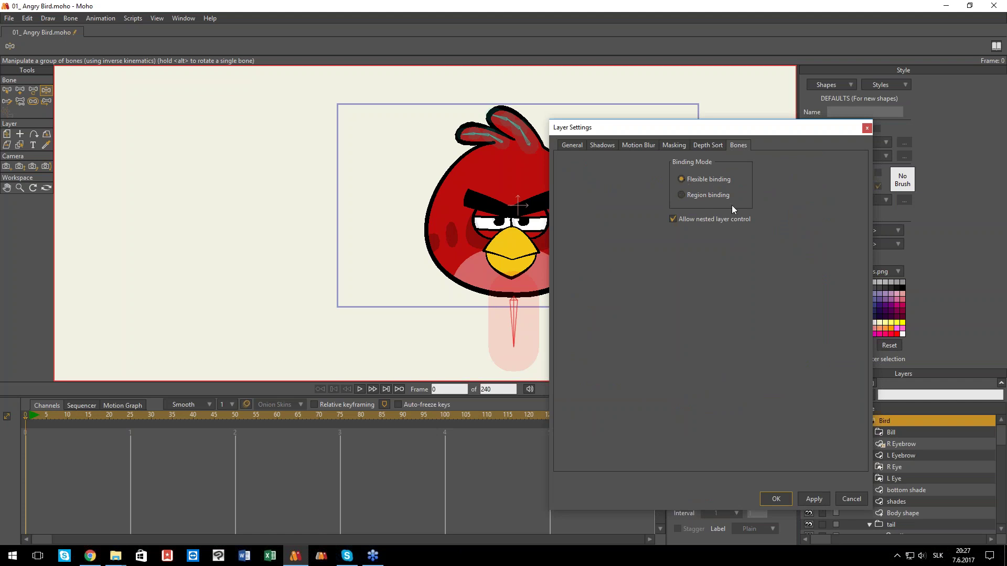
pyautogui.moveTo(675, 134); pyautogui.dragTo(701, 119)
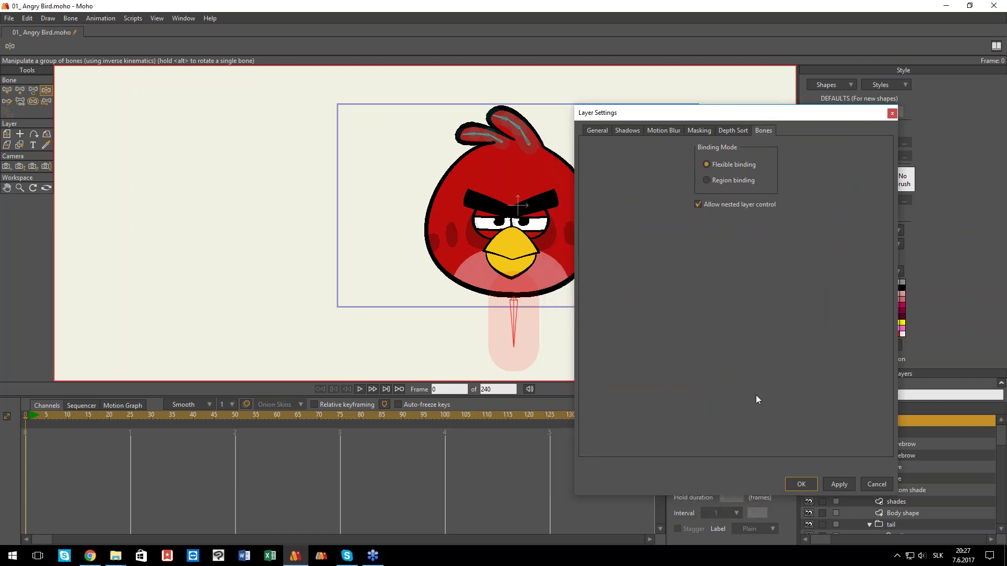
pyautogui.click(805, 482)
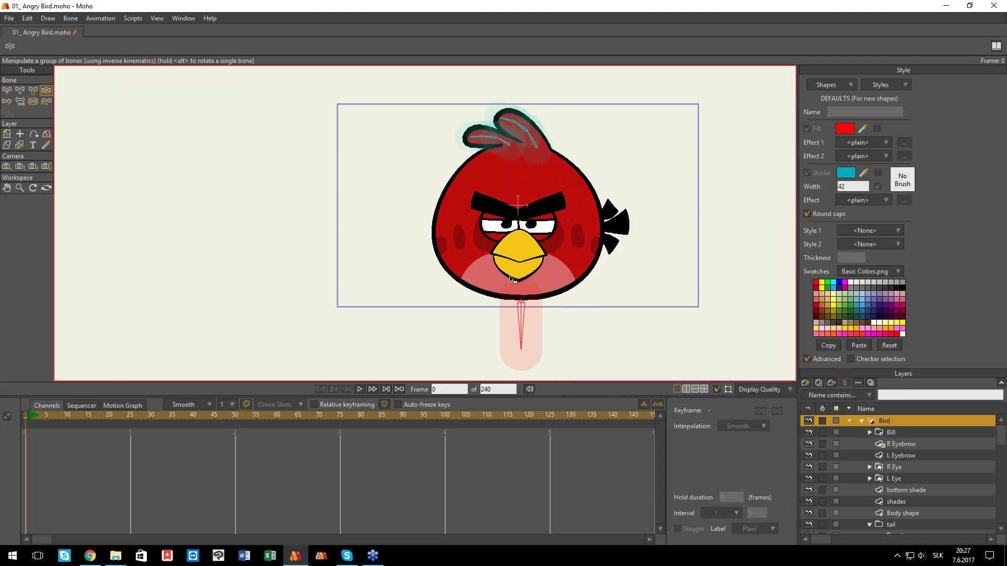
# - Compare the layer settings of the Bill group with the Bird layer's bone binding options, and discard the dialog
pyautogui.doubleClick(899, 432)
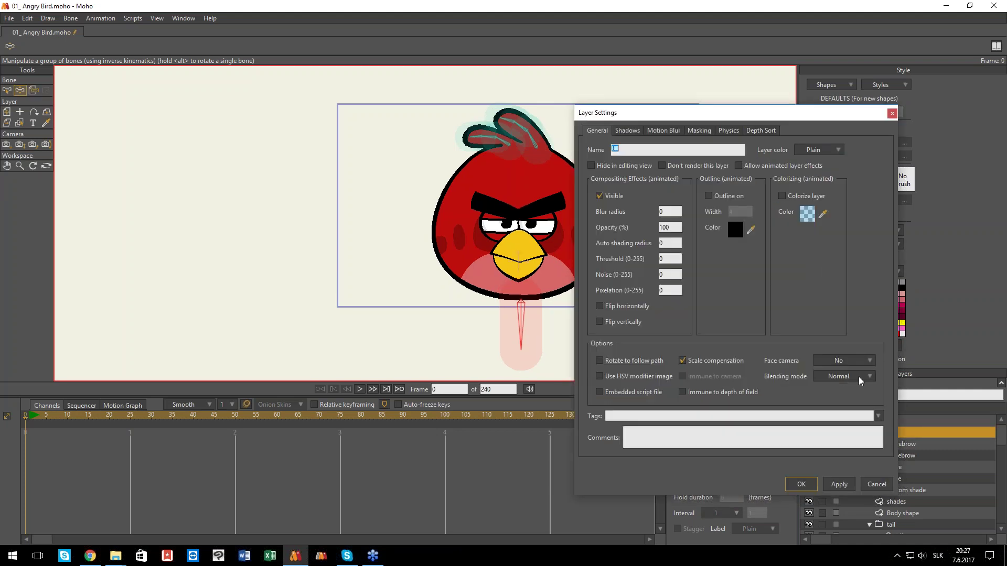
pyautogui.click(760, 131)
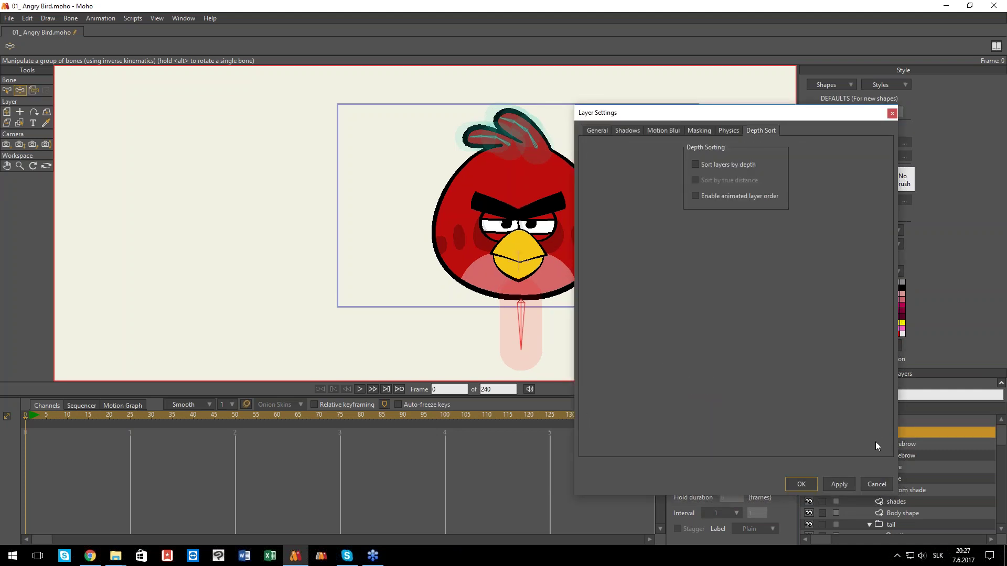
pyautogui.moveTo(753, 113); pyautogui.dragTo(620, 115)
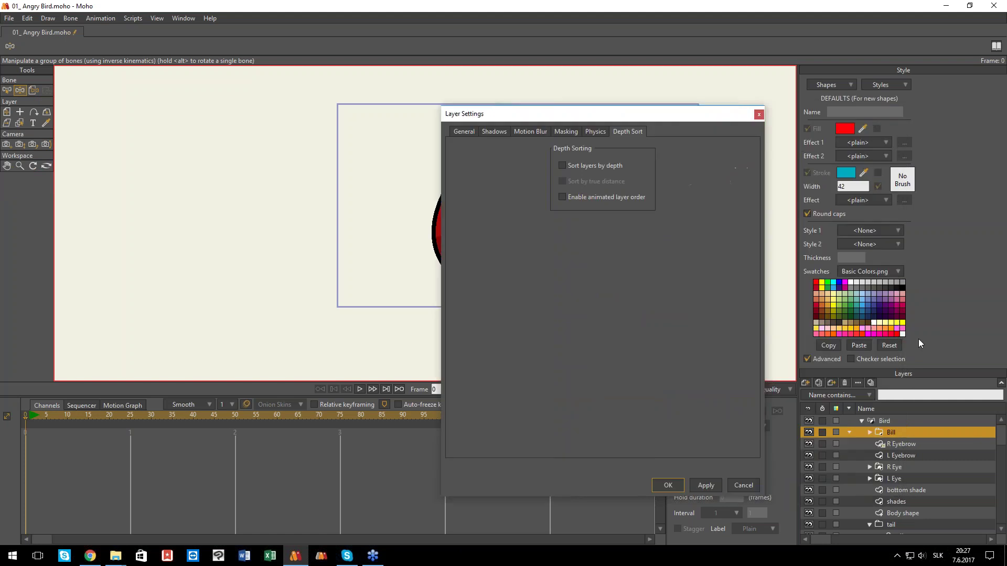
pyautogui.click(884, 423)
pyautogui.click(632, 132)
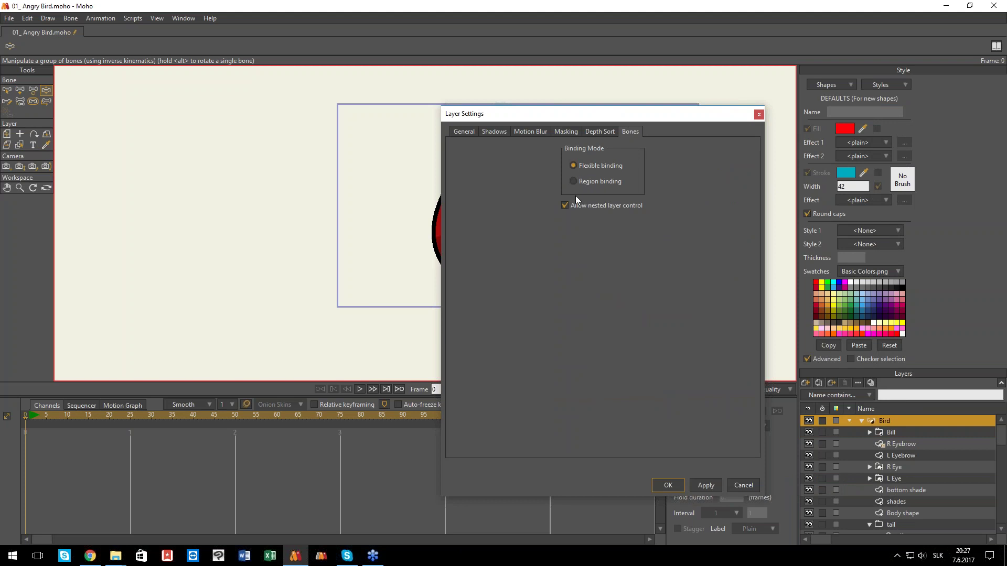
pyautogui.moveTo(594, 112); pyautogui.dragTo(714, 104)
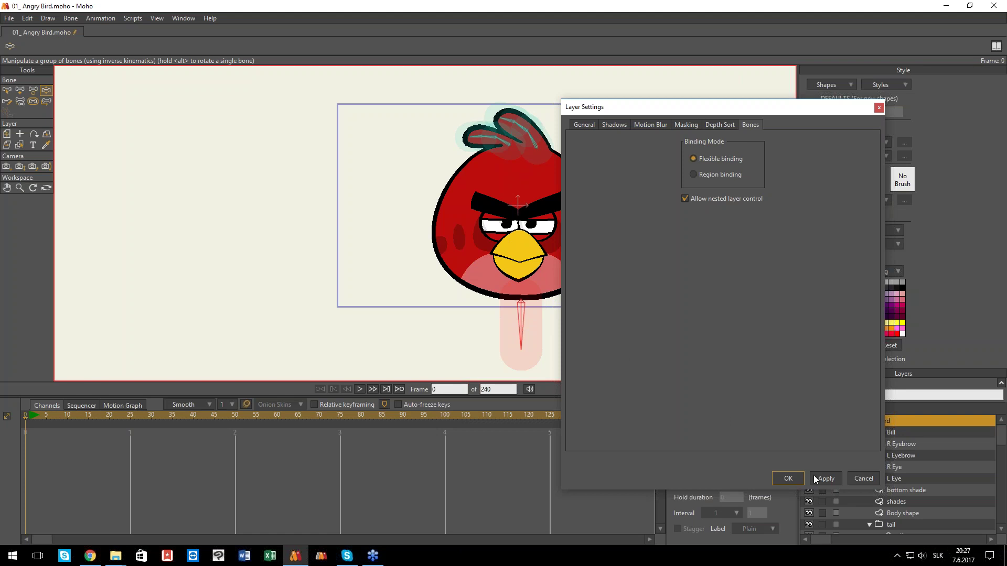
pyautogui.click(863, 479)
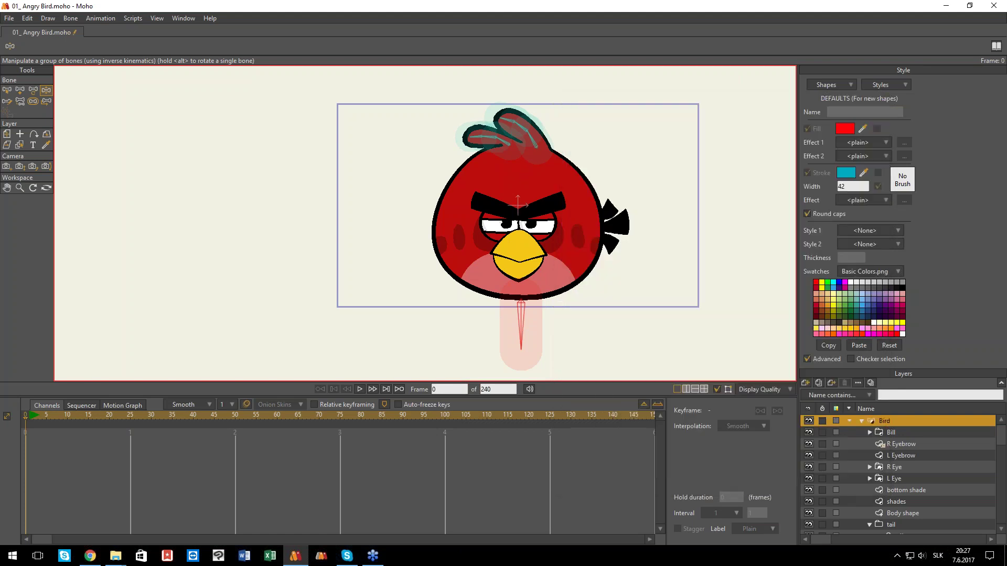
# - Try moving the root bone at frame 30 with Transform Bone, undo the move and return to frame 0
pyautogui.moveTo(536, 284); pyautogui.dragTo(530, 284)
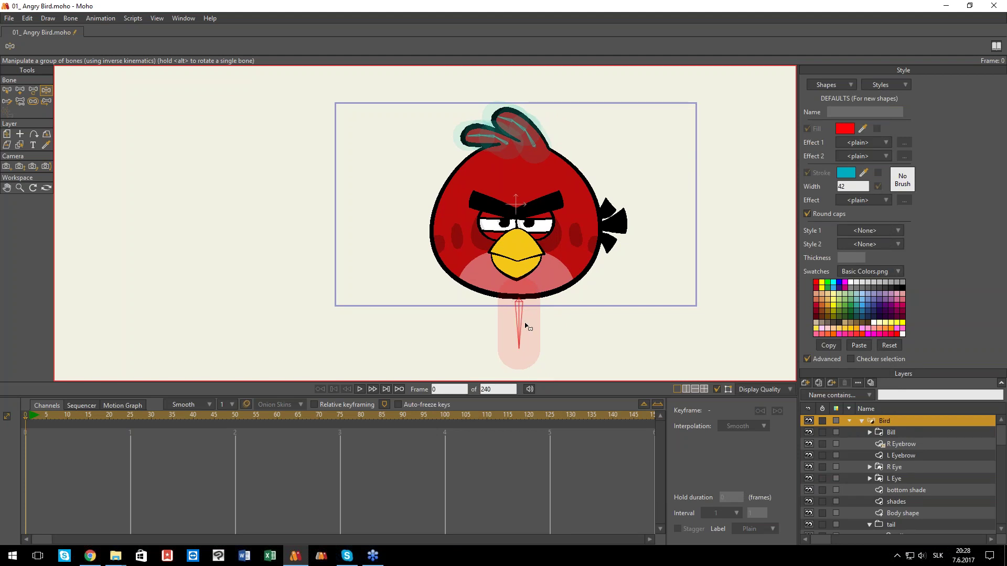
pyautogui.press('t')
pyautogui.click(152, 418)
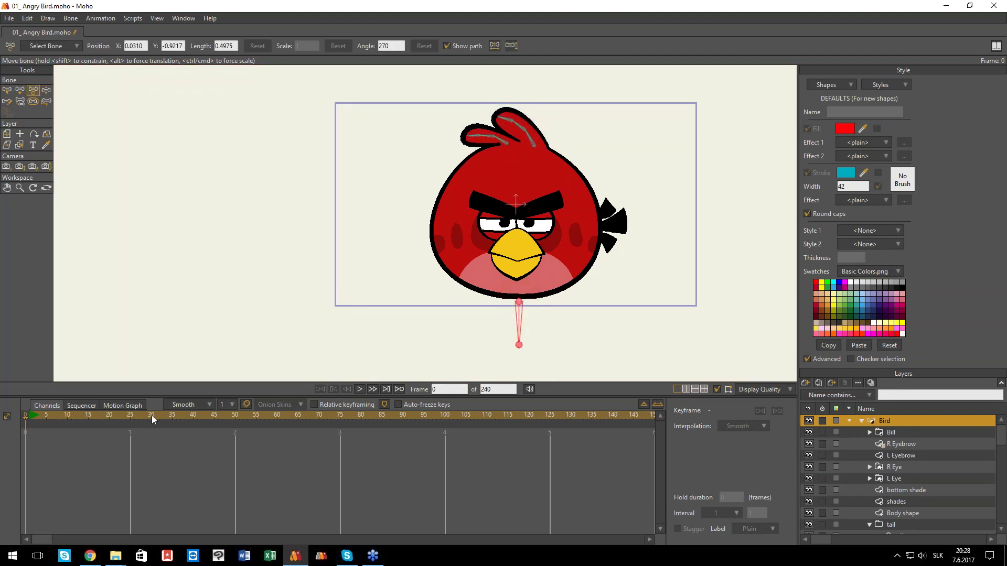
pyautogui.doubleClick(886, 423)
pyautogui.click(750, 125)
pyautogui.click(801, 479)
pyautogui.moveTo(520, 306); pyautogui.dragTo(500, 299)
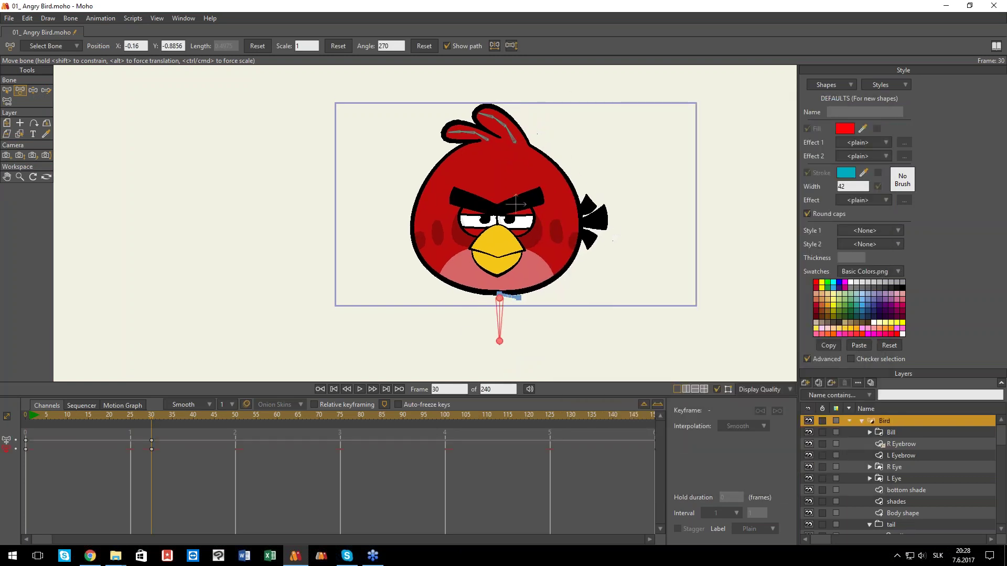
pyautogui.hotkey('ctrl', 'z')
pyautogui.moveTo(123, 417); pyautogui.dragTo(1, 426)
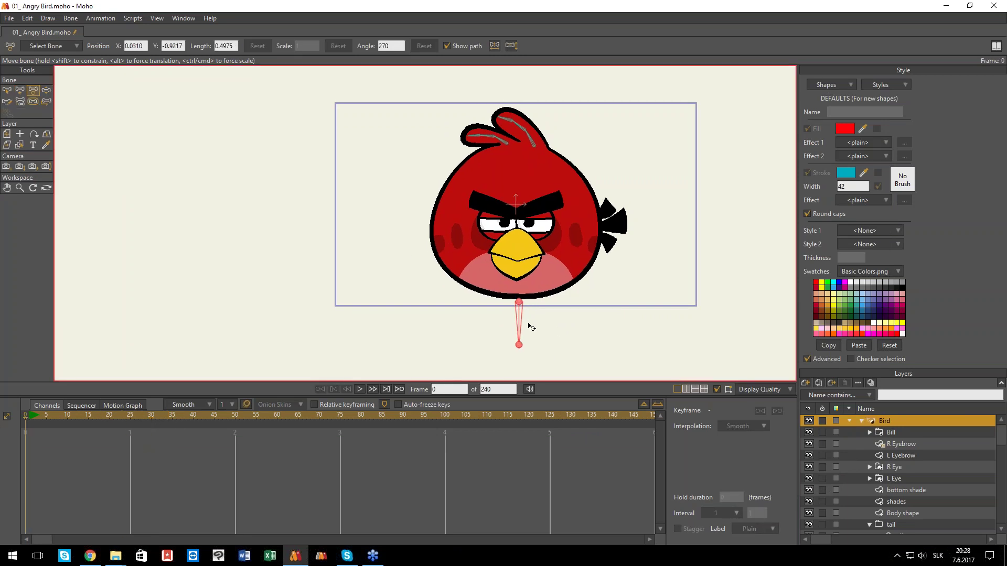
# - Reduce the strength of the feather and root bones to 0 and test the root bone with Manipulate Bones
pyautogui.press('b')
pyautogui.press('s')
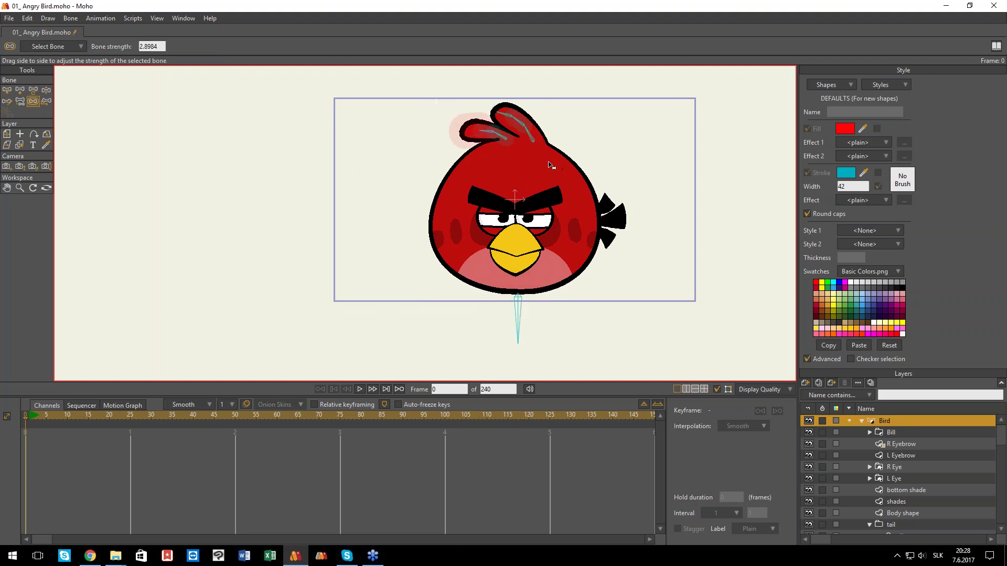
pyautogui.press('b')
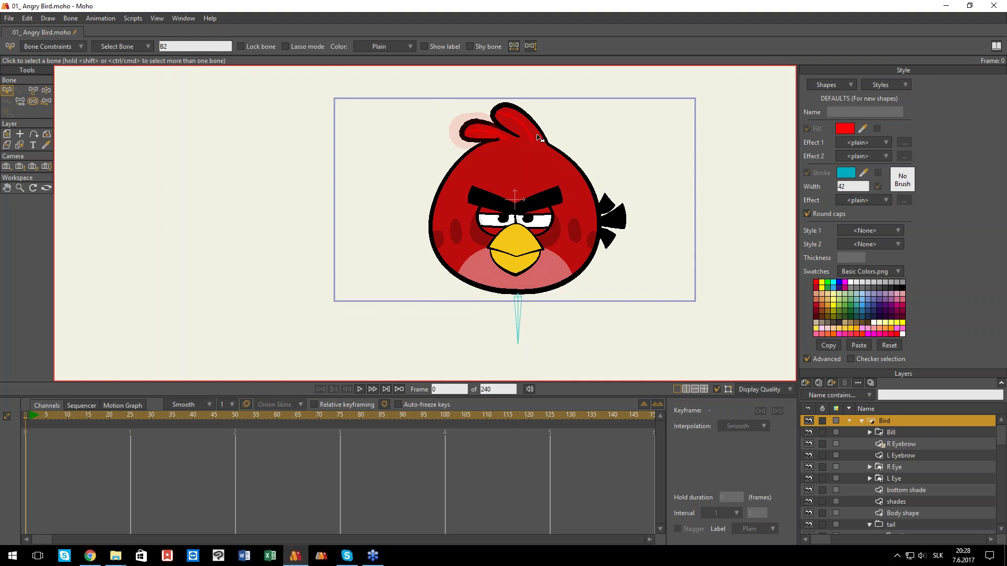
pyautogui.press('s')
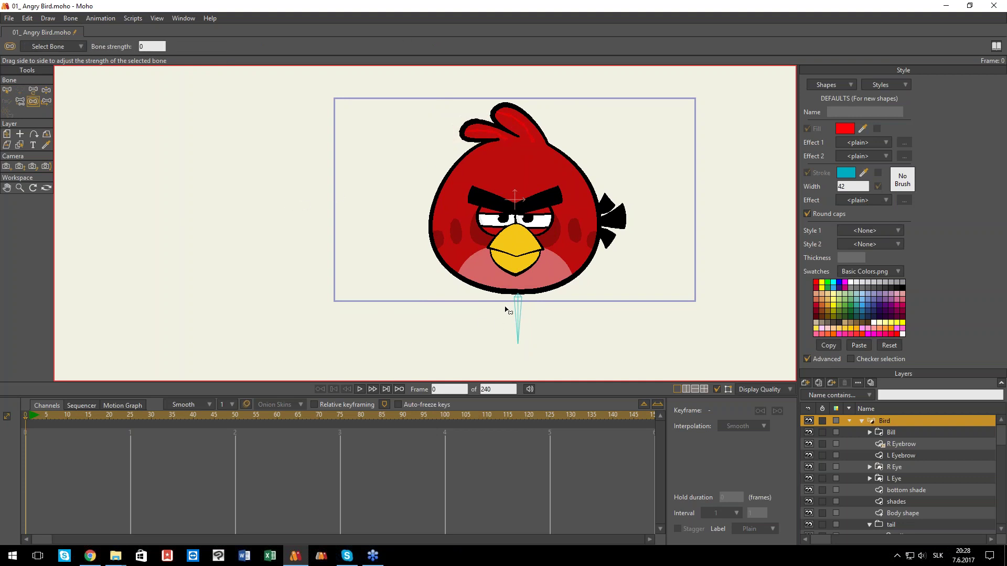
pyautogui.click(517, 315)
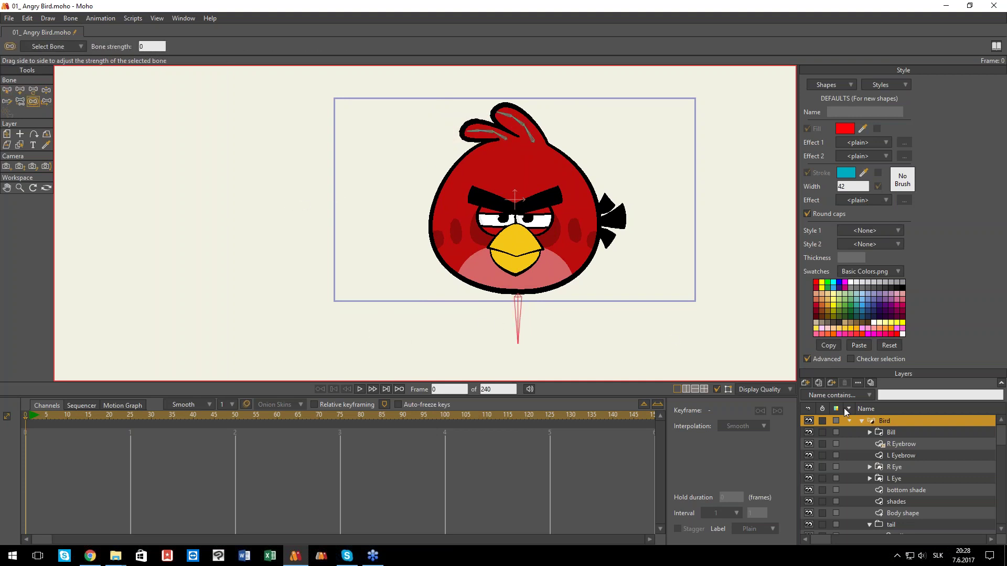
pyautogui.click(47, 90)
pyautogui.moveTo(520, 316)
pyautogui.mouseDown()
pyautogui.moveTo(535, 319)
pyautogui.moveTo(520, 293)
pyautogui.moveTo(546, 312)
pyautogui.moveTo(495, 301)
pyautogui.moveTo(525, 303)
pyautogui.moveTo(521, 316)
pyautogui.mouseUp()
pyautogui.scroll(2, 519, 325)
pyautogui.scroll(-2, 530, 322)
# - Raise the root bone's strength so its influence area surrounds the bone below the body
pyautogui.press('b')
pyautogui.click(522, 325)
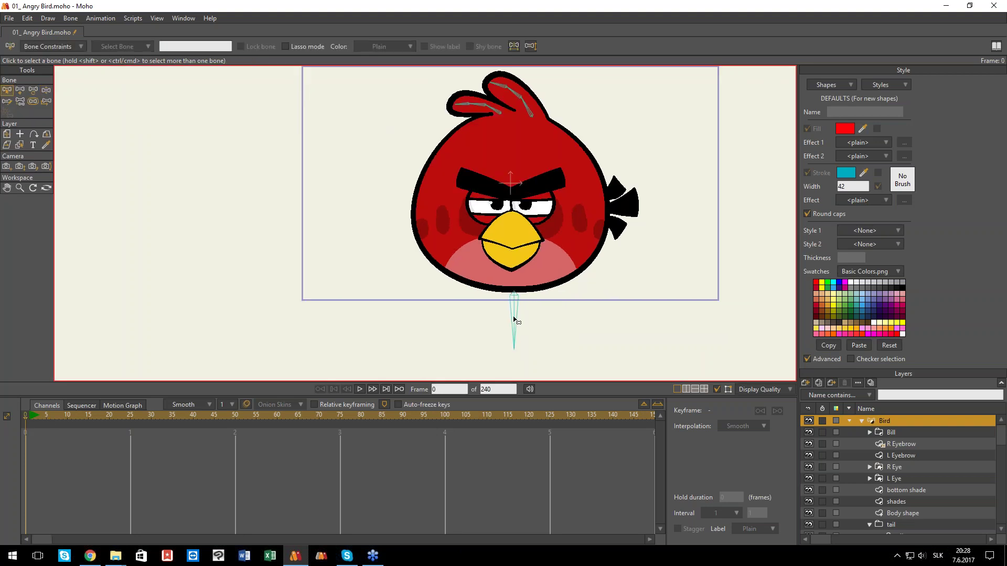
pyautogui.press('s')
pyautogui.moveTo(531, 321); pyautogui.dragTo(558, 261)
pyautogui.scroll(1, 560, 261)
# - Raise the strength of the feather bones so their influence areas cover the two head feathers
pyautogui.press('b')
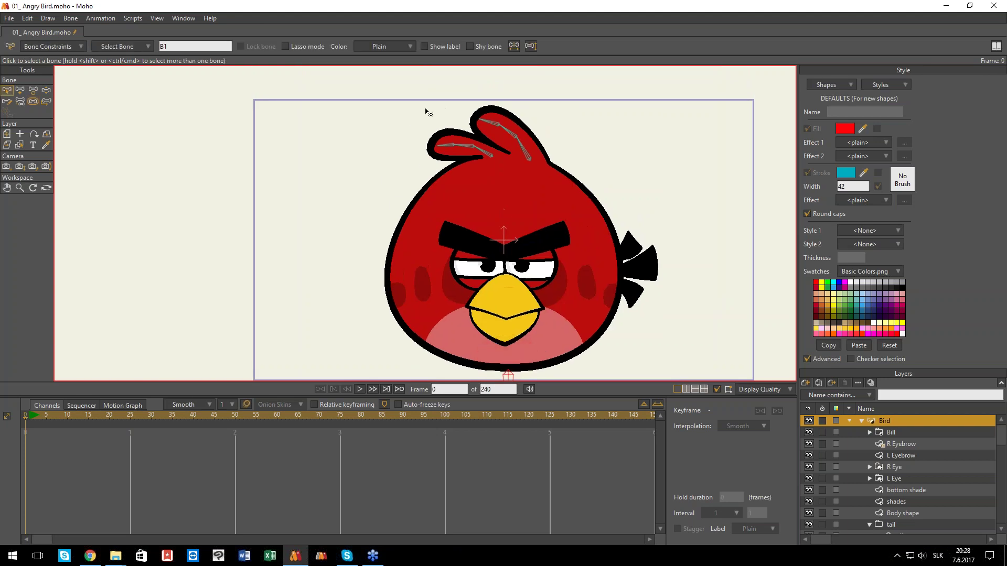
pyautogui.press('s')
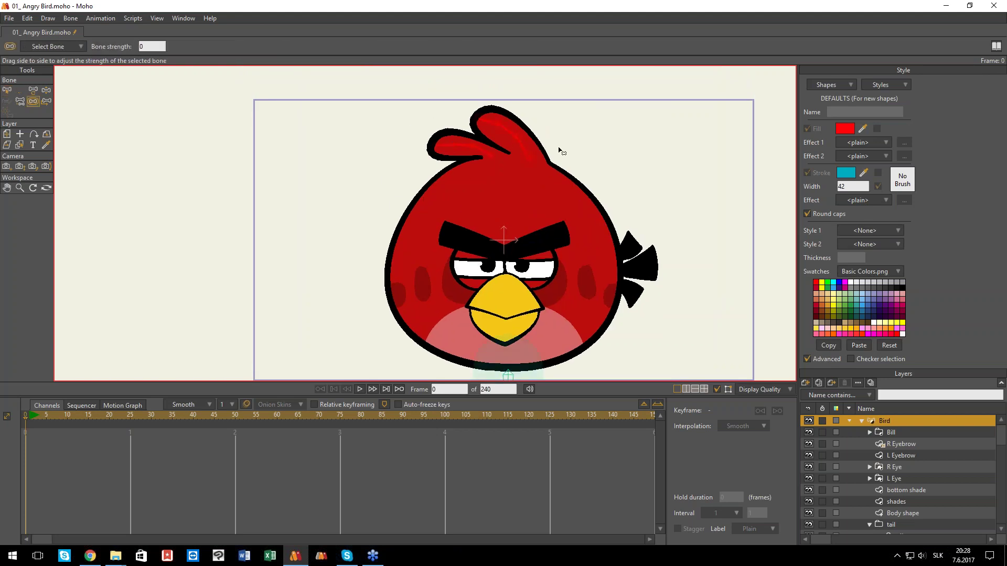
pyautogui.press('b')
pyautogui.scroll(-3, 594, 203)
pyautogui.scroll(2, 530, 256)
pyautogui.moveTo(525, 270)
pyautogui.mouseDown()
pyautogui.moveTo(524, 240)
pyautogui.moveTo(531, 278)
pyautogui.mouseUp()
pyautogui.scroll(-2, 534, 280)
pyautogui.scroll(2, 538, 253)
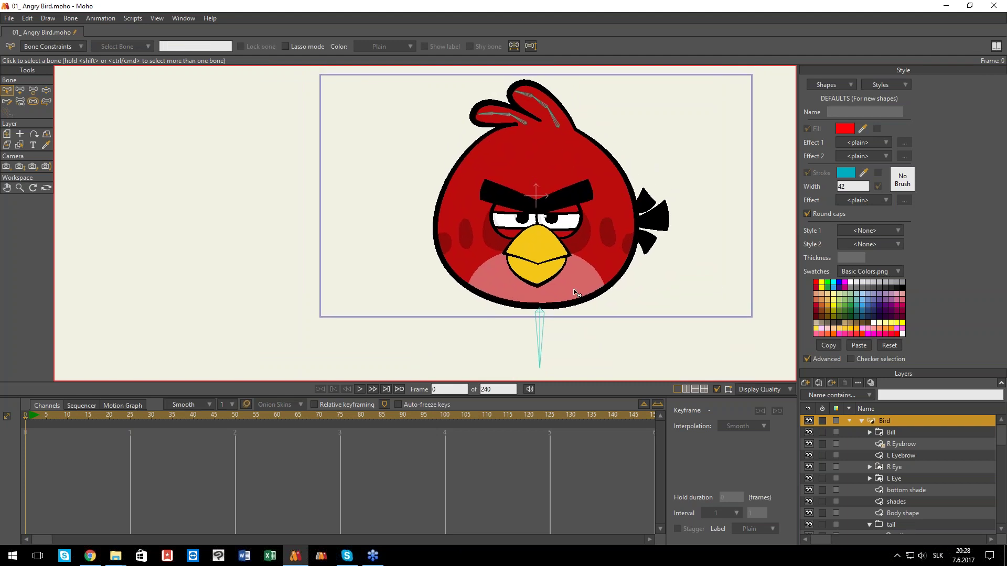
# - Examine the bones' influence areas with Manipulate Bones and compare them with the Bill layer
pyautogui.click(45, 90)
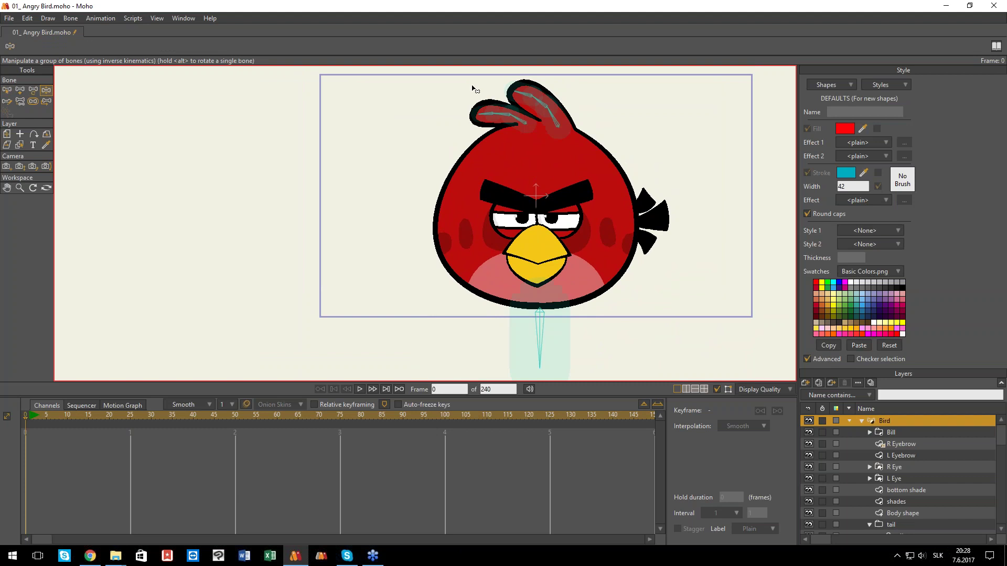
pyautogui.moveTo(555, 114)
pyautogui.mouseDown()
pyautogui.moveTo(551, 89)
pyautogui.moveTo(531, 121)
pyautogui.moveTo(545, 95)
pyautogui.moveTo(524, 113)
pyautogui.moveTo(560, 117)
pyautogui.moveTo(555, 104)
pyautogui.mouseUp()
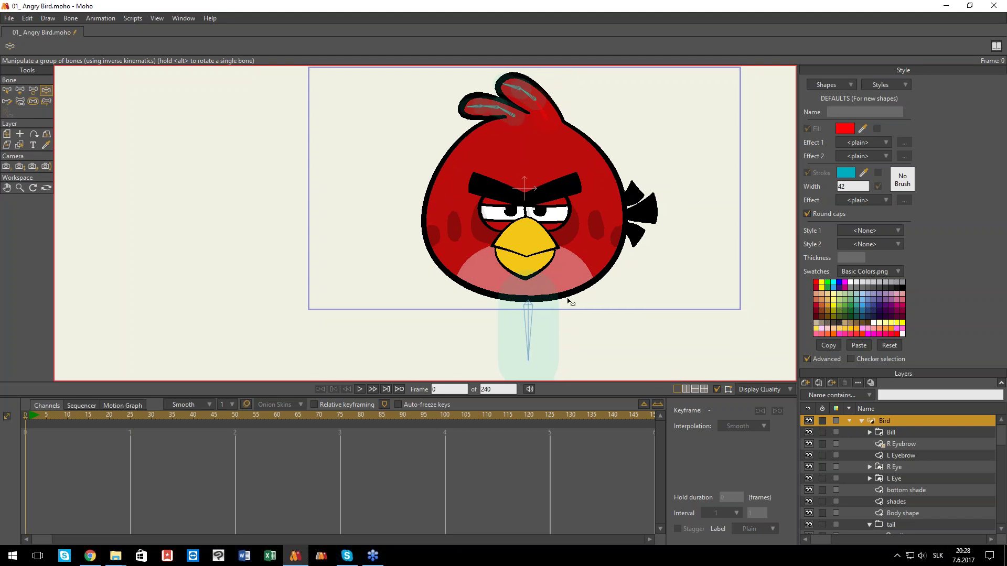
pyautogui.click(892, 433)
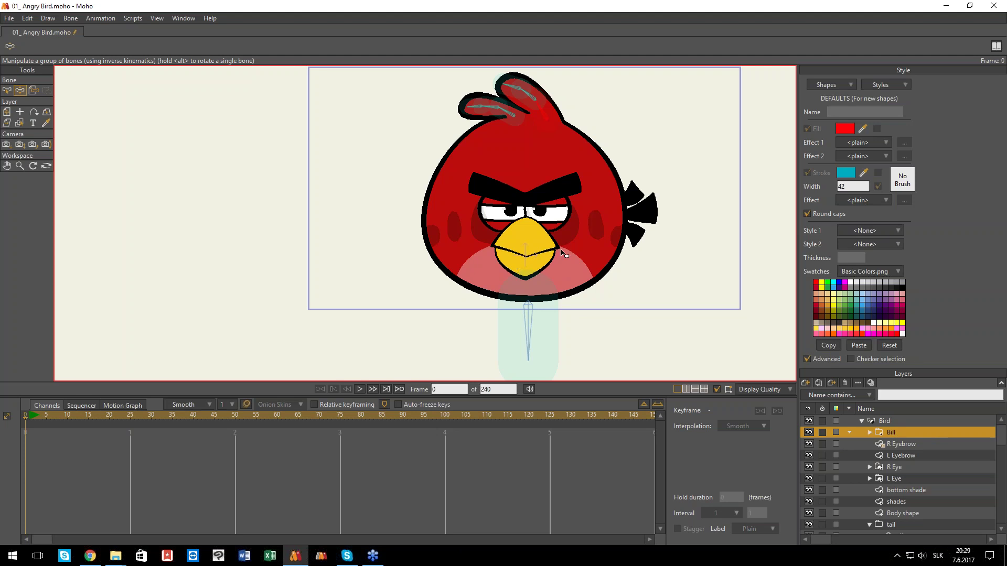
# - Add one bone along each eyebrow on the Bird layer, starting from the inner ends, with the root bone as parent
pyautogui.click(527, 317)
pyautogui.click(876, 421)
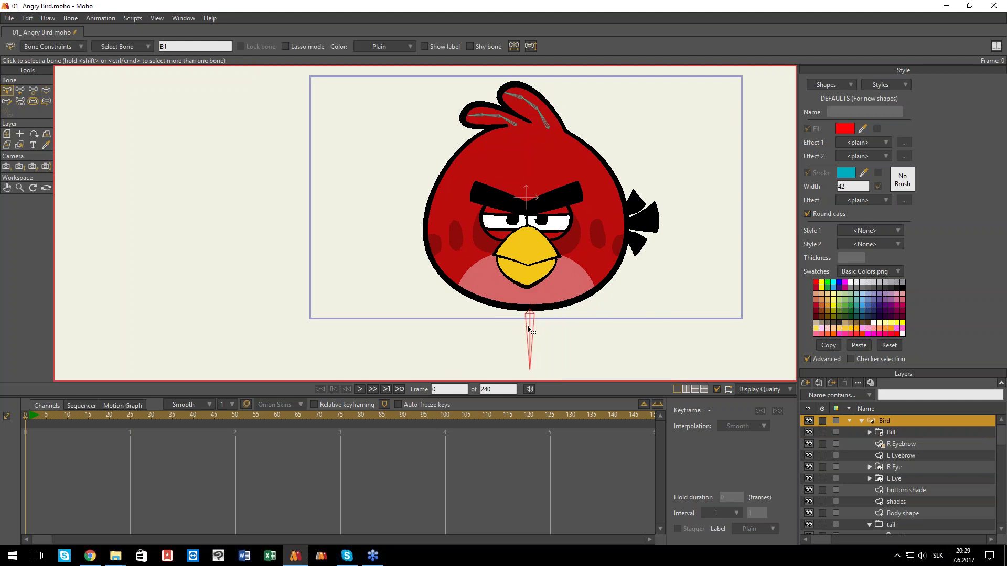
pyautogui.scroll(4, 535, 225)
pyautogui.press('a')
pyautogui.moveTo(523, 214); pyautogui.dragTo(584, 191)
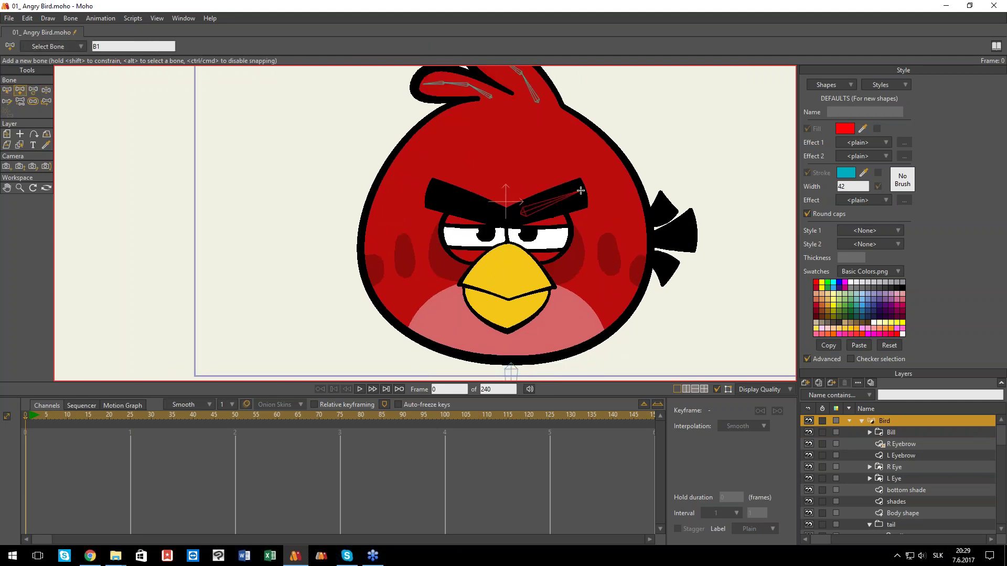
pyautogui.scroll(-1, 535, 232)
pyautogui.moveTo(510, 222); pyautogui.dragTo(467, 198)
# - Adjust the strength of the two eyebrow bones so their influence areas fit the eyebrows
pyautogui.press('z')
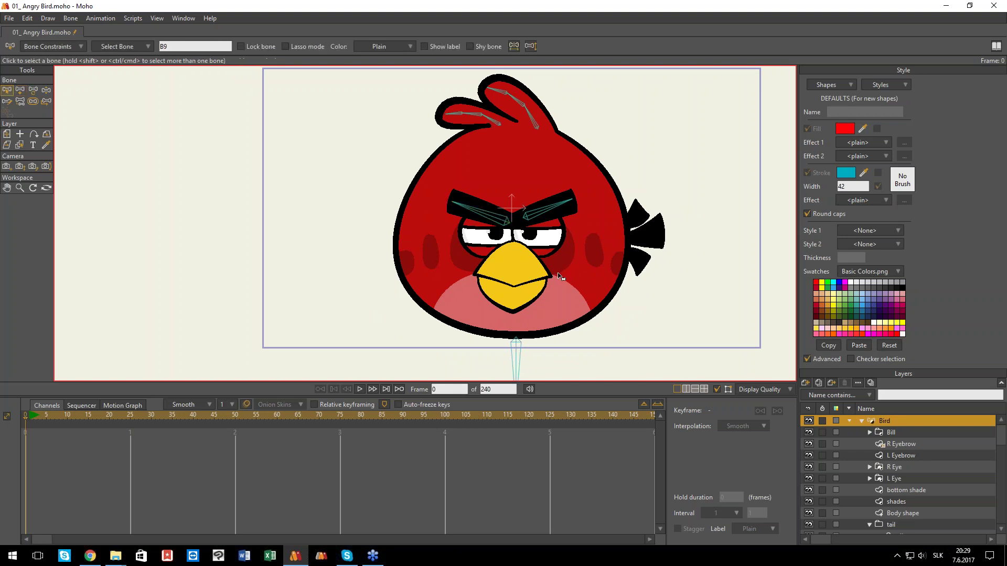
pyautogui.scroll(-1, 528, 252)
pyautogui.scroll(1, 527, 251)
pyautogui.press('s')
pyautogui.press('z')
pyautogui.scroll(-2, 544, 192)
pyautogui.moveTo(542, 191); pyautogui.dragTo(518, 225)
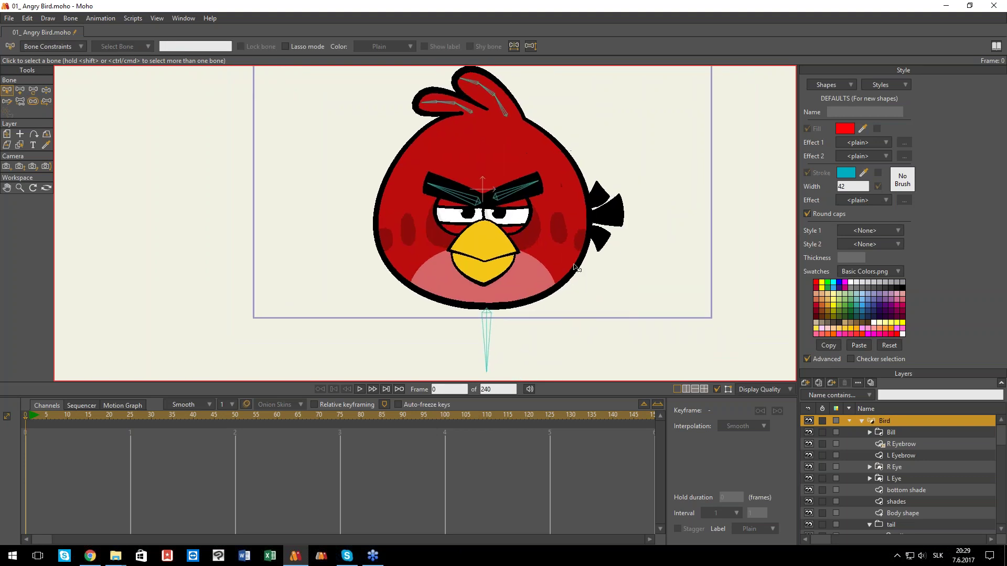
# - Bind the Bill layer to the root bone with Bind Layer
pyautogui.click(898, 433)
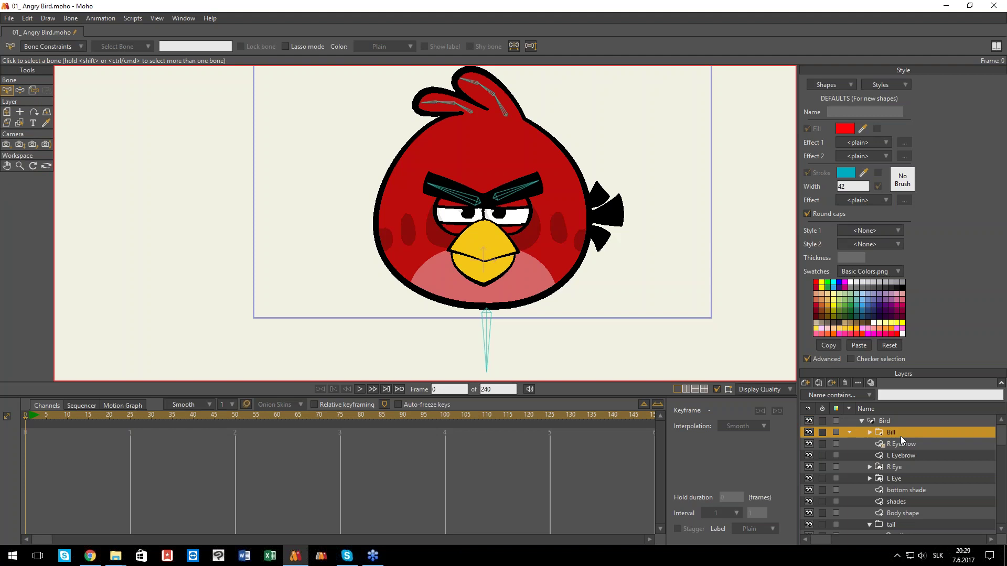
pyautogui.click(813, 433)
pyautogui.click(812, 433)
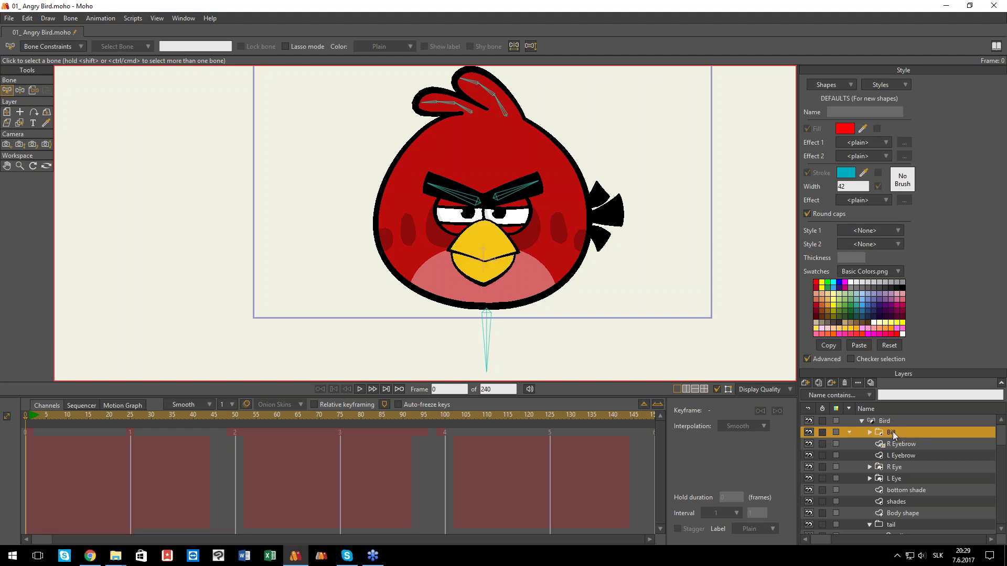
pyautogui.click(33, 91)
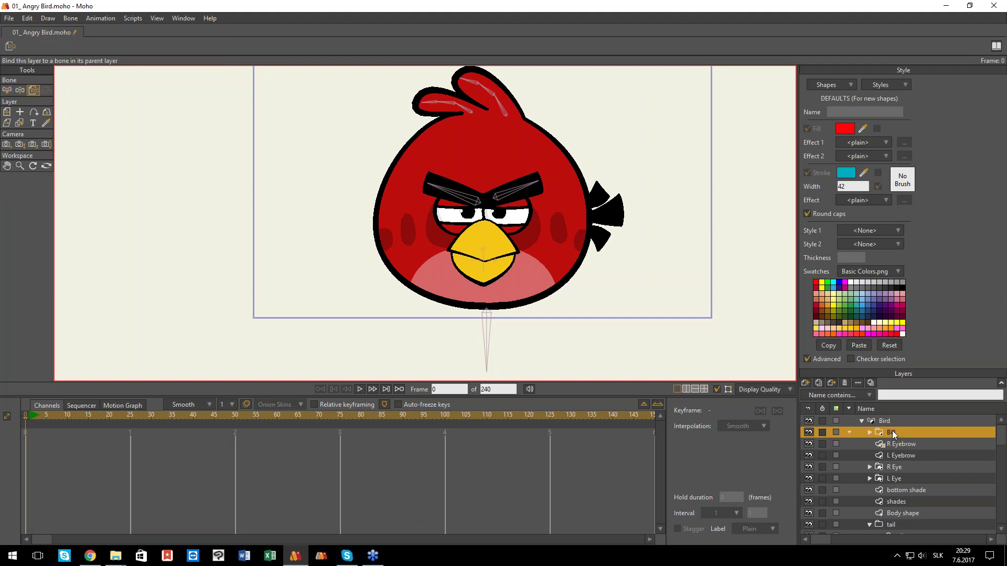
pyautogui.click(487, 320)
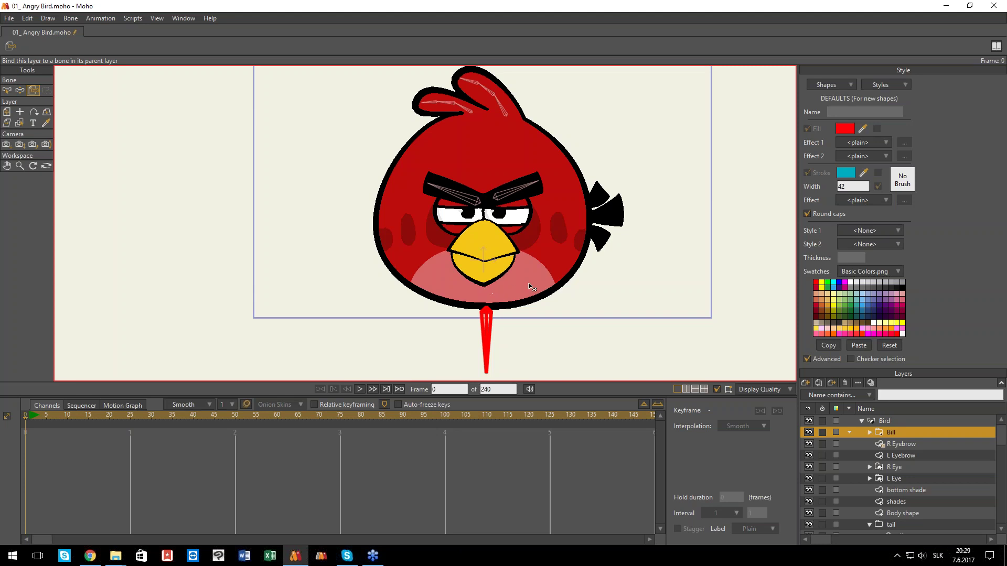
# - Test the eyebrow bones and root bone on the Bird layer with Manipulate Bones, and reset the pose at frame 0
pyautogui.click(886, 420)
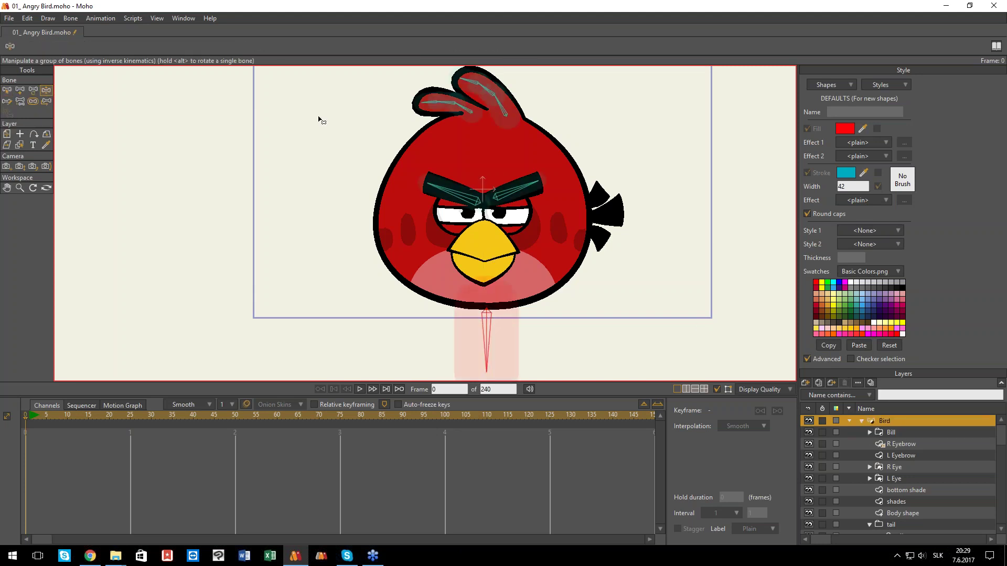
pyautogui.moveTo(525, 188)
pyautogui.mouseDown()
pyautogui.moveTo(530, 214)
pyautogui.moveTo(521, 173)
pyautogui.mouseUp()
pyautogui.moveTo(453, 195); pyautogui.dragTo(461, 184)
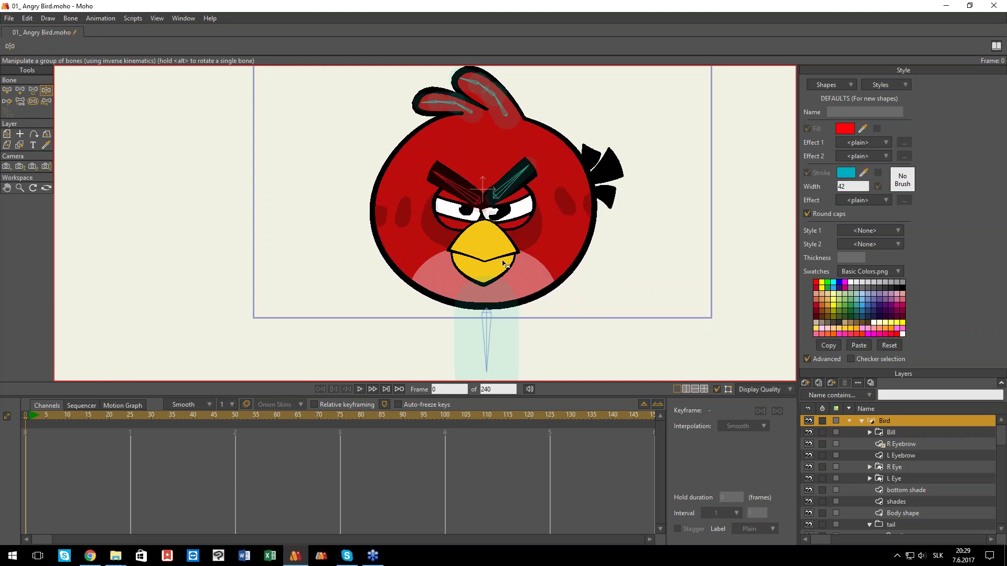
pyautogui.moveTo(486, 315)
pyautogui.mouseDown()
pyautogui.moveTo(491, 330)
pyautogui.moveTo(487, 311)
pyautogui.mouseUp()
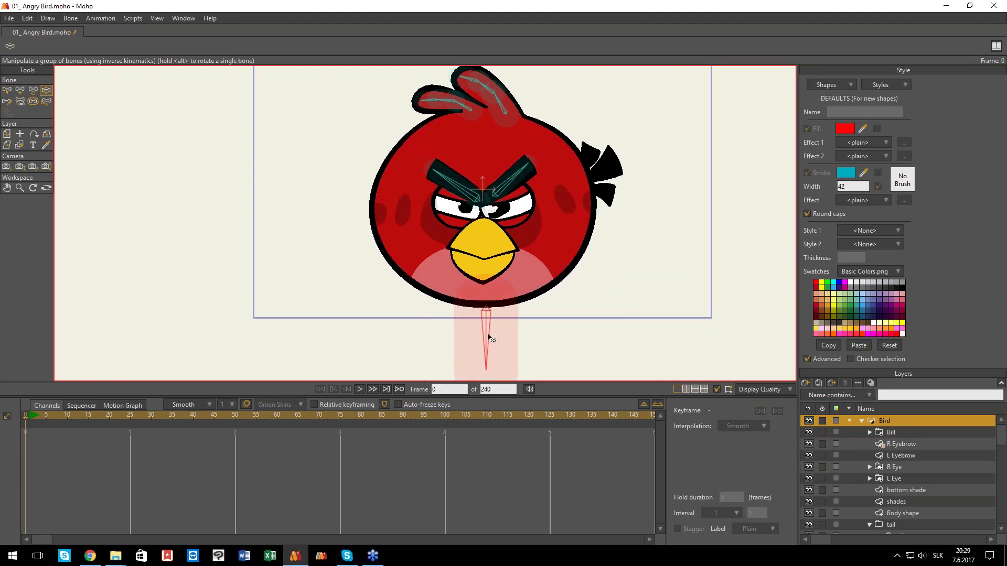
pyautogui.moveTo(43, 415); pyautogui.dragTo(4, 423)
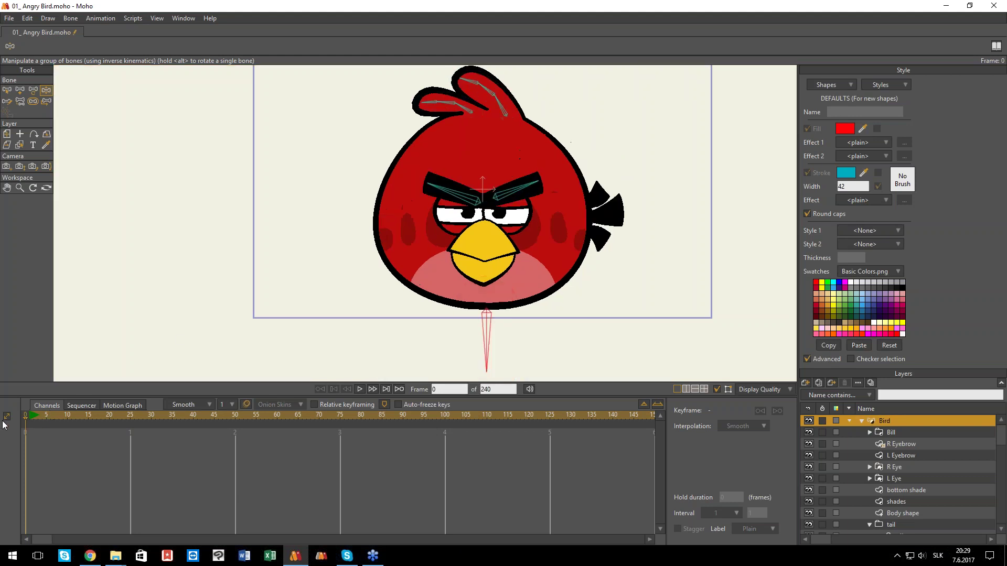
# - Bind the R Eyebrow and L Eyebrow layers each to the bone lying along that eyebrow
pyautogui.click(896, 445)
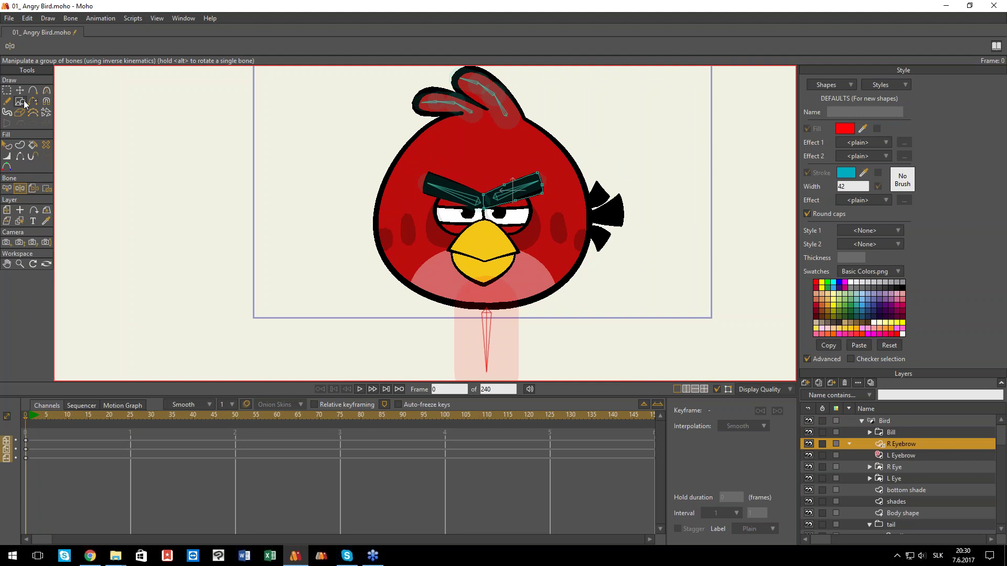
pyautogui.click(33, 189)
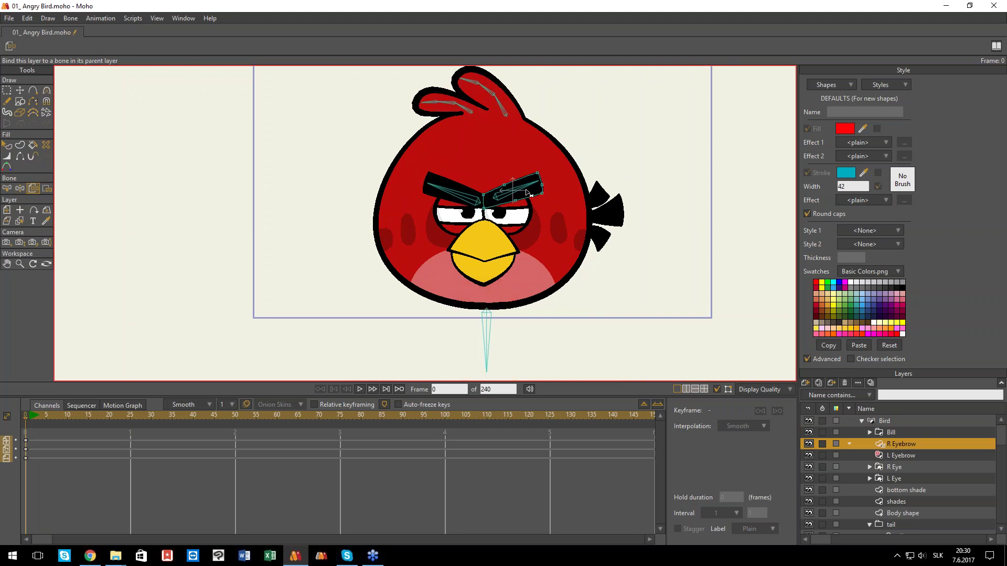
pyautogui.click(527, 193)
pyautogui.click(900, 456)
pyautogui.click(459, 198)
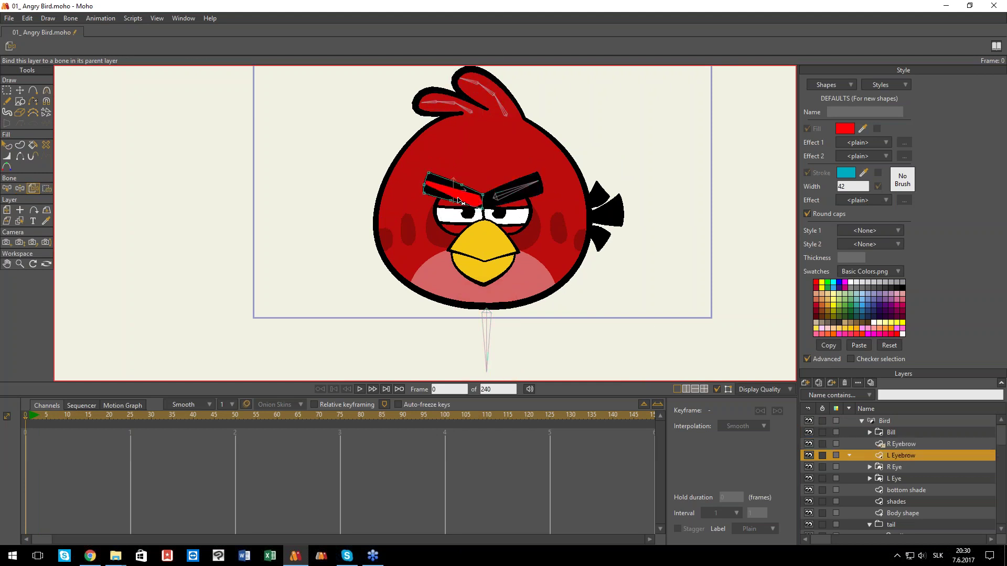
# - Bind the R Eye, L Eye, bottom shade, shades and tail layers together to the root bone, and collapse the tail group
pyautogui.click(901, 465)
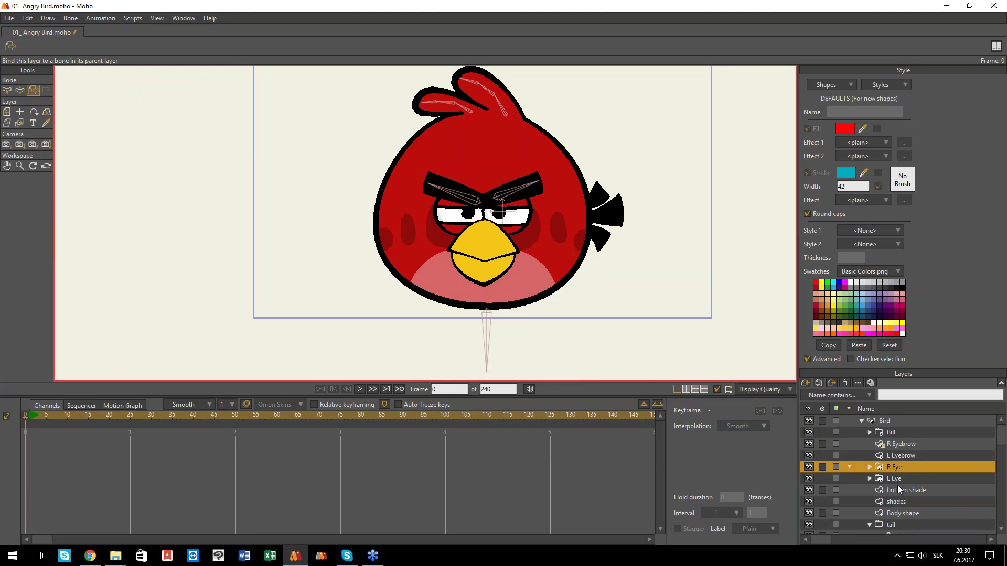
pyautogui.scroll(-1, 905, 492)
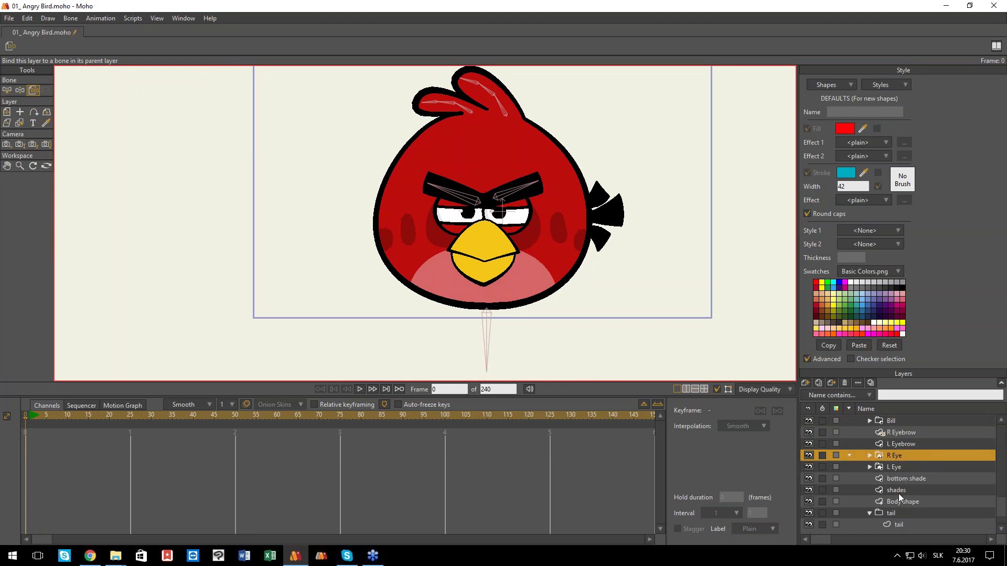
pyautogui.keyDown('shift'); pyautogui.click(899, 494); pyautogui.keyUp('shift')
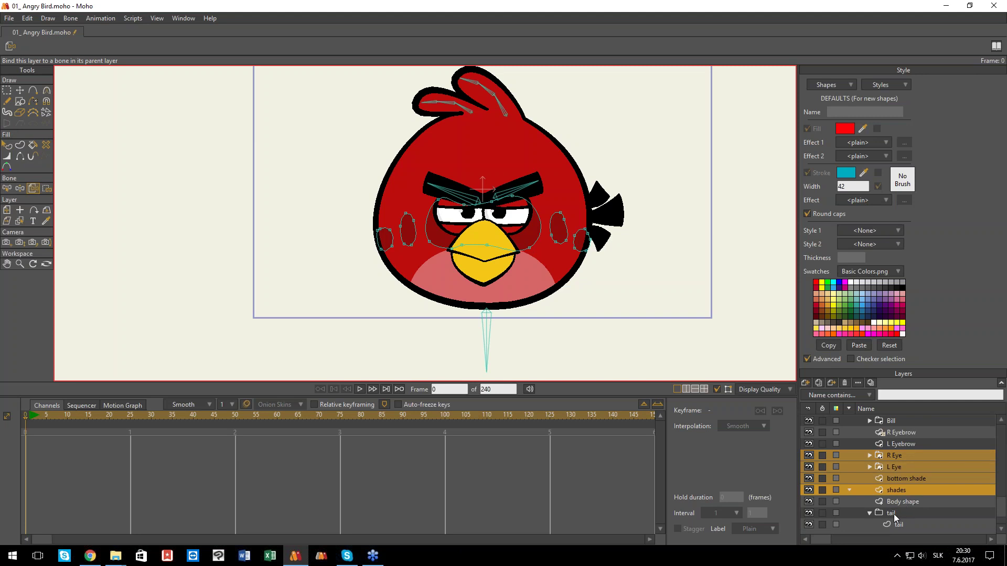
pyautogui.keyDown('ctrl'); pyautogui.click(890, 513); pyautogui.keyUp('ctrl')
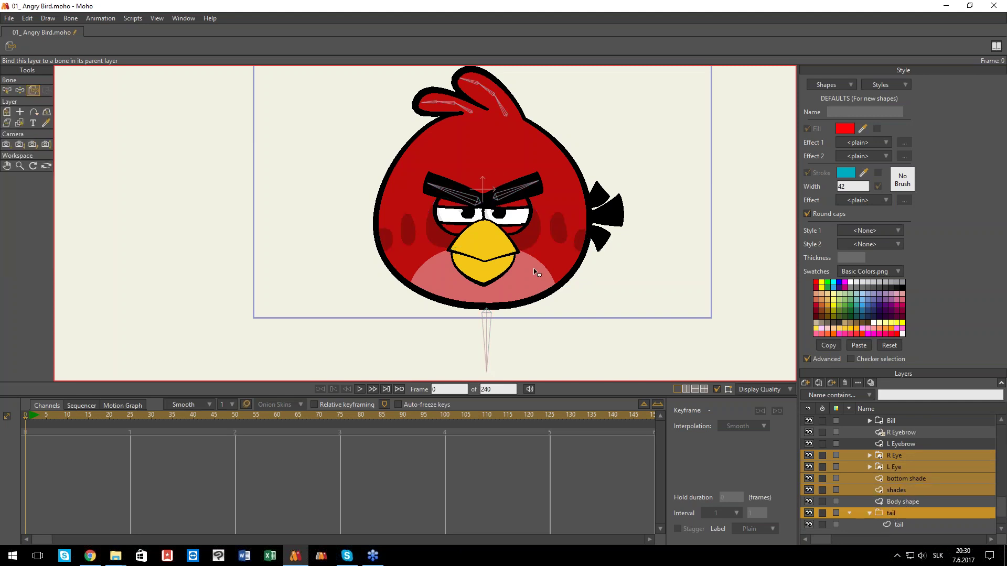
pyautogui.click(497, 330)
pyautogui.scroll(-1, 915, 494)
pyautogui.click(870, 513)
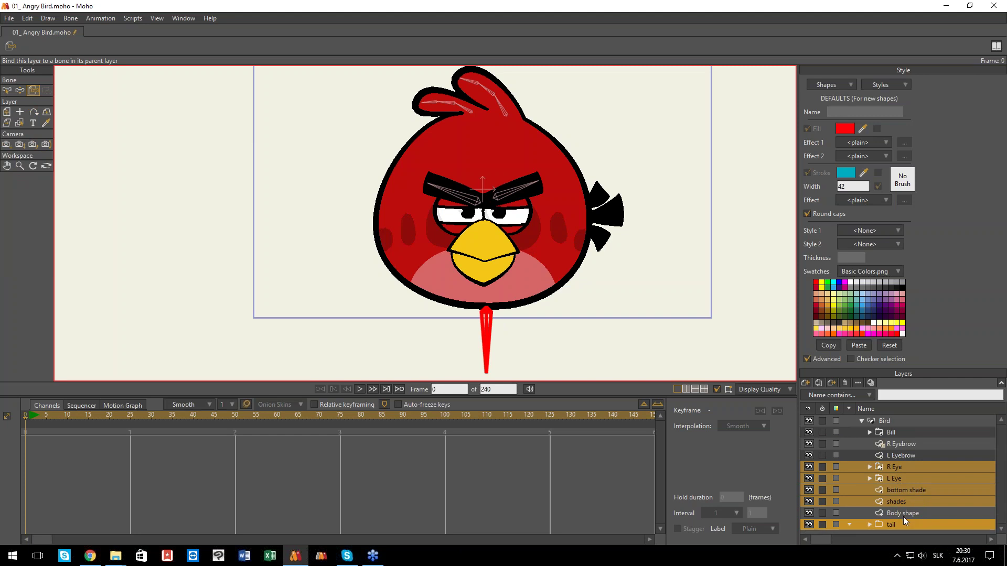
# - Test the head feather bones and the root bone on the Bird layer with Manipulate Bones, and reset the pose at frame 0
pyautogui.click(902, 514)
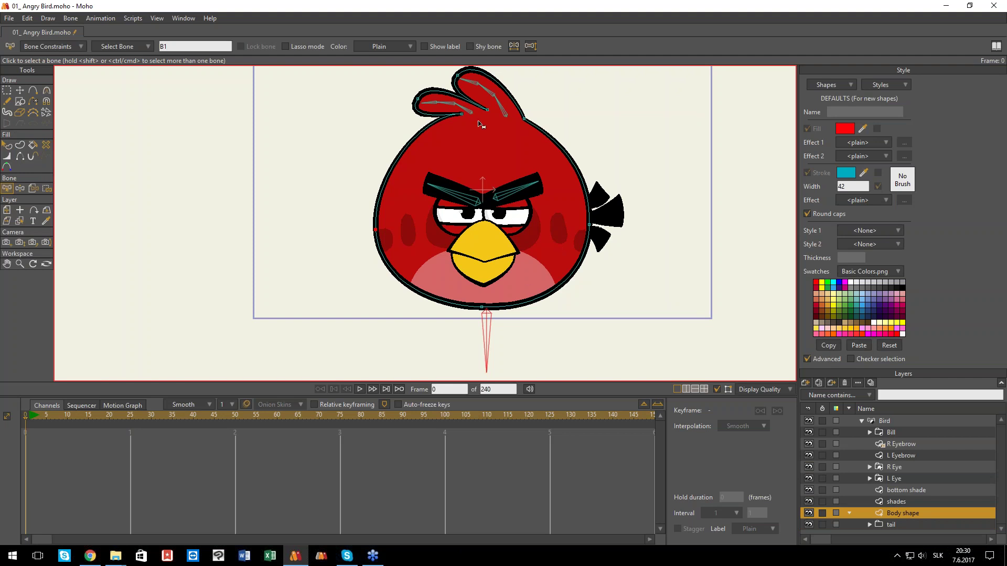
pyautogui.click(903, 422)
pyautogui.click(47, 90)
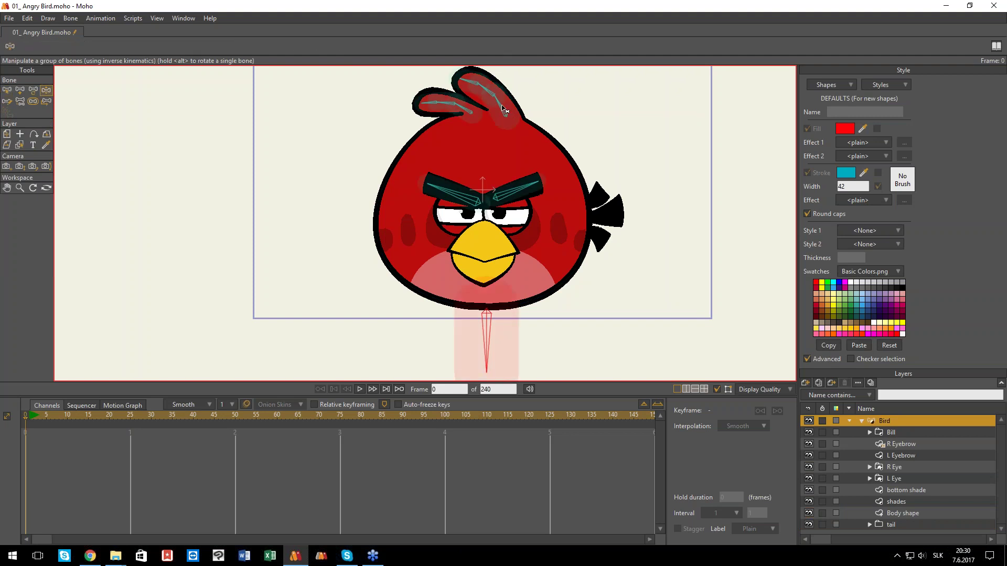
pyautogui.moveTo(502, 108)
pyautogui.mouseDown()
pyautogui.moveTo(490, 106)
pyautogui.moveTo(501, 104)
pyautogui.mouseUp()
pyautogui.moveTo(487, 326); pyautogui.dragTo(521, 336)
pyautogui.moveTo(520, 105); pyautogui.dragTo(509, 124)
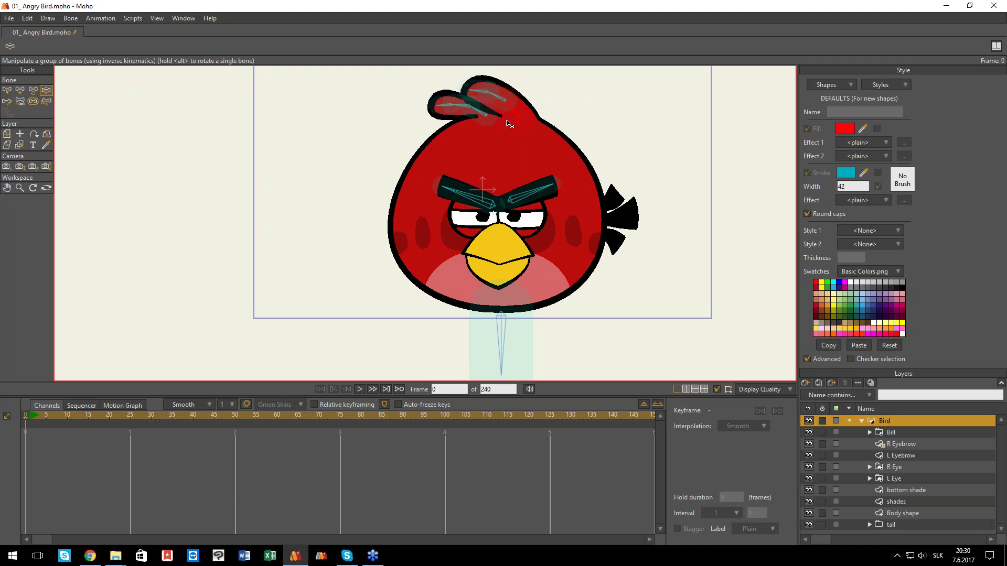
pyautogui.click(26, 419)
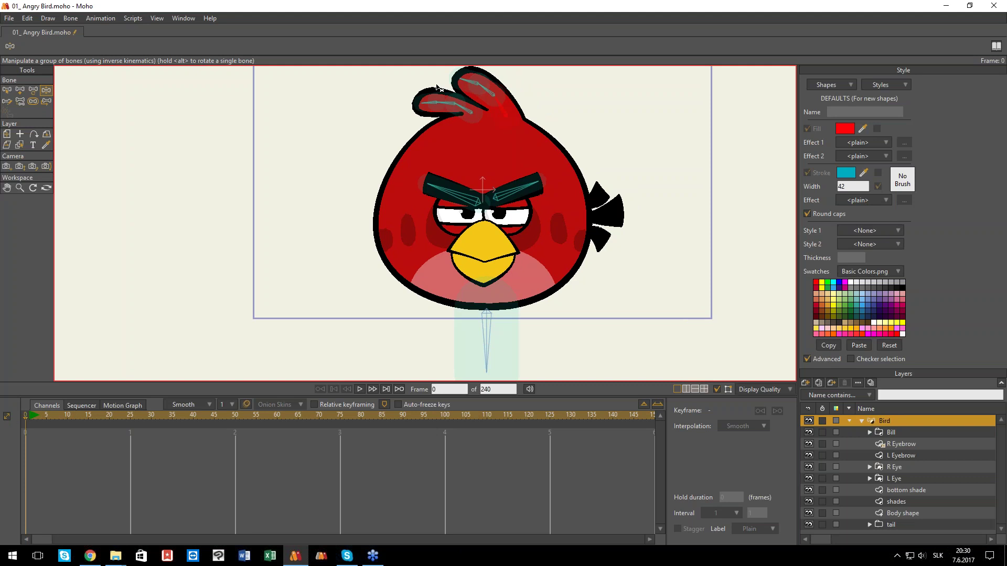
pyautogui.moveTo(498, 109); pyautogui.dragTo(529, 130)
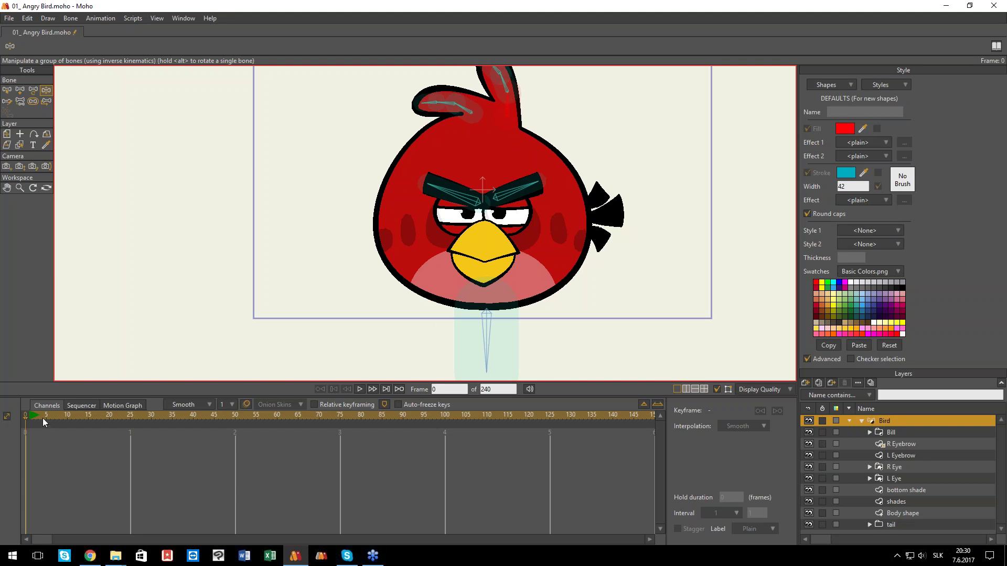
pyautogui.moveTo(43, 418); pyautogui.dragTo(4, 421)
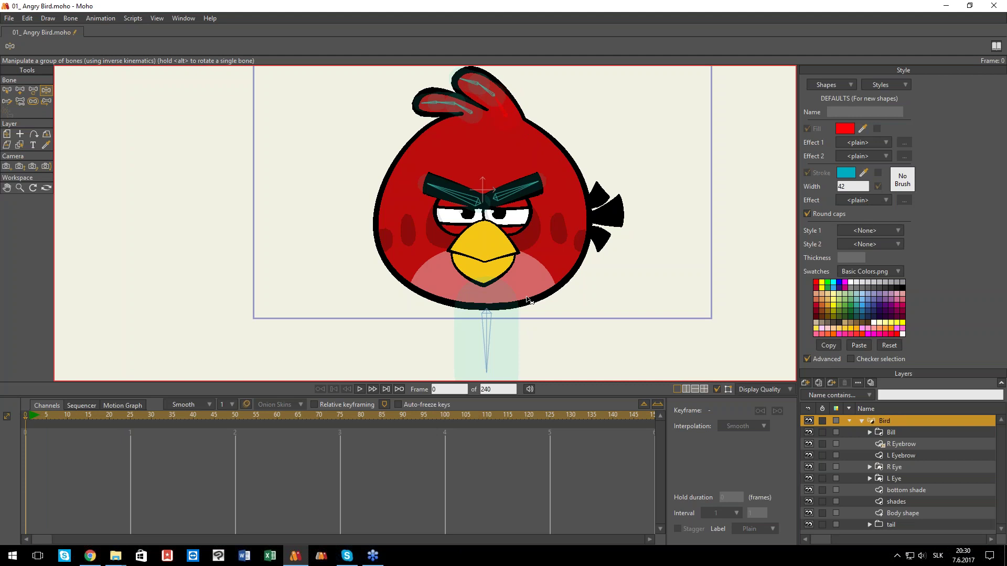
# - Bind the Body shape layer's bottom, side and feather-base points to the root bone with Bind Points
pyautogui.keyDown('alt'); pyautogui.rightClick(575, 269); pyautogui.keyUp('alt')
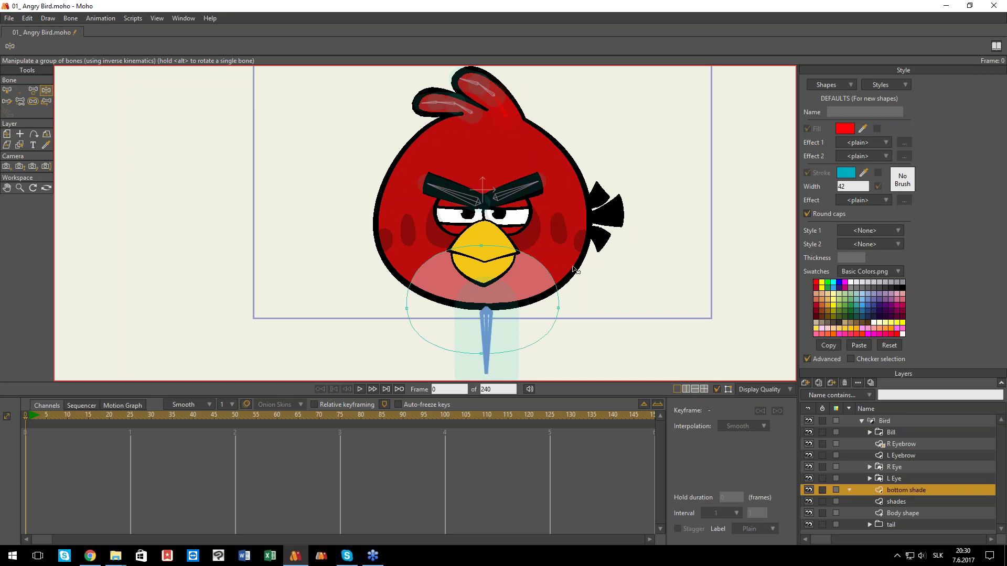
pyautogui.keyDown('alt'); pyautogui.rightClick(595, 282); pyautogui.keyUp('alt')
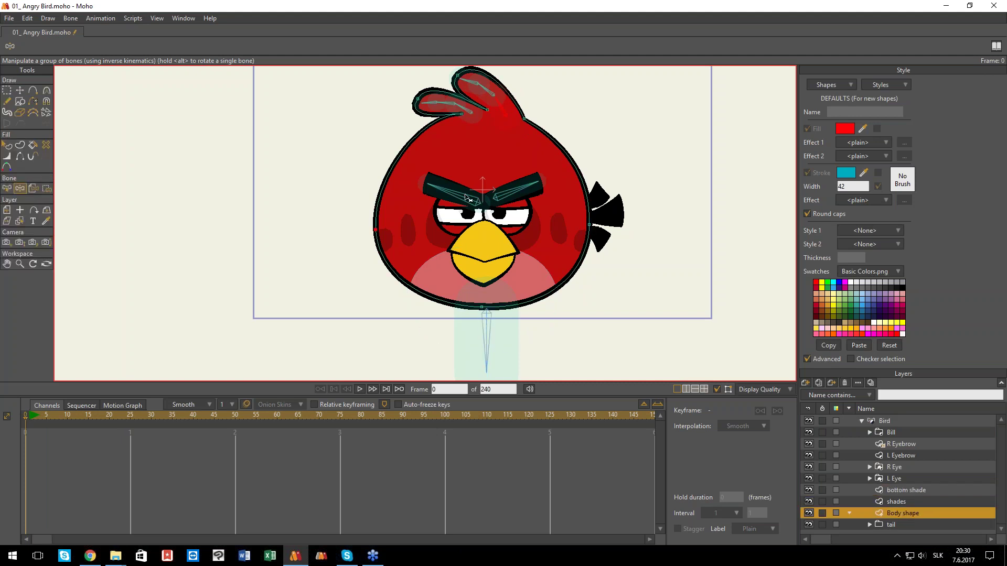
pyautogui.click(47, 189)
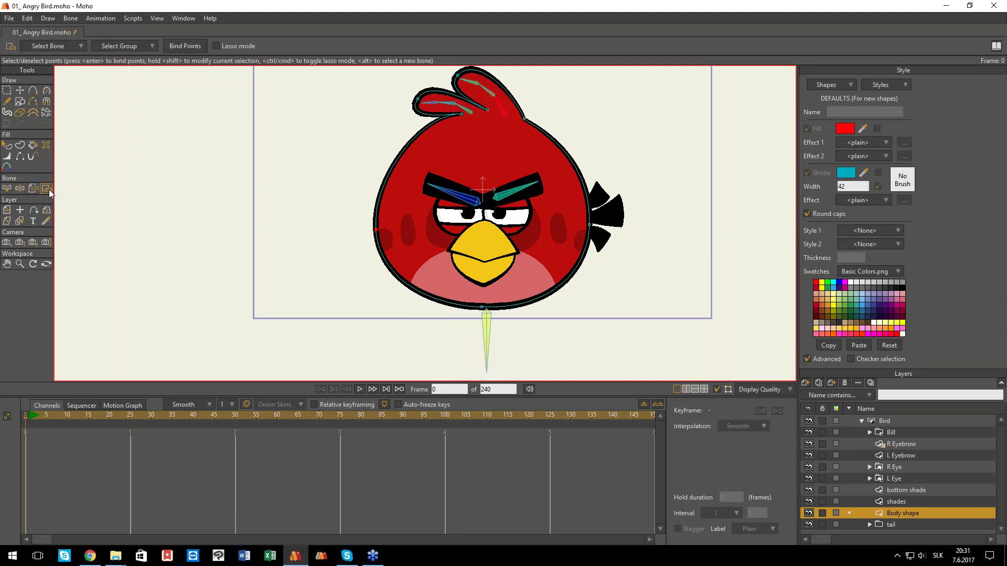
pyautogui.click(488, 326)
pyautogui.moveTo(646, 327); pyautogui.dragTo(335, 175)
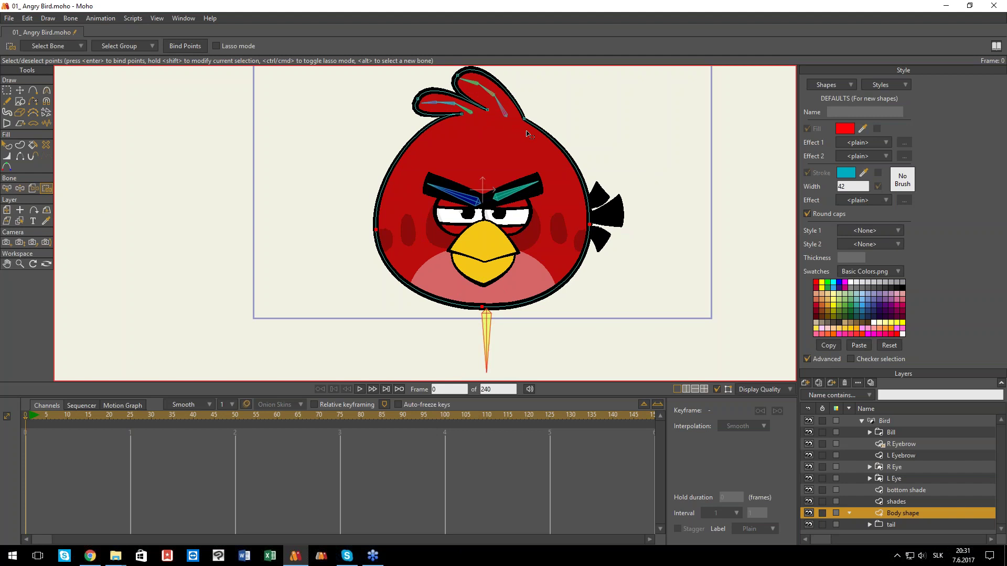
pyautogui.keyDown('shift'); pyautogui.click(521, 118); pyautogui.keyUp('shift')
pyautogui.scroll(1, 498, 328)
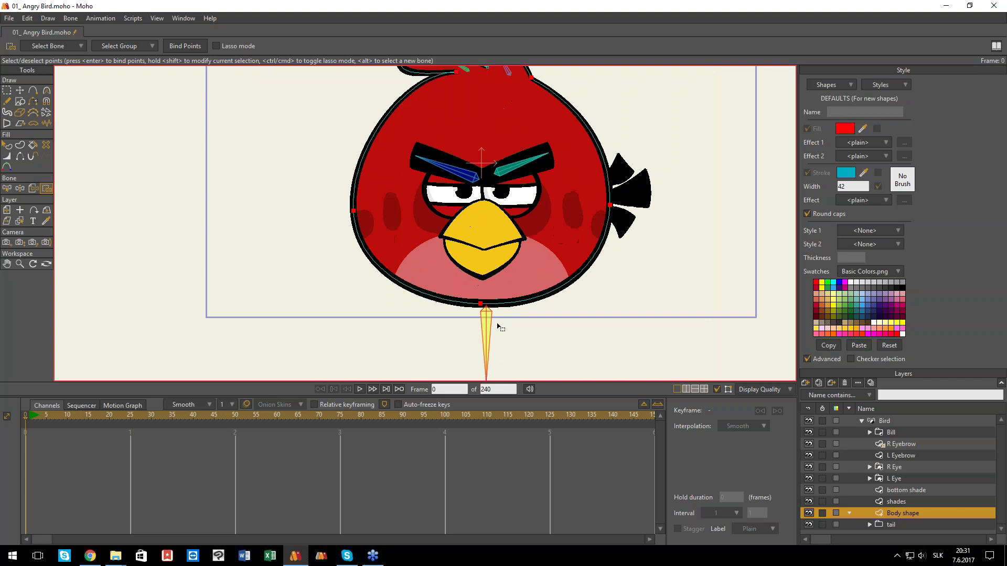
pyautogui.press('Return')
# - Retest the feather and eyebrow bones on the Bird layer with Manipulate Bones after the point binding, and reset the pose
pyautogui.moveTo(441, 276); pyautogui.dragTo(450, 296)
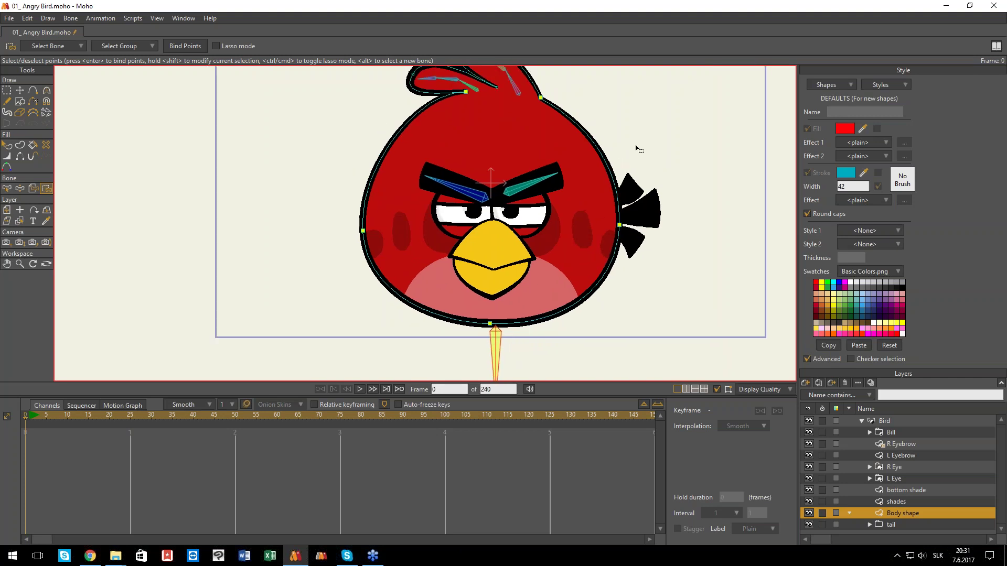
pyautogui.scroll(-2, 509, 122)
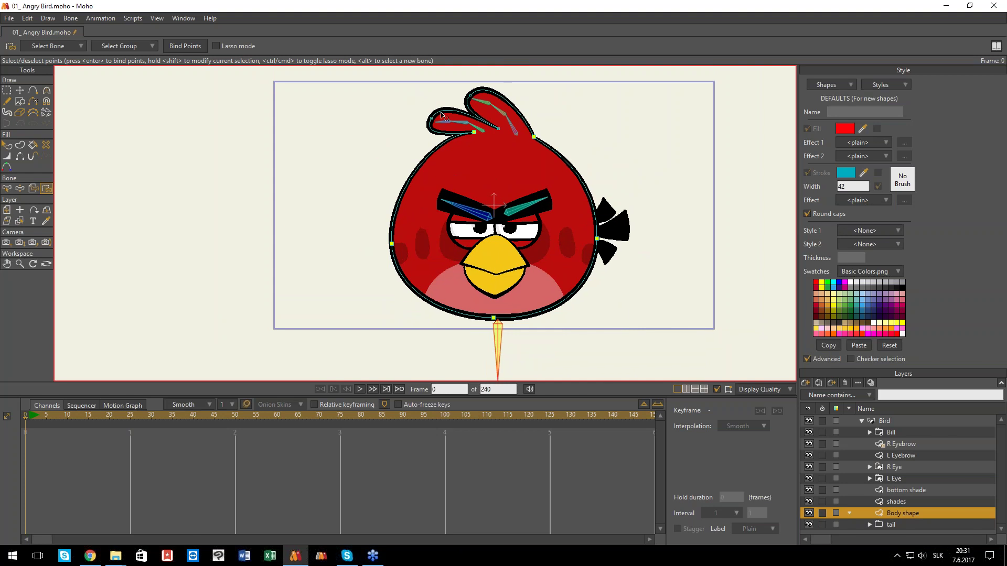
pyautogui.moveTo(495, 121); pyautogui.dragTo(498, 165)
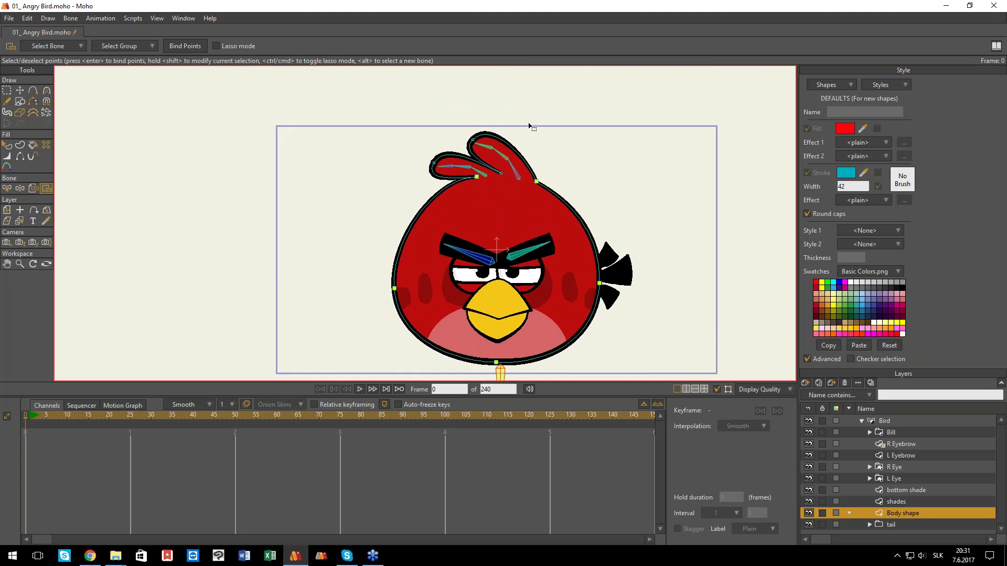
pyautogui.click(885, 421)
pyautogui.click(46, 90)
pyautogui.moveTo(468, 144); pyautogui.dragTo(443, 165)
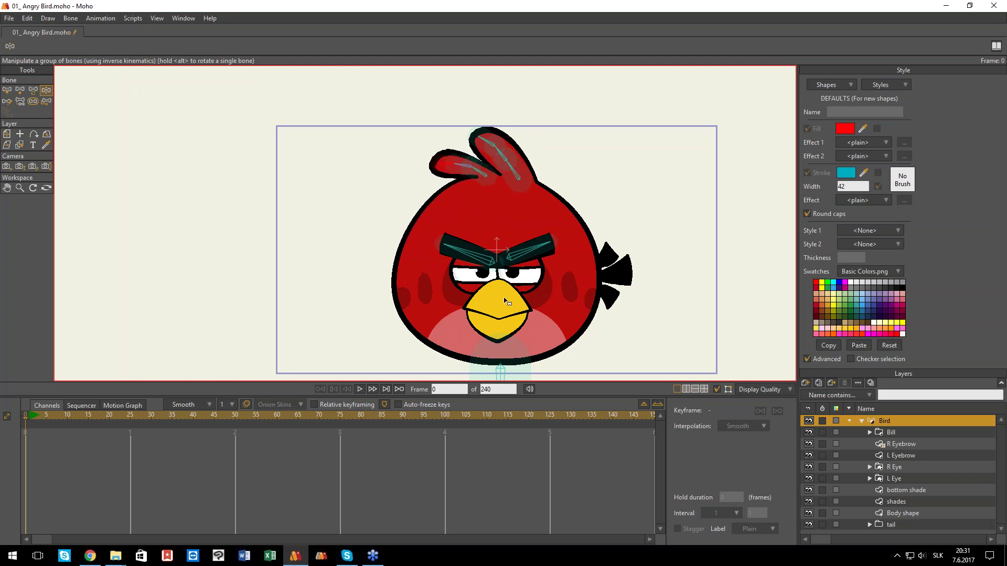
pyautogui.moveTo(517, 177)
pyautogui.mouseDown()
pyautogui.moveTo(512, 192)
pyautogui.moveTo(513, 171)
pyautogui.mouseUp()
pyautogui.moveTo(447, 252); pyautogui.dragTo(448, 241)
pyautogui.click(18, 421)
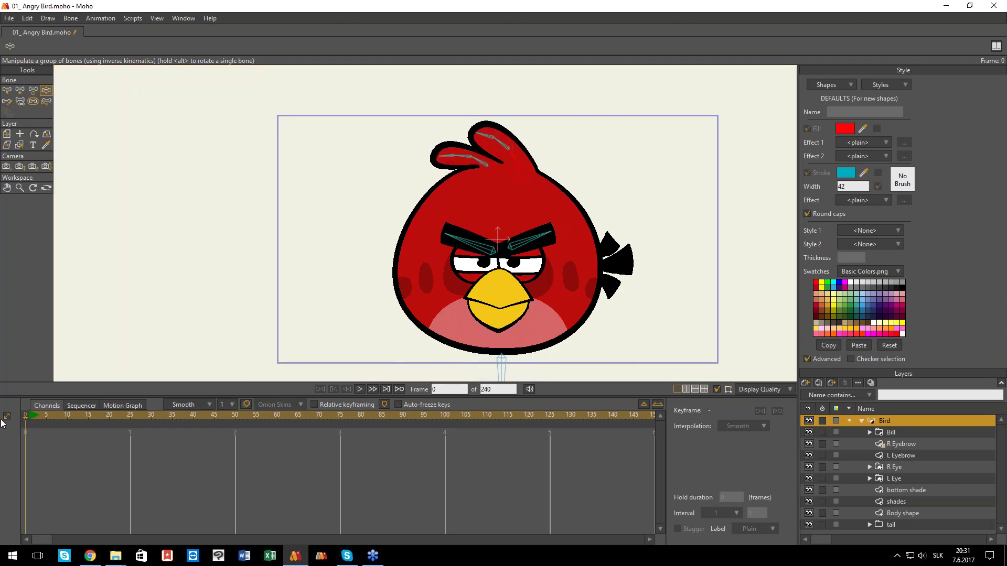
# - Enable bone dynamics on the outer bones of both head feathers, with torque force 0.2, spring force 0.2 and damping force 1
pyautogui.scroll(-2, 454, 224)
pyautogui.moveTo(503, 207); pyautogui.dragTo(502, 192)
pyautogui.scroll(3, 501, 192)
pyautogui.scroll(-2, 480, 264)
pyautogui.moveTo(478, 261); pyautogui.dragTo(460, 251)
pyautogui.moveTo(450, 187); pyautogui.dragTo(456, 219)
pyautogui.press('b')
pyautogui.scroll(2, 420, 151)
pyautogui.scroll(-1, 426, 151)
pyautogui.scroll(2, 453, 157)
pyautogui.click(468, 237)
pyautogui.click(531, 225)
pyautogui.scroll(-1, 535, 227)
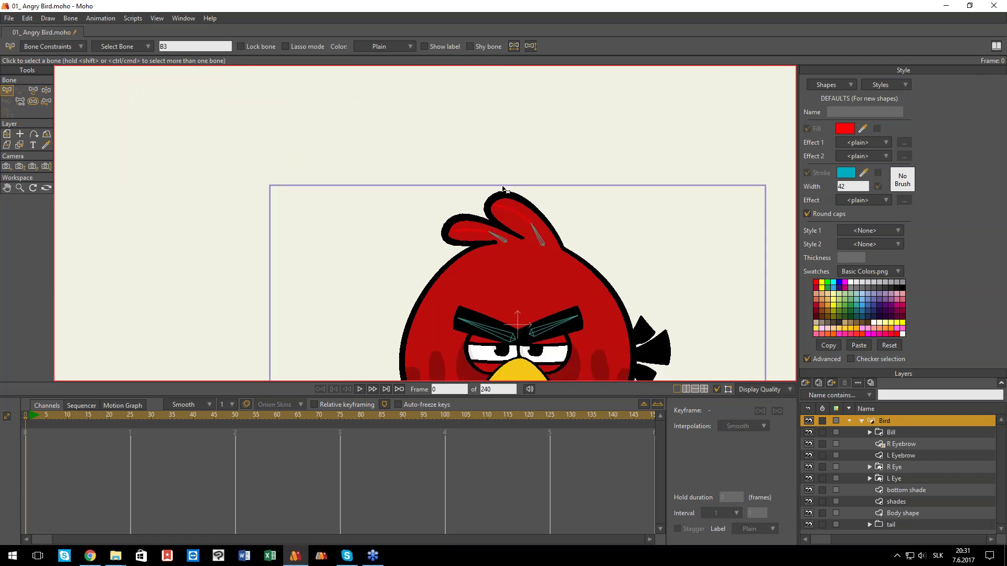
pyautogui.click(54, 46)
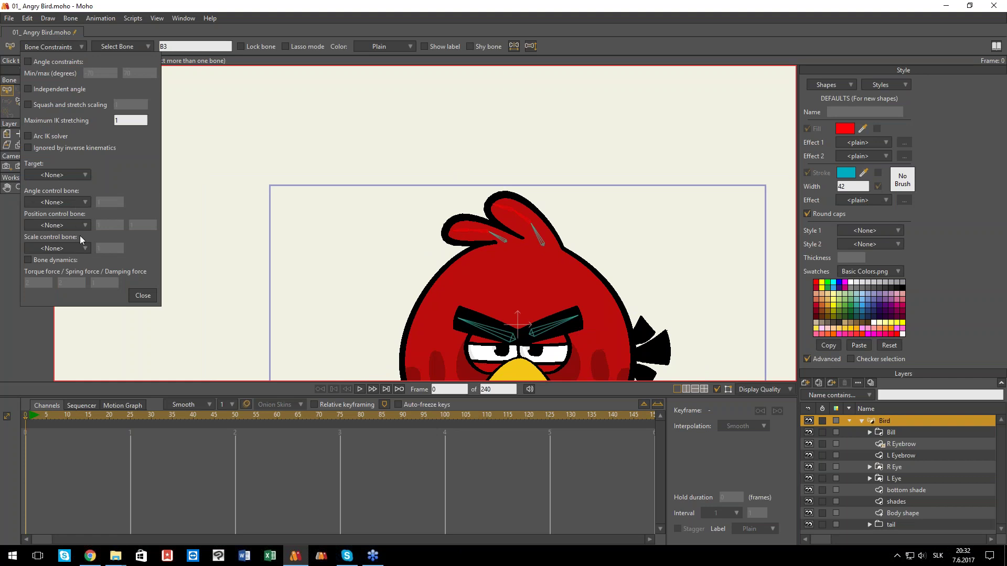
pyautogui.click(28, 260)
pyautogui.press('Tab')
pyautogui.write('0.2')
pyautogui.press('Tab')
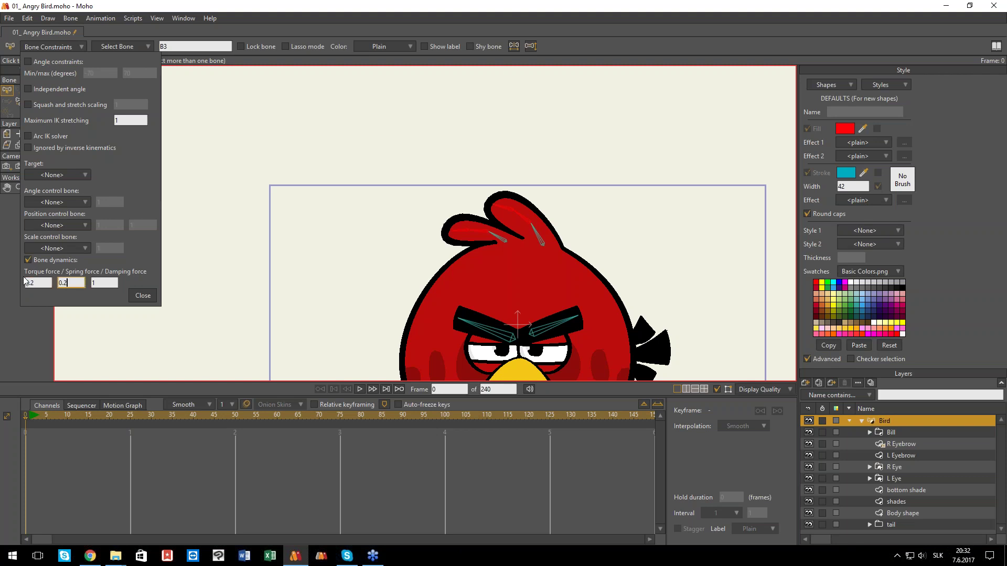
pyautogui.click(142, 296)
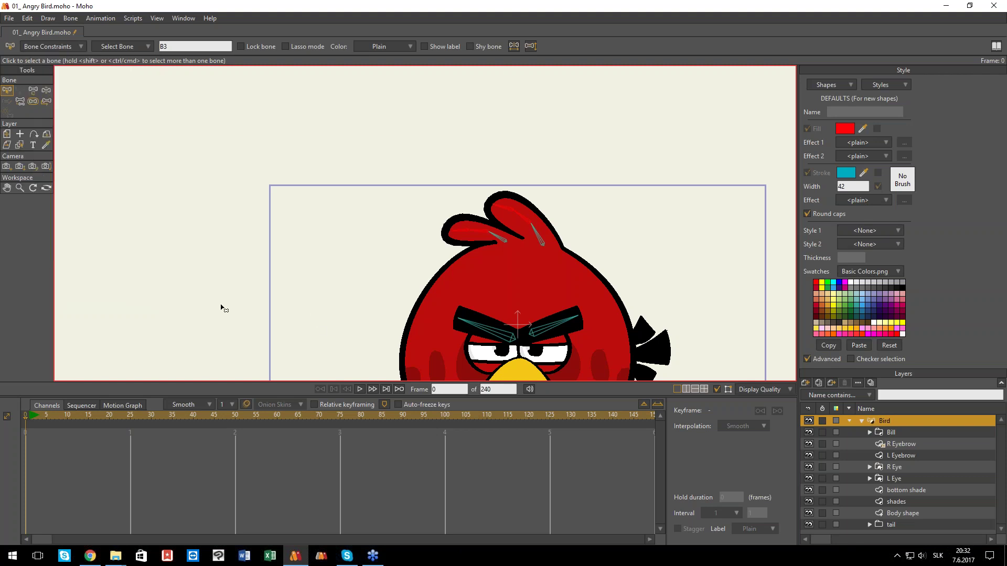
# - Keyframe the root bone with Transform Bone, shifted right to X 0.8022 at frame 25 and left of its rest position at frame 1
pyautogui.scroll(-4, 180, 308)
pyautogui.moveTo(430, 311); pyautogui.dragTo(471, 240)
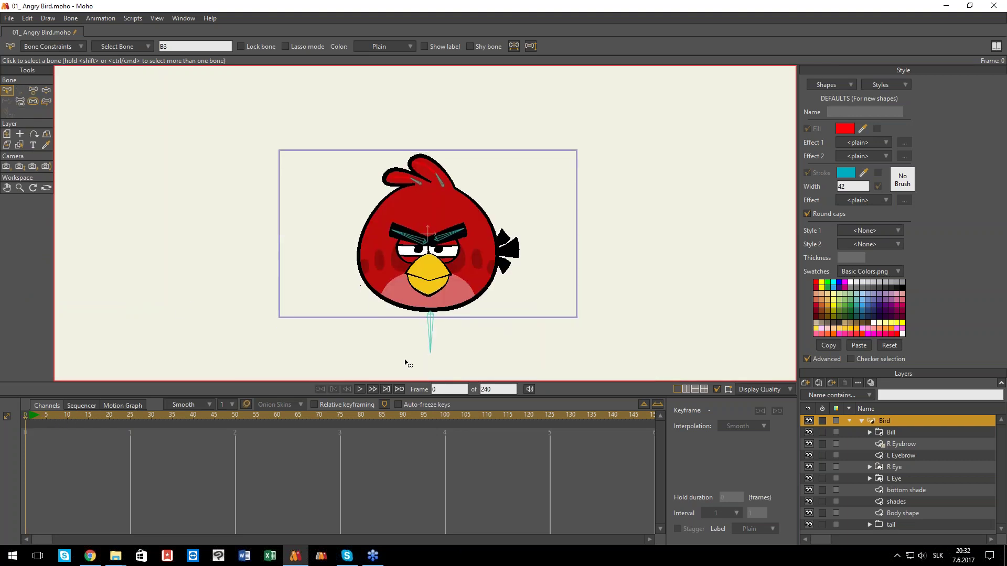
pyautogui.click(432, 335)
pyautogui.click(131, 418)
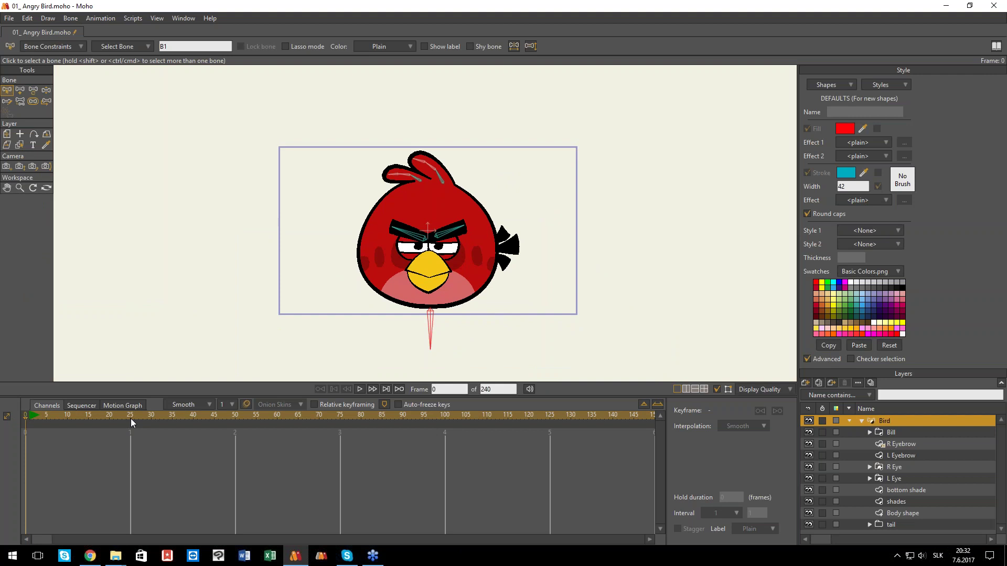
pyautogui.press('t')
pyautogui.moveTo(430, 316); pyautogui.dragTo(494, 315)
pyautogui.moveTo(38, 418); pyautogui.dragTo(29, 416)
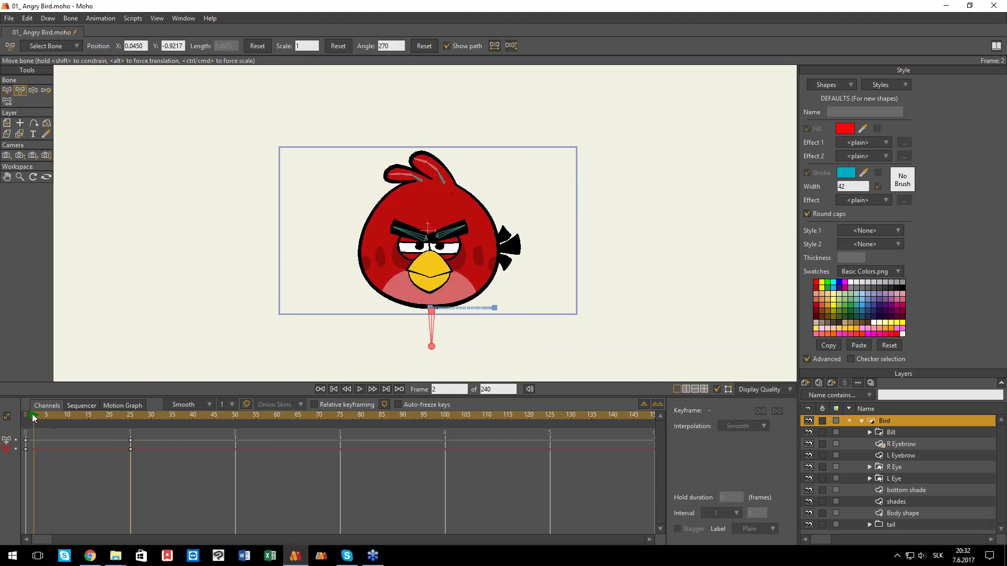
pyautogui.moveTo(434, 314); pyautogui.dragTo(366, 315)
# - Play the root bone's sideways movement from the start to check how the head feathers react
pyautogui.press('space')
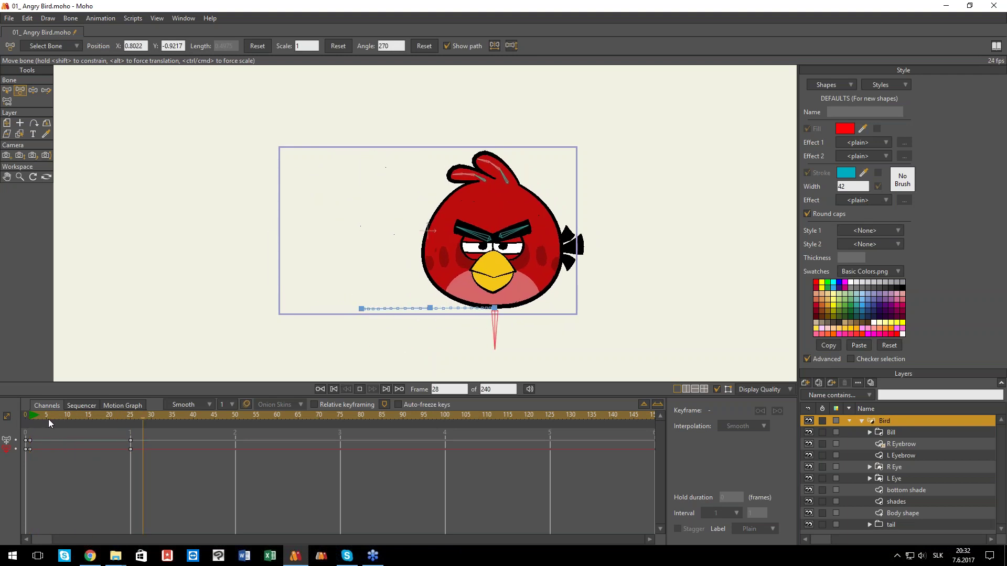
pyautogui.press('space')
pyautogui.moveTo(123, 417); pyautogui.dragTo(31, 423)
pyautogui.press('space')
pyautogui.press('space')
# - Raise the root bone at frame 11 so it travels in an arc, and play the jump to check the feather dynamics
pyautogui.moveTo(127, 418); pyautogui.dragTo(71, 420)
pyautogui.moveTo(421, 316); pyautogui.dragTo(419, 255)
pyautogui.press('space')
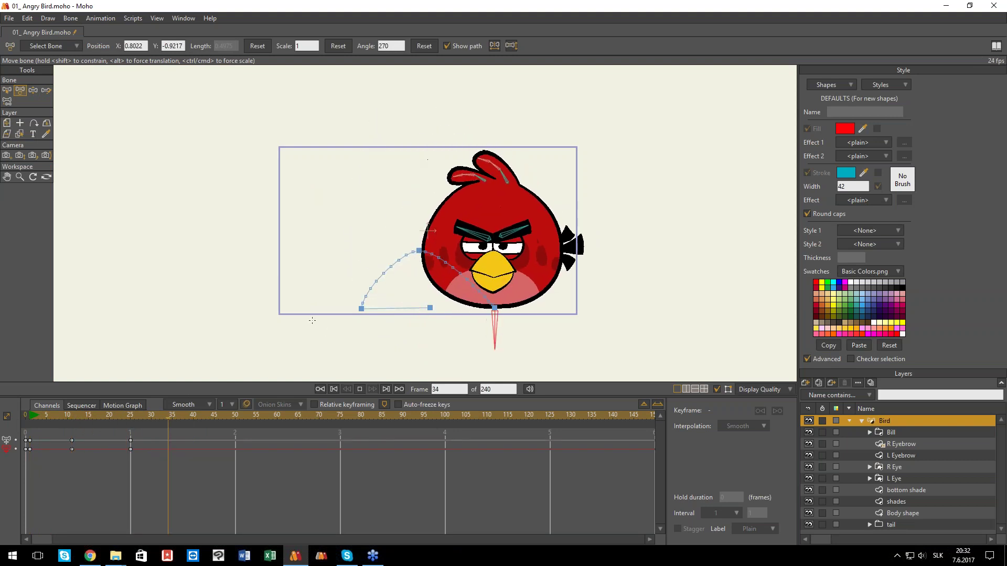
pyautogui.press('space')
pyautogui.moveTo(118, 420); pyautogui.dragTo(2, 429)
pyautogui.press('space')
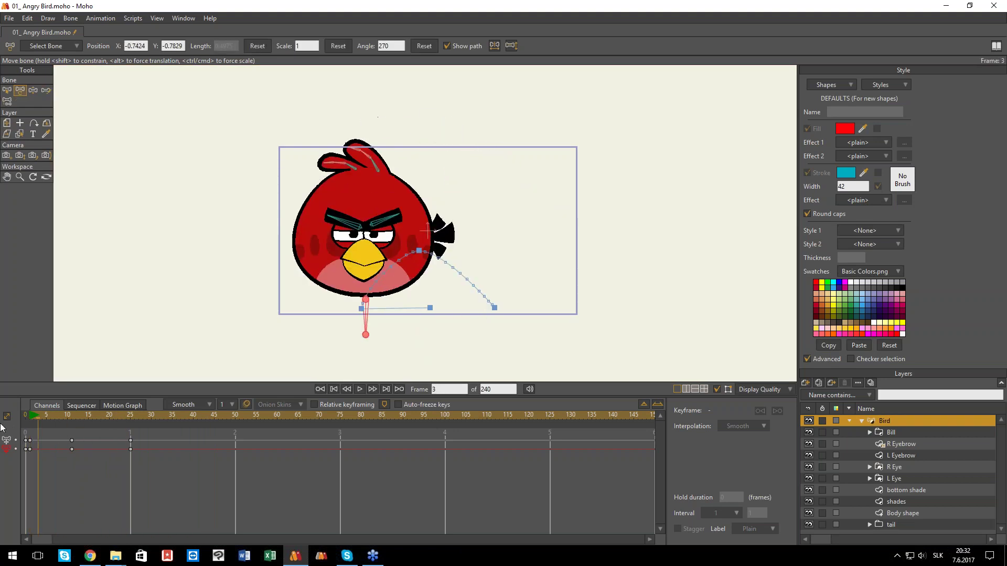
pyautogui.click(30, 433)
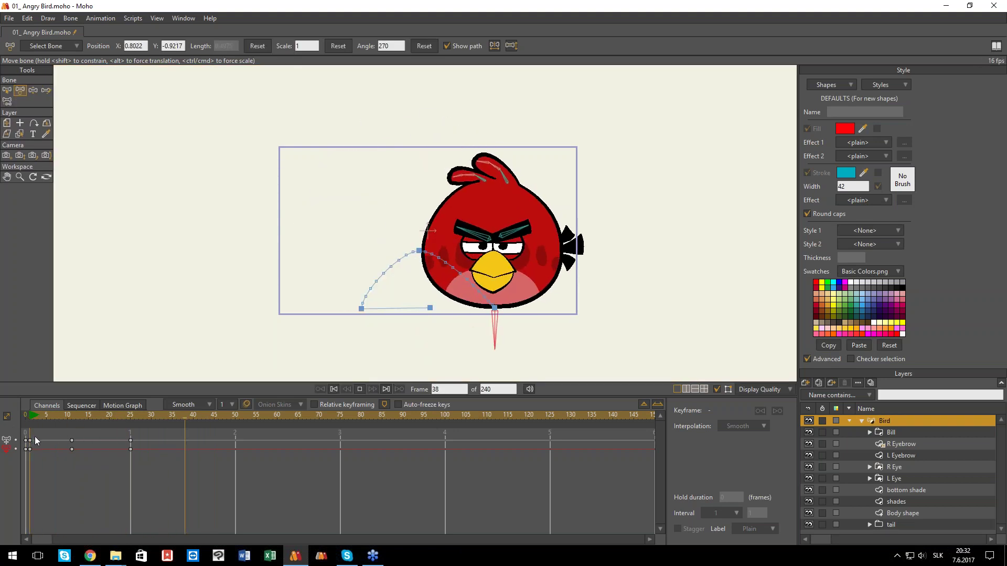
pyautogui.press('space')
# - Delete all the root bone's test keyframes from the timeline
pyautogui.moveTo(200, 474); pyautogui.dragTo(27, 440)
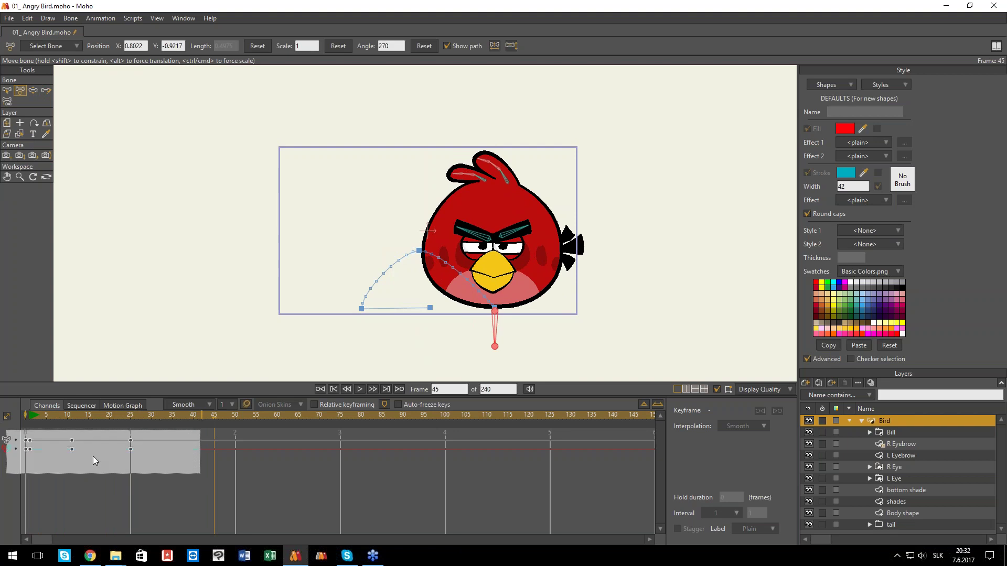
pyautogui.press('Delete')
pyautogui.moveTo(433, 271); pyautogui.dragTo(440, 283)
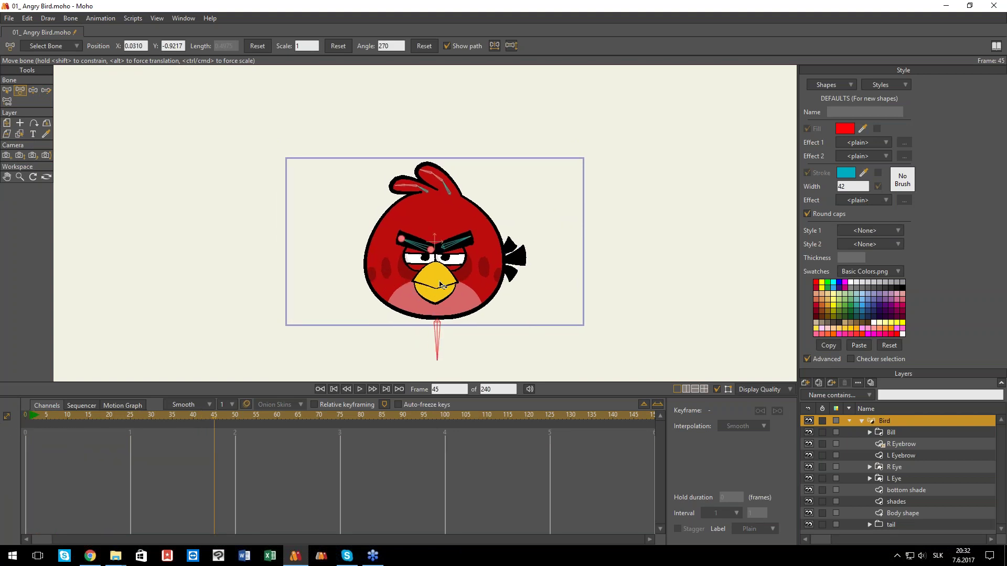
pyautogui.scroll(1, 441, 285)
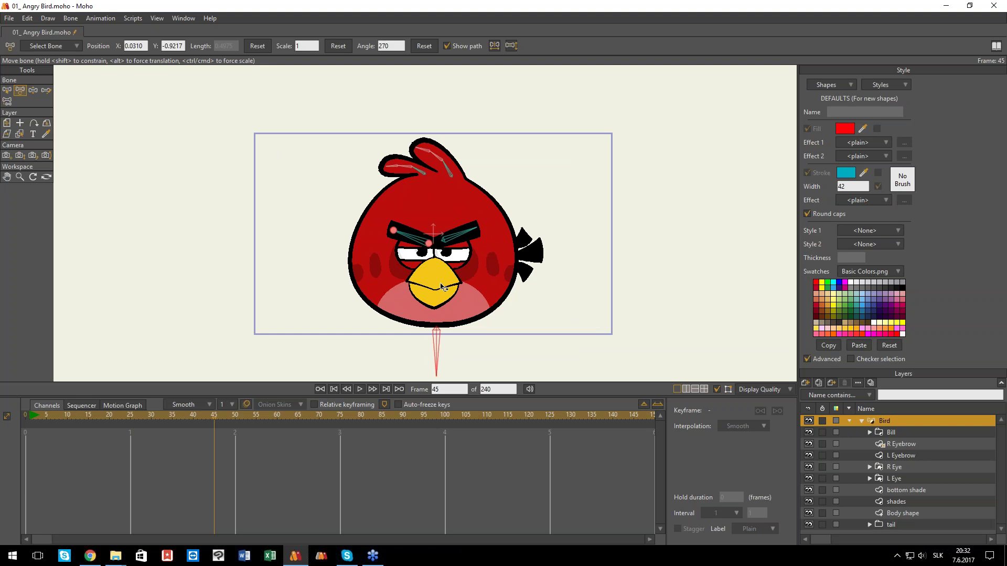
pyautogui.click(443, 242)
pyautogui.click(33, 91)
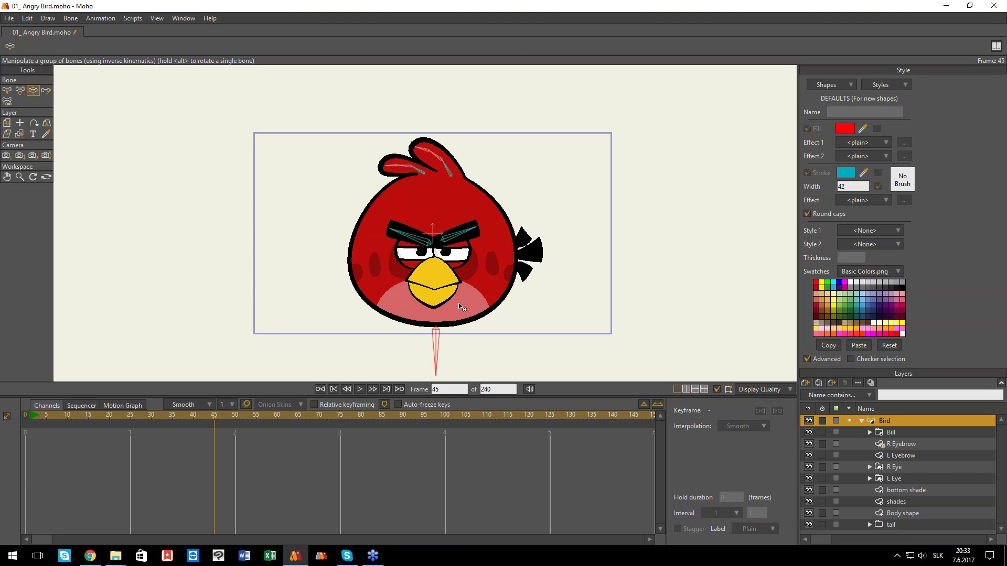
pyautogui.moveTo(459, 304); pyautogui.dragTo(457, 295)
pyautogui.press('z')
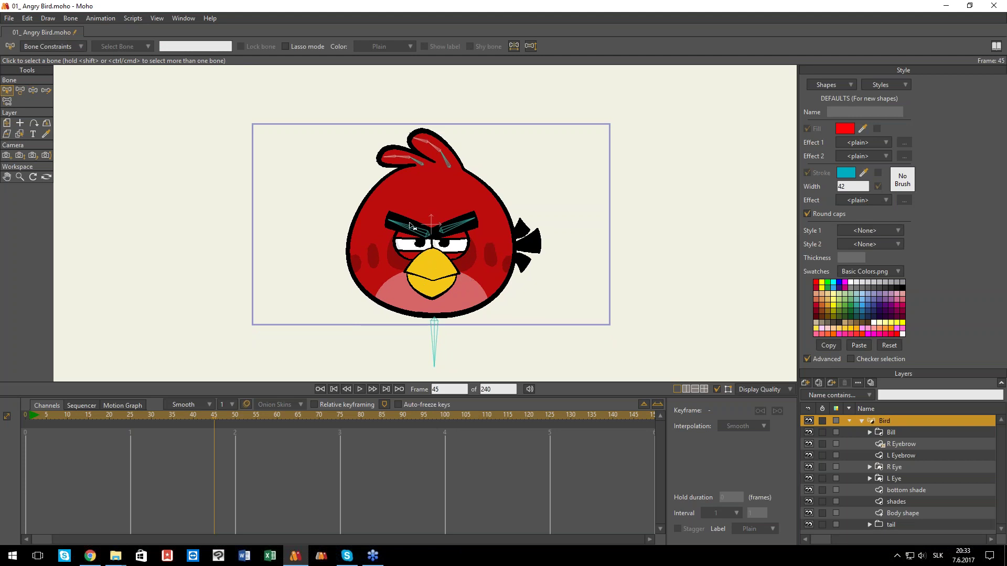
pyautogui.moveTo(457, 223); pyautogui.dragTo(468, 227)
pyautogui.moveTo(344, 239)
pyautogui.mouseDown()
pyautogui.moveTo(375, 241)
pyautogui.moveTo(335, 230)
pyautogui.mouseUp()
pyautogui.scroll(2, 359, 240)
pyautogui.moveTo(528, 334); pyautogui.dragTo(502, 309)
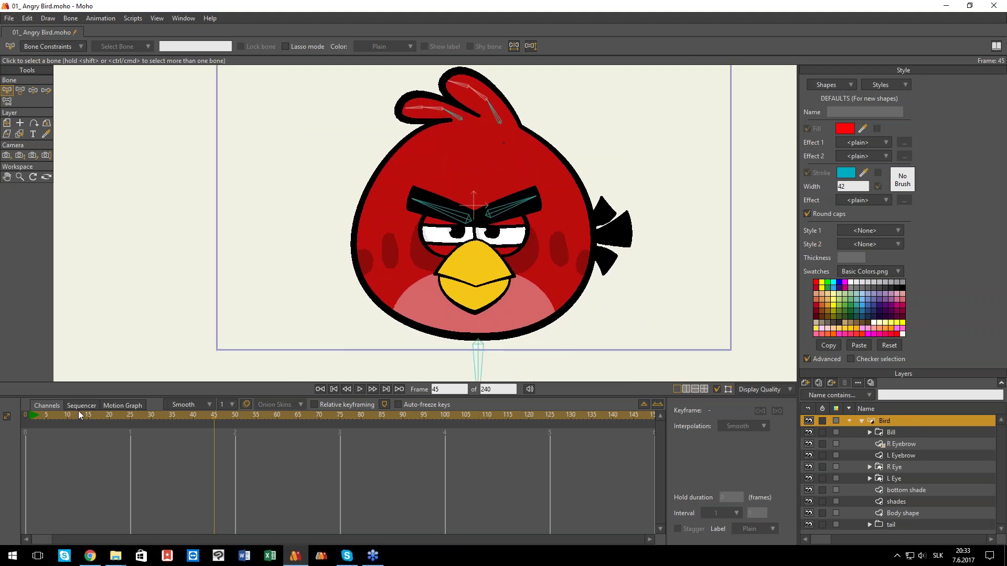
# - Add a short vertical bone beside the bird on its left side, unconnected to the body artwork, at frame 0
pyautogui.click(23, 416)
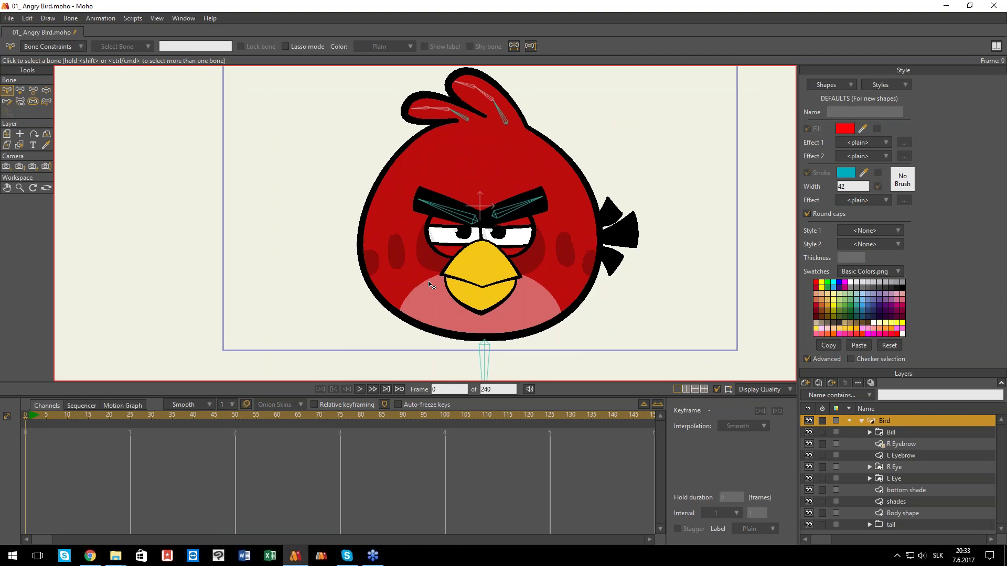
pyautogui.press('a')
pyautogui.moveTo(324, 216); pyautogui.dragTo(324, 219)
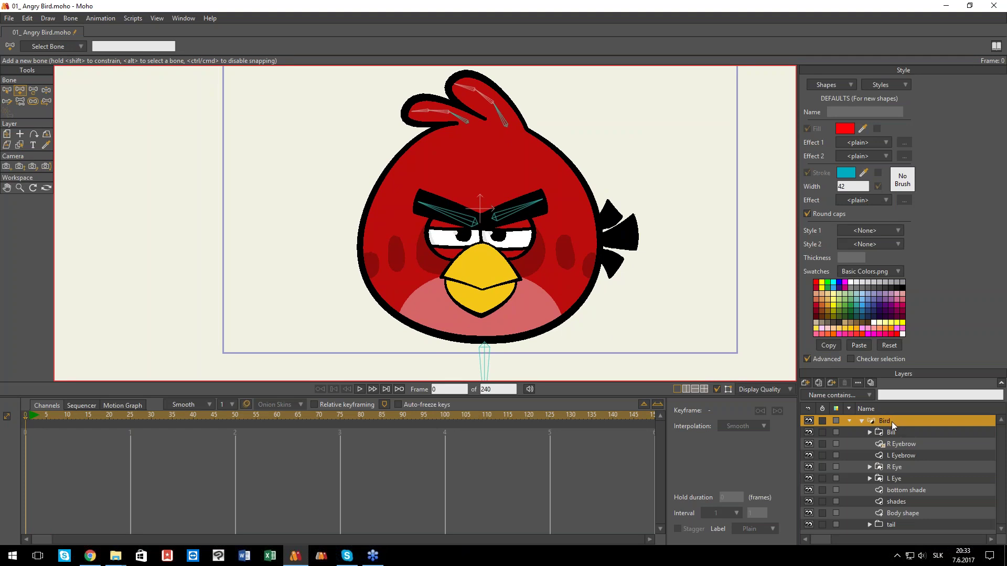
pyautogui.moveTo(326, 223)
pyautogui.mouseDown()
pyautogui.moveTo(331, 234)
pyautogui.moveTo(323, 190)
pyautogui.mouseUp()
pyautogui.scroll(-2, 379, 228)
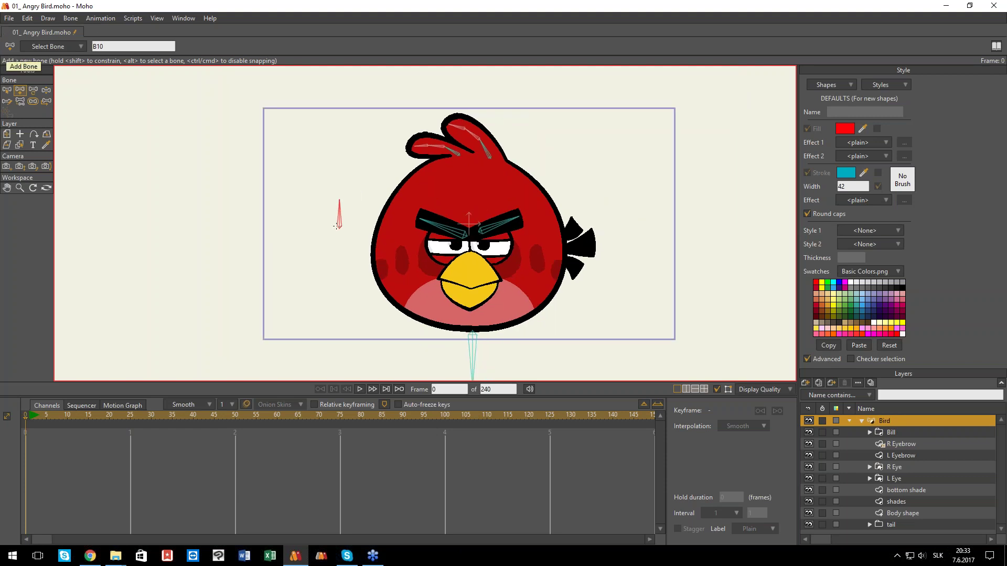
# - Make the new bone a smart bone dial named Blink with minimum angle 0, maximum angle 90 and a duration of 90 frames
pyautogui.click(71, 19)
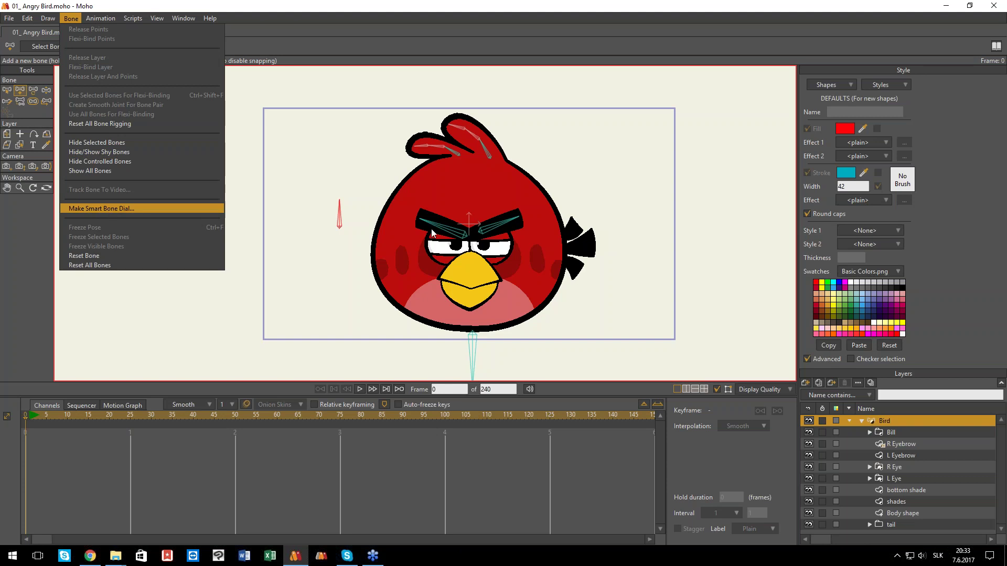
pyautogui.press('Return')
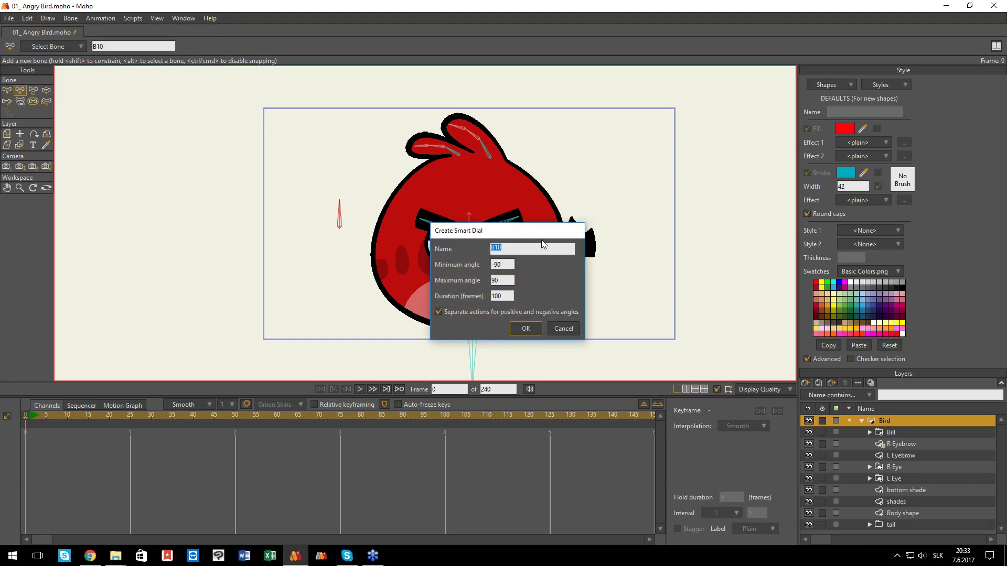
pyautogui.write('Blink')
pyautogui.press('Tab')
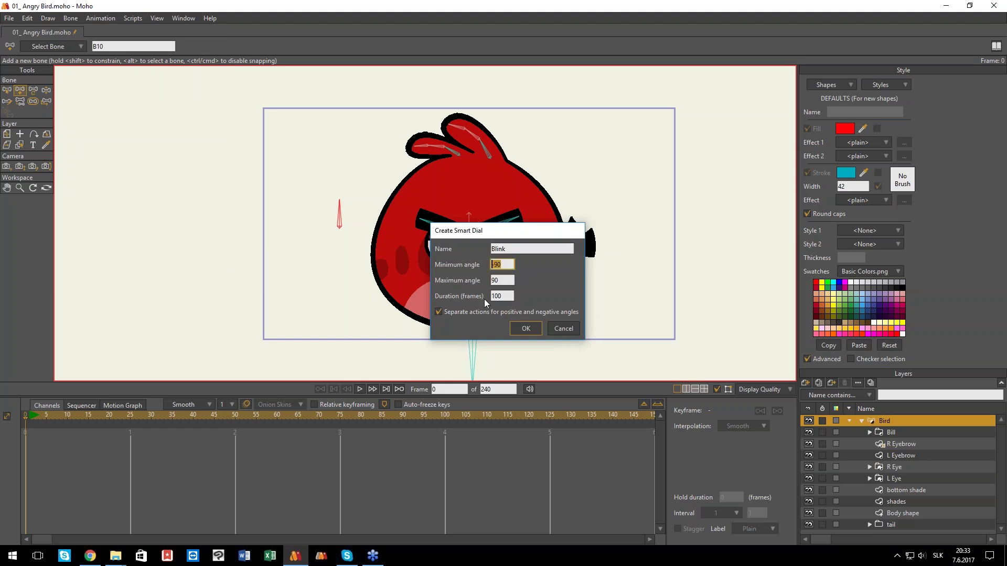
pyautogui.write('0')
pyautogui.press('Tab')
pyautogui.press('Tab')
pyautogui.write('90')
pyautogui.click(524, 327)
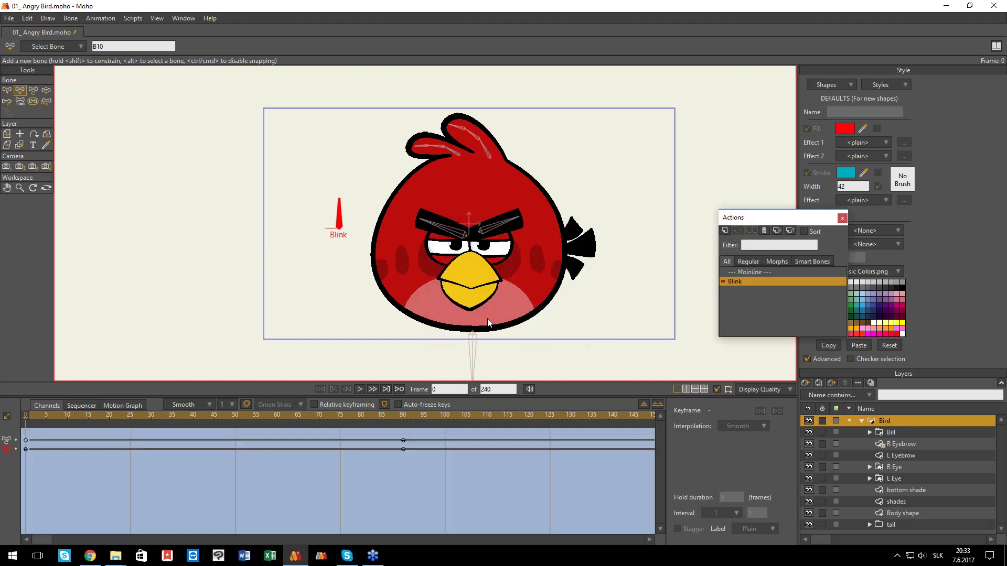
# - Scrub the mainline and the Blink action to compare them, and stop at frame 90 of the Blink action
pyautogui.moveTo(771, 220); pyautogui.dragTo(709, 193)
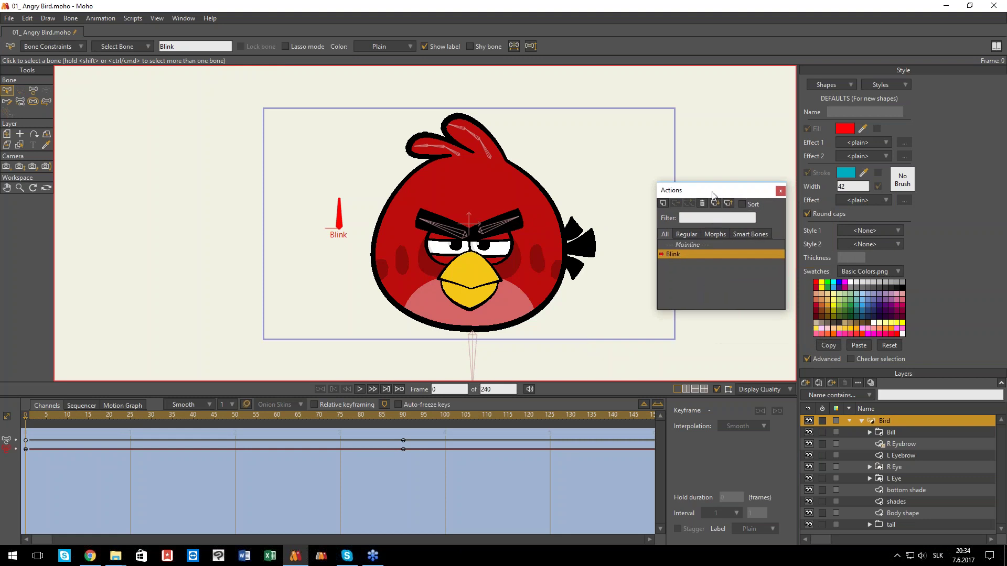
pyautogui.click(693, 244)
pyautogui.moveTo(110, 416); pyautogui.dragTo(25, 424)
pyautogui.click(676, 256)
pyautogui.moveTo(73, 416)
pyautogui.mouseDown()
pyautogui.moveTo(389, 414)
pyautogui.moveTo(40, 415)
pyautogui.moveTo(92, 417)
pyautogui.mouseUp()
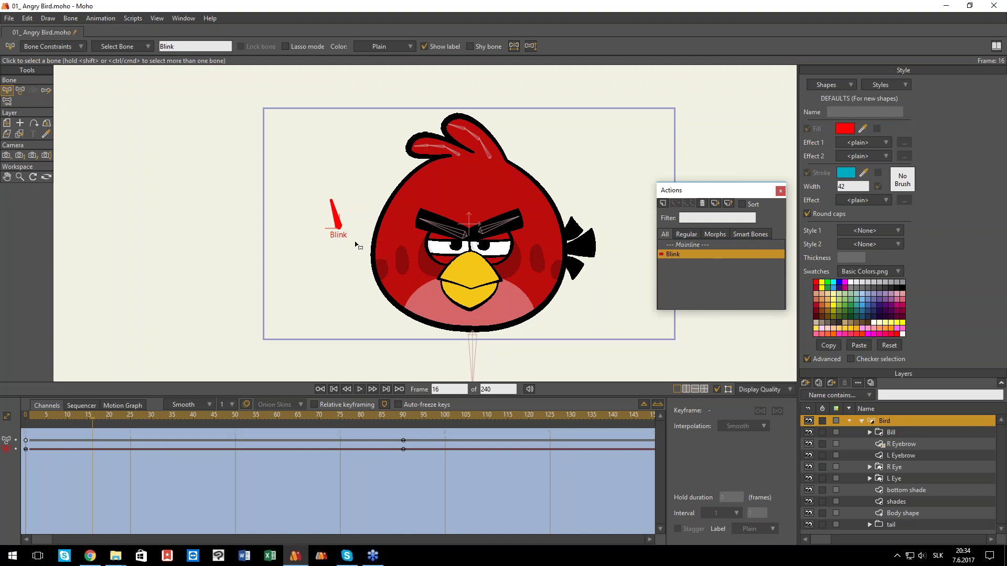
pyautogui.moveTo(192, 426); pyautogui.dragTo(405, 429)
pyautogui.moveTo(398, 420)
pyautogui.mouseDown()
pyautogui.moveTo(324, 417)
pyautogui.moveTo(403, 420)
pyautogui.mouseUp()
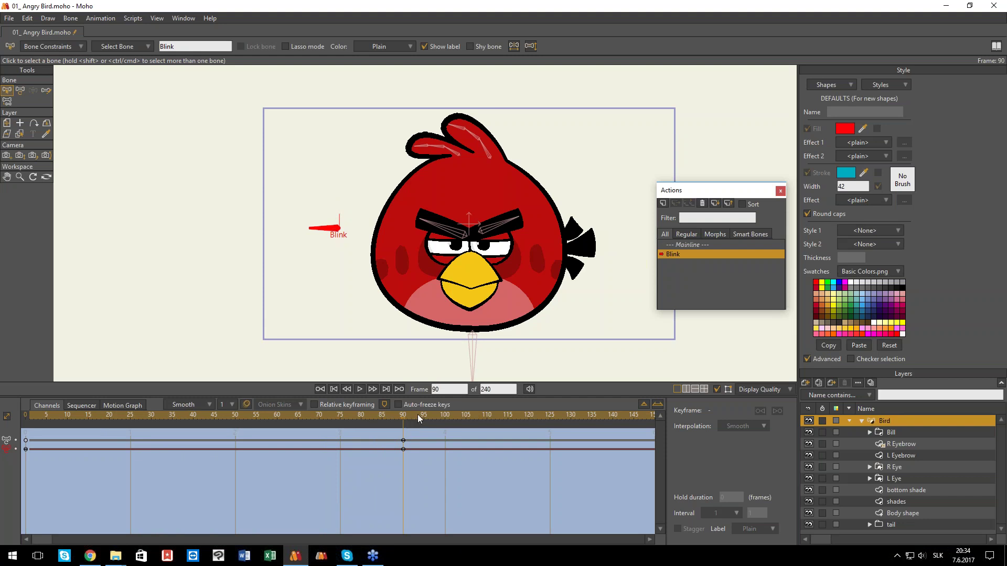
# - At frame 90 of the Blink action, lower the upper lid points of the L Eye layer's cover 3 to close that eye
pyautogui.scroll(3, 447, 246)
pyautogui.keyDown('ctrl'); pyautogui.keyDown('alt'); pyautogui.click(462, 258); pyautogui.keyUp('alt'); pyautogui.keyUp('ctrl')
pyautogui.press('g')
pyautogui.scroll(2, 447, 244)
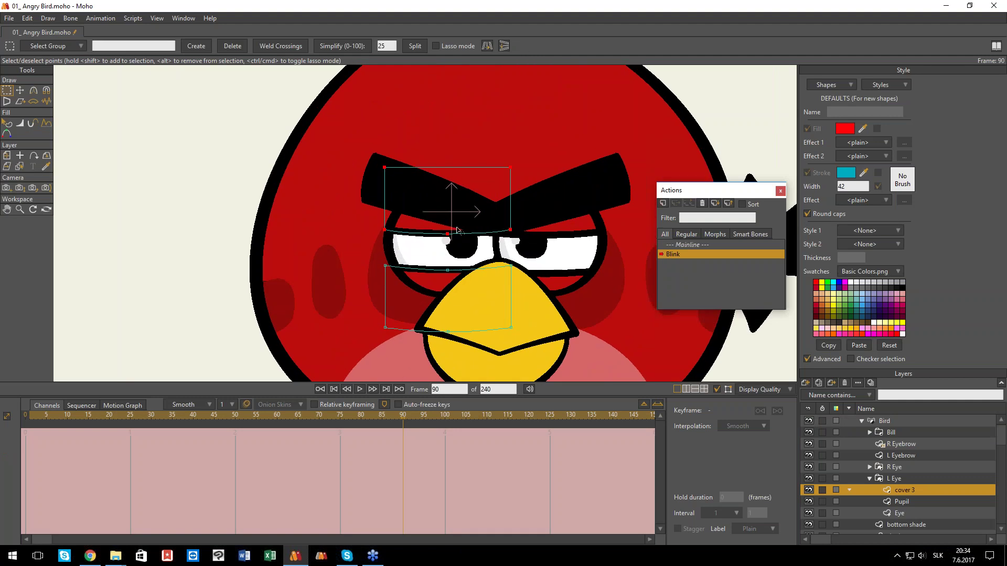
pyautogui.press('t')
pyautogui.moveTo(471, 216); pyautogui.dragTo(472, 246)
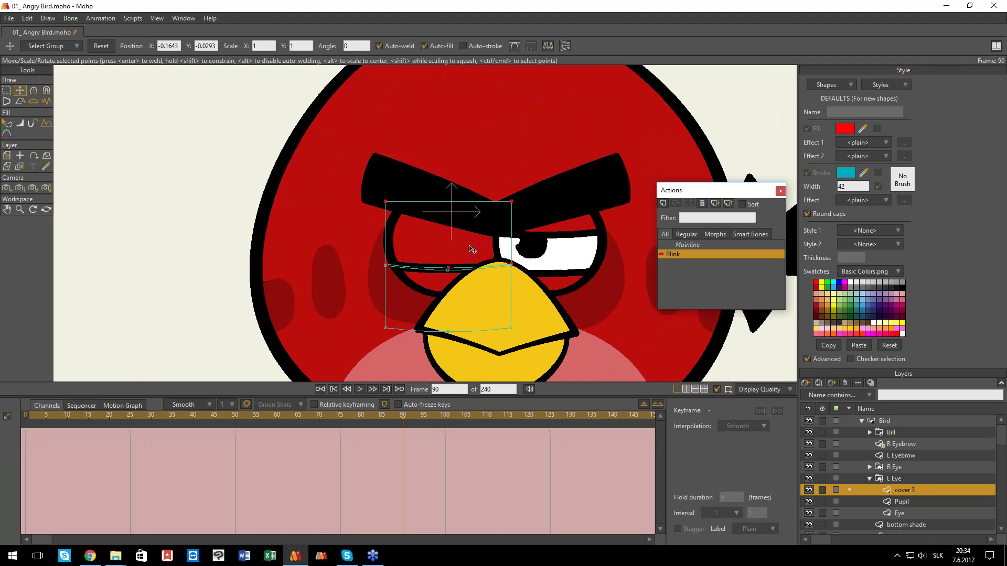
# - Close the other eye at frame 90 by lowering the upper lid points of cover 2 in the R Eye layer
pyautogui.keyDown('ctrl'); pyautogui.keyDown('alt'); pyautogui.click(581, 228); pyautogui.keyUp('alt'); pyautogui.keyUp('ctrl')
pyautogui.press('g')
pyautogui.click(569, 226)
pyautogui.press('t')
pyautogui.moveTo(569, 225); pyautogui.dragTo(570, 262)
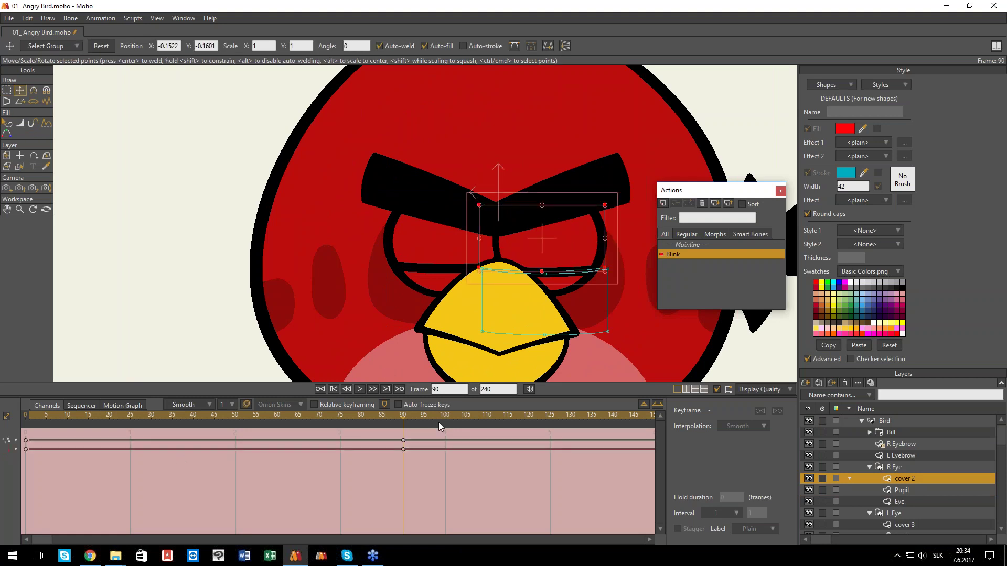
# - Fine-tune the upper lid points of cover 3 slightly downward at frame 90 of the Blink action
pyautogui.moveTo(407, 418); pyautogui.dragTo(402, 440)
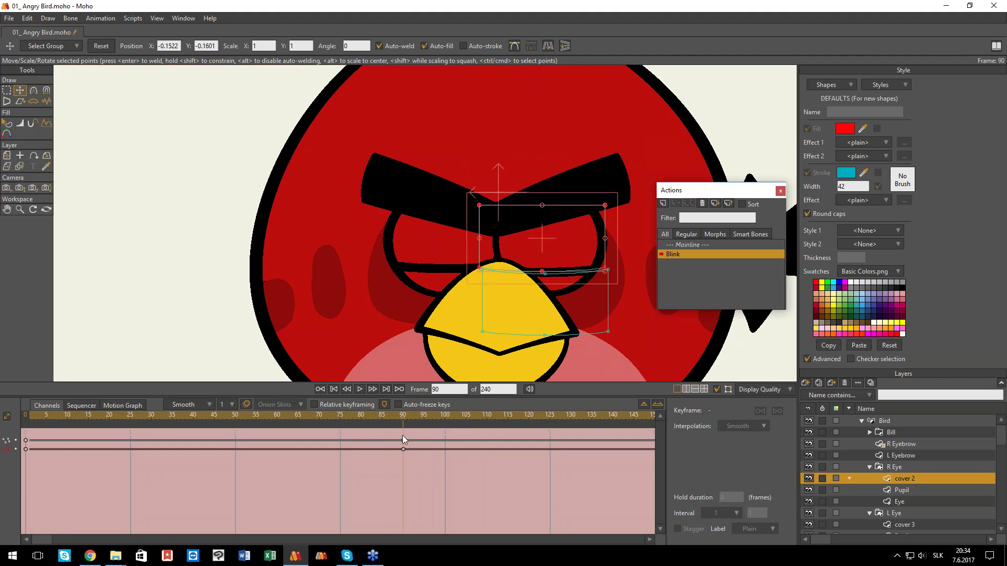
pyautogui.keyDown('ctrl'); pyautogui.keyDown('alt'); pyautogui.click(442, 250); pyautogui.keyUp('alt'); pyautogui.keyUp('ctrl')
pyautogui.moveTo(442, 250); pyautogui.dragTo(443, 252)
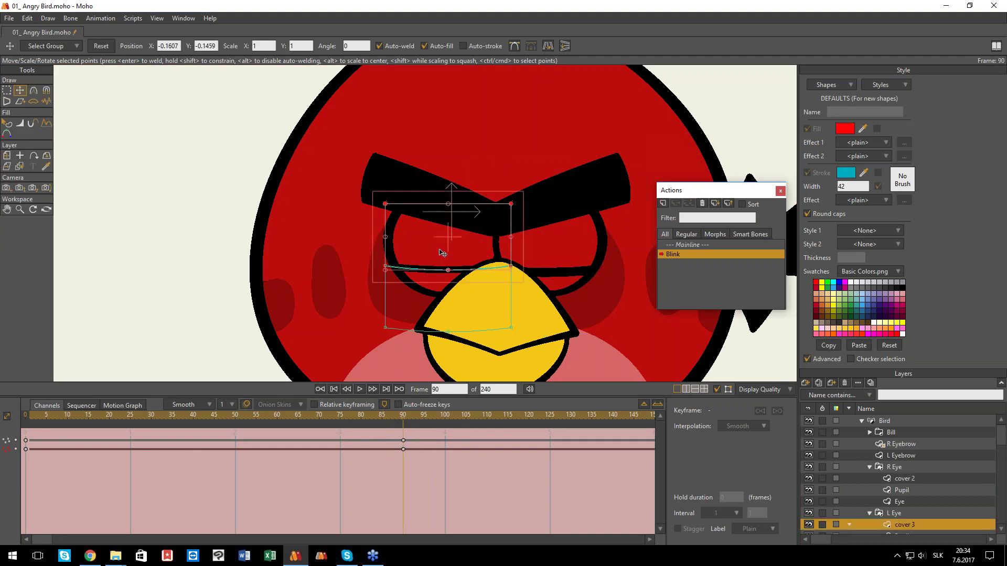
# - Return to the mainline, select the Bird layer, and test the blink by rotating the Blink bone with Manipulate Bones
pyautogui.doubleClick(696, 244)
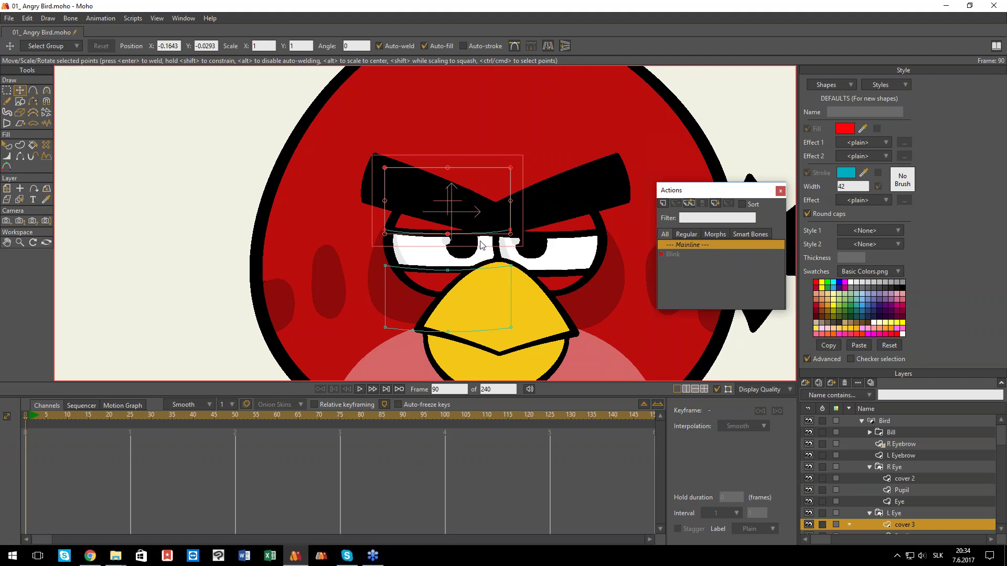
pyautogui.hotkey('ctrl', 'r')
pyautogui.click(899, 421)
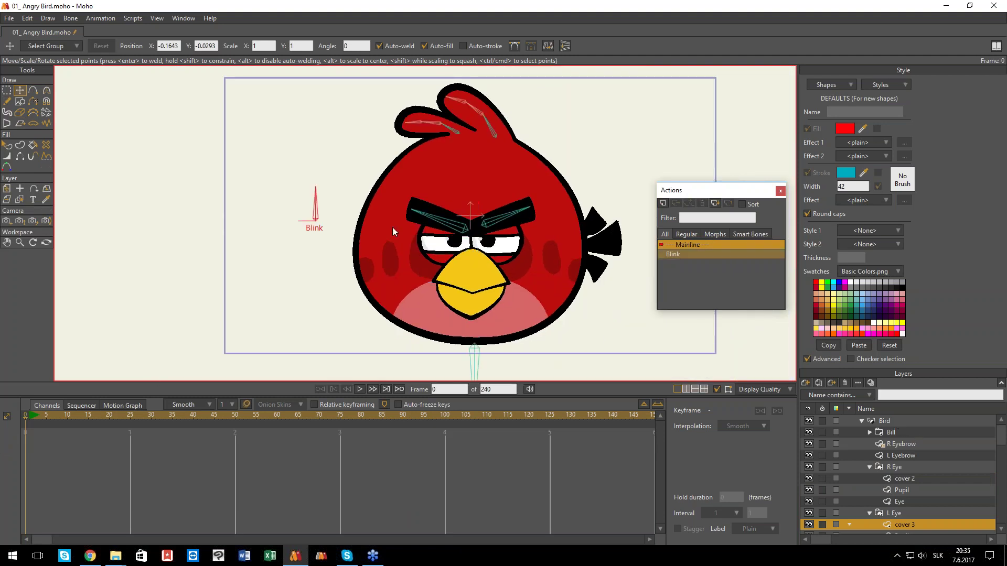
pyautogui.click(46, 90)
pyautogui.moveTo(315, 197); pyautogui.dragTo(353, 168)
pyautogui.scroll(-1, 450, 237)
pyautogui.scroll(2, 450, 237)
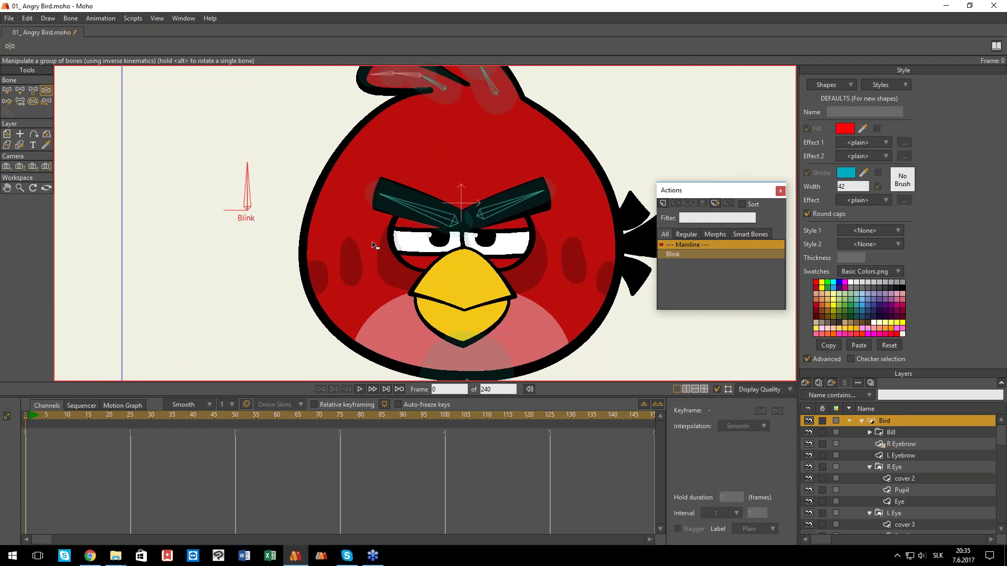
pyautogui.scroll(-2, 362, 215)
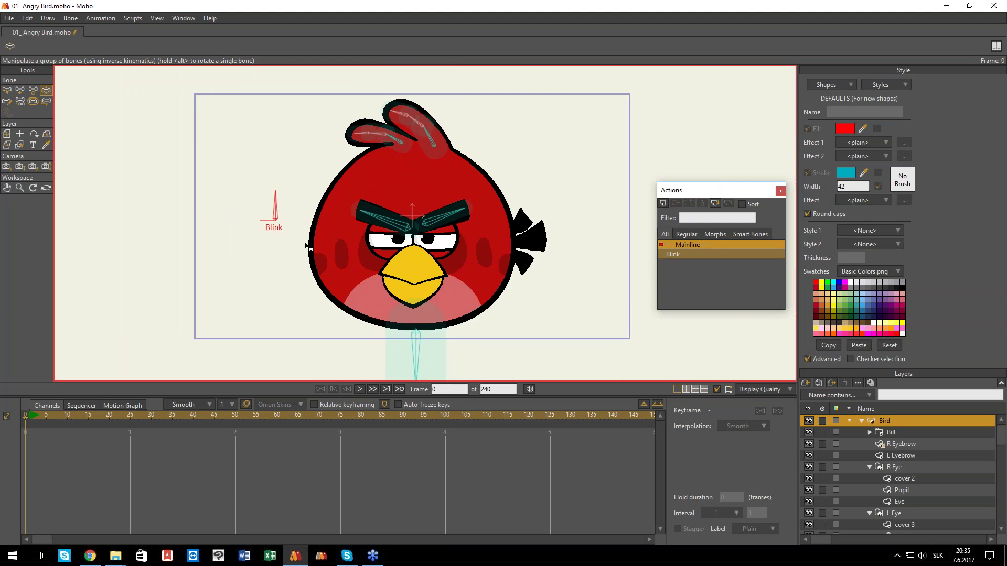
# - Keyframe a blink with Transform Bone: Blink bone upright at frame 75, rotated sideways at frame 88 and upright again at frame 95
pyautogui.moveTo(250, 418); pyautogui.dragTo(338, 420)
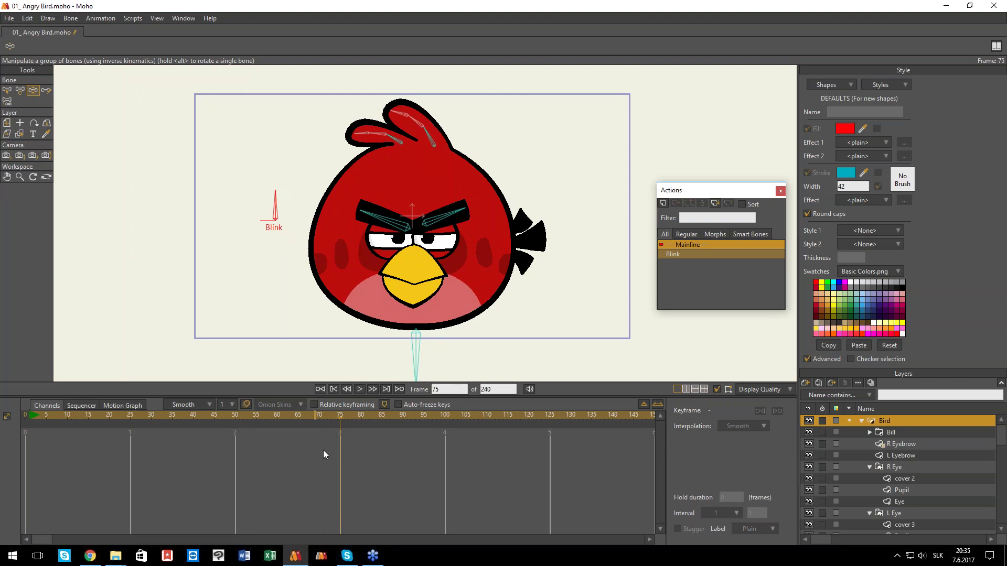
pyautogui.press('t')
pyautogui.click(275, 211)
pyautogui.moveTo(356, 419); pyautogui.dragTo(394, 418)
pyautogui.click(394, 418)
pyautogui.moveTo(277, 190)
pyautogui.mouseDown()
pyautogui.moveTo(246, 221)
pyautogui.moveTo(275, 192)
pyautogui.mouseUp()
pyautogui.click(422, 418)
pyautogui.click(424, 418)
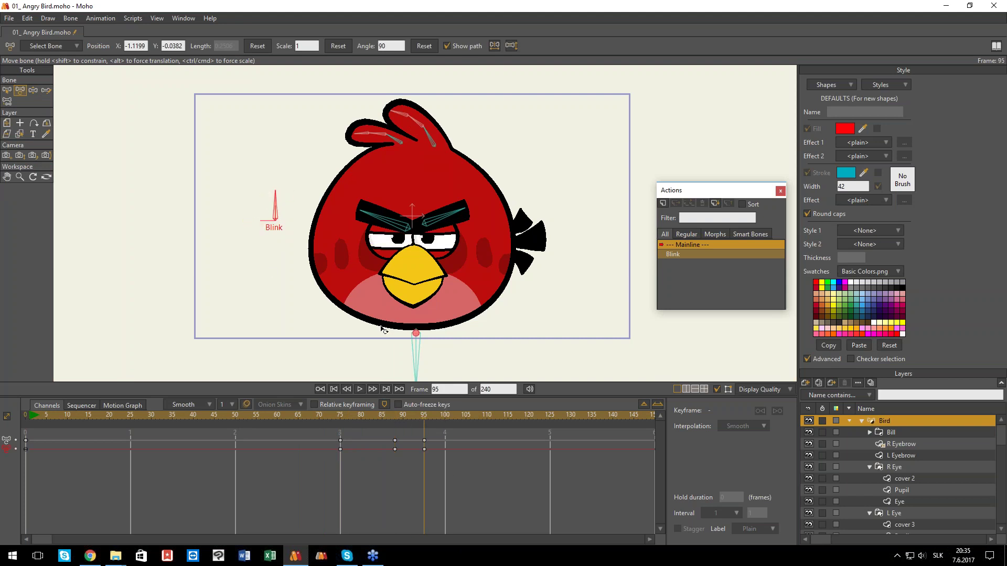
# - Compress the three Blink keyframes so they fall on frames 75, 85 and 91, and play the blink
pyautogui.moveTo(440, 477); pyautogui.dragTo(320, 431)
pyautogui.moveTo(425, 445)
pyautogui.mouseDown()
pyautogui.moveTo(379, 442)
pyautogui.moveTo(444, 443)
pyautogui.moveTo(409, 440)
pyautogui.mouseUp()
pyautogui.press('space')
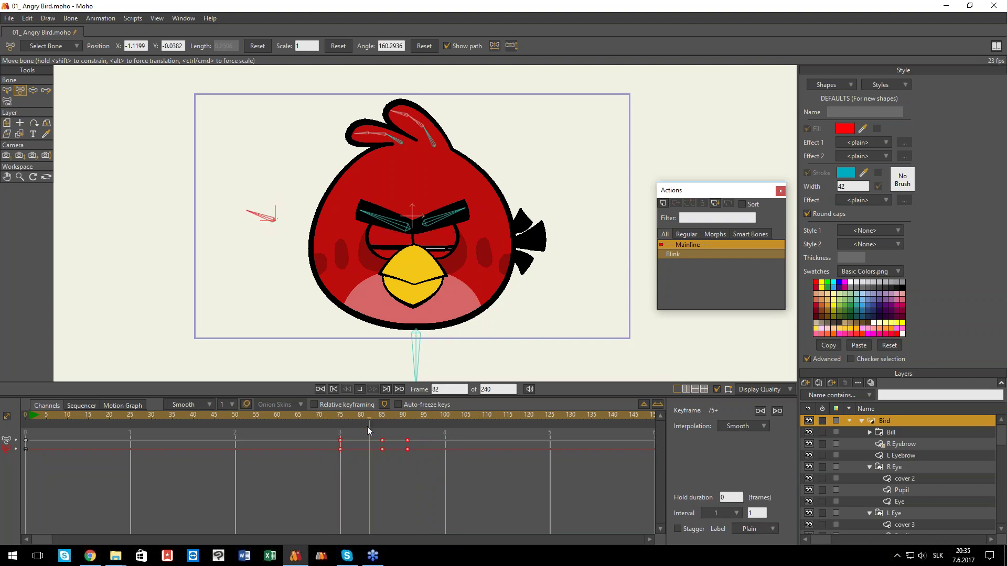
pyautogui.press('space')
# - Move the closed-eye keyframe to frame 81, give it a 5-frame hold, and scrub through the closing motion
pyautogui.click(385, 448)
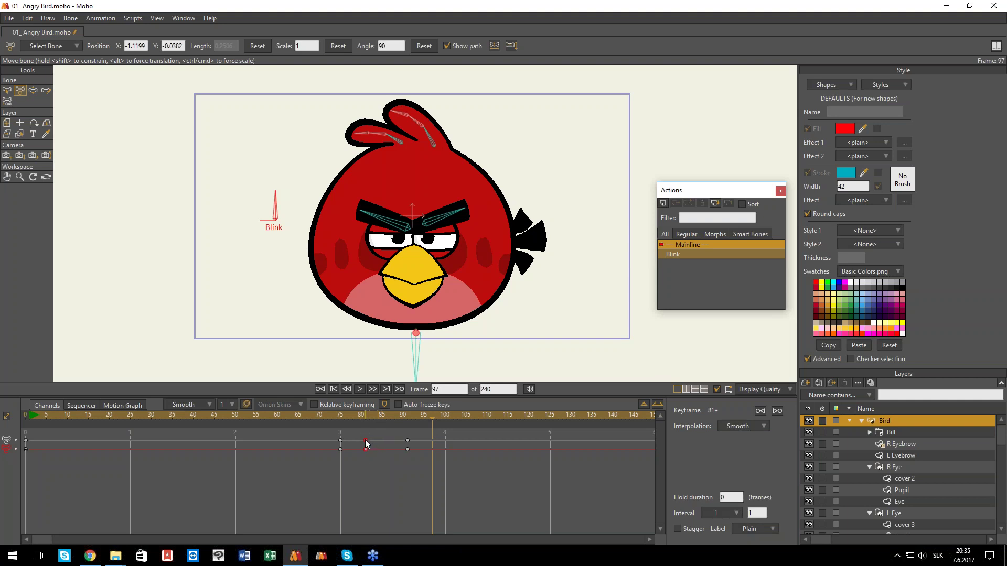
pyautogui.moveTo(368, 420); pyautogui.dragTo(344, 419)
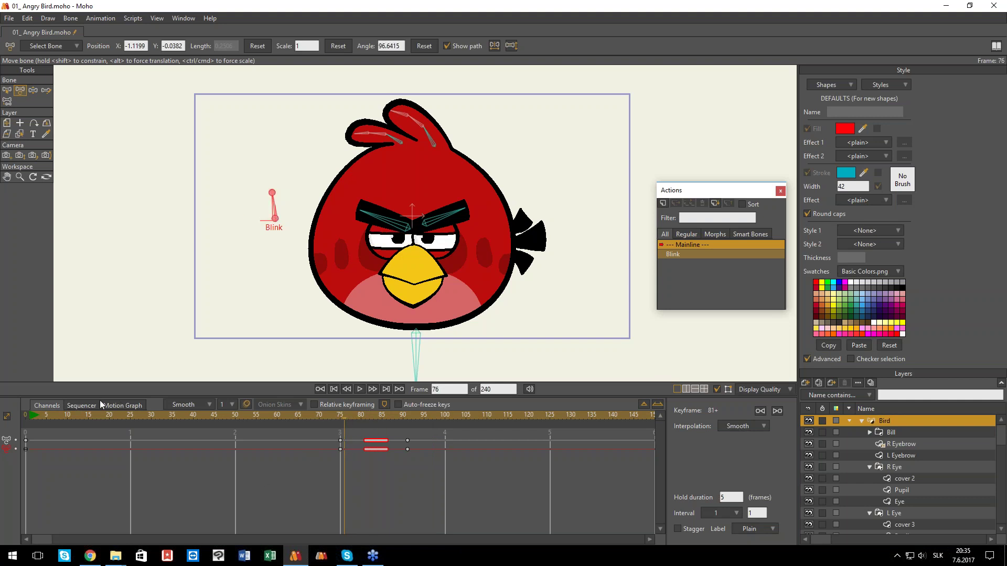
# - Inspect the Blink bone's curve in the motion graph and remove the hold from the frame 81 keyframe
pyautogui.click(129, 408)
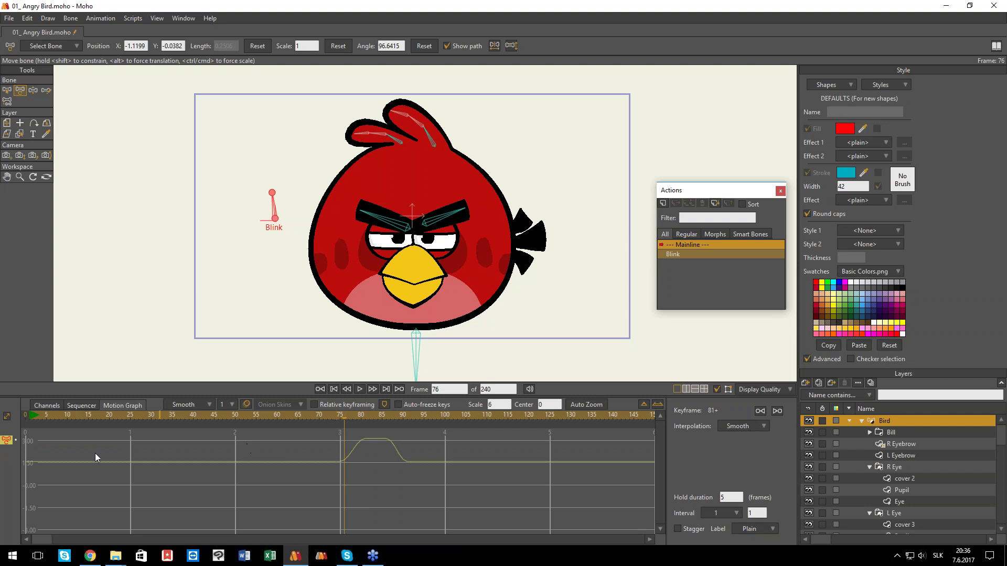
pyautogui.doubleClick(8, 441)
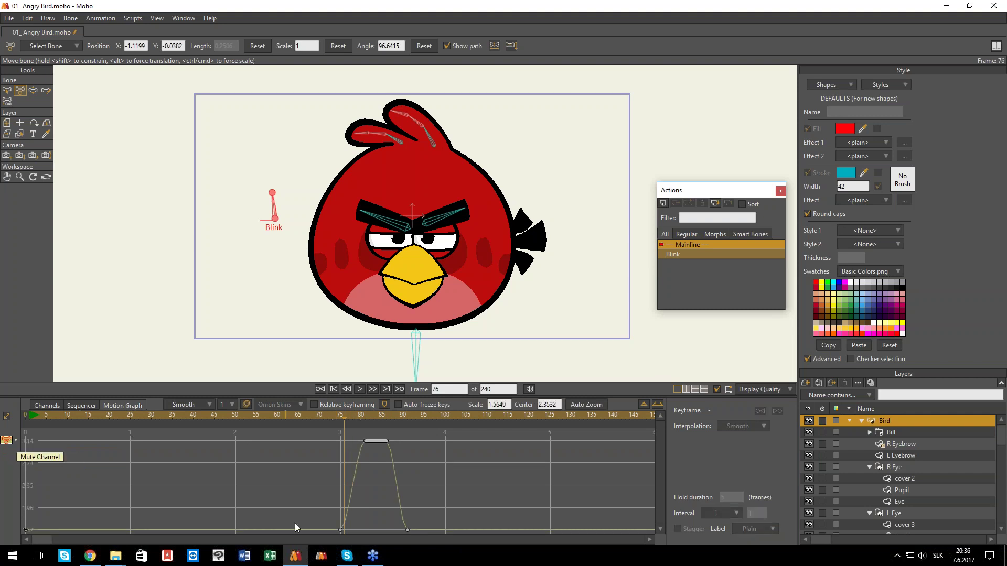
pyautogui.click(341, 529)
pyautogui.moveTo(360, 434); pyautogui.dragTo(337, 429)
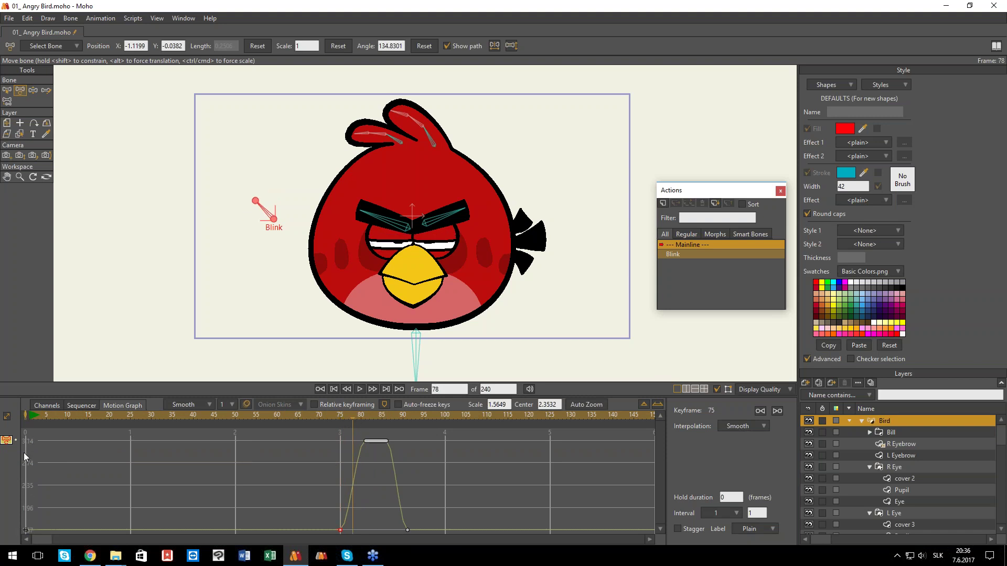
pyautogui.moveTo(373, 425); pyautogui.dragTo(329, 430)
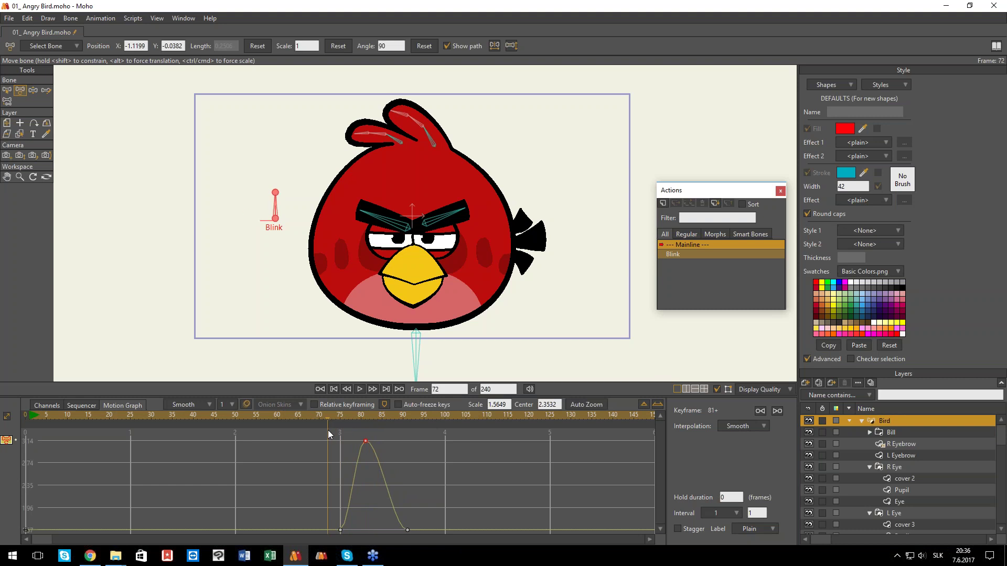
# - Try Step interpolation on the three blink keyframes in the motion graph and scrub through them
pyautogui.rightClick(341, 531)
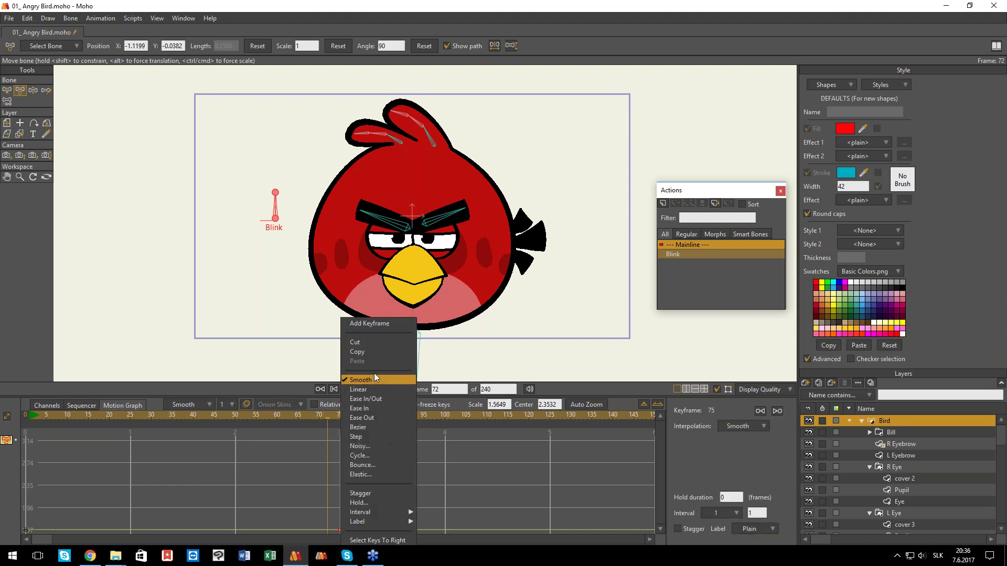
pyautogui.click(342, 417)
pyautogui.moveTo(342, 417); pyautogui.dragTo(390, 418)
pyautogui.moveTo(324, 448); pyautogui.dragTo(434, 535)
pyautogui.rightClick(368, 450)
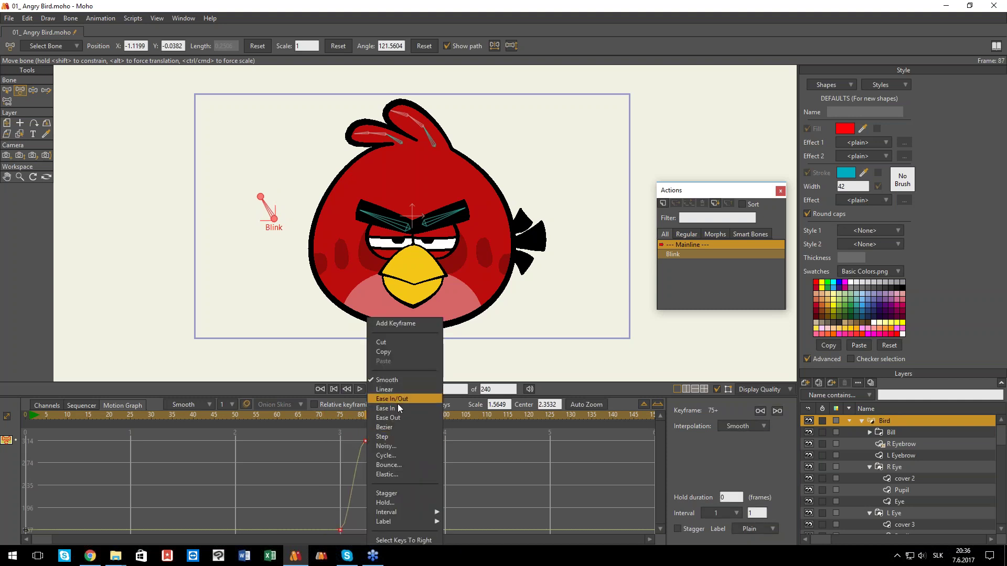
pyautogui.click(395, 436)
pyautogui.moveTo(344, 413); pyautogui.dragTo(339, 443)
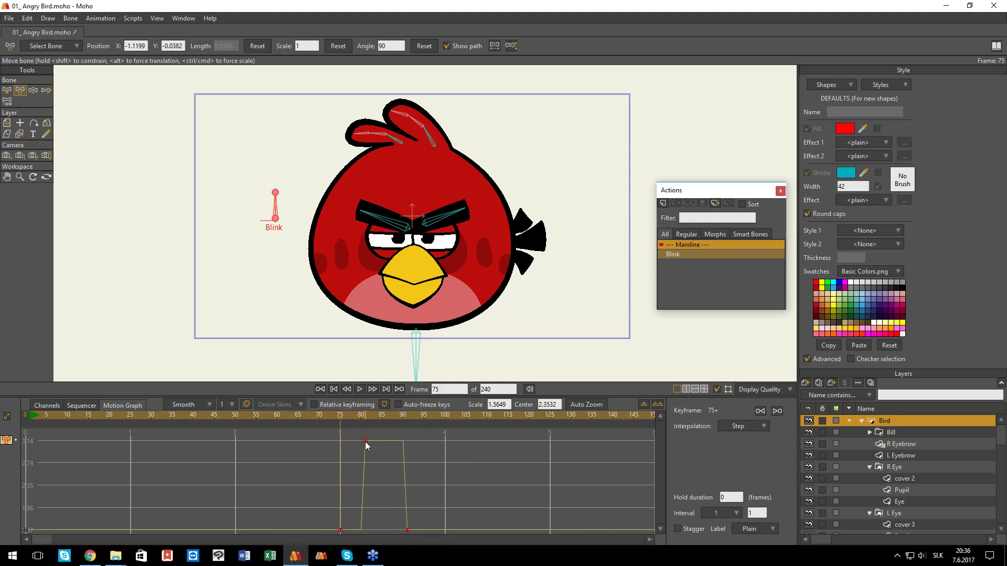
# - Try Linear interpolation on the three blink keyframes and scrub through the blink
pyautogui.rightClick(366, 441)
pyautogui.click(385, 391)
pyautogui.moveTo(354, 420); pyautogui.dragTo(403, 432)
# - Set the three blink keyframes to Bezier, reshape the handles into a rounded closing and opening curve, and return to the keyframe channels
pyautogui.rightClick(365, 444)
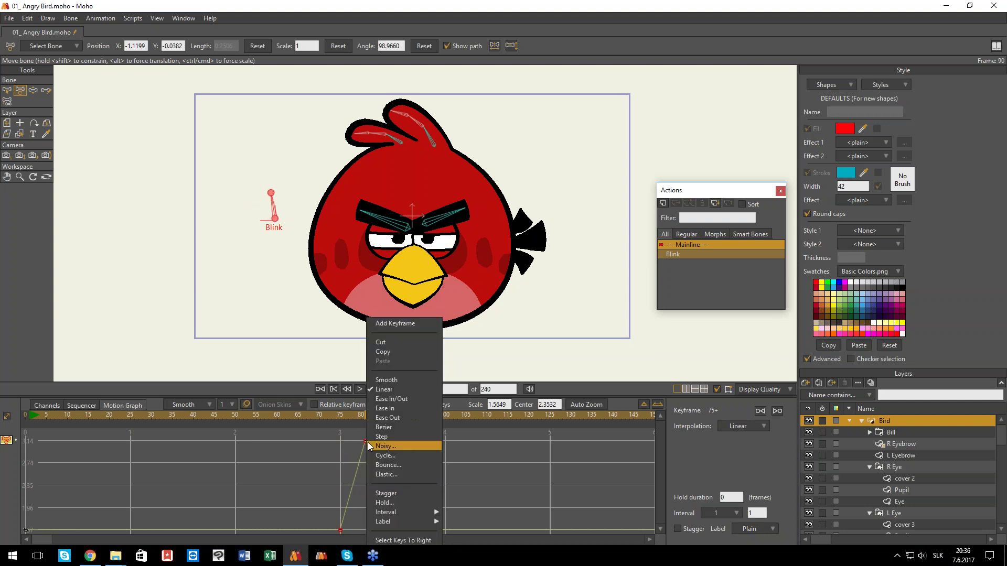
pyautogui.click(422, 446)
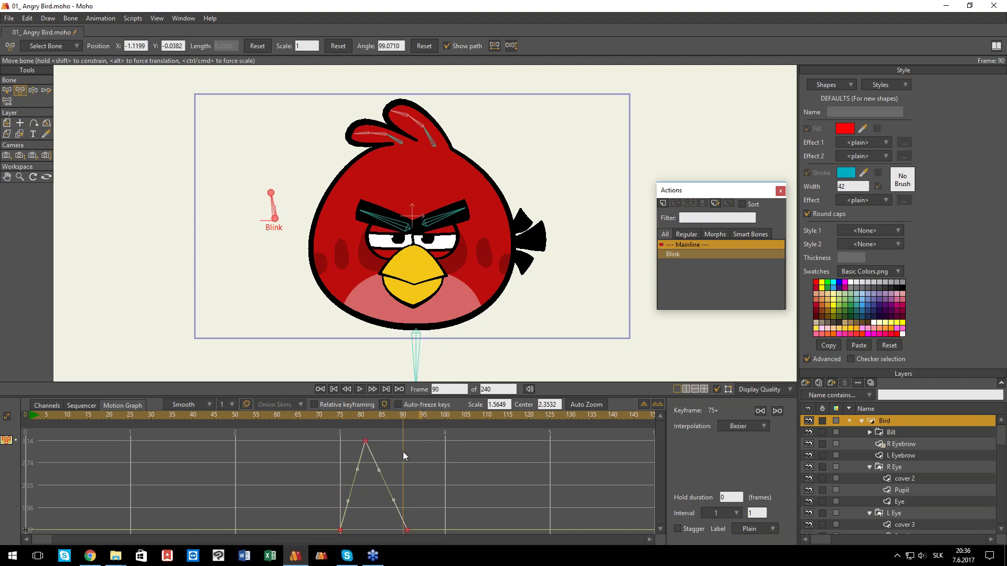
pyautogui.moveTo(356, 470); pyautogui.dragTo(342, 439)
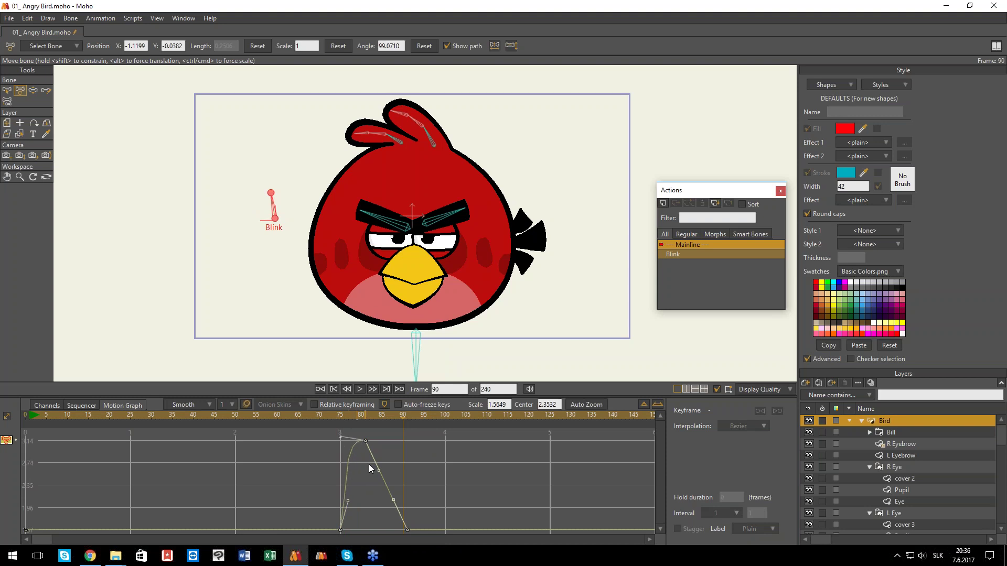
pyautogui.moveTo(380, 472); pyautogui.dragTo(409, 442)
pyautogui.moveTo(394, 499); pyautogui.dragTo(382, 522)
pyautogui.moveTo(334, 420); pyautogui.dragTo(218, 414)
pyautogui.click(52, 408)
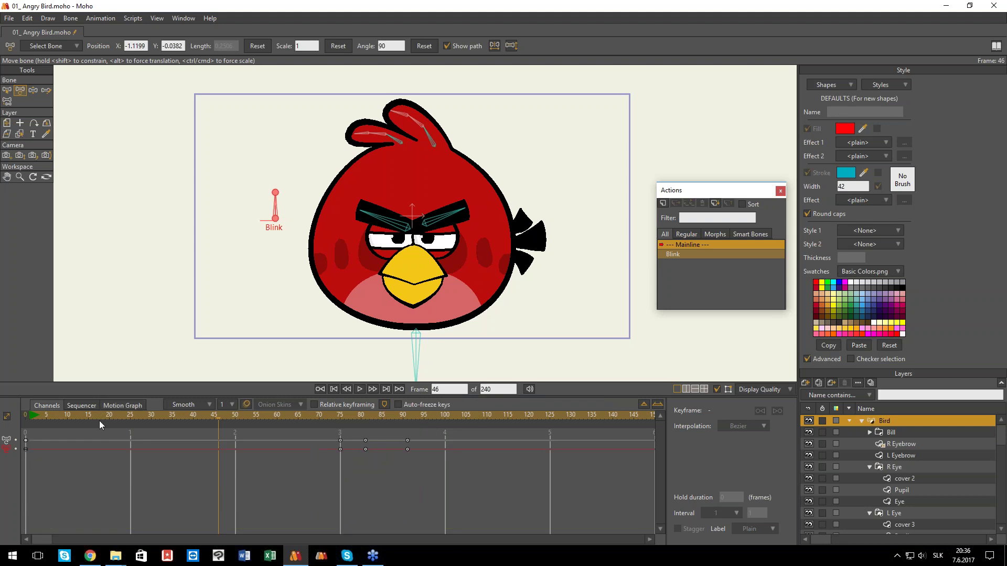
# - Examine the Bird layer's duration bar in the sequencer and return to the keyframe channels
pyautogui.click(87, 407)
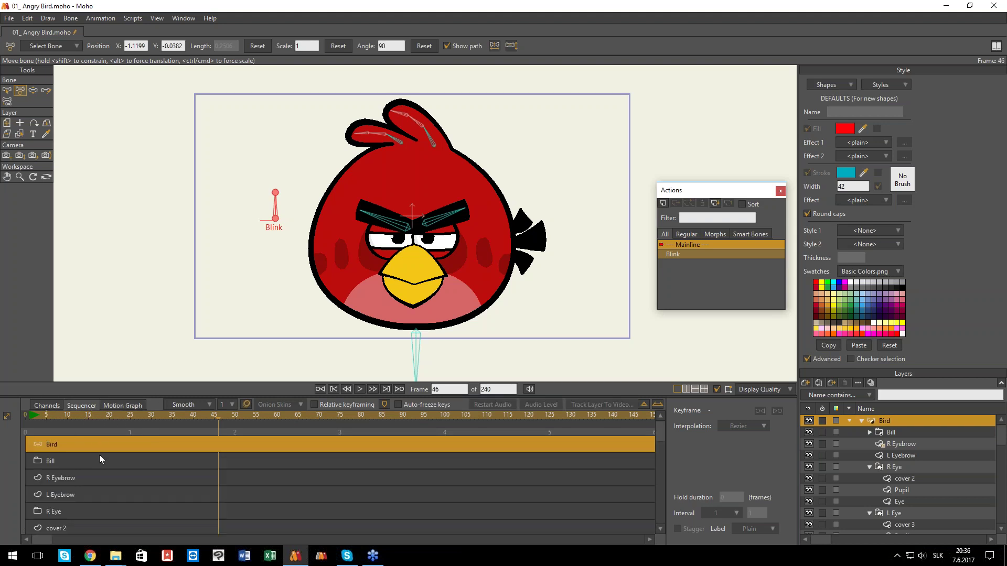
pyautogui.moveTo(383, 421); pyautogui.dragTo(220, 428)
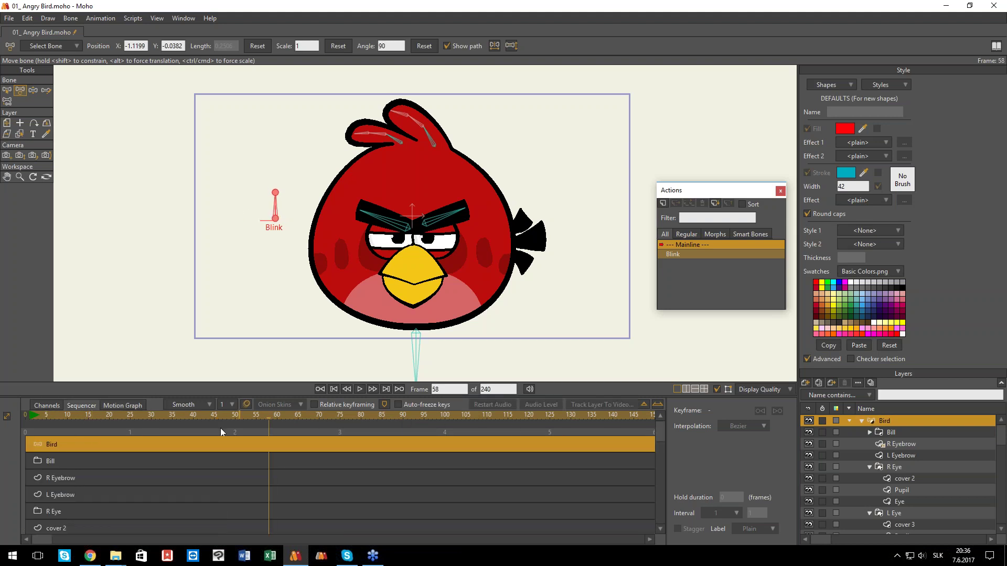
pyautogui.click(48, 405)
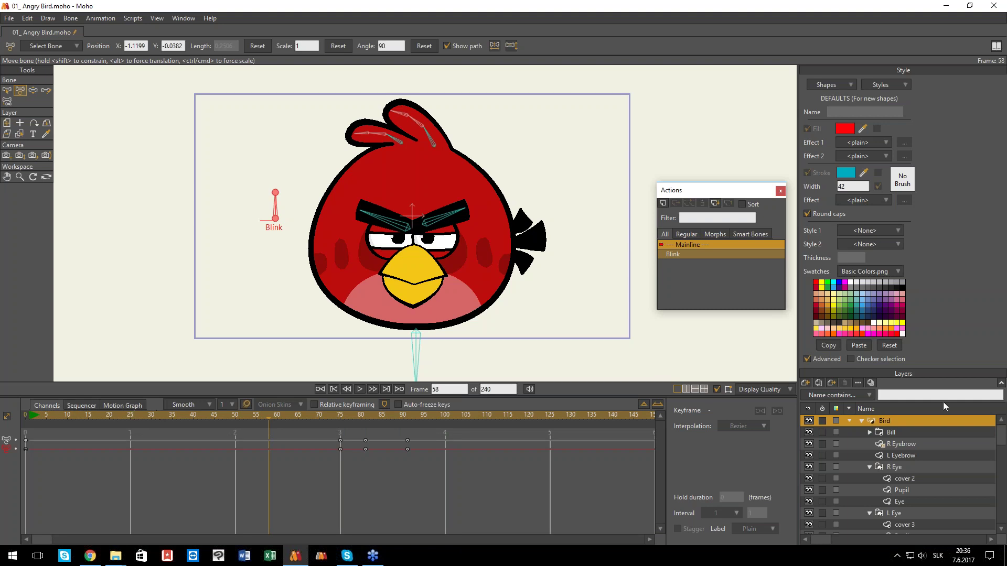
# - Make the Bird layer invisible from frame 97 onward by changing its visibility in the layer settings
pyautogui.moveTo(254, 417); pyautogui.dragTo(127, 423)
pyautogui.moveTo(424, 416); pyautogui.dragTo(433, 416)
pyautogui.doubleClick(890, 421)
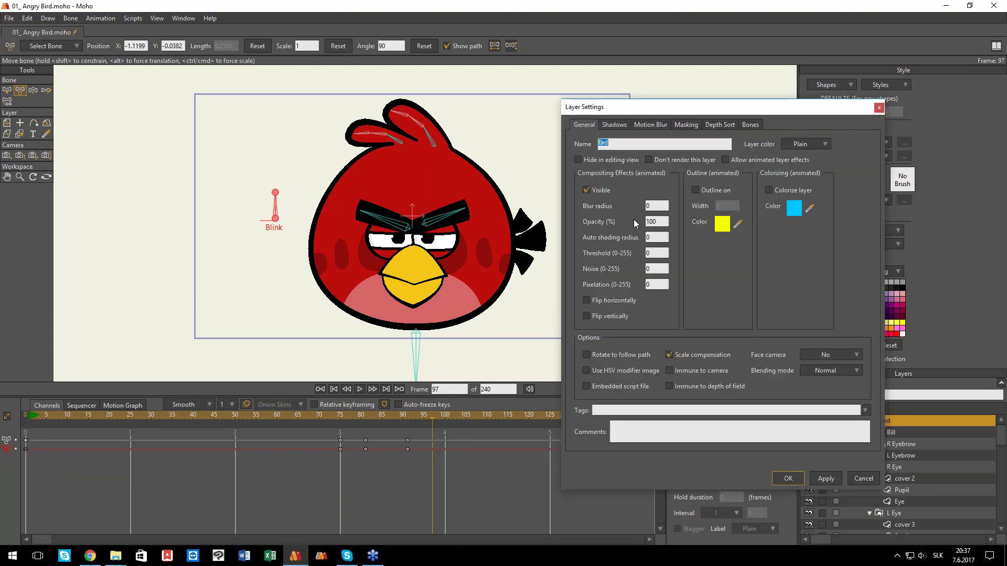
pyautogui.click(587, 191)
pyautogui.click(825, 479)
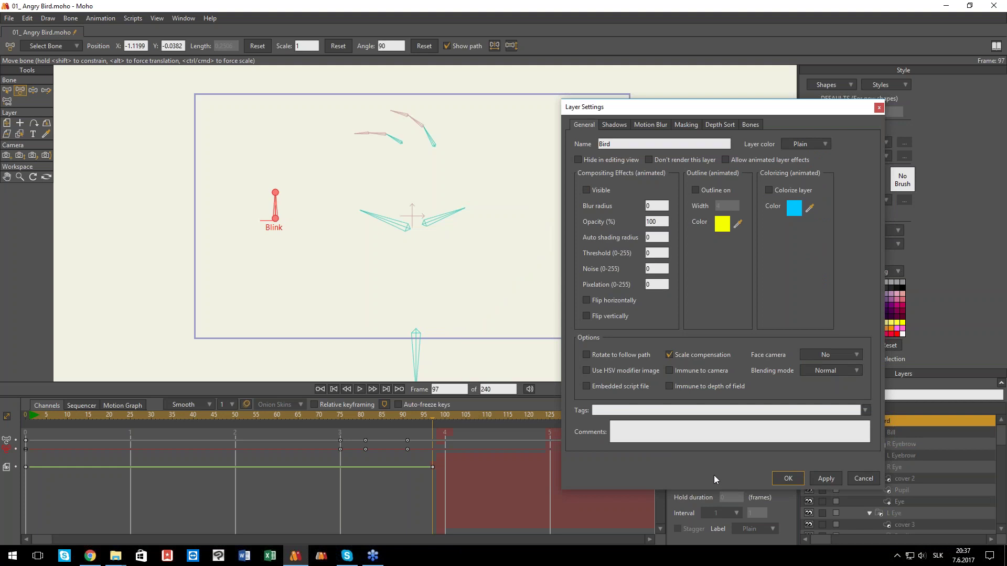
pyautogui.click(797, 480)
# - Scrub across the visibility change at frame 97 and inspect the Bird layer's bar in the sequencer, ending in the keyframe channels
pyautogui.moveTo(434, 418)
pyautogui.mouseDown()
pyautogui.moveTo(395, 420)
pyautogui.moveTo(426, 428)
pyautogui.mouseUp()
pyautogui.click(440, 427)
pyautogui.click(131, 407)
pyautogui.click(90, 408)
pyautogui.moveTo(435, 415); pyautogui.dragTo(392, 449)
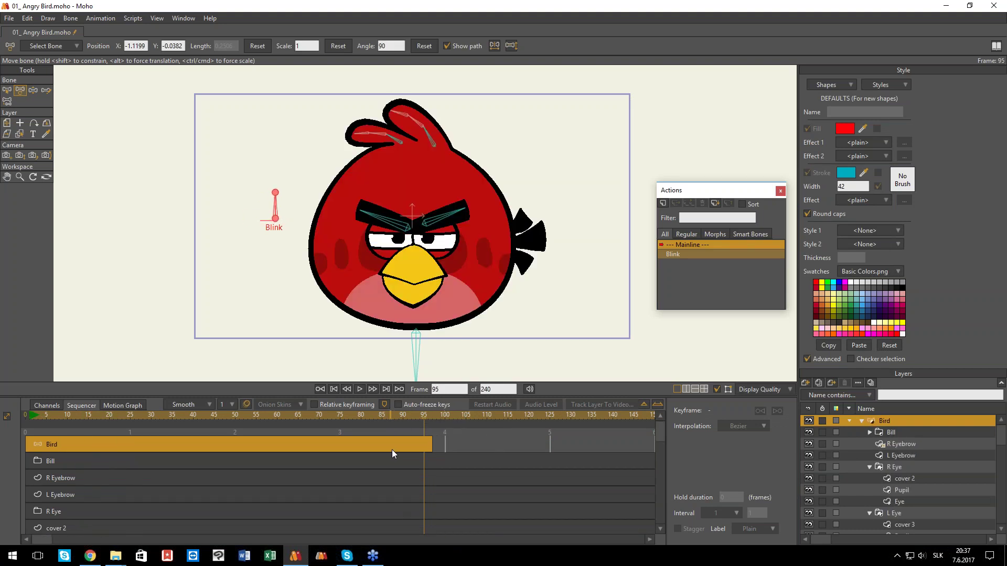
pyautogui.moveTo(487, 420); pyautogui.dragTo(416, 419)
pyautogui.click(47, 405)
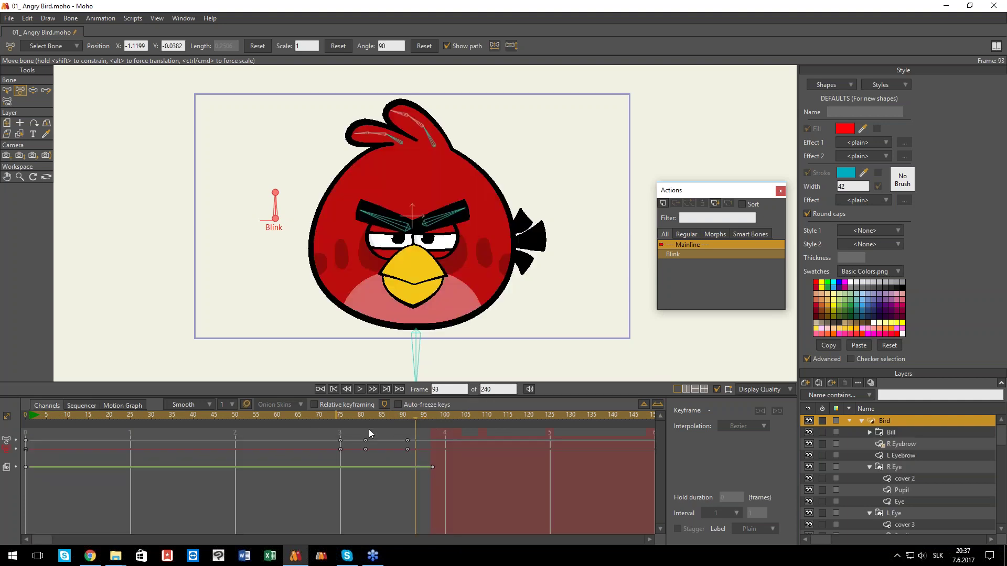
# - Delete the Bird layer's visibility keyframe at frame 97
pyautogui.moveTo(354, 417)
pyautogui.mouseDown()
pyautogui.moveTo(373, 416)
pyautogui.moveTo(356, 417)
pyautogui.mouseUp()
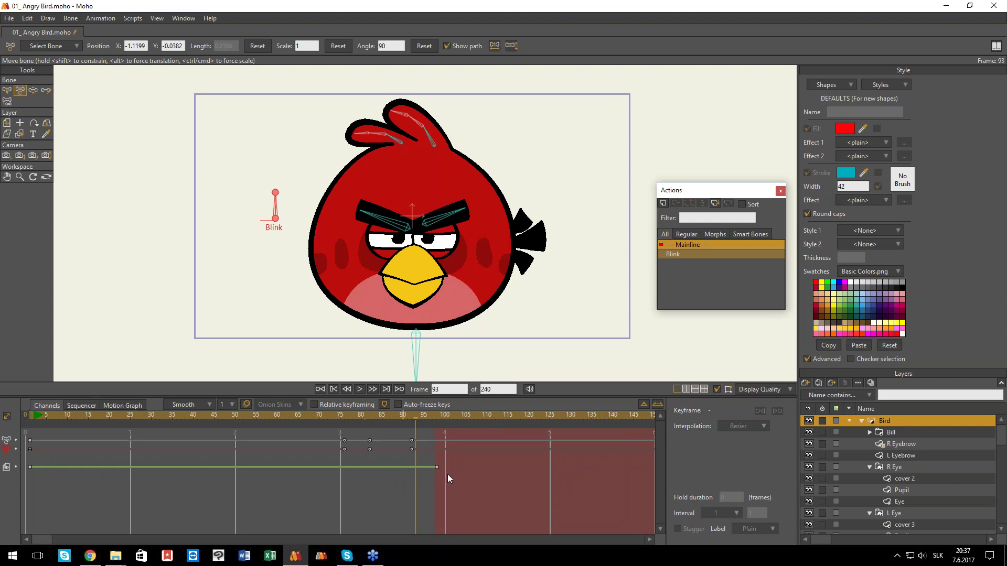
pyautogui.moveTo(455, 479); pyautogui.dragTo(420, 460)
pyautogui.press('Delete')
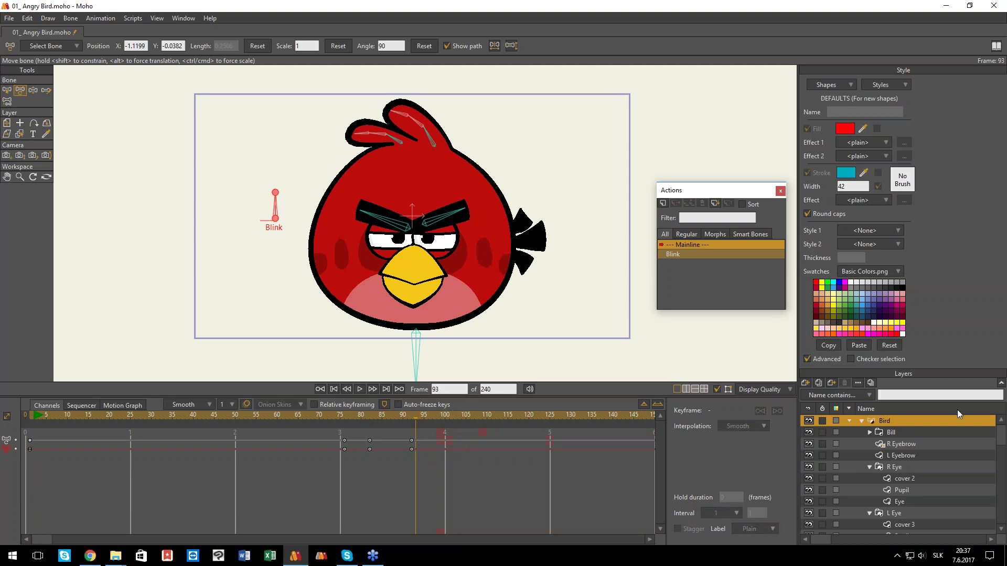
# - Collapse the Bird layer group and, at frame 0, add a short upright unparented bone on the outer side of the Blink bone
pyautogui.click(862, 420)
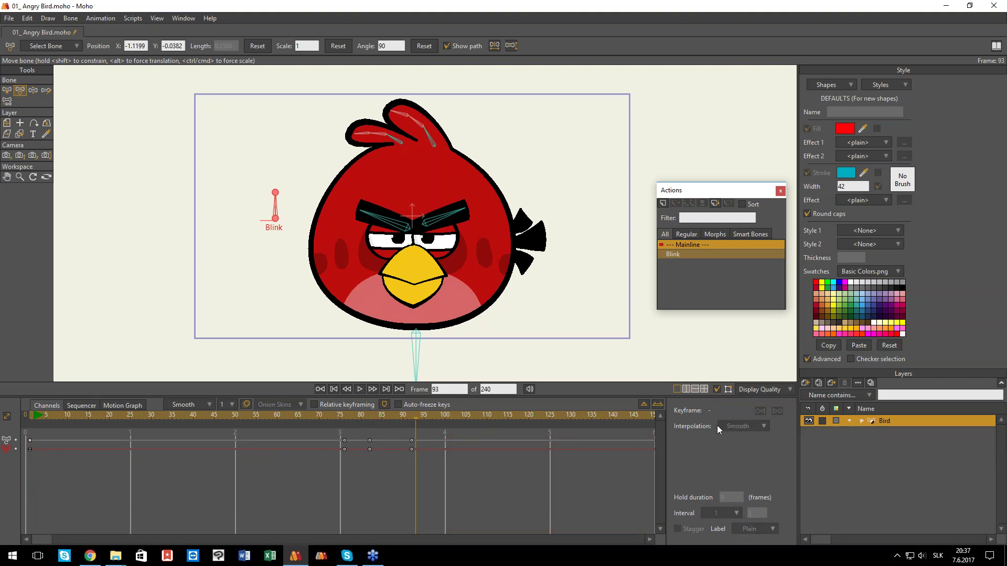
pyautogui.press('b')
pyautogui.click(365, 263)
pyautogui.moveTo(371, 266); pyautogui.dragTo(372, 267)
pyautogui.moveTo(384, 301); pyautogui.dragTo(396, 304)
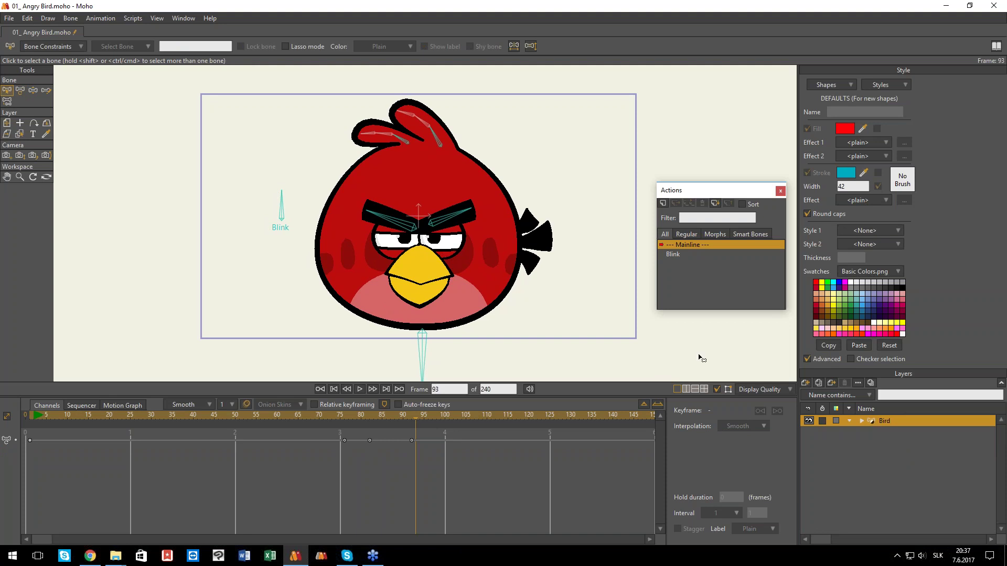
pyautogui.moveTo(393, 212); pyautogui.dragTo(409, 220)
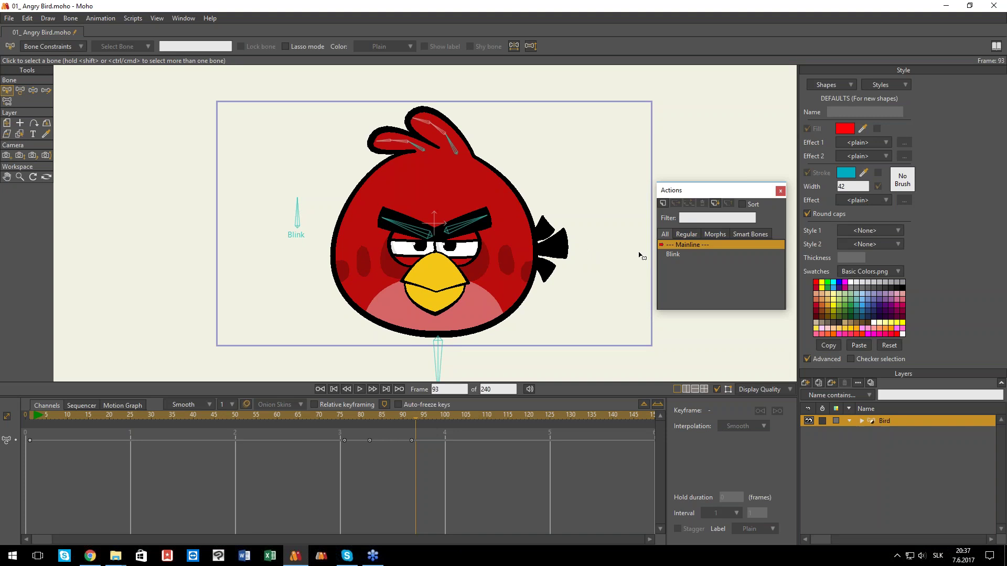
pyautogui.moveTo(53, 430)
pyautogui.mouseDown()
pyautogui.moveTo(4, 425)
pyautogui.moveTo(33, 420)
pyautogui.mouseUp()
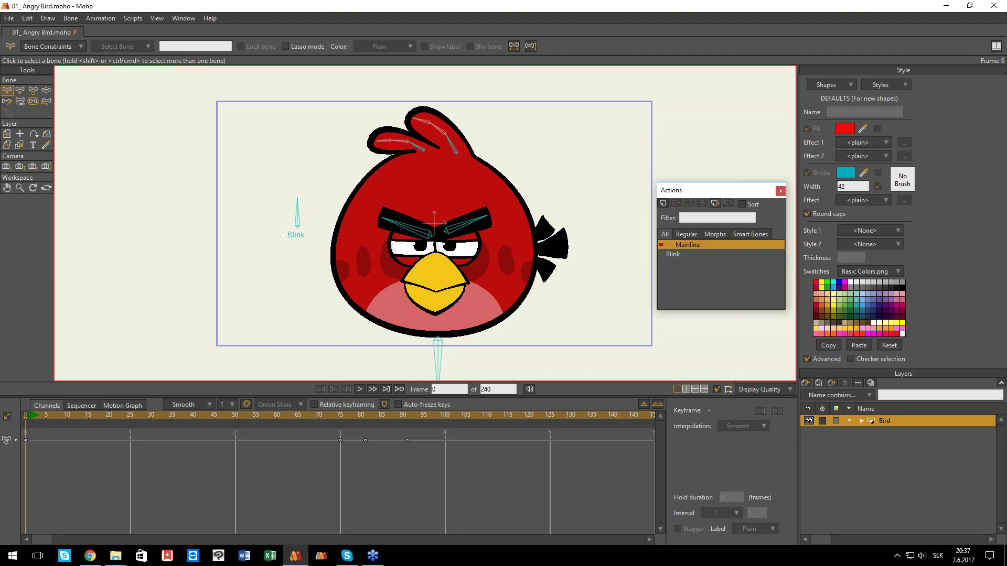
pyautogui.press('a')
pyautogui.moveTo(255, 209); pyautogui.dragTo(254, 196)
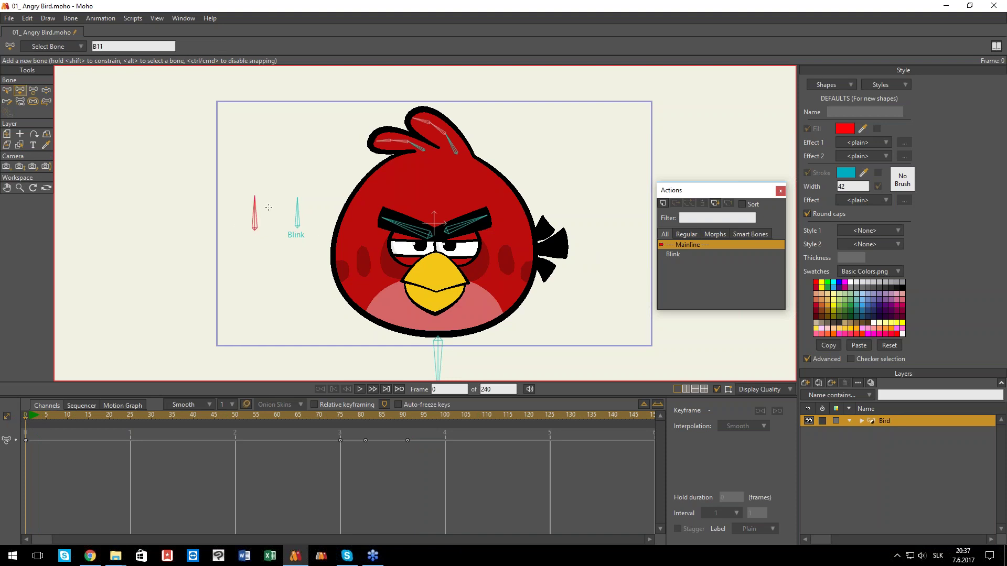
# - Create a smart dial named Headturn from the new bone, with angles from 0 to 90 and a duration of 90 frames
pyautogui.click(80, 18)
pyautogui.click(105, 208)
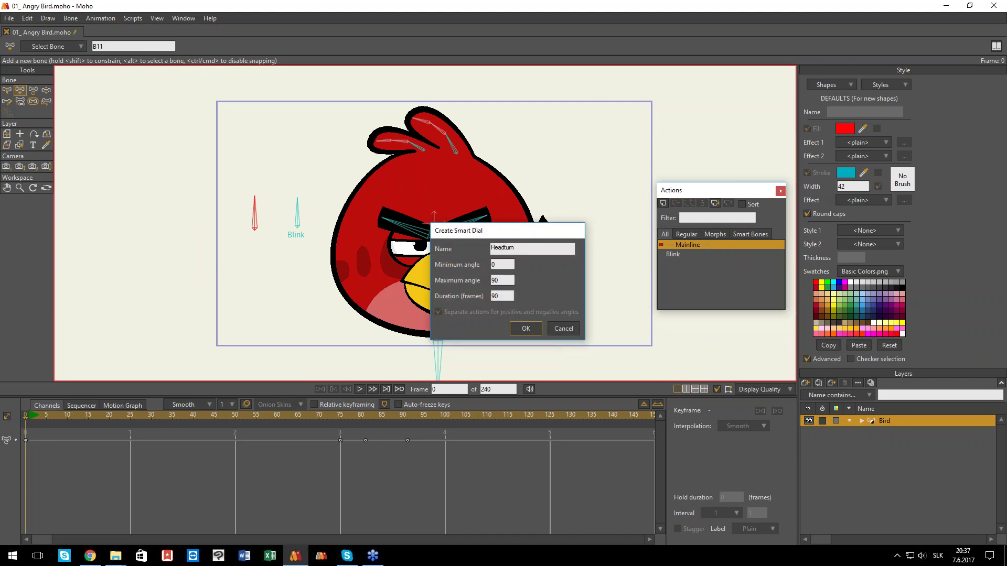
pyautogui.press('BackSpace')
pyautogui.write('um')
pyautogui.click(534, 329)
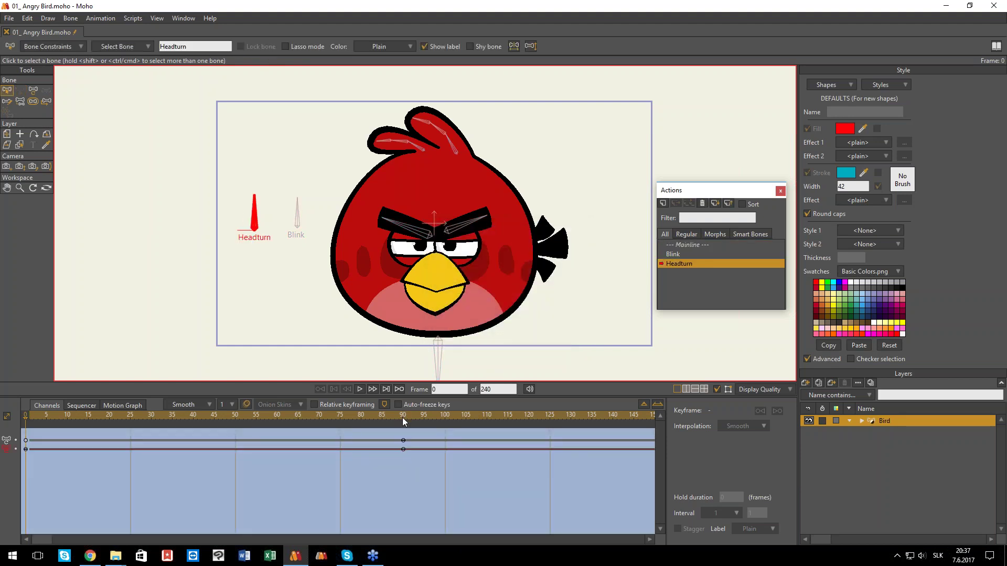
# - Go to frame 90 of the Headturn action and collapse the Bill, R Eye and L Eye groups in the Bird layer
pyautogui.click(403, 419)
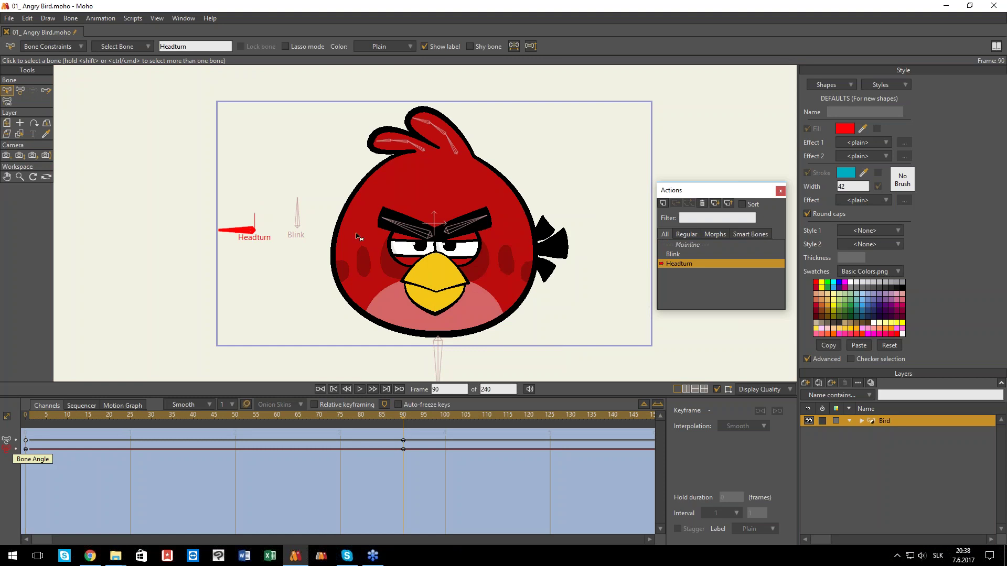
pyautogui.moveTo(471, 264); pyautogui.dragTo(416, 262)
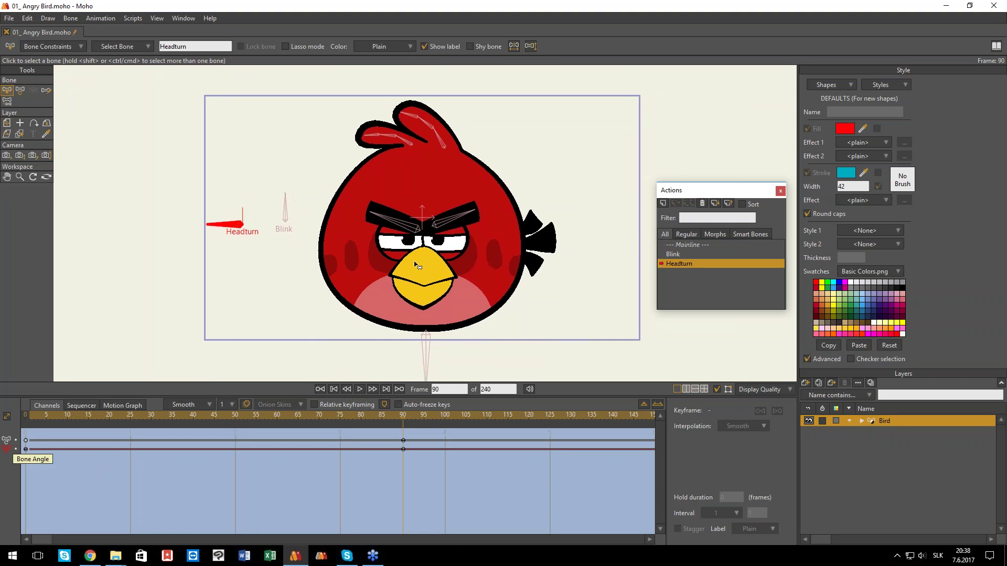
pyautogui.scroll(1, 403, 276)
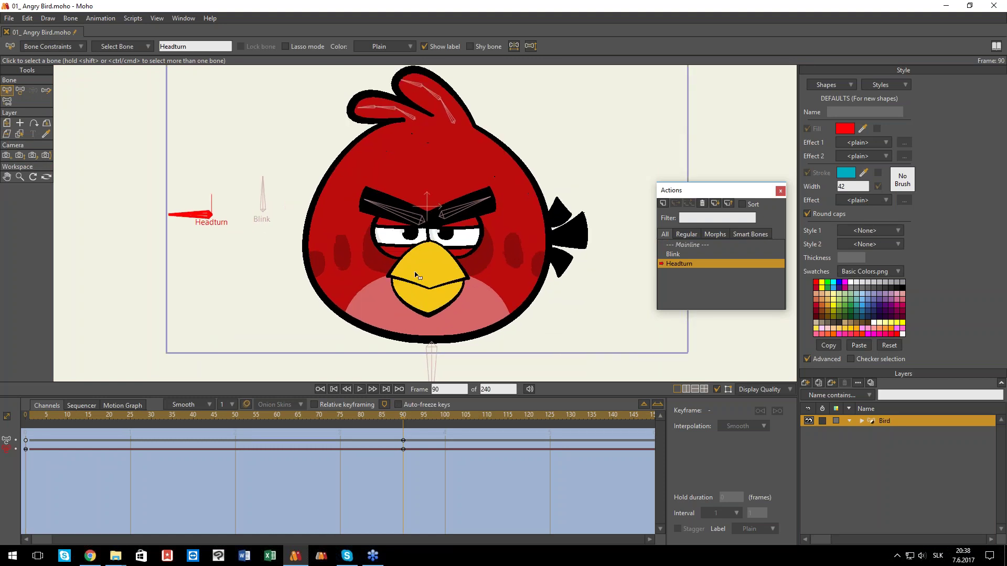
pyautogui.moveTo(415, 272); pyautogui.dragTo(424, 276)
pyautogui.keyDown('alt'); pyautogui.rightClick(445, 272); pyautogui.keyUp('alt')
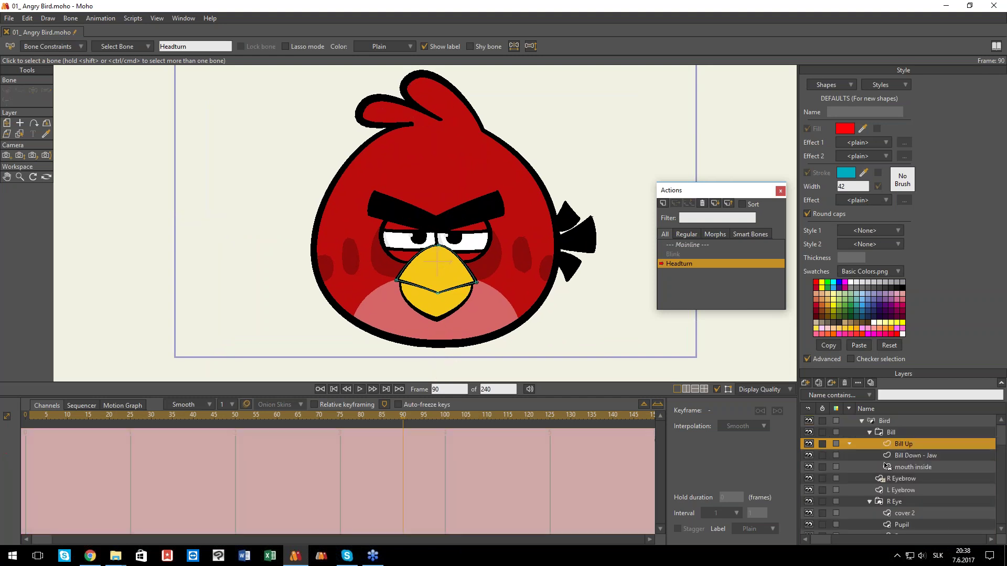
pyautogui.click(884, 433)
pyautogui.click(870, 433)
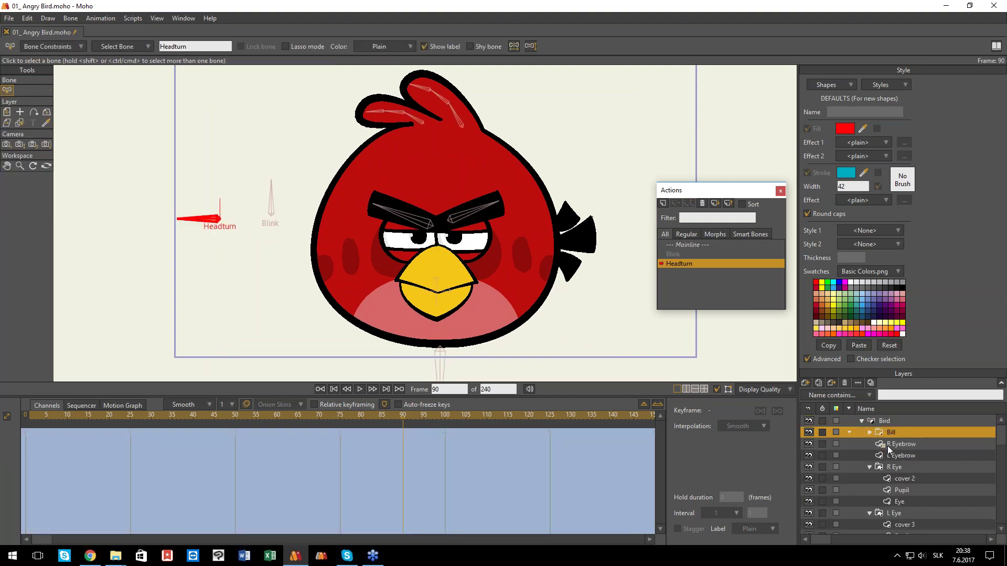
pyautogui.click(870, 467)
pyautogui.click(870, 479)
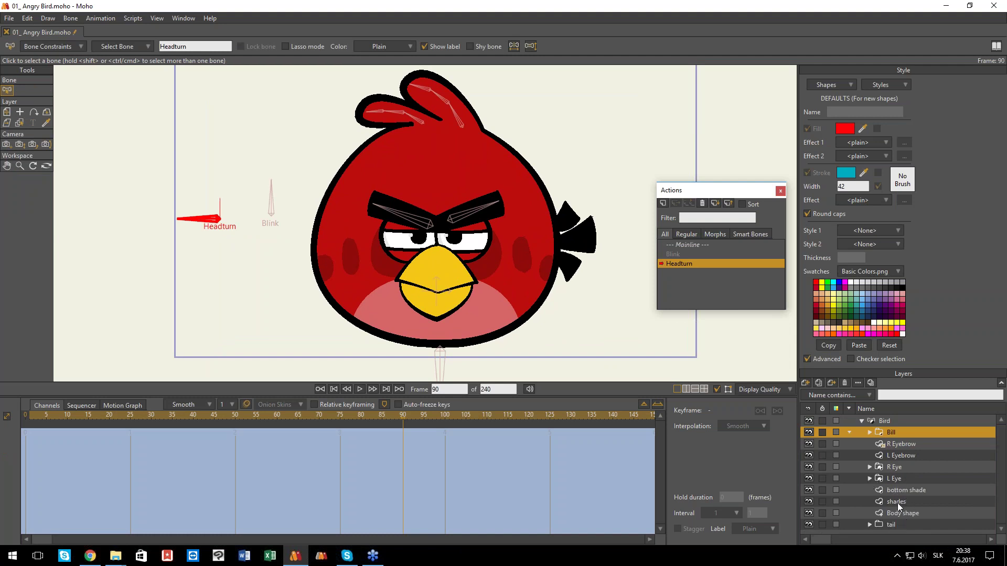
# - Try to shift all face layers from Bill through shades sideways together, and delete the resulting keyframes
pyautogui.click(898, 503)
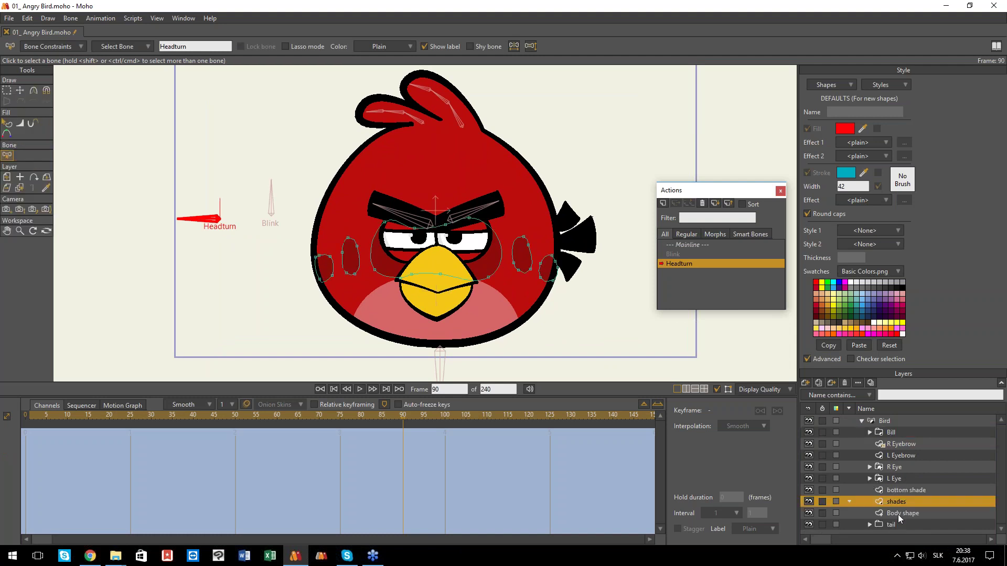
pyautogui.keyDown('shift'); pyautogui.click(891, 433); pyautogui.keyUp('shift')
pyautogui.moveTo(434, 270)
pyautogui.mouseDown()
pyautogui.moveTo(413, 270)
pyautogui.moveTo(450, 268)
pyautogui.mouseUp()
pyautogui.moveTo(385, 443); pyautogui.dragTo(435, 546)
pyautogui.press('Delete')
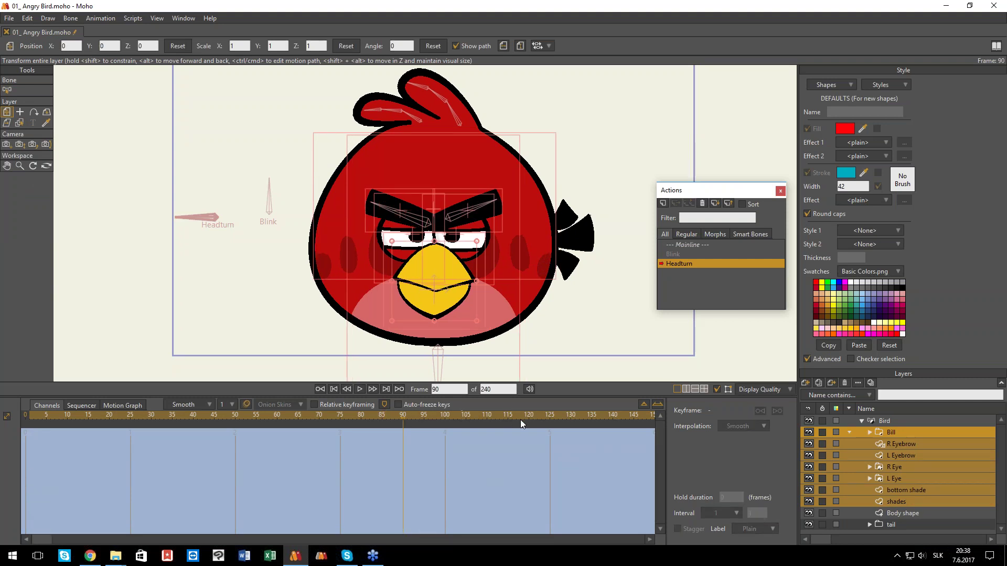
# - Select the Bill, R Eye, L Eye, bottom shade and shades layers together, leaving out both eyebrows
pyautogui.click(900, 447)
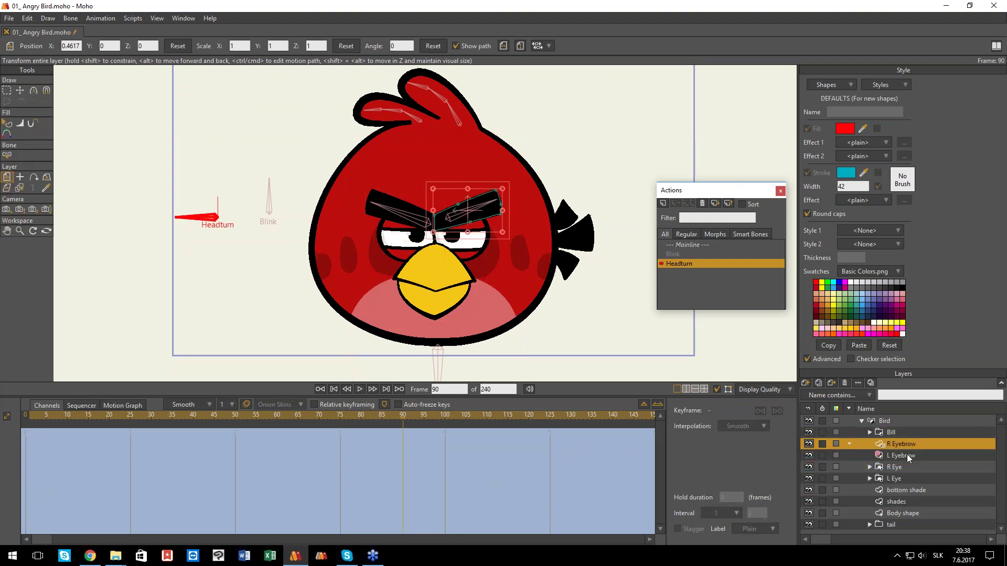
pyautogui.click(901, 434)
pyautogui.keyDown('ctrl'); pyautogui.click(905, 468); pyautogui.keyUp('ctrl')
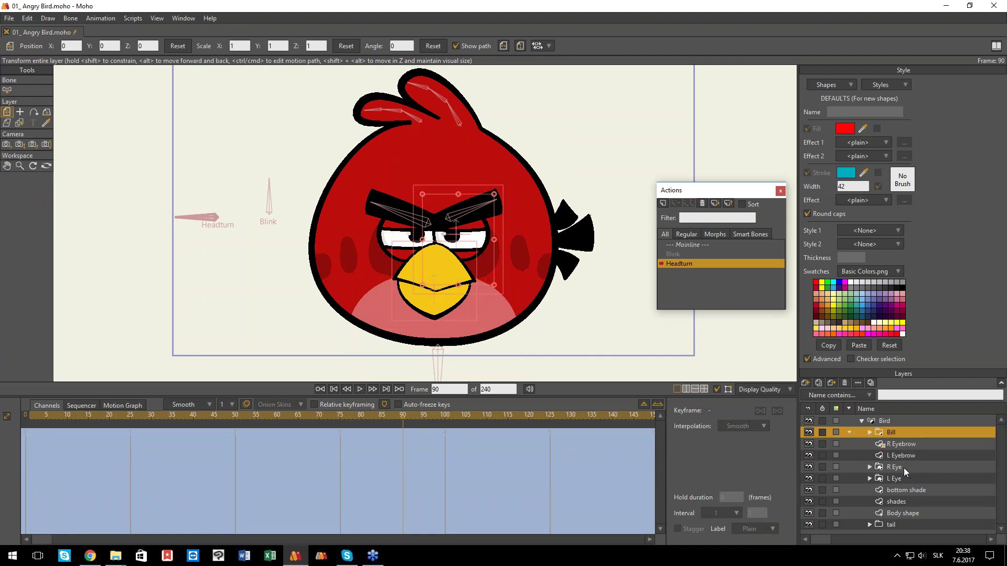
pyautogui.keyDown('ctrl'); pyautogui.click(907, 480); pyautogui.keyUp('ctrl')
pyautogui.keyDown('ctrl'); pyautogui.click(903, 490); pyautogui.keyUp('ctrl')
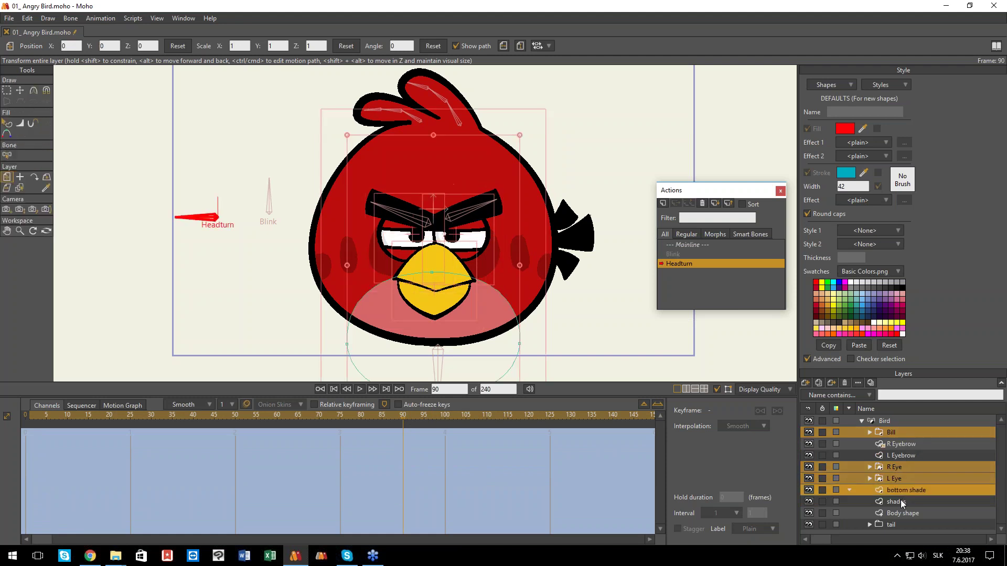
pyautogui.keyDown('ctrl'); pyautogui.click(901, 501); pyautogui.keyUp('ctrl')
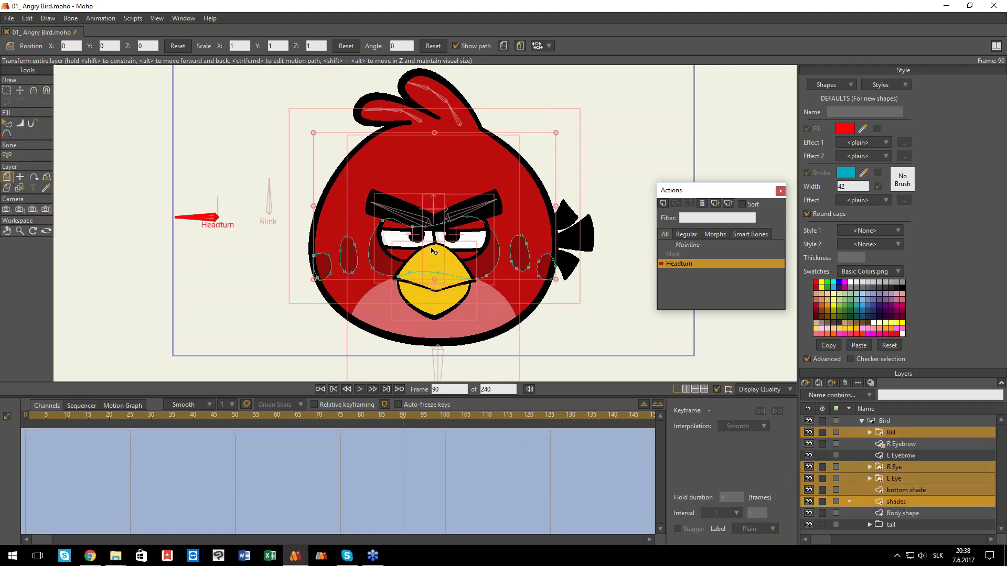
# - Shift the selected bill, eye and shade layers left to X about -0.26 at frame 90, and move both eyebrow bones to match
pyautogui.moveTo(446, 254); pyautogui.dragTo(409, 256)
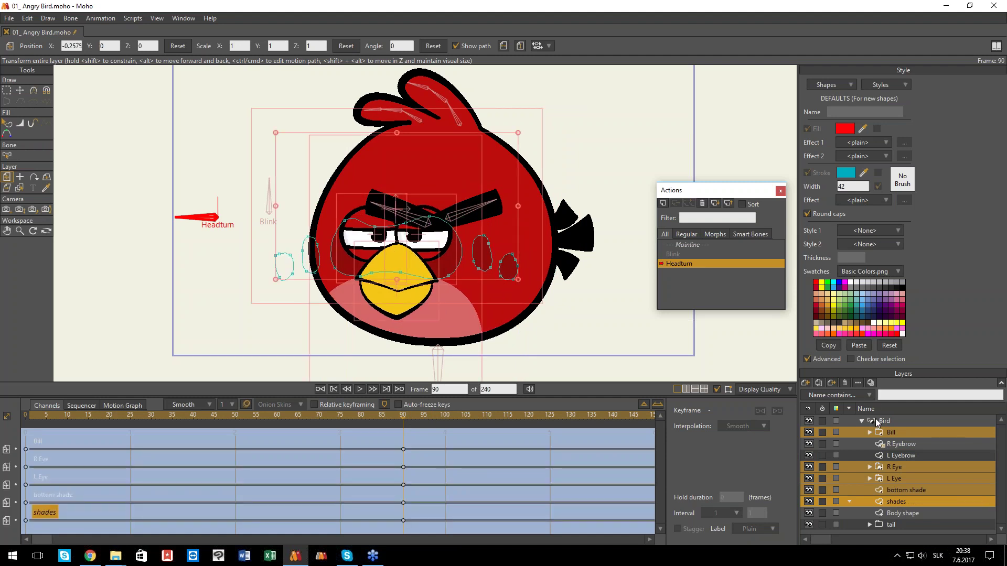
pyautogui.press('b')
pyautogui.click(452, 220)
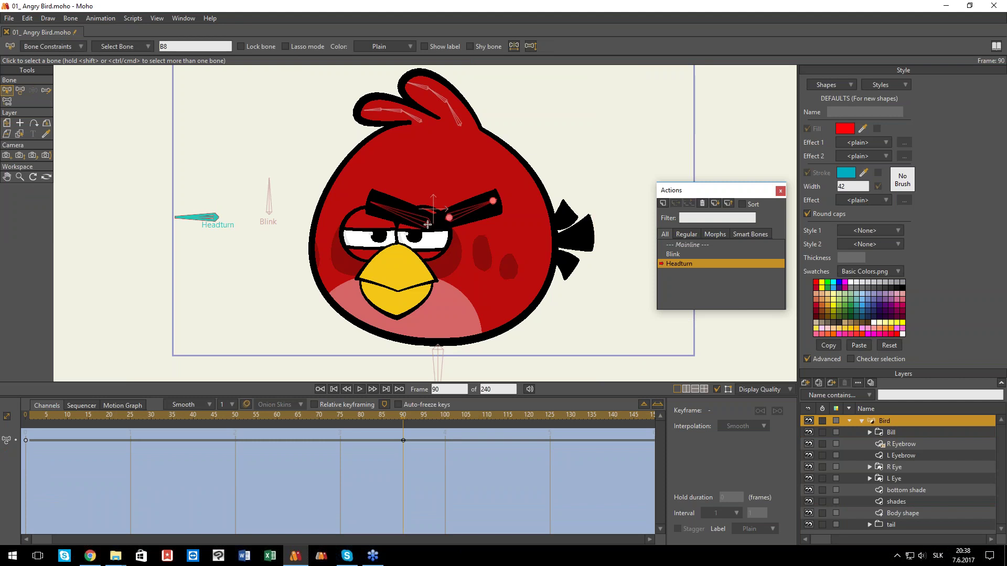
pyautogui.press('t')
pyautogui.moveTo(427, 223); pyautogui.dragTo(390, 223)
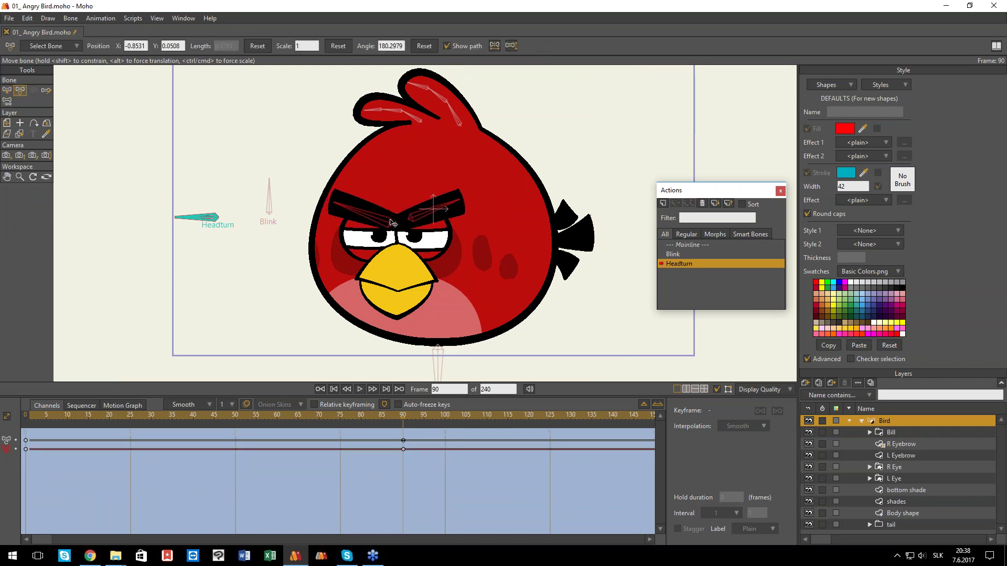
# - Reshape the bottom shade with the Magnet tool, pulling its side points down and its top point toward the left
pyautogui.keyDown('ctrl'); pyautogui.keyDown('alt'); pyautogui.click(448, 313); pyautogui.keyUp('alt'); pyautogui.keyUp('ctrl')
pyautogui.scroll(-1, 442, 264)
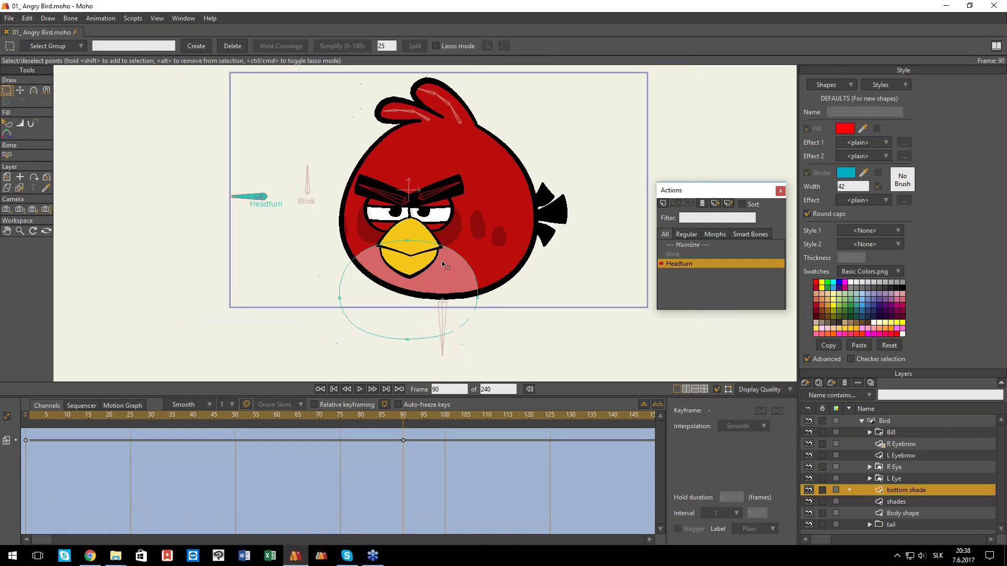
pyautogui.press('x')
pyautogui.moveTo(342, 303); pyautogui.dragTo(345, 318)
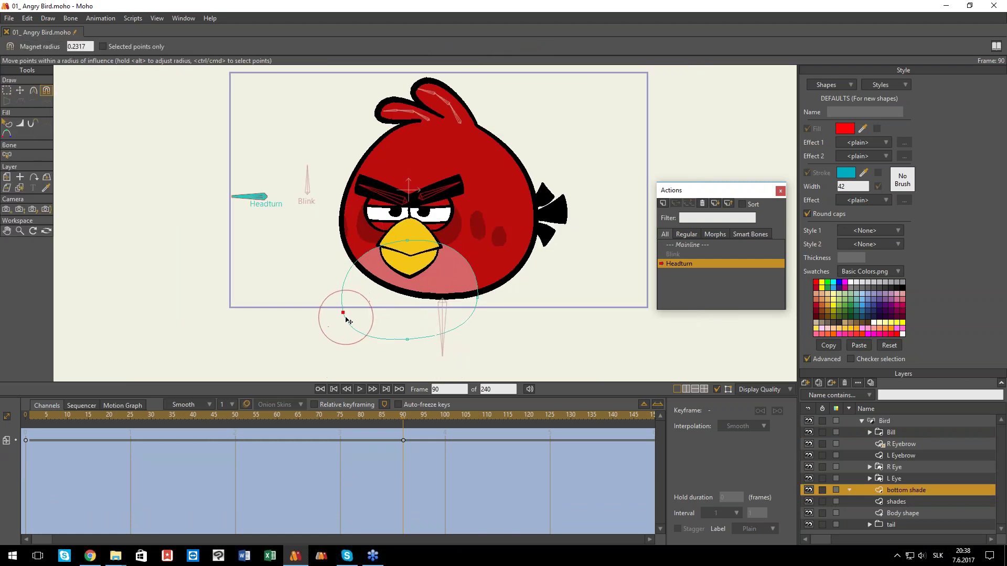
pyautogui.moveTo(480, 307); pyautogui.dragTo(477, 318)
pyautogui.moveTo(403, 248); pyautogui.dragTo(356, 241)
# - Adjust the cheek spots and the face shadow on the shades layer with the Magnet tool to suit the turned head
pyautogui.scroll(2, 422, 251)
pyautogui.keyDown('alt'); pyautogui.rightClick(468, 231); pyautogui.keyUp('alt')
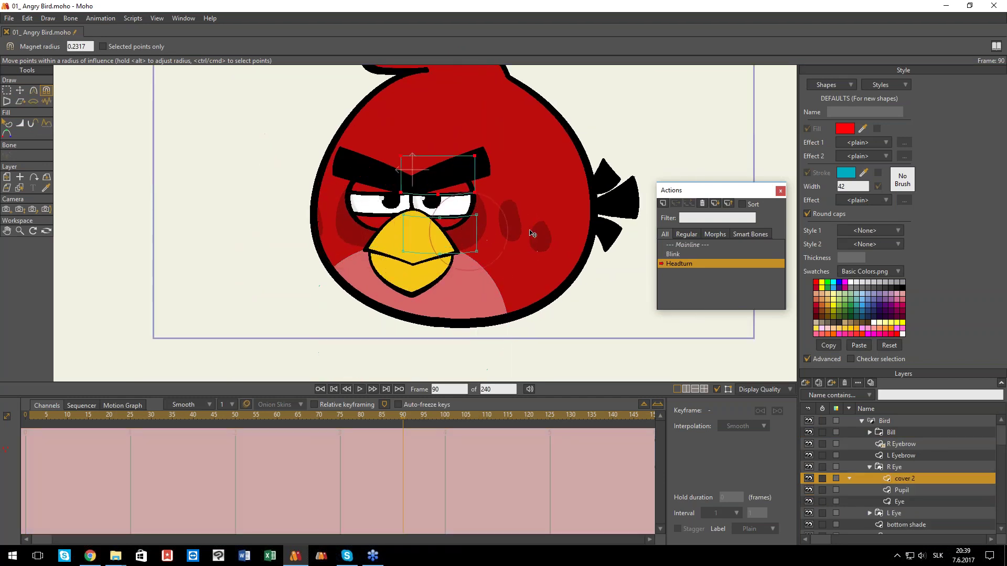
pyautogui.keyDown('ctrl'); pyautogui.keyDown('alt'); pyautogui.click(535, 237); pyautogui.keyUp('alt'); pyautogui.keyUp('ctrl')
pyautogui.moveTo(555, 254); pyautogui.dragTo(559, 255)
pyautogui.moveTo(471, 256); pyautogui.dragTo(470, 252)
pyautogui.moveTo(335, 244); pyautogui.dragTo(334, 249)
pyautogui.moveTo(267, 235); pyautogui.dragTo(271, 237)
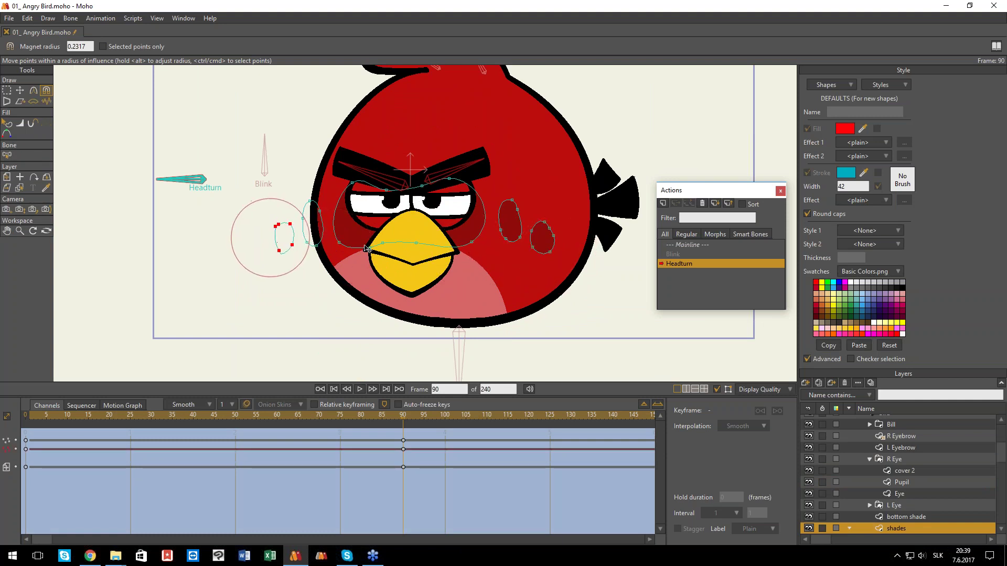
pyautogui.keyDown('ctrl'); pyautogui.click(408, 247); pyautogui.keyUp('ctrl')
pyautogui.keyDown('ctrl'); pyautogui.click(479, 258); pyautogui.keyUp('ctrl')
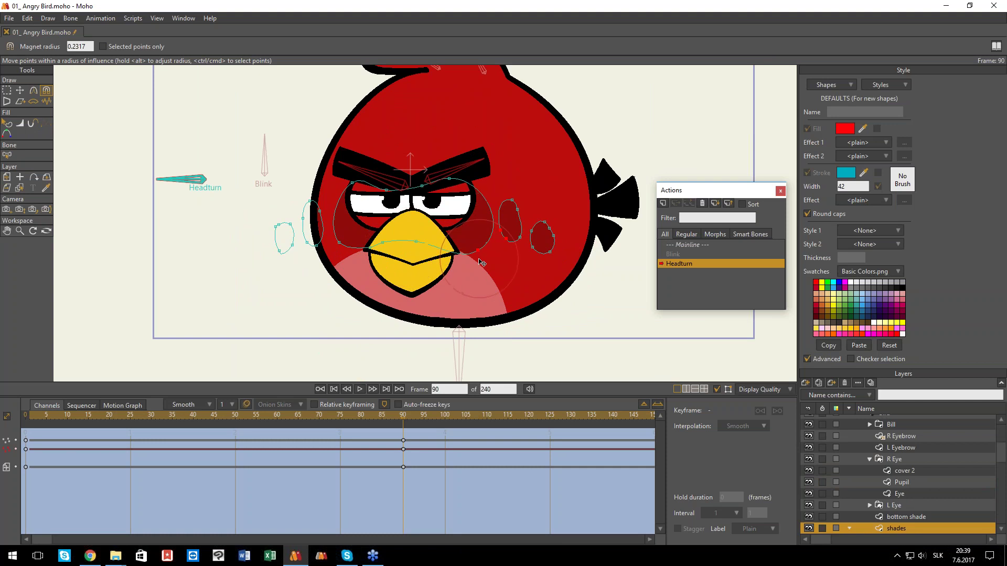
# - Pull the middle of the Bill Up layer's lower edge toward the left with the Magnet tool
pyautogui.scroll(-2, 497, 293)
pyautogui.keyDown('alt'); pyautogui.rightClick(427, 247); pyautogui.keyUp('alt')
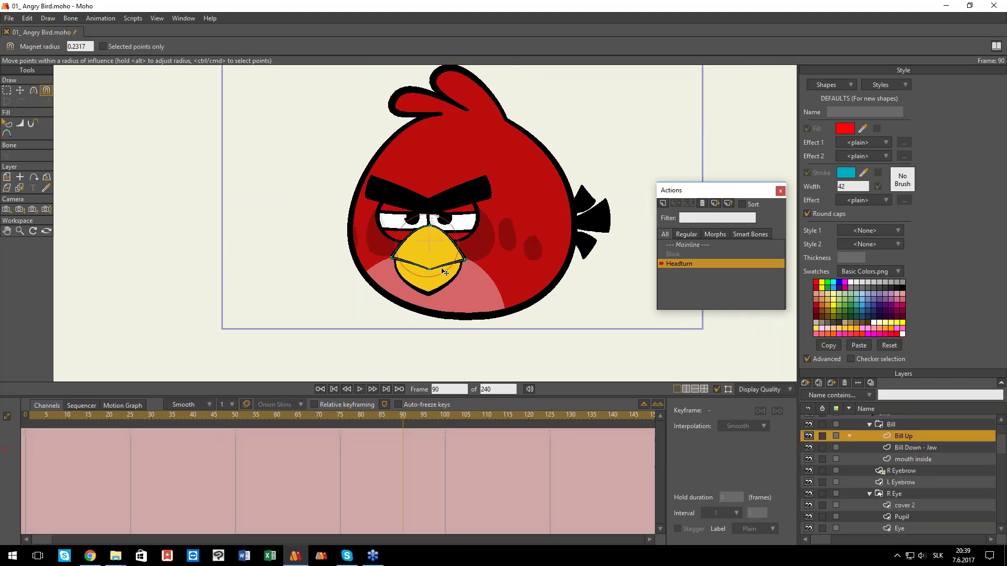
pyautogui.scroll(3, 433, 270)
pyautogui.moveTo(421, 273); pyautogui.dragTo(394, 264)
# - Fit the Bill Down - Jaw shape under the upper bill by shifting its top middle point left and adjusting the side curvature
pyautogui.keyDown('ctrl'); pyautogui.keyDown('alt'); pyautogui.click(423, 300); pyautogui.keyUp('alt'); pyautogui.keyUp('ctrl')
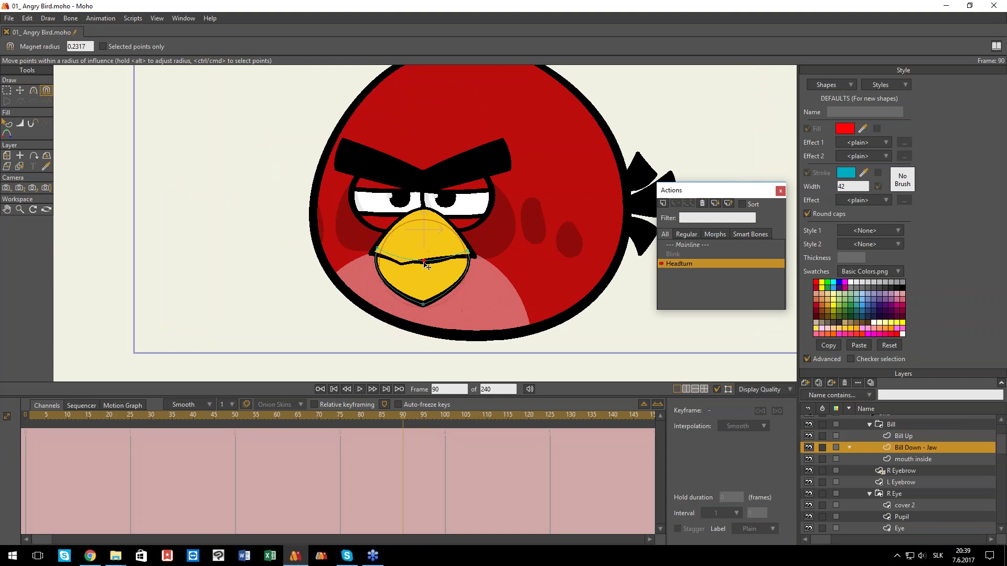
pyautogui.moveTo(421, 261); pyautogui.dragTo(412, 262)
pyautogui.scroll(2, 397, 277)
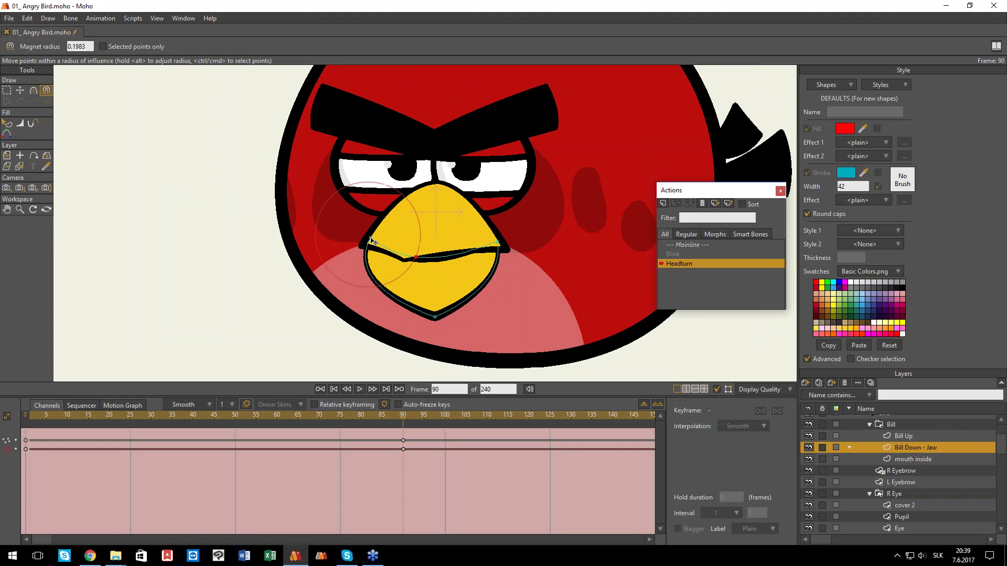
pyautogui.press('c')
pyautogui.moveTo(343, 288); pyautogui.dragTo(364, 300)
pyautogui.moveTo(507, 288); pyautogui.dragTo(501, 289)
pyautogui.press('g')
pyautogui.click(416, 257)
pyautogui.press('t')
pyautogui.moveTo(417, 258); pyautogui.dragTo(403, 253)
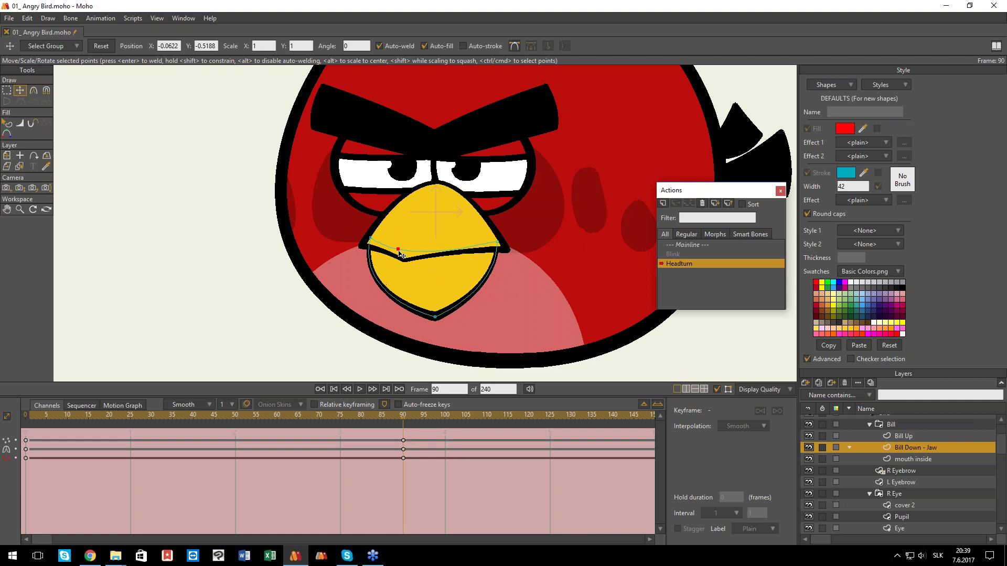
# - Narrow the head feathers on the Body shape layer from the right side, and nudge the feather tips right with the Magnet tool
pyautogui.scroll(-5, 478, 263)
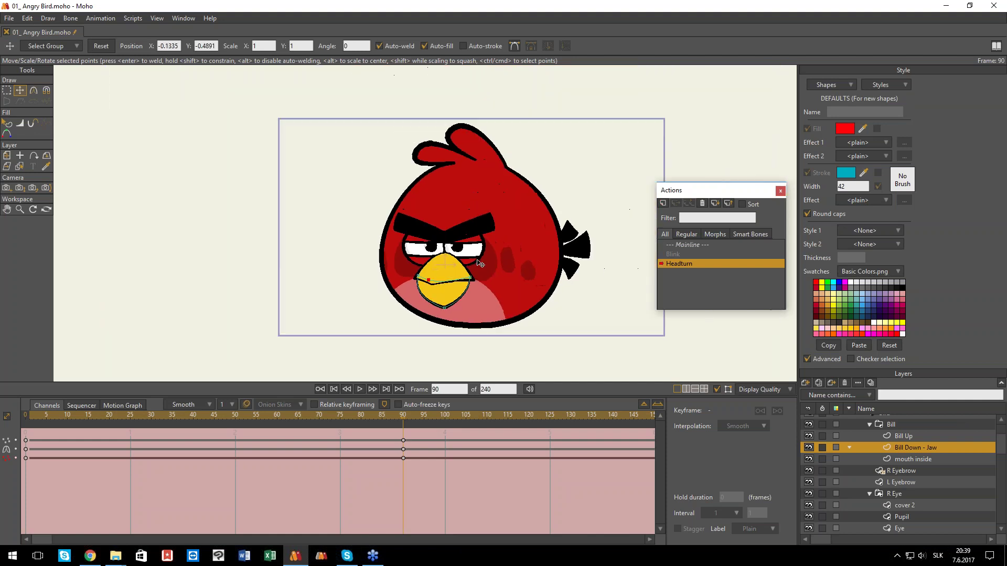
pyautogui.scroll(2, 401, 115)
pyautogui.moveTo(378, 80); pyautogui.dragTo(518, 234)
pyautogui.press('g')
pyautogui.press('t')
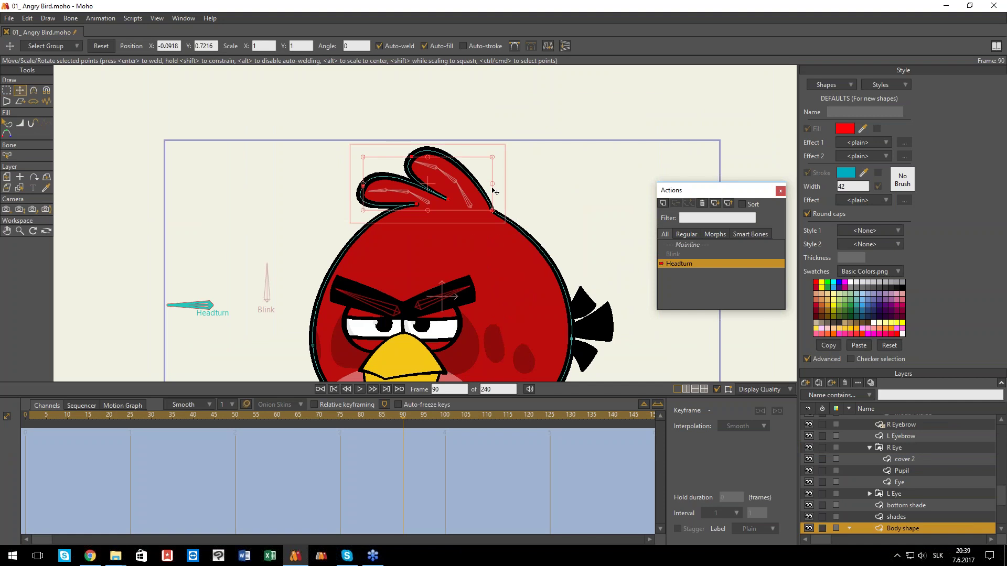
pyautogui.moveTo(493, 187); pyautogui.dragTo(457, 196)
pyautogui.press('x')
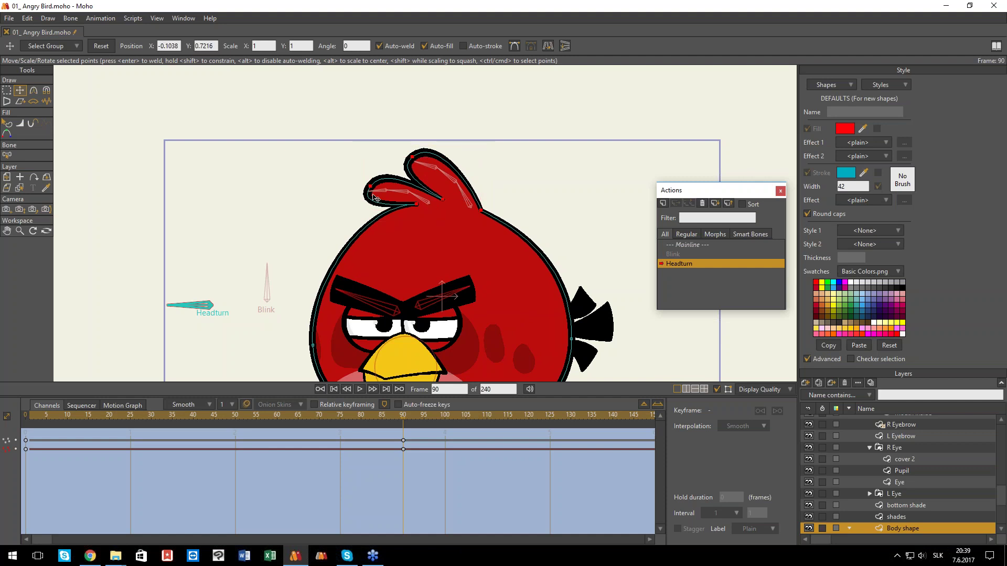
pyautogui.moveTo(365, 188); pyautogui.dragTo(375, 187)
pyautogui.moveTo(403, 156); pyautogui.dragTo(407, 159)
# - Set the tail layer's origin where the tail meets the body, and stretch the tail horizontally away from the body
pyautogui.scroll(-5, 519, 257)
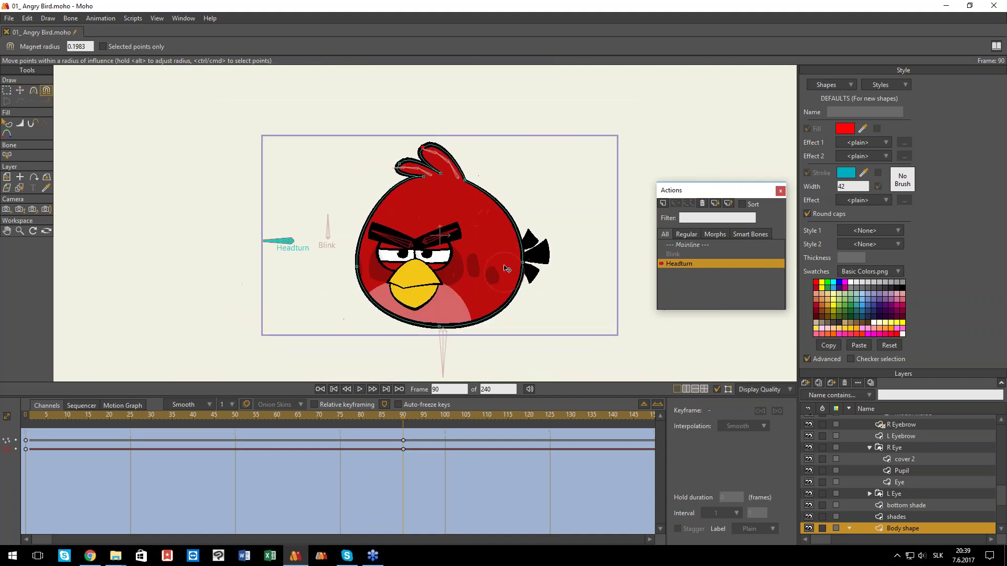
pyautogui.scroll(3, 520, 257)
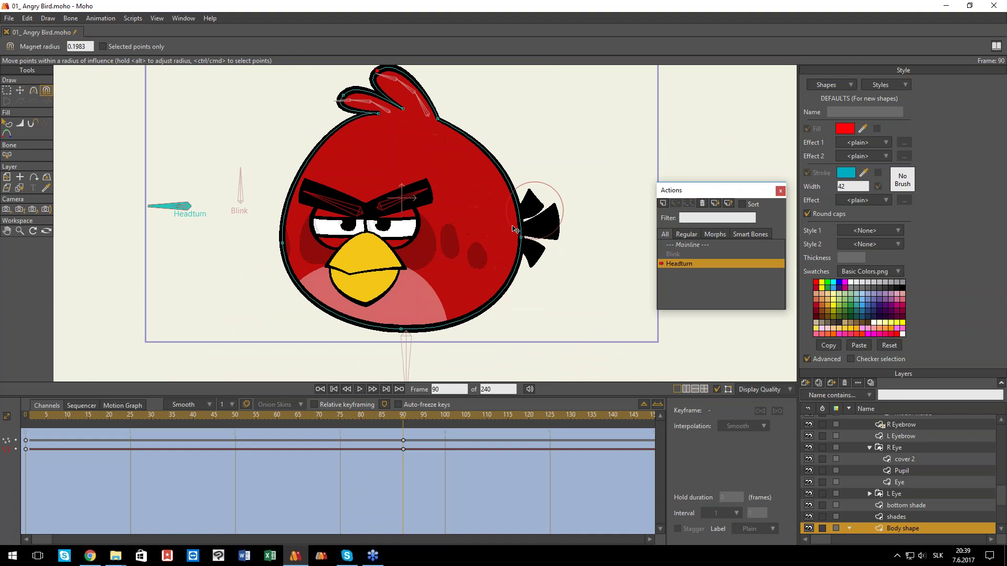
pyautogui.scroll(-1, 888, 496)
pyautogui.click(893, 524)
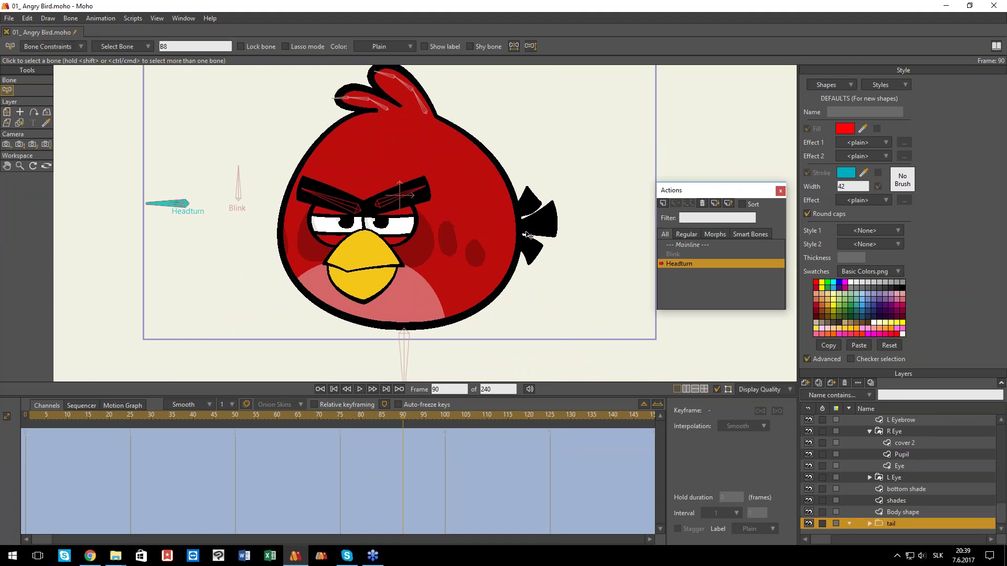
pyautogui.press('0')
pyautogui.press('9')
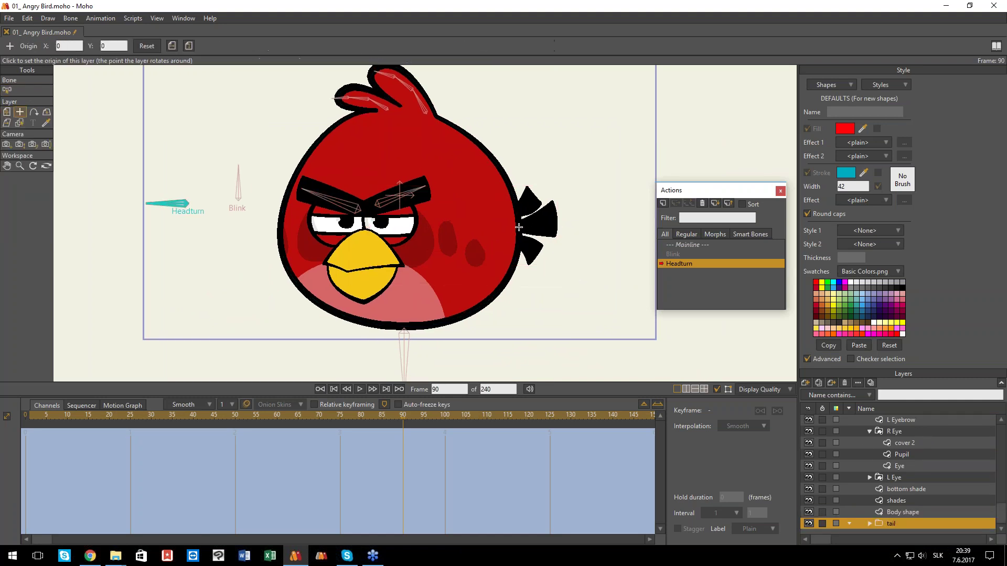
pyautogui.press('0')
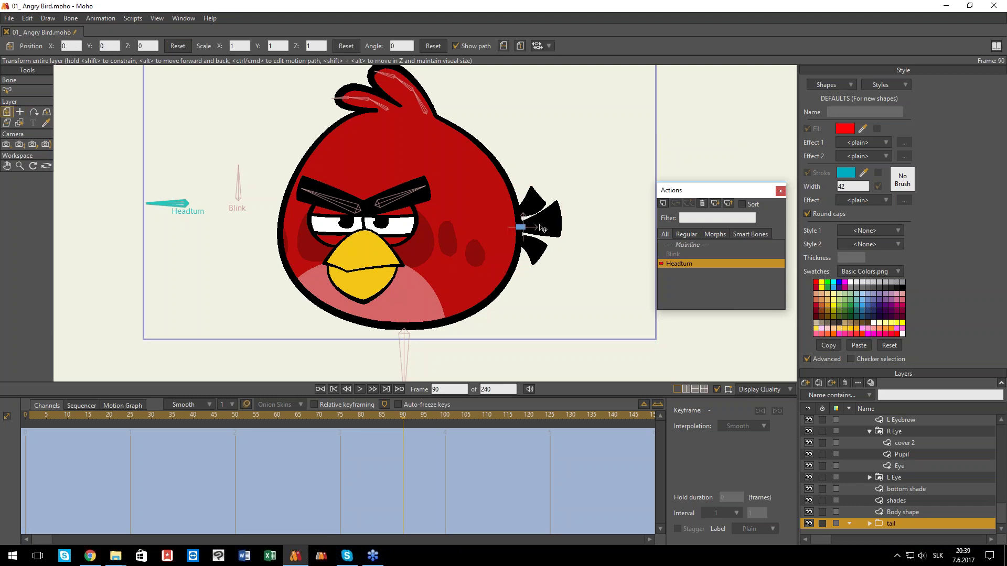
pyautogui.moveTo(563, 228); pyautogui.dragTo(576, 230)
# - Scrub through the Headturn action's frames to review the head turn, and return to frame 0
pyautogui.moveTo(403, 418); pyautogui.dragTo(46, 428)
pyautogui.moveTo(126, 419); pyautogui.dragTo(51, 418)
pyautogui.moveTo(166, 418); pyautogui.dragTo(521, 407)
pyautogui.hotkey('ctrl', 'space')
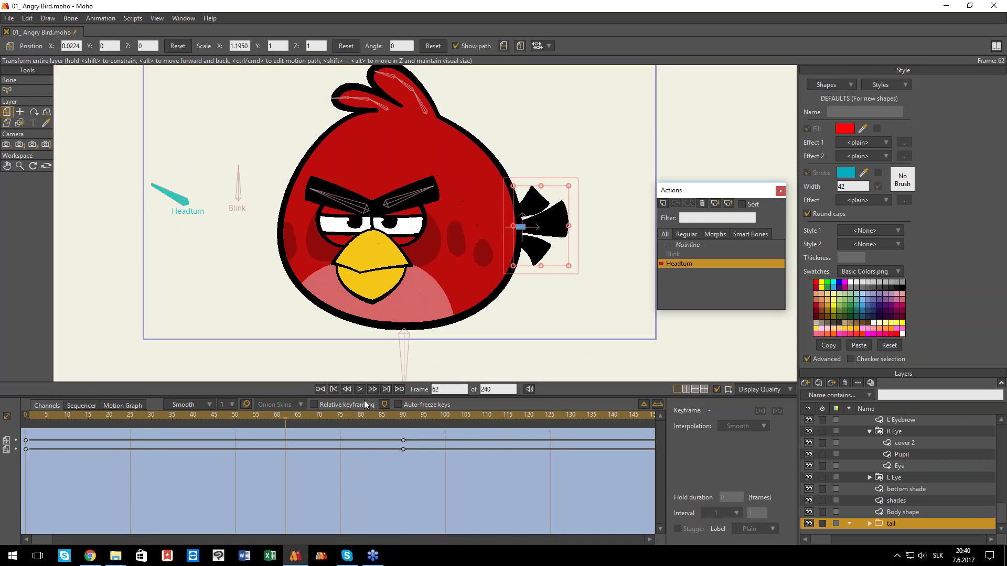
pyautogui.moveTo(37, 394); pyautogui.dragTo(25, 395)
pyautogui.scroll(-6, 540, 230)
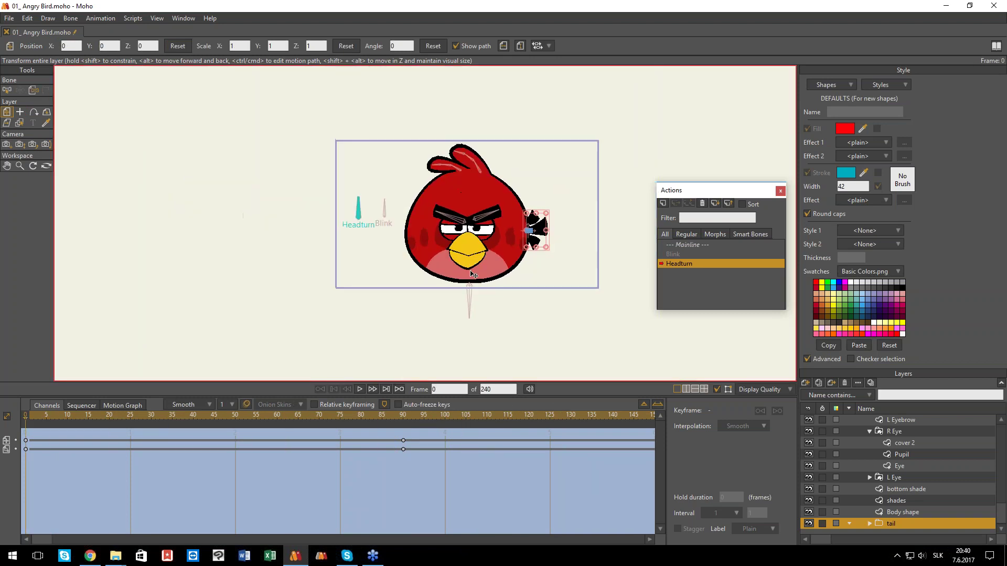
pyautogui.scroll(5, 477, 262)
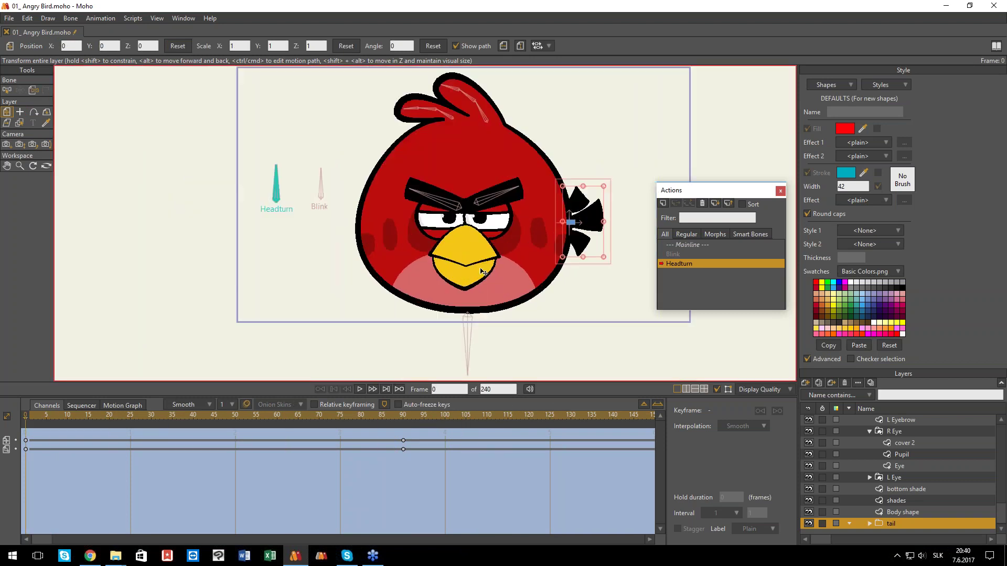
# - Switch from the Headturn action back to the Mainline and go to frame 0
pyautogui.click(684, 246)
pyautogui.moveTo(53, 419); pyautogui.dragTo(1, 436)
pyautogui.scroll(-5, 367, 334)
pyautogui.scroll(4, 389, 319)
pyautogui.moveTo(425, 304); pyautogui.dragTo(400, 302)
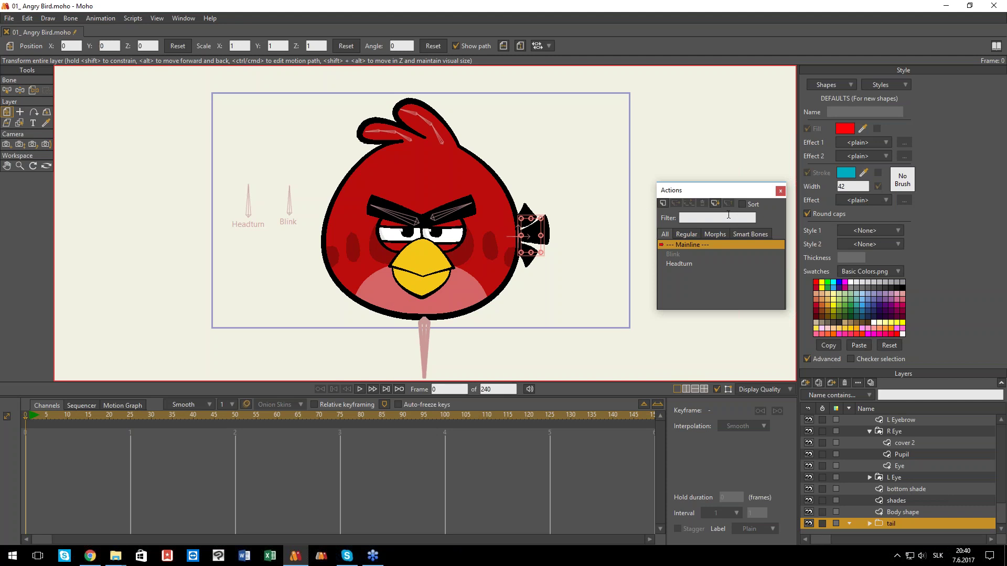
pyautogui.click(691, 254)
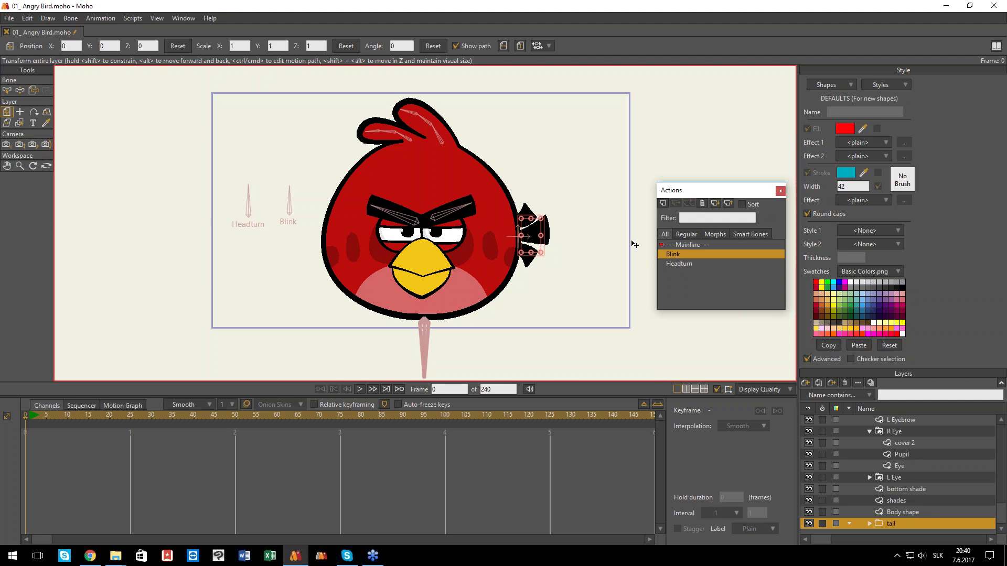
pyautogui.moveTo(386, 416); pyautogui.dragTo(193, 417)
pyautogui.moveTo(318, 423); pyautogui.dragTo(533, 417)
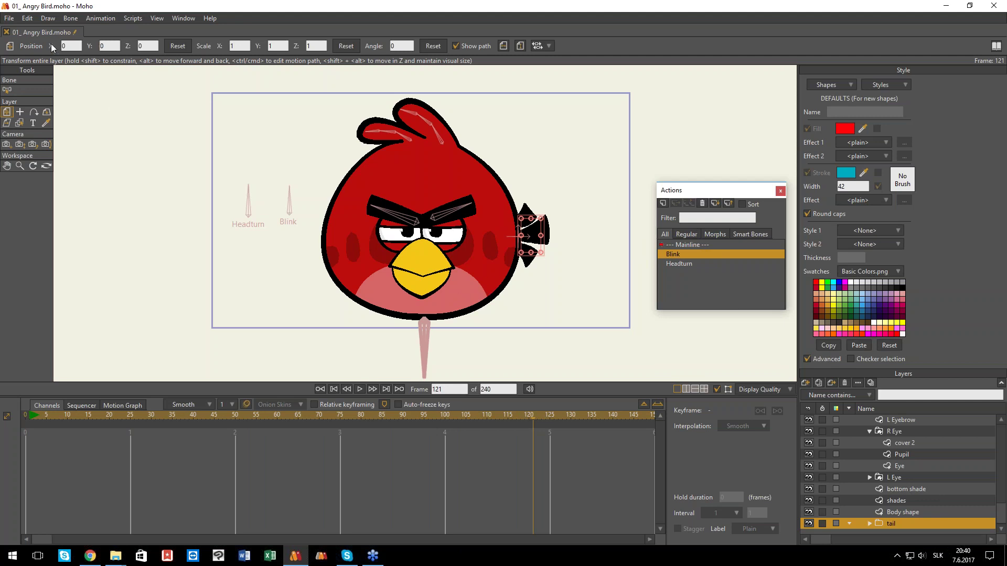
pyautogui.moveTo(34, 415); pyautogui.dragTo(2, 421)
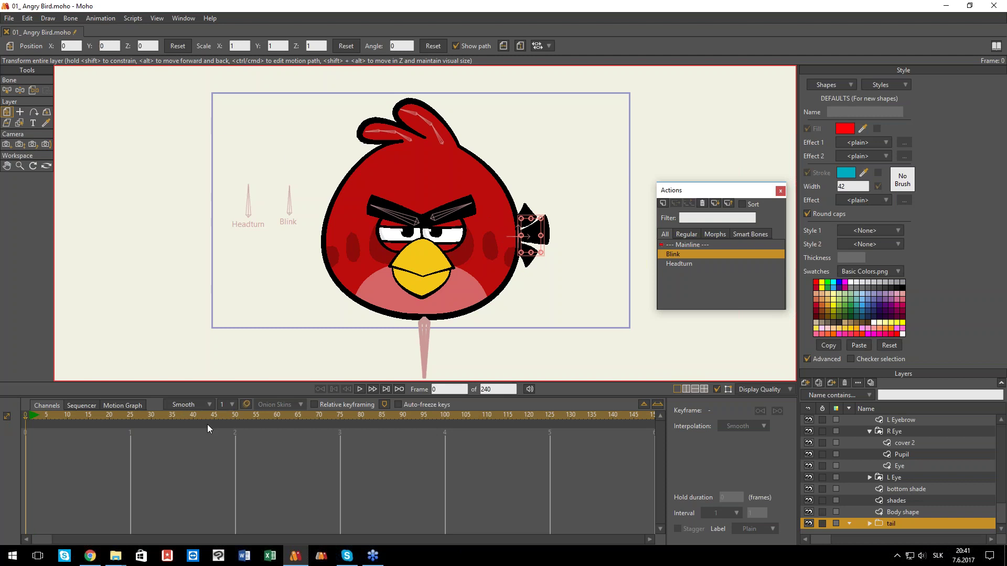
# - Switch to File Explorer and try to open the 02_Wool_Bear project from the 02 Rigging, Basic Actions folder
pyautogui.click(115, 556)
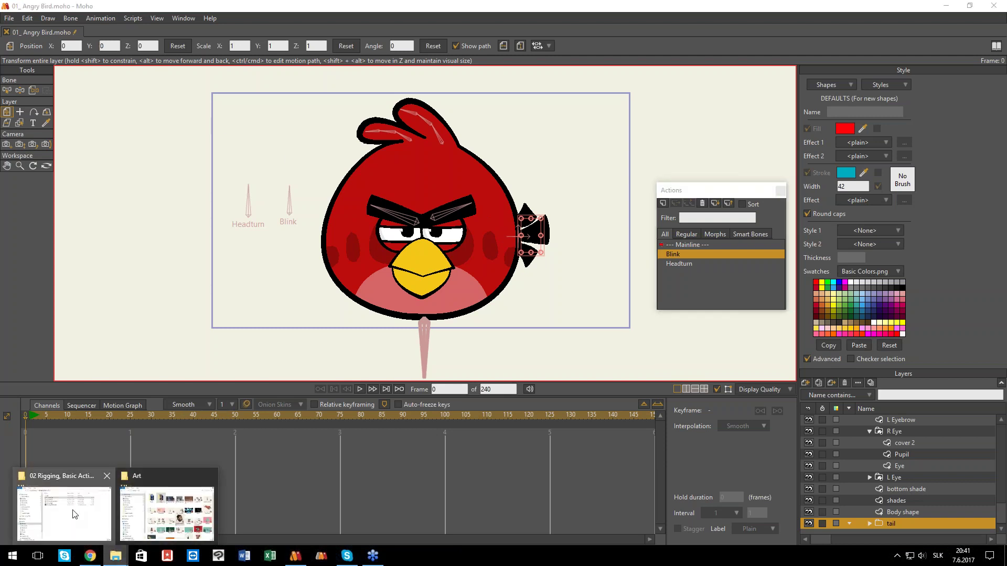
pyautogui.click(73, 514)
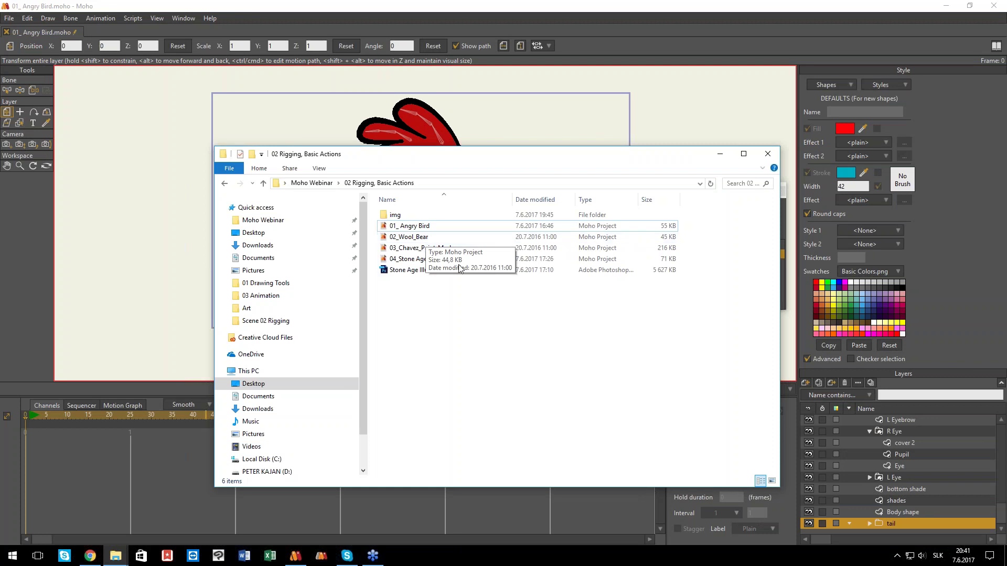
pyautogui.doubleClick(426, 239)
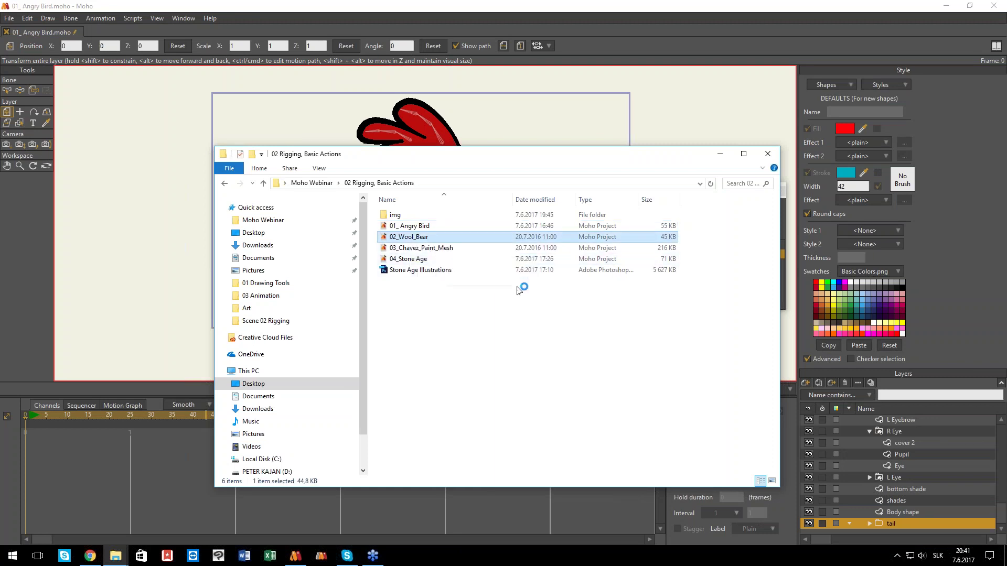
pyautogui.moveTo(646, 157); pyautogui.dragTo(825, 244)
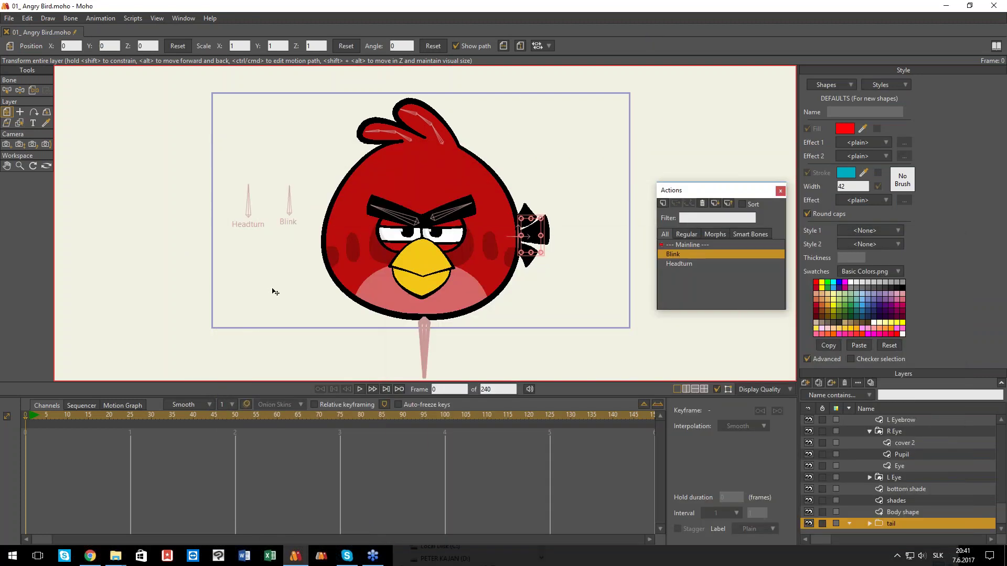
pyautogui.click(116, 556)
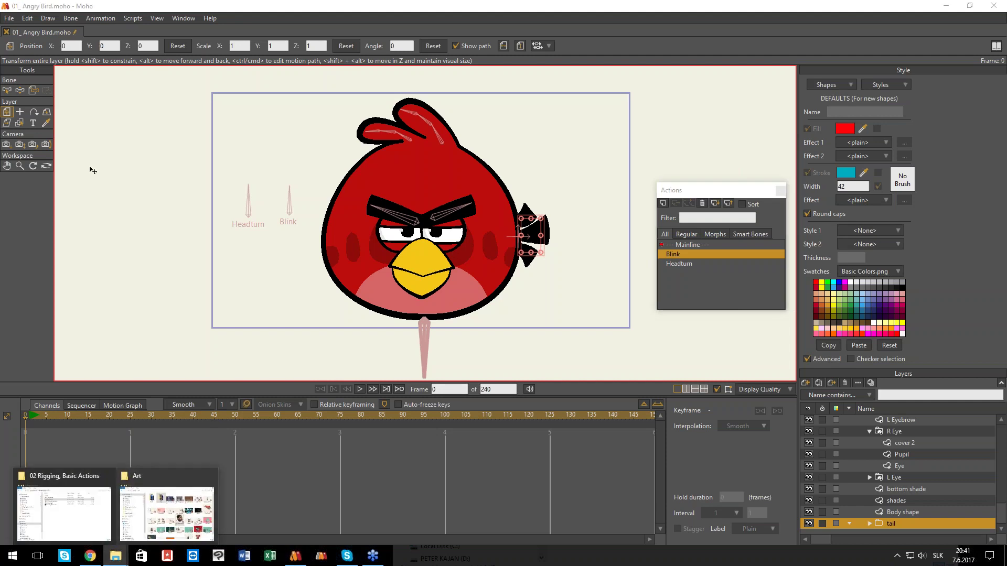
# - Close the 01_ Angry Bird project and save its changes
pyautogui.click(6, 32)
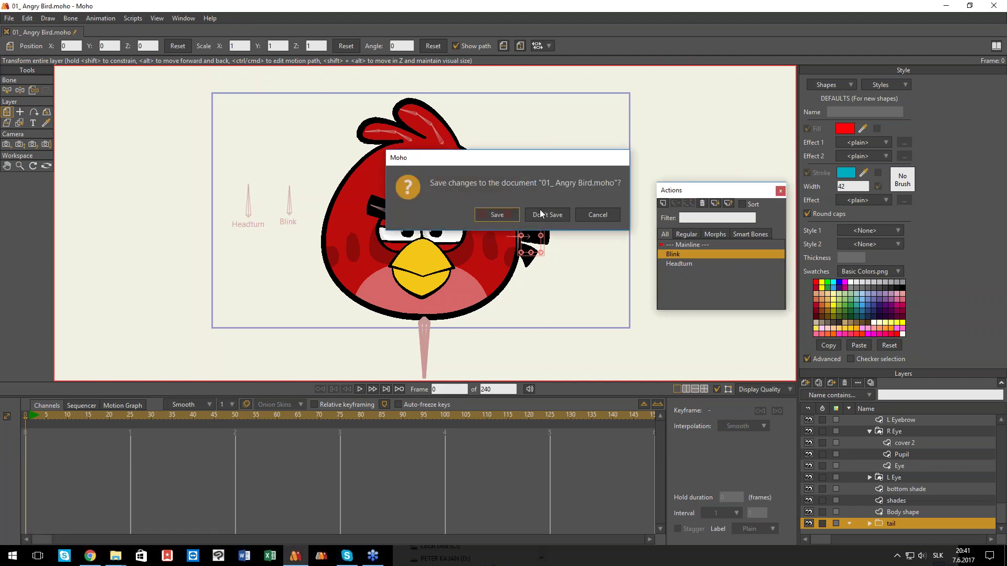
pyautogui.click(498, 214)
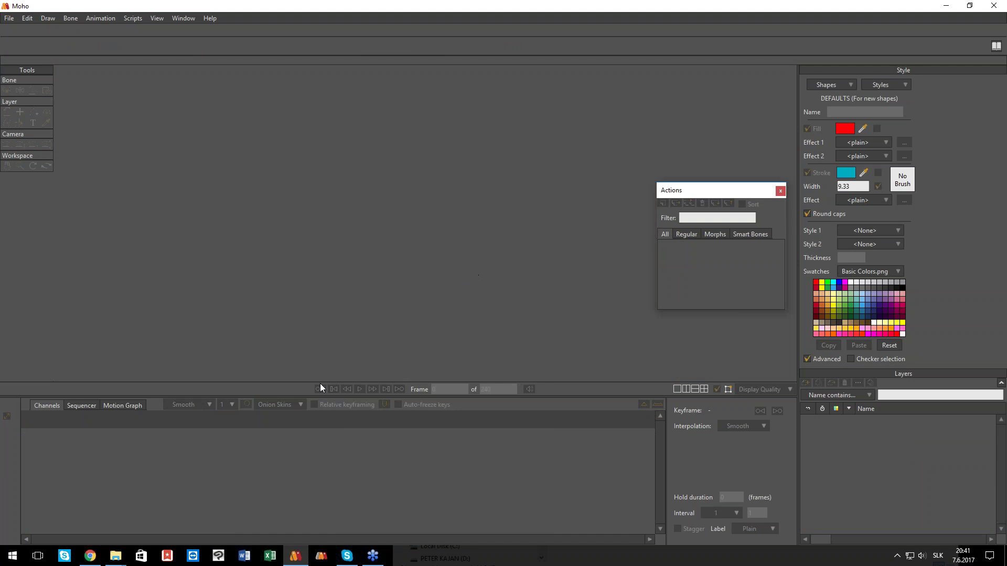
# - Open the 02_Wool_Bear project from the 02 Rigging, Basic Actions folder in File Explorer and return to Moho
pyautogui.click(116, 556)
pyautogui.click(63, 508)
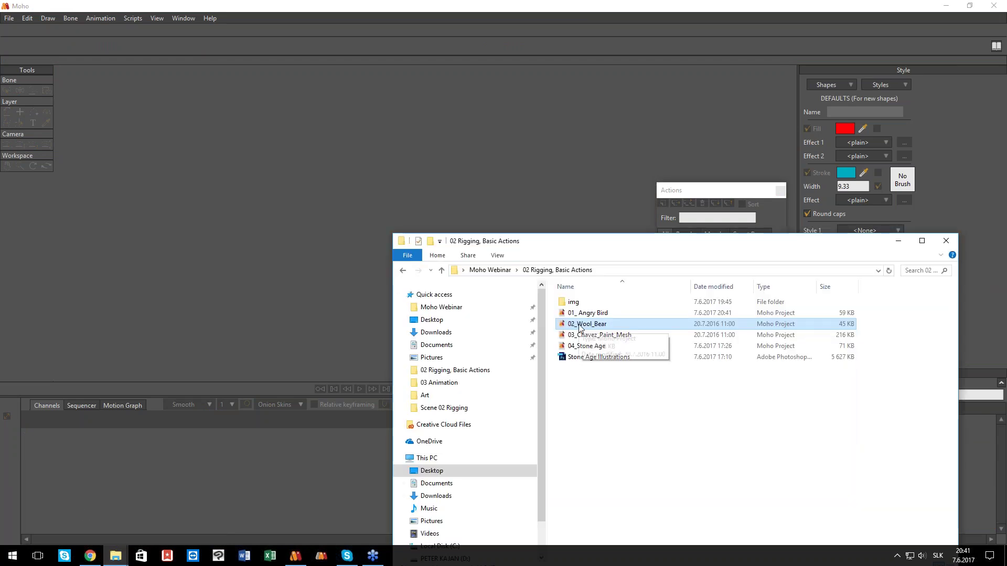
pyautogui.doubleClick(563, 328)
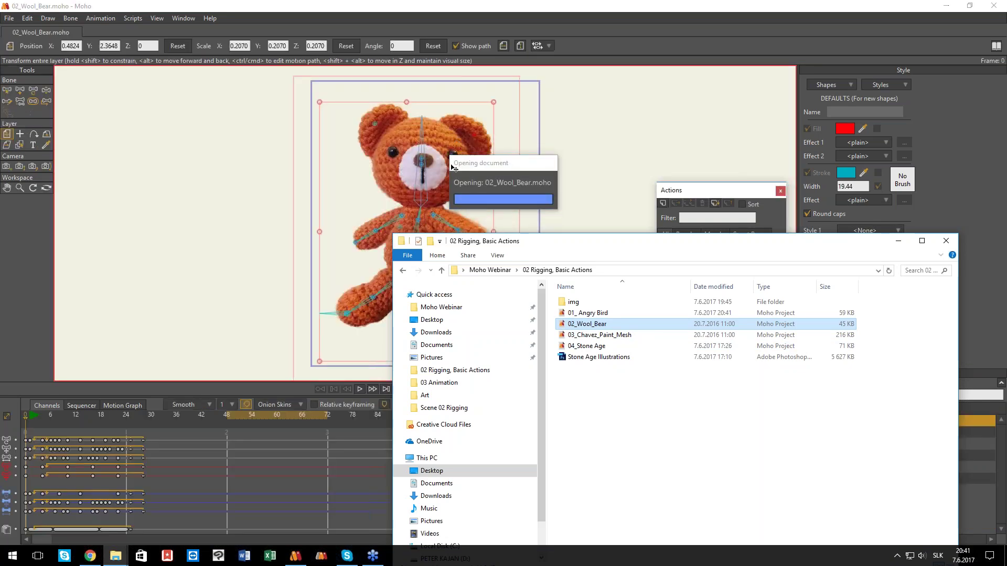
pyautogui.click(650, 109)
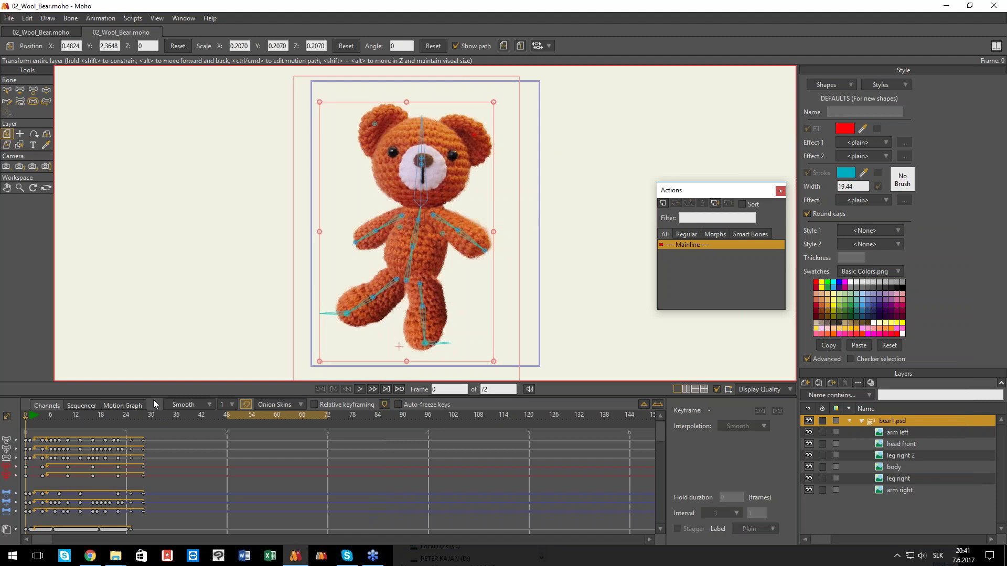
# - Select the arm left, leg right 2 and body layers in turn at frame 0 and examine the bear's body and legs
pyautogui.moveTo(36, 417); pyautogui.dragTo(8, 433)
pyautogui.click(906, 433)
pyautogui.click(899, 453)
pyautogui.click(899, 467)
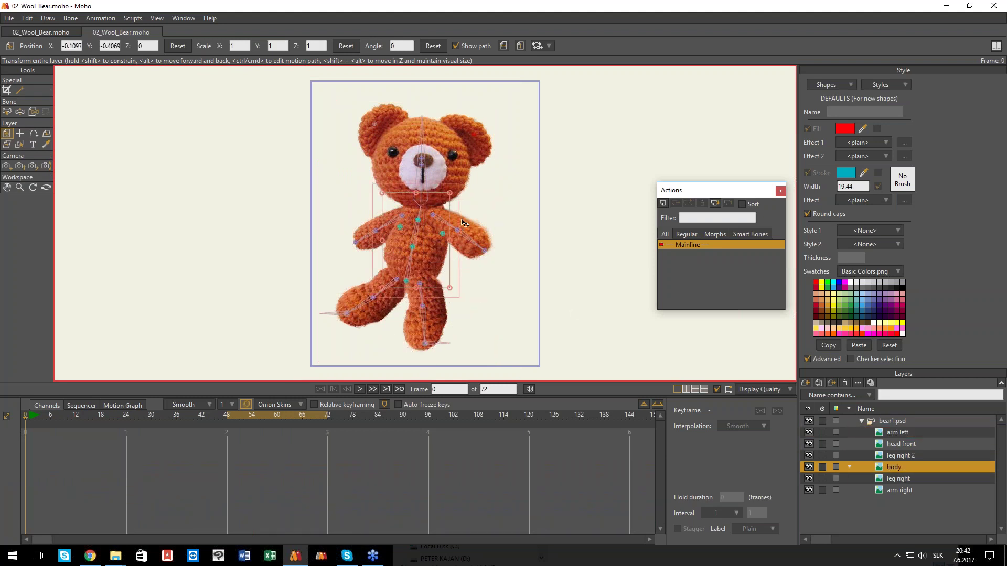
pyautogui.scroll(2, 409, 300)
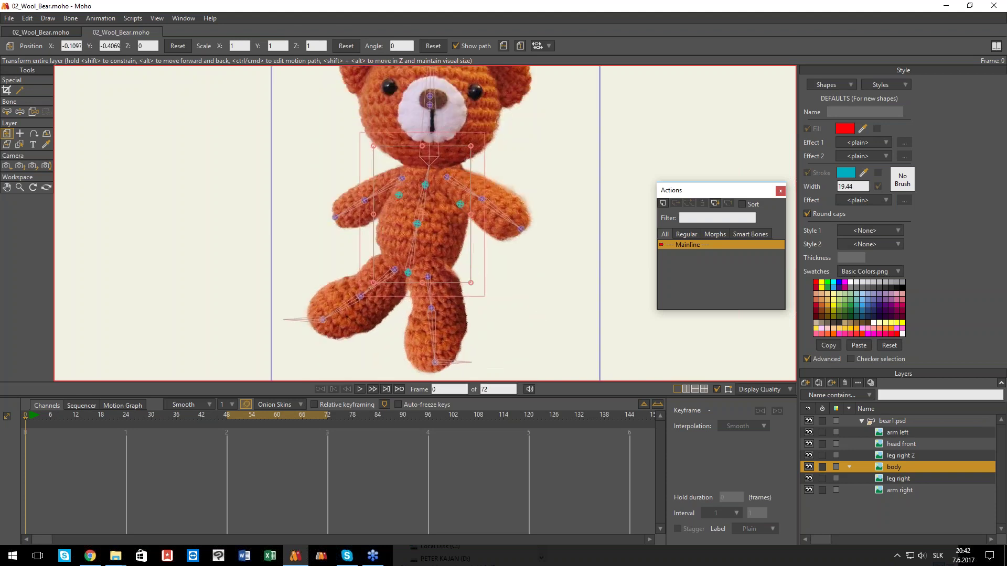
pyautogui.scroll(2, 428, 339)
pyautogui.scroll(-2, 432, 320)
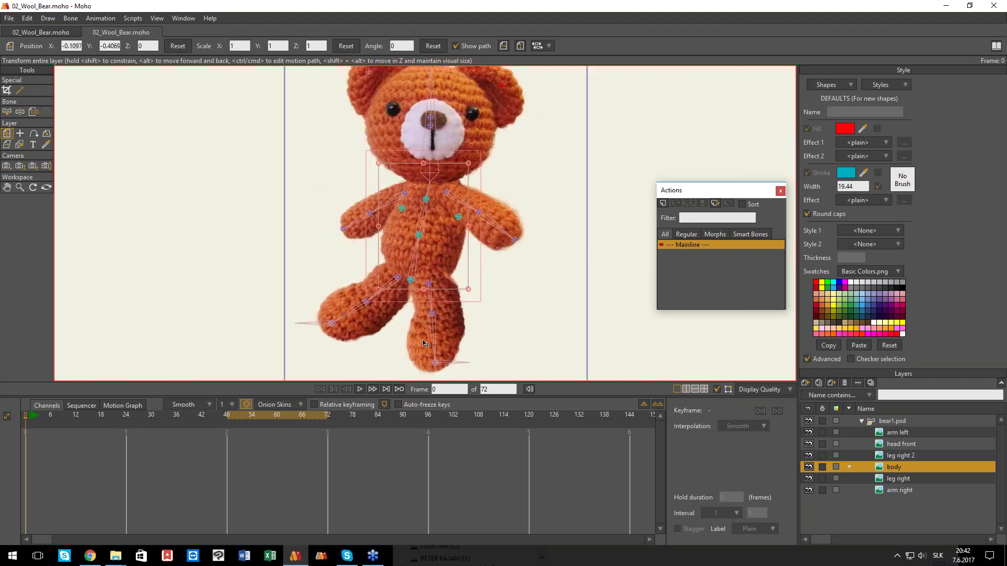
pyautogui.scroll(3, 438, 299)
pyautogui.moveTo(438, 299); pyautogui.dragTo(433, 267)
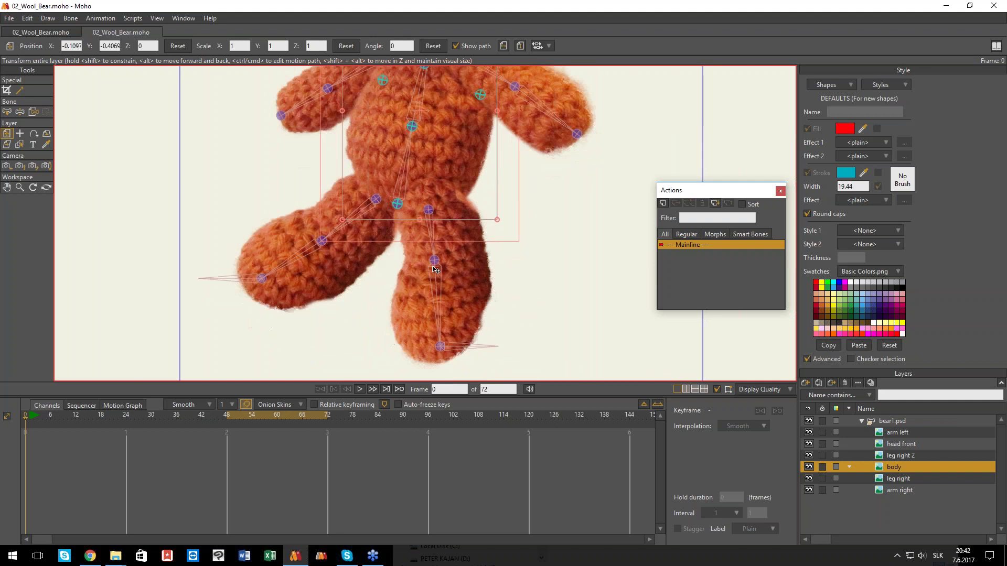
pyautogui.scroll(-3, 441, 270)
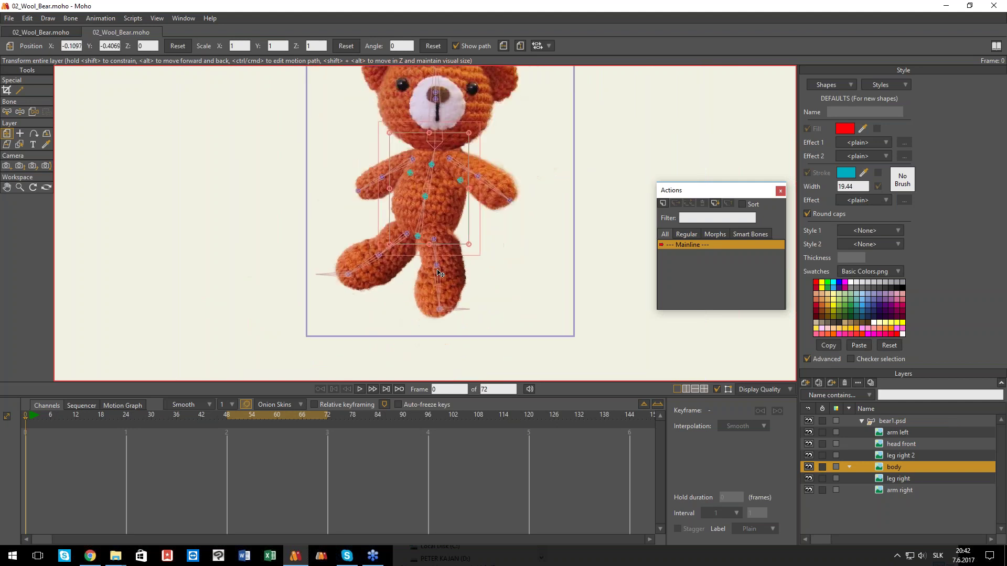
pyautogui.scroll(3, 439, 274)
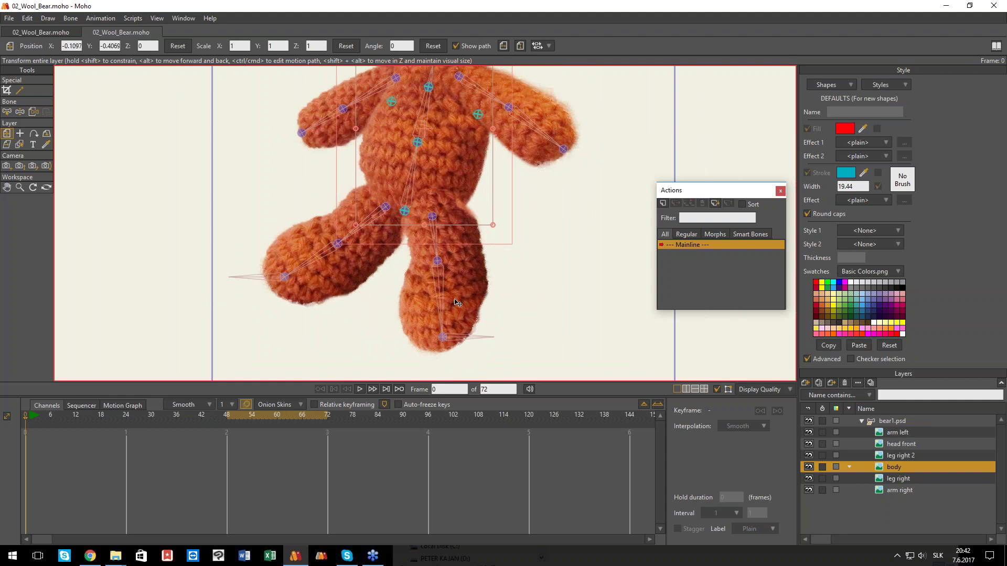
pyautogui.scroll(-1, 426, 301)
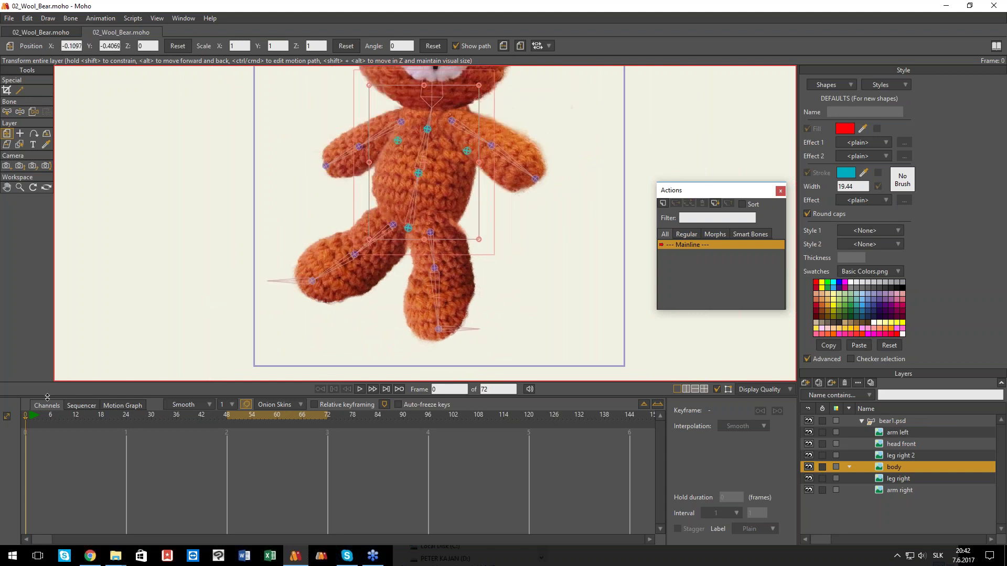
# - Scrub the bear's animation to frames 52 and 62 and examine how the limbs and body deform
pyautogui.moveTo(177, 416); pyautogui.dragTo(244, 418)
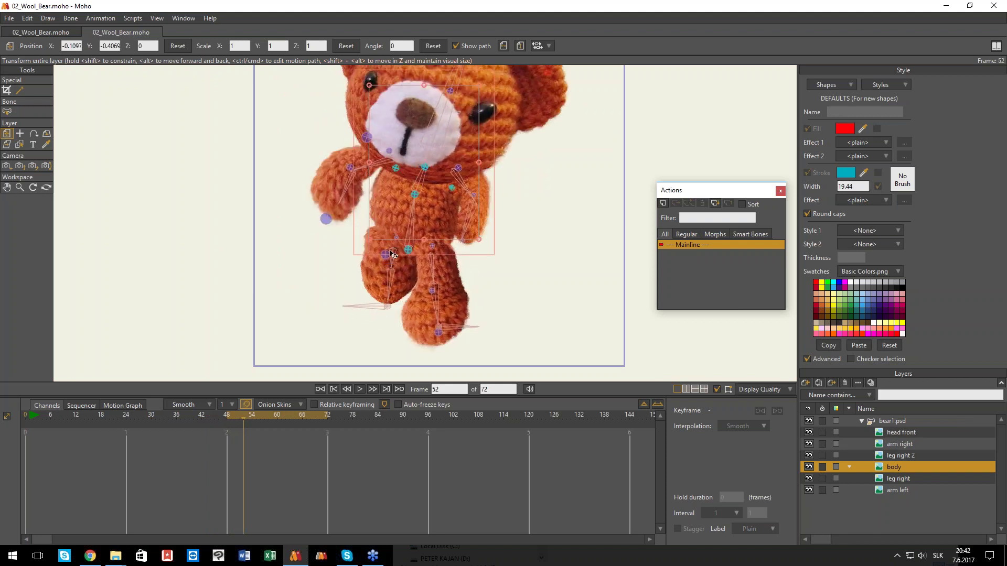
pyautogui.scroll(-2, 382, 313)
pyautogui.moveTo(251, 421); pyautogui.dragTo(286, 418)
pyautogui.scroll(2, 392, 321)
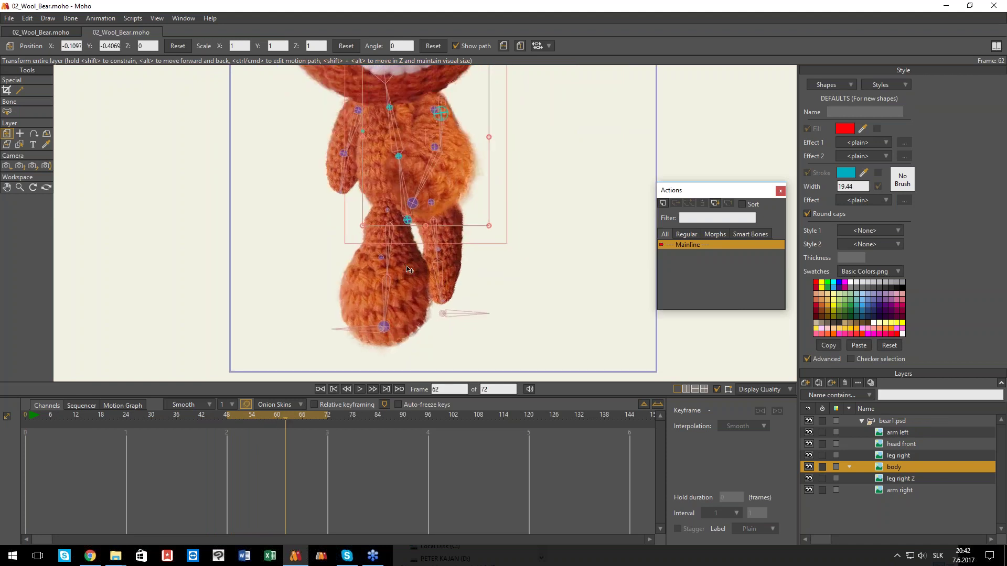
pyautogui.scroll(-2, 409, 269)
pyautogui.moveTo(409, 269); pyautogui.dragTo(393, 299)
pyautogui.scroll(-1, 409, 276)
pyautogui.scroll(1, 403, 243)
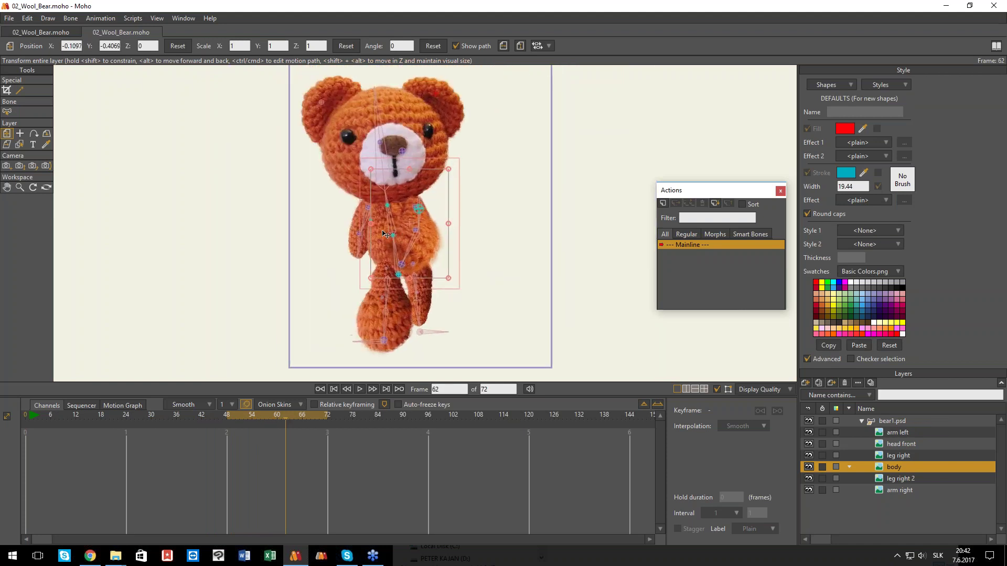
# - Orbit the workspace around the bear, inspect it in a two-view layout, and return to a single view
pyautogui.click(46, 187)
pyautogui.moveTo(221, 205); pyautogui.dragTo(466, 229)
pyautogui.click(687, 389)
pyautogui.moveTo(534, 241); pyautogui.dragTo(609, 225)
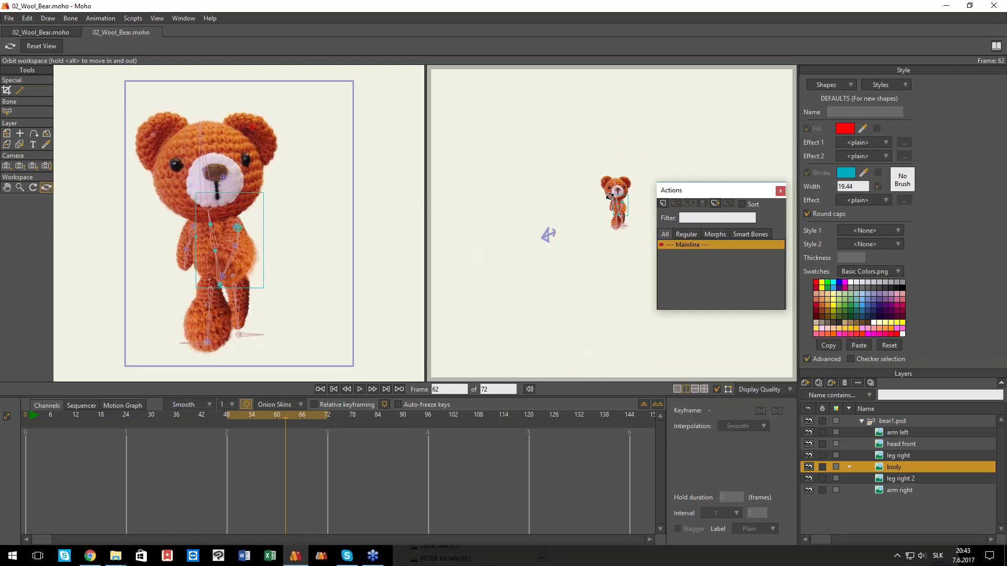
pyautogui.moveTo(614, 219)
pyautogui.mouseDown()
pyautogui.moveTo(622, 216)
pyautogui.moveTo(610, 217)
pyautogui.mouseUp()
pyautogui.click(677, 390)
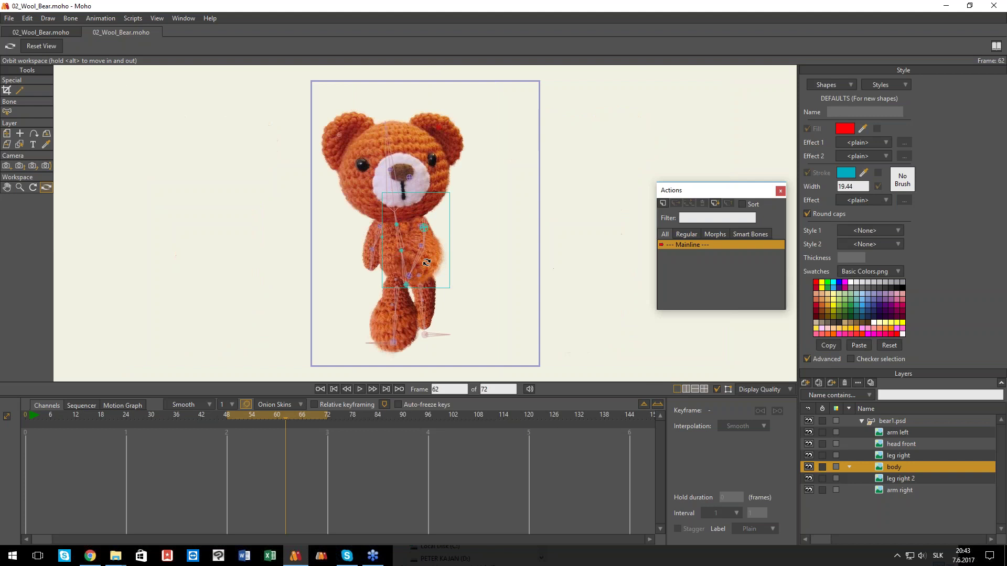
# - Scrub through the animation again around frame 62 to check the legs, and return to frame 0
pyautogui.moveTo(262, 417); pyautogui.dragTo(286, 417)
pyautogui.scroll(4, 388, 341)
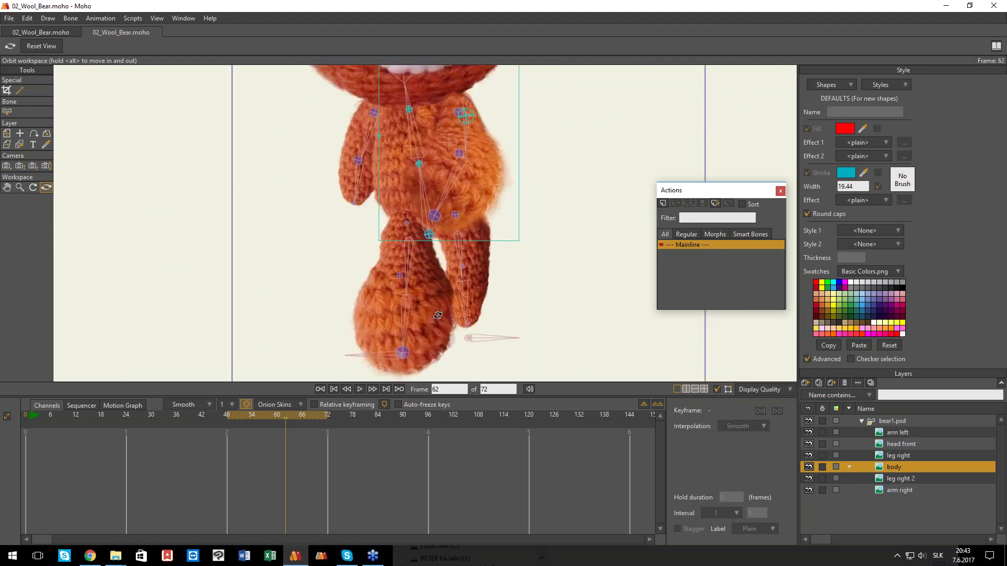
pyautogui.moveTo(291, 416); pyautogui.dragTo(385, 424)
pyautogui.moveTo(229, 416); pyautogui.dragTo(2, 421)
# - Select the bear1.psd bone layer and clear all animation from the document
pyautogui.click(880, 423)
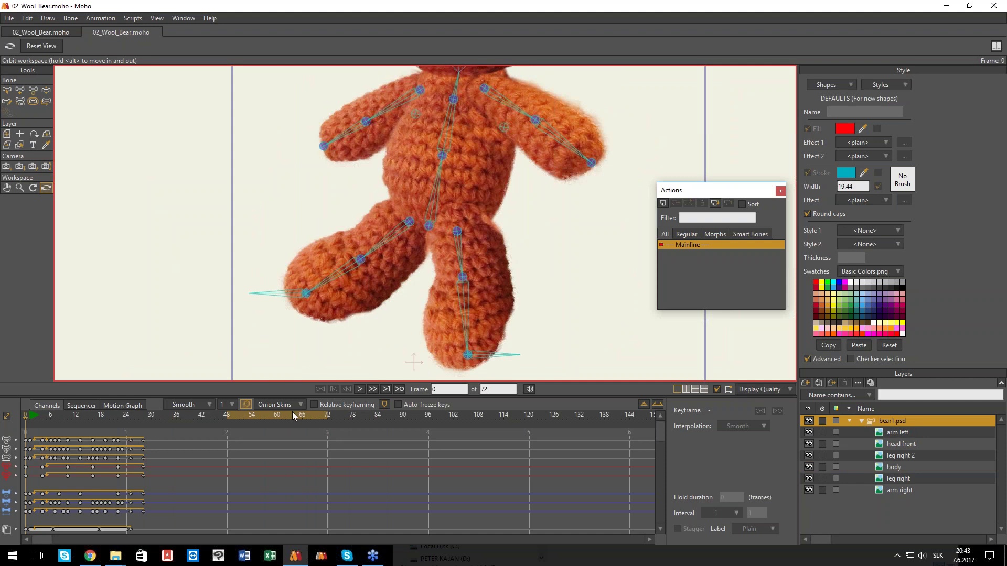
pyautogui.click(101, 18)
pyautogui.moveTo(131, 156)
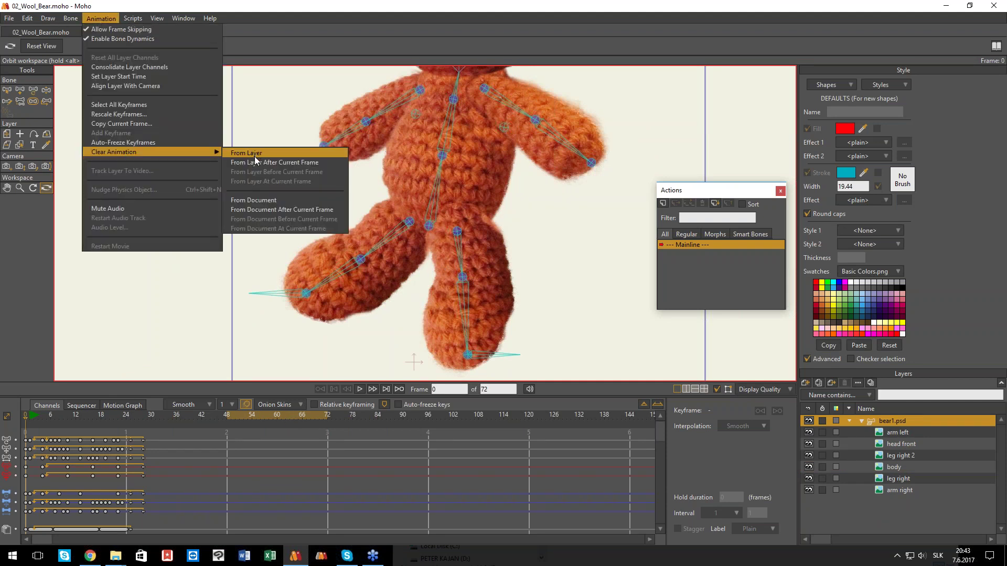
pyautogui.click(254, 200)
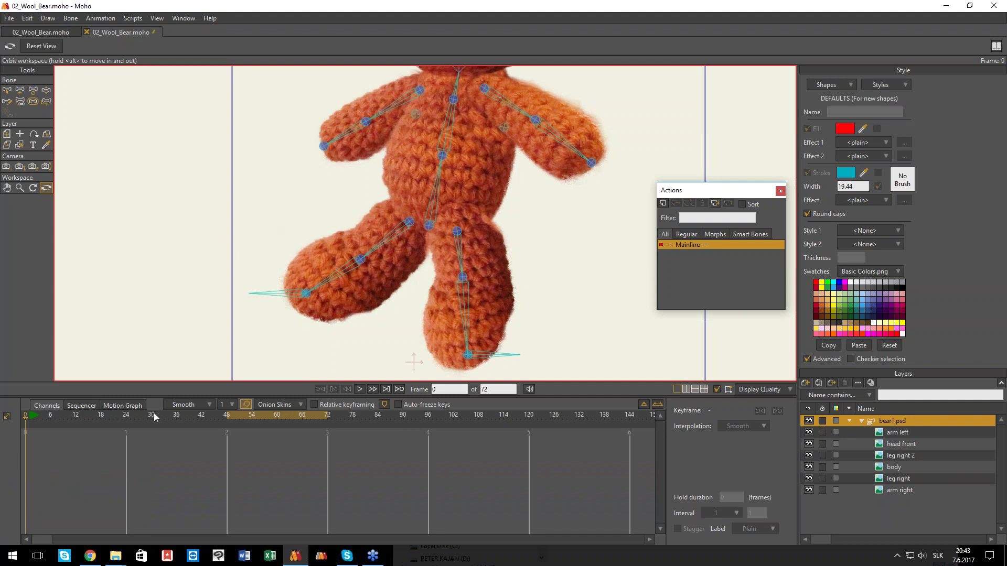
# - At frame 61, bend the bear's lower torso and outstretched leg with the Manipulate Bones tool
pyautogui.click(282, 415)
pyautogui.scroll(-2, 420, 272)
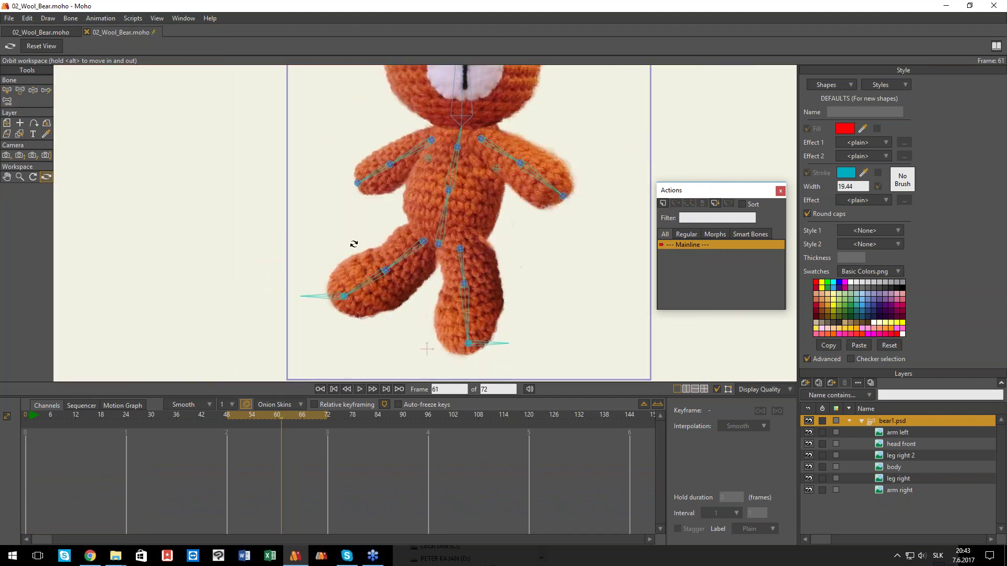
pyautogui.click(33, 90)
pyautogui.scroll(-1, 497, 190)
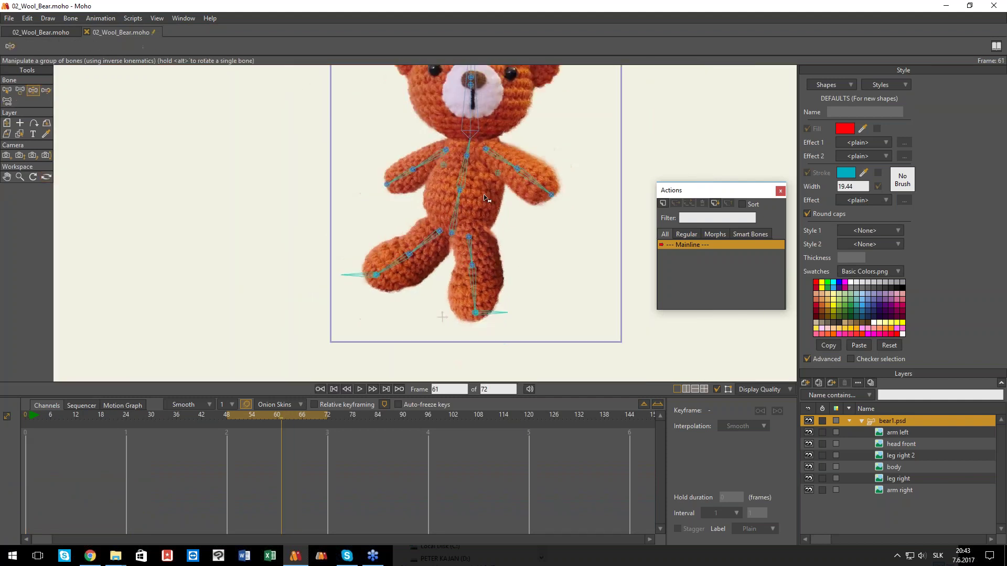
pyautogui.moveTo(456, 203); pyautogui.dragTo(453, 204)
pyautogui.scroll(3, 401, 272)
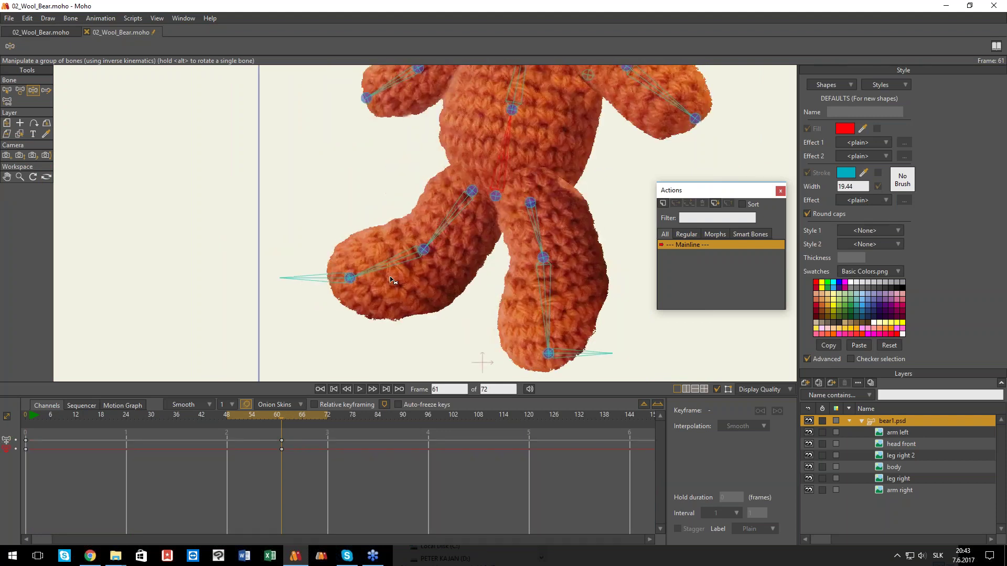
pyautogui.scroll(3, 361, 280)
pyautogui.moveTo(363, 294); pyautogui.dragTo(362, 295)
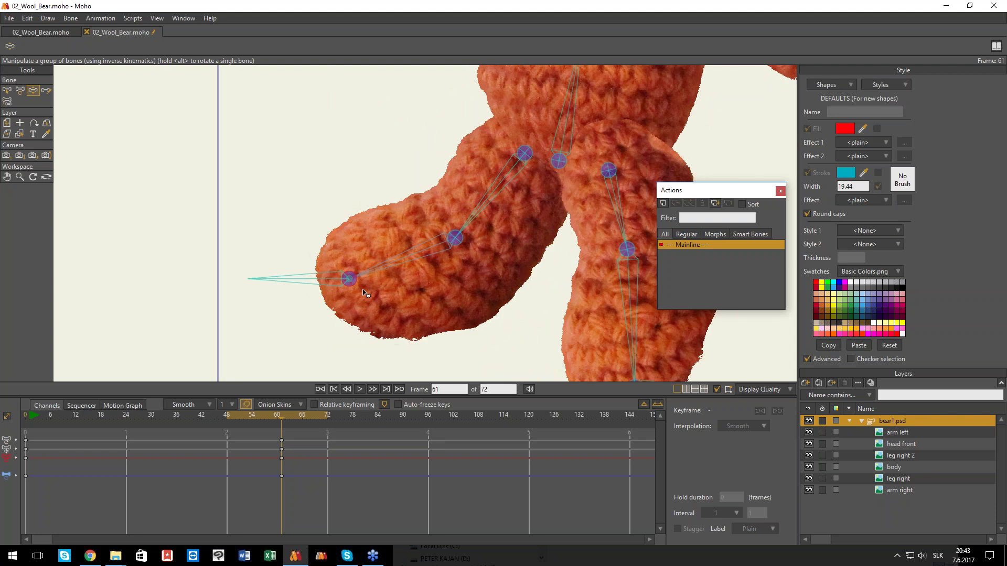
# - Resize and adjust the outstretched leg's bones at frame 61 with the Transform Bone tool
pyautogui.click(461, 245)
pyautogui.press('t')
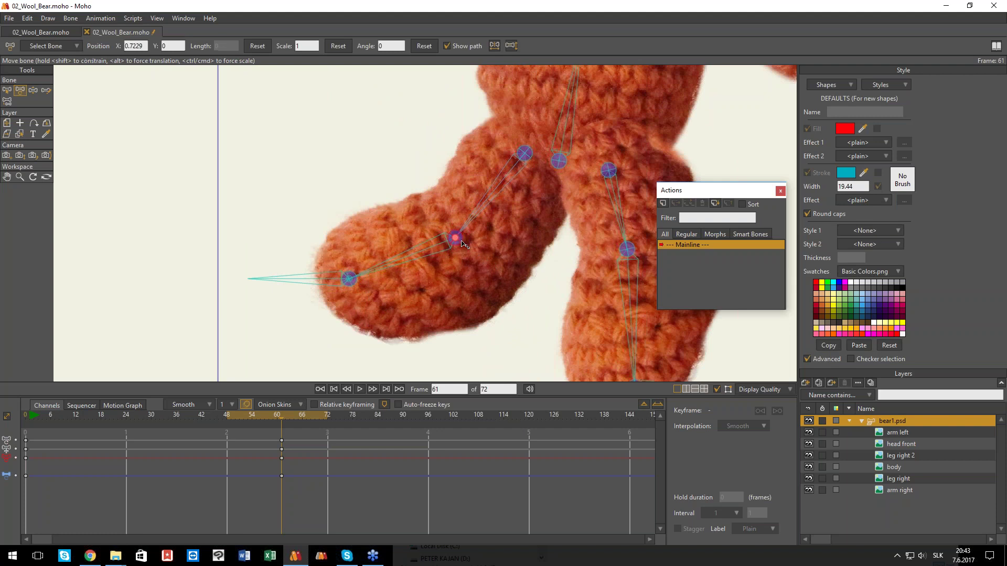
pyautogui.moveTo(461, 242)
pyautogui.mouseDown()
pyautogui.moveTo(470, 245)
pyautogui.moveTo(456, 243)
pyautogui.mouseUp()
pyautogui.scroll(-2, 446, 245)
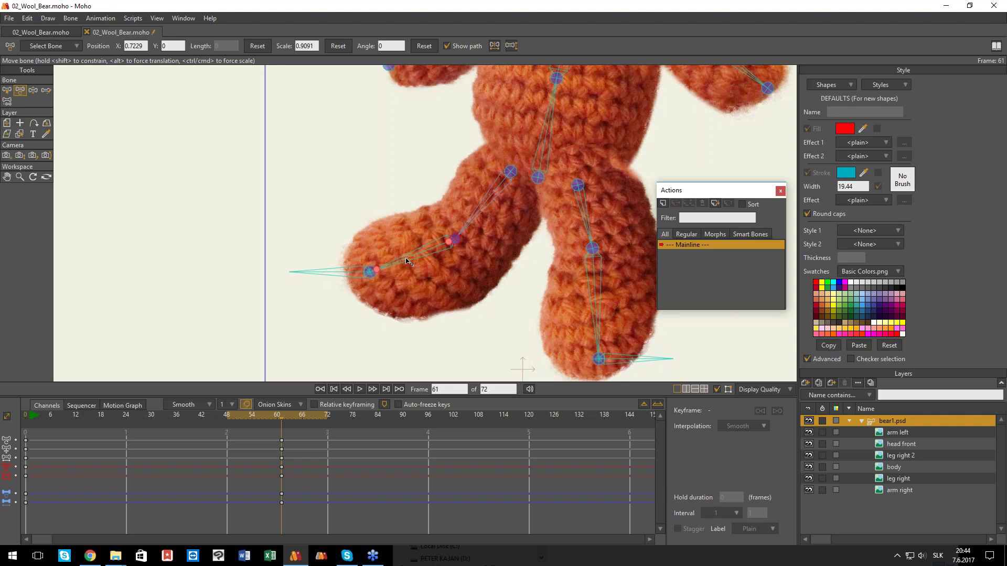
pyautogui.moveTo(411, 260)
pyautogui.mouseDown()
pyautogui.moveTo(456, 297)
pyautogui.moveTo(410, 259)
pyautogui.mouseUp()
pyautogui.scroll(-2, 445, 252)
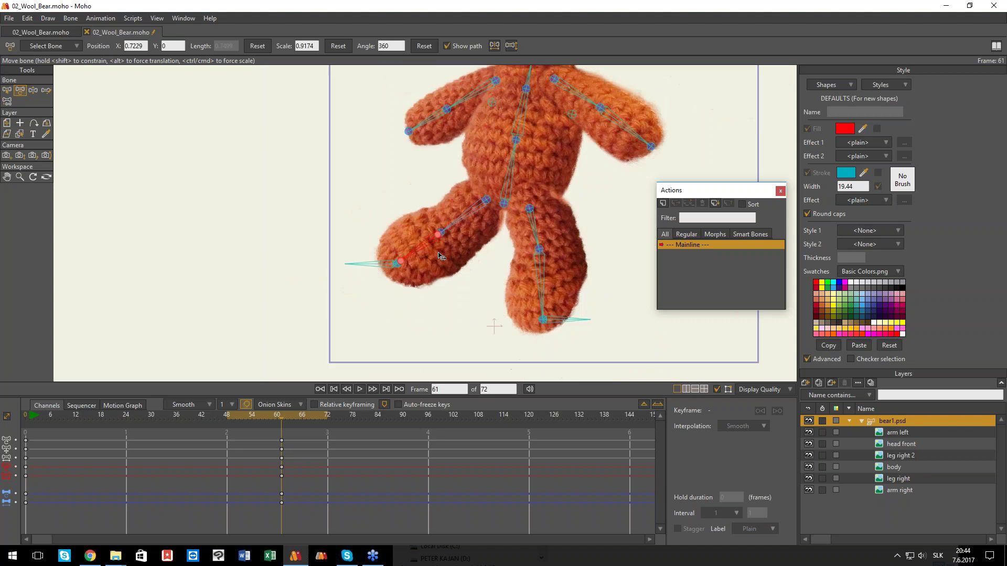
pyautogui.scroll(3, 441, 256)
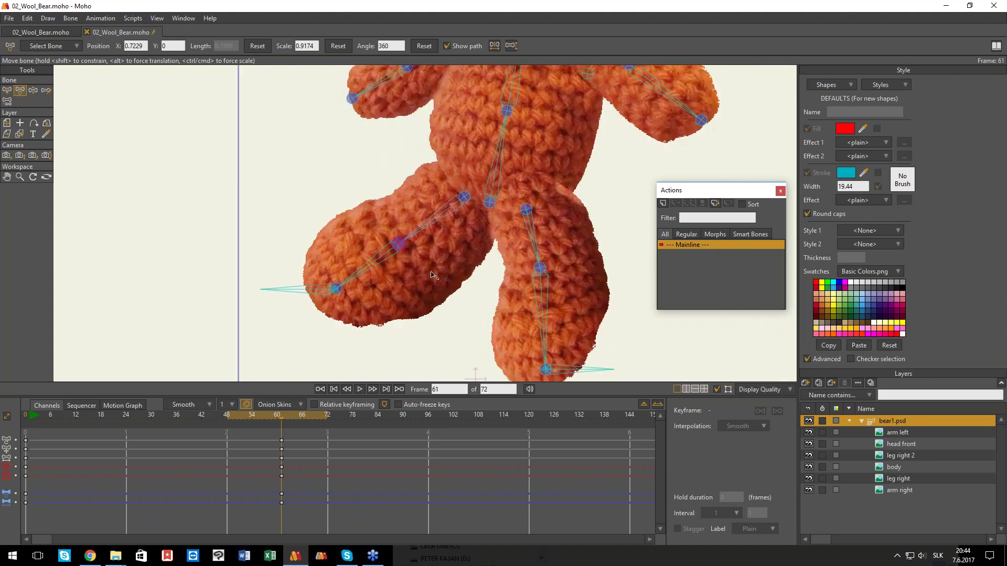
pyautogui.moveTo(483, 313); pyautogui.dragTo(355, 221)
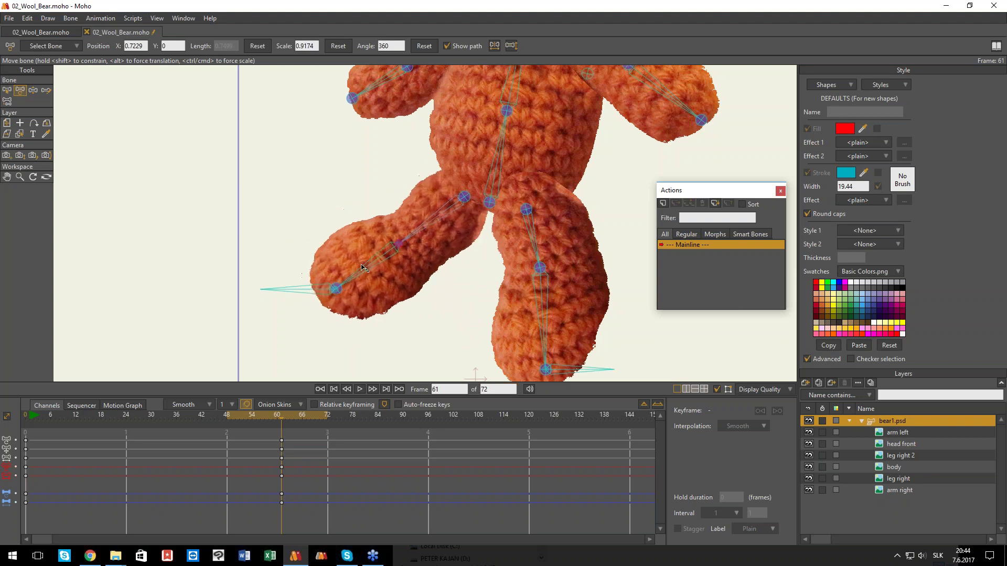
pyautogui.scroll(-3, 448, 262)
pyautogui.scroll(-1, 431, 264)
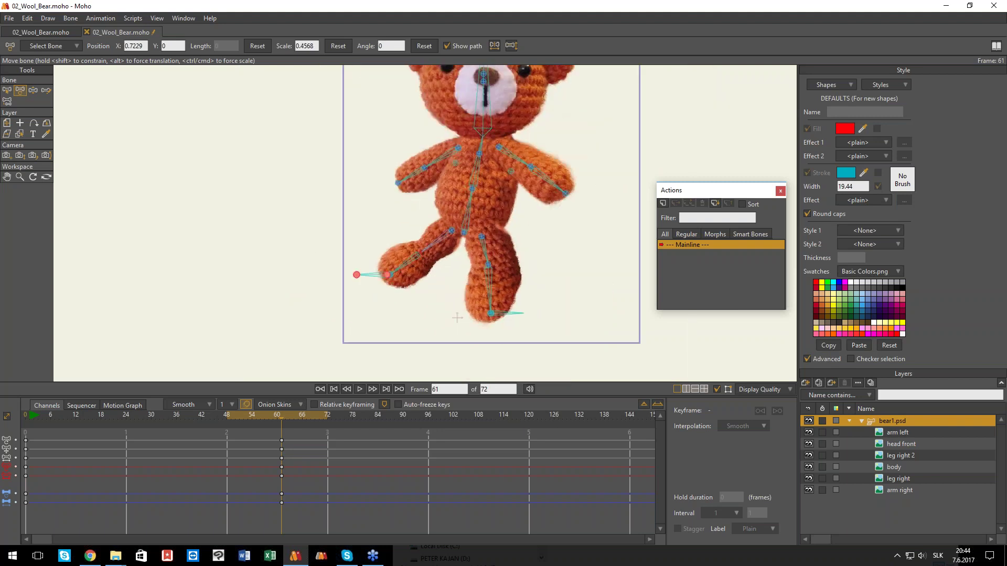
# - Return to frame 0 and delete all bones of the bear1.psd layer
pyautogui.moveTo(35, 416); pyautogui.dragTo(1, 420)
pyautogui.scroll(-1, 372, 227)
pyautogui.scroll(-2, 549, 319)
pyautogui.press('b')
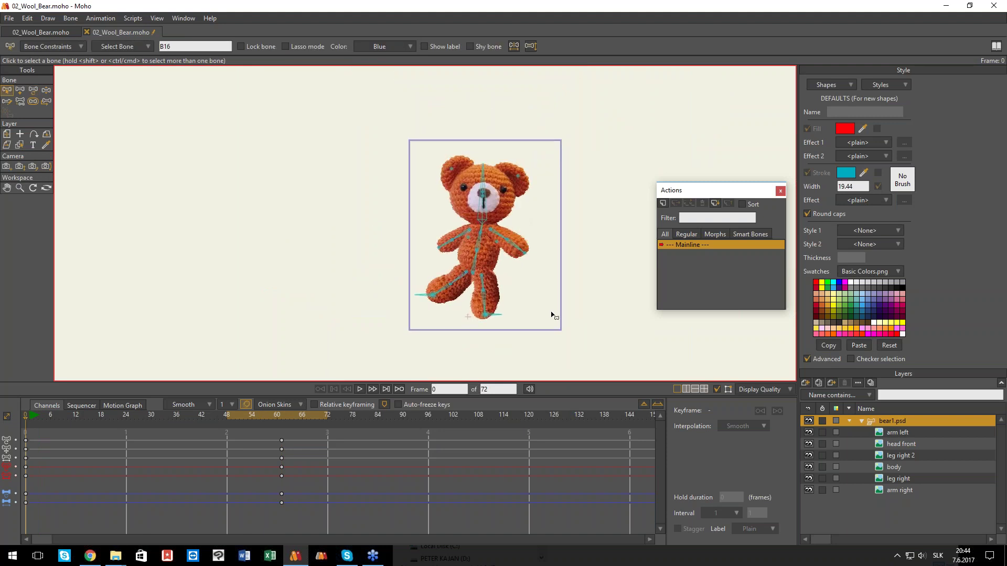
pyautogui.click(351, 125)
# - Add a point bone on the bear's left-hand eye and a short upward bone starting at the right-hand eye
pyautogui.scroll(4, 365, 124)
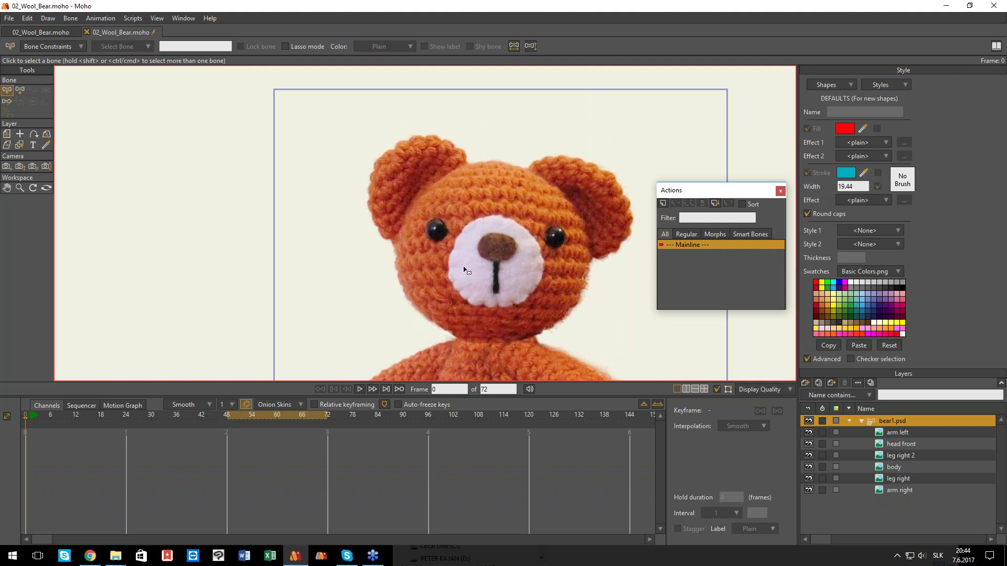
pyautogui.moveTo(464, 243); pyautogui.dragTo(461, 253)
pyautogui.scroll(1, 462, 254)
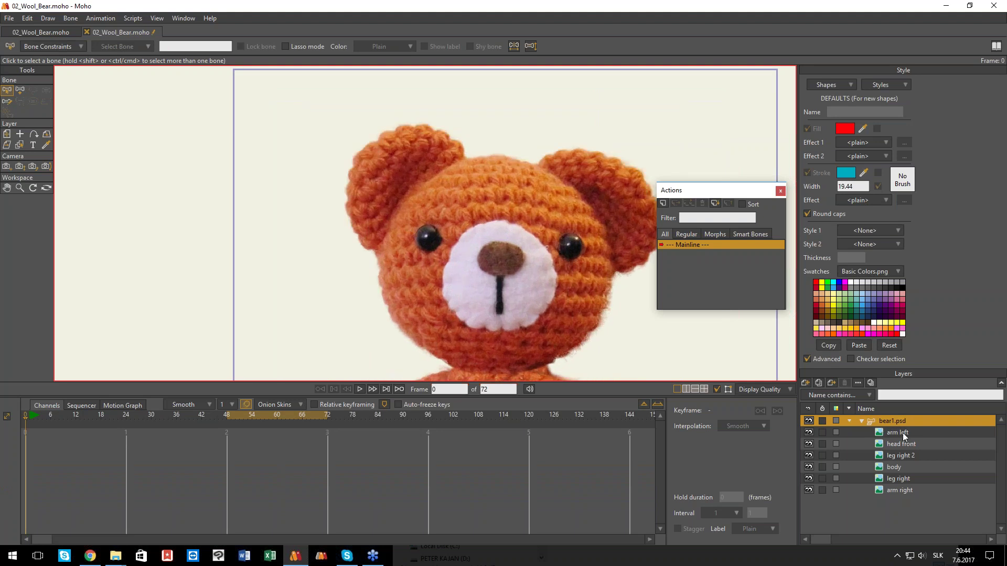
pyautogui.click(19, 91)
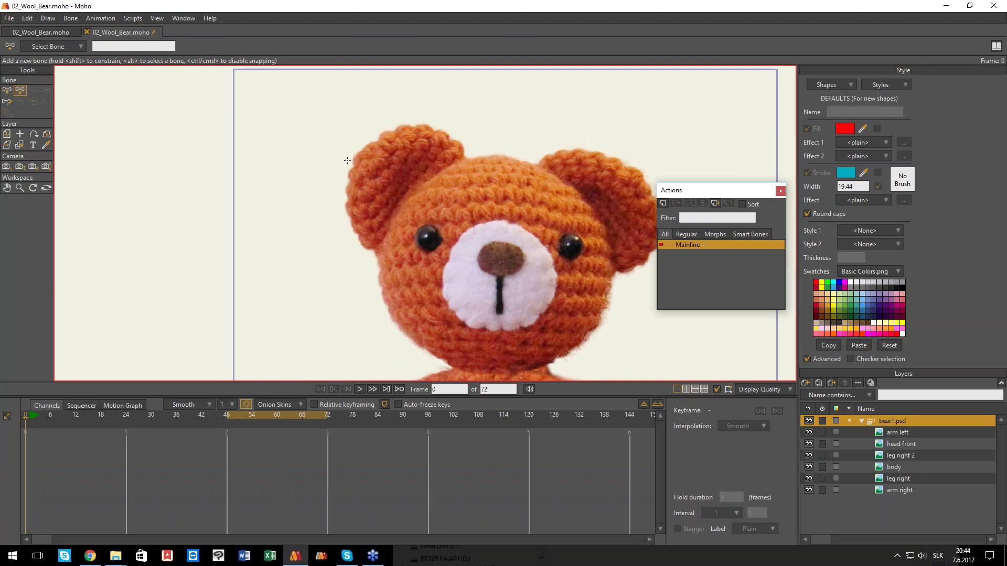
pyautogui.click(426, 237)
pyautogui.moveTo(572, 245); pyautogui.dragTo(562, 182)
pyautogui.scroll(-2, 559, 186)
pyautogui.press('b')
# - Test the new eye bones with the Transform Bone tool at frame 58, and return to frame 0
pyautogui.moveTo(160, 417); pyautogui.dragTo(272, 416)
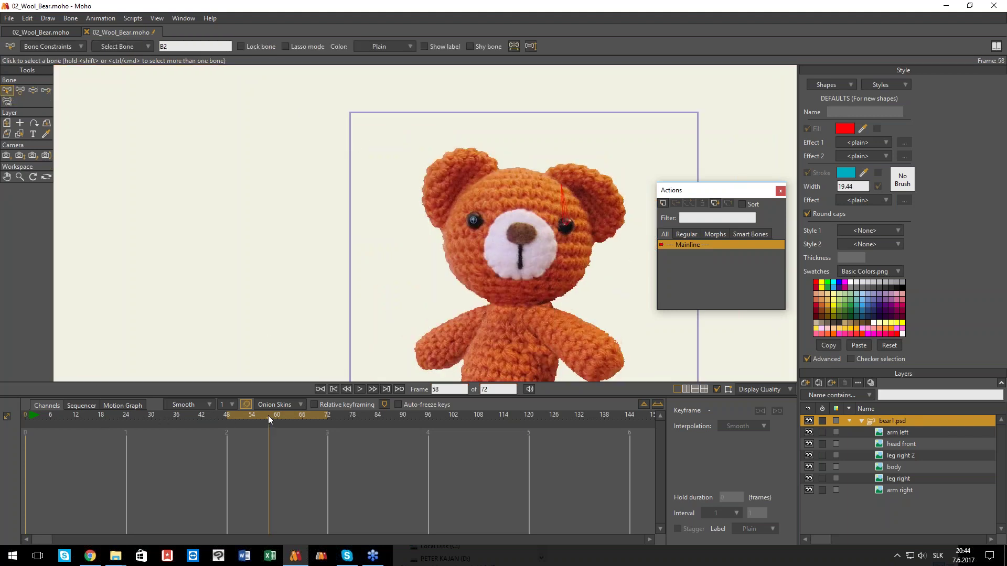
pyautogui.scroll(2, 490, 209)
pyautogui.press('t')
pyautogui.click(465, 231)
pyautogui.moveTo(51, 415); pyautogui.dragTo(2, 421)
# - Set the strength of the point bone on the bear's left-hand eye to 4.1263 with the Bone Strength tool
pyautogui.press('s')
pyautogui.scroll(-2, 504, 233)
pyautogui.scroll(-1, 504, 233)
pyautogui.scroll(1, 557, 245)
pyautogui.scroll(2, 561, 241)
pyautogui.click(599, 226)
pyautogui.moveTo(600, 226); pyautogui.dragTo(510, 266)
pyautogui.scroll(1, 525, 218)
pyautogui.scroll(-1, 524, 219)
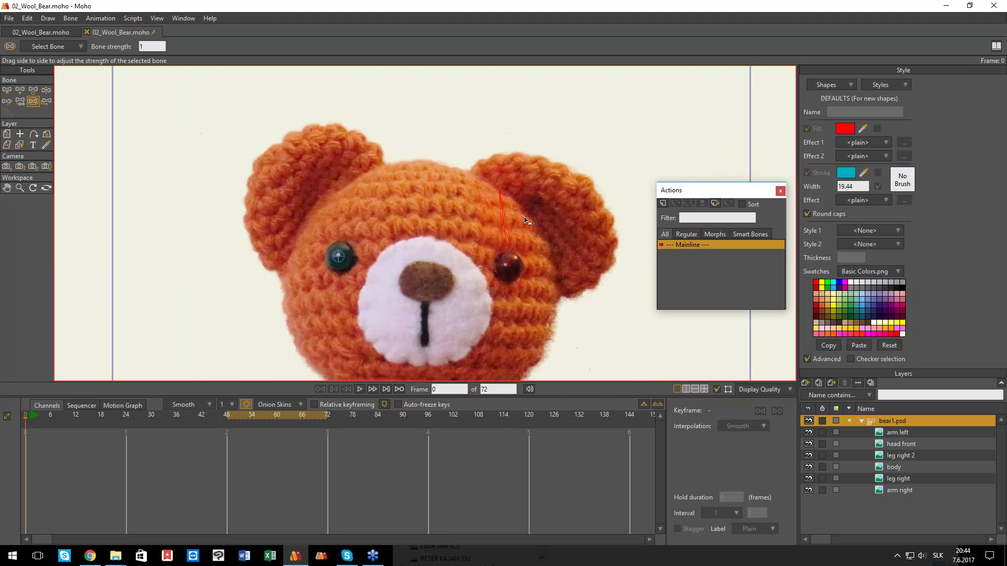
pyautogui.scroll(1, 526, 221)
pyautogui.click(294, 255)
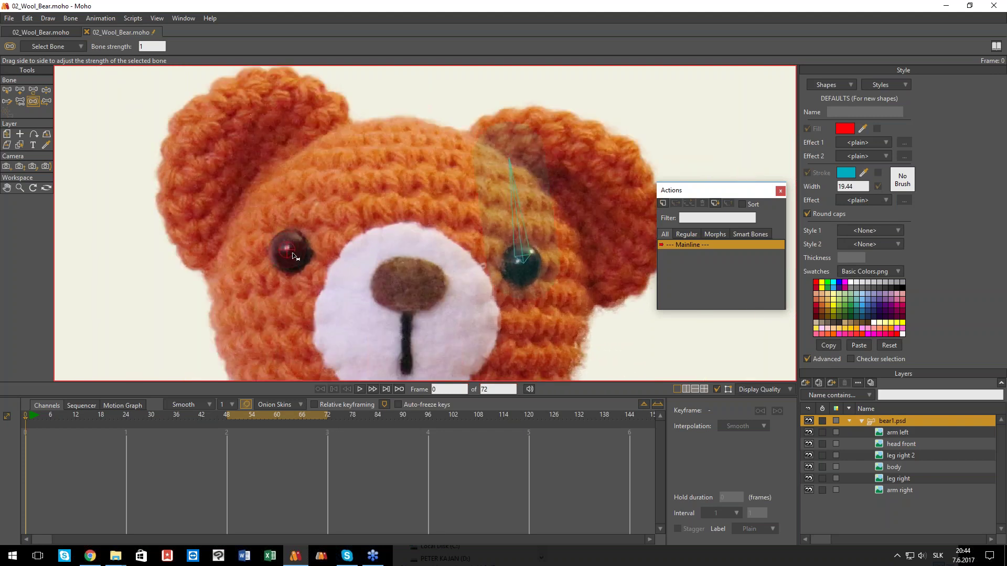
pyautogui.moveTo(328, 272); pyautogui.dragTo(544, 337)
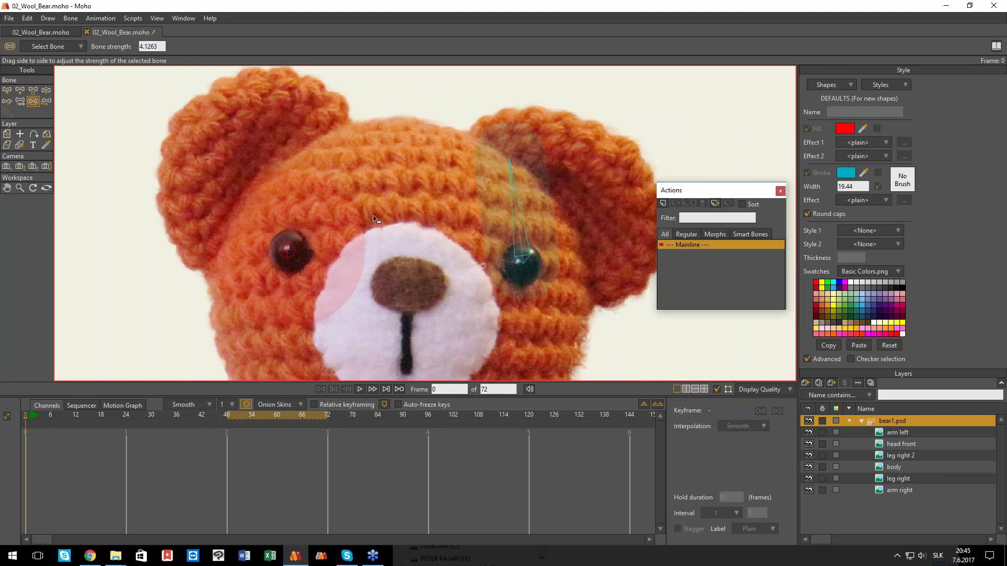
# - Set the strength of the bone above the bear's right-hand eye to 1.8539
pyautogui.click(531, 262)
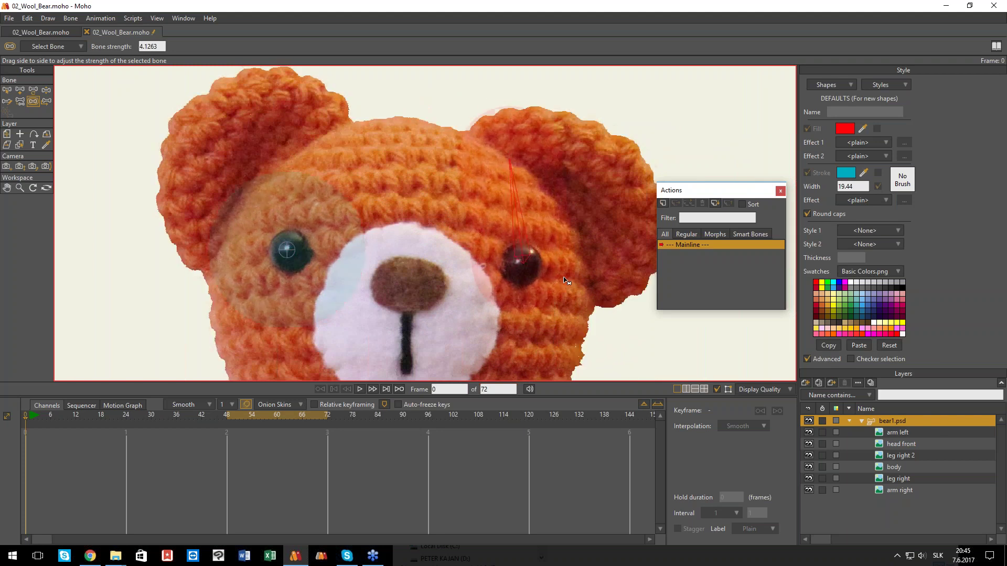
pyautogui.moveTo(542, 274); pyautogui.dragTo(458, 288)
pyautogui.scroll(-1, 444, 288)
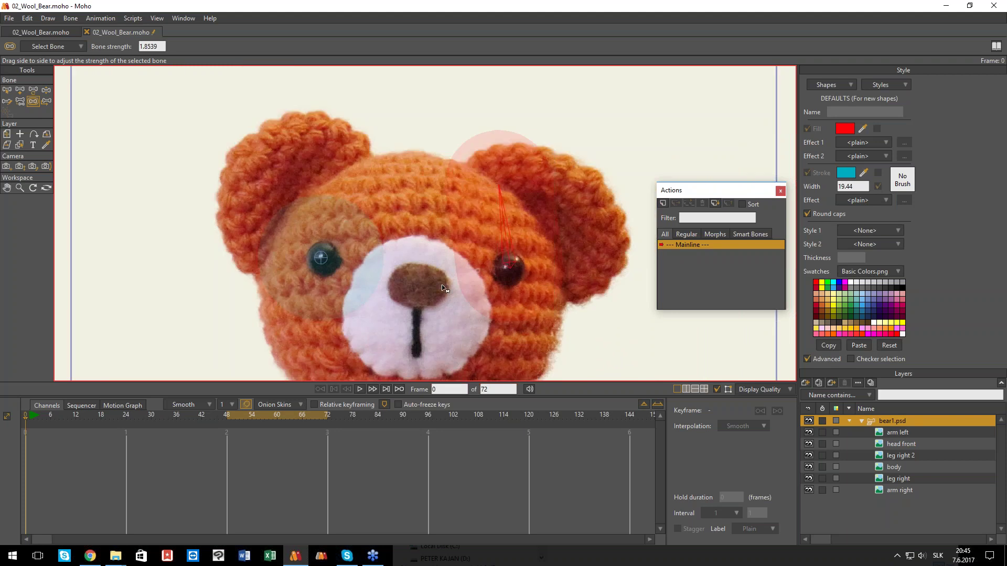
# - Test moving the left-hand eye's point bone with the Transform Bone tool at frame 67, and delete the resulting keyframe
pyautogui.click(304, 419)
pyautogui.press('t')
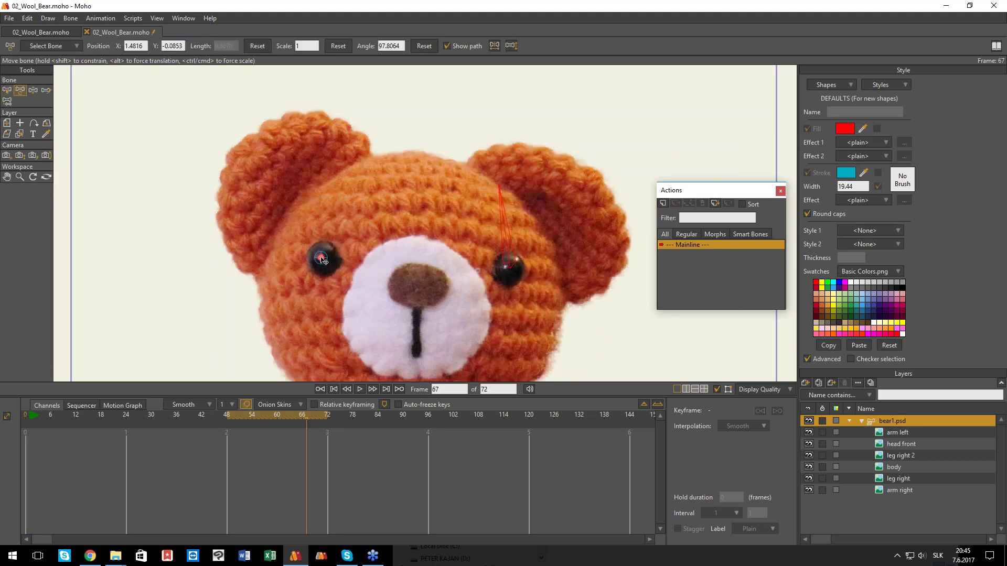
pyautogui.click(321, 258)
pyautogui.scroll(1, 335, 252)
pyautogui.scroll(-2, 381, 226)
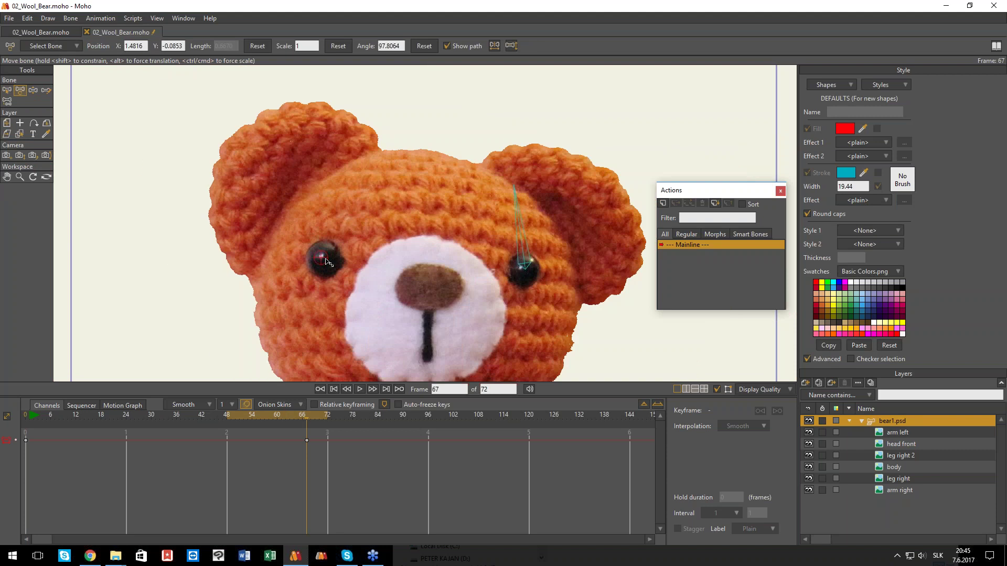
pyautogui.moveTo(363, 229); pyautogui.dragTo(152, 449)
pyautogui.click(308, 450)
pyautogui.press('Delete')
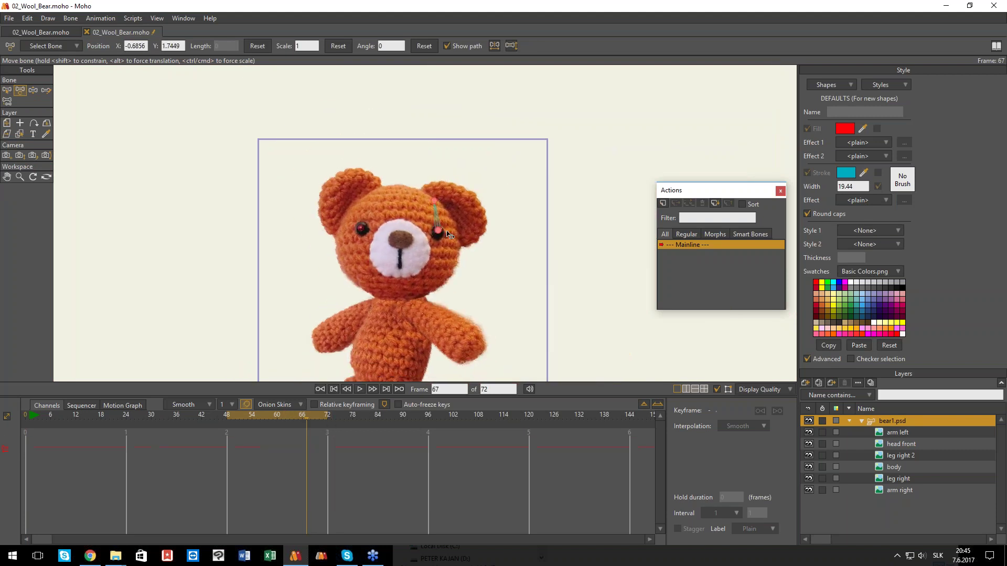
# - Test stretching the right-hand eye's bone and moving the left-hand eye's bone at frame 67, and clear their keys
pyautogui.moveTo(433, 202); pyautogui.dragTo(451, 318)
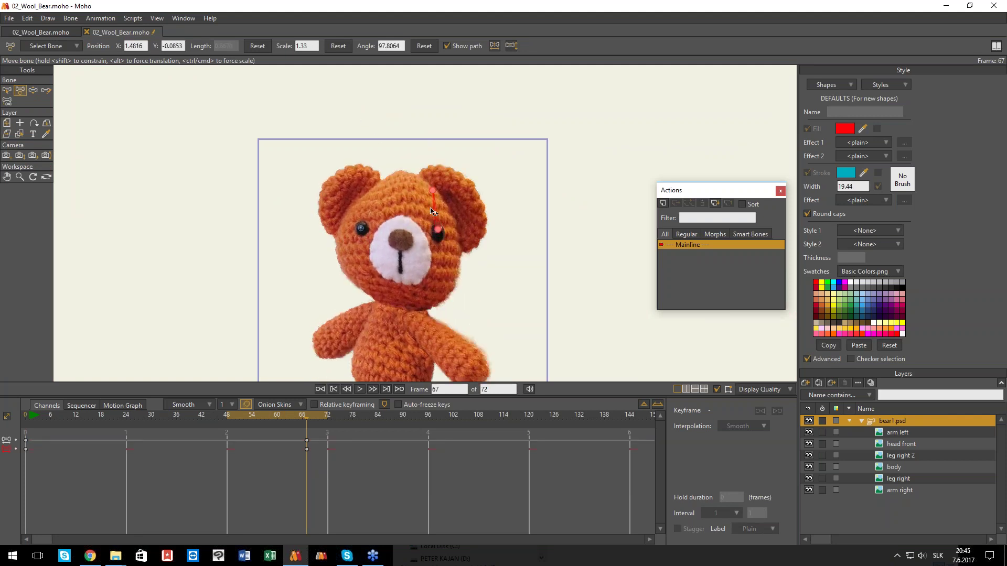
pyautogui.click(366, 230)
pyautogui.moveTo(366, 229); pyautogui.dragTo(370, 227)
pyautogui.moveTo(320, 491); pyautogui.dragTo(1, 422)
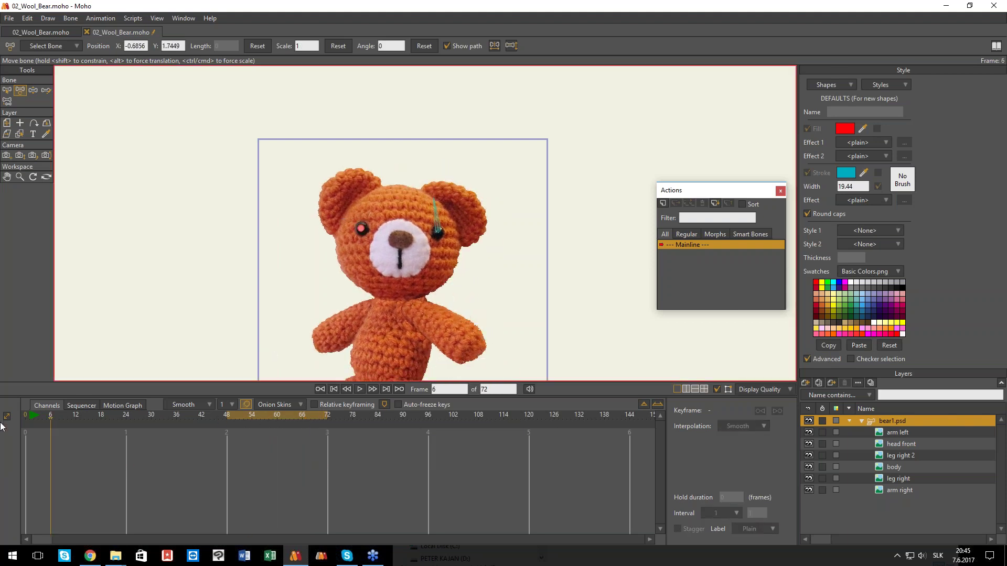
# - Undo the eye bone edits and the bone deletion to bring back the bear's original skeleton
pyautogui.scroll(-2, 432, 234)
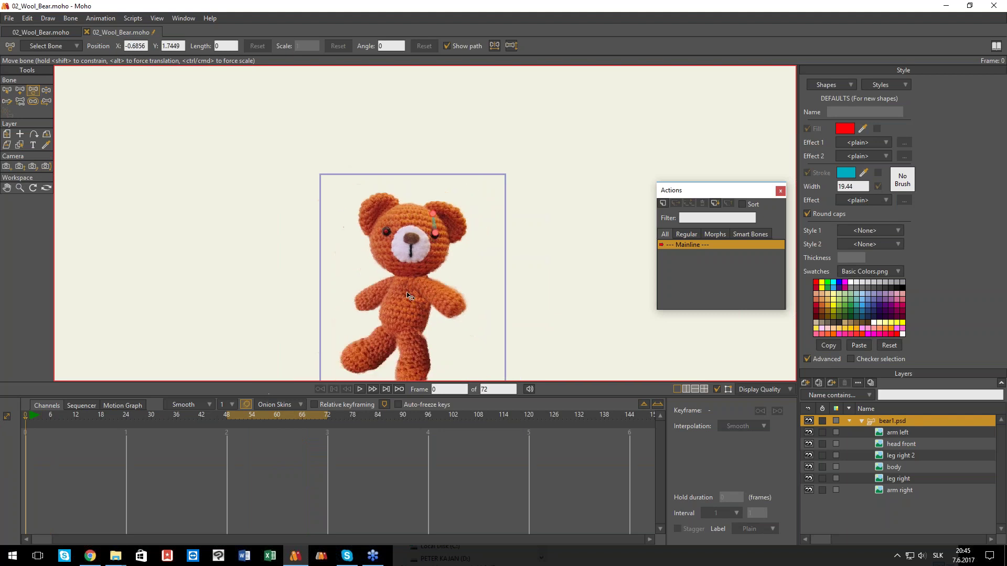
pyautogui.moveTo(457, 293); pyautogui.dragTo(436, 263)
pyautogui.click(27, 18)
pyautogui.click(34, 27)
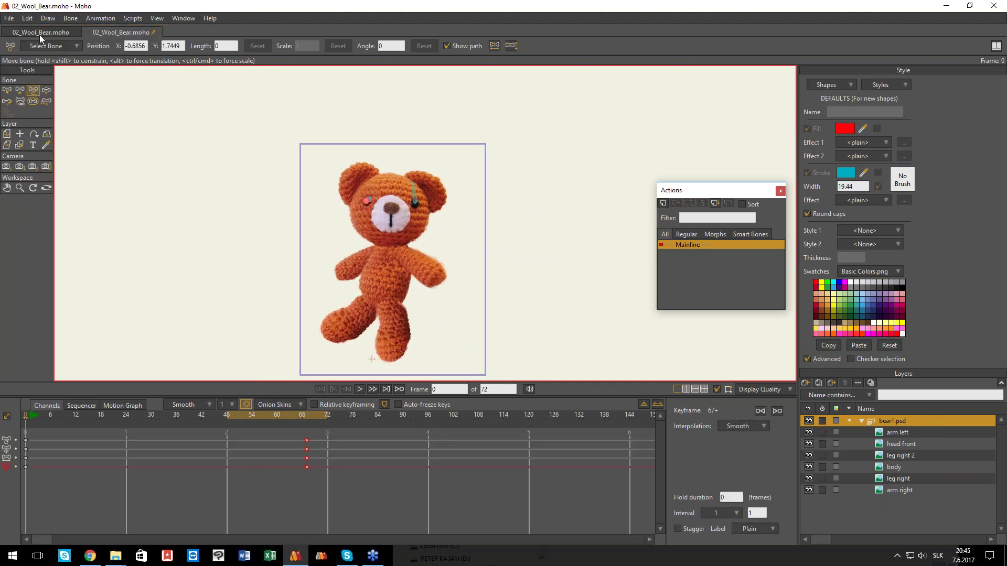
pyautogui.click(29, 18)
pyautogui.click(36, 30)
pyautogui.click(28, 18)
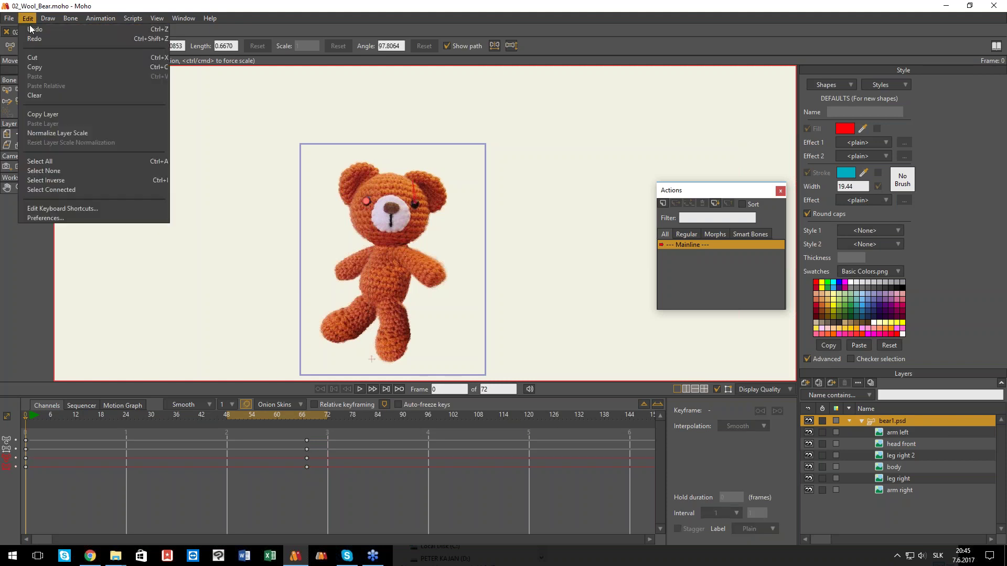
pyautogui.click(30, 25)
pyautogui.click(26, 20)
pyautogui.click(37, 29)
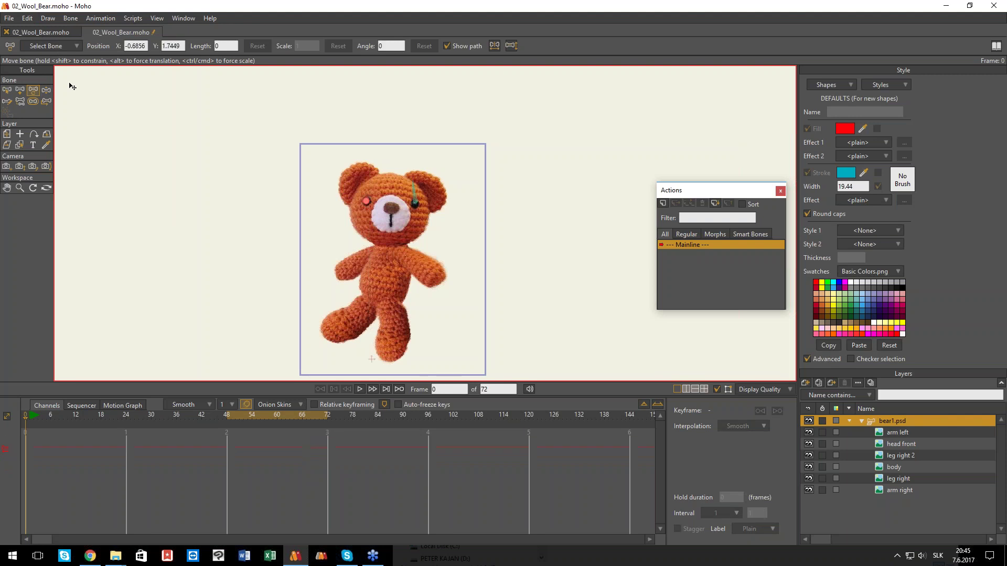
pyautogui.hotkey('ctrl', 'z')
pyautogui.hotkey('ctrl', 'z')
pyautogui.hotkey('ctrl', 'z')
pyautogui.hotkey('ctrl', 'z')
pyautogui.hotkey('ctrl', 'z')
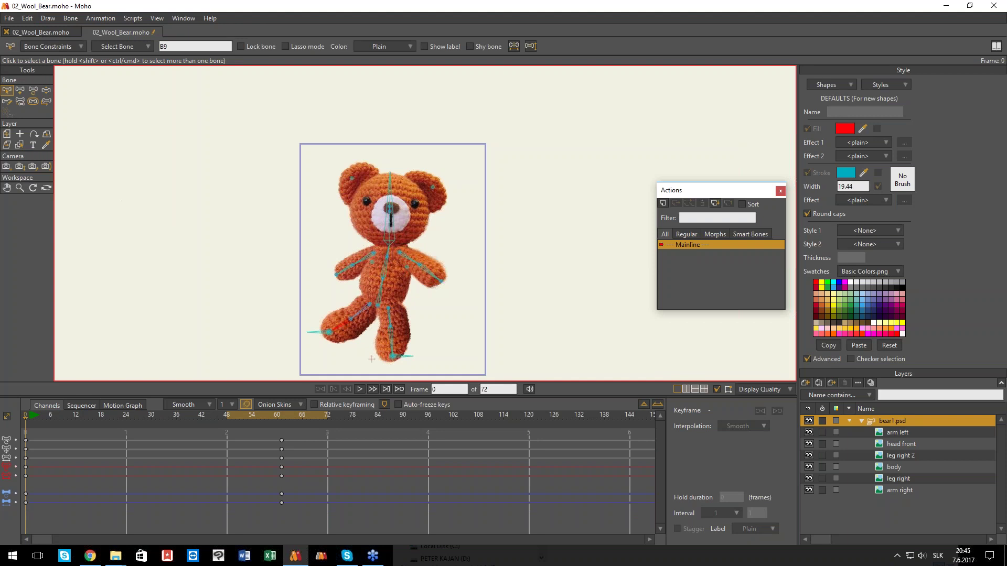
# - Undo the earlier bone changes keyed at frame 61, and move to frame 58
pyautogui.click(79, 412)
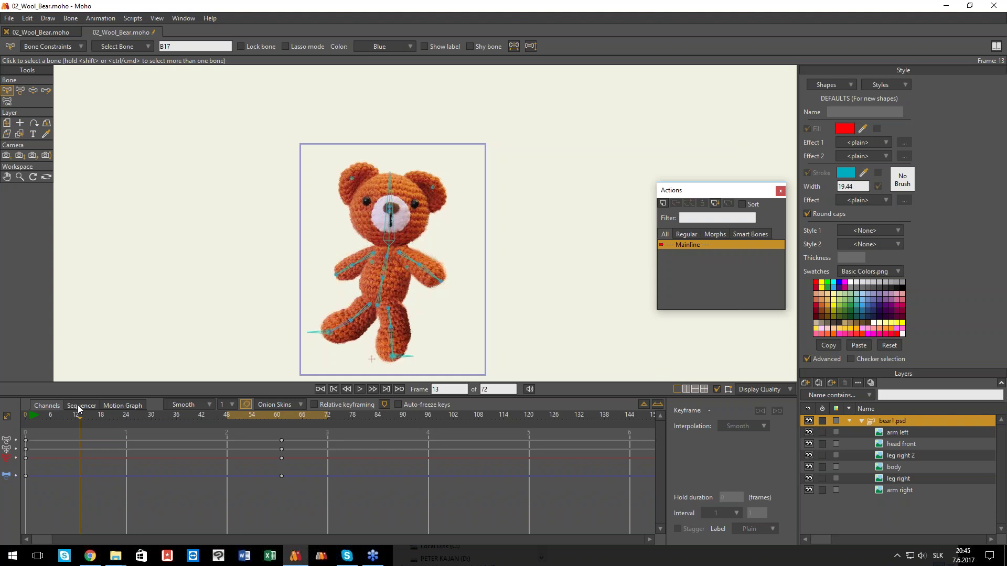
pyautogui.hotkey('ctrl', 'z')
pyautogui.hotkey('ctrl', 'z')
pyautogui.hotkey('ctrl', 'z')
pyautogui.hotkey('ctrl', 'z')
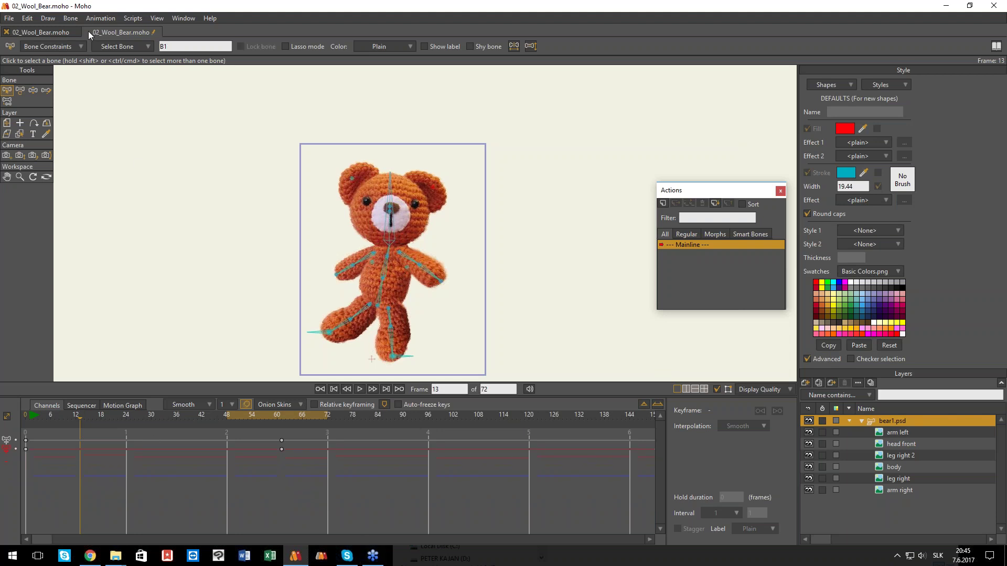
pyautogui.moveTo(242, 414); pyautogui.dragTo(268, 419)
pyautogui.scroll(2, 389, 286)
pyautogui.scroll(1, 393, 290)
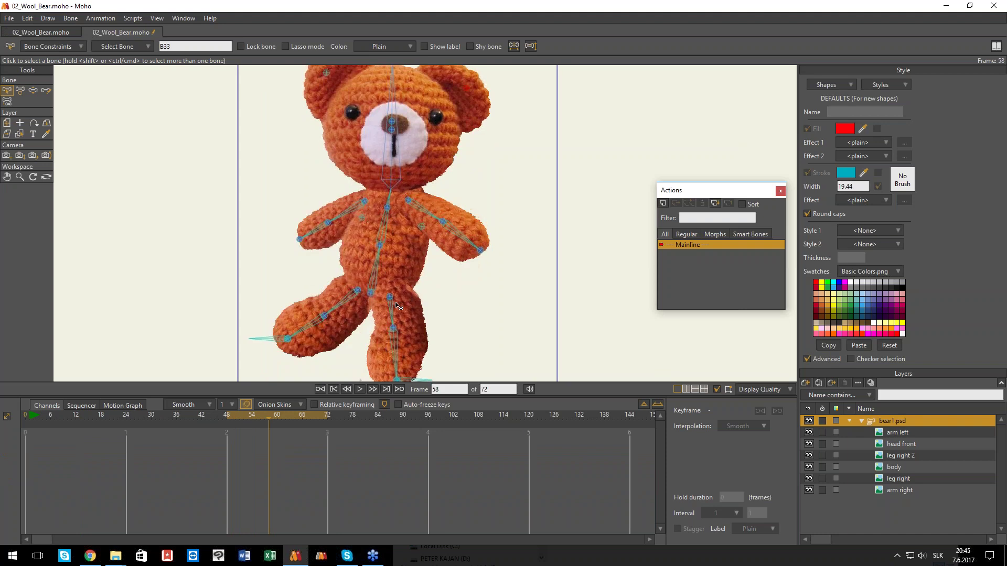
pyautogui.scroll(-3, 389, 308)
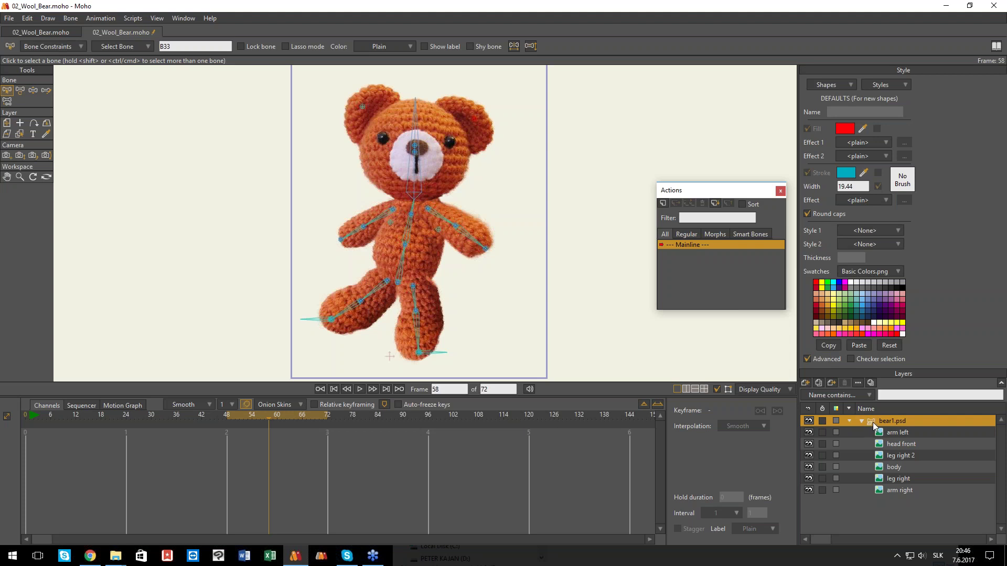
# - Review the Depth Sort options in the bear1.psd layer's settings, keeping Enable animated layer order on
pyautogui.doubleClick(892, 421)
pyautogui.click(723, 126)
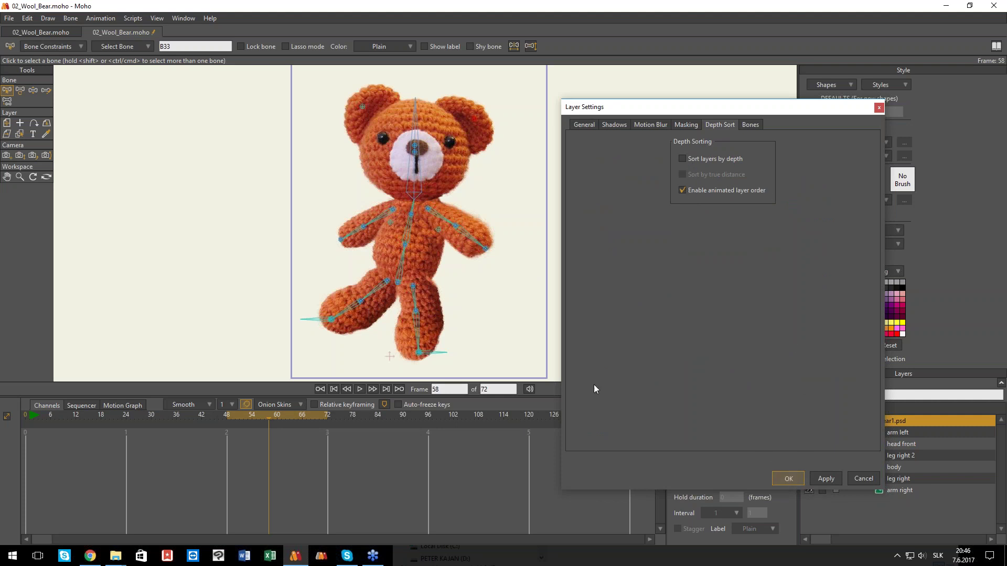
pyautogui.press('Return')
# - Move the leg right 2 layer to the top of the bear1.psd group at frame 65
pyautogui.click(297, 418)
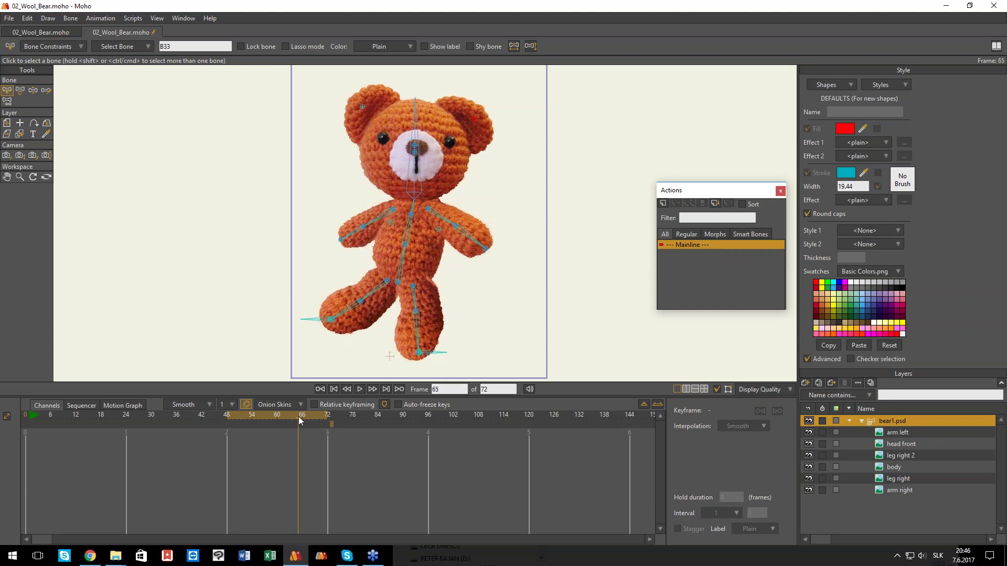
pyautogui.scroll(1, 418, 308)
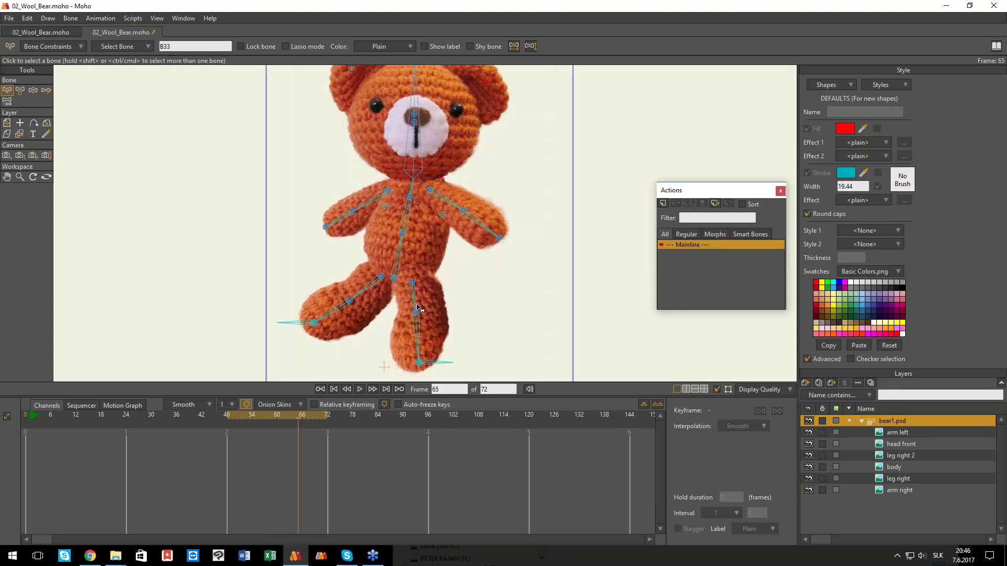
pyautogui.scroll(1, 418, 308)
pyautogui.click(892, 444)
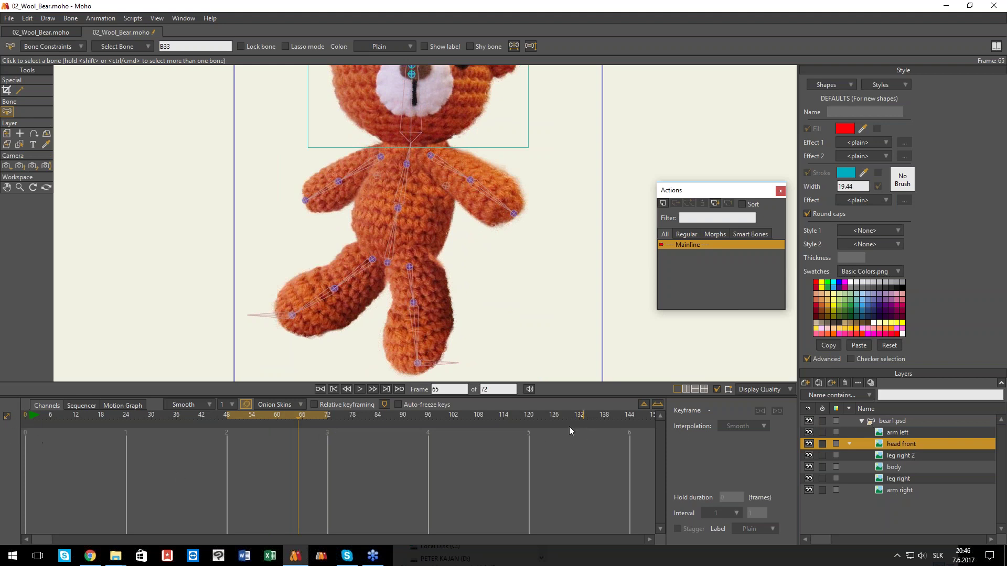
pyautogui.click(427, 273)
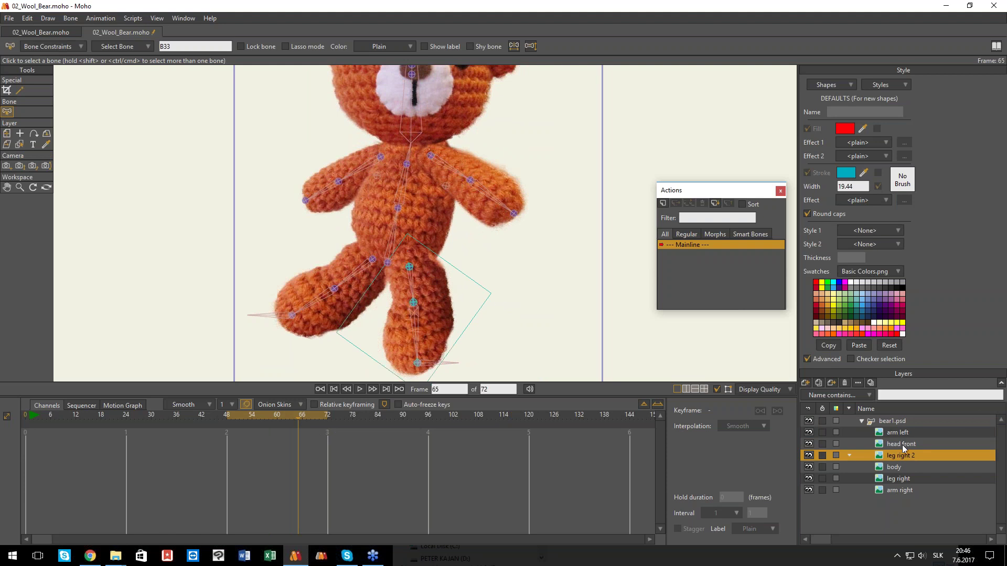
pyautogui.moveTo(898, 456); pyautogui.dragTo(900, 429)
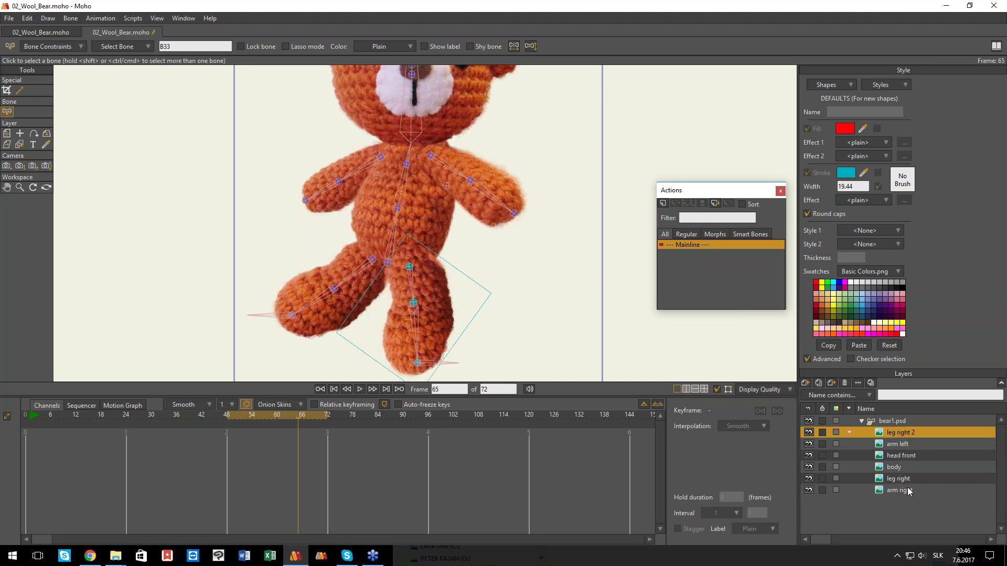
# - Rearrange the layers so leg right and leg right 2 sit between head front and body
pyautogui.moveTo(893, 433); pyautogui.dragTo(890, 481)
pyautogui.keyDown('alt'); pyautogui.rightClick(433, 238); pyautogui.keyUp('alt')
pyautogui.moveTo(891, 455); pyautogui.dragTo(893, 481)
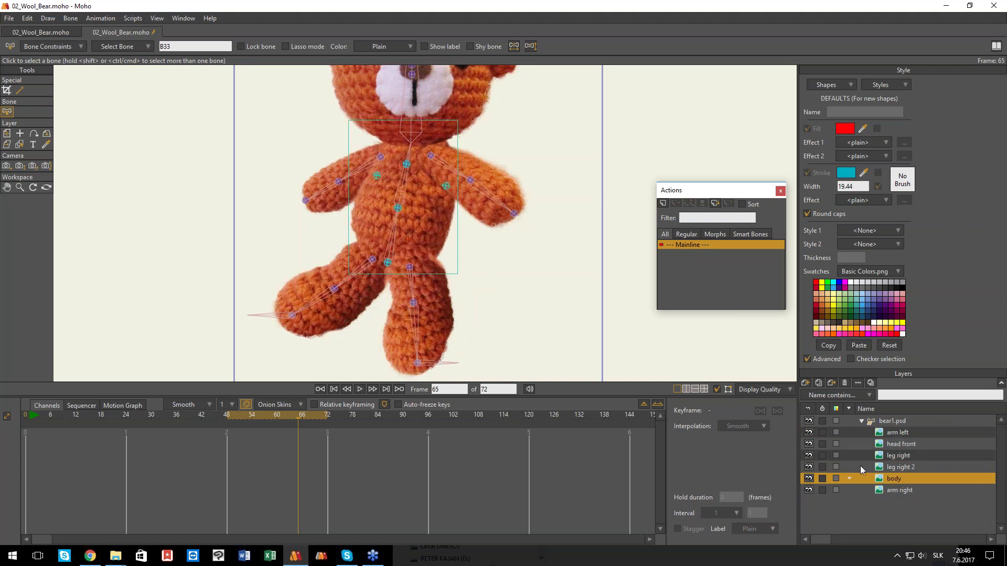
# - Compare the bear1.psd layer order before and after its key at frame 65 by scrubbing between frames 63 and 66
pyautogui.click(886, 423)
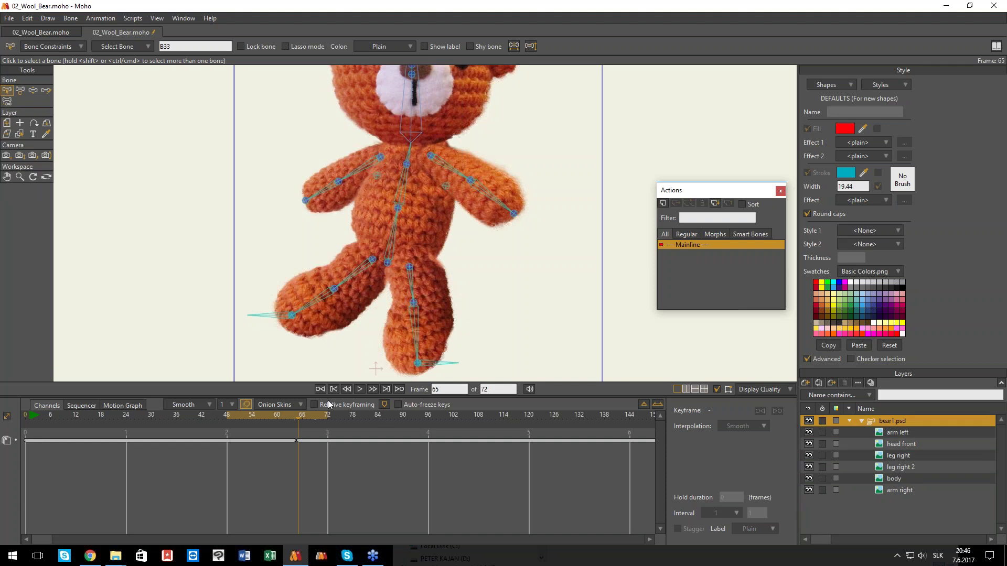
pyautogui.moveTo(288, 418); pyautogui.dragTo(296, 423)
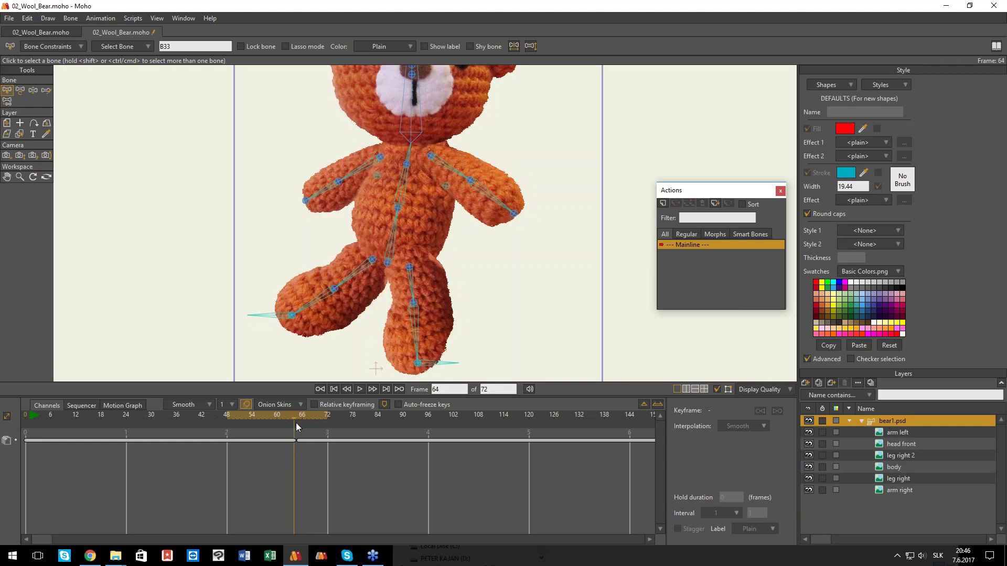
pyautogui.click(289, 417)
pyautogui.click(292, 441)
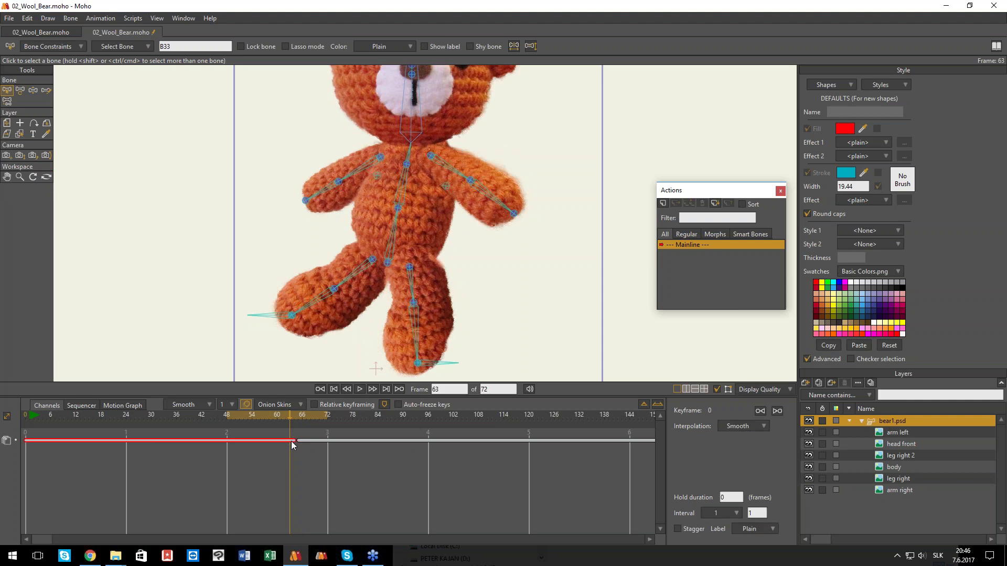
pyautogui.click(300, 440)
pyautogui.click(295, 418)
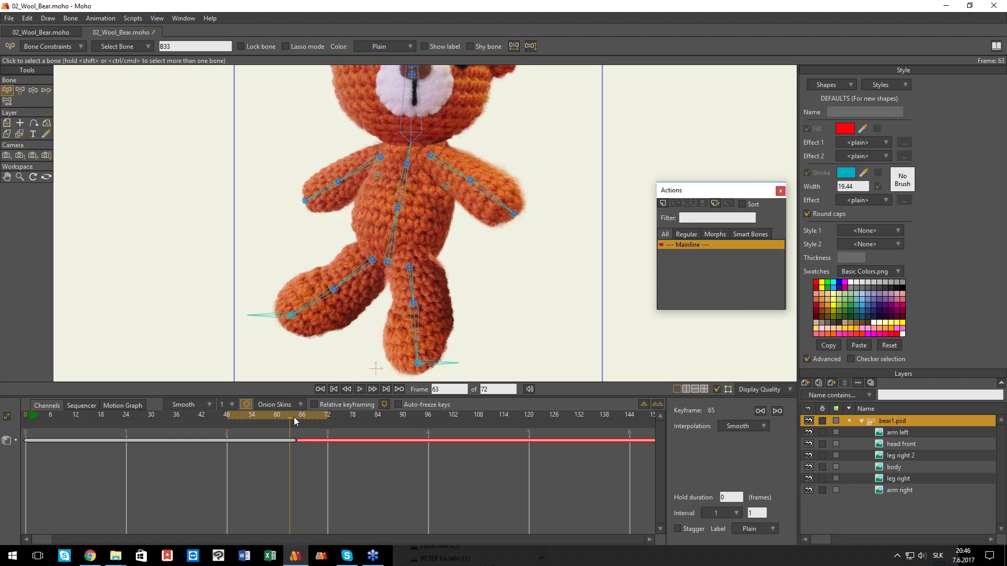
pyautogui.click(301, 418)
pyautogui.moveTo(301, 418)
pyautogui.mouseDown()
pyautogui.moveTo(287, 420)
pyautogui.moveTo(304, 422)
pyautogui.mouseUp()
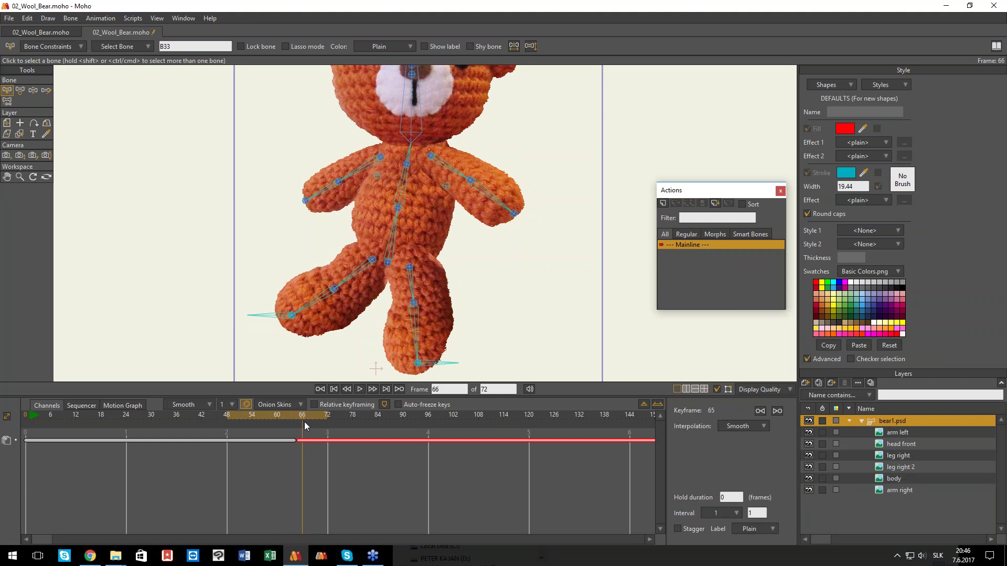
pyautogui.click(290, 419)
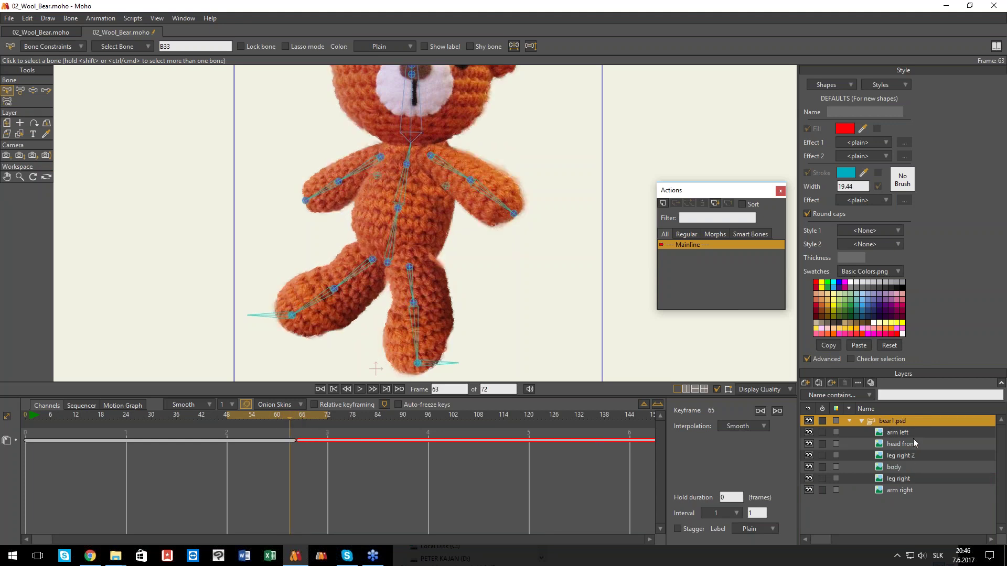
pyautogui.click(288, 417)
pyautogui.click(301, 420)
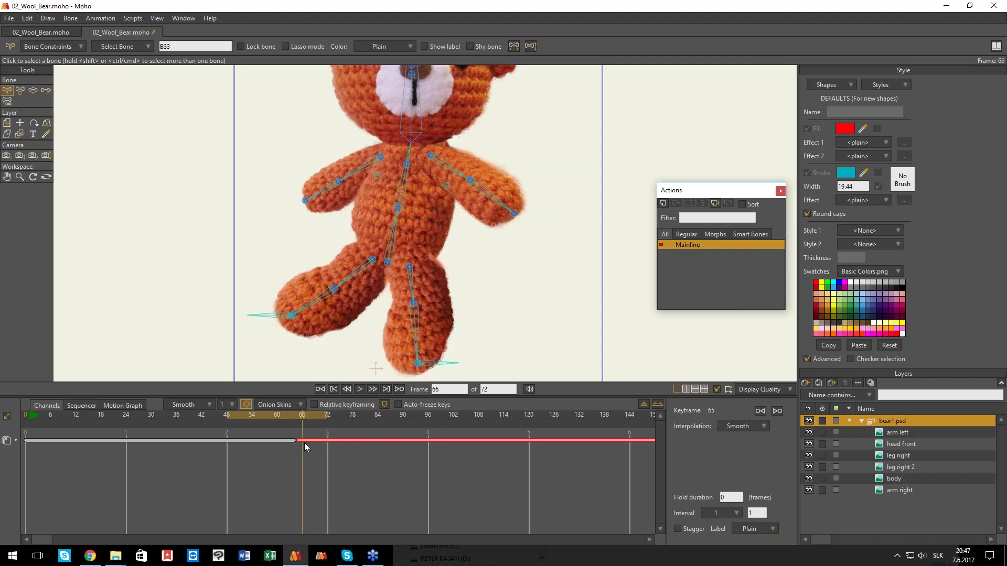
# - Delete the layer order key at frame 65, and move to frame 67
pyautogui.press('Delete')
pyautogui.moveTo(299, 418)
pyautogui.mouseDown()
pyautogui.moveTo(278, 420)
pyautogui.moveTo(351, 420)
pyautogui.moveTo(287, 432)
pyautogui.moveTo(307, 423)
pyautogui.mouseUp()
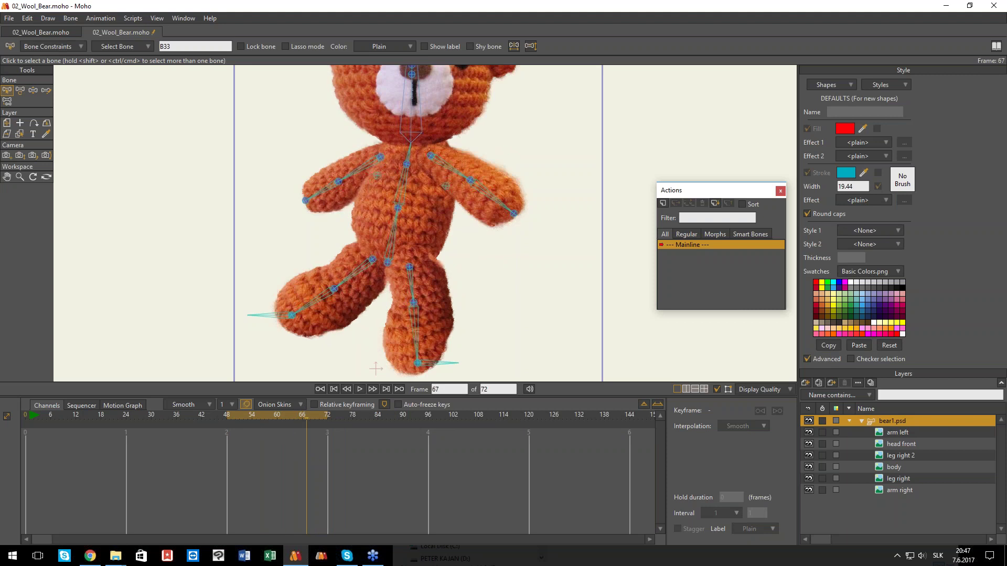
pyautogui.scroll(-4, 523, 320)
pyautogui.scroll(1, 523, 320)
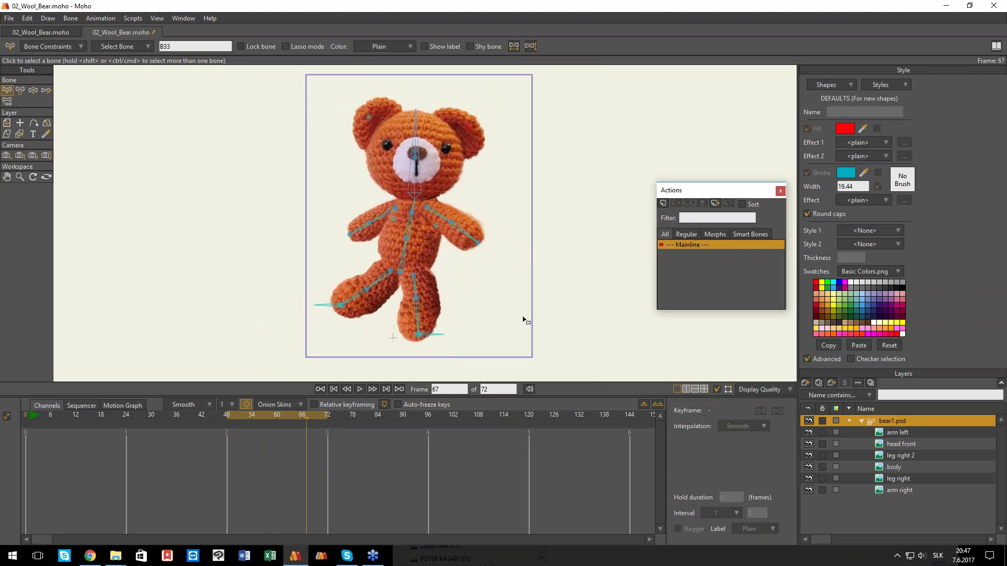
# - Enable sorting layers by depth in the bear1.psd layer's depth sort settings
pyautogui.doubleClick(899, 421)
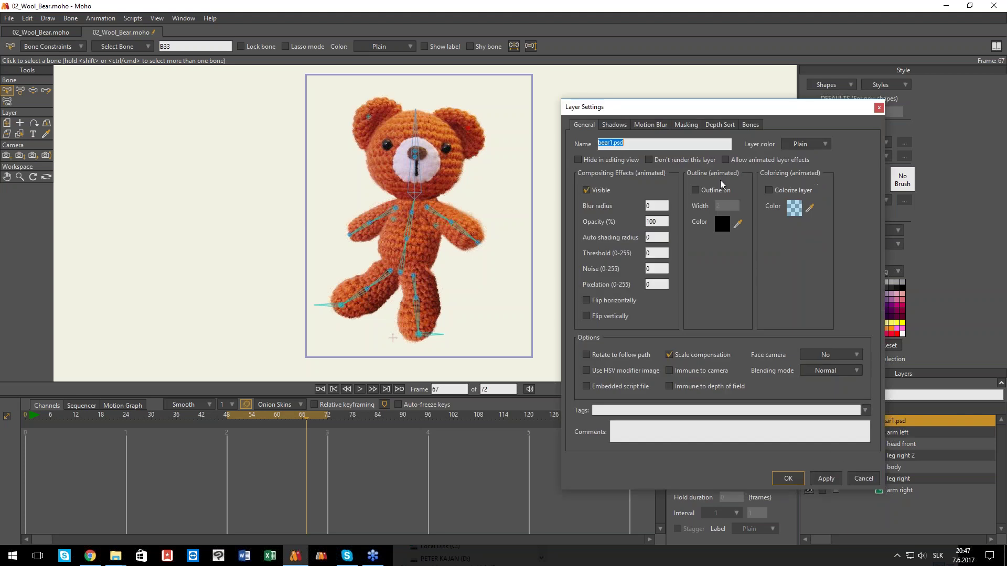
pyautogui.click(749, 126)
pyautogui.click(718, 125)
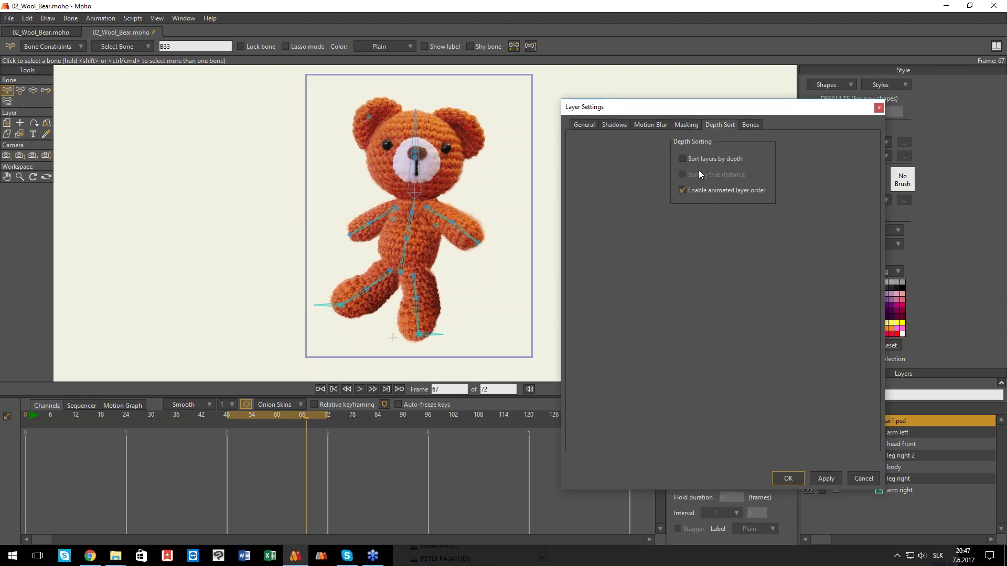
pyautogui.click(683, 159)
pyautogui.click(788, 478)
# - Select all bones of the bear rig and delete them at frame 0
pyautogui.scroll(-1, 407, 263)
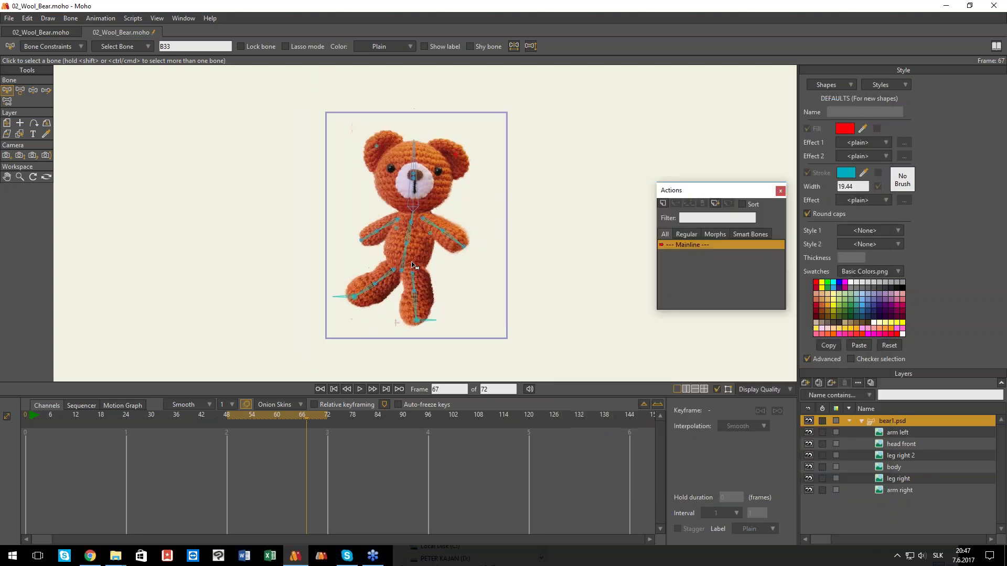
pyautogui.moveTo(533, 342); pyautogui.dragTo(288, 145)
pyautogui.click(288, 147)
pyautogui.moveTo(51, 415); pyautogui.dragTo(2, 420)
pyautogui.press('Delete')
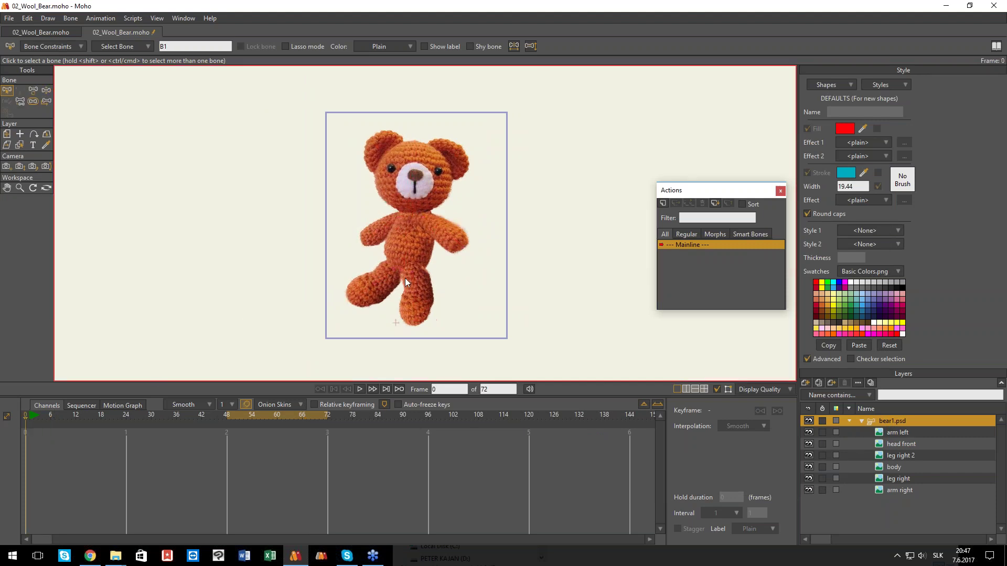
# - Select the arm left layer, and split the workspace into two side-by-side views with the second orbited and pulled back
pyautogui.scroll(2, 410, 275)
pyautogui.click(903, 435)
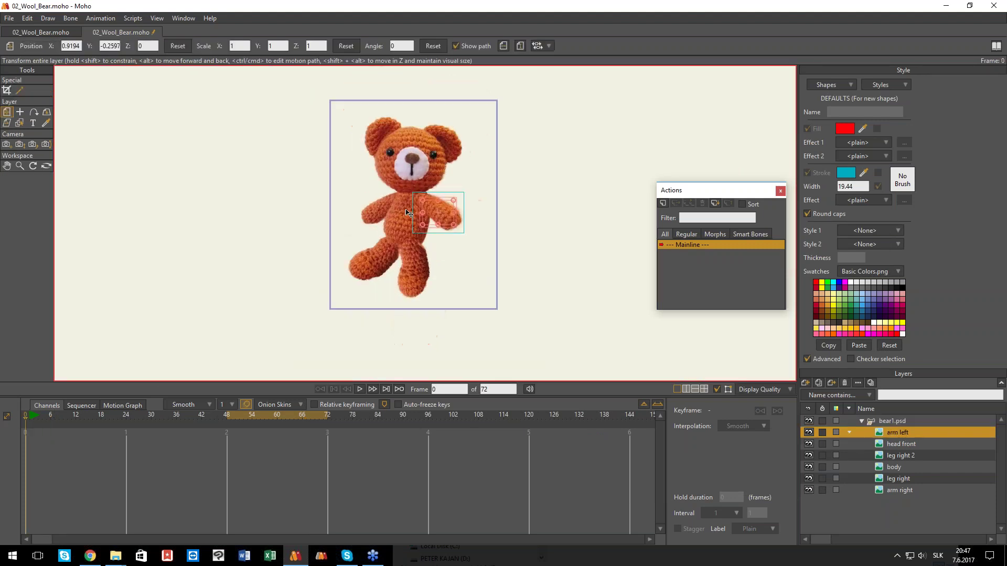
pyautogui.click(686, 389)
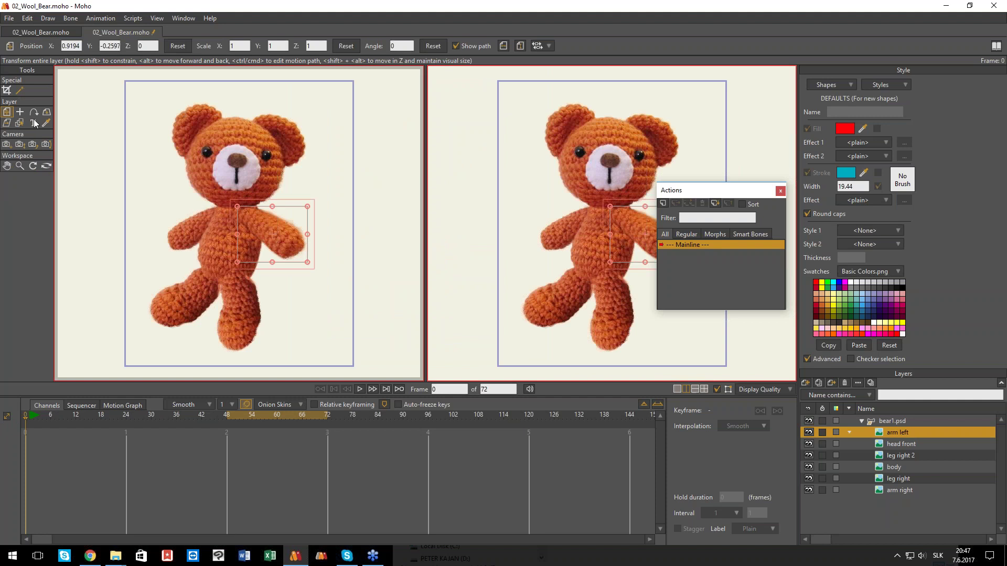
pyautogui.click(46, 168)
pyautogui.moveTo(480, 157); pyautogui.dragTo(624, 206)
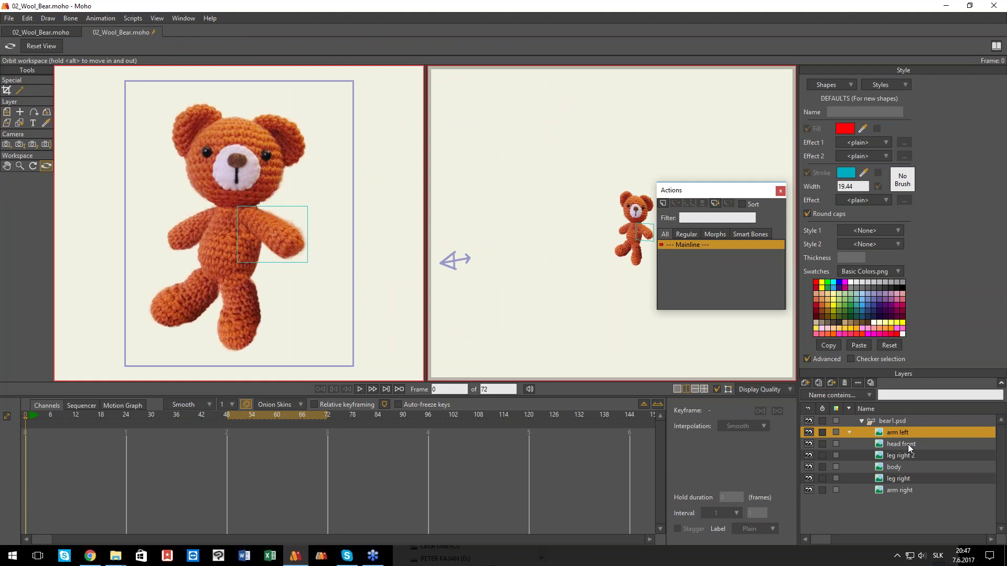
# - Bring the arm left layer forward by setting its Z position to 4.25
pyautogui.press('m')
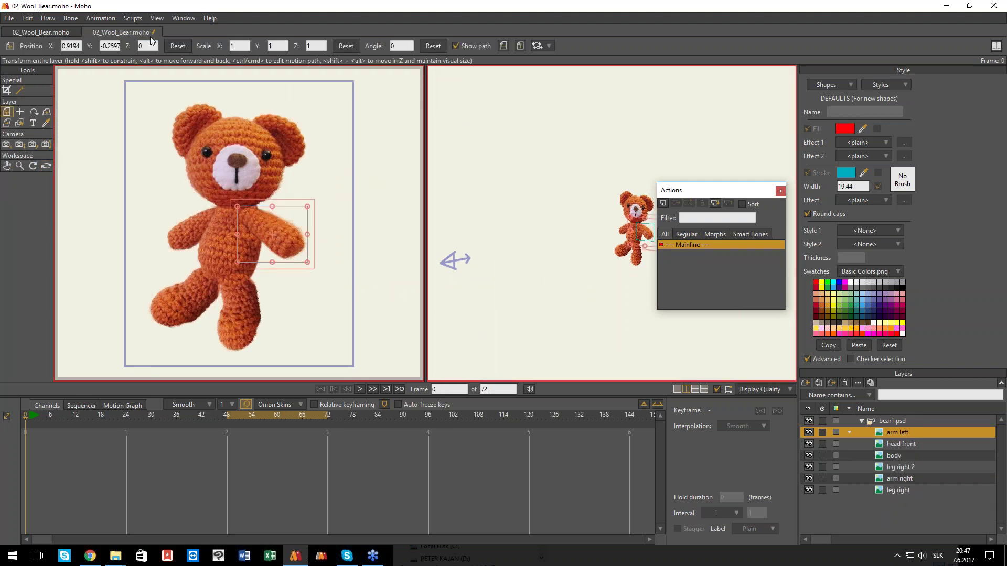
pyautogui.doubleClick(150, 46)
pyautogui.write('2.75')
pyautogui.press('Return')
pyautogui.scroll(15, 150, 46)
pyautogui.scroll(-10, 151, 46)
pyautogui.scroll(-1, 151, 47)
pyautogui.scroll(2, 151, 46)
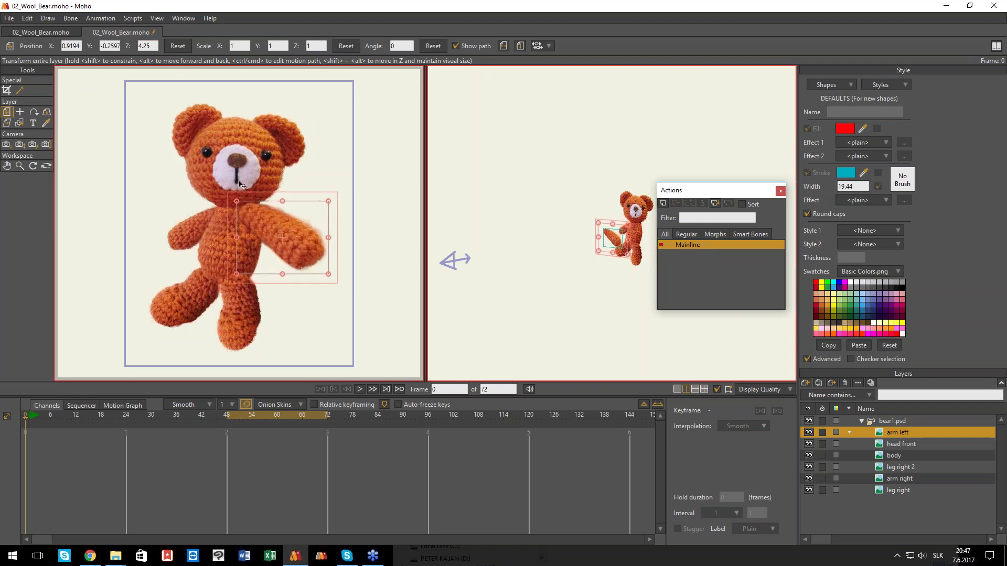
# - Move the body layer back in depth to about Z -2.74, and place it at about X 0.16, Y -0.23
pyautogui.rightClick(232, 249)
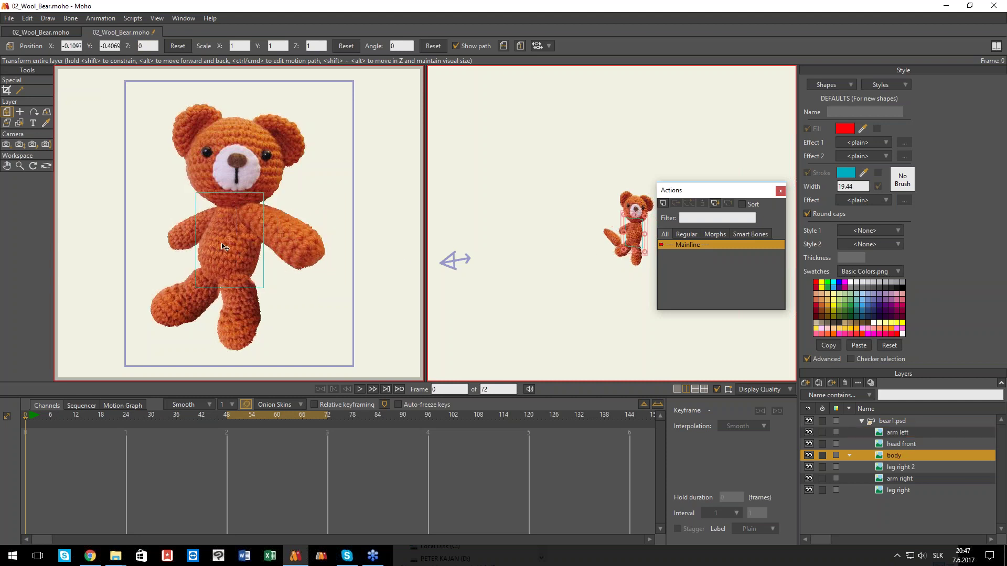
pyautogui.moveTo(178, 211); pyautogui.dragTo(271, 299)
pyautogui.moveTo(271, 299); pyautogui.dragTo(210, 244)
pyautogui.moveTo(671, 229); pyautogui.dragTo(552, 264)
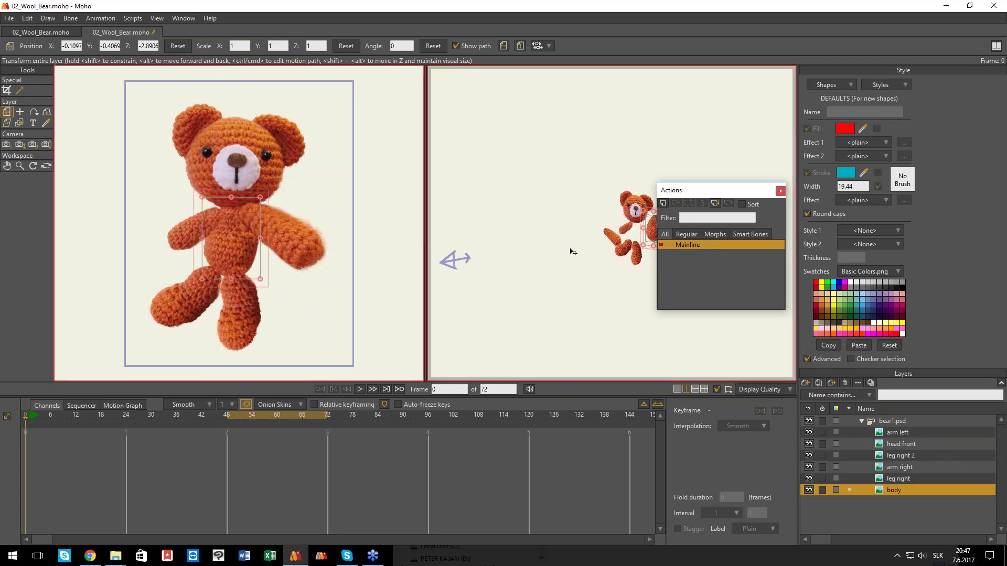
pyautogui.moveTo(704, 190); pyautogui.dragTo(852, 212)
pyautogui.moveTo(653, 230)
pyautogui.mouseDown()
pyautogui.moveTo(633, 237)
pyautogui.moveTo(657, 229)
pyautogui.mouseUp()
pyautogui.moveTo(245, 246)
pyautogui.mouseDown()
pyautogui.moveTo(328, 353)
pyautogui.moveTo(316, 308)
pyautogui.moveTo(251, 256)
pyautogui.moveTo(318, 344)
pyautogui.moveTo(255, 259)
pyautogui.moveTo(280, 326)
pyautogui.moveTo(247, 255)
pyautogui.moveTo(278, 319)
pyautogui.moveTo(230, 244)
pyautogui.mouseUp()
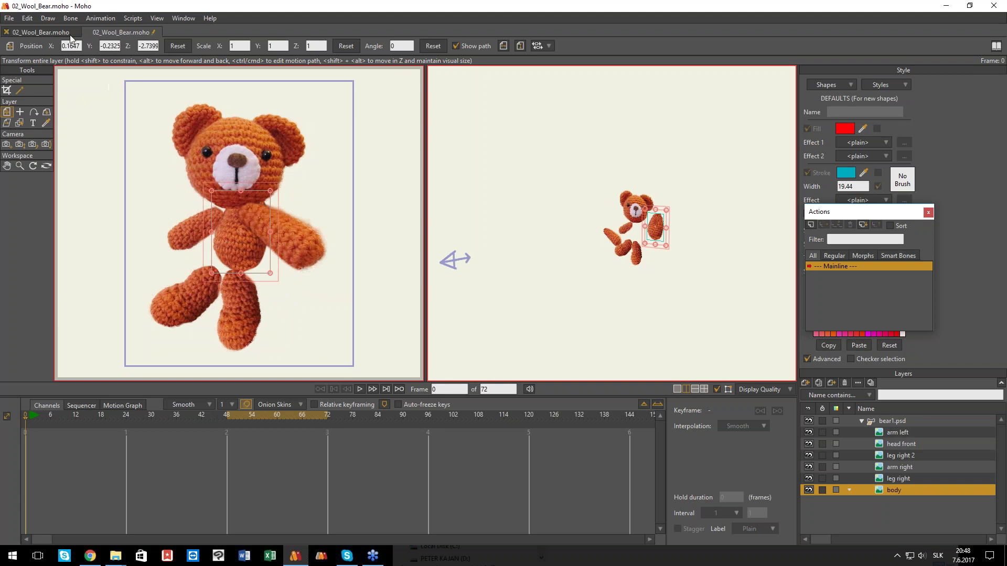
# - Close both open 02_Wool_Bear projects
pyautogui.click(87, 33)
pyautogui.click(536, 218)
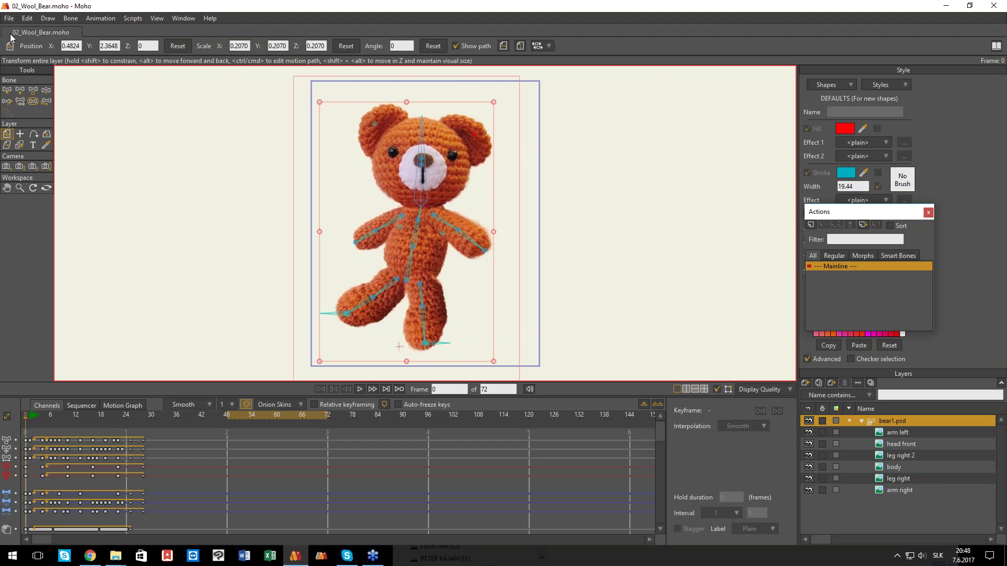
pyautogui.click(5, 33)
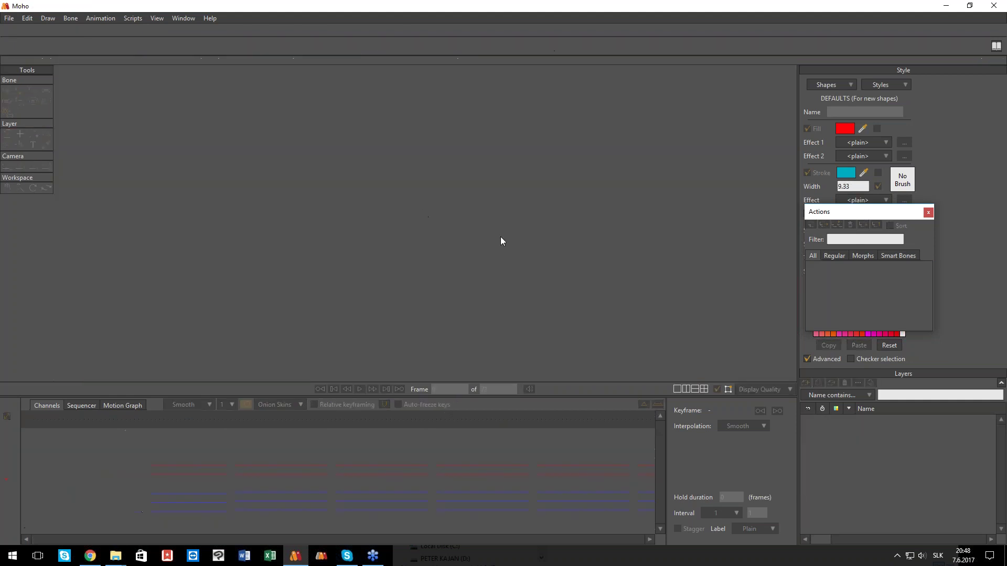
# - Open the 03_Chavez_Paint_Mesh project from the 02 Rigging, Basic Actions folder in File Explorer
pyautogui.moveTo(107, 560)
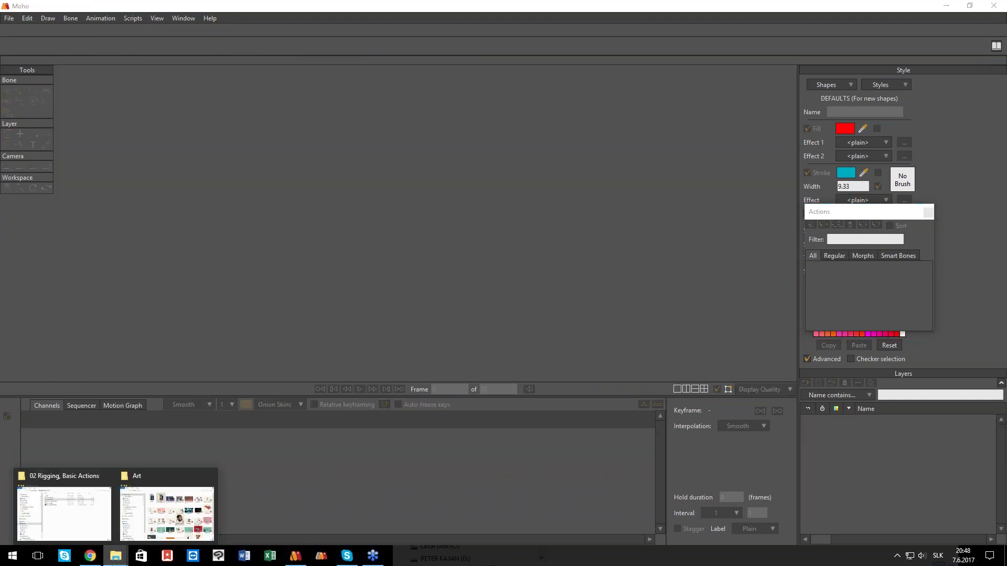
pyautogui.click(94, 512)
pyautogui.click(699, 410)
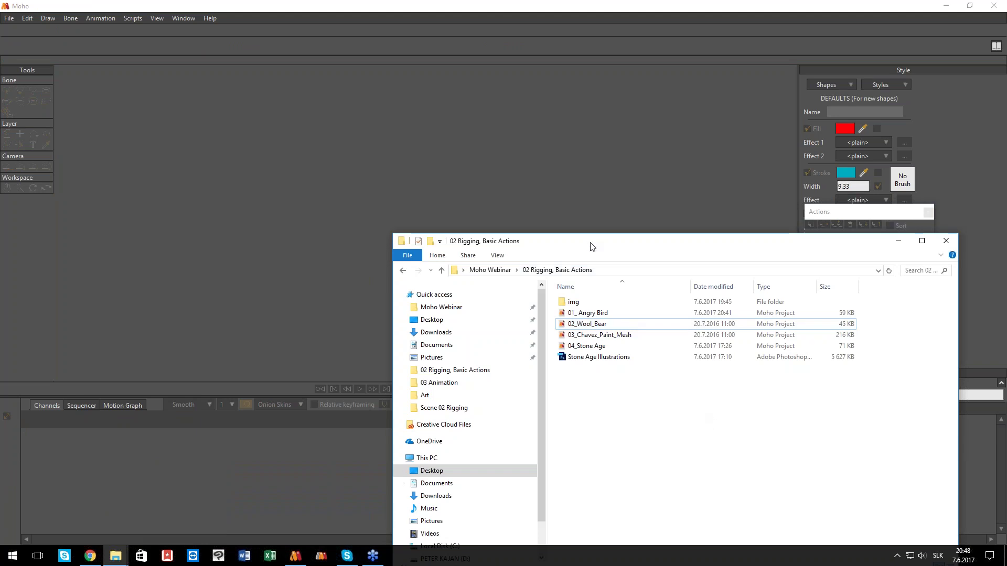
pyautogui.moveTo(586, 245); pyautogui.dragTo(477, 237)
pyautogui.doubleClick(498, 328)
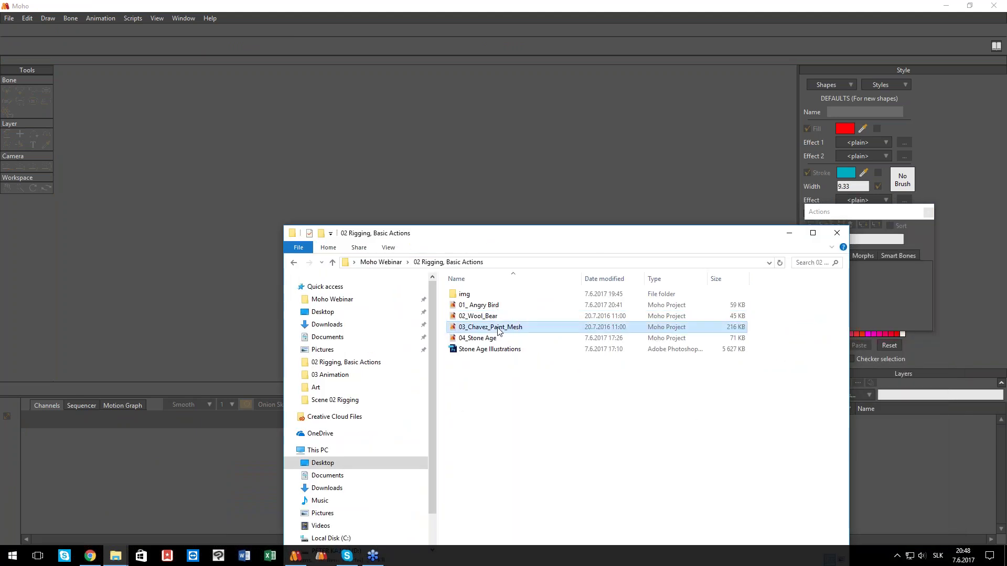
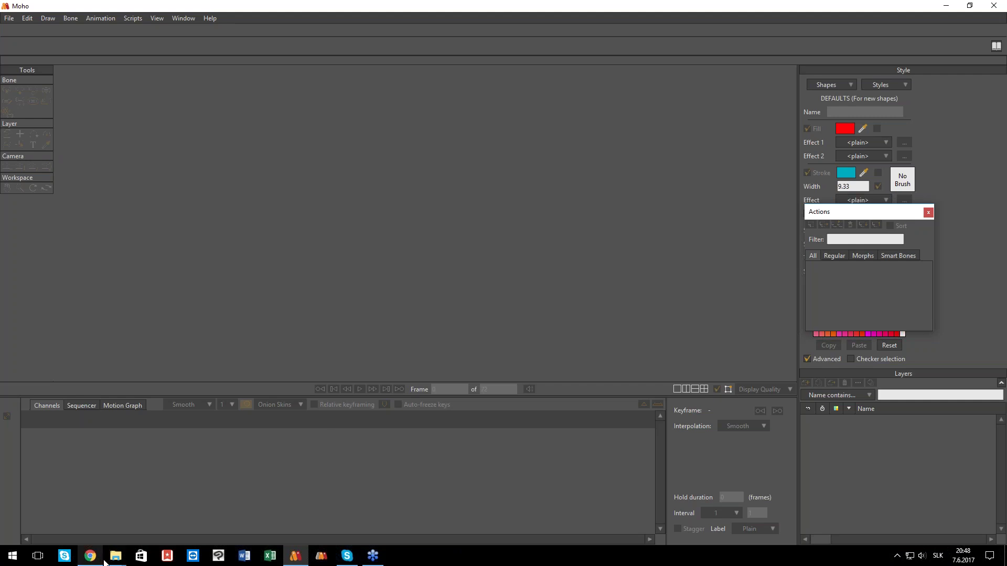
pyautogui.moveTo(116, 555)
pyautogui.click(106, 518)
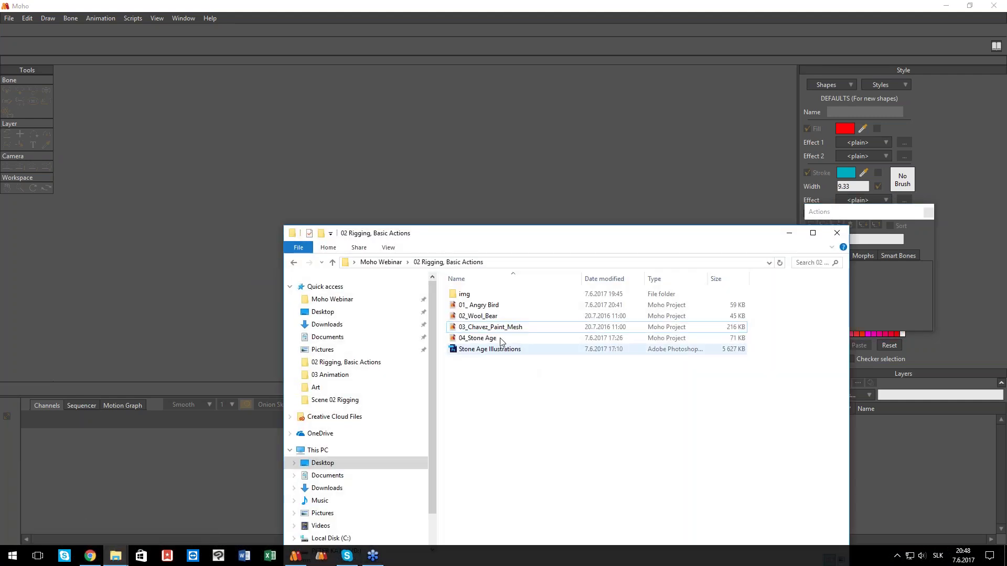
pyautogui.doubleClick(491, 327)
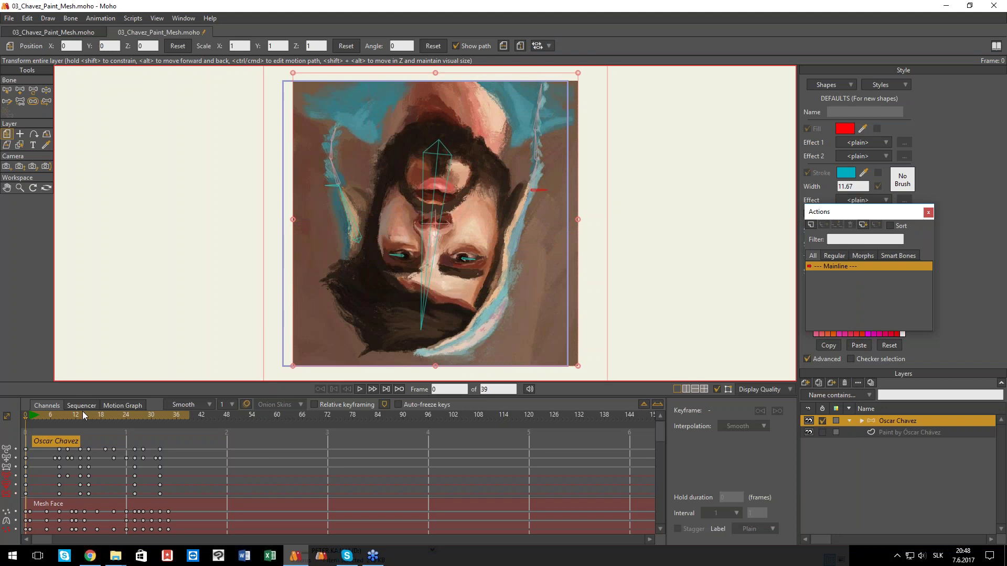
# - Flip the portrait's bone layer vertically, and scrub its animation back to frame 0
pyautogui.click(520, 45)
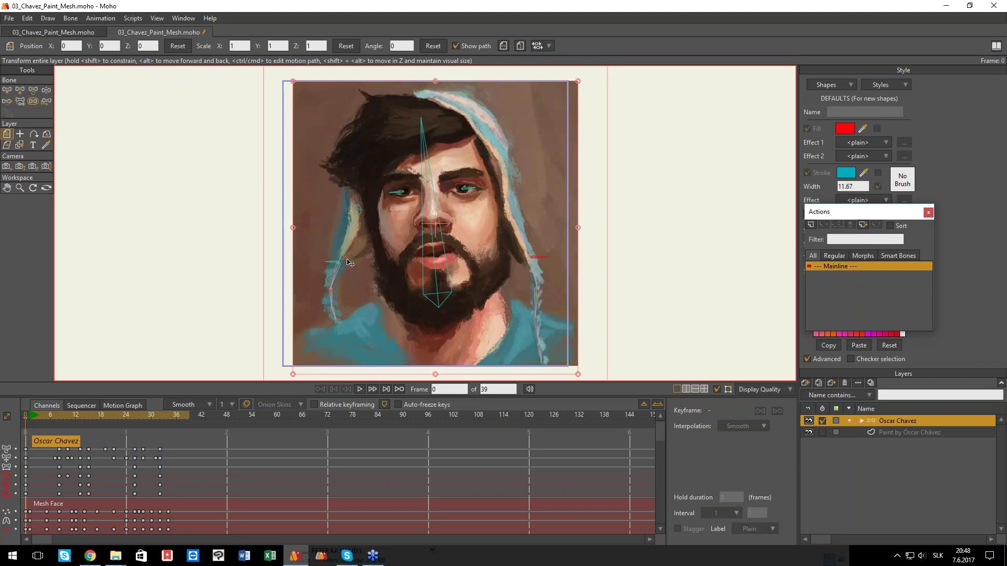
pyautogui.moveTo(49, 420)
pyautogui.mouseDown()
pyautogui.moveTo(98, 420)
pyautogui.moveTo(9, 421)
pyautogui.mouseUp()
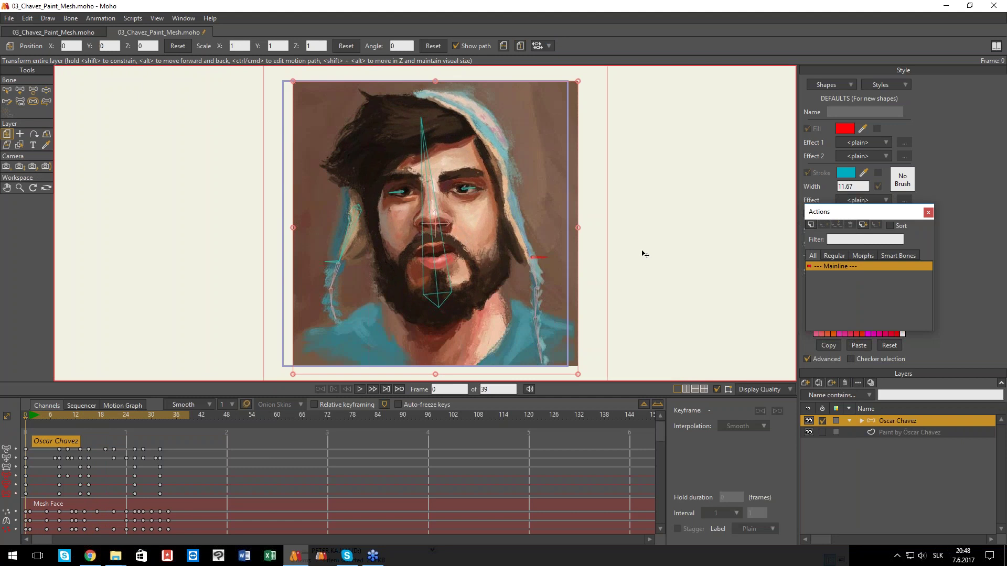
# - Duplicate the chavez_pintura.jpeg layer, place the copy above the bone group, and hide the group to show the bare painting
pyautogui.click(861, 421)
pyautogui.click(903, 447)
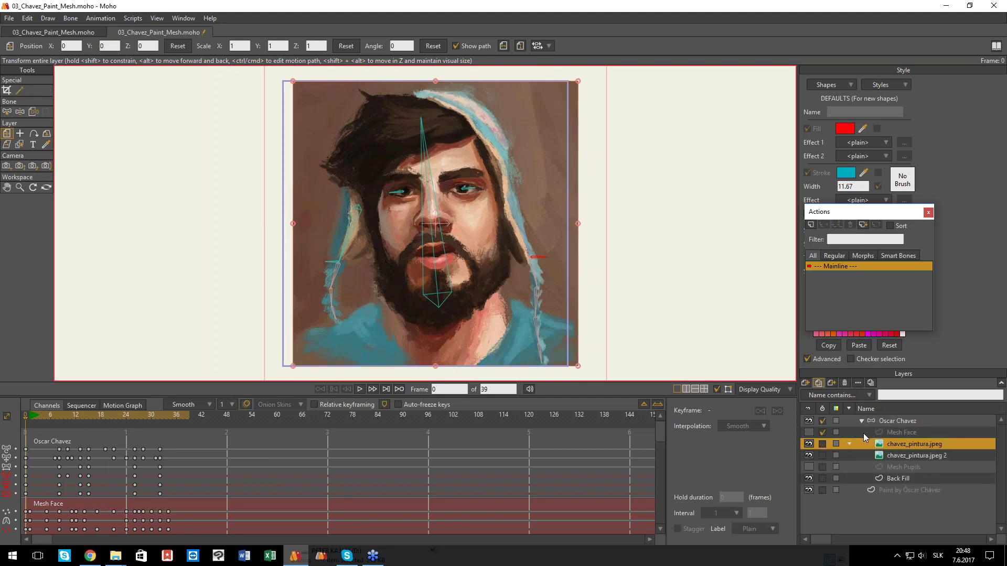
pyautogui.click(832, 382)
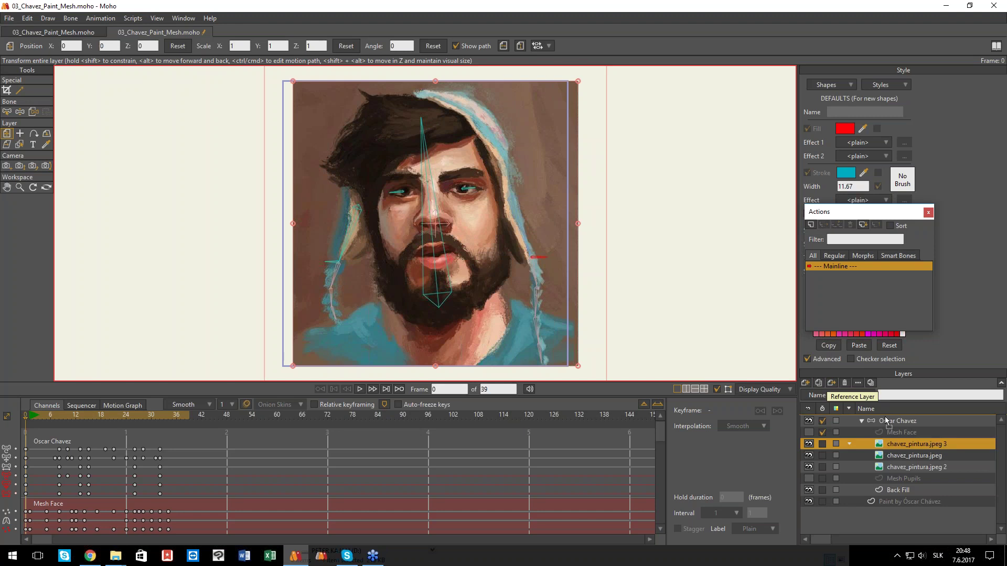
pyautogui.moveTo(864, 425); pyautogui.dragTo(862, 424)
pyautogui.click(810, 432)
pyautogui.click(863, 434)
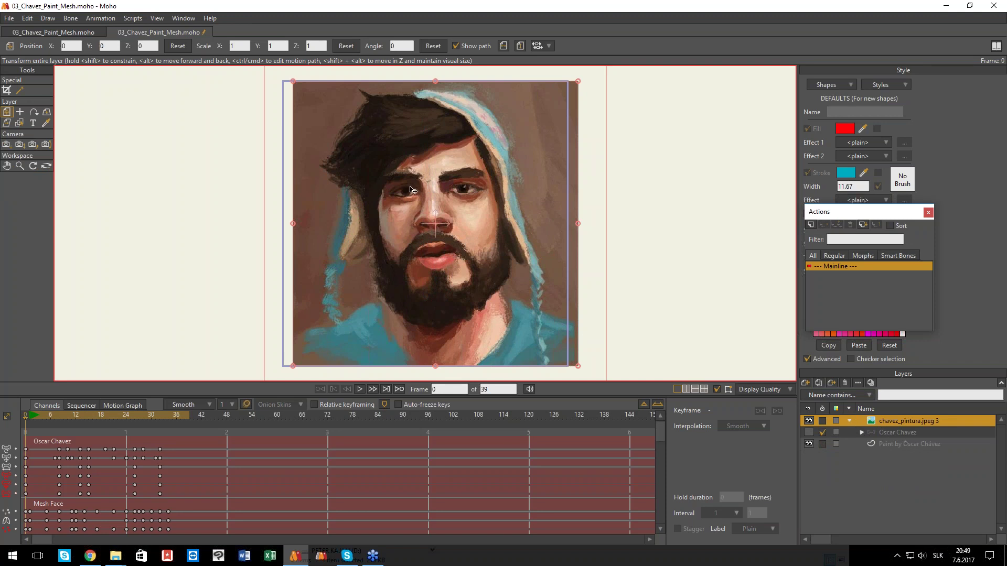
pyautogui.scroll(5, 414, 190)
pyautogui.scroll(-3, 473, 246)
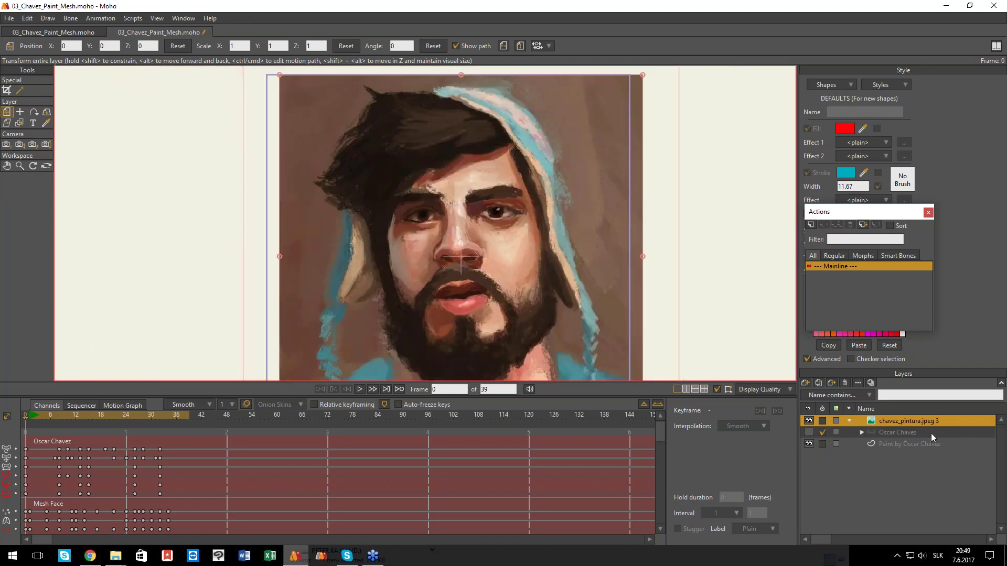
# - Delete the chavez_pintura.jpeg 3 copy, show the bone group again, and return to frame 0
pyautogui.click(883, 429)
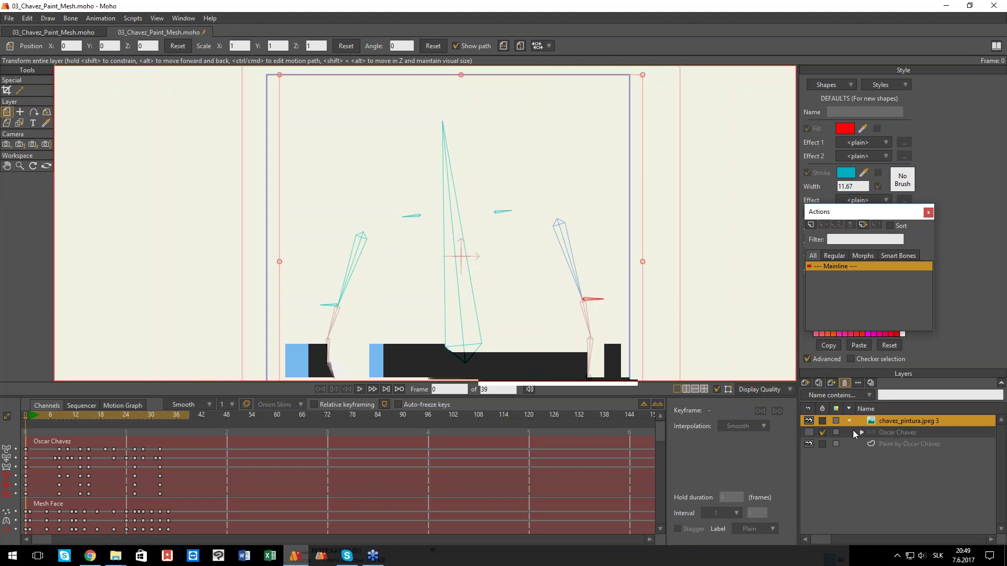
pyautogui.click(810, 421)
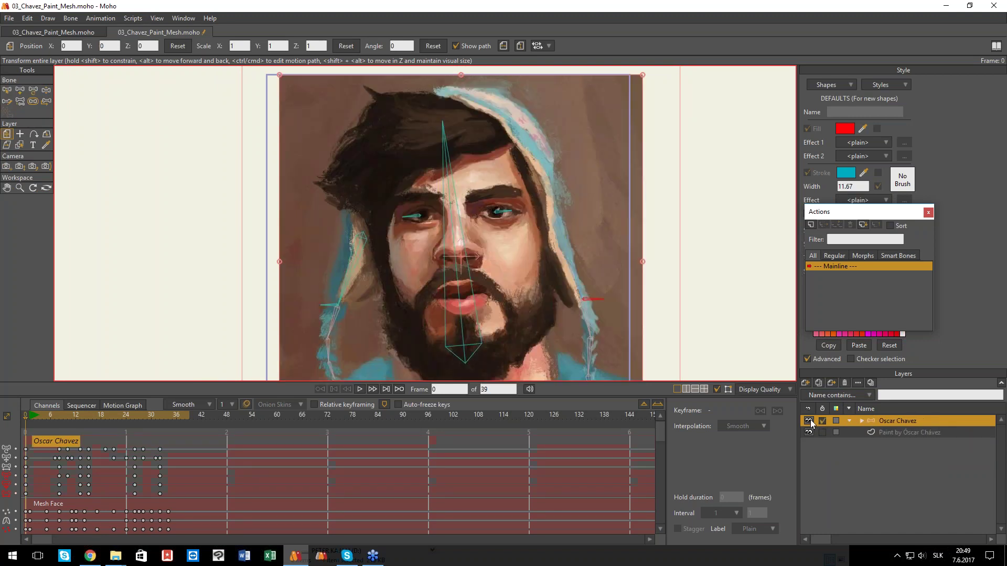
pyautogui.moveTo(346, 280); pyautogui.dragTo(340, 262)
pyautogui.scroll(-2, 341, 261)
pyautogui.moveTo(36, 417)
pyautogui.mouseDown()
pyautogui.moveTo(193, 418)
pyautogui.moveTo(19, 424)
pyautogui.moveTo(88, 424)
pyautogui.moveTo(25, 430)
pyautogui.mouseUp()
pyautogui.scroll(5, 411, 243)
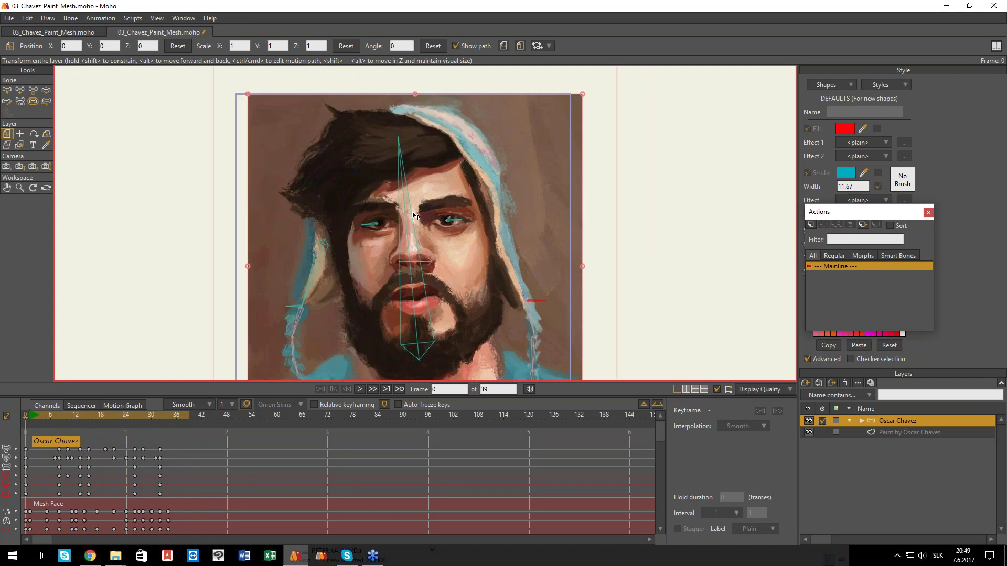
# - Expand the portrait's bone group and select the Mesh Face layer to display its mesh
pyautogui.click(861, 421)
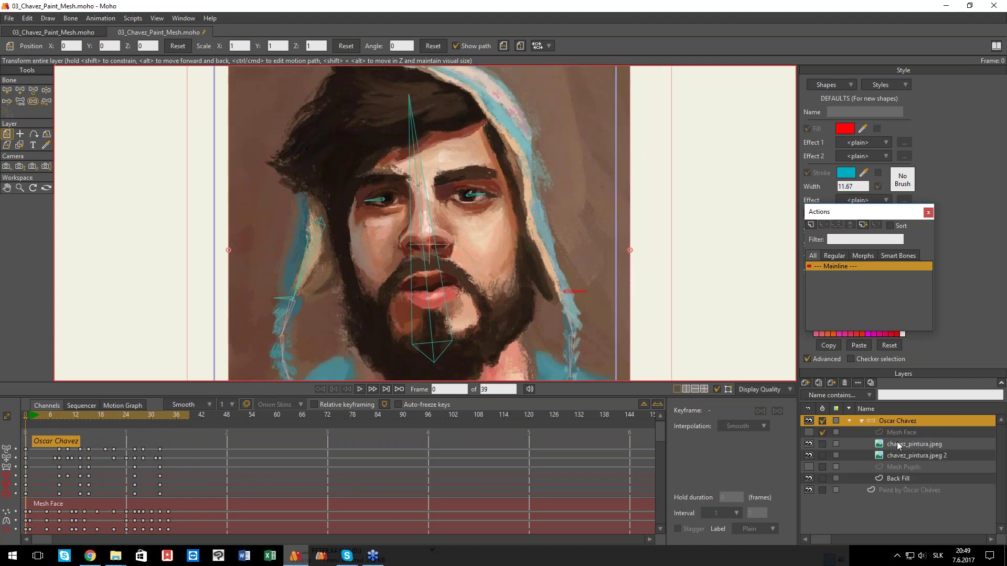
pyautogui.click(904, 433)
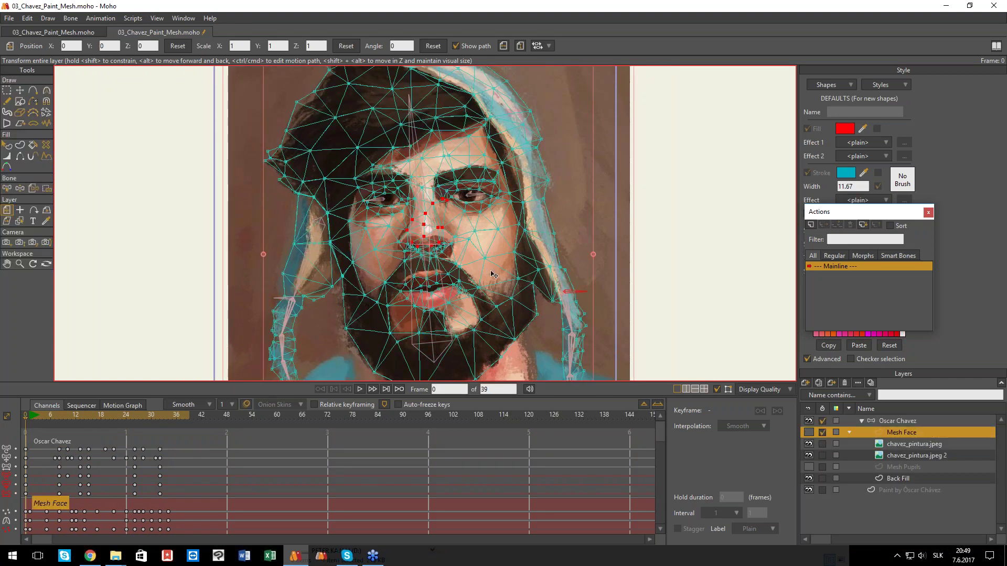
pyautogui.scroll(2, 511, 283)
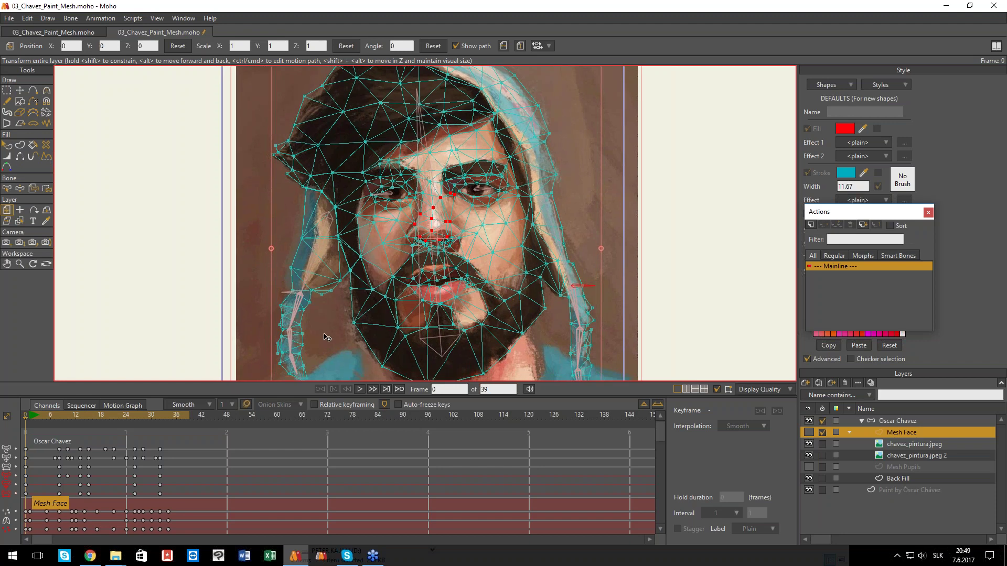
pyautogui.scroll(-1, 145, 462)
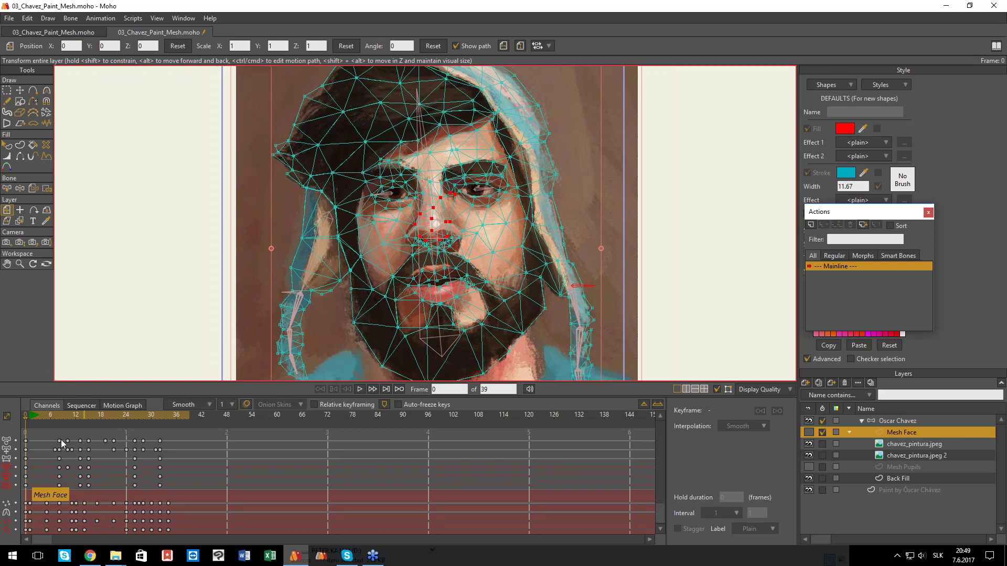
# - Delete all keyframes after the opening ones across the rig and mesh channels, and move to frame 12
pyautogui.moveTo(46, 439); pyautogui.dragTo(254, 525)
pyautogui.moveTo(18, 439); pyautogui.dragTo(49, 443)
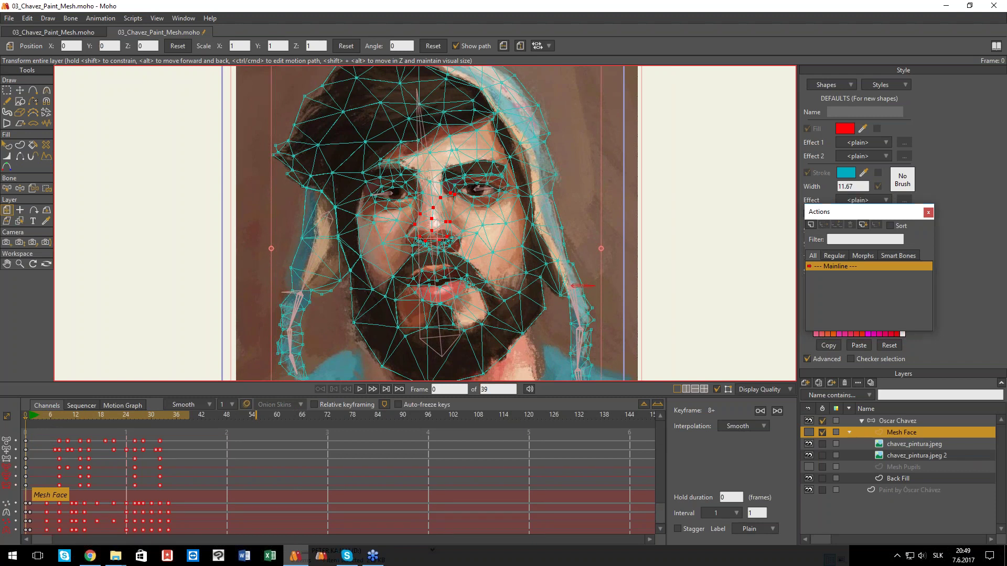
pyautogui.press('Delete')
pyautogui.moveTo(34, 416); pyautogui.dragTo(66, 415)
pyautogui.click(76, 416)
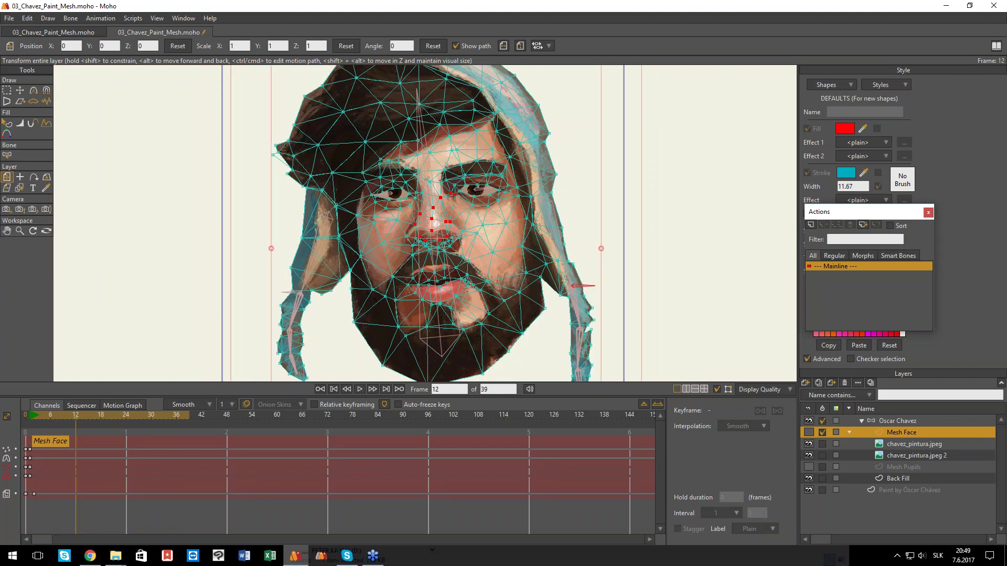
# - At frame 12, widen the eye beside the light side of the portrait's face by warping its mesh with the Magnet tool
pyautogui.press('x')
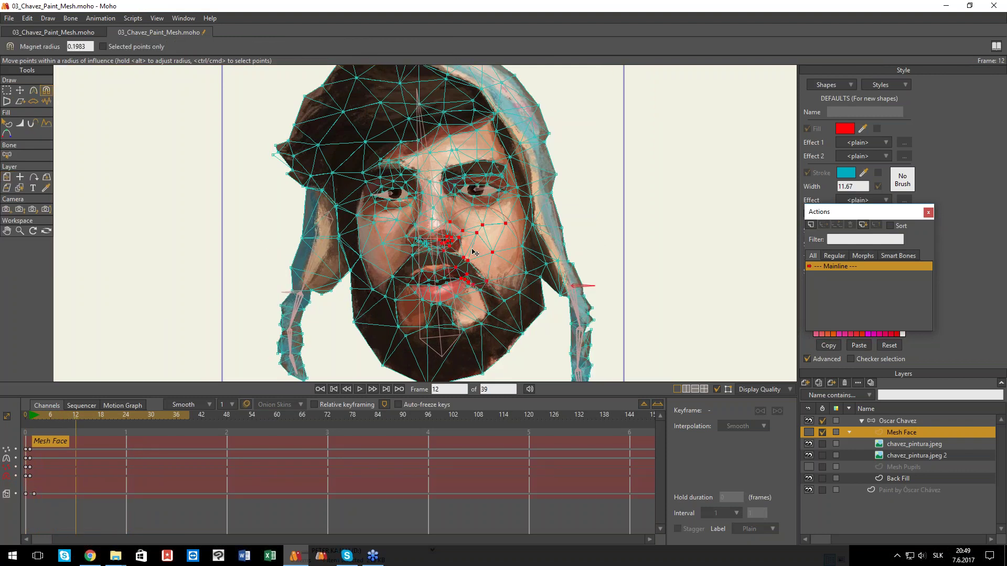
pyautogui.moveTo(488, 209)
pyautogui.mouseDown()
pyautogui.moveTo(496, 216)
pyautogui.moveTo(490, 178)
pyautogui.moveTo(496, 201)
pyautogui.moveTo(520, 182)
pyautogui.moveTo(489, 213)
pyautogui.moveTo(456, 192)
pyautogui.moveTo(477, 168)
pyautogui.moveTo(488, 187)
pyautogui.mouseUp()
pyautogui.scroll(2, 489, 190)
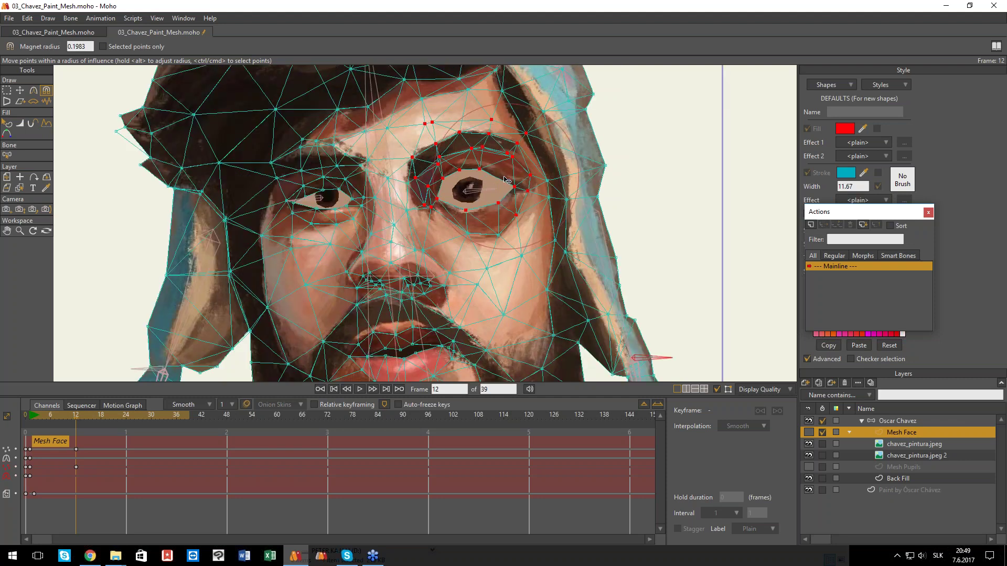
pyautogui.scroll(-2, 515, 224)
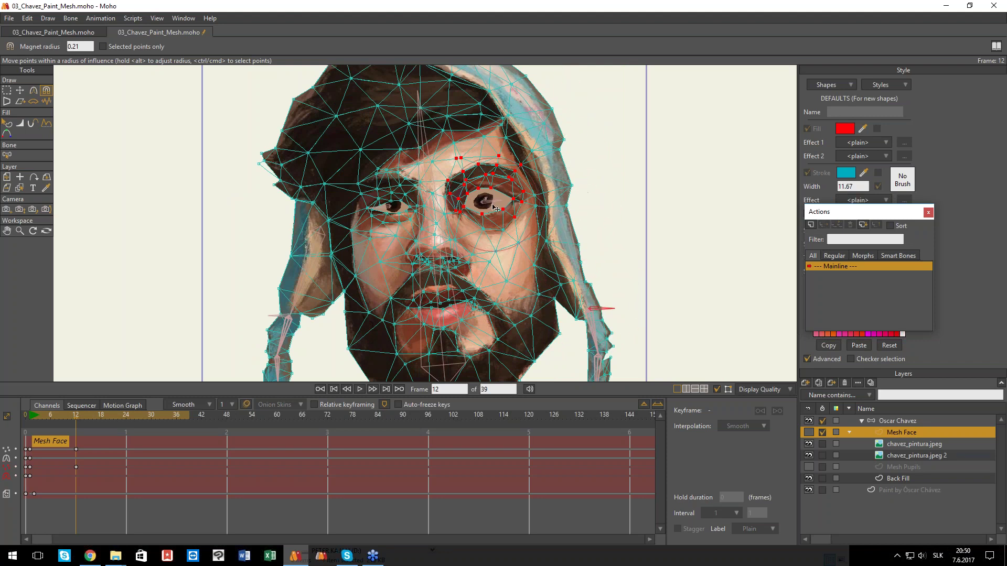
pyautogui.scroll(2, 493, 207)
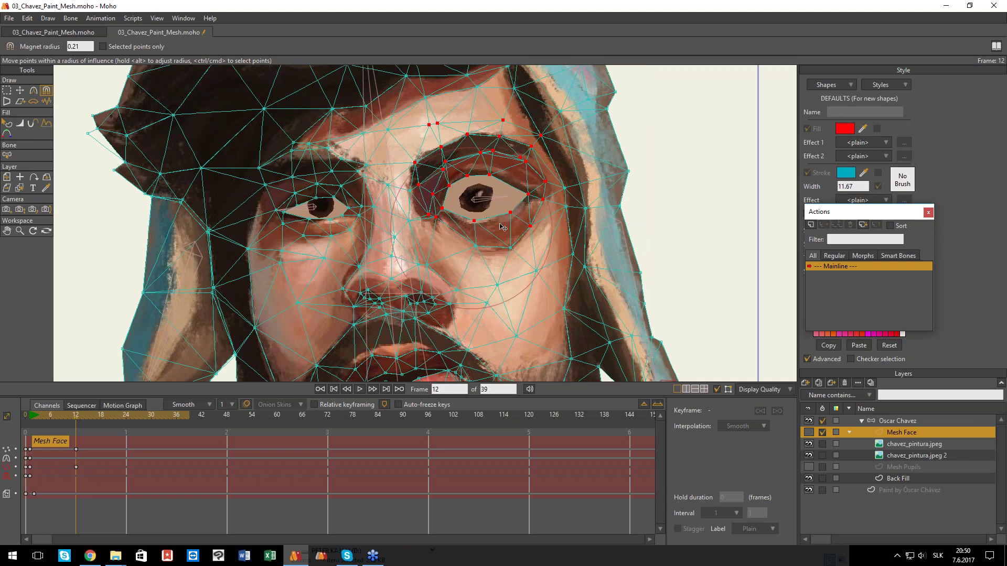
pyautogui.scroll(-1, 500, 225)
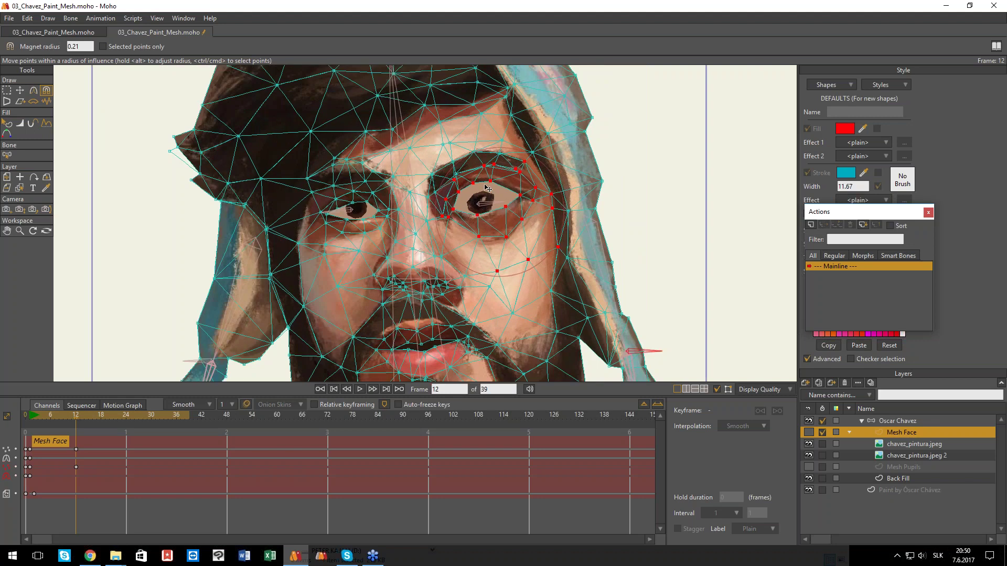
pyautogui.moveTo(488, 192); pyautogui.dragTo(480, 182)
pyautogui.moveTo(506, 218)
pyautogui.mouseDown()
pyautogui.moveTo(496, 218)
pyautogui.moveTo(514, 225)
pyautogui.mouseUp()
pyautogui.moveTo(476, 184); pyautogui.dragTo(481, 190)
pyautogui.scroll(-3, 505, 250)
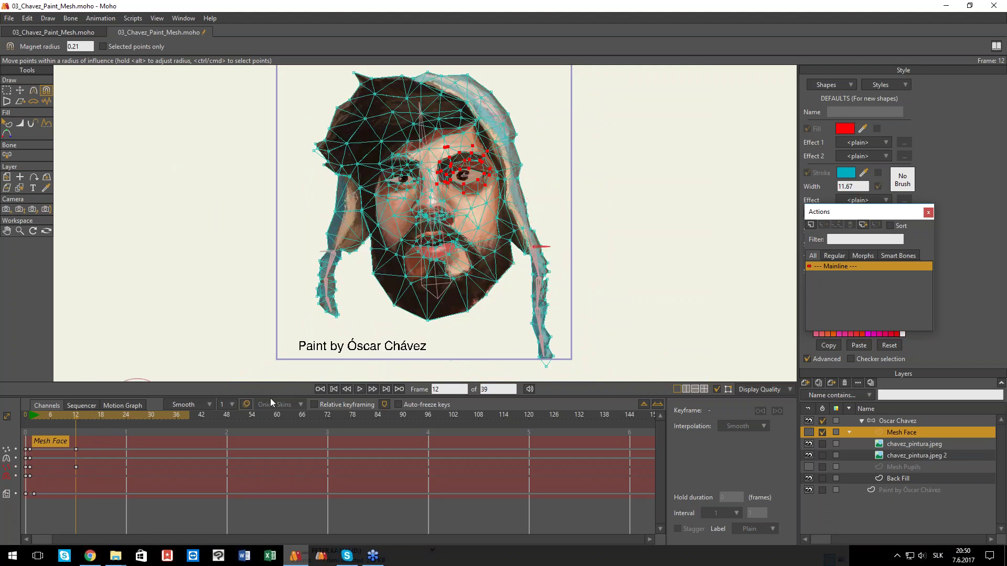
# - Warp the mesh around the mouth, the cheek and the outer corner of the widened eye with the Magnet tool
pyautogui.scroll(2, 454, 250)
pyautogui.moveTo(454, 254); pyautogui.dragTo(466, 255)
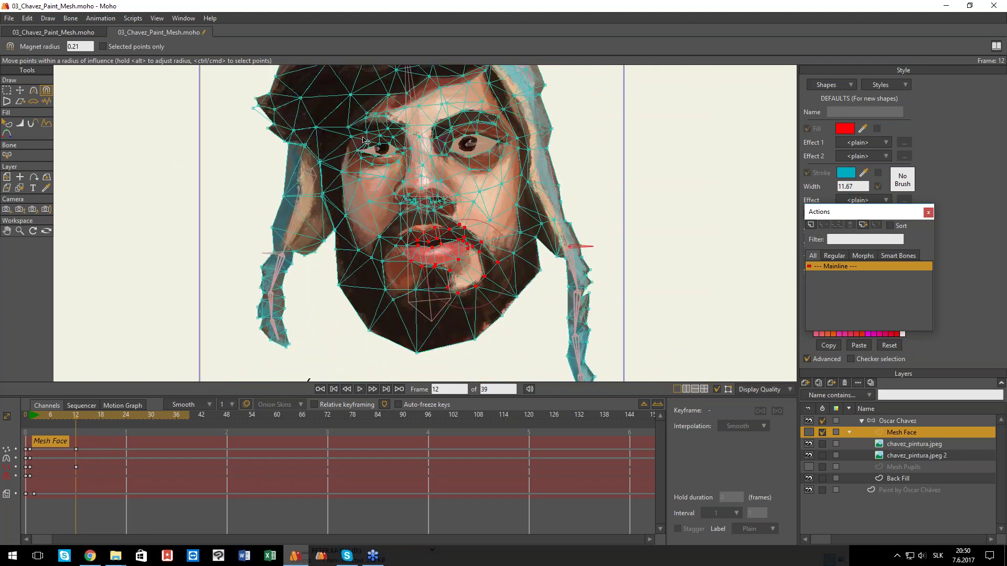
pyautogui.scroll(-2, 481, 241)
pyautogui.scroll(2, 488, 248)
pyautogui.moveTo(477, 216)
pyautogui.mouseDown()
pyautogui.moveTo(489, 250)
pyautogui.moveTo(488, 207)
pyautogui.mouseUp()
pyautogui.moveTo(474, 172); pyautogui.dragTo(510, 199)
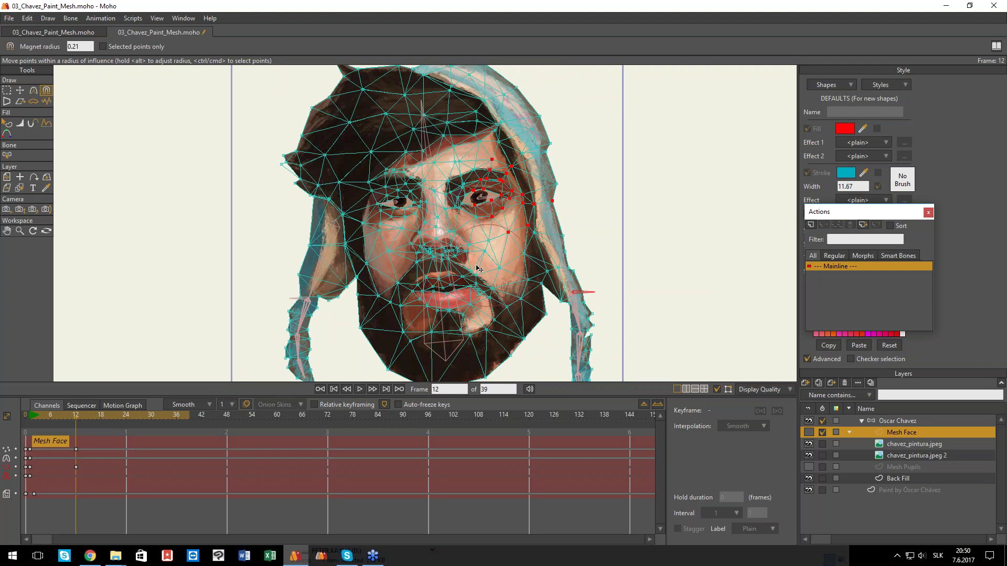
pyautogui.moveTo(470, 255); pyautogui.dragTo(461, 249)
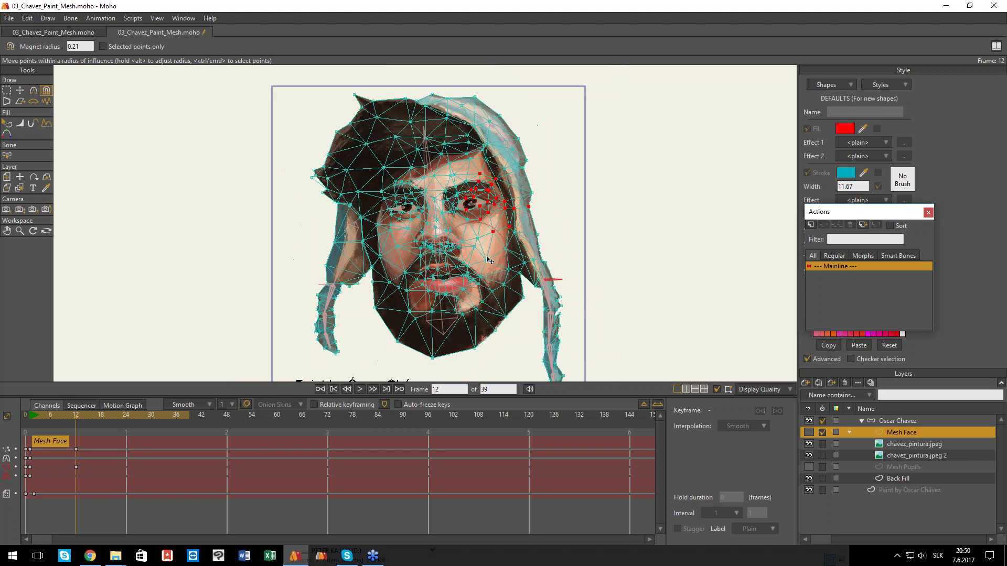
# - Move chavez_pintura.jpeg out of the bone group, and delete the group and the painting credit layer
pyautogui.click(905, 445)
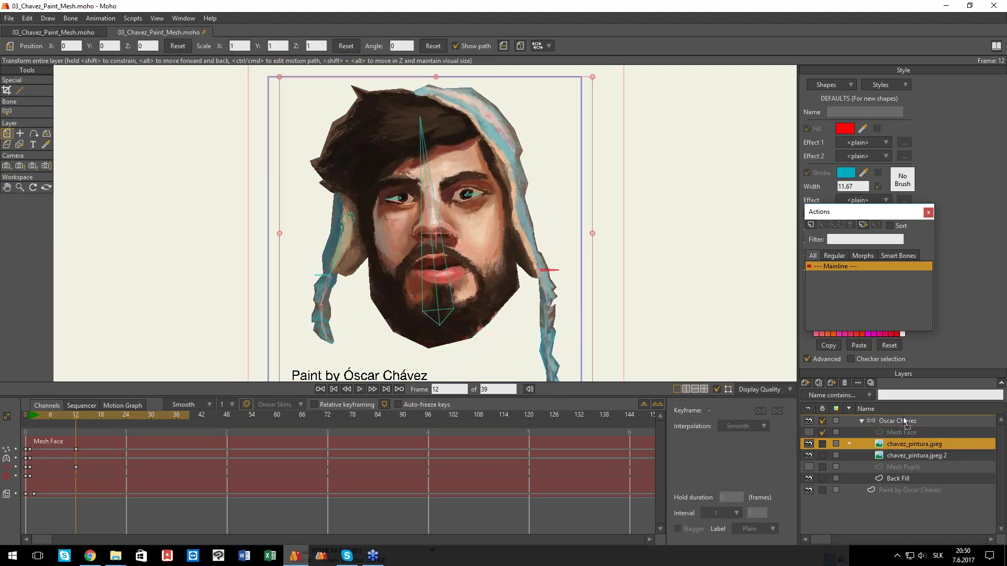
pyautogui.moveTo(898, 443); pyautogui.dragTo(892, 419)
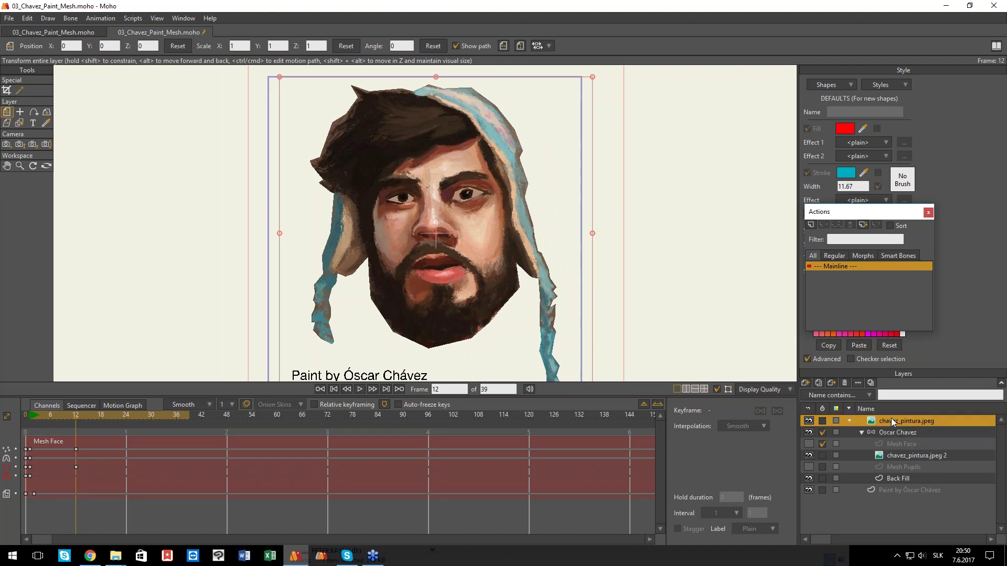
pyautogui.click(882, 432)
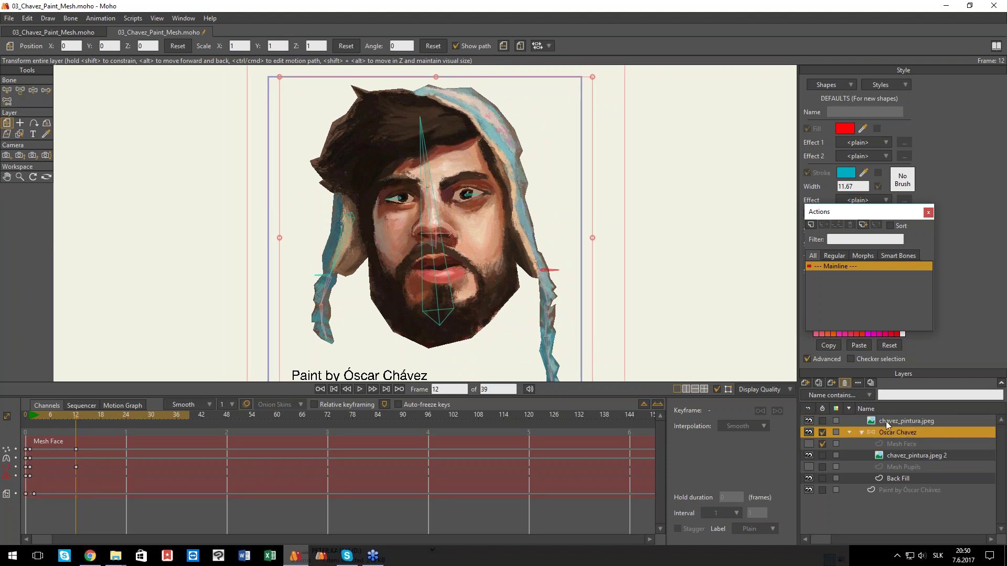
pyautogui.press('Delete')
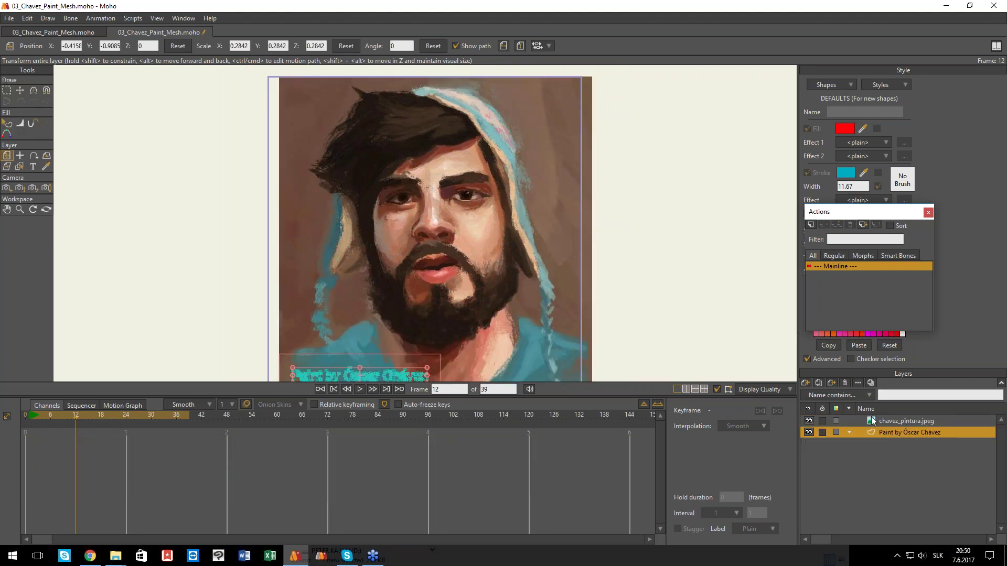
pyautogui.click(845, 384)
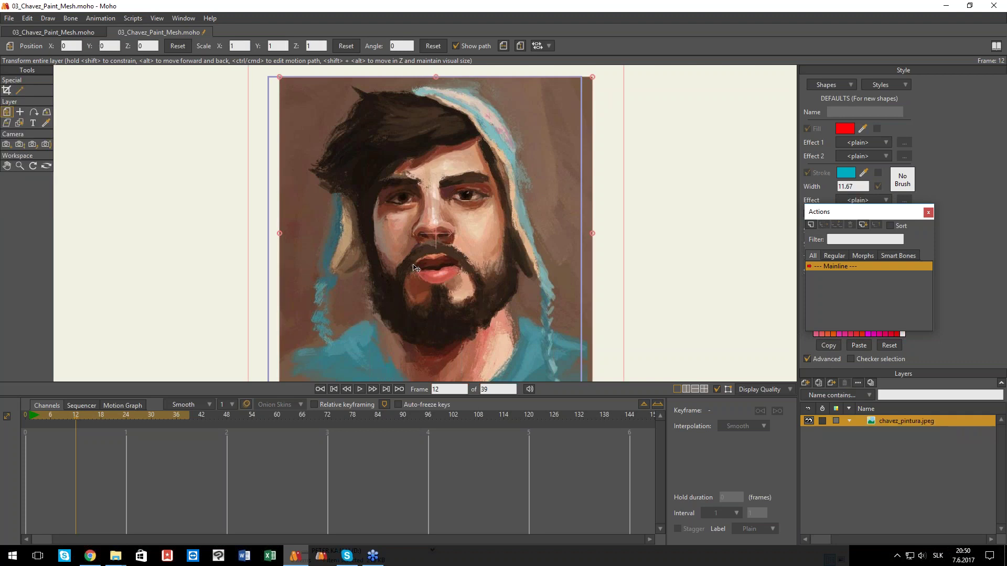
# - Return to frame 0 and add a new vector layer above chavez_pintura.jpeg
pyautogui.moveTo(66, 419); pyautogui.dragTo(2, 423)
pyautogui.scroll(-1, 484, 276)
pyautogui.scroll(1, 466, 276)
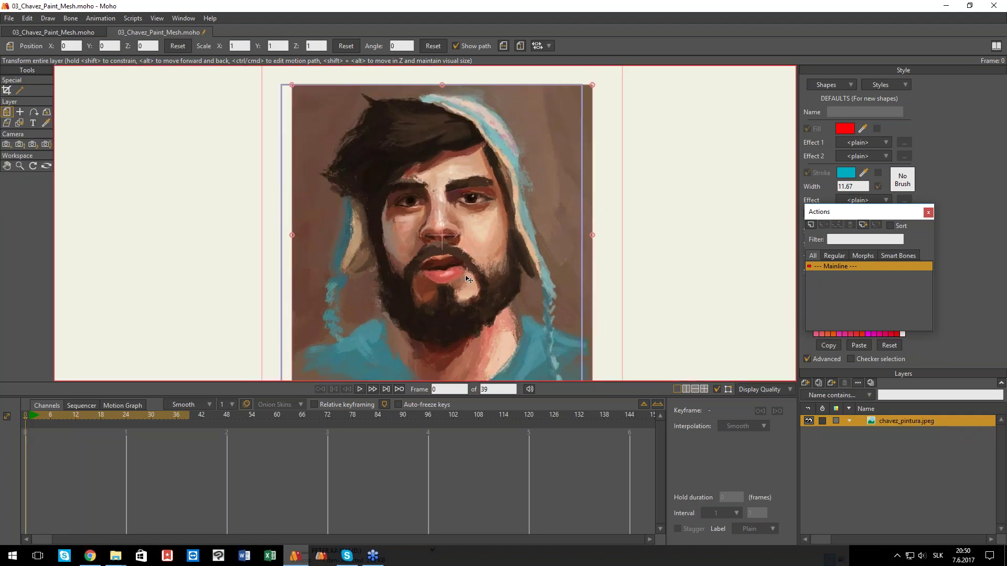
pyautogui.scroll(2, 468, 279)
pyautogui.click(806, 383)
pyautogui.click(882, 405)
pyautogui.moveTo(433, 235); pyautogui.dragTo(448, 240)
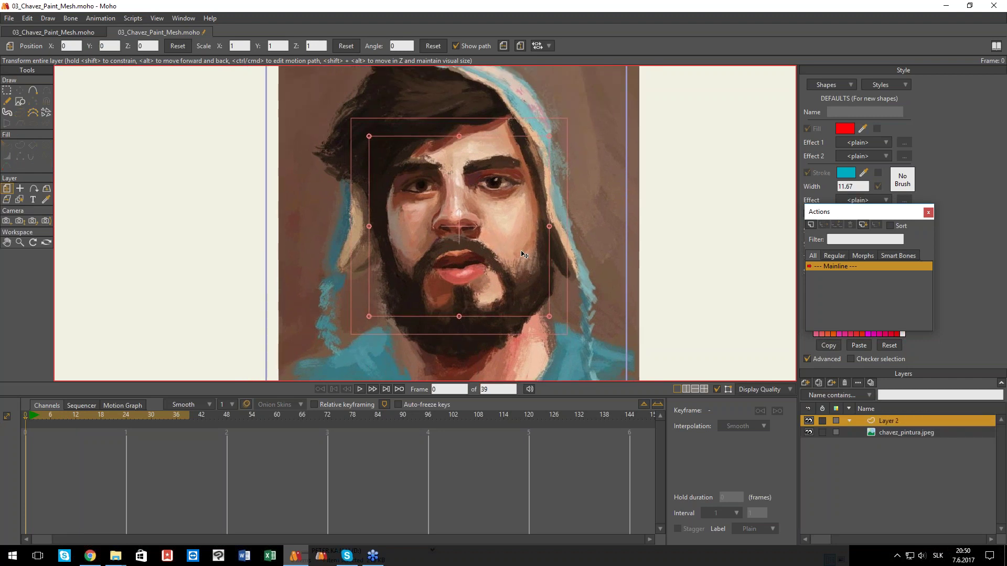
# - Trace a closed outline around the face, along the beard, cheeks and hairline, with the Add Point tool
pyautogui.press('a')
pyautogui.moveTo(380, 269)
pyautogui.mouseDown()
pyautogui.moveTo(403, 337)
pyautogui.moveTo(458, 362)
pyautogui.mouseUp()
pyautogui.click(524, 327)
pyautogui.click(552, 284)
pyautogui.click(553, 229)
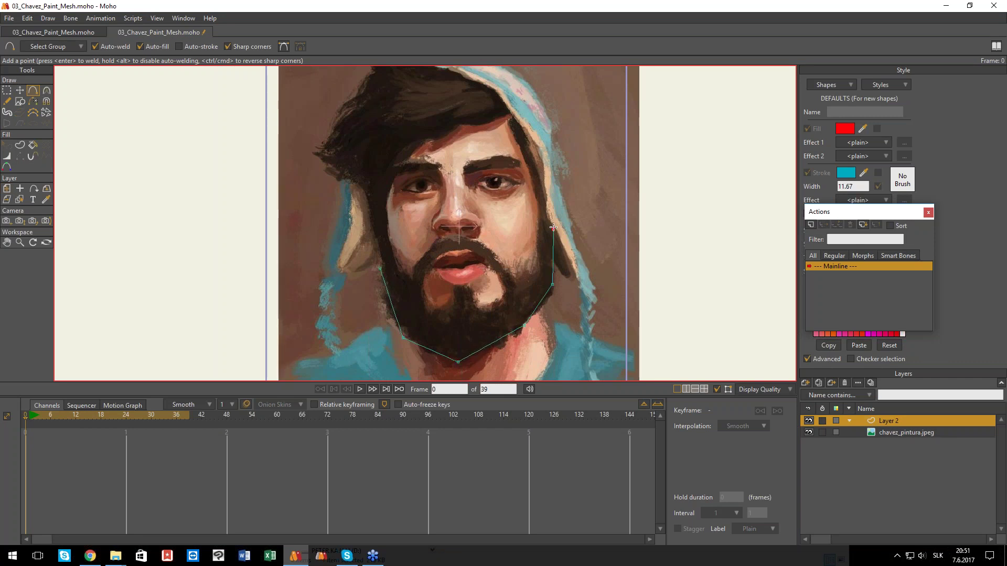
pyautogui.moveTo(530, 109); pyautogui.dragTo(514, 111)
pyautogui.click(442, 131)
pyautogui.click(402, 152)
pyautogui.moveTo(397, 157); pyautogui.dragTo(393, 159)
pyautogui.click(378, 218)
pyautogui.click(379, 246)
pyautogui.click(380, 269)
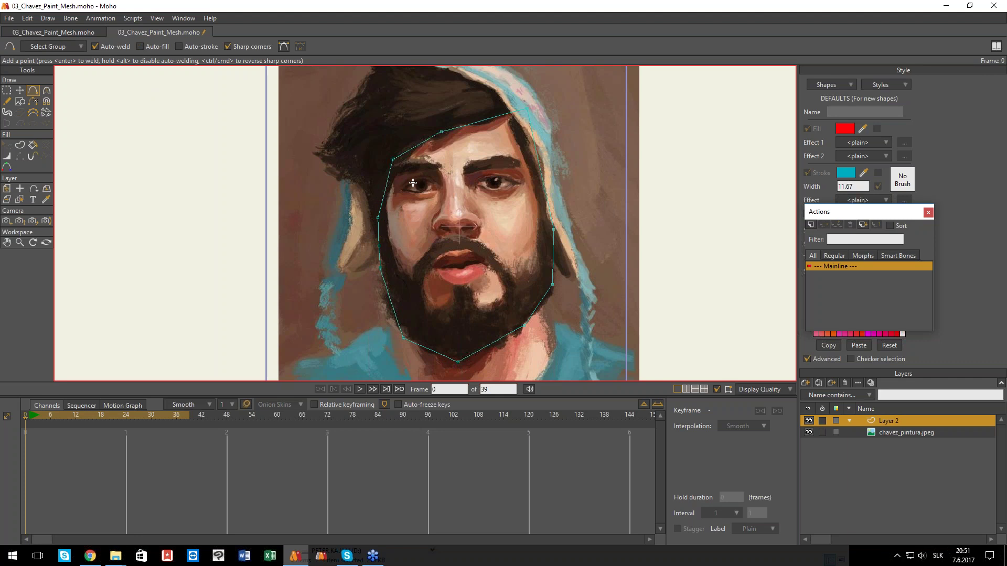
# - Trace closed outlines around both eyes inside the face outline on Layer 2
pyautogui.scroll(3, 413, 183)
pyautogui.moveTo(386, 196)
pyautogui.mouseDown()
pyautogui.moveTo(486, 200)
pyautogui.moveTo(489, 183)
pyautogui.mouseUp()
pyautogui.moveTo(489, 183); pyautogui.dragTo(386, 196)
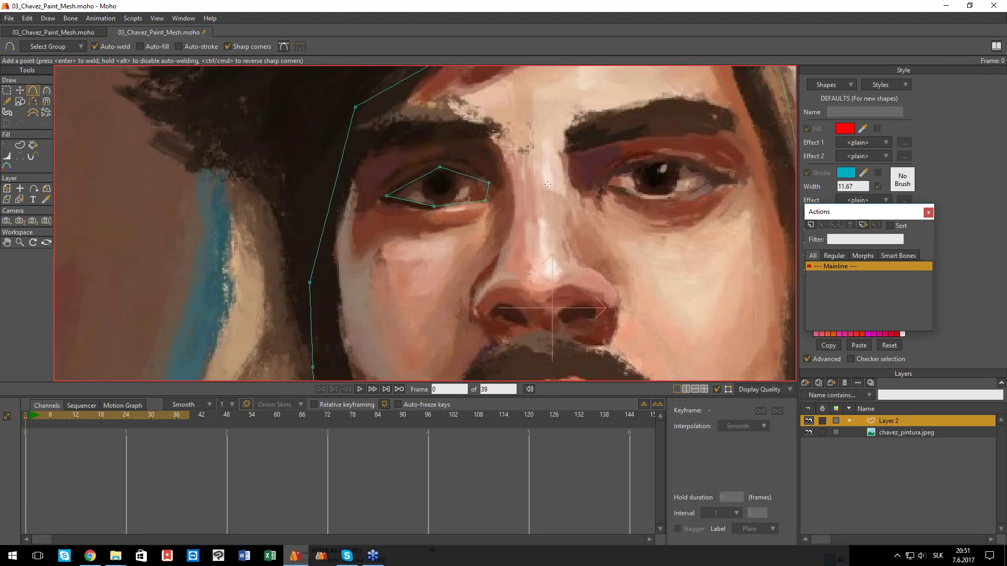
pyautogui.moveTo(625, 162); pyautogui.dragTo(600, 184)
pyautogui.click(661, 196)
pyautogui.click(730, 183)
pyautogui.click(676, 163)
pyautogui.moveTo(636, 163); pyautogui.dragTo(627, 163)
pyautogui.scroll(-9, 663, 197)
# - Select all face and eye outline points and fill the enclosed face area with red, leaving the eyes open
pyautogui.press('g')
pyautogui.scroll(1, 668, 231)
pyautogui.moveTo(668, 231); pyautogui.dragTo(575, 208)
pyautogui.moveTo(467, 111); pyautogui.dragTo(662, 306)
pyautogui.scroll(-1, 608, 253)
pyautogui.scroll(3, 601, 252)
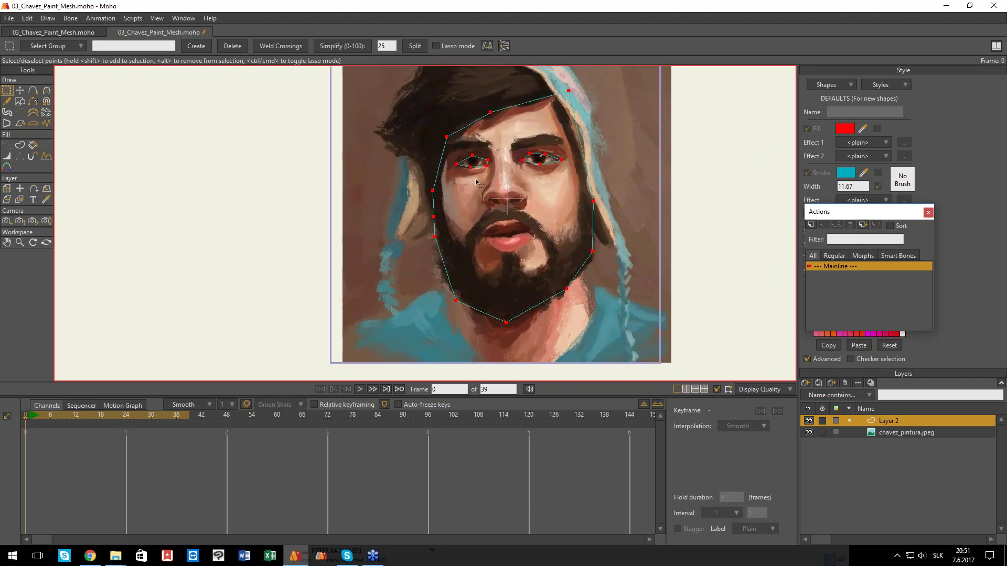
pyautogui.press('p')
pyautogui.click(563, 211)
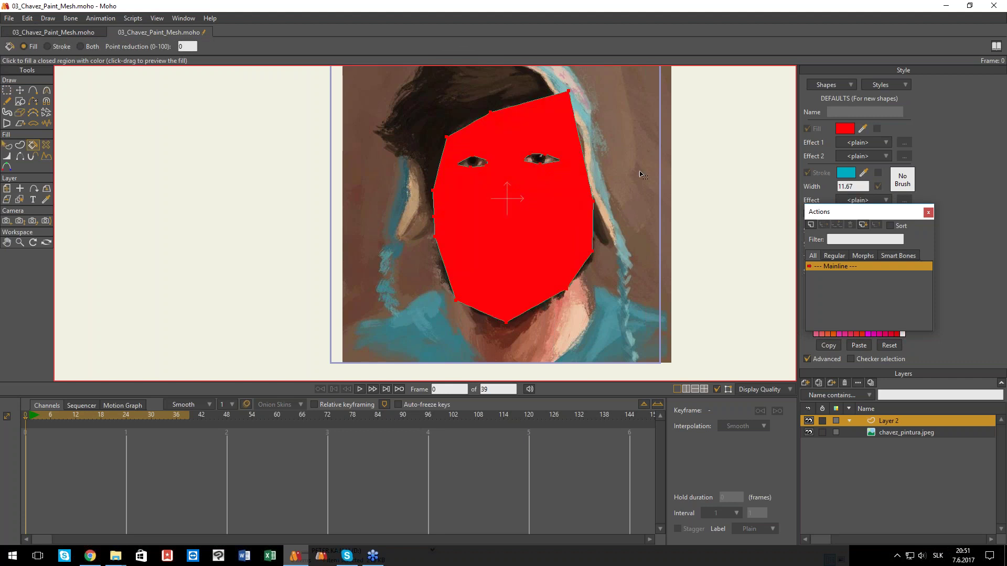
# - Apply Triangulate 2D Mesh to the filled face shape, and run the triangulation a second time
pyautogui.press('g')
pyautogui.click(72, 20)
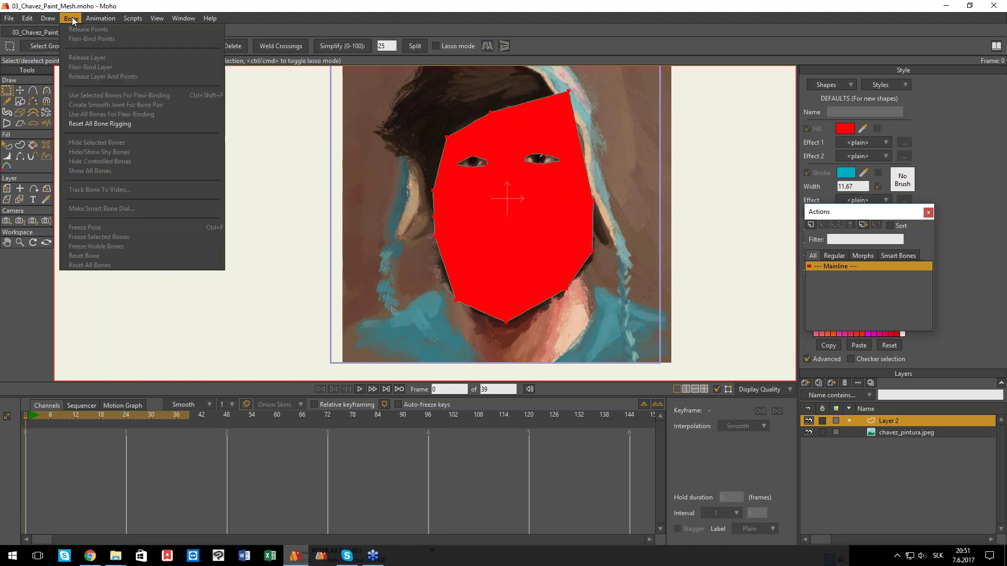
pyautogui.moveTo(51, 19)
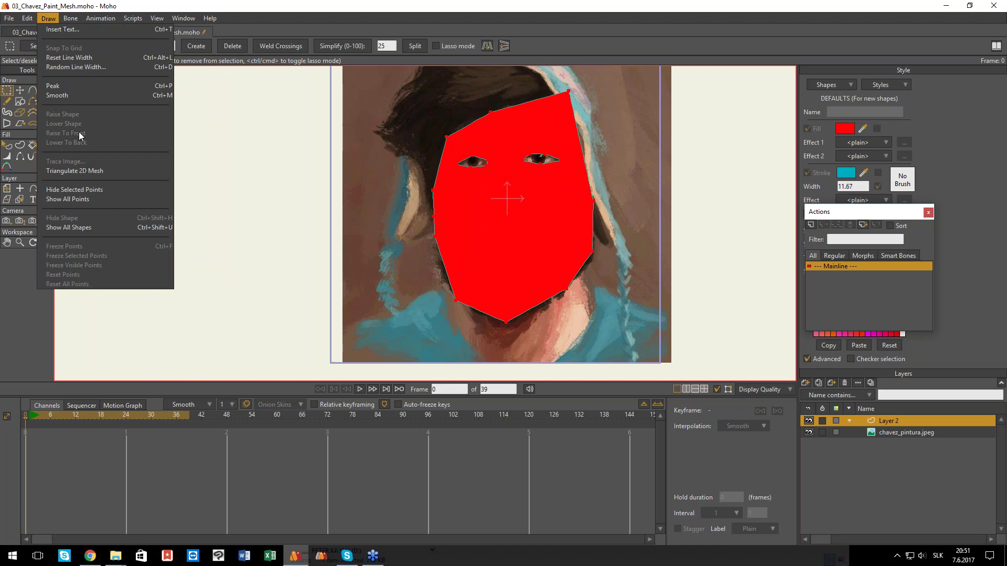
pyautogui.click(80, 171)
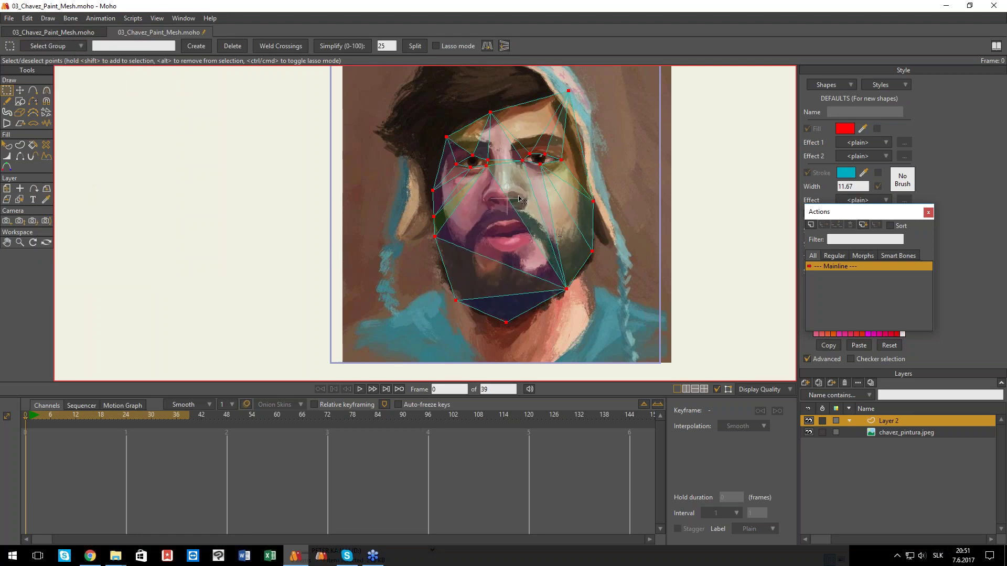
pyautogui.scroll(3, 524, 220)
pyautogui.scroll(-6, 419, 176)
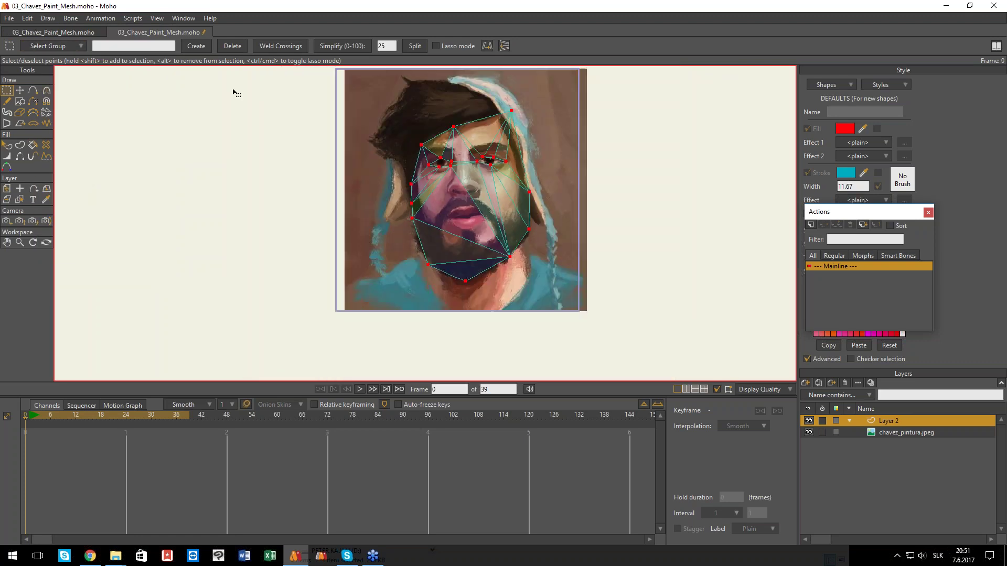
pyautogui.click(50, 19)
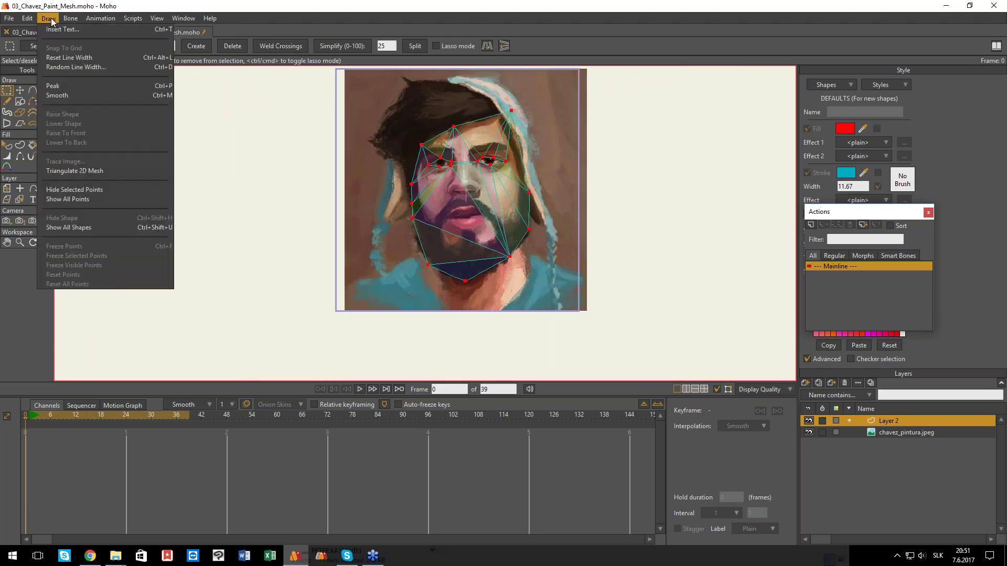
pyautogui.click(105, 173)
# - Add a point to the face mesh just below the lower lip
pyautogui.scroll(2, 538, 236)
pyautogui.scroll(2, 537, 236)
pyautogui.press('a')
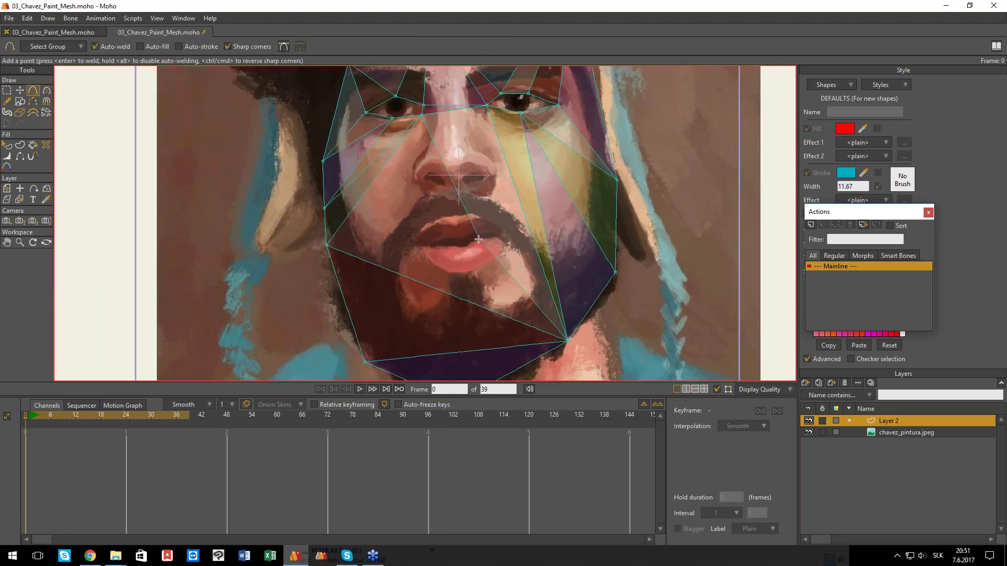
pyautogui.click(445, 294)
pyautogui.scroll(-3, 549, 253)
pyautogui.press('g')
pyautogui.scroll(-1, 548, 252)
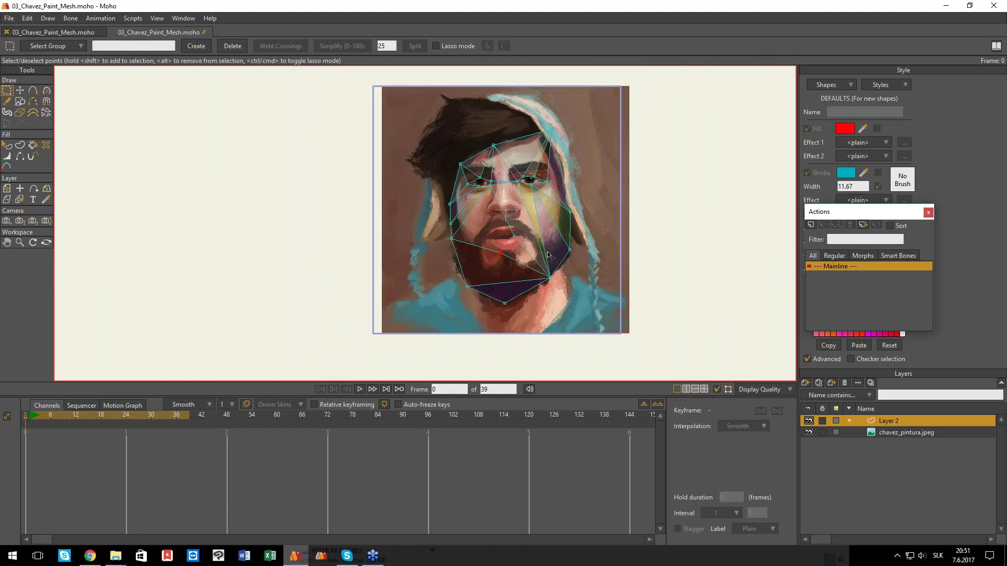
pyautogui.click(886, 435)
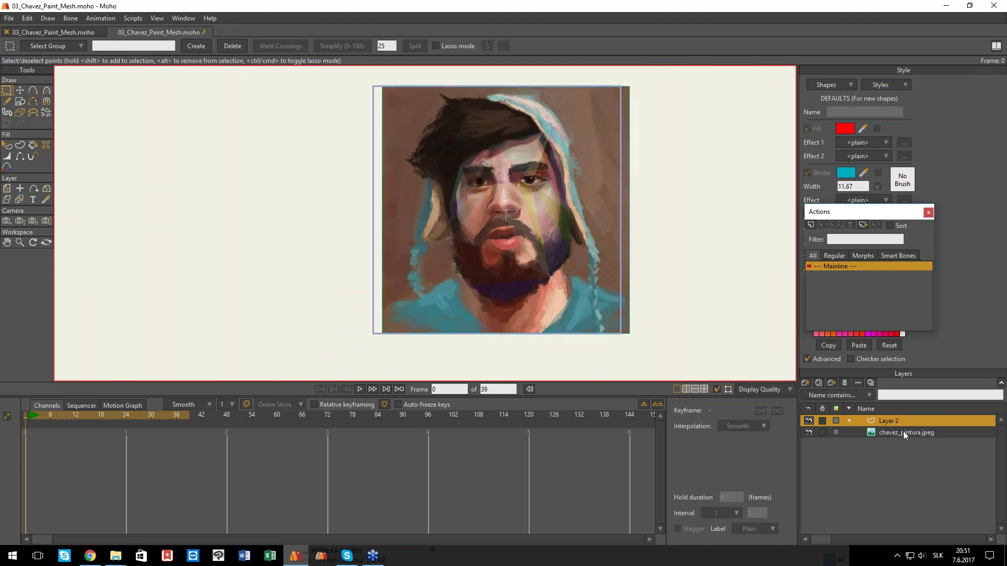
pyautogui.doubleClick(904, 431)
pyautogui.click(687, 125)
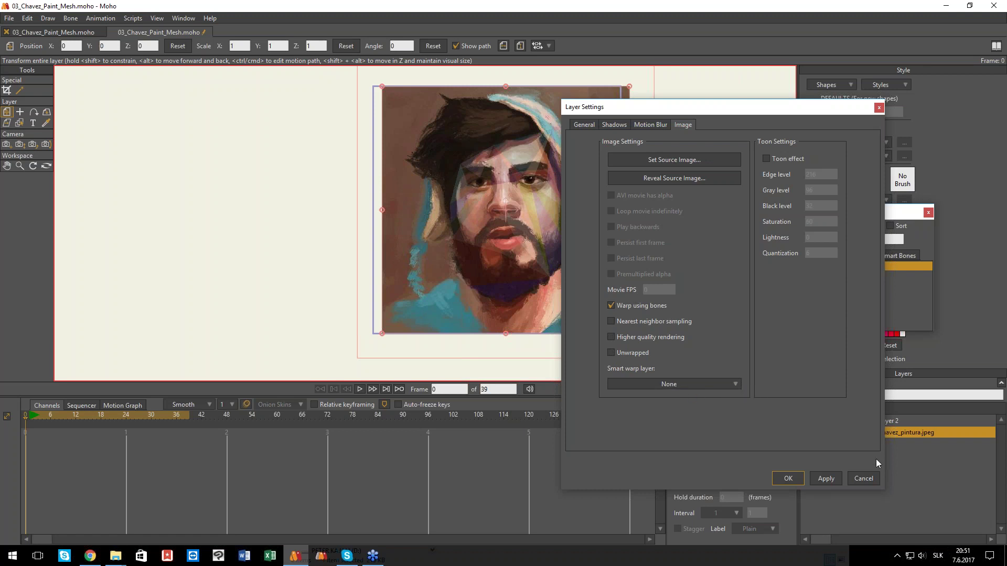
pyautogui.click(868, 477)
pyautogui.click(890, 423)
pyautogui.press('q')
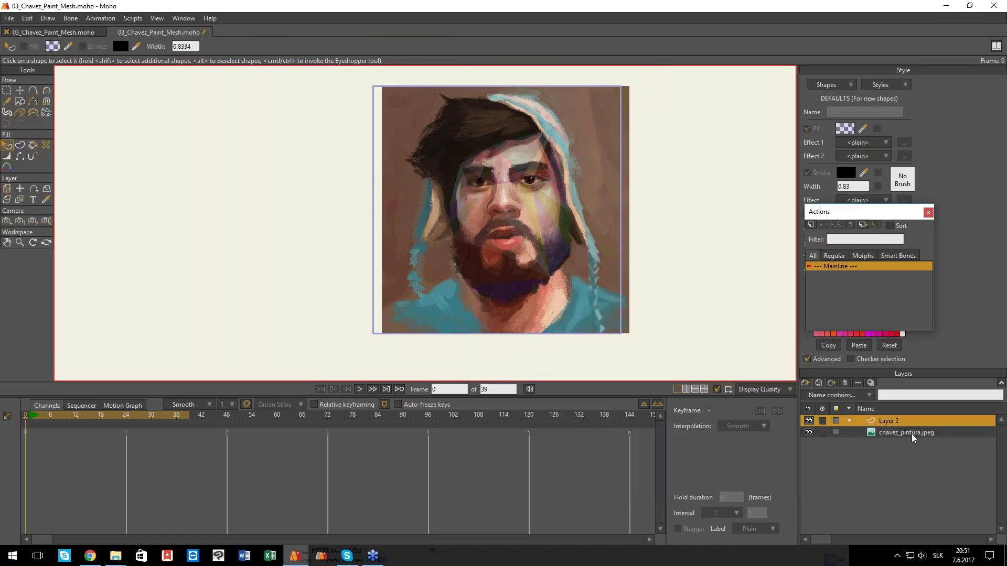
pyautogui.doubleClick(912, 433)
pyautogui.click(684, 125)
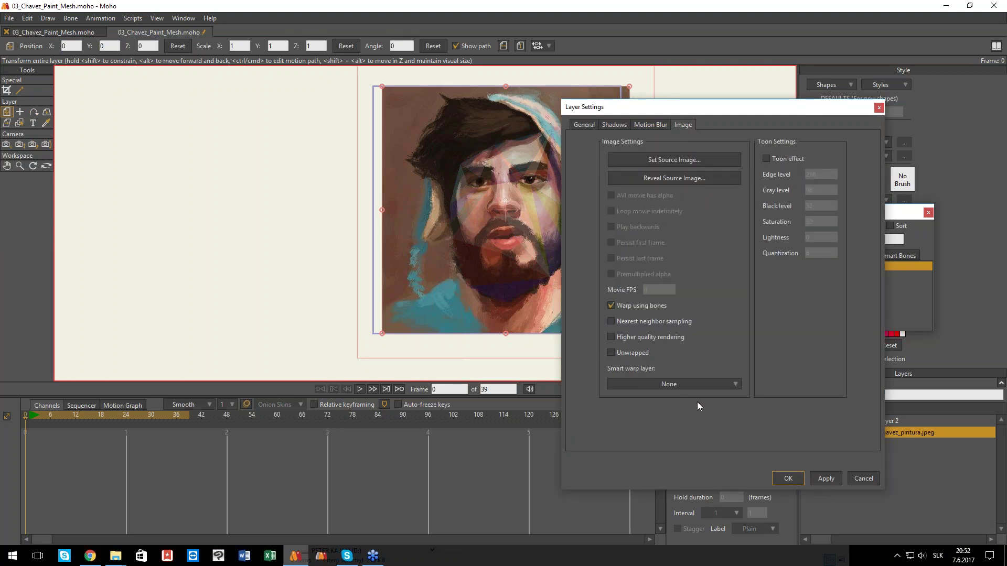
pyautogui.click(859, 479)
# - Move the portrait image layer above Layer 2 and look for an available smart warp layer in its image settings
pyautogui.moveTo(881, 433); pyautogui.dragTo(883, 419)
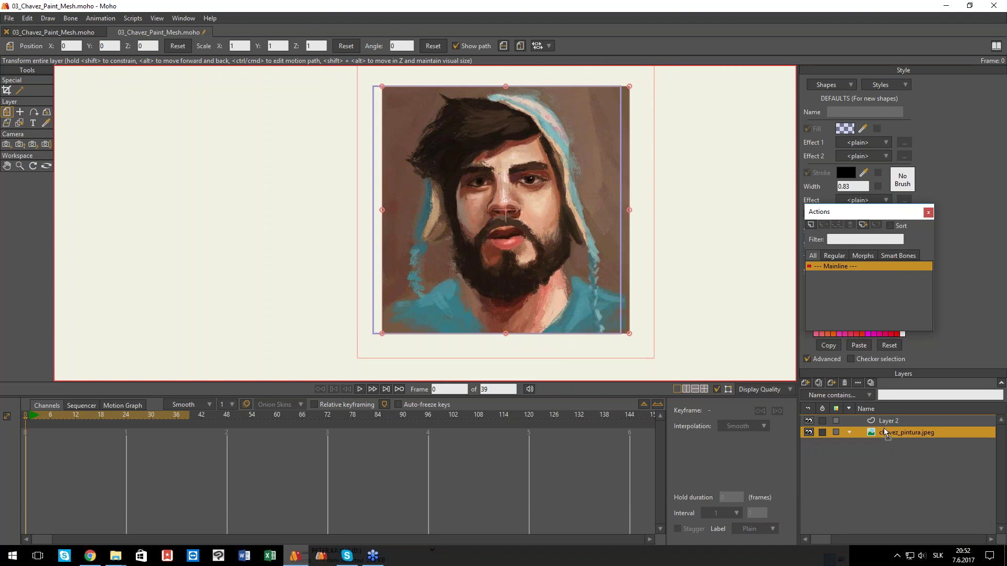
pyautogui.doubleClick(884, 420)
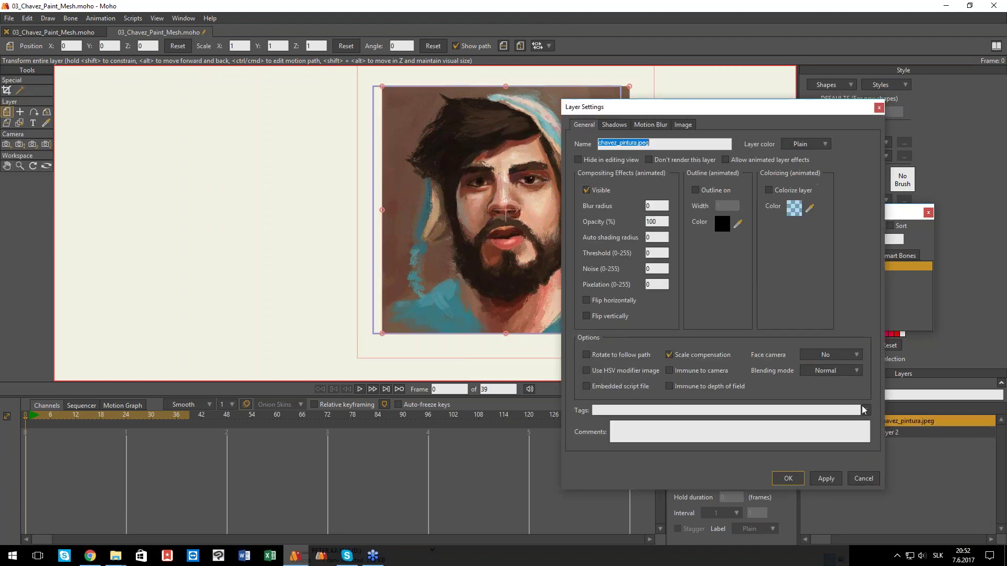
pyautogui.click(683, 125)
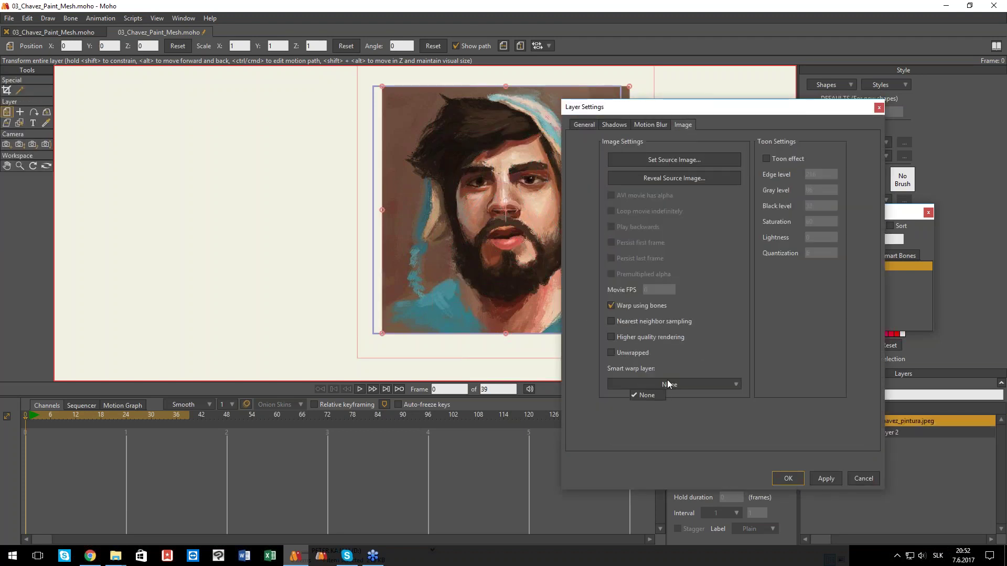
pyautogui.click(861, 477)
pyautogui.click(863, 480)
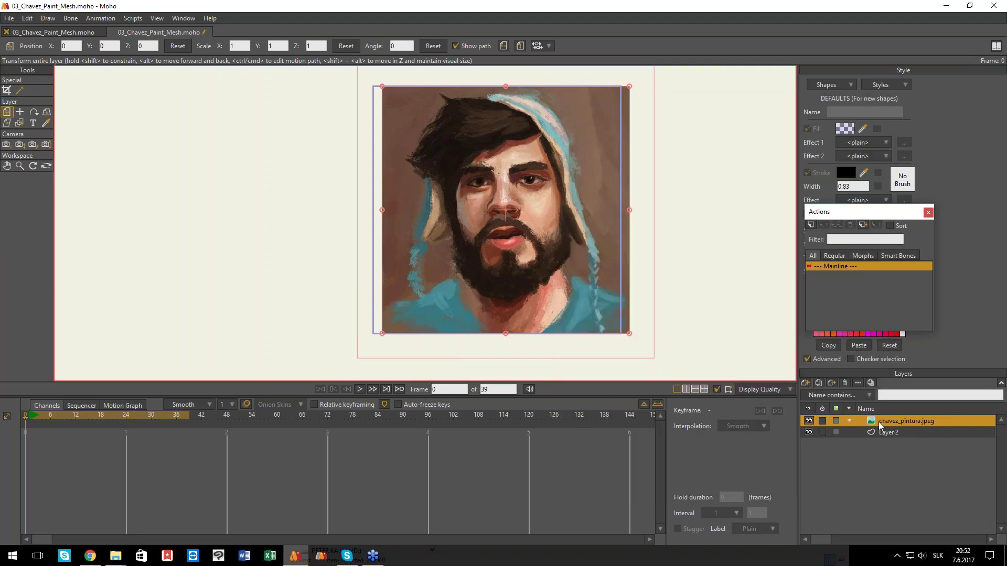
# - Select Layer 2 to view the face mesh, and close this portrait document without saving its changes
pyautogui.scroll(2, 519, 275)
pyautogui.scroll(-2, 533, 282)
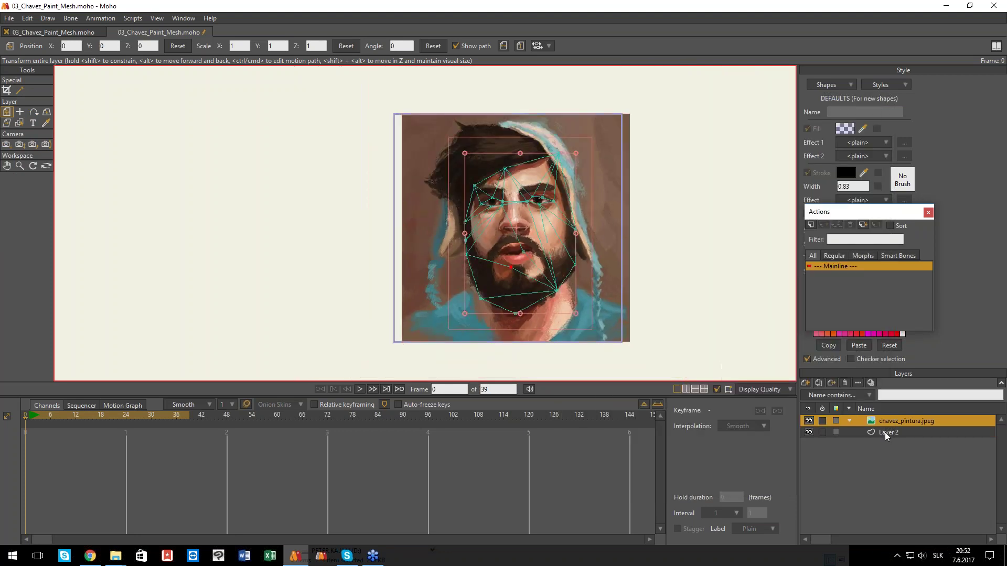
pyautogui.click(885, 432)
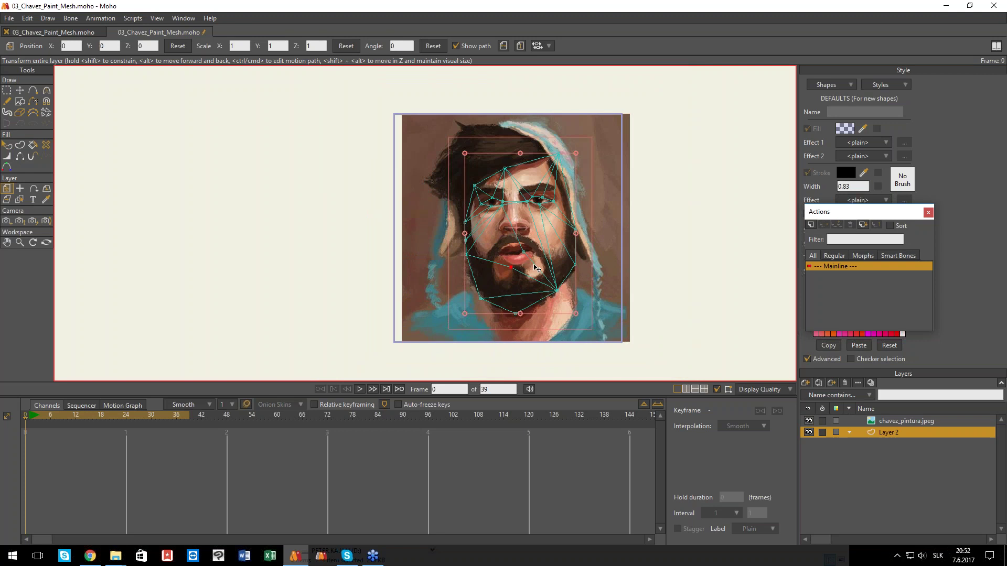
pyautogui.scroll(2, 533, 266)
pyautogui.moveTo(530, 262); pyautogui.dragTo(529, 264)
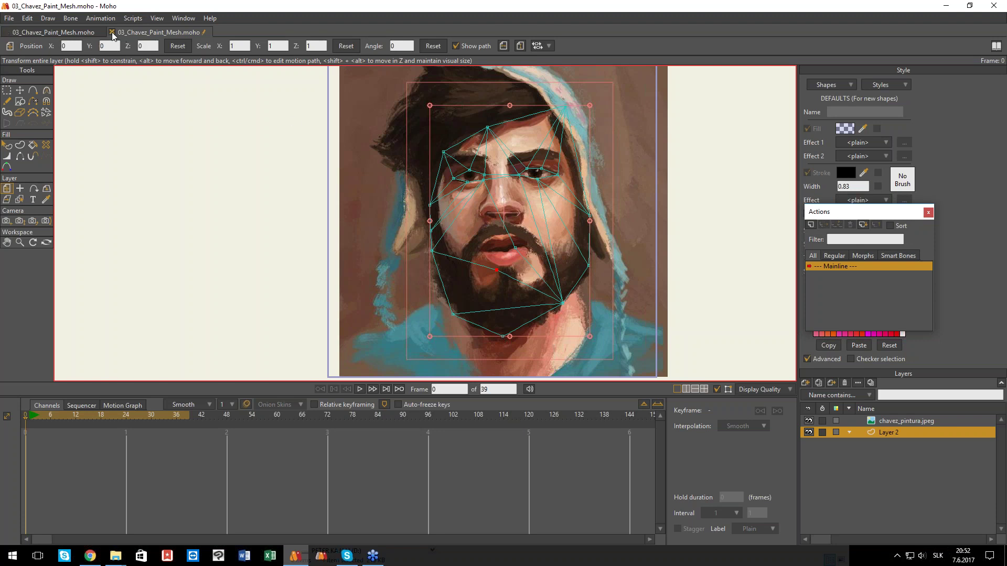
pyautogui.click(112, 32)
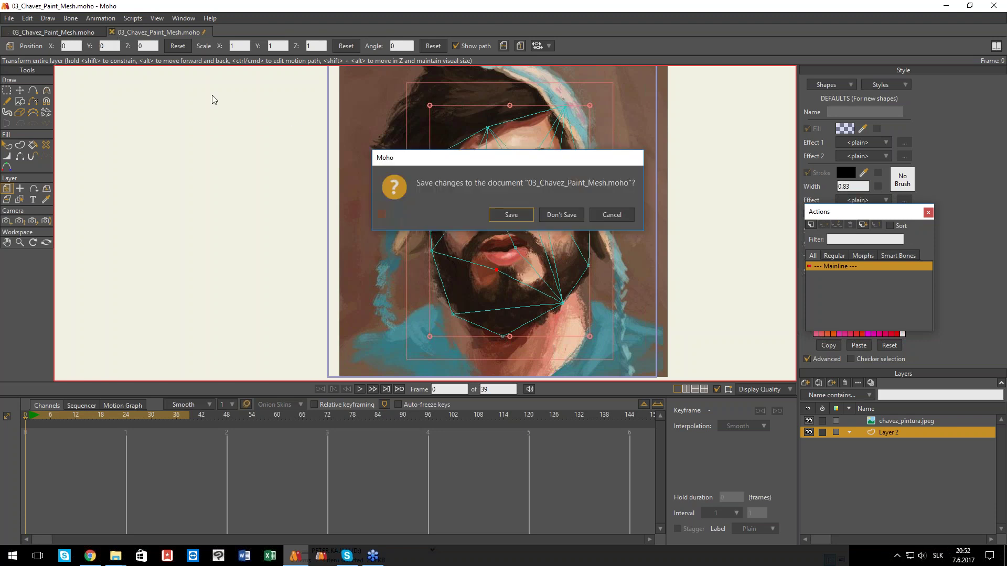
pyautogui.click(560, 216)
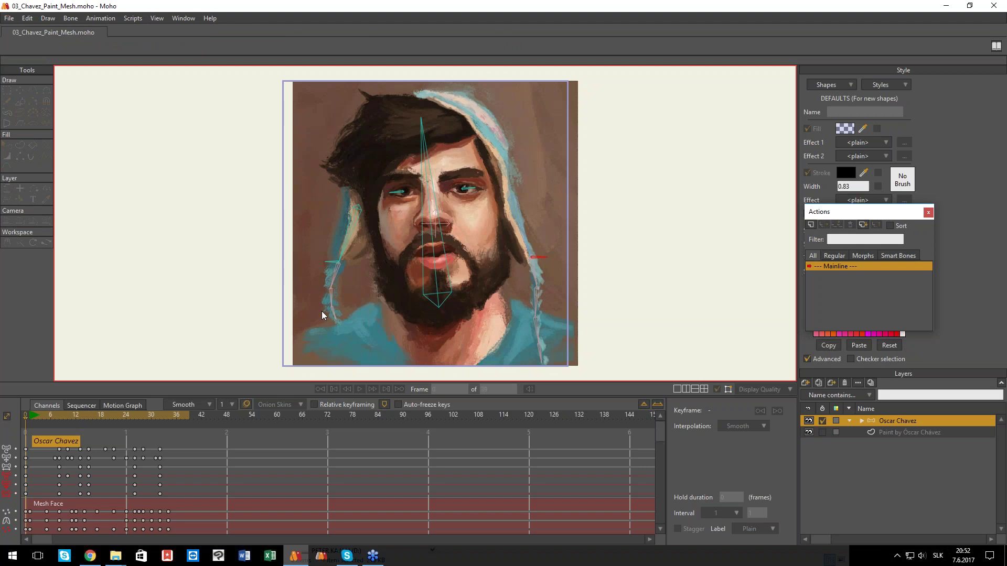
# - Scrub the finished portrait animation to frame 16 and display the Mesh Face layer inside the portrait's bone layer
pyautogui.moveTo(86, 417); pyautogui.dragTo(95, 419)
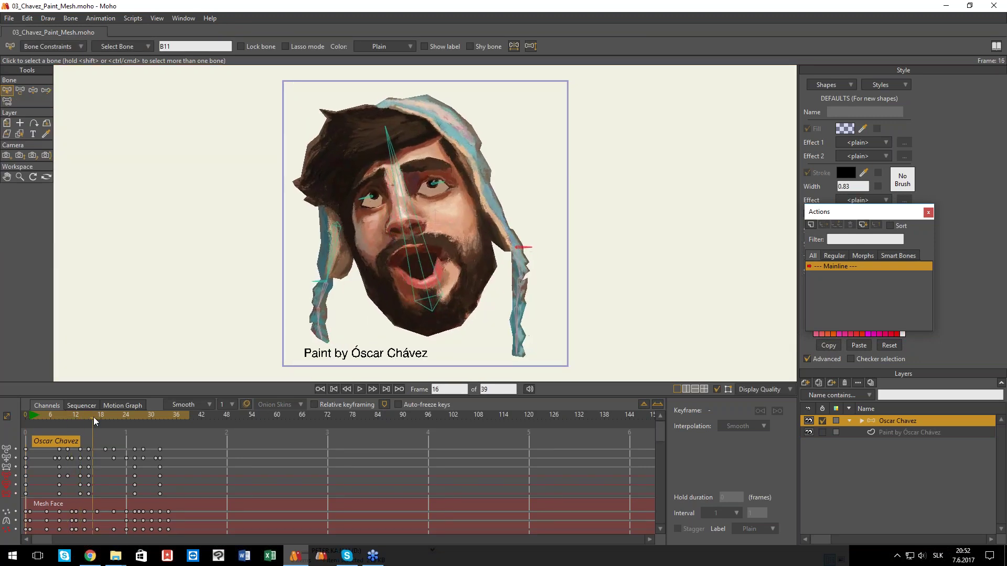
pyautogui.click(863, 422)
pyautogui.click(898, 434)
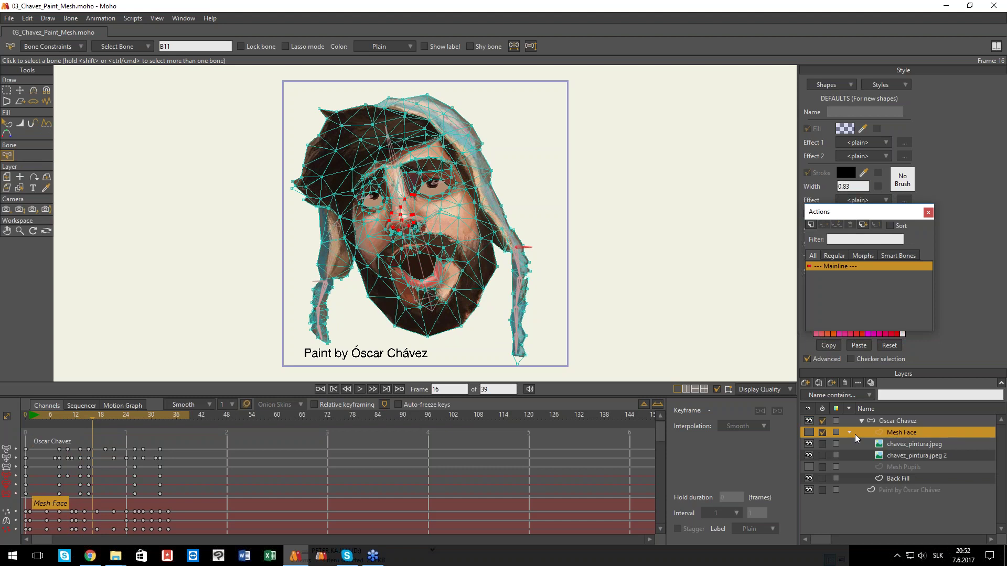
# - Check the smart warp layer assigned in the image settings of chavez_pintura.jpeg 2, leaving the settings unchanged
pyautogui.doubleClick(895, 454)
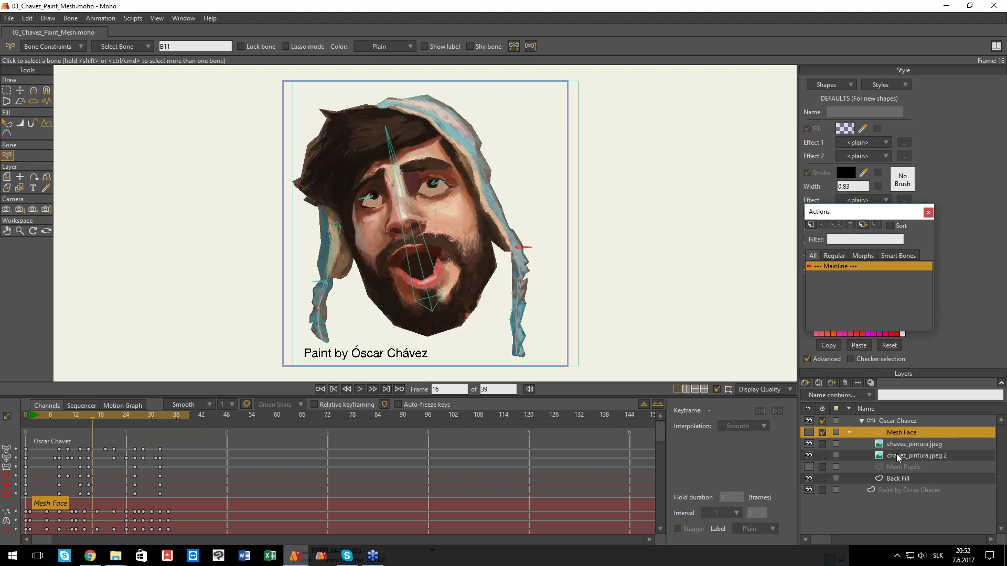
pyautogui.click(684, 125)
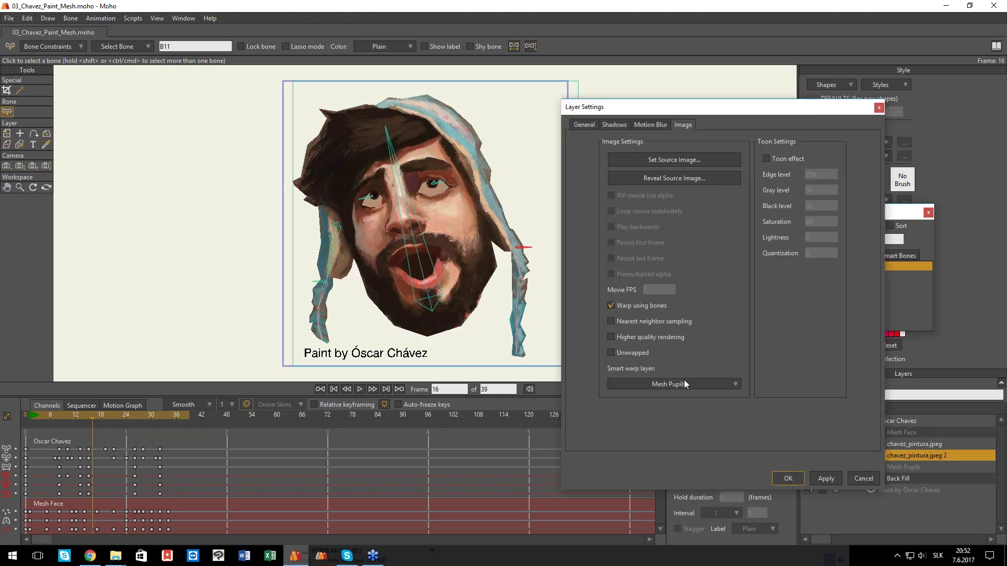
pyautogui.click(734, 414)
pyautogui.click(852, 479)
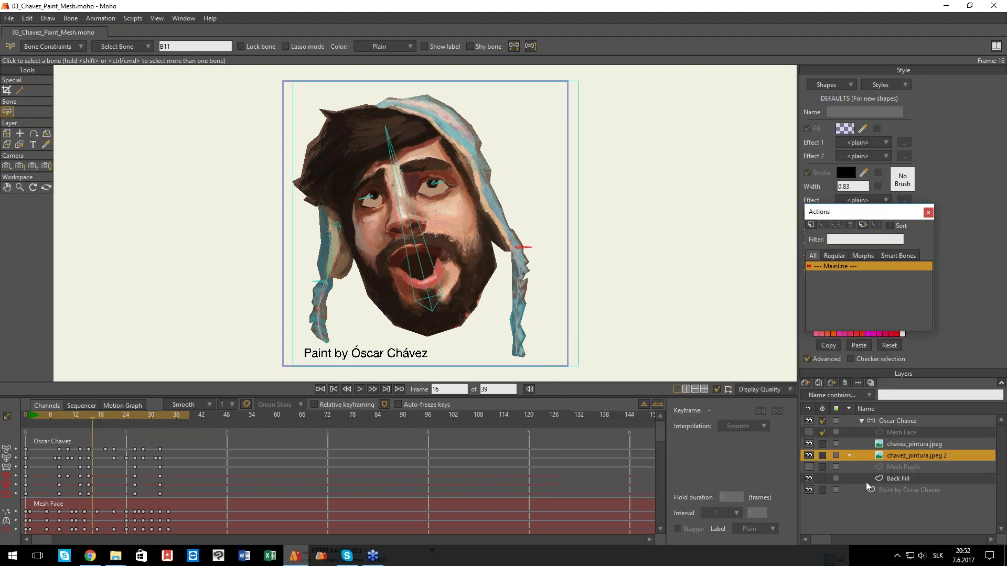
pyautogui.click(895, 445)
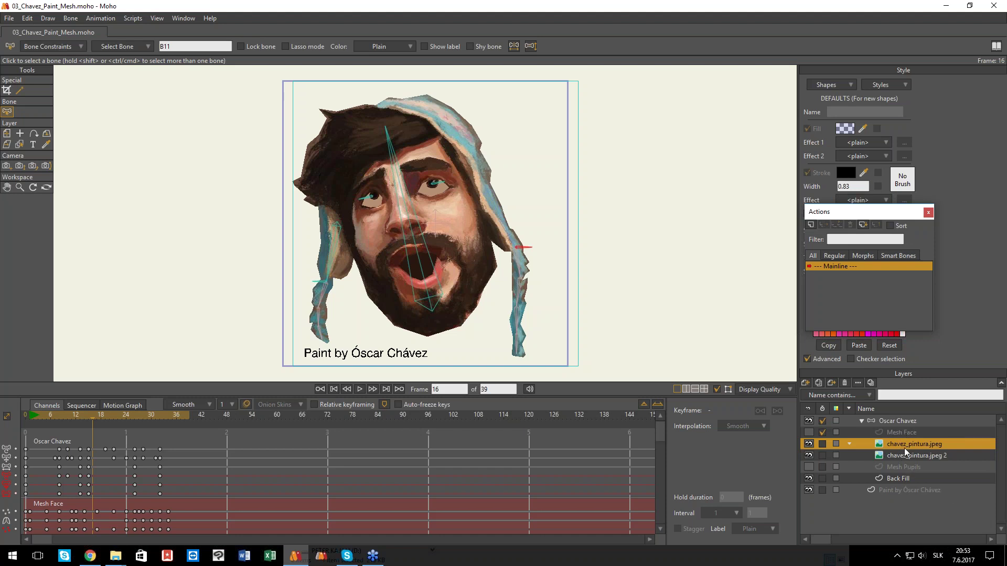
# - Close the portrait document and open the 04_Stone Age project from the 02 Rigging, Basic Actions folder
pyautogui.click(6, 33)
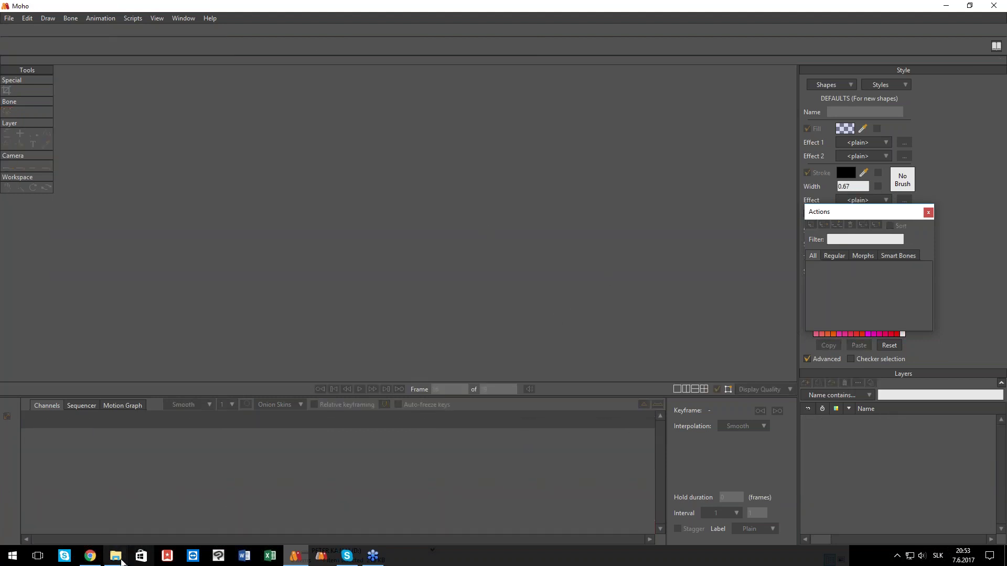
pyautogui.moveTo(115, 556)
pyautogui.click(85, 517)
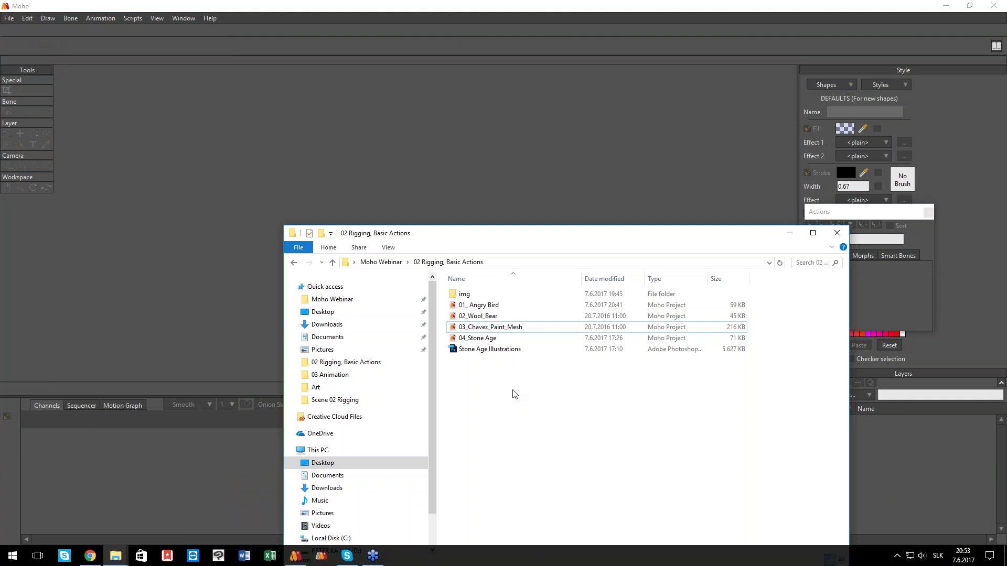
pyautogui.click(478, 340)
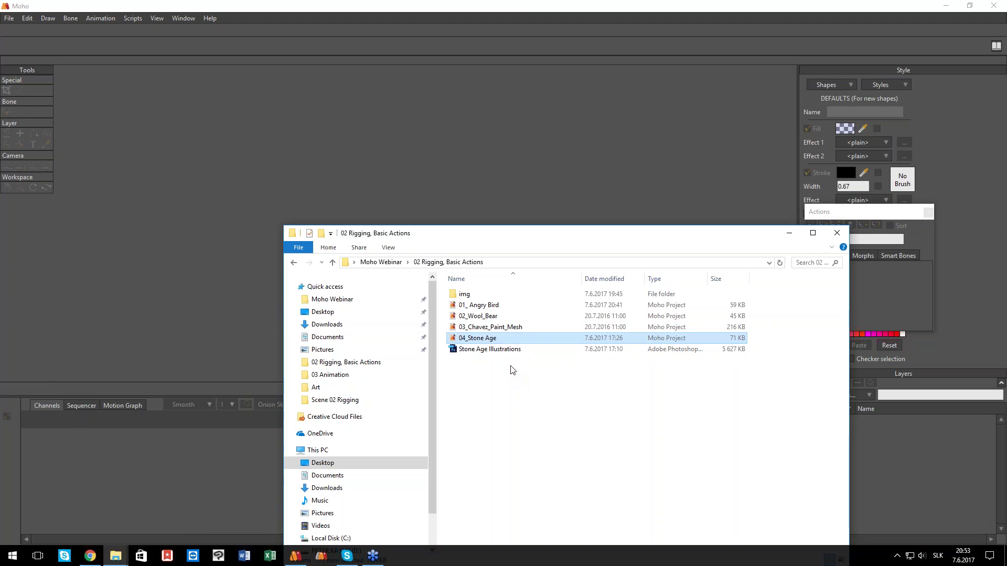
pyautogui.doubleClick(487, 339)
pyautogui.moveTo(468, 237); pyautogui.dragTo(415, 201)
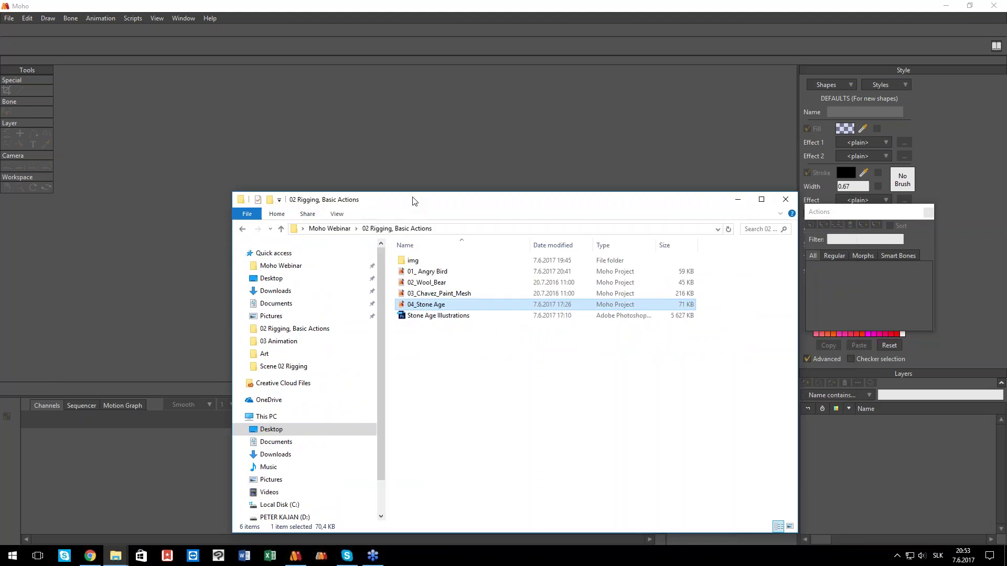
pyautogui.click(487, 398)
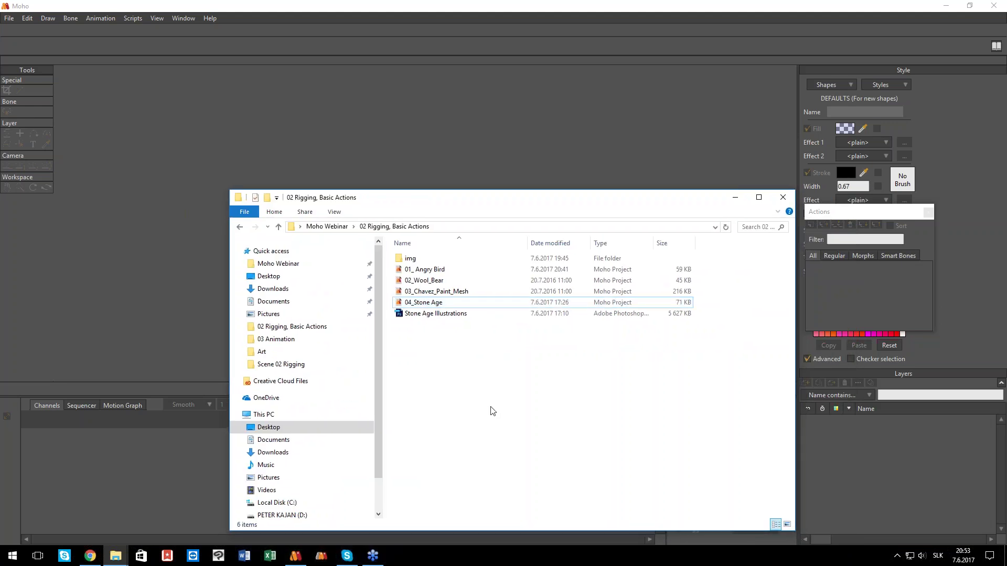
pyautogui.moveTo(380, 204); pyautogui.dragTo(563, 156)
pyautogui.click(602, 260)
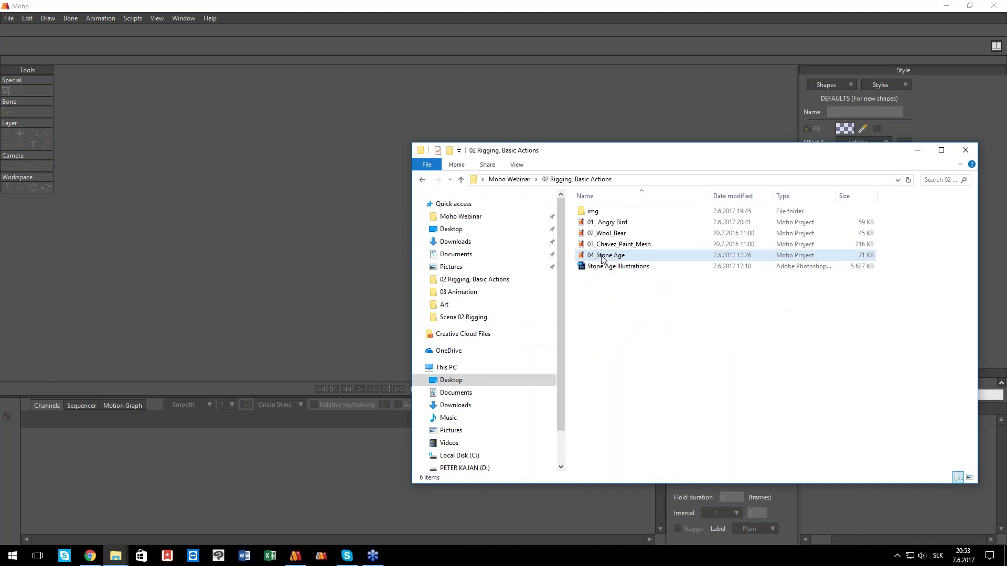
pyautogui.moveTo(605, 157); pyautogui.dragTo(539, 184)
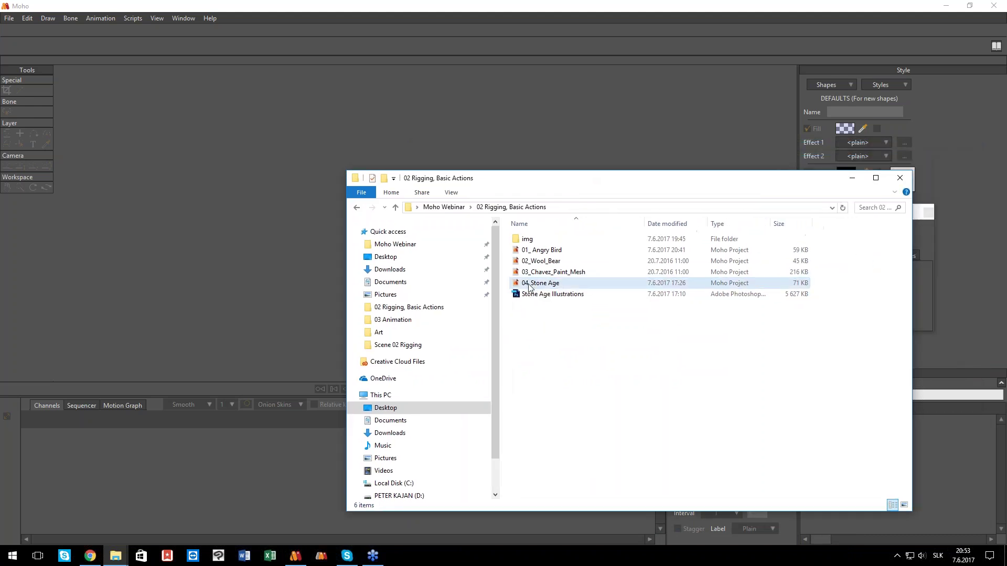
pyautogui.moveTo(530, 287); pyautogui.dragTo(486, 152)
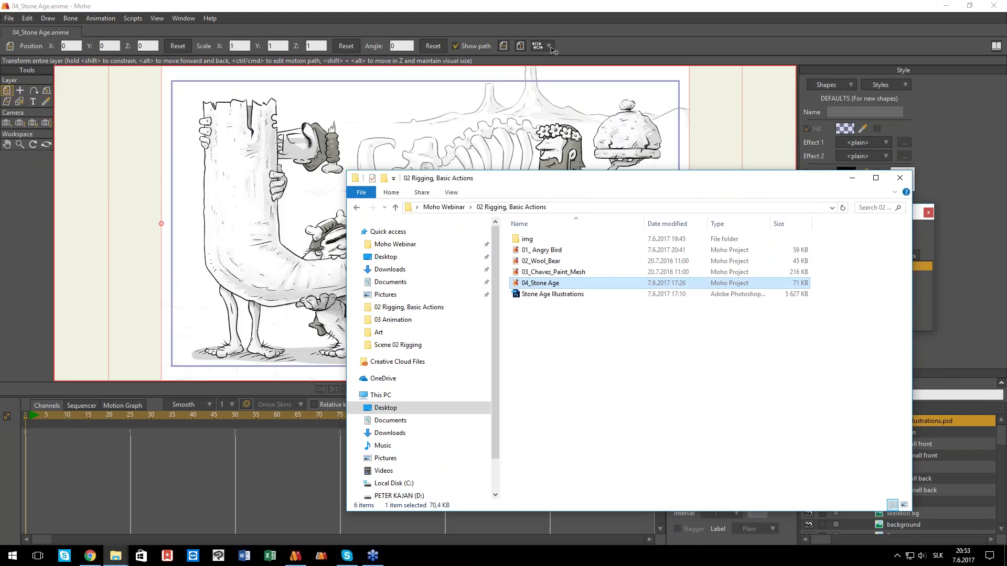
pyautogui.click(564, 159)
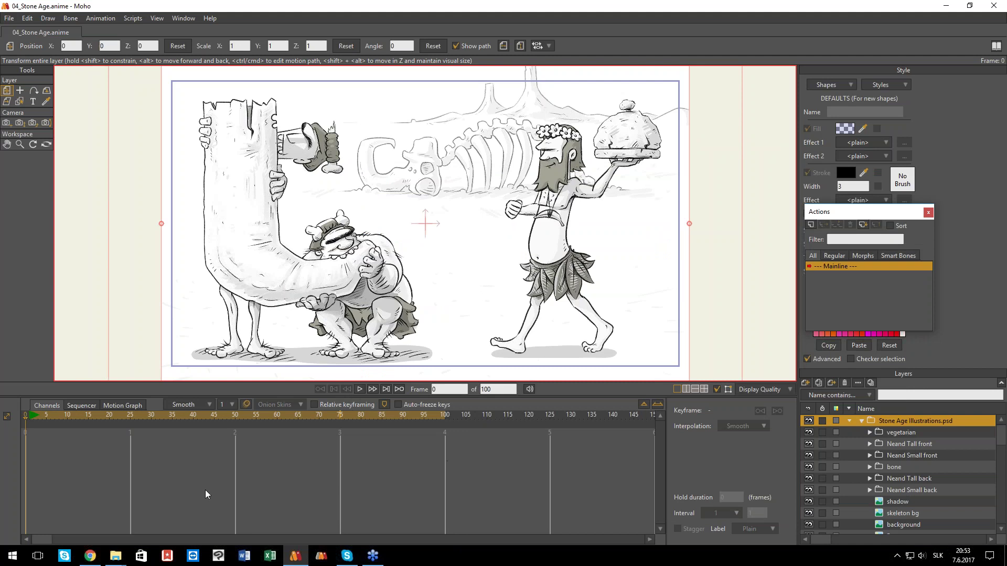
# - Open the Stone Age Illustrations Photoshop file from the project folder, and return to the Moho scene
pyautogui.moveTo(115, 556)
pyautogui.click(63, 511)
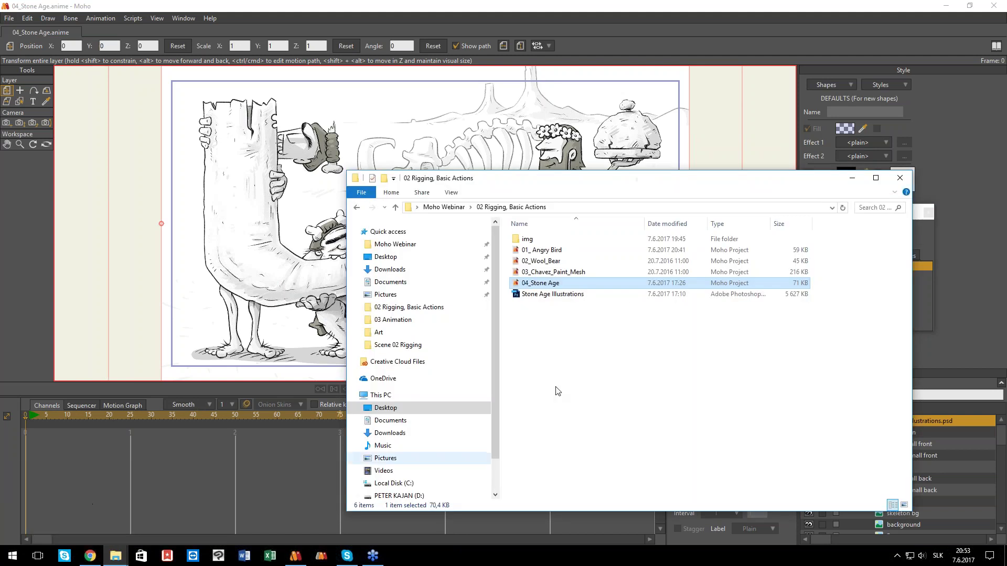
pyautogui.doubleClick(530, 295)
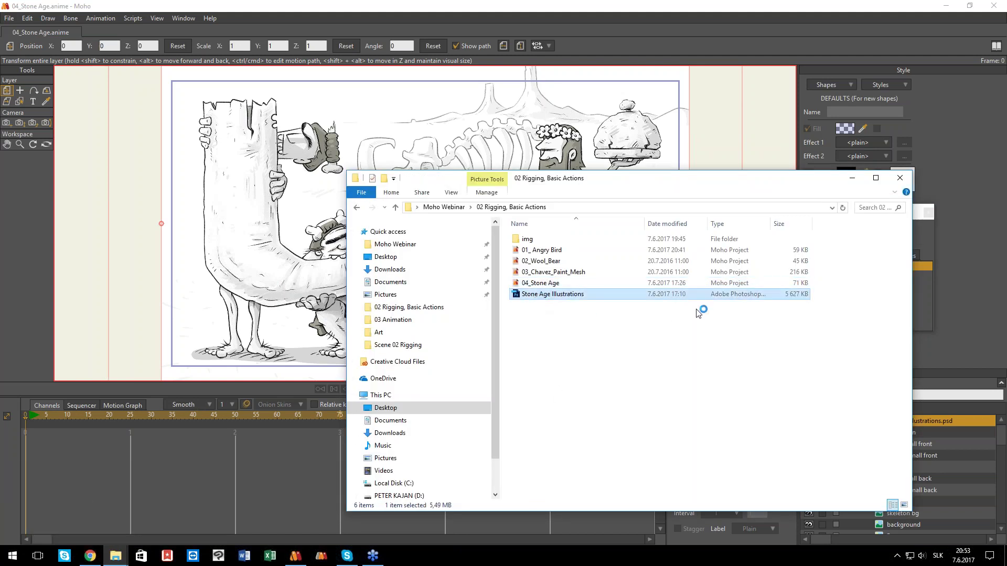
pyautogui.click(586, 5)
# - Examine the vegetarian group by toggling its visibility and expanding it to view its separate body part layers
pyautogui.click(808, 434)
pyautogui.click(807, 433)
pyautogui.click(870, 433)
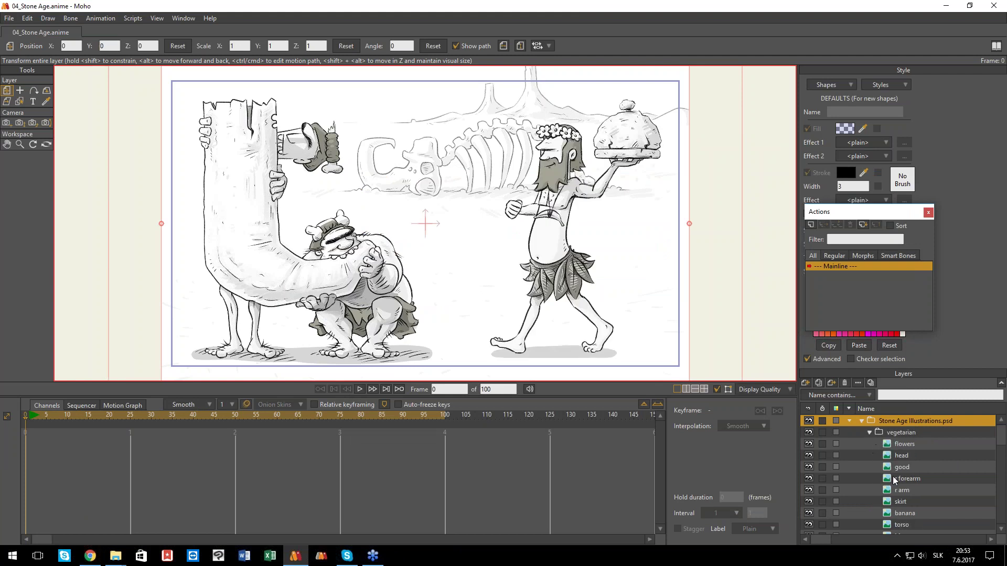
pyautogui.click(908, 466)
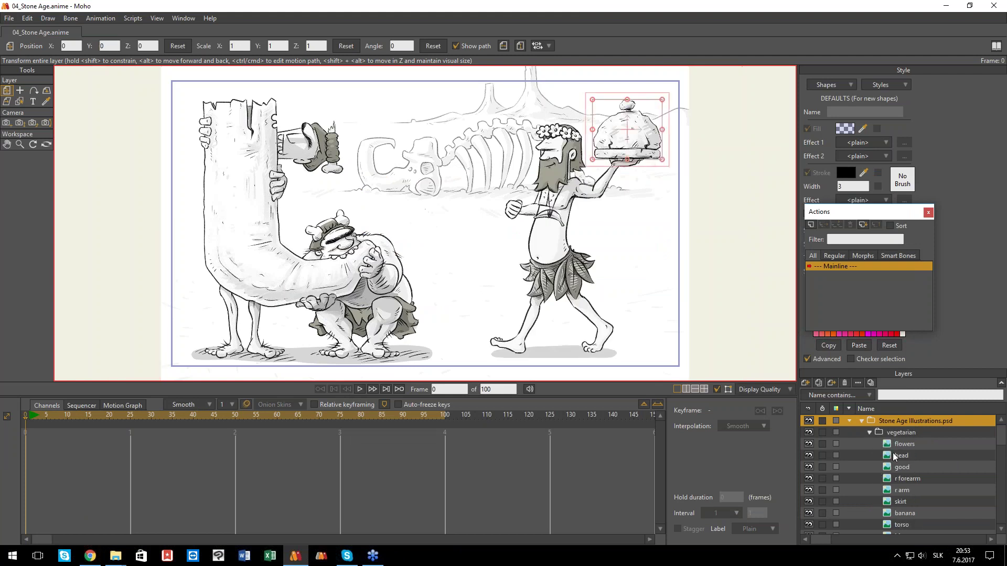
pyautogui.click(865, 436)
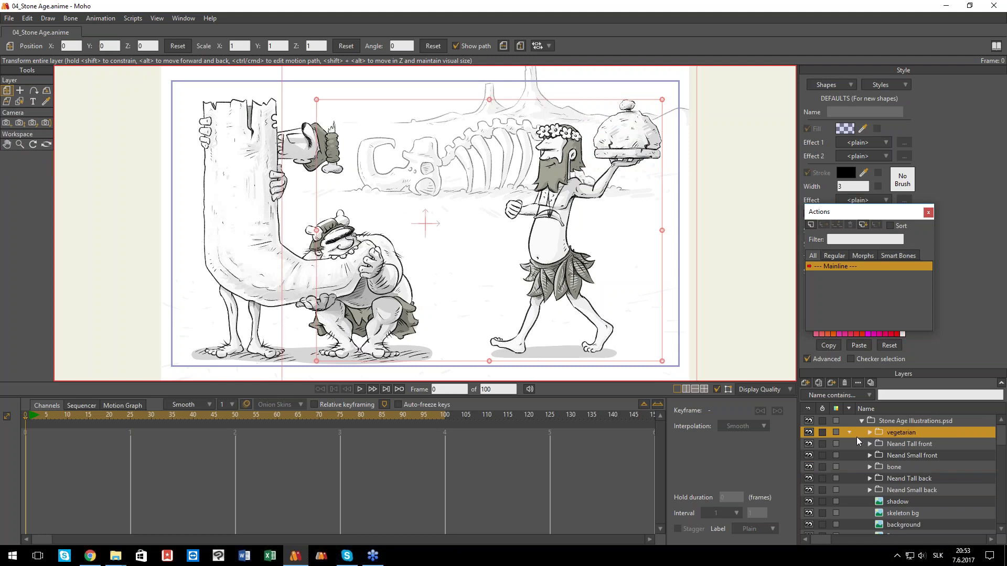
pyautogui.click(810, 433)
pyautogui.click(809, 434)
# - Convert the vegetarian group layer to a bone layer
pyautogui.rightClick(889, 436)
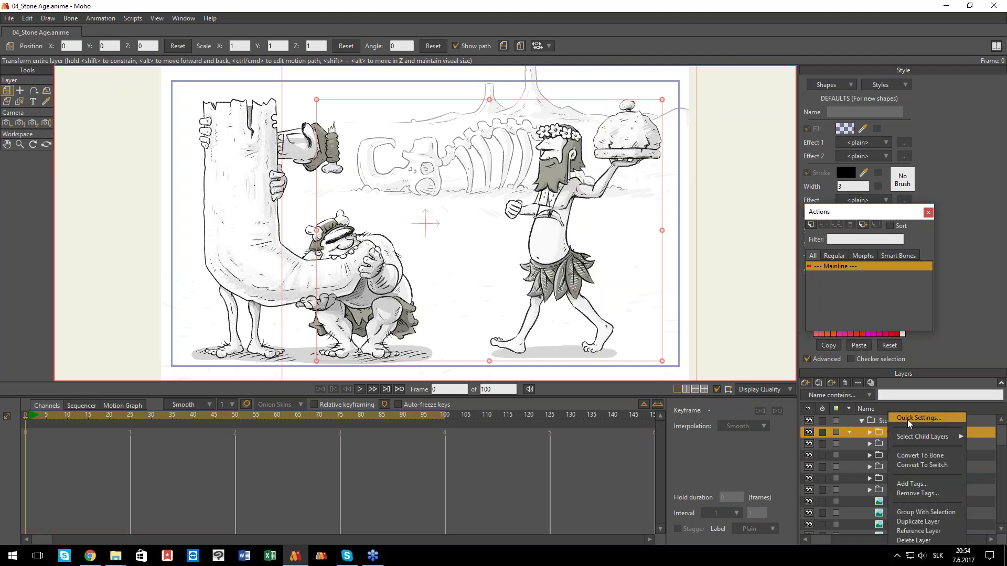
pyautogui.click(881, 433)
pyautogui.rightClick(887, 434)
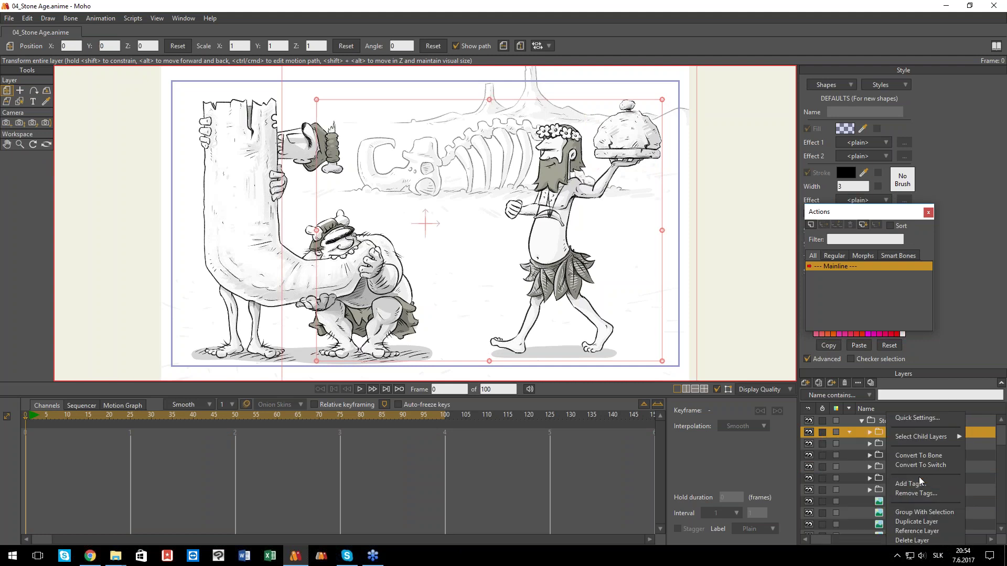
pyautogui.moveTo(916, 442)
pyautogui.click(926, 370)
pyautogui.rightClick(896, 433)
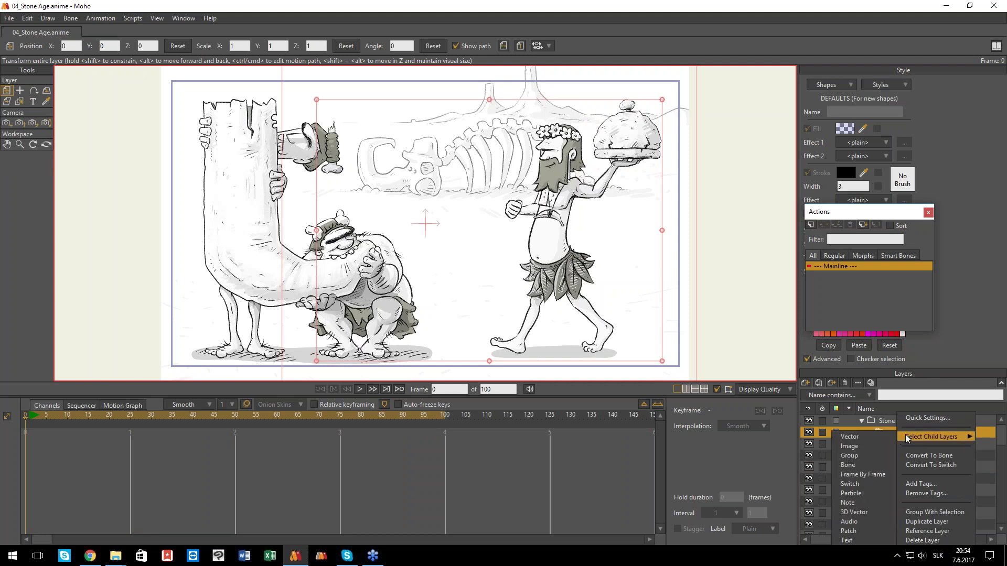
pyautogui.moveTo(894, 435)
pyautogui.click(893, 434)
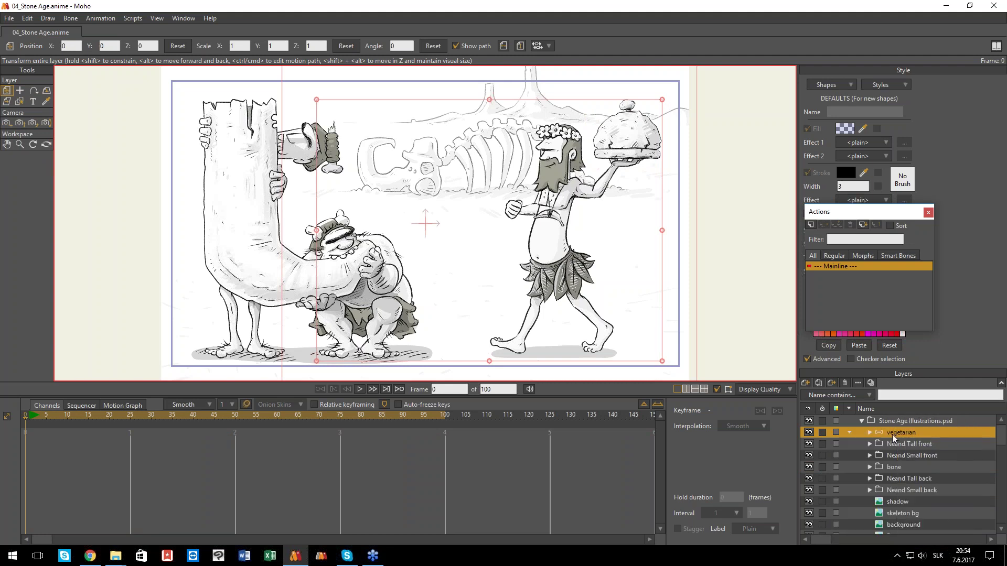
# - Add a short vertical root bone below the vegetarian's feet and a three-bone chain from the hips through the torso to the head
pyautogui.moveTo(625, 307); pyautogui.dragTo(611, 297)
pyautogui.press('a')
pyautogui.moveTo(541, 342); pyautogui.dragTo(541, 372)
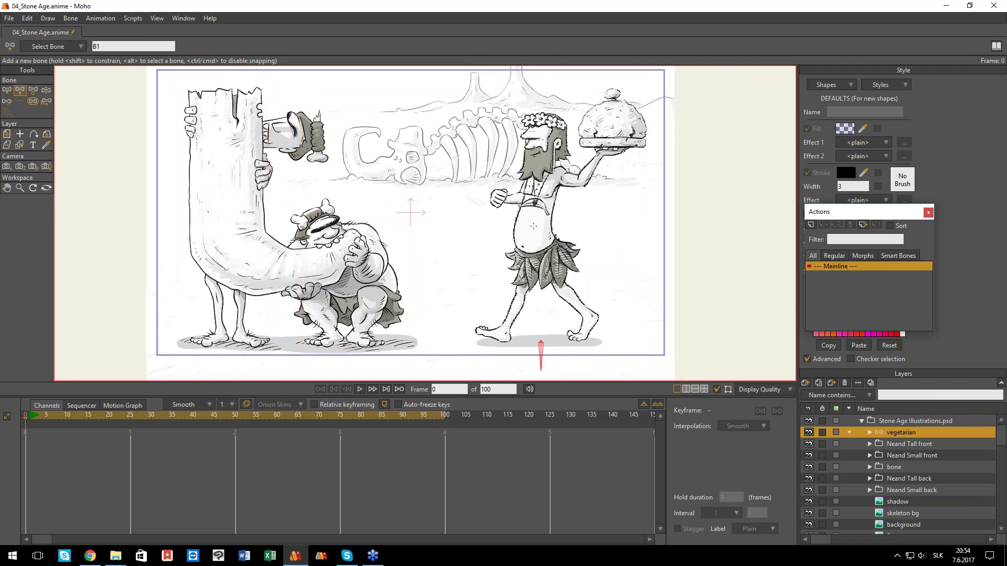
pyautogui.scroll(1, 532, 235)
pyautogui.moveTo(542, 258); pyautogui.dragTo(532, 217)
pyautogui.moveTo(531, 217); pyautogui.dragTo(541, 183)
pyautogui.moveTo(541, 183); pyautogui.dragTo(552, 109)
# - Add upper arm, forearm and hand bones along the raised arm carrying the tray, parented to the upper torso bone
pyautogui.keyDown('alt'); pyautogui.click(546, 172); pyautogui.keyUp('alt')
pyautogui.moveTo(560, 163); pyautogui.dragTo(593, 172)
pyautogui.moveTo(594, 172)
pyautogui.mouseDown()
pyautogui.moveTo(606, 142)
pyautogui.moveTo(621, 145)
pyautogui.mouseUp()
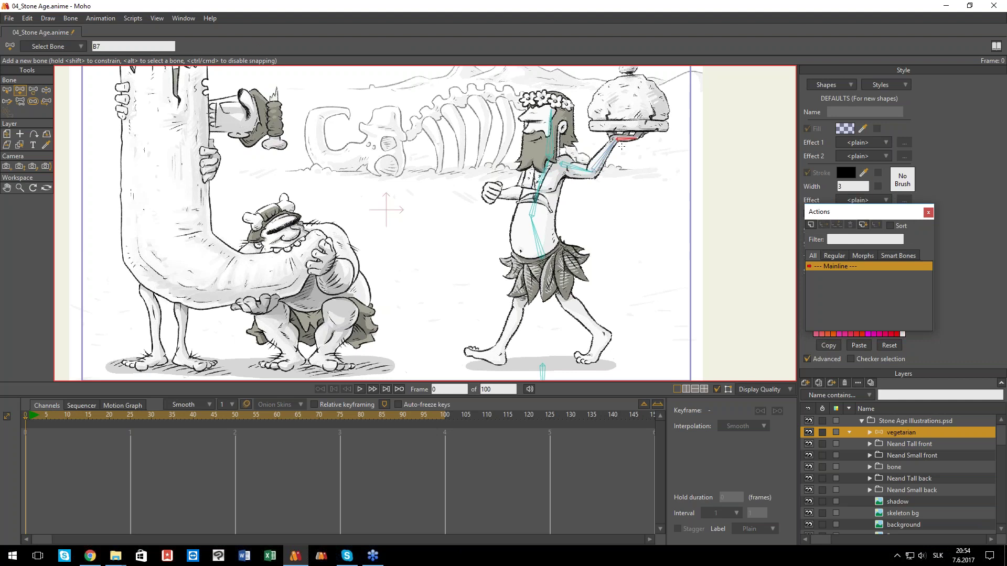
# - Add upper arm and forearm bones along the vegetarian's lowered arm to the fist, parented to the upper torso bone
pyautogui.keyDown('alt'); pyautogui.click(536, 193); pyautogui.keyUp('alt')
pyautogui.keyDown('alt'); pyautogui.click(542, 180); pyautogui.keyUp('alt')
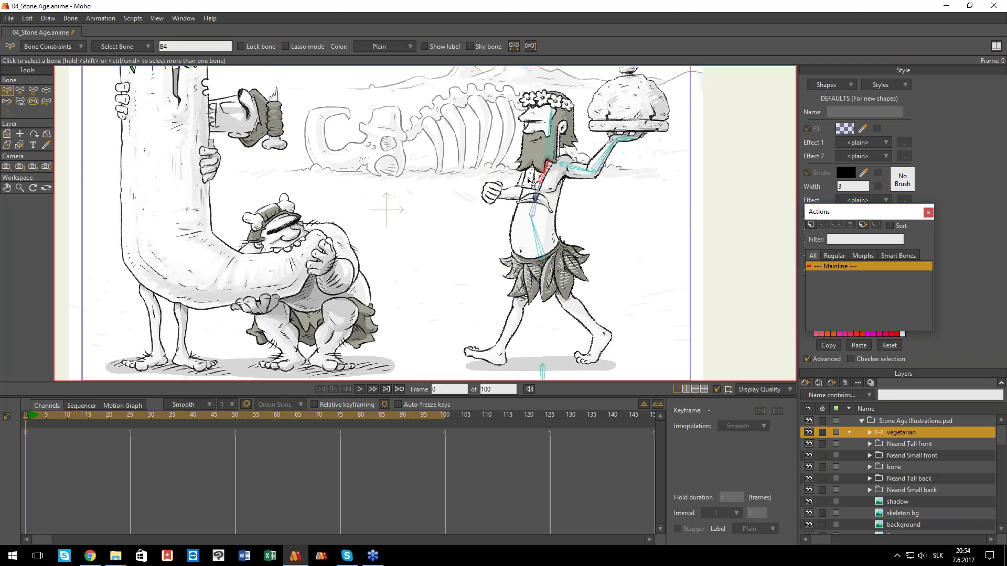
pyautogui.moveTo(525, 173)
pyautogui.mouseDown()
pyautogui.moveTo(517, 197)
pyautogui.moveTo(491, 194)
pyautogui.mouseUp()
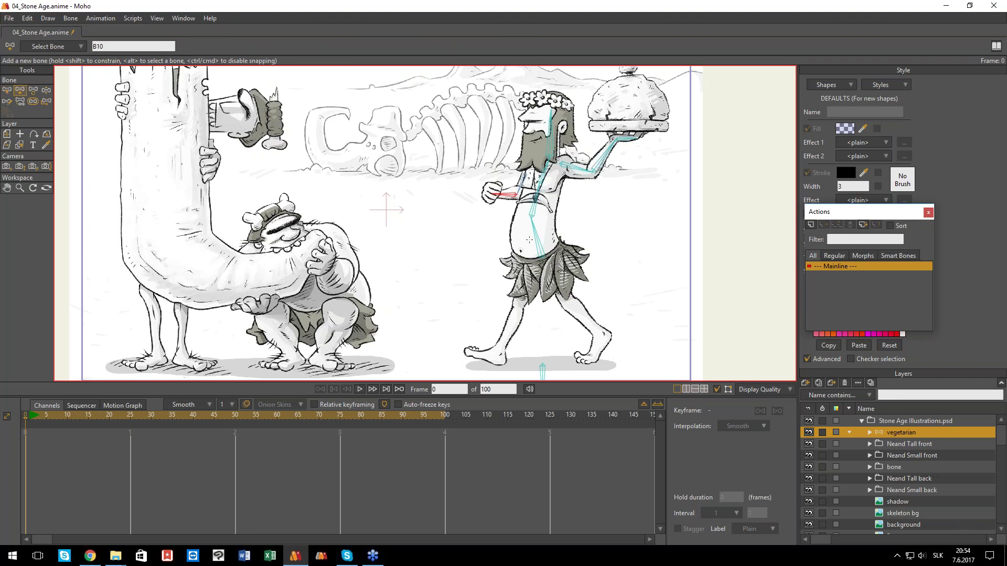
# - Add thigh, shin and foot bones along the vegetarian's rear leg, from under the skirt to the toes
pyautogui.scroll(-2, 499, 178)
pyautogui.scroll(6, 536, 254)
pyautogui.moveTo(536, 254); pyautogui.dragTo(530, 226)
pyautogui.press('b')
pyautogui.click(535, 307)
pyautogui.scroll(-5, 537, 306)
pyautogui.scroll(3, 538, 308)
pyautogui.press('a')
pyautogui.moveTo(565, 271); pyautogui.dragTo(577, 350)
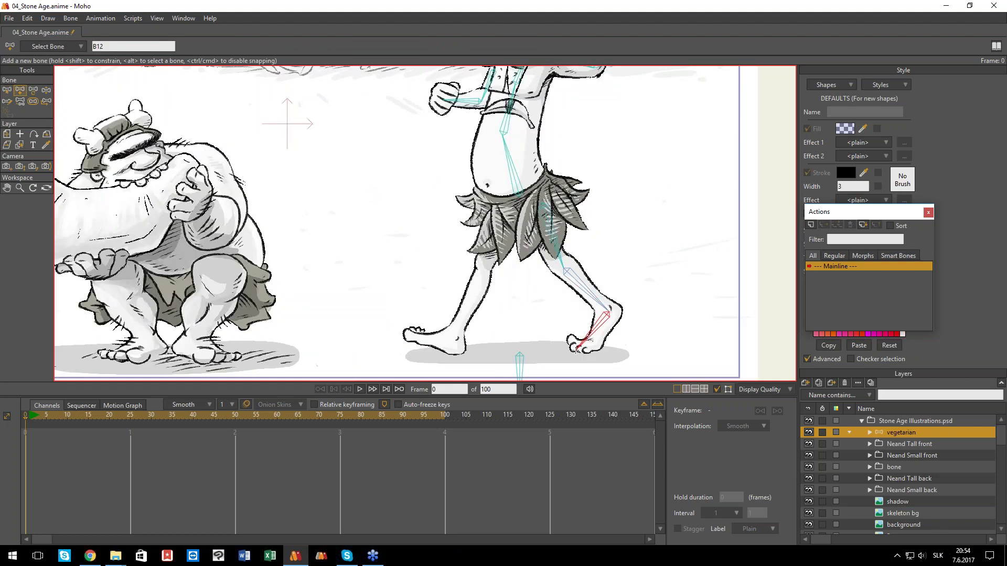
# - Add thigh, shin and foot bones along the vegetarian's forward leg, parented to the root bone
pyautogui.keyDown('alt'); pyautogui.click(519, 362); pyautogui.keyUp('alt')
pyautogui.moveTo(505, 229); pyautogui.dragTo(406, 338)
pyautogui.press('b')
# - Set the strength of the root bone below the feet to 0
pyautogui.scroll(-8, 525, 298)
pyautogui.scroll(3, 526, 296)
pyautogui.click(529, 336)
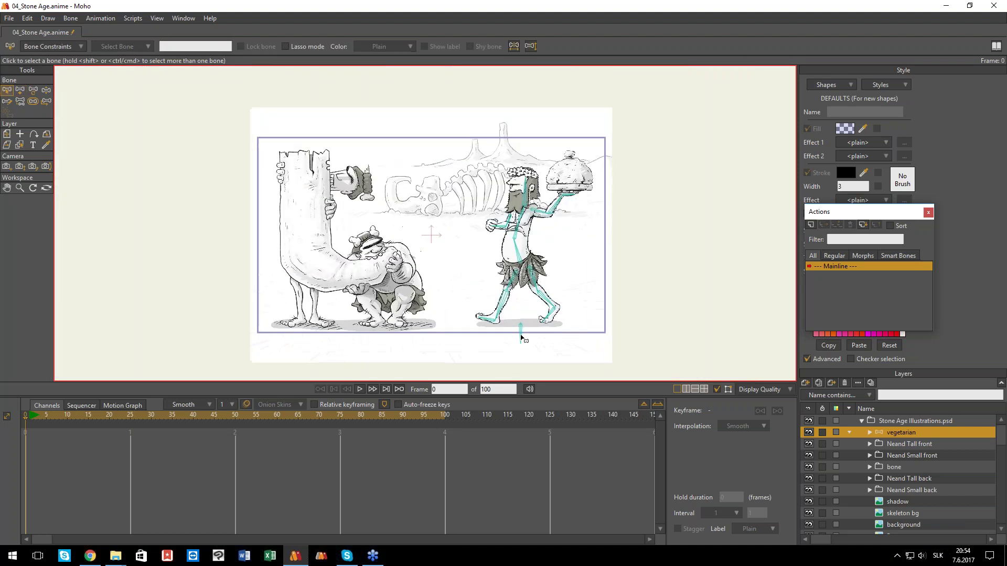
pyautogui.press('s')
pyautogui.scroll(-2, 492, 307)
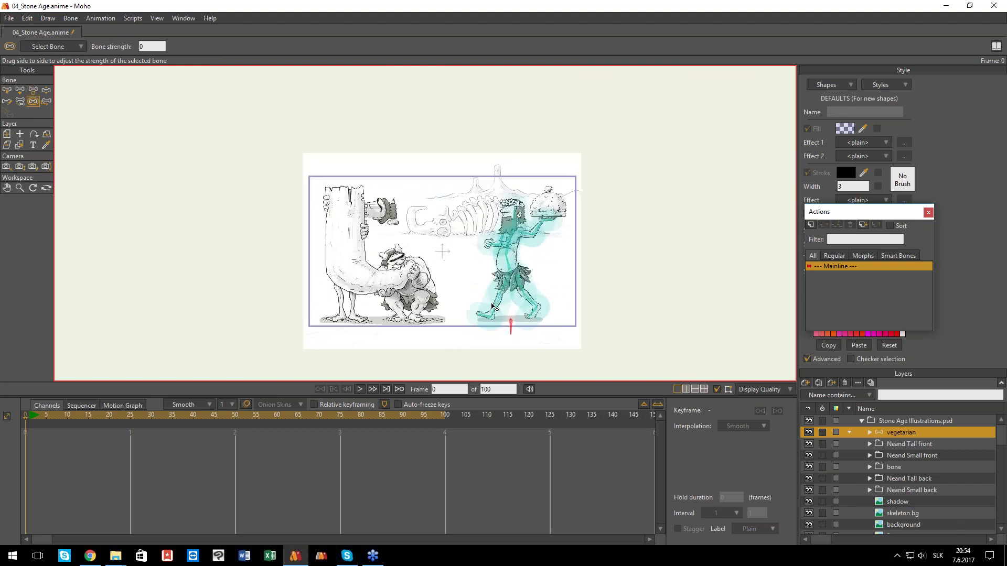
# - Select all of the vegetarian's bones and reduce their strength so the influence regions narrow around the limbs
pyautogui.scroll(6, 492, 306)
pyautogui.press('b')
pyautogui.scroll(-2, 473, 120)
pyautogui.moveTo(434, 89); pyautogui.dragTo(654, 292)
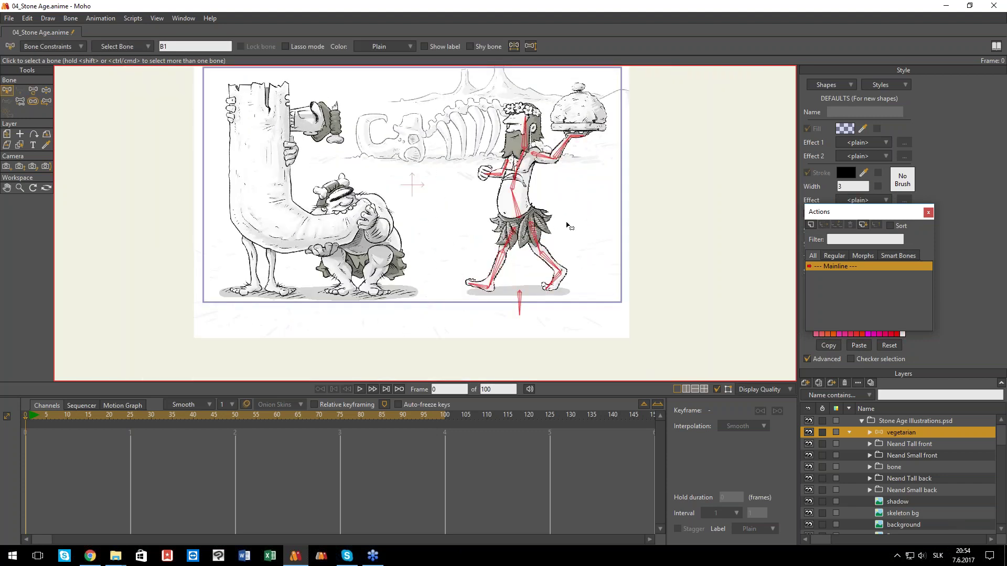
pyautogui.scroll(4, 567, 226)
pyautogui.press('s')
pyautogui.moveTo(514, 240); pyautogui.dragTo(471, 244)
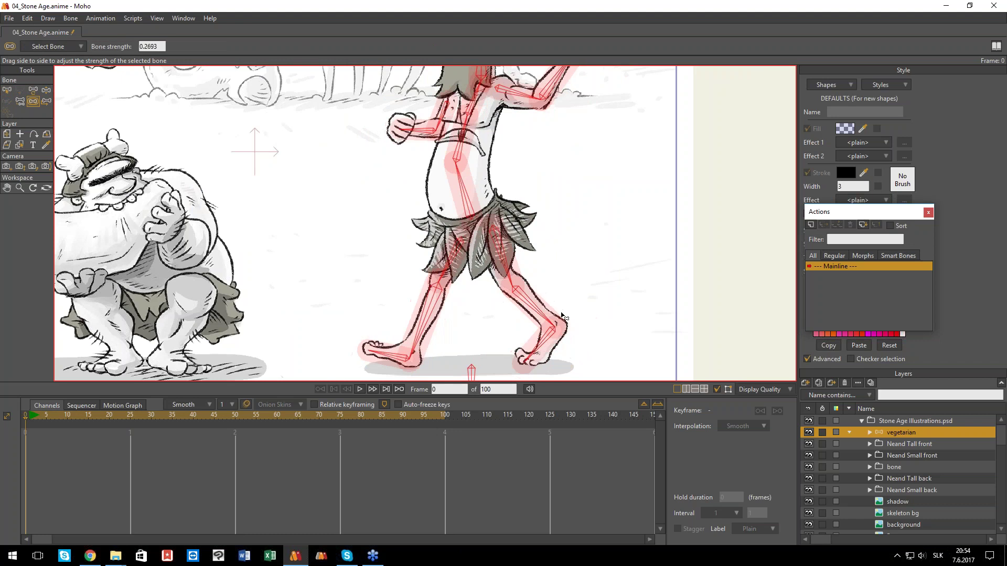
# - Bind the vegetarian's shadow layer to the root bone
pyautogui.moveTo(513, 292); pyautogui.dragTo(507, 260)
pyautogui.keyDown('alt'); pyautogui.rightClick(531, 338); pyautogui.keyUp('alt')
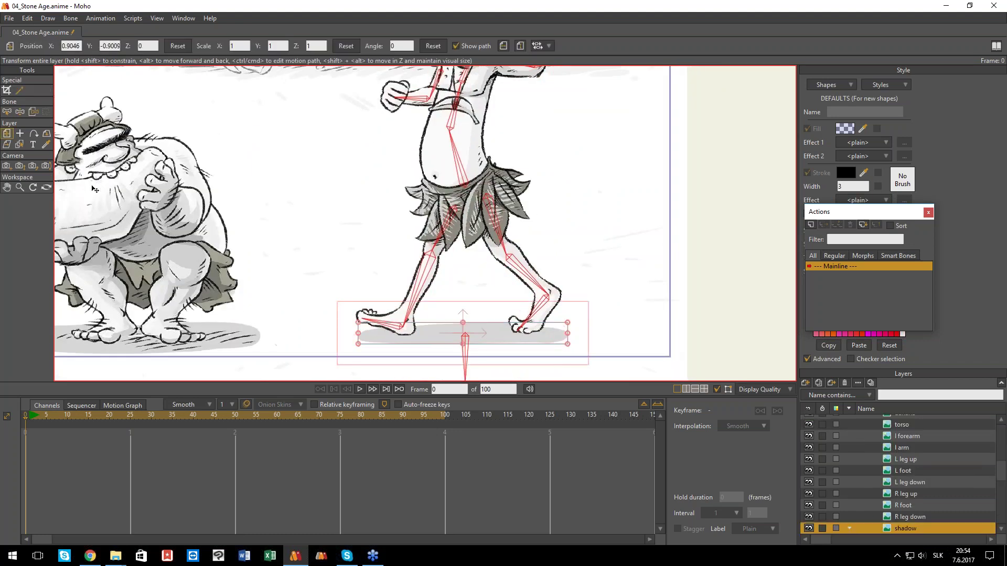
pyautogui.click(33, 113)
pyautogui.click(466, 351)
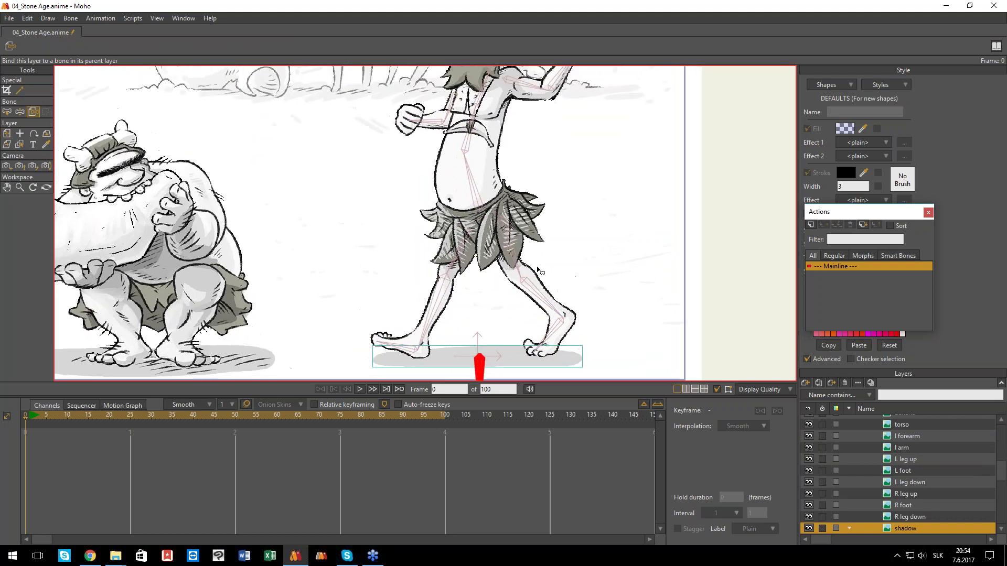
# - Flexi-bind the R leg up, R foot and R leg down layers to the rear leg's thigh, shin and foot bones
pyautogui.press('z')
pyautogui.keyDown('alt'); pyautogui.rightClick(567, 325); pyautogui.keyUp('alt')
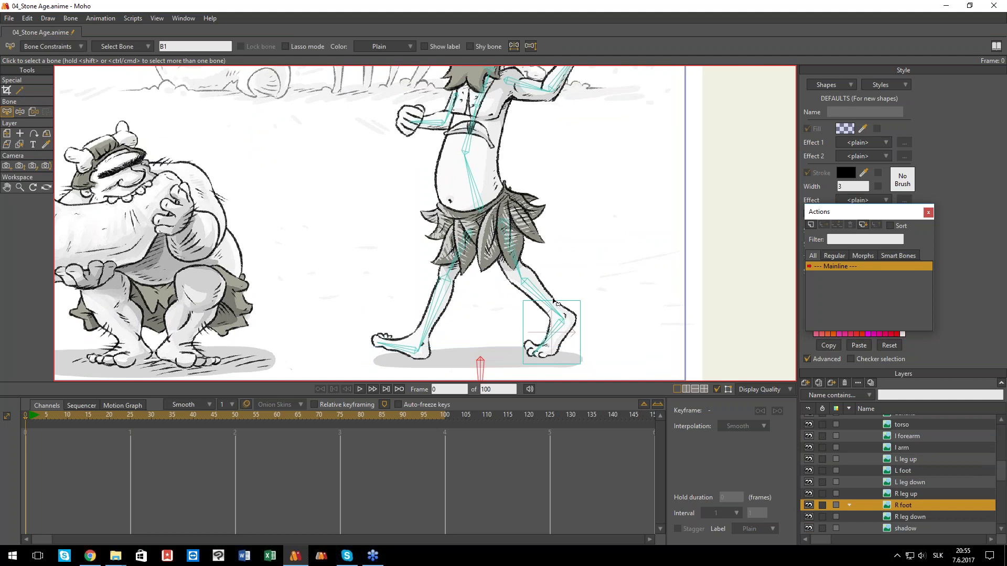
pyautogui.keyDown('ctrl'); pyautogui.click(908, 493); pyautogui.keyUp('ctrl')
pyautogui.keyDown('ctrl'); pyautogui.click(911, 515); pyautogui.keyUp('ctrl')
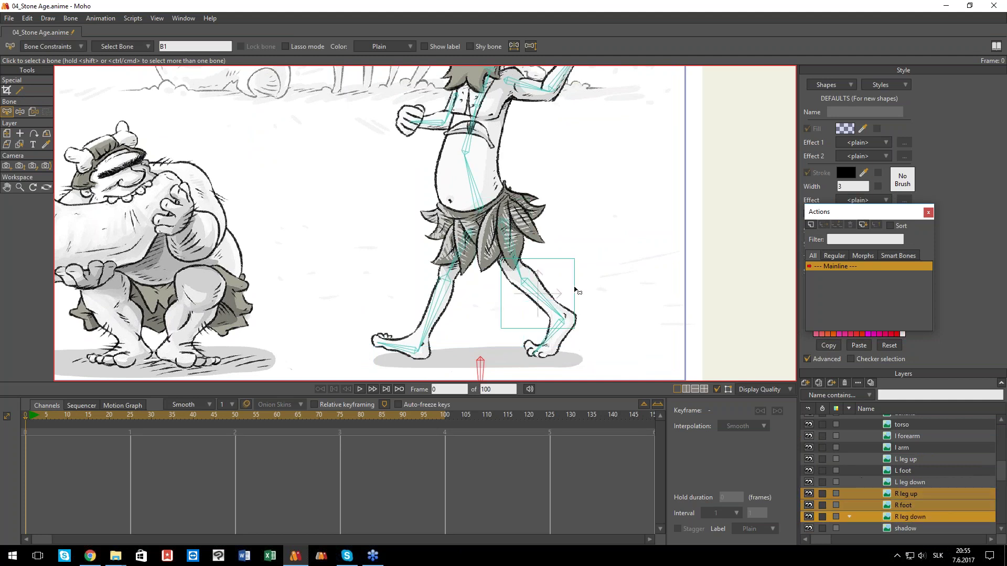
pyautogui.click(556, 333)
pyautogui.keyDown('shift'); pyautogui.click(550, 306); pyautogui.keyUp('shift')
pyautogui.keyDown('shift'); pyautogui.click(508, 244); pyautogui.keyUp('shift')
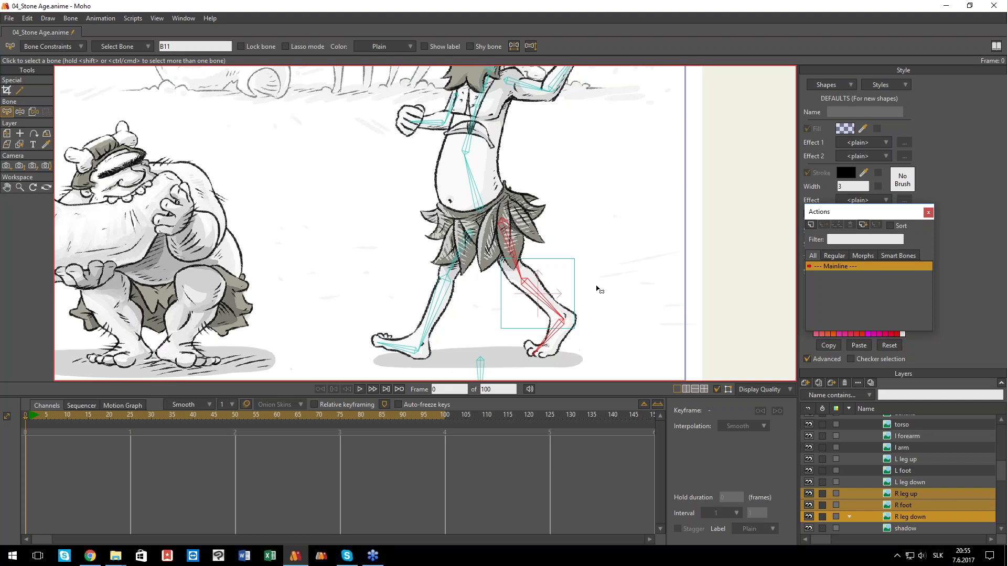
pyautogui.hotkey('ctrl', 'shift', 'f')
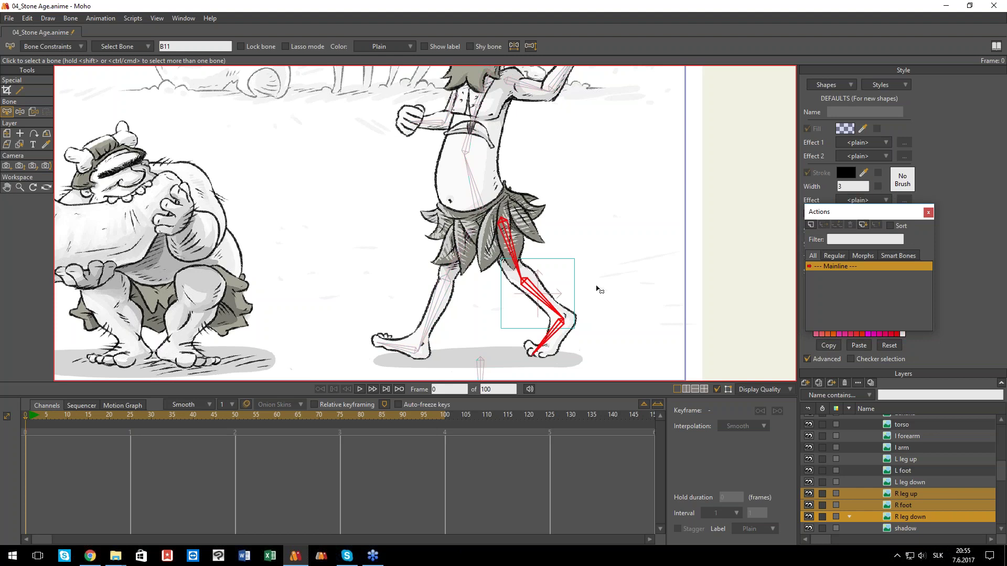
# - Flexi-bind the L leg up, L foot and L leg down layers to the forward leg's three bones
pyautogui.keyDown('ctrl'); pyautogui.keyDown('alt'); pyautogui.click(471, 318); pyautogui.keyUp('alt'); pyautogui.keyUp('ctrl')
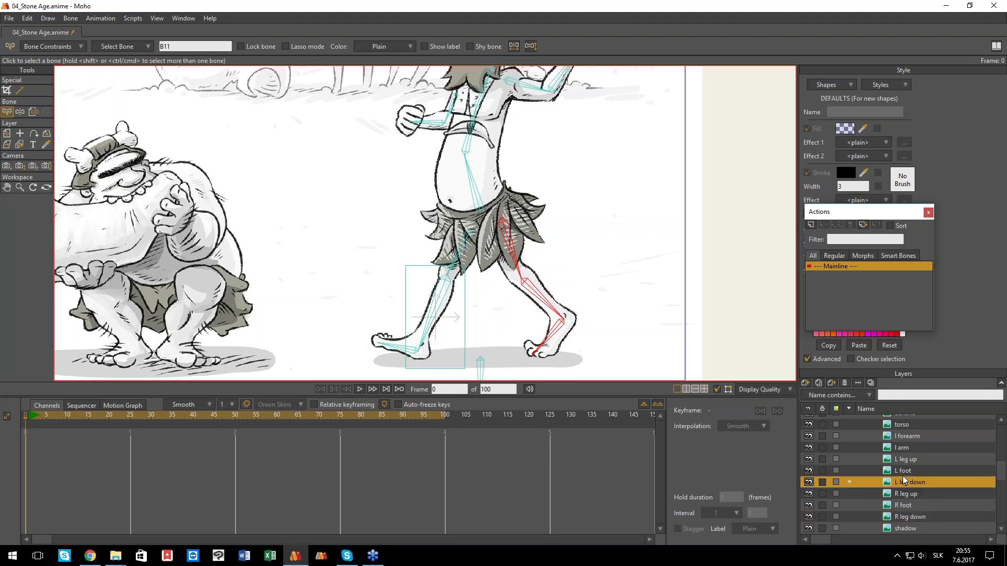
pyautogui.keyDown('shift'); pyautogui.click(897, 458); pyautogui.keyUp('shift')
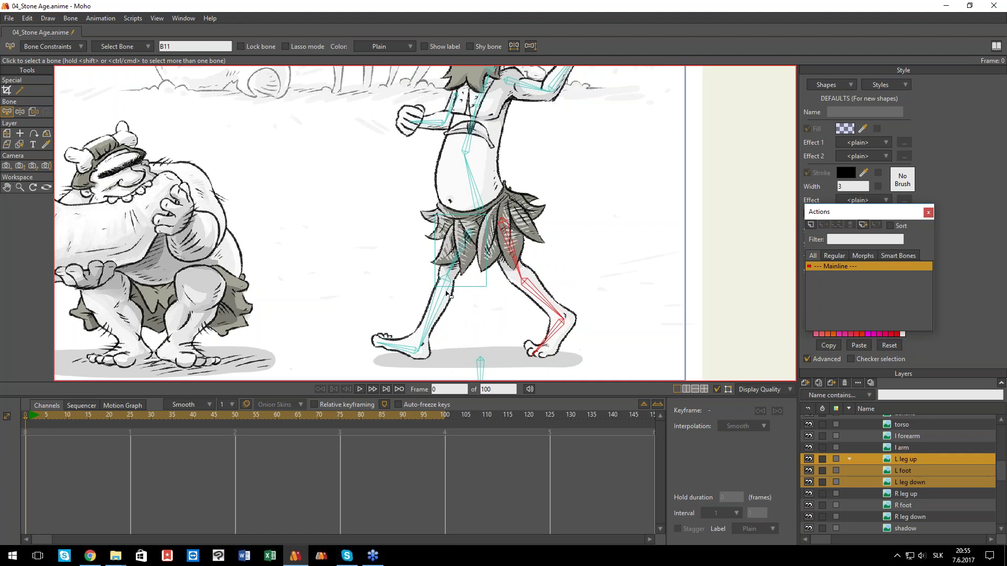
pyautogui.click(453, 275)
pyautogui.keyDown('shift'); pyautogui.click(438, 314); pyautogui.keyUp('shift')
pyautogui.keyDown('shift'); pyautogui.click(413, 348); pyautogui.keyUp('shift')
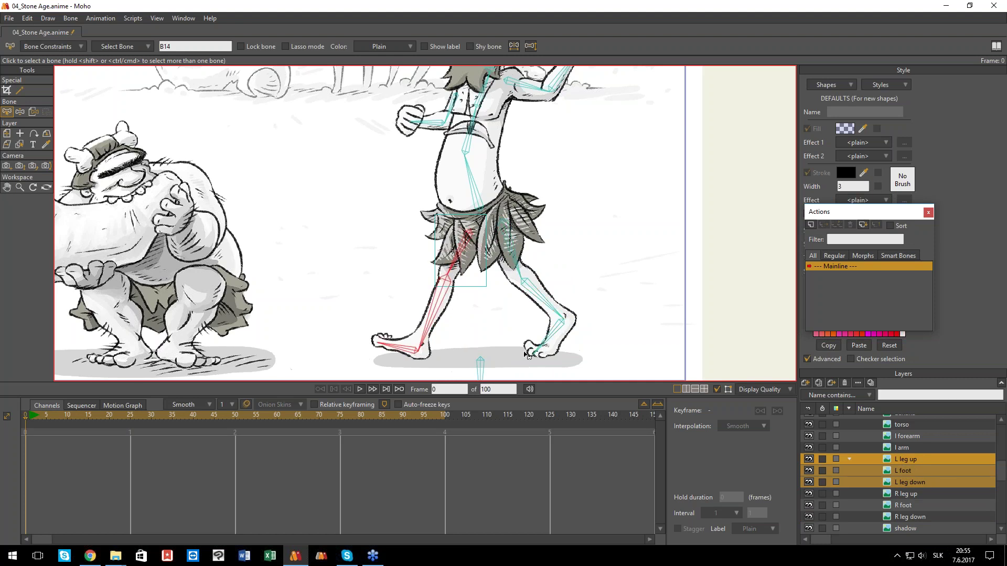
pyautogui.hotkey('ctrl', 'shift', 'f')
# - Bind the skirt layer to the lowest torso bone at the hips
pyautogui.moveTo(443, 186); pyautogui.dragTo(444, 217)
pyautogui.keyDown('alt'); pyautogui.rightClick(455, 252); pyautogui.keyUp('alt')
pyautogui.click(36, 113)
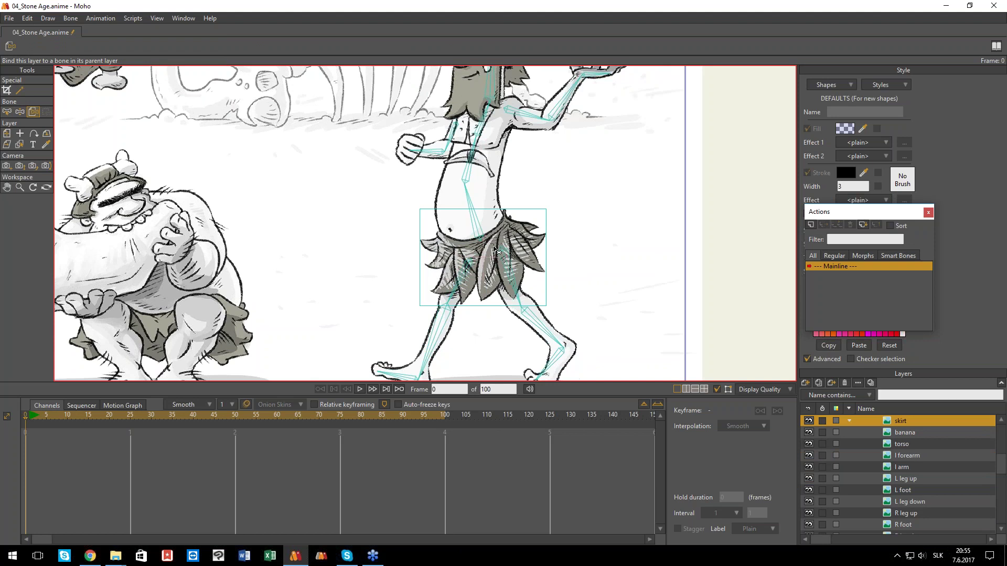
pyautogui.click(476, 232)
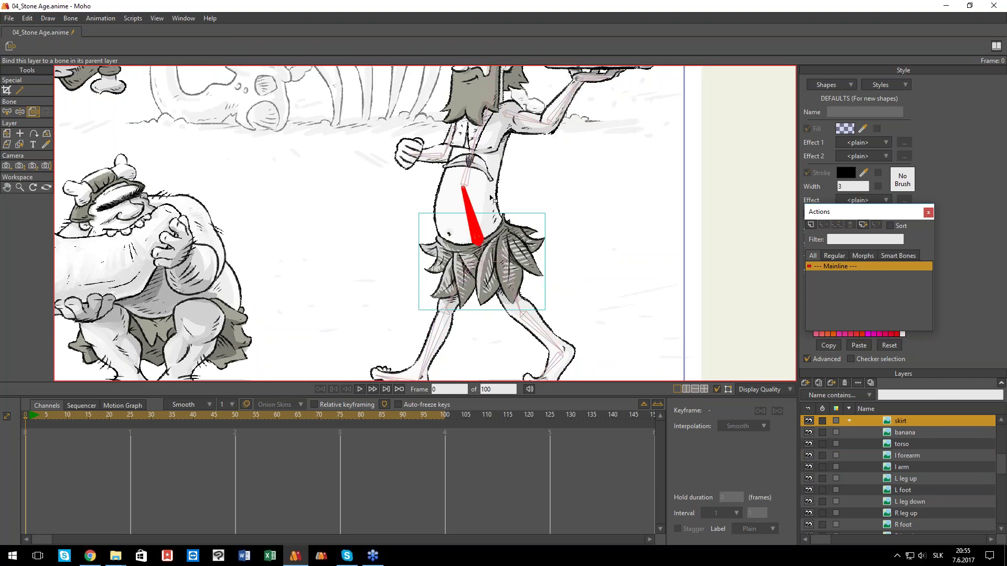
# - Identify the torso layer by toggling its visibility, and flexi-bind it to the torso bones from the hips to the neck
pyautogui.keyDown('alt'); pyautogui.rightClick(492, 224); pyautogui.keyUp('alt')
pyautogui.moveTo(491, 198); pyautogui.dragTo(511, 239)
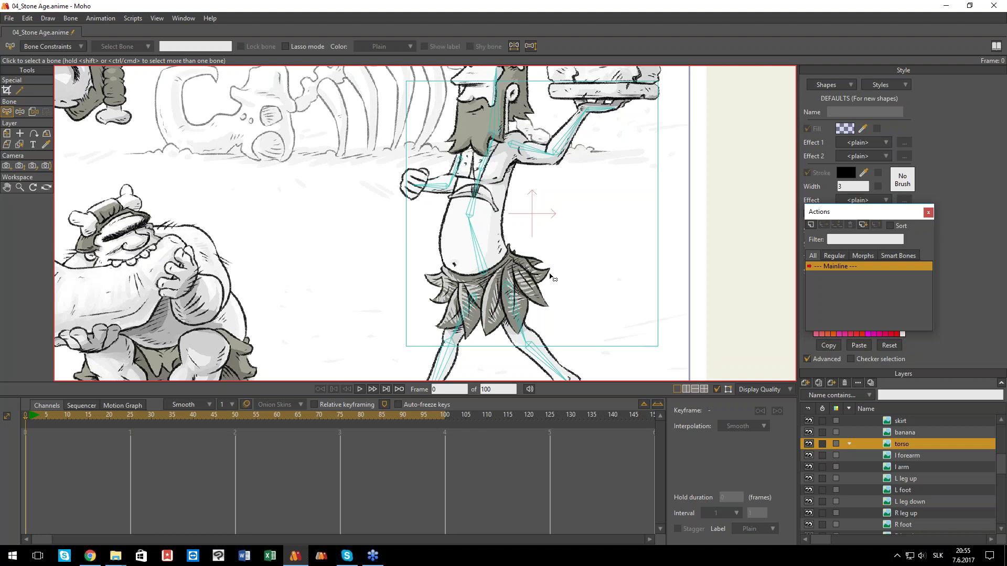
pyautogui.moveTo(554, 285); pyautogui.dragTo(559, 296)
pyautogui.click(810, 445)
pyautogui.click(809, 444)
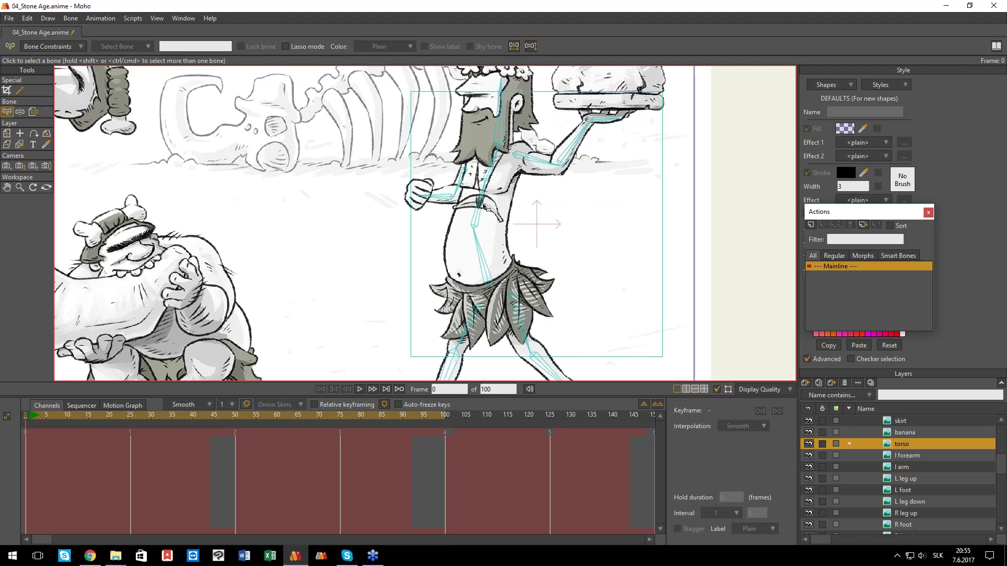
pyautogui.click(489, 215)
pyautogui.hotkey('ctrl', 'shift', 'f')
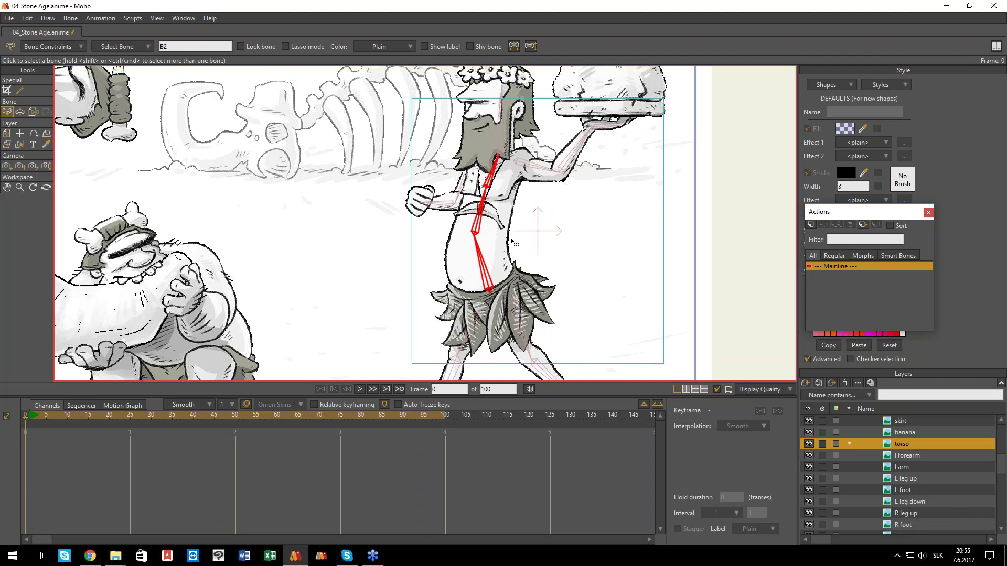
# - Flexi-bind the r arm and r forearm layers to the upper arm and forearm bones of the raised arm, and check the r forearm layer
pyautogui.scroll(2, 507, 221)
pyautogui.scroll(3, 899, 480)
pyautogui.click(899, 490)
pyautogui.keyDown('ctrl'); pyautogui.click(904, 479); pyautogui.keyUp('ctrl')
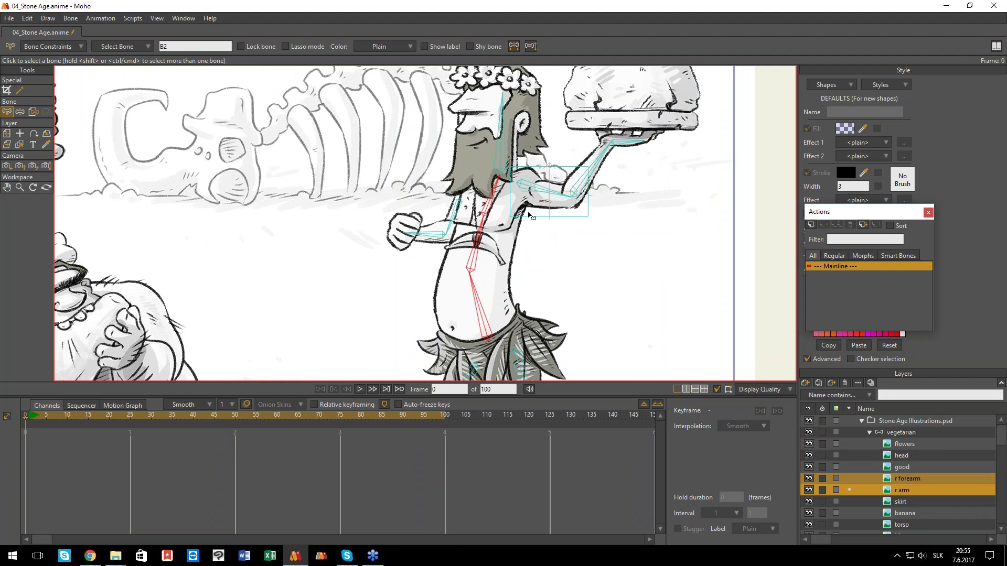
pyautogui.moveTo(519, 225); pyautogui.dragTo(497, 248)
pyautogui.click(538, 215)
pyautogui.keyDown('shift'); pyautogui.click(571, 211); pyautogui.keyUp('shift')
pyautogui.hotkey('ctrl', 'shift', 'f')
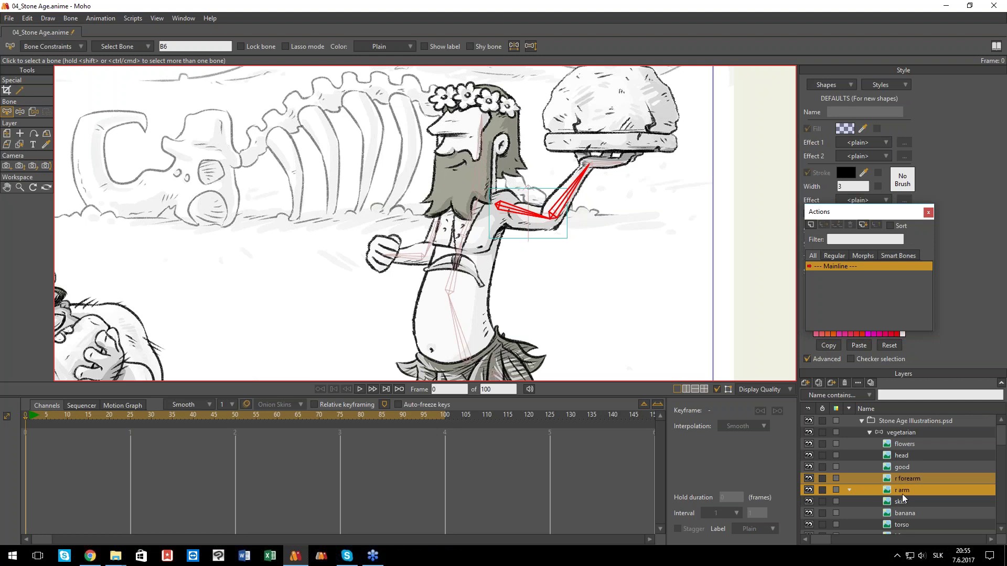
pyautogui.keyDown('ctrl'); pyautogui.keyDown('alt'); pyautogui.click(613, 167); pyautogui.keyUp('alt'); pyautogui.keyUp('ctrl')
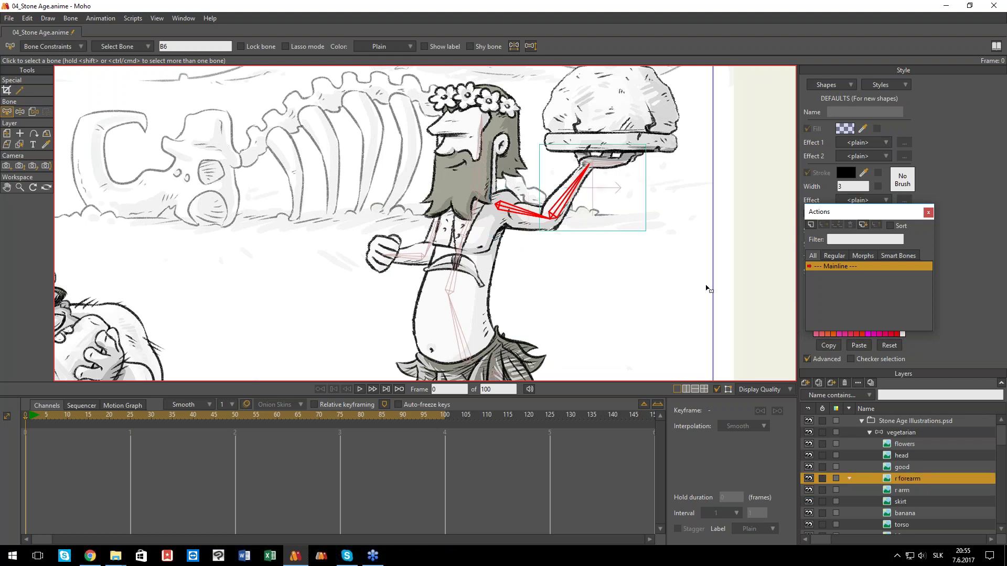
pyautogui.click(809, 479)
# - Bind the tray layer named good to the hand bone of the raised arm
pyautogui.keyDown('ctrl'); pyautogui.keyDown('alt'); pyautogui.click(601, 140); pyautogui.keyUp('alt'); pyautogui.keyUp('ctrl')
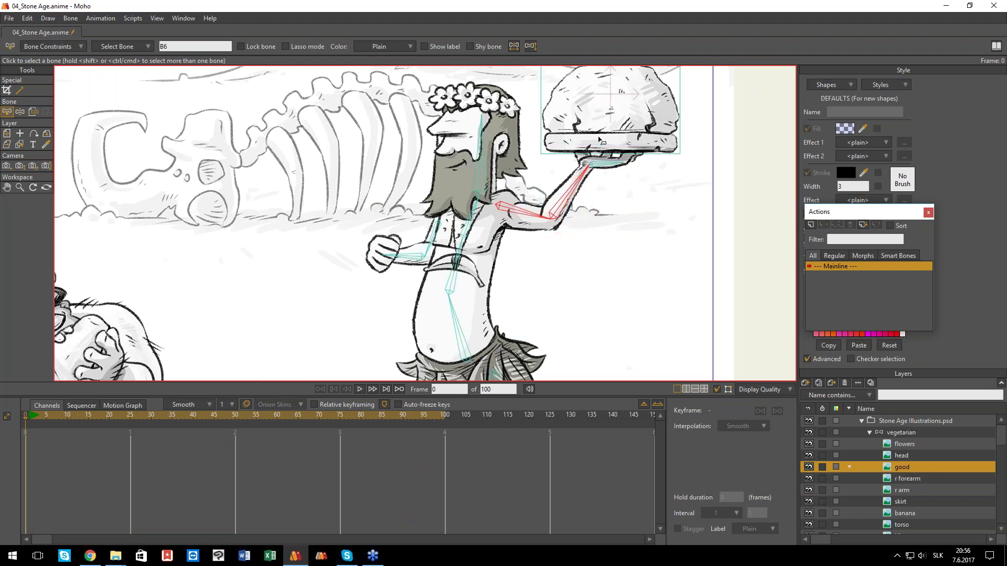
pyautogui.moveTo(534, 136); pyautogui.dragTo(526, 153)
pyautogui.click(36, 113)
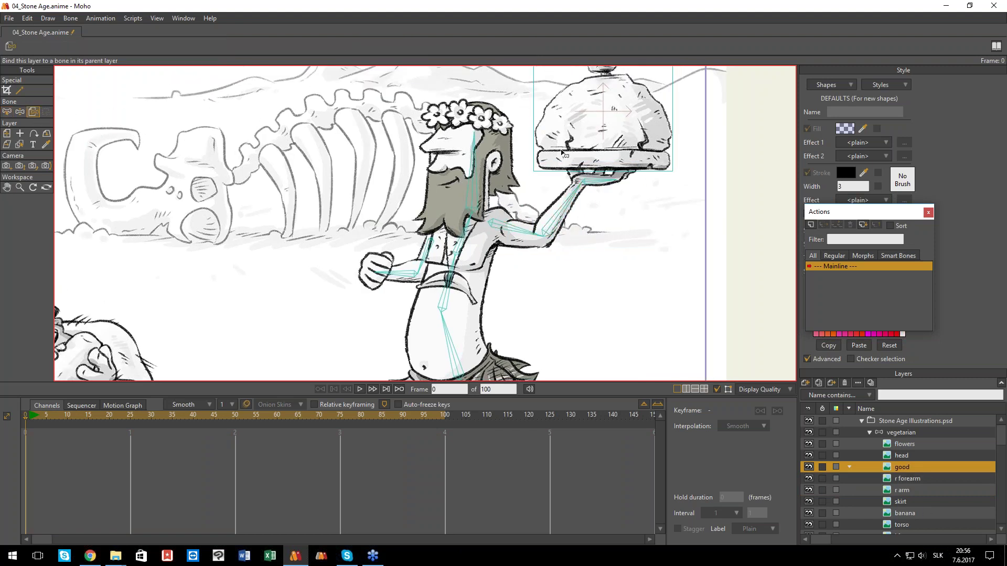
pyautogui.click(602, 181)
# - Bind the head and flowers layers to the head bone
pyautogui.scroll(-5, 608, 183)
pyautogui.scroll(4, 530, 184)
pyautogui.keyDown('ctrl'); pyautogui.keyDown('alt'); pyautogui.click(506, 168); pyautogui.keyUp('alt'); pyautogui.keyUp('ctrl')
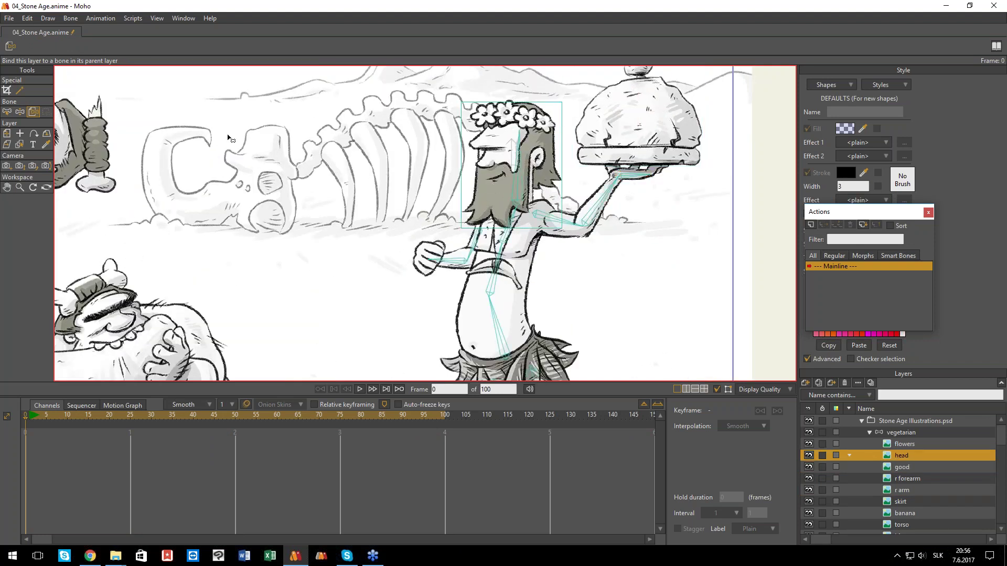
pyautogui.click(519, 176)
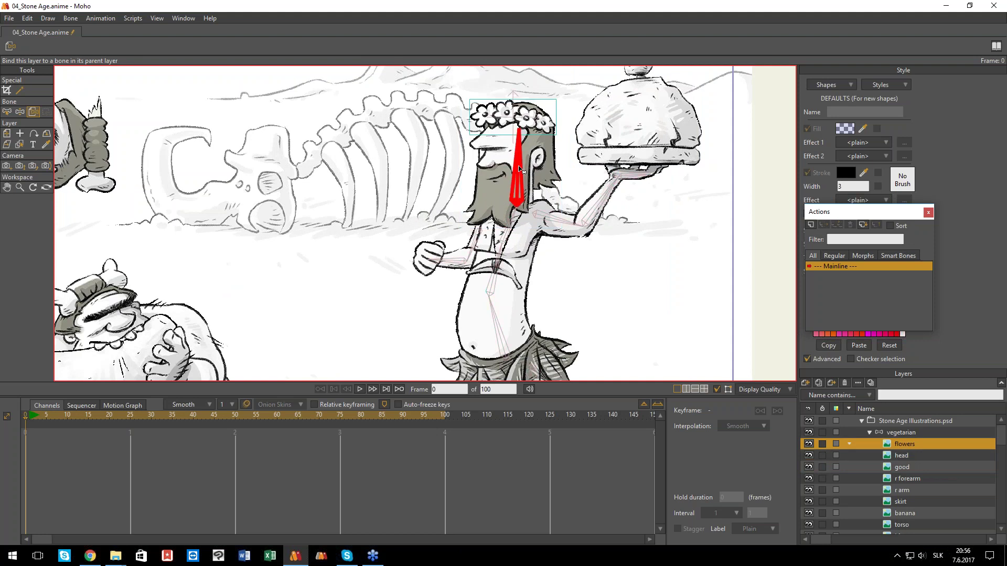
# - Bind the l forearm layer to the lowered arm's forearm bone and the l arm layer to its upper arm bone
pyautogui.keyDown('ctrl'); pyautogui.keyDown('alt'); pyautogui.click(460, 266); pyautogui.keyUp('alt'); pyautogui.keyUp('ctrl')
pyautogui.click(457, 262)
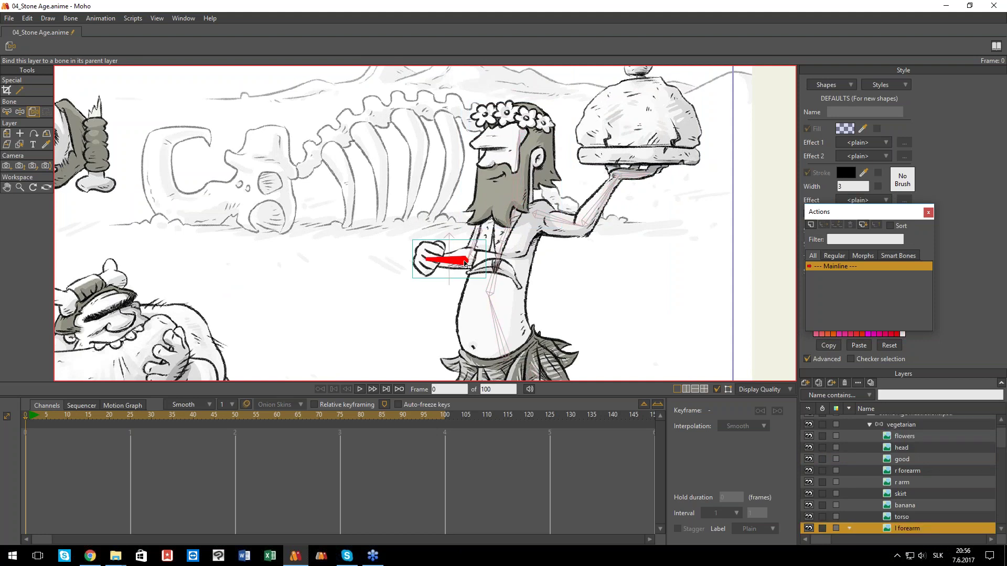
pyautogui.keyDown('ctrl'); pyautogui.keyDown('alt'); pyautogui.click(476, 247); pyautogui.keyUp('alt'); pyautogui.keyUp('ctrl')
pyautogui.click(476, 247)
# - Test the vegetarian rig by posing the legs and upper body with Manipulate Bones, and undo the test pose
pyautogui.scroll(2, 931, 436)
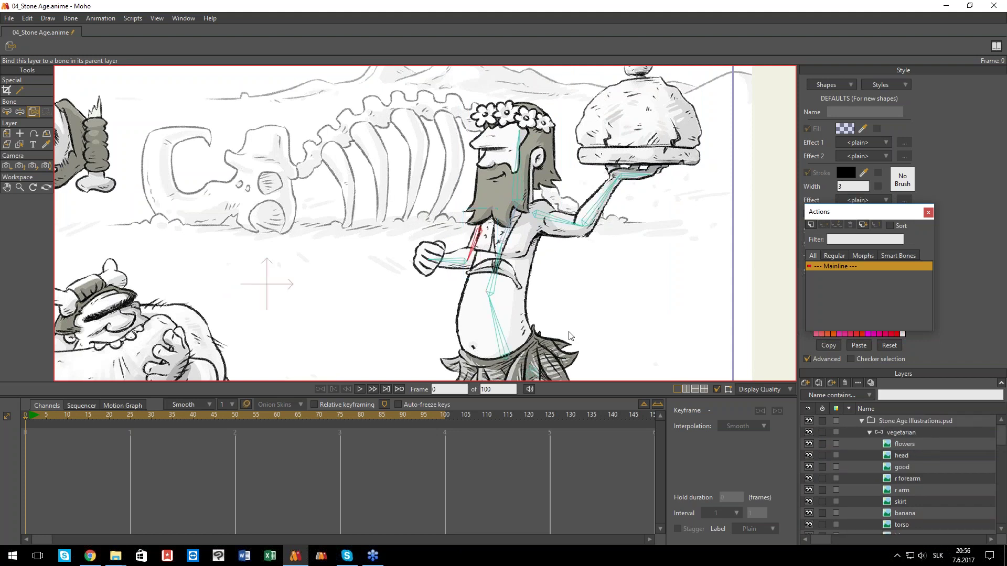
pyautogui.click(46, 91)
pyautogui.scroll(-4, 392, 175)
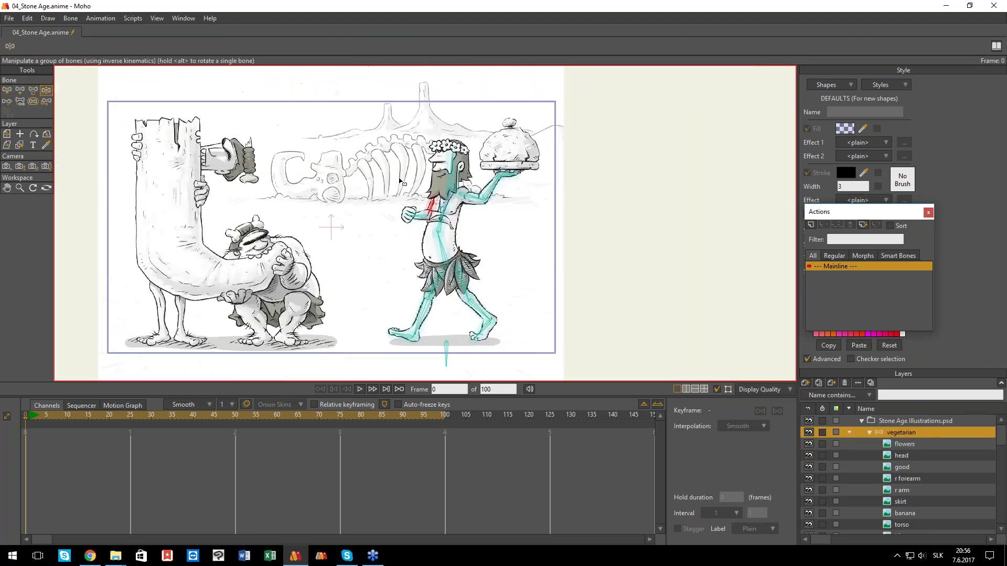
pyautogui.moveTo(482, 309); pyautogui.dragTo(499, 287)
pyautogui.moveTo(420, 315)
pyautogui.mouseDown()
pyautogui.moveTo(396, 290)
pyautogui.moveTo(407, 301)
pyautogui.mouseUp()
pyautogui.scroll(3, 424, 254)
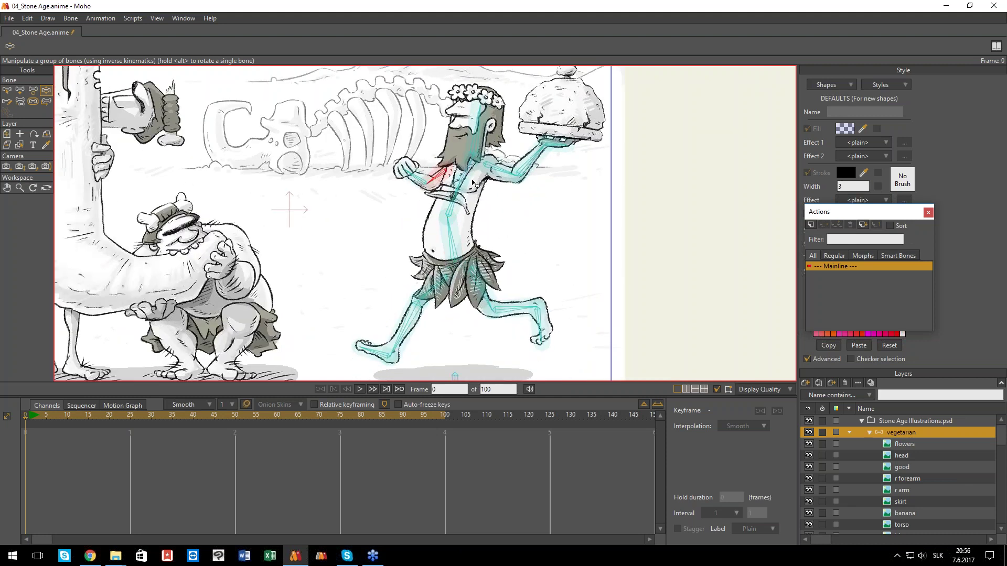
pyautogui.moveTo(457, 195); pyautogui.dragTo(454, 176)
pyautogui.moveTo(498, 126); pyautogui.dragTo(524, 132)
pyautogui.hotkey('ctrl', 'z')
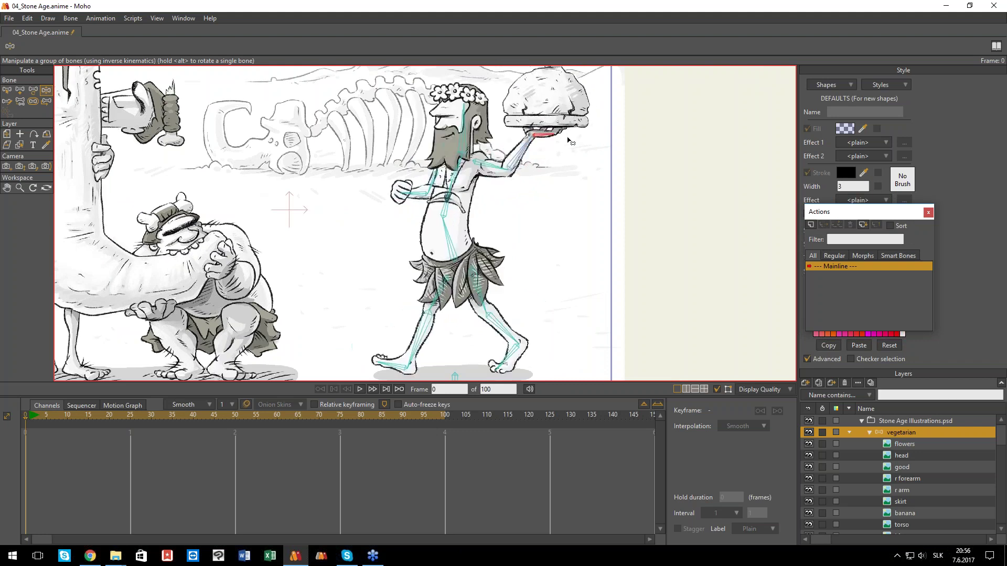
# - Review the bone constraints of the hand bone under the tray and test the upper torso's movement with Manipulate Bones
pyautogui.press('b')
pyautogui.click(64, 48)
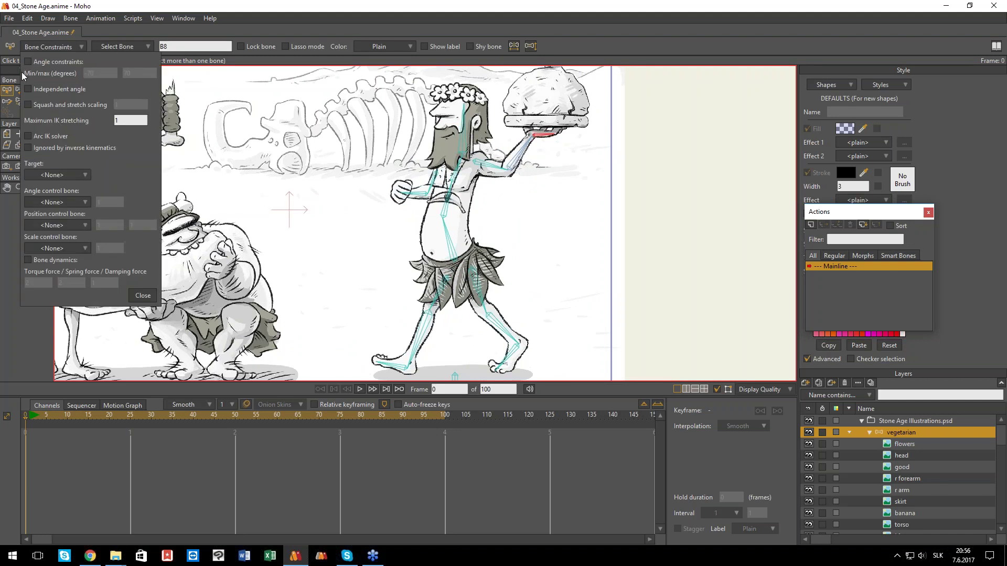
pyautogui.click(143, 299)
pyautogui.click(46, 90)
pyautogui.moveTo(457, 177)
pyautogui.mouseDown()
pyautogui.moveTo(445, 169)
pyautogui.moveTo(465, 194)
pyautogui.mouseUp()
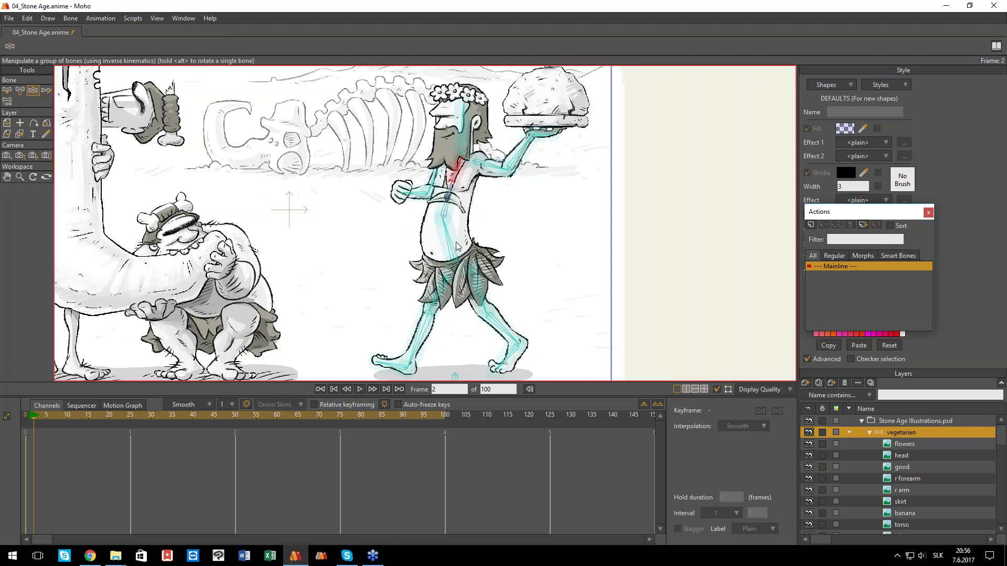
# - Bind the r forearm layer to the raised arm's forearm and hand bones, and return to the vegetarian bone layer
pyautogui.scroll(3, 457, 264)
pyautogui.keyDown('ctrl'); pyautogui.keyDown('alt'); pyautogui.click(459, 263); pyautogui.keyUp('alt'); pyautogui.keyUp('ctrl')
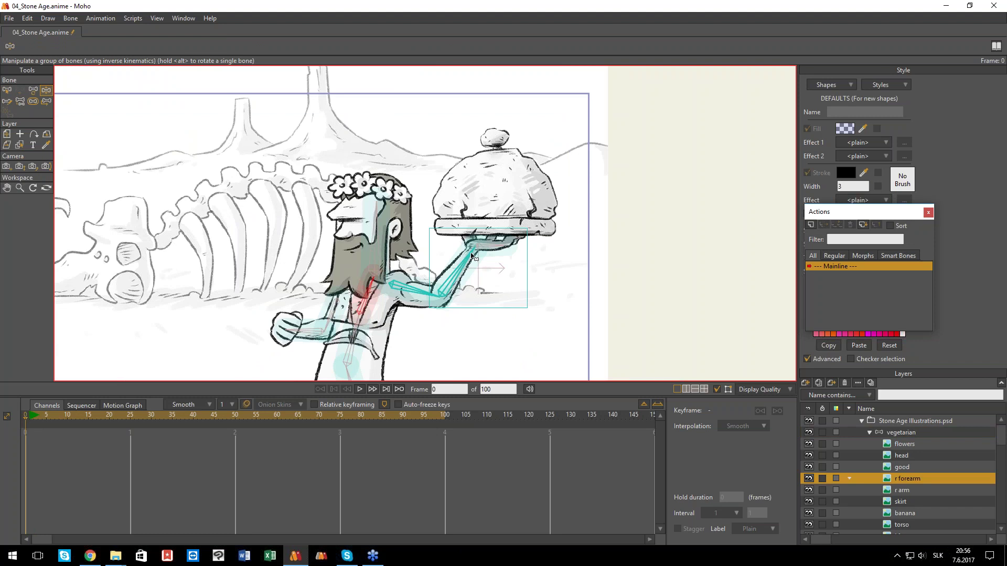
pyautogui.scroll(2, 475, 257)
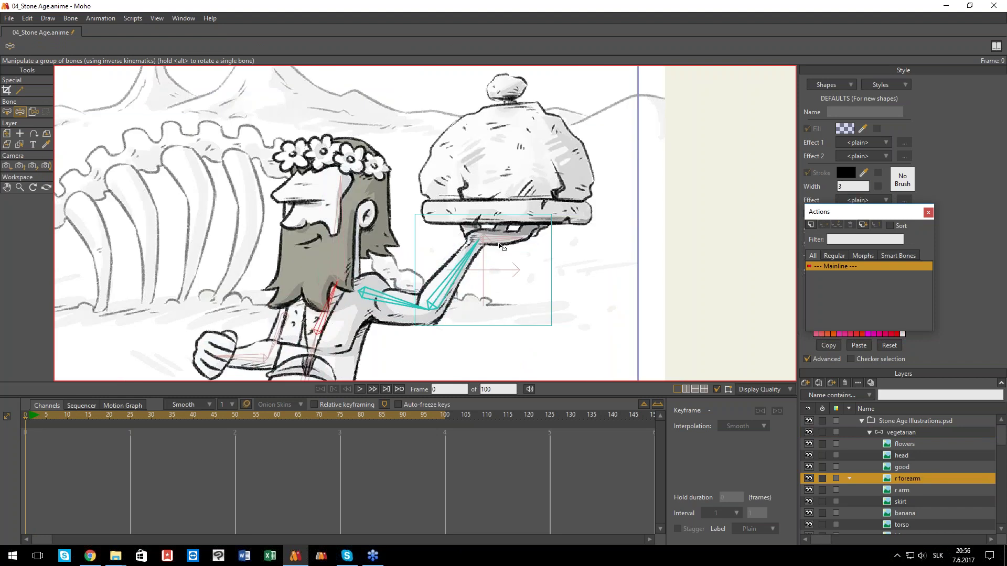
pyautogui.press('b')
pyautogui.click(477, 272)
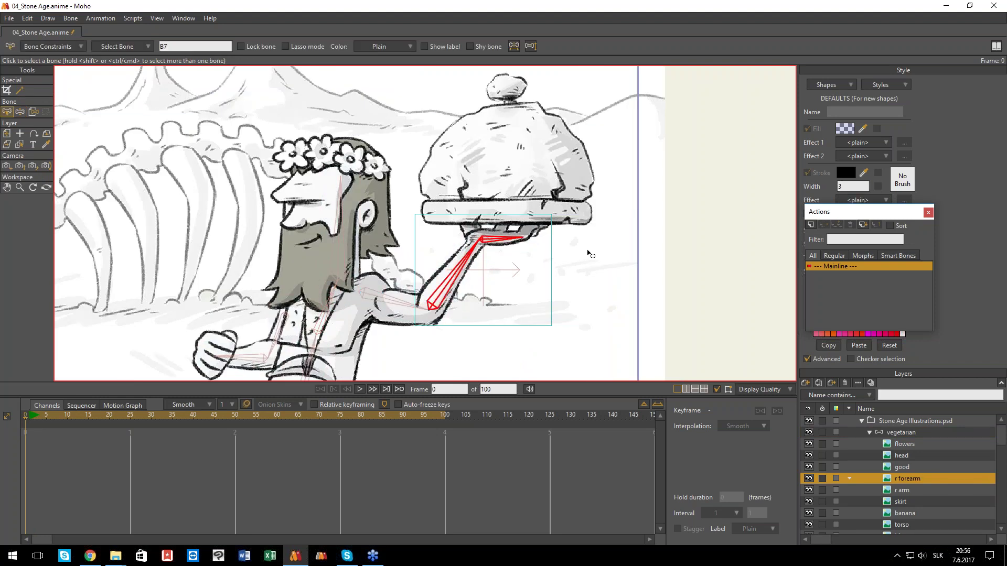
pyautogui.click(909, 432)
# - Enable Auto-freeze keys and key the vegetarian's starting stride pose at frame 5
pyautogui.click(49, 92)
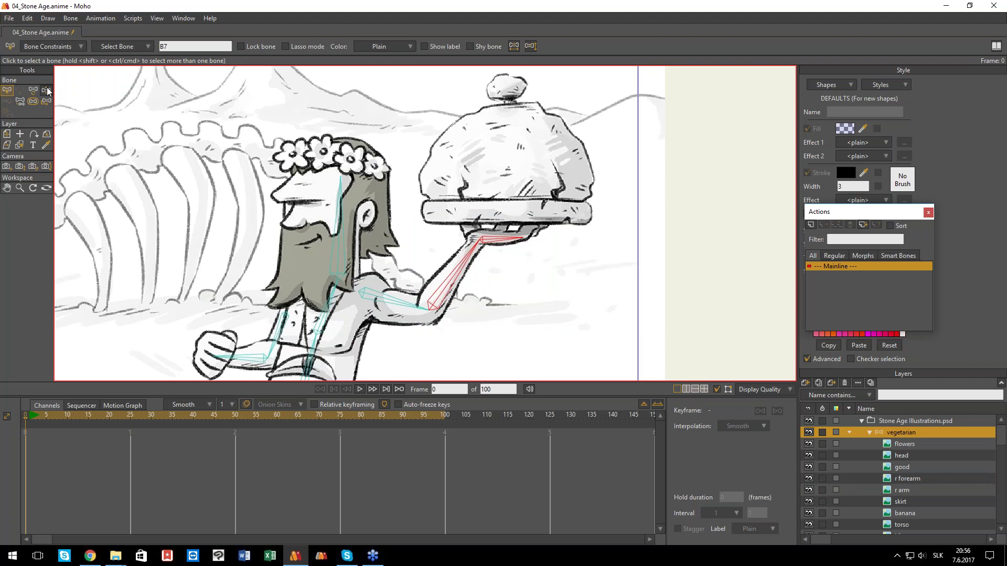
pyautogui.scroll(-3, 343, 193)
pyautogui.moveTo(346, 270); pyautogui.dragTo(357, 256)
pyautogui.moveTo(357, 256); pyautogui.dragTo(362, 274)
pyautogui.scroll(-2, 375, 280)
pyautogui.moveTo(108, 416); pyautogui.dragTo(131, 427)
pyautogui.moveTo(325, 324); pyautogui.dragTo(389, 275)
pyautogui.moveTo(130, 423); pyautogui.dragTo(48, 425)
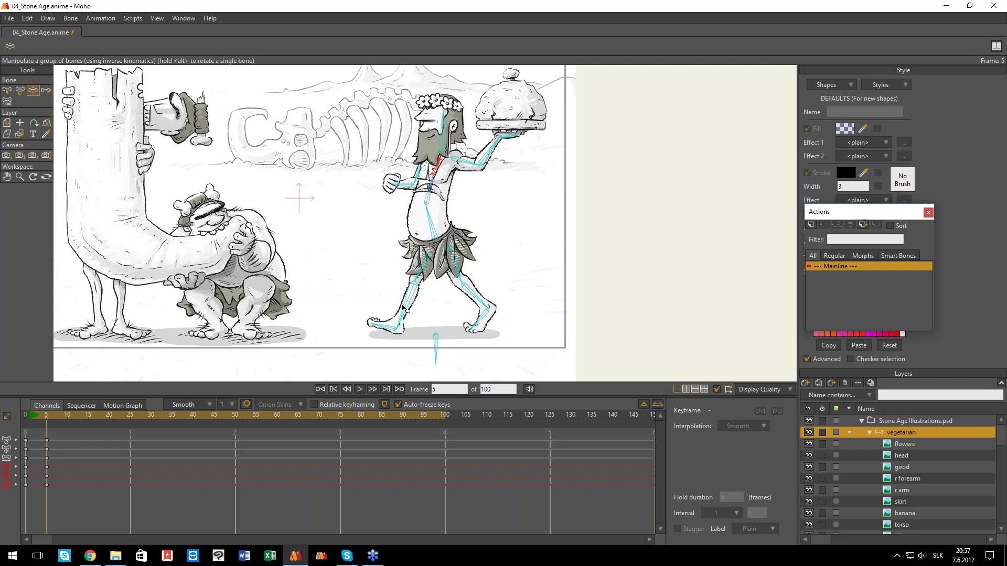
# - Pose the vegetarian's legs in the opposite stride at frame 15 and fine-tune the foot with Transform Bone
pyautogui.moveTo(46, 414); pyautogui.dragTo(91, 422)
pyautogui.moveTo(400, 310); pyautogui.dragTo(471, 291)
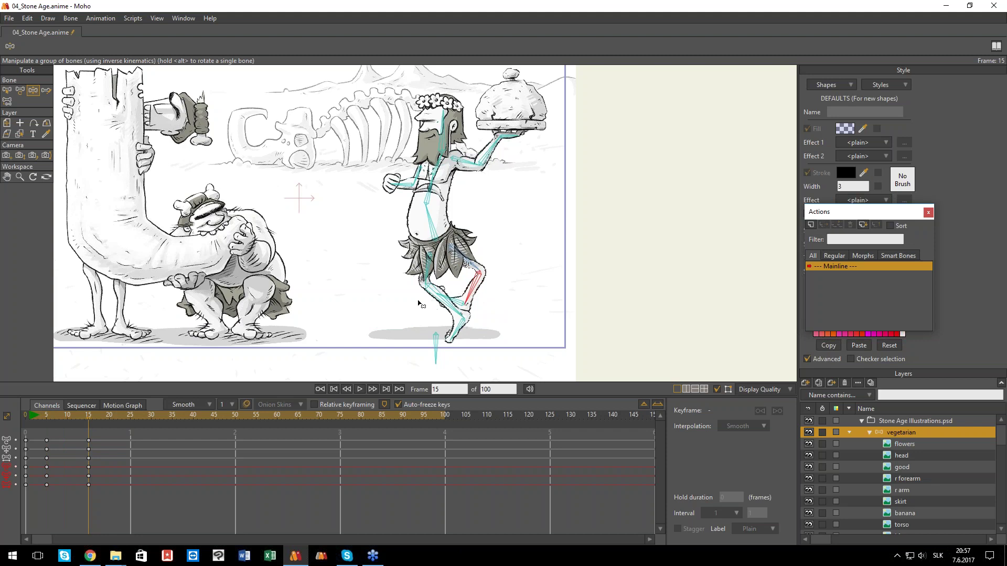
pyautogui.moveTo(445, 326); pyautogui.dragTo(483, 295)
pyautogui.press('t')
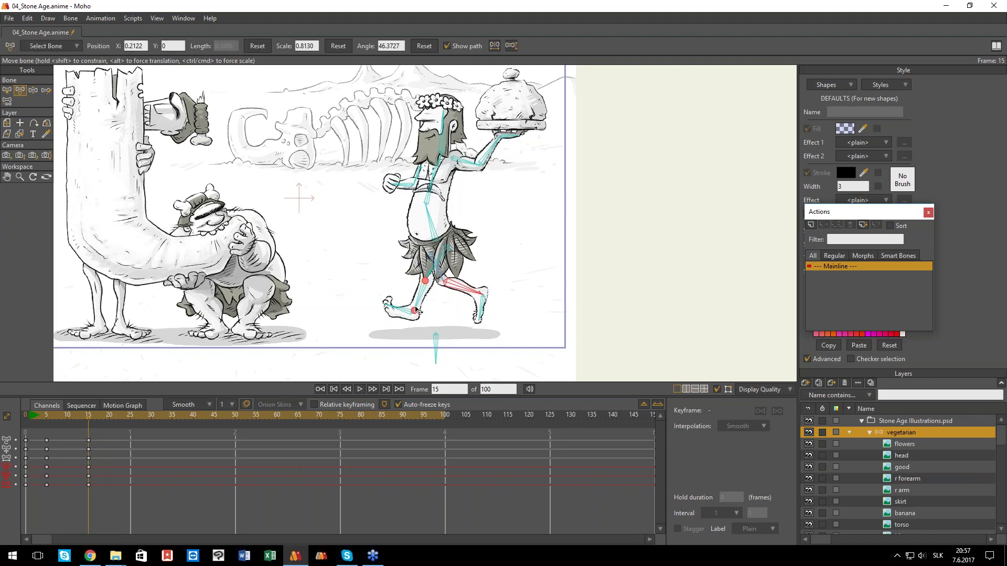
pyautogui.moveTo(419, 313); pyautogui.dragTo(409, 319)
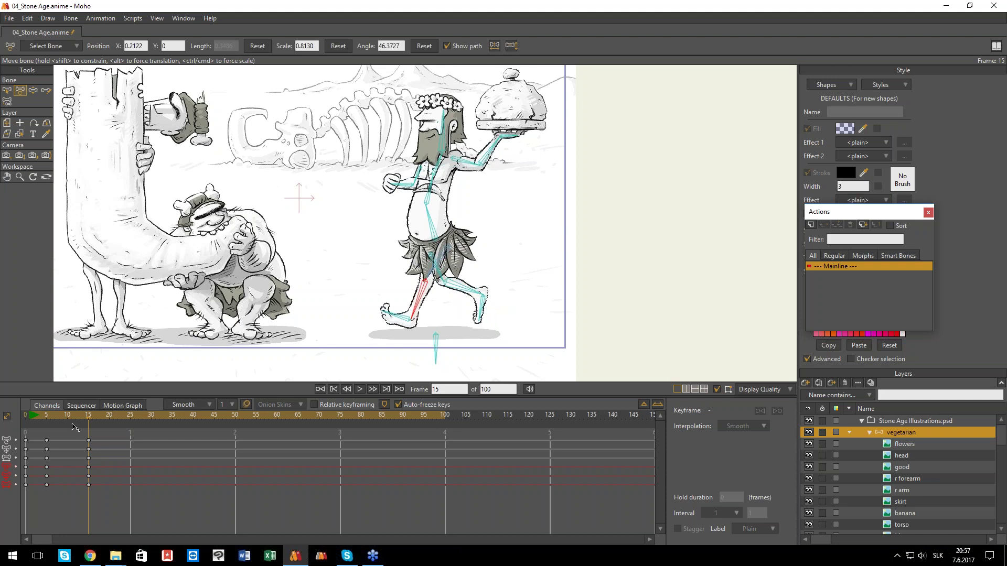
# - Copy the stride keyframes from frame 5 and paste them at frame 25
pyautogui.moveTo(72, 420); pyautogui.dragTo(117, 422)
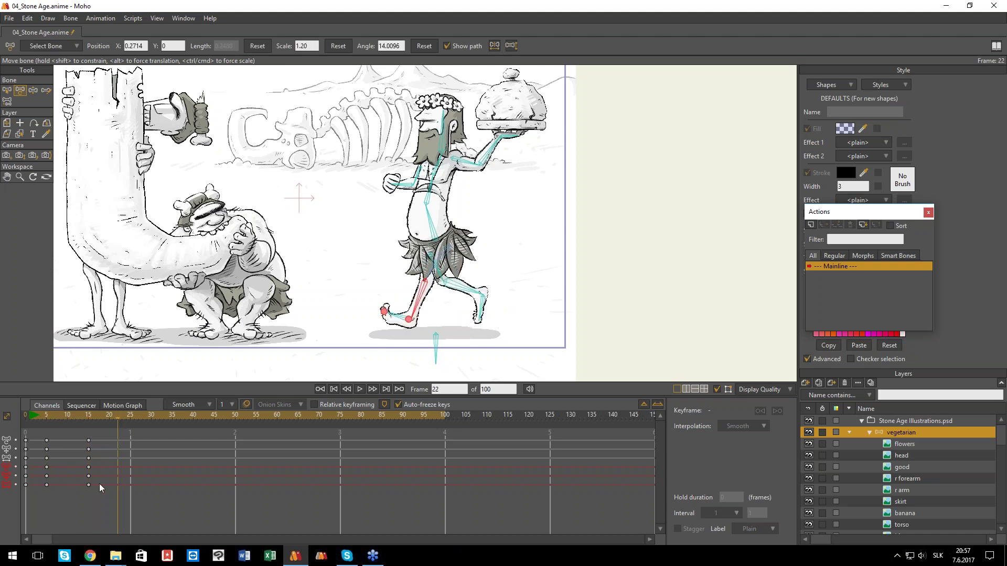
pyautogui.click(48, 462)
pyautogui.moveTo(126, 418); pyautogui.dragTo(68, 429)
pyautogui.hotkey('ctrl', 'v')
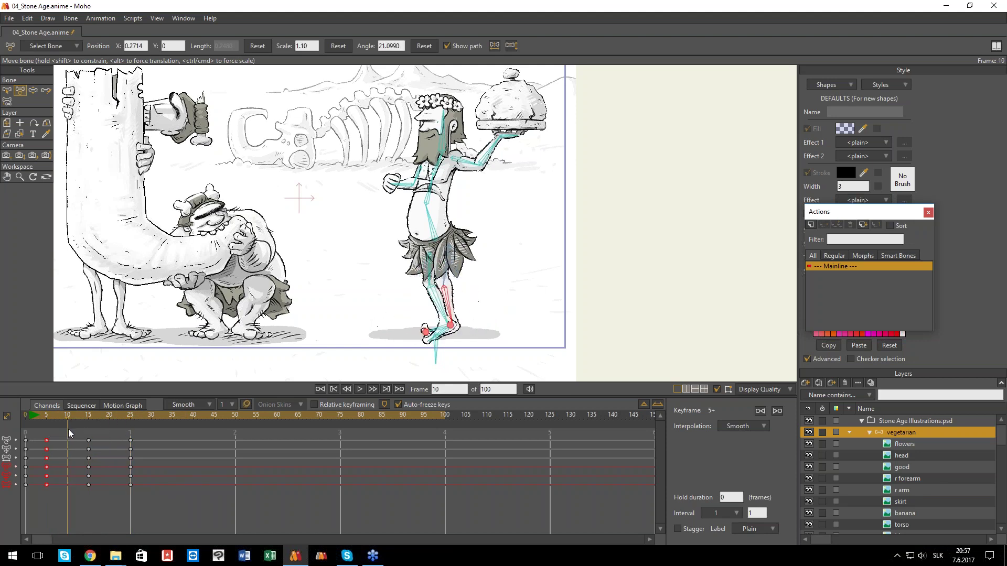
# - Pose the legs in a passing position at frame 10, one leg raised behind and the other foot flat on the ground
pyautogui.click(33, 90)
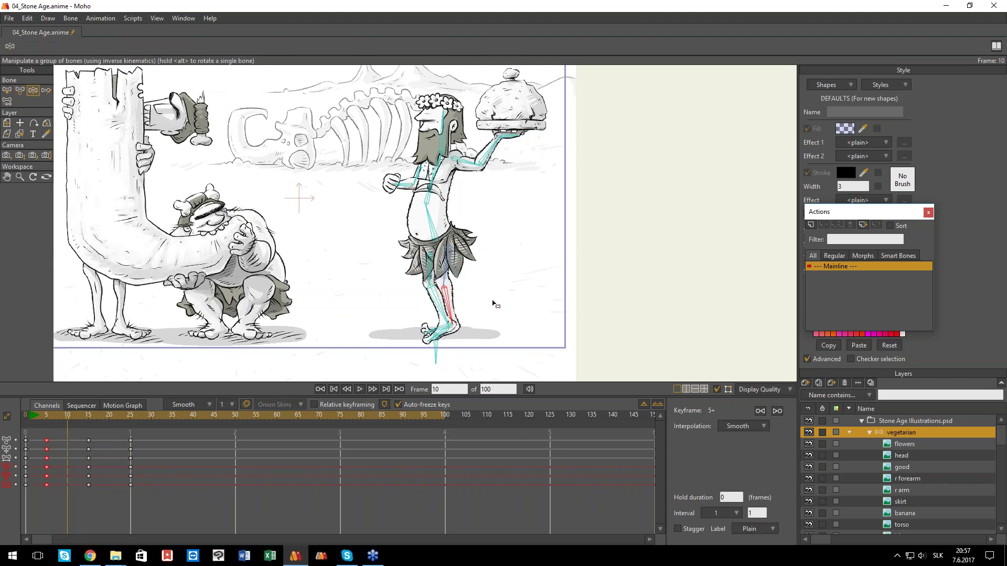
pyautogui.scroll(1, 489, 303)
pyautogui.scroll(1, 489, 303)
pyautogui.moveTo(105, 432); pyautogui.dragTo(68, 424)
pyautogui.moveTo(437, 305); pyautogui.dragTo(454, 256)
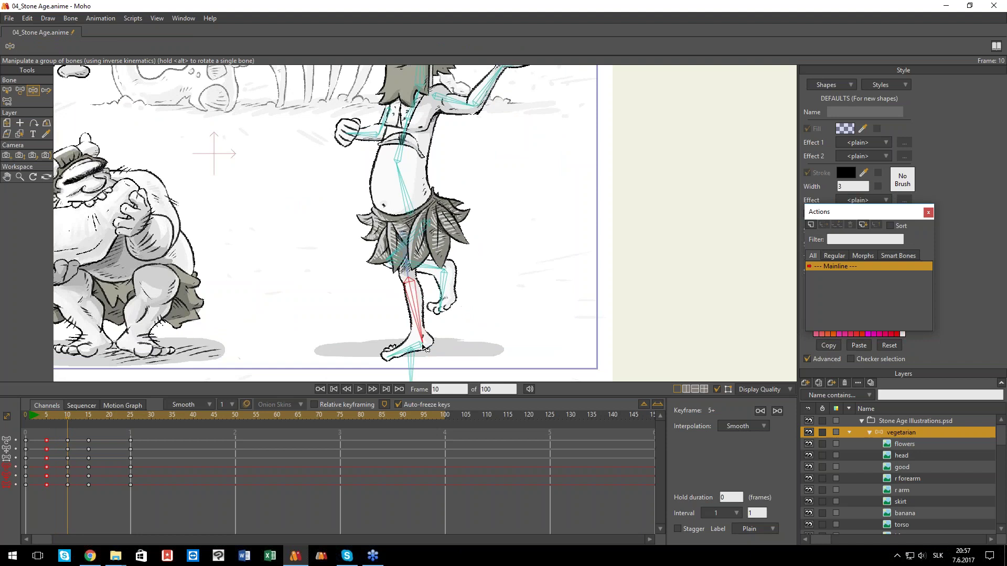
pyautogui.moveTo(407, 345); pyautogui.dragTo(406, 344)
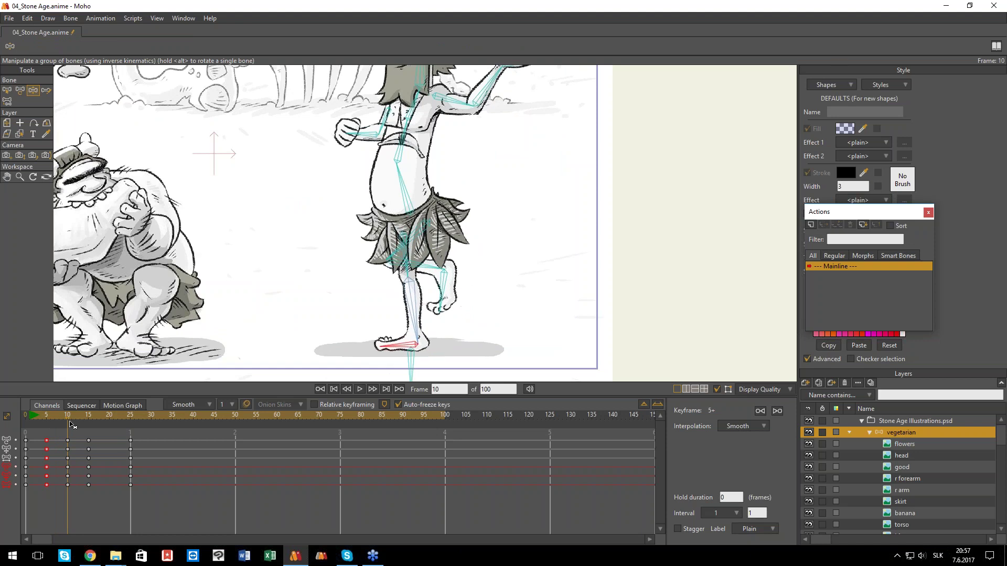
# - Pose the legs in the opposite passing position with the other knee raised, keyed at frame 20
pyautogui.moveTo(74, 417); pyautogui.dragTo(105, 416)
pyautogui.moveTo(419, 291); pyautogui.dragTo(421, 288)
pyautogui.moveTo(414, 243); pyautogui.dragTo(411, 239)
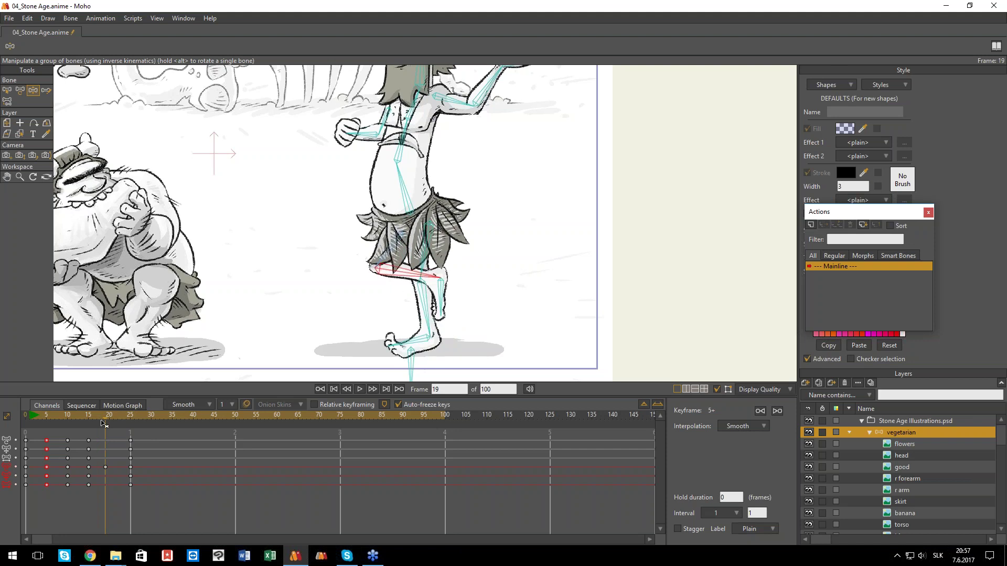
pyautogui.moveTo(101, 436); pyautogui.dragTo(46, 430)
pyautogui.scroll(-2, 458, 281)
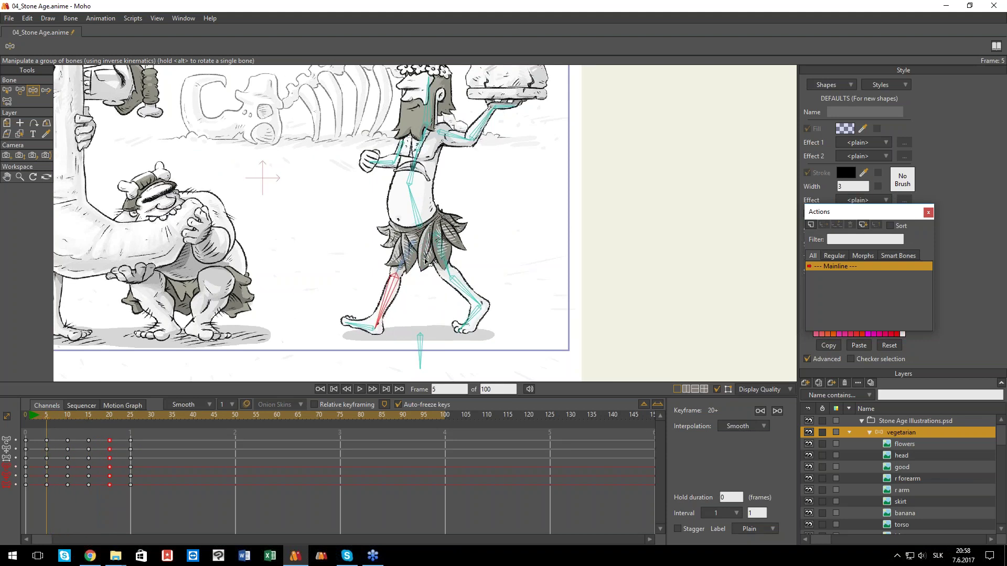
# - Raise the lower torso bone slightly at frame 10 with Transform Bone
pyautogui.press('t')
pyautogui.click(420, 223)
pyautogui.click(69, 415)
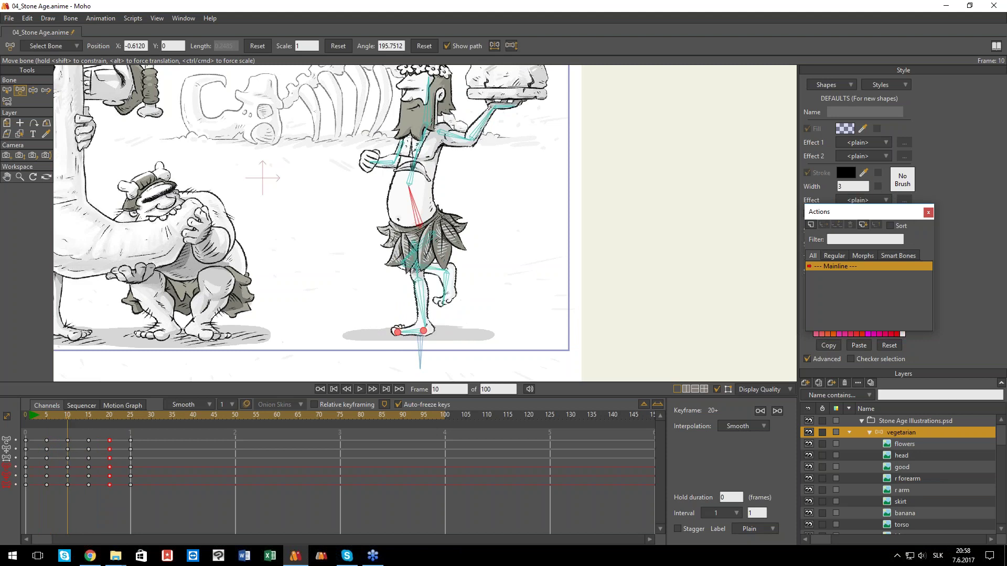
pyautogui.moveTo(420, 225); pyautogui.dragTo(420, 220)
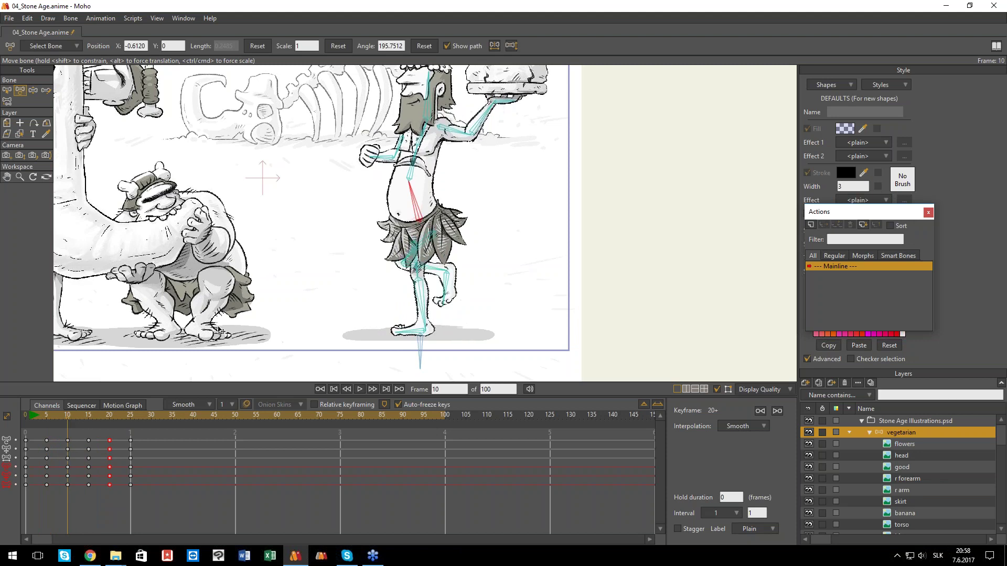
# - Try to adjust the lower torso bone at frame 15, and undo the change
pyautogui.click(89, 415)
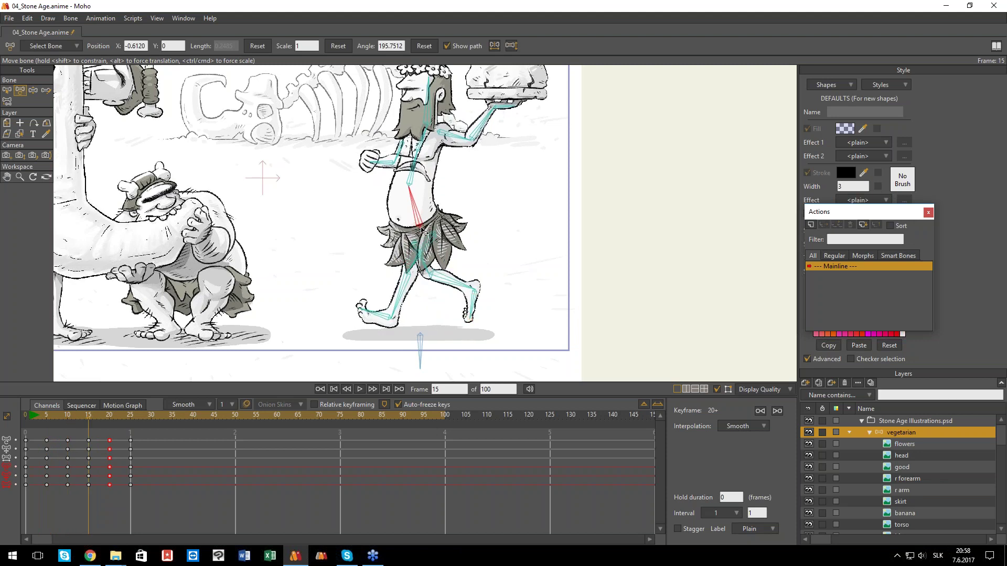
pyautogui.moveTo(422, 229); pyautogui.dragTo(424, 231)
pyautogui.click(28, 19)
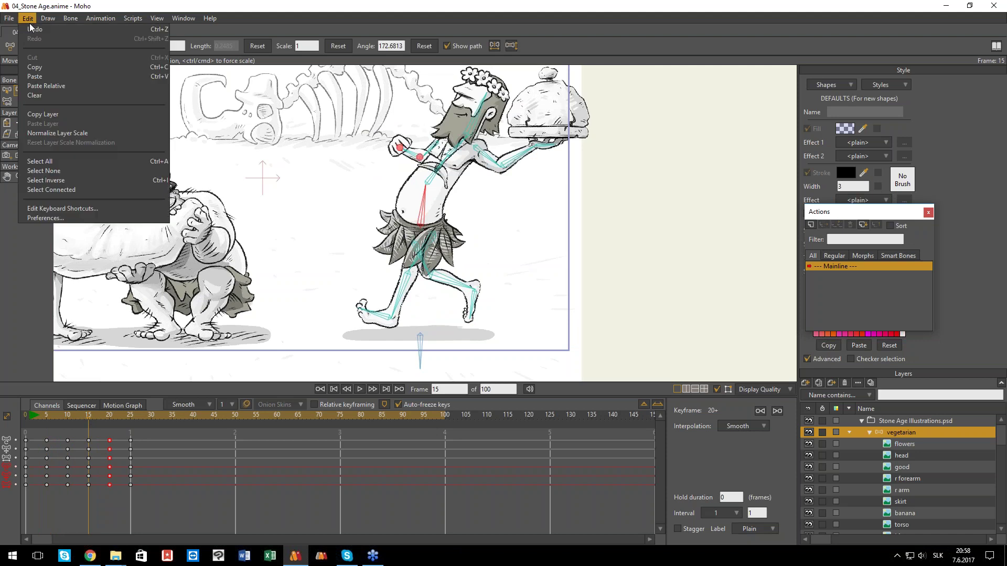
pyautogui.click(41, 31)
pyautogui.hotkey('ctrl', 'z')
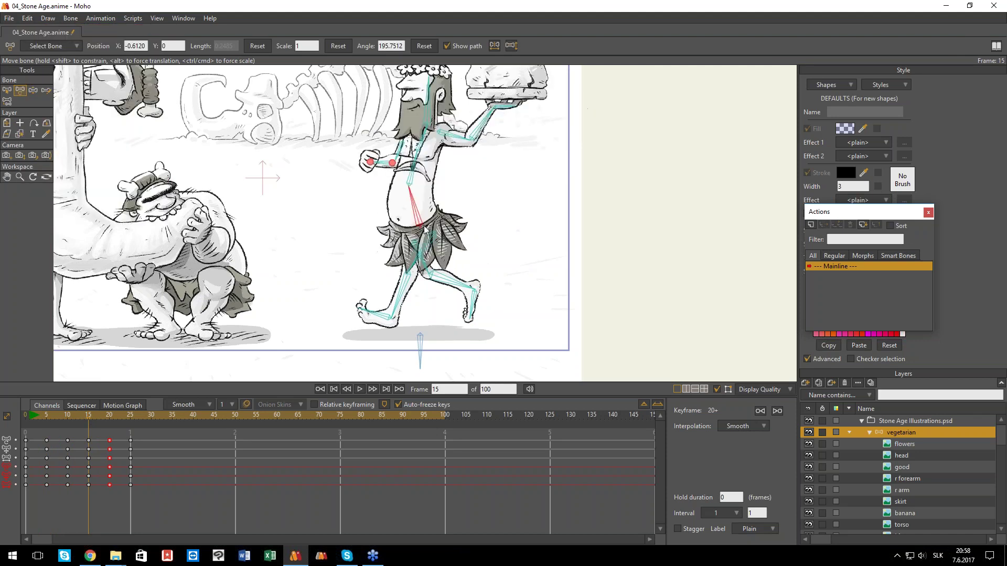
# - Raise the lower torso bone slightly at frame 20 and scrub through the walk to check it
pyautogui.click(109, 419)
pyautogui.moveTo(420, 225); pyautogui.dragTo(420, 222)
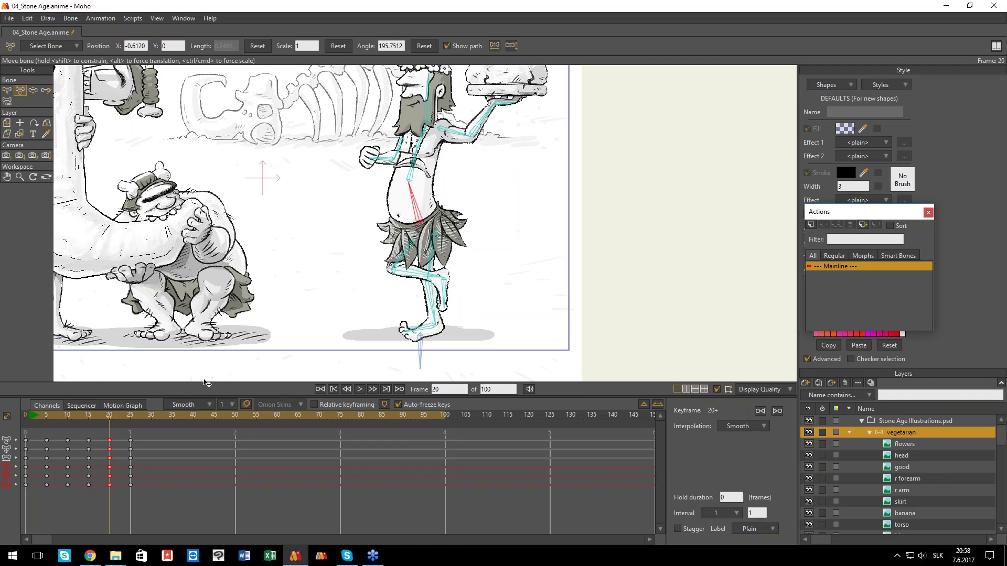
pyautogui.moveTo(97, 420); pyautogui.dragTo(147, 432)
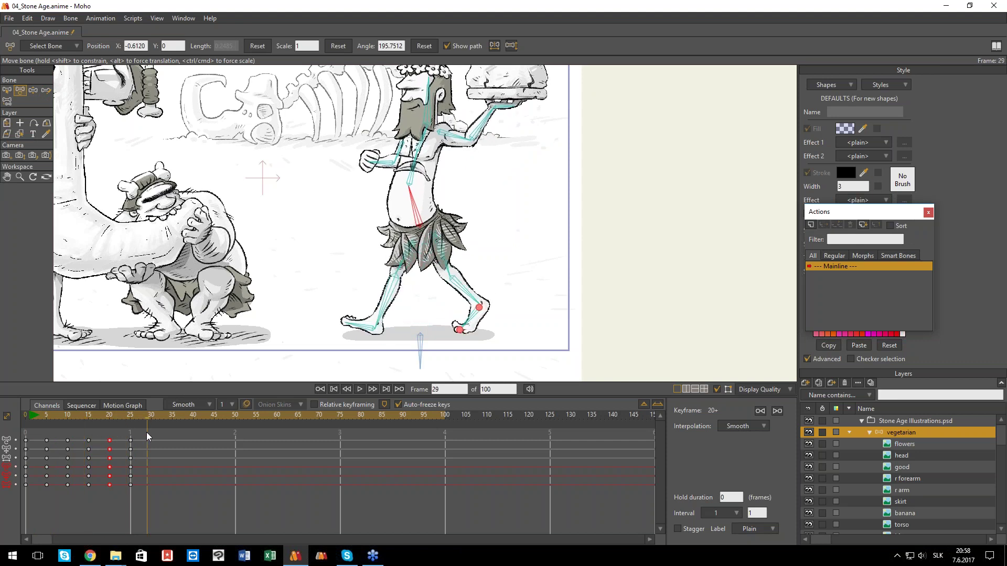
pyautogui.scroll(-4, 467, 302)
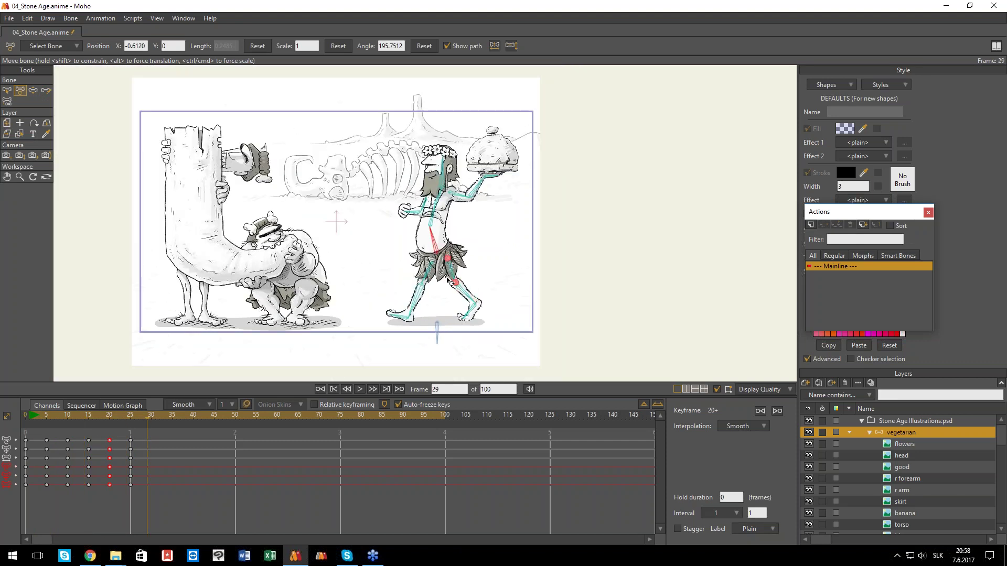
pyautogui.moveTo(448, 291); pyautogui.dragTo(439, 298)
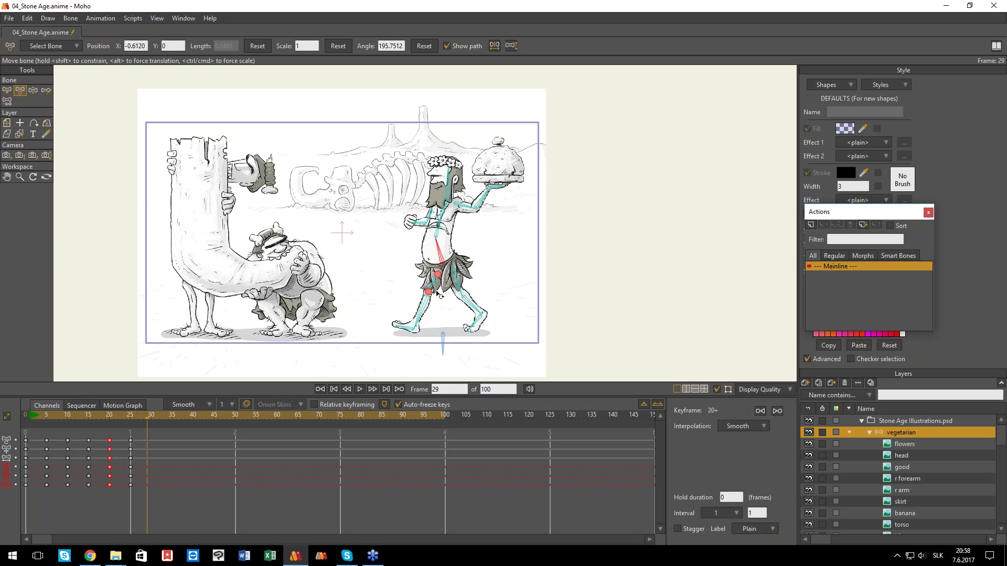
pyautogui.scroll(5, 435, 295)
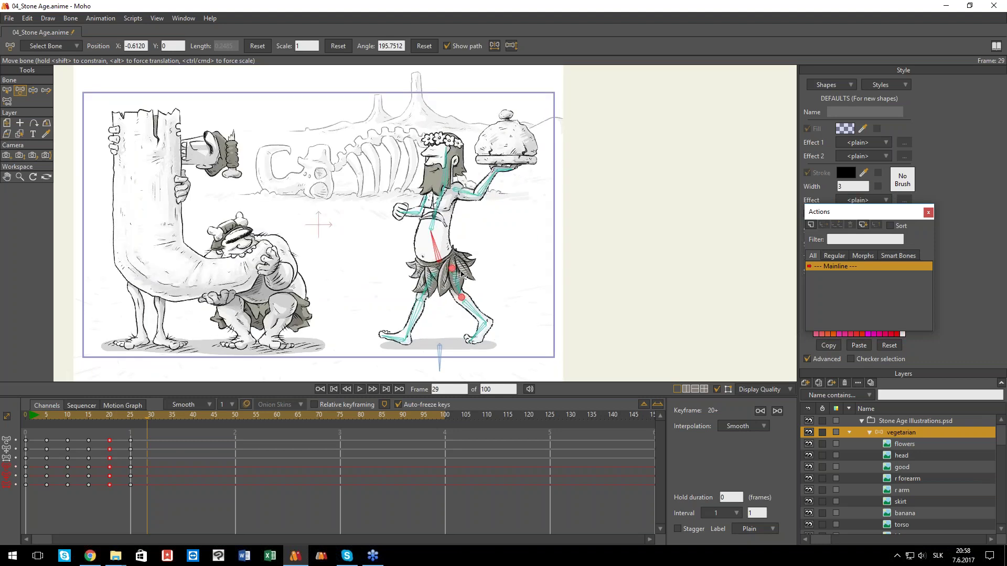
pyautogui.scroll(2, 420, 283)
pyautogui.scroll(2, 429, 288)
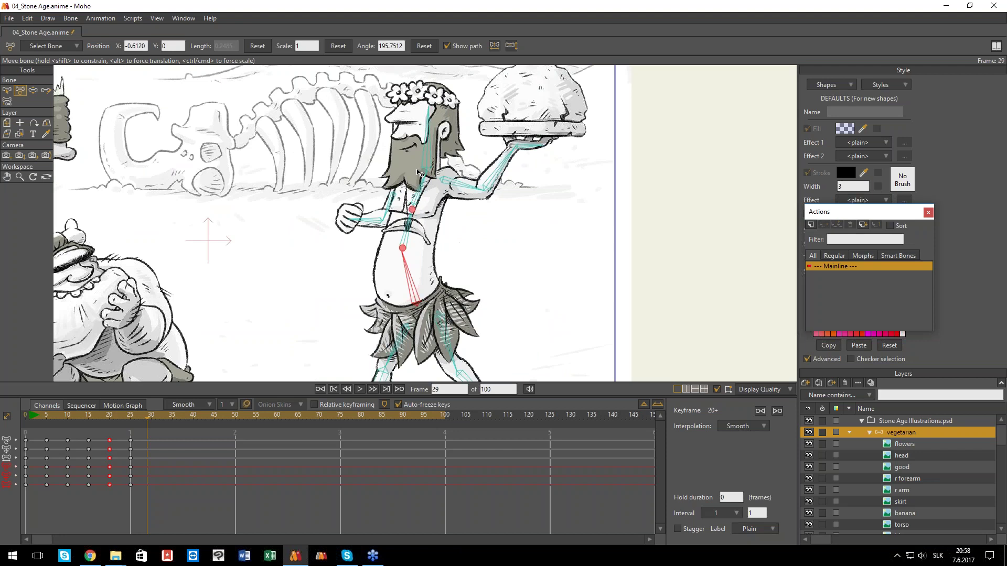
pyautogui.scroll(-3, 402, 283)
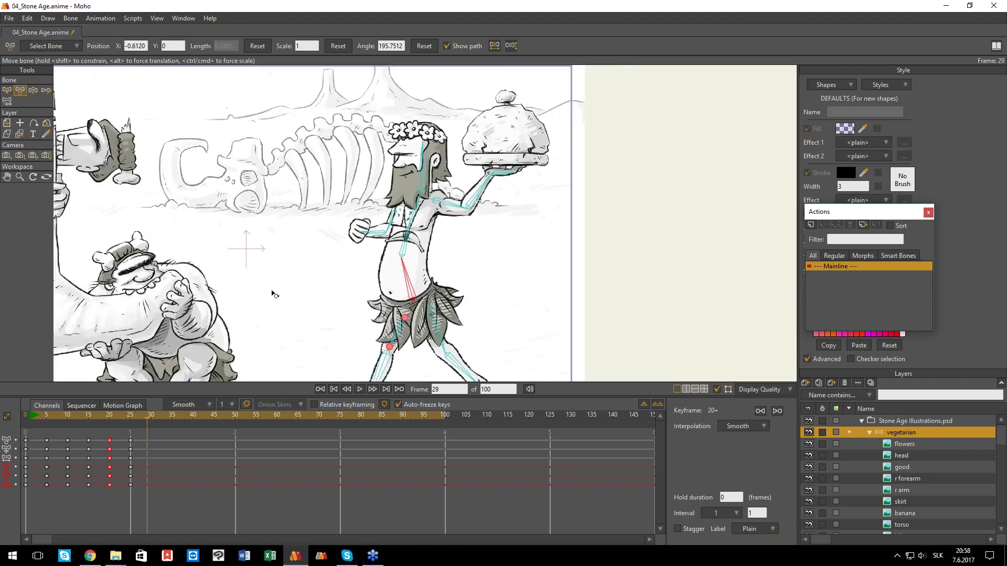
# - Close the 04_Stone Age project and open the Einstein project from the 03 Animation folder in File Explorer
pyautogui.click(6, 32)
pyautogui.click(545, 215)
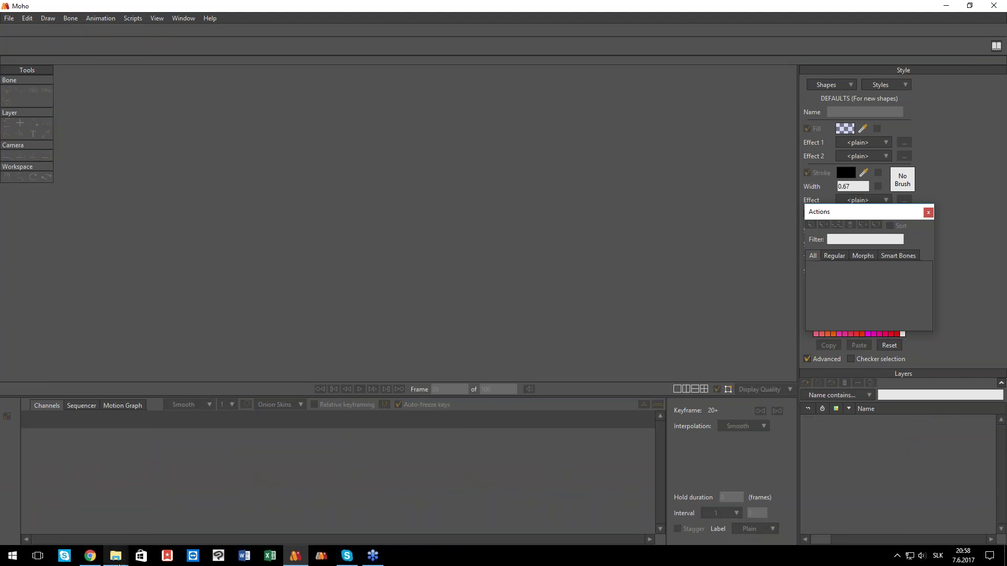
pyautogui.moveTo(116, 557)
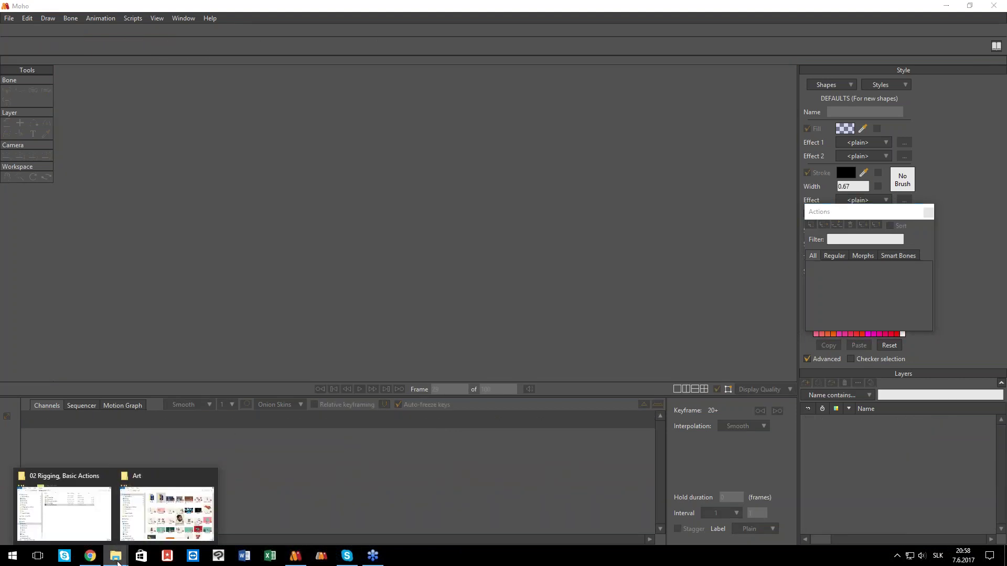
pyautogui.click(79, 511)
pyautogui.press('BackSpace')
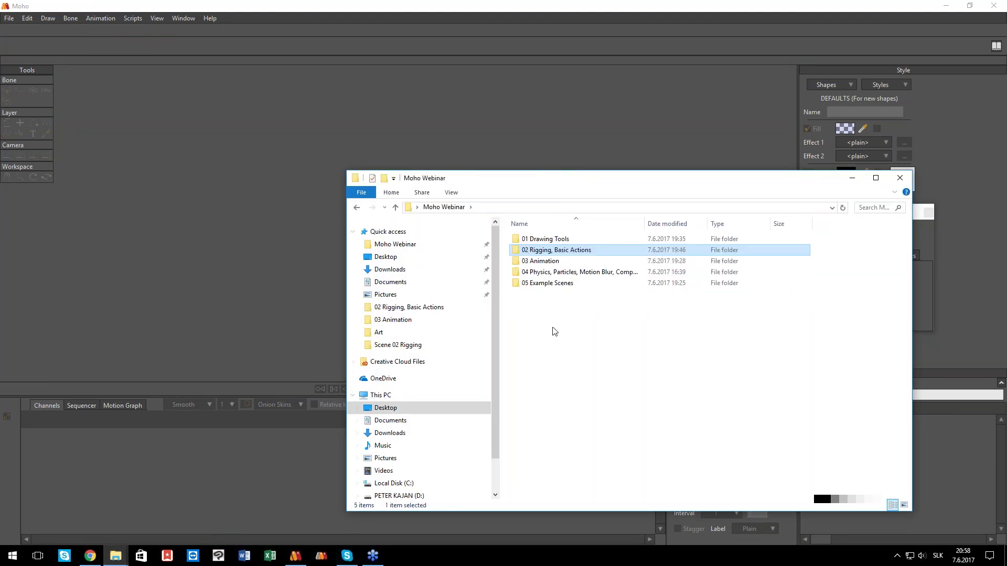
pyautogui.doubleClick(547, 262)
pyautogui.doubleClick(527, 242)
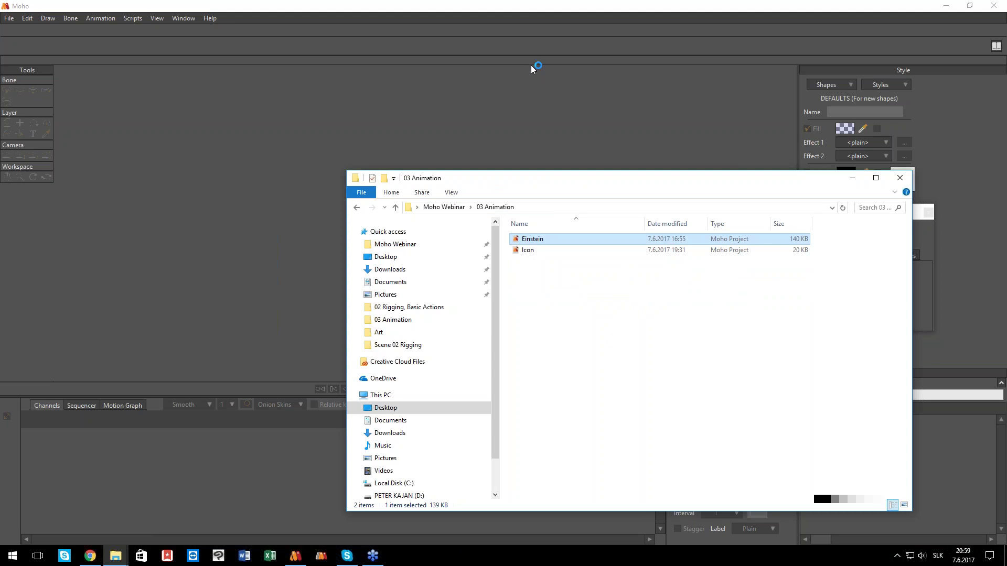
pyautogui.moveTo(519, 183); pyautogui.dragTo(572, 271)
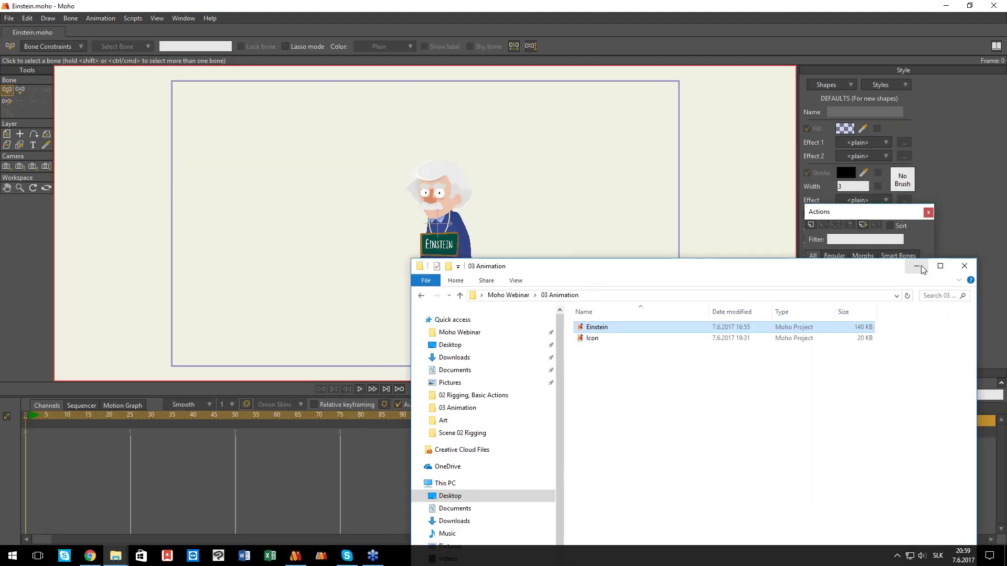
pyautogui.click(917, 266)
# - Check the Einstein character's timeline for existing animation and return to frame 0
pyautogui.scroll(2, 461, 233)
pyautogui.moveTo(380, 269); pyautogui.dragTo(374, 261)
pyautogui.scroll(-2, 440, 237)
pyautogui.scroll(3, 414, 266)
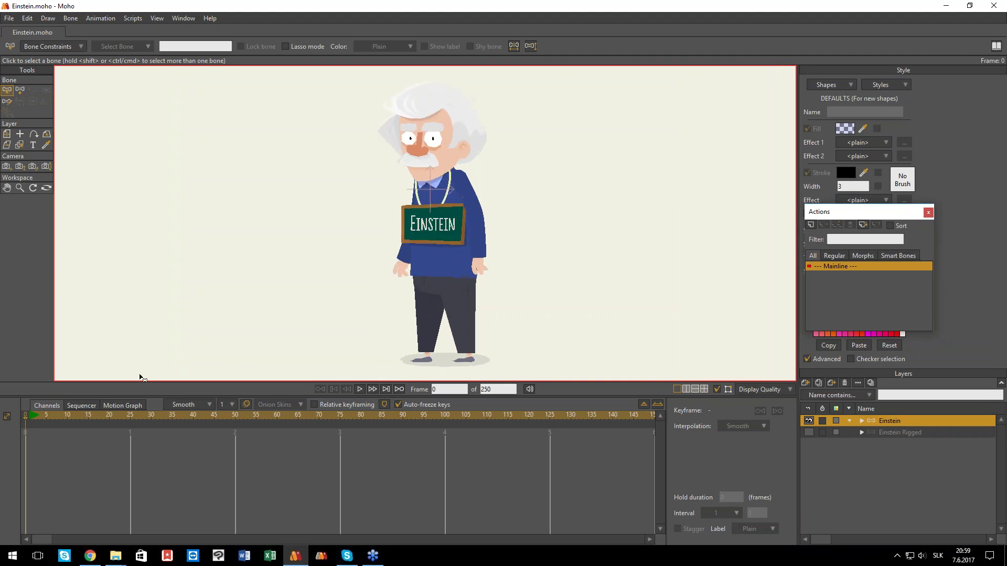
pyautogui.click(49, 417)
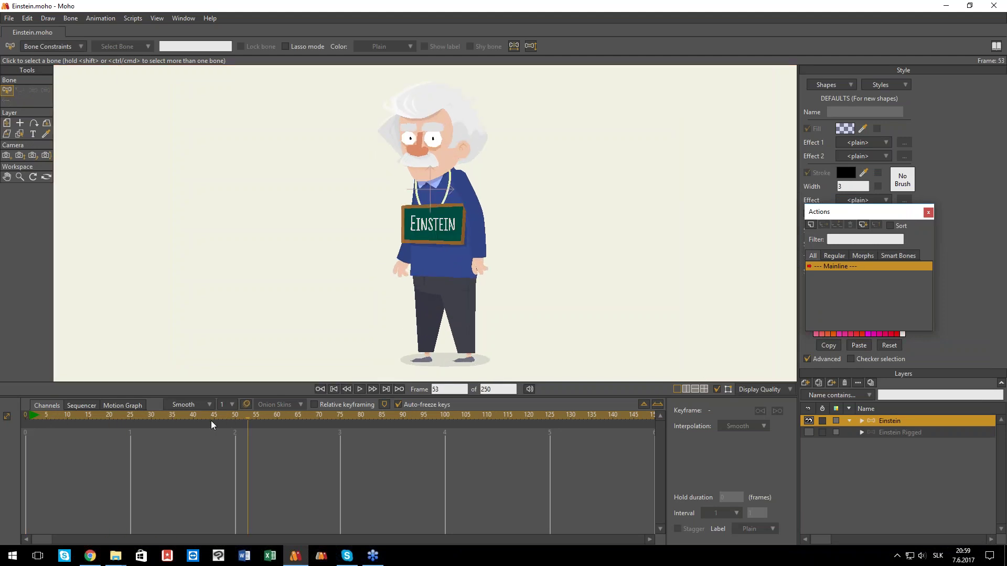
pyautogui.click(23, 421)
pyautogui.scroll(1, 477, 220)
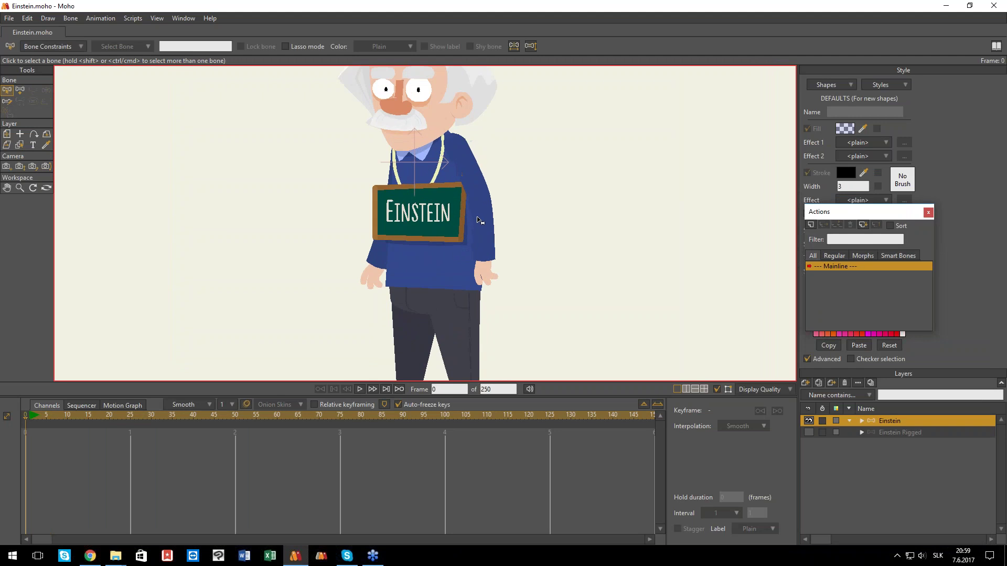
# - Inspect the vector layers that build the Einstein character, picking the right arm and the right leg
pyautogui.keyDown('ctrl'); pyautogui.keyDown('alt'); pyautogui.click(463, 244); pyautogui.keyUp('alt'); pyautogui.keyUp('ctrl')
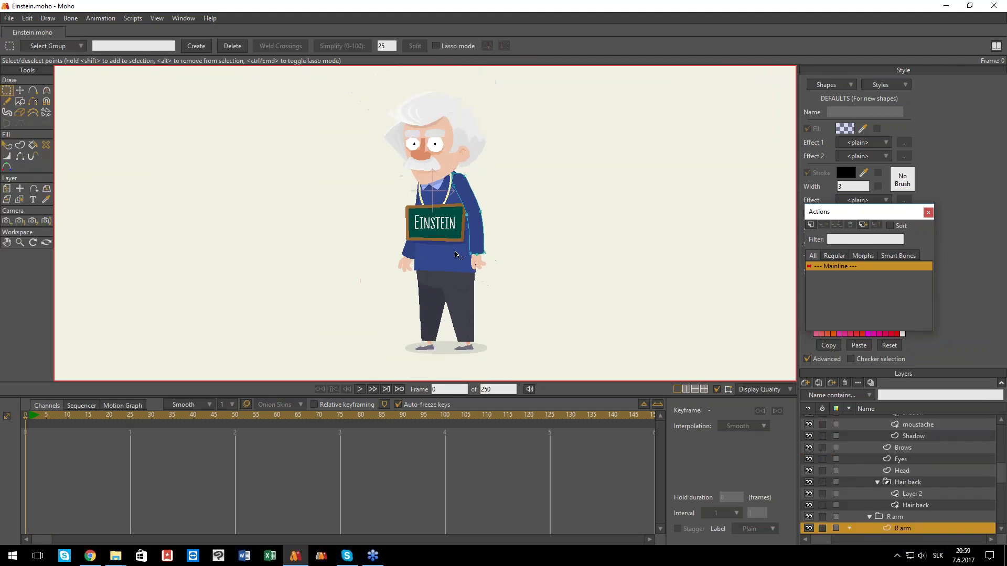
pyautogui.moveTo(432, 234); pyautogui.dragTo(469, 293)
pyautogui.moveTo(480, 237); pyautogui.dragTo(445, 232)
pyautogui.scroll(-1, 444, 233)
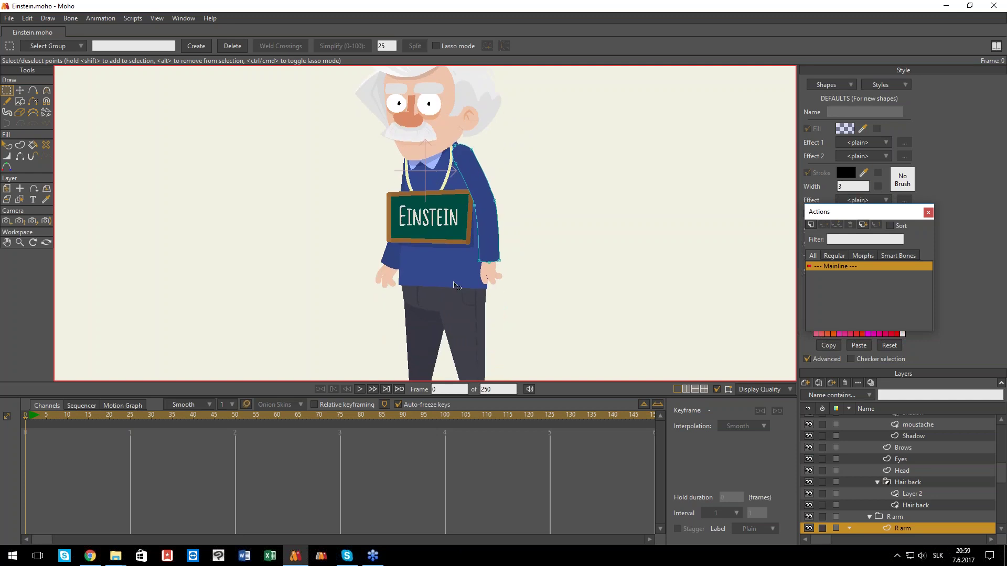
pyautogui.keyDown('ctrl'); pyautogui.keyDown('alt'); pyautogui.click(433, 295); pyautogui.keyUp('alt'); pyautogui.keyUp('ctrl')
pyautogui.scroll(-1, 433, 295)
pyautogui.keyDown('ctrl'); pyautogui.keyDown('alt'); pyautogui.click(451, 272); pyautogui.keyUp('alt'); pyautogui.keyUp('ctrl')
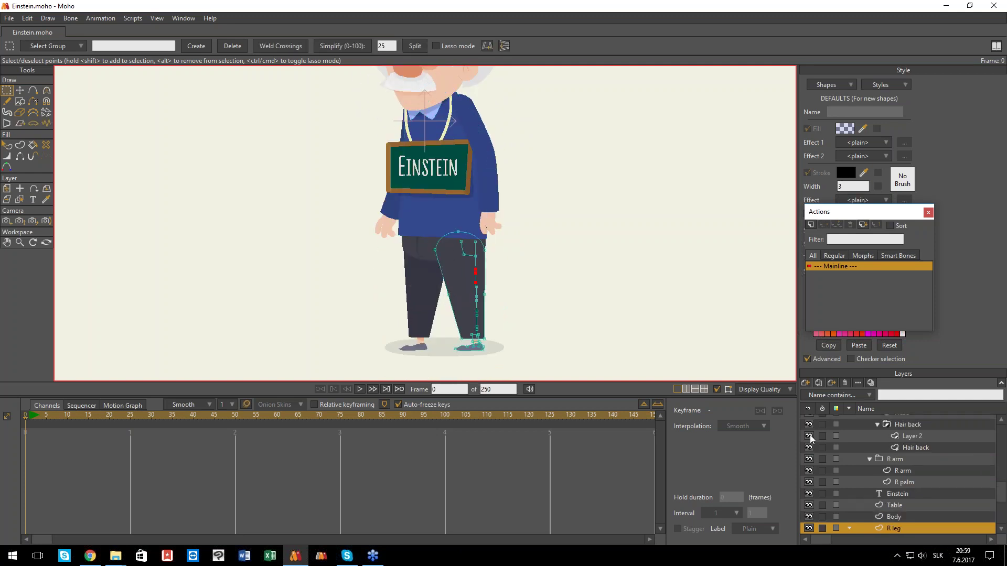
# - Collapse and hide the Einstein layer, and show and select the Einstein Rigged layer
pyautogui.scroll(5, 899, 443)
pyautogui.click(859, 422)
pyautogui.click(809, 420)
pyautogui.click(810, 433)
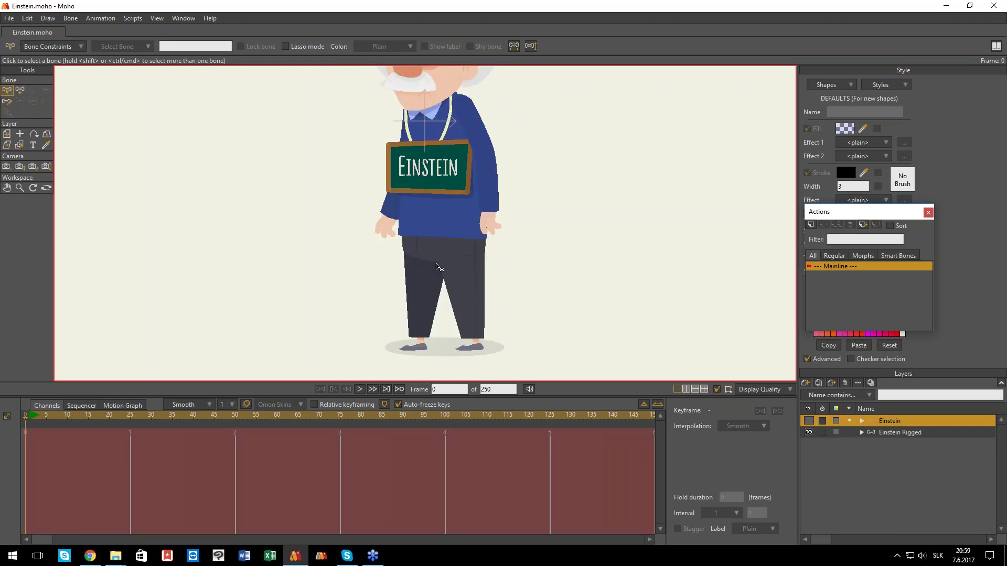
pyautogui.click(889, 433)
# - Play the Einstein Rigged animation and scrub through the walk up to frame 20
pyautogui.press('space')
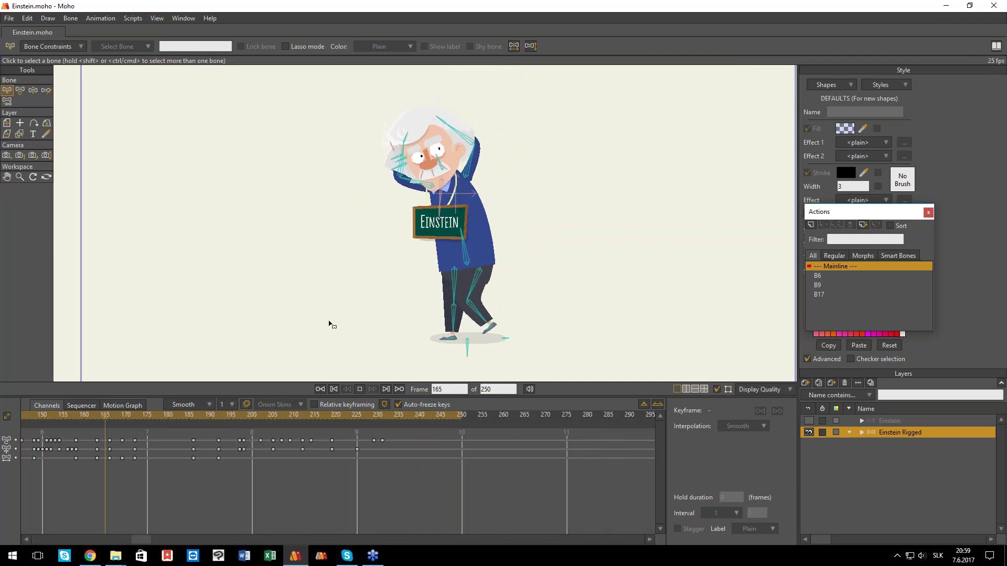
pyautogui.press('space')
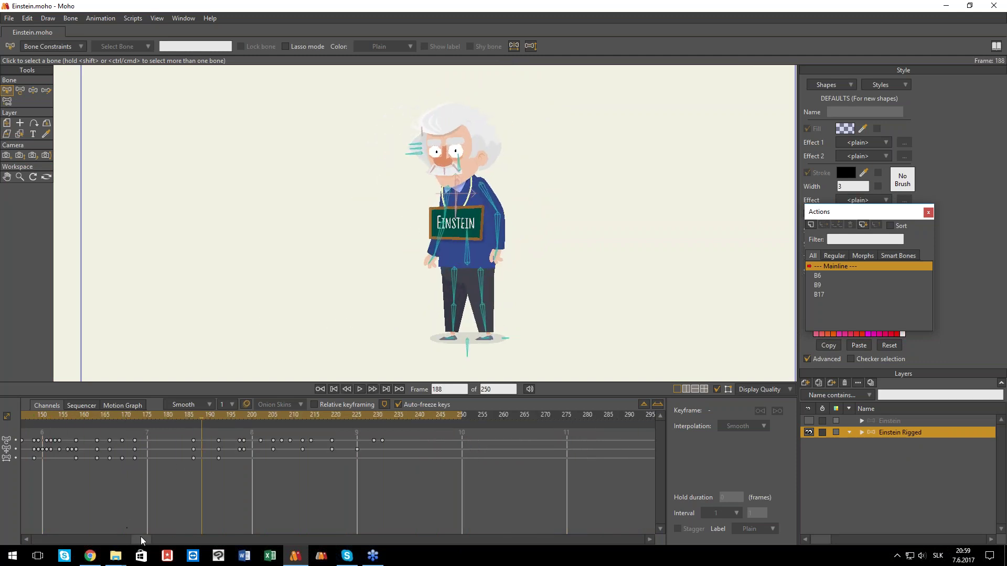
pyautogui.moveTo(141, 540); pyautogui.dragTo(42, 539)
pyautogui.moveTo(34, 422); pyautogui.dragTo(110, 420)
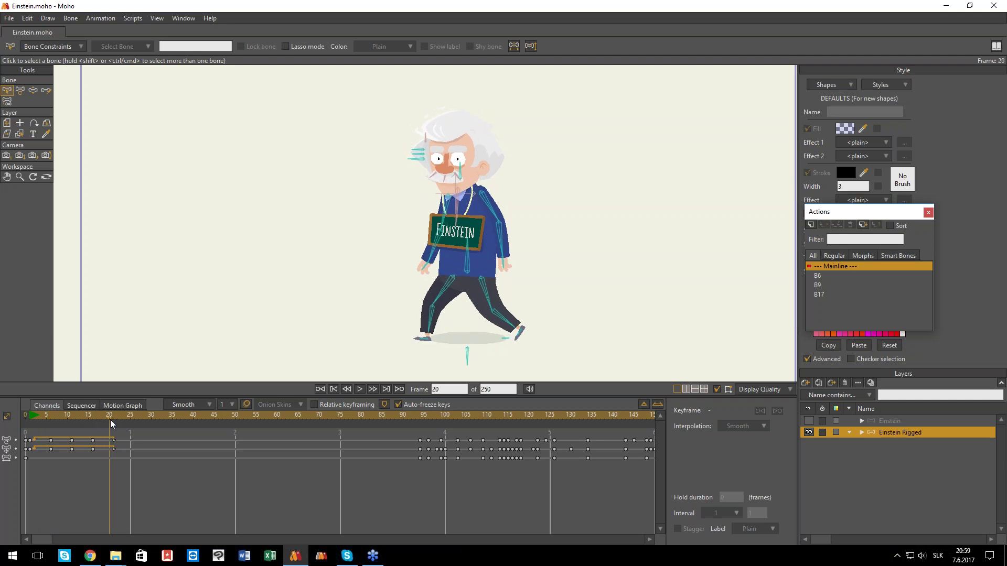
# - Open the B17 smart bone action and scrub it to frame 25
pyautogui.moveTo(866, 214); pyautogui.dragTo(676, 199)
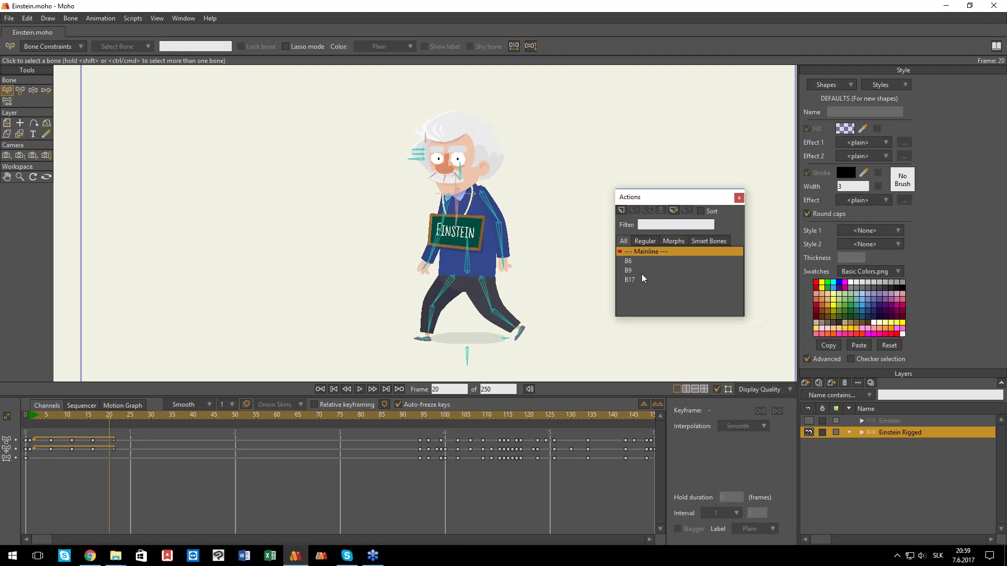
pyautogui.doubleClick(641, 279)
pyautogui.moveTo(55, 421); pyautogui.dragTo(131, 421)
# - Try the B17 action without the R leg layer's corrective keys at frame 25, and restore the deleted keys
pyautogui.scroll(4, 502, 282)
pyautogui.keyDown('alt'); pyautogui.rightClick(487, 322); pyautogui.keyUp('alt')
pyautogui.scroll(4, 473, 298)
pyautogui.moveTo(146, 473); pyautogui.dragTo(111, 435)
pyautogui.press('Delete')
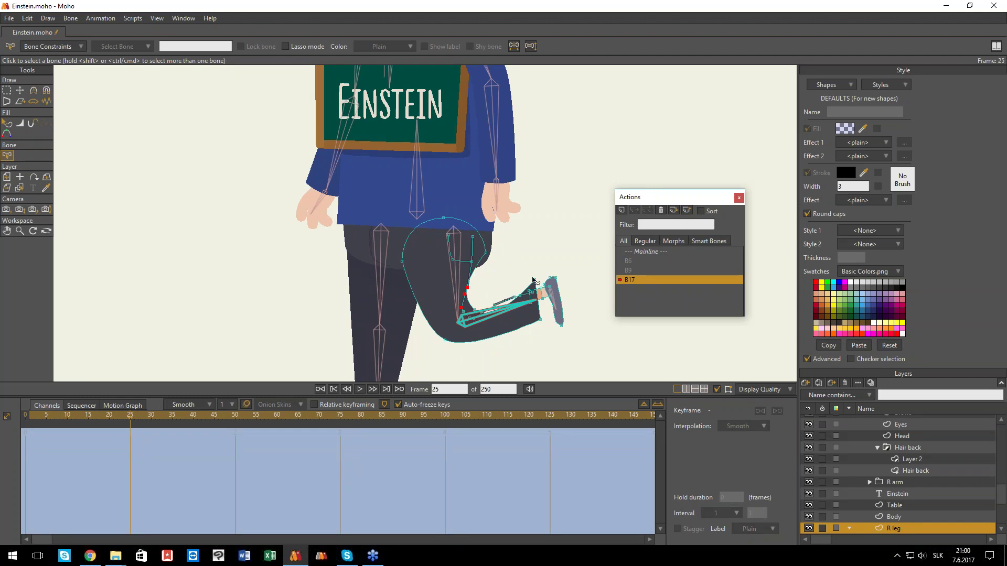
pyautogui.scroll(2, 433, 329)
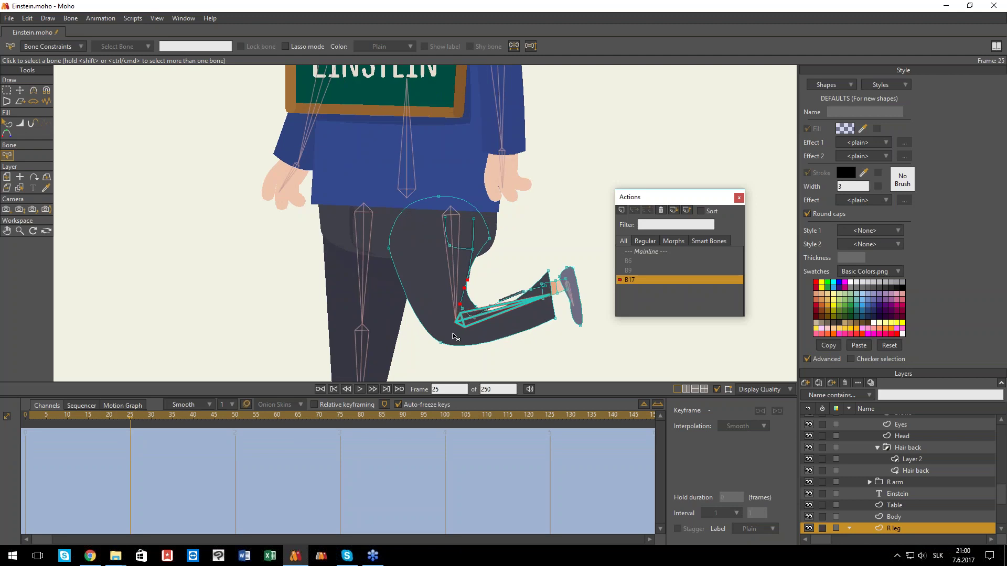
pyautogui.click(454, 336)
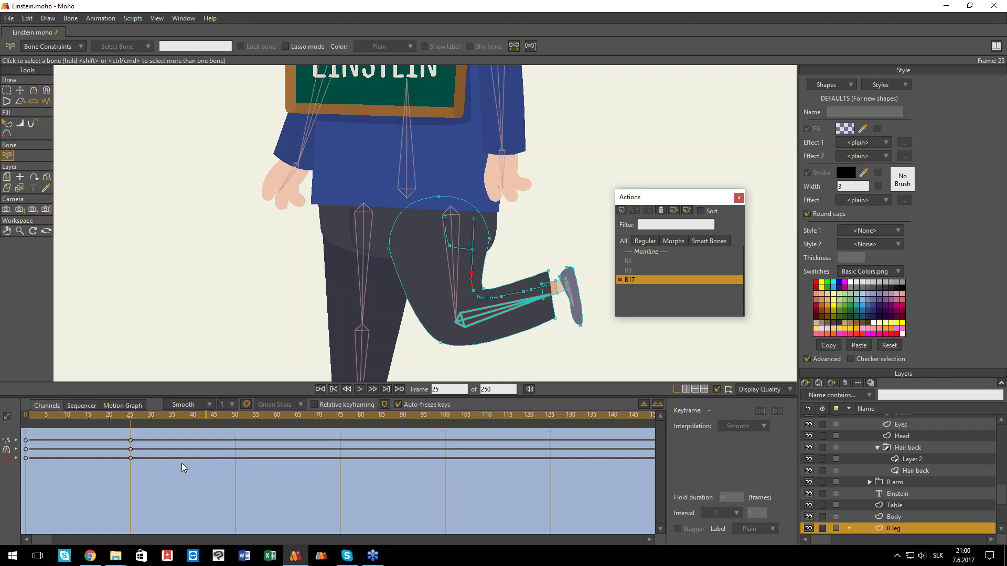
# - Scrub the B17 action around frame 25 to examine how the right knee bends
pyautogui.moveTo(123, 416)
pyautogui.mouseDown()
pyautogui.moveTo(102, 416)
pyautogui.moveTo(139, 417)
pyautogui.mouseUp()
pyautogui.scroll(2, 462, 304)
pyautogui.click(131, 414)
pyautogui.scroll(1, 462, 285)
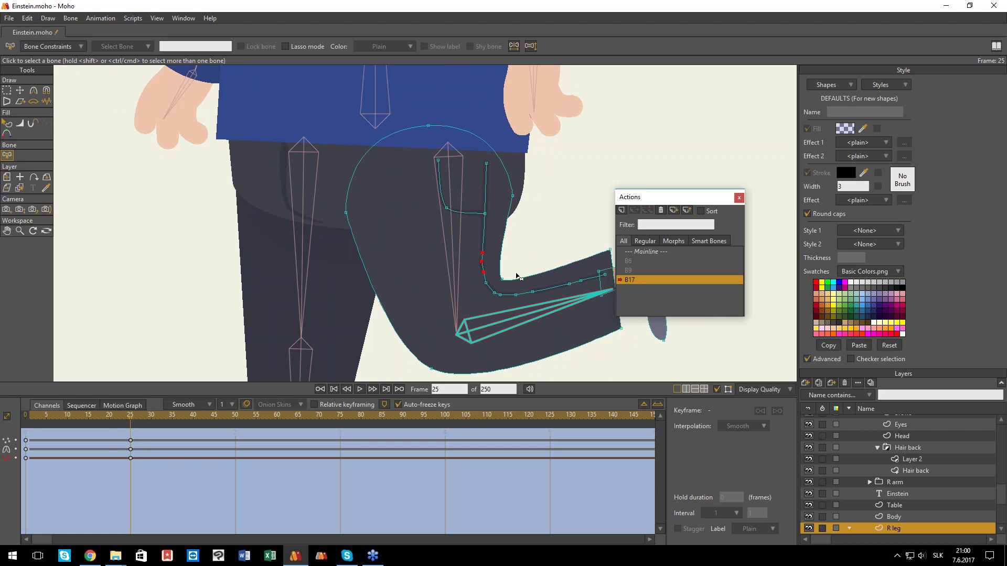
pyautogui.scroll(-1, 557, 273)
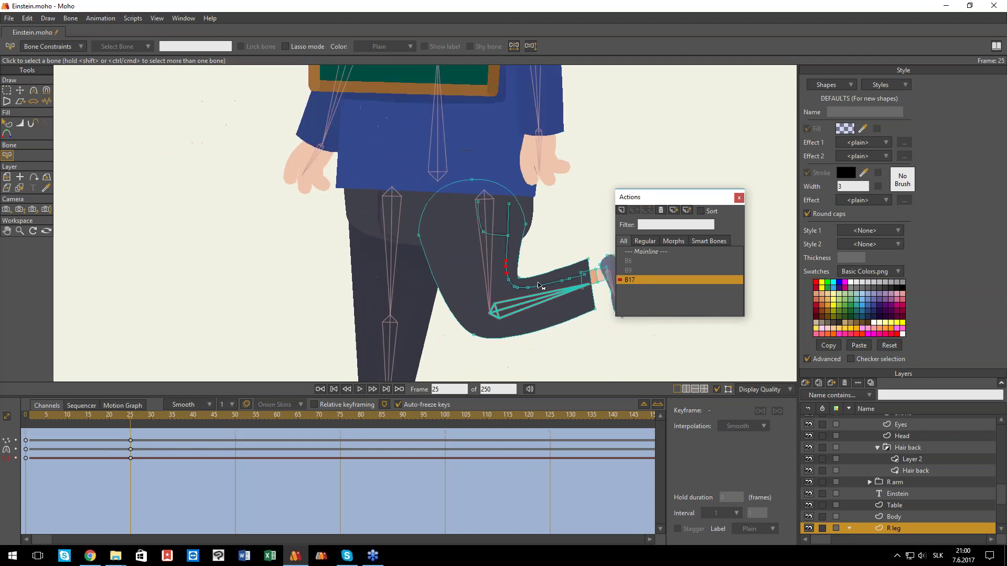
pyautogui.scroll(-1, 532, 310)
pyautogui.moveTo(131, 421)
pyautogui.mouseDown()
pyautogui.moveTo(74, 420)
pyautogui.moveTo(113, 420)
pyautogui.mouseUp()
# - Return to the Mainline and play the walk from the start of the timeline
pyautogui.click(644, 253)
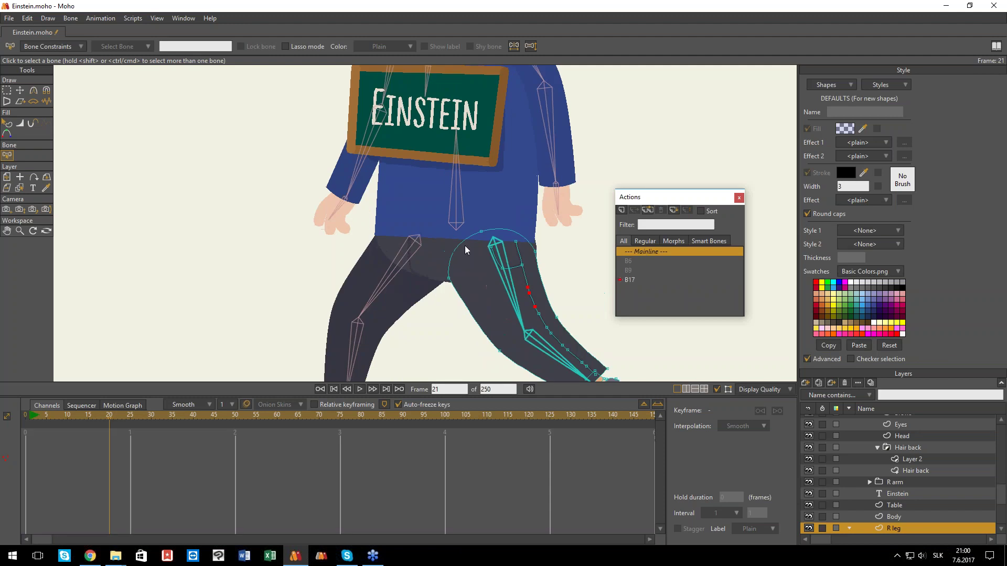
pyautogui.click(34, 421)
pyautogui.press('space')
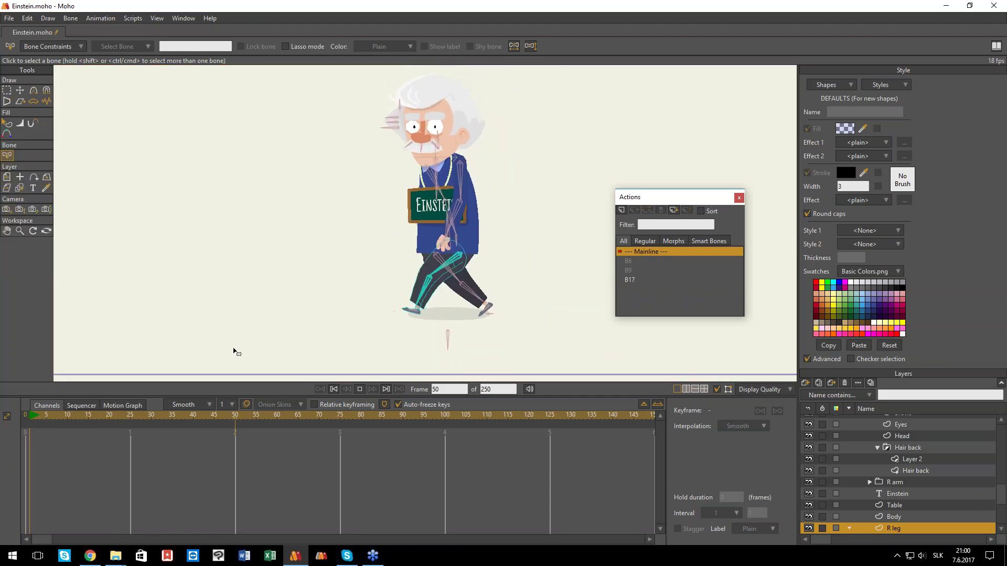
pyautogui.press('space')
pyautogui.scroll(2, 402, 167)
pyautogui.scroll(1, 402, 167)
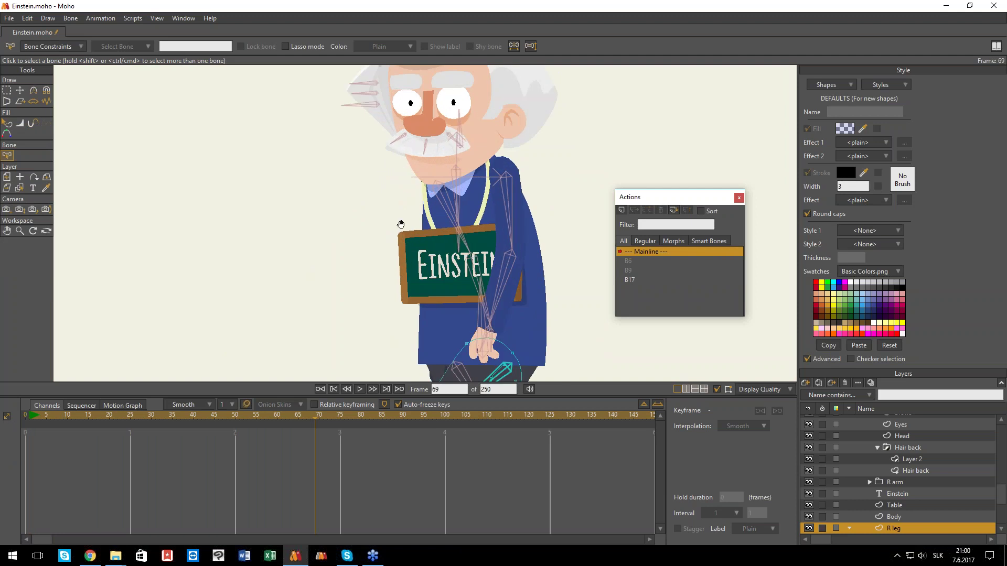
# - Play the animation in short stretches up close to examine the head, face and sign movement
pyautogui.press('space')
pyautogui.press('space')
pyautogui.moveTo(473, 195); pyautogui.dragTo(429, 292)
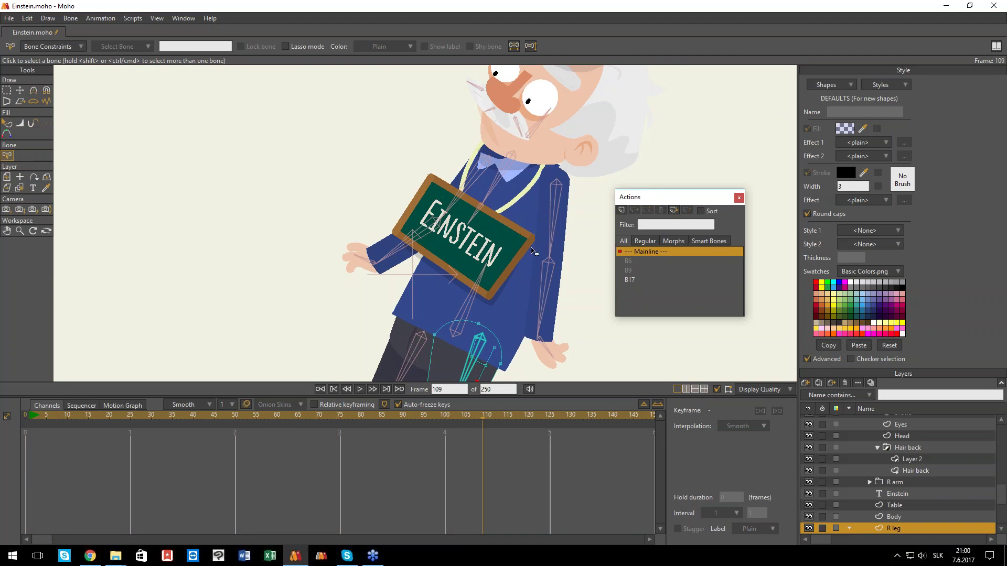
pyautogui.press('space')
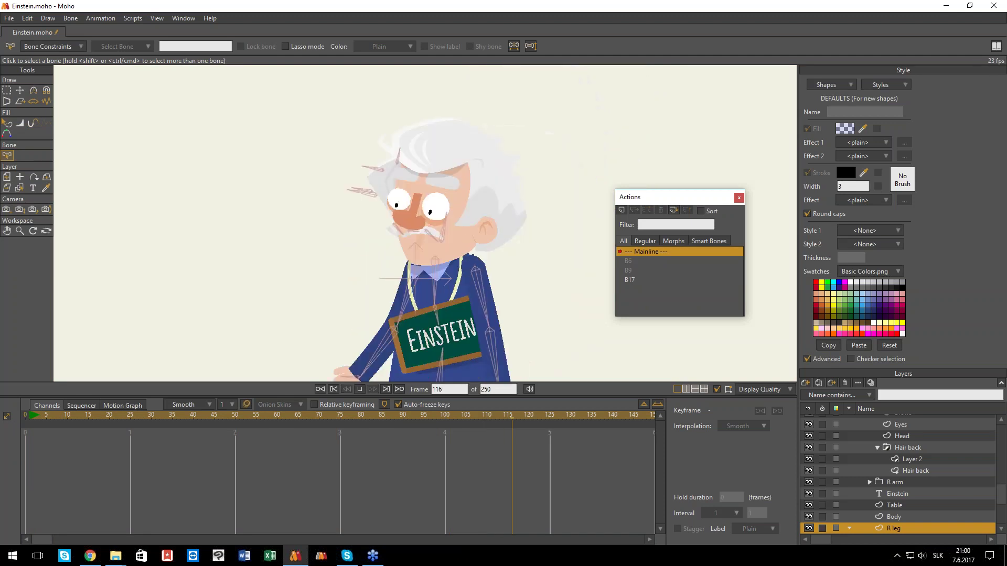
pyautogui.press('space')
pyautogui.moveTo(576, 417); pyautogui.dragTo(549, 417)
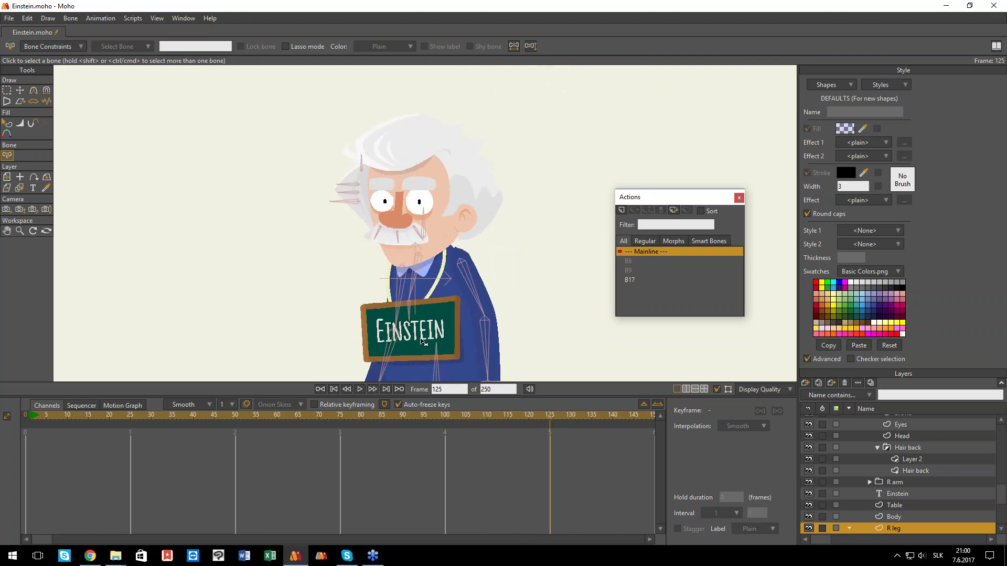
pyautogui.press('space')
pyautogui.press('space')
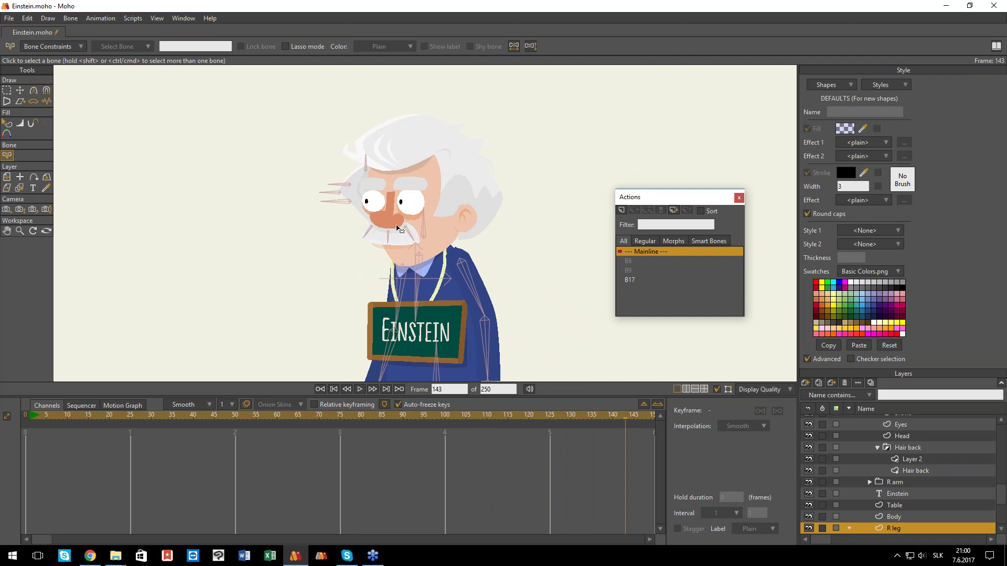
# - Move the B11 face-control bone of the Einstein Rigged layer slightly at frame 130
pyautogui.moveTo(574, 419); pyautogui.dragTo(575, 426)
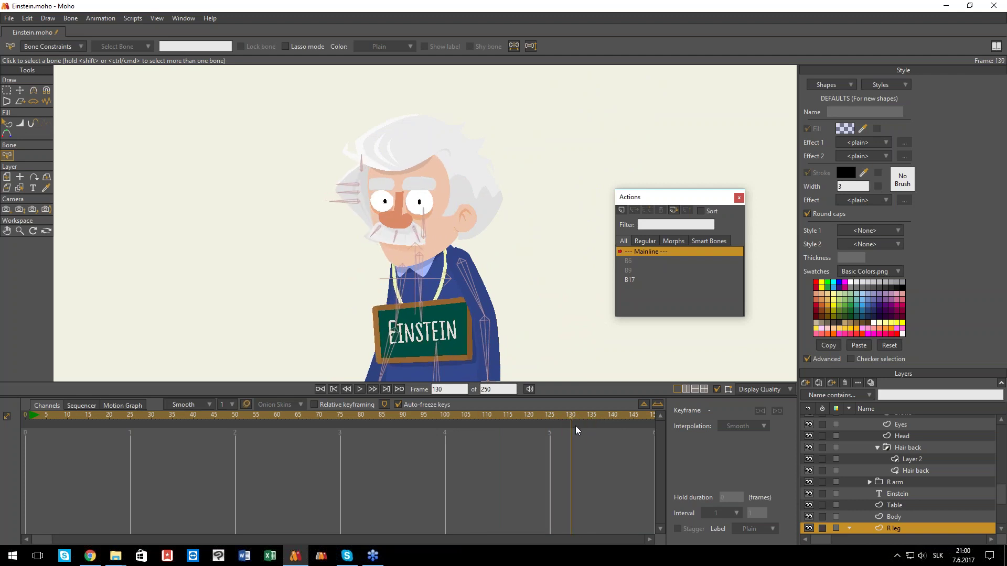
pyautogui.click(360, 202)
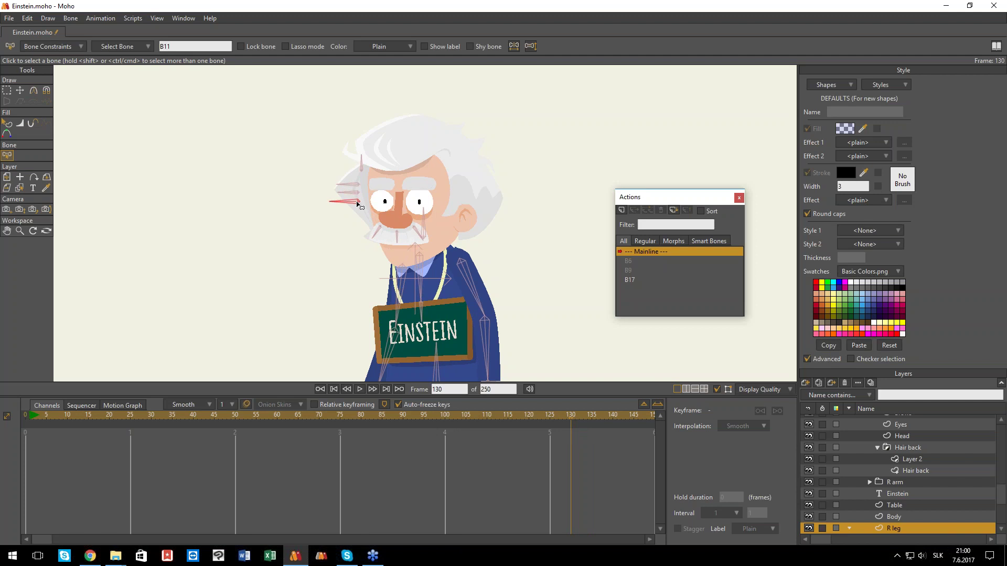
pyautogui.press('t')
pyautogui.scroll(6, 876, 467)
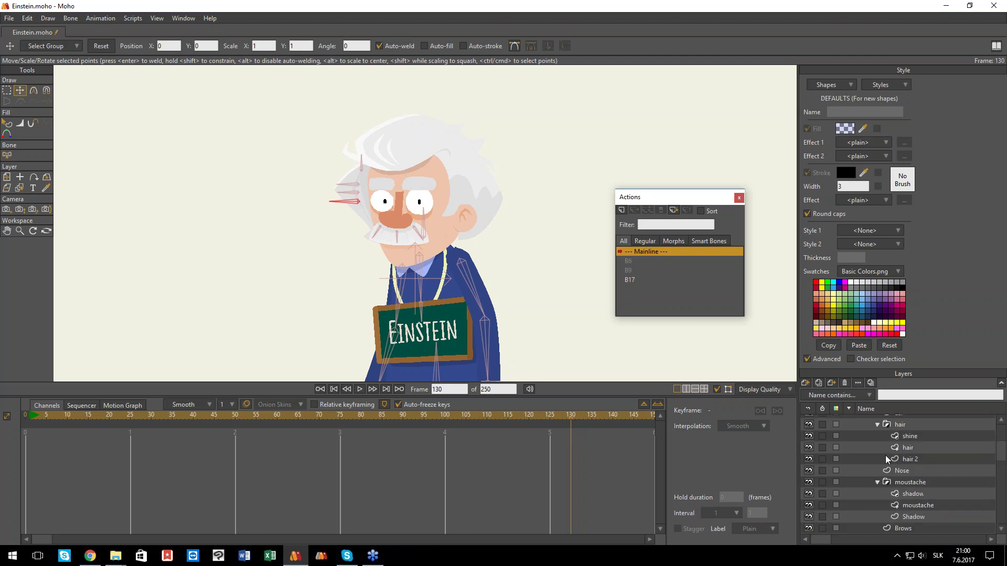
pyautogui.click(887, 436)
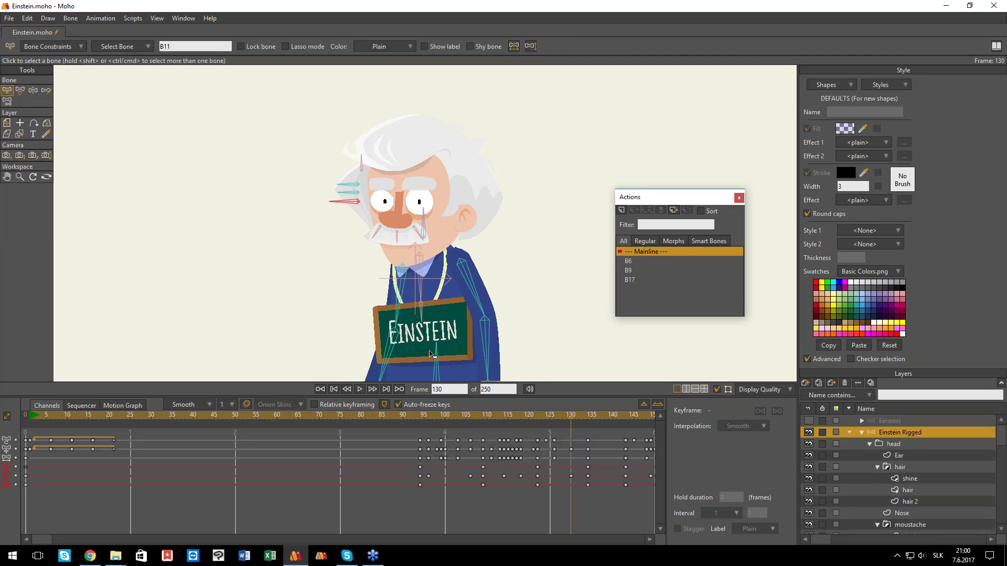
pyautogui.press('t')
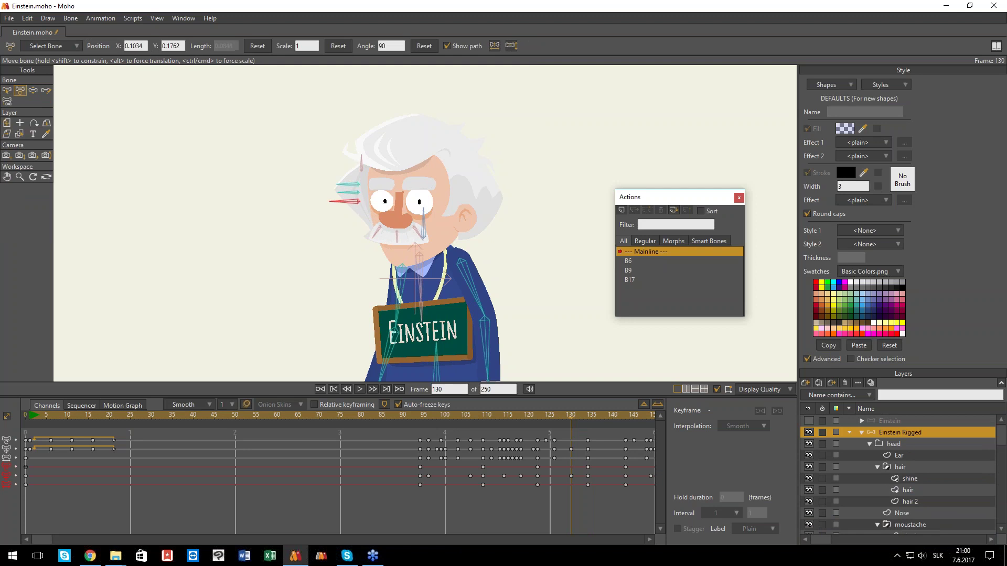
pyautogui.moveTo(358, 203); pyautogui.dragTo(363, 211)
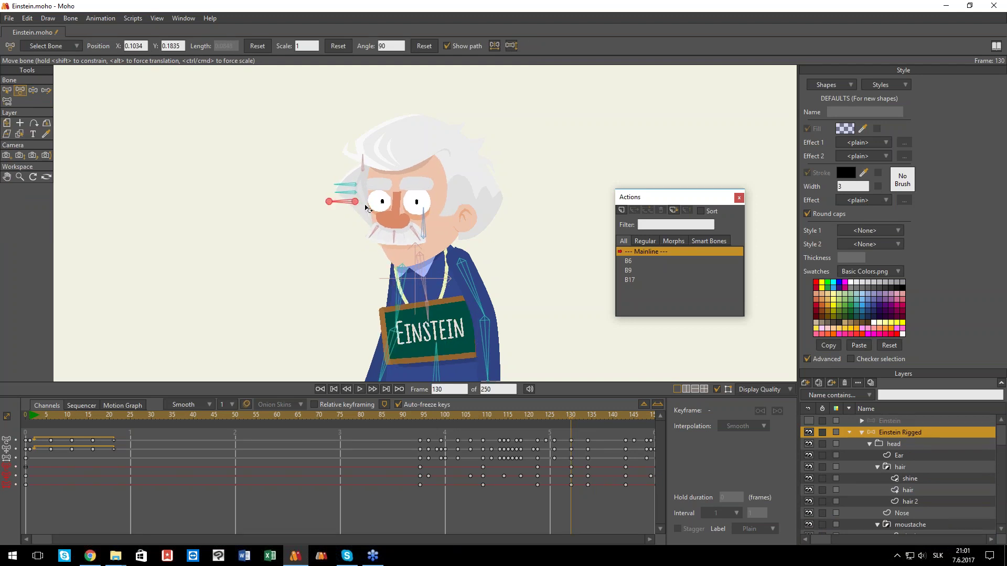
# - Inspect the bone constraints of B14 to see how its position is controlled by another bone
pyautogui.click(366, 170)
pyautogui.press('b')
pyautogui.click(57, 50)
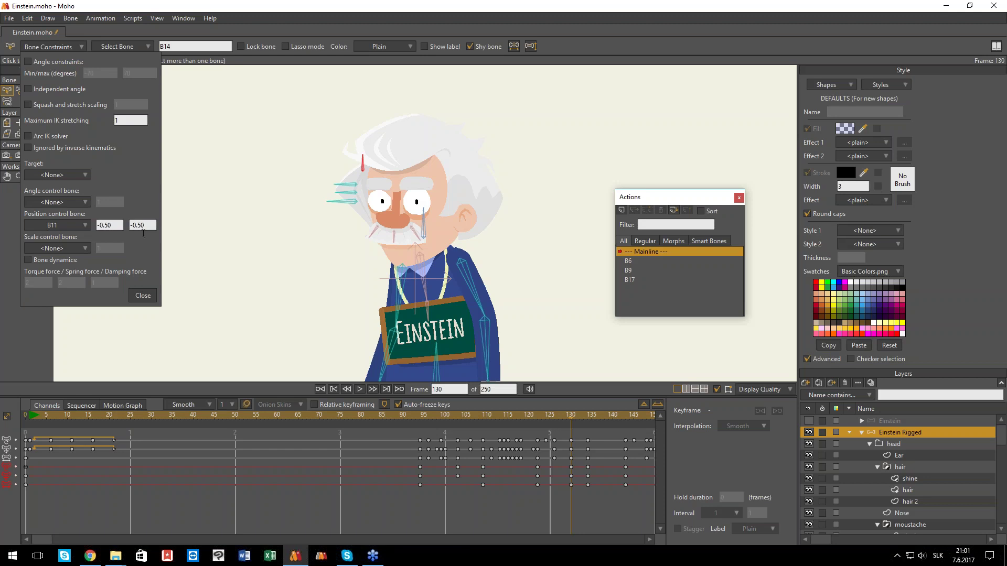
pyautogui.click(149, 297)
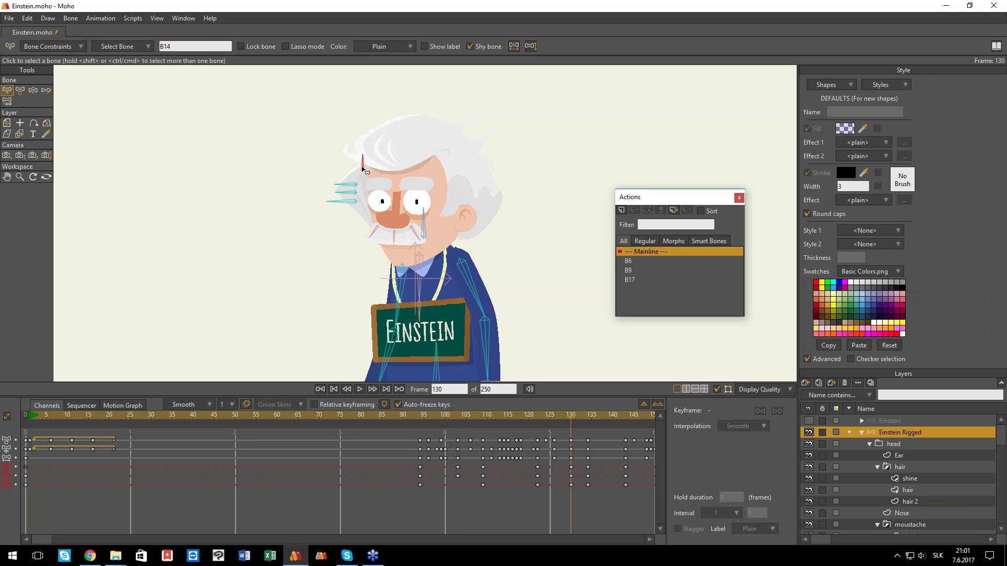
pyautogui.click(75, 47)
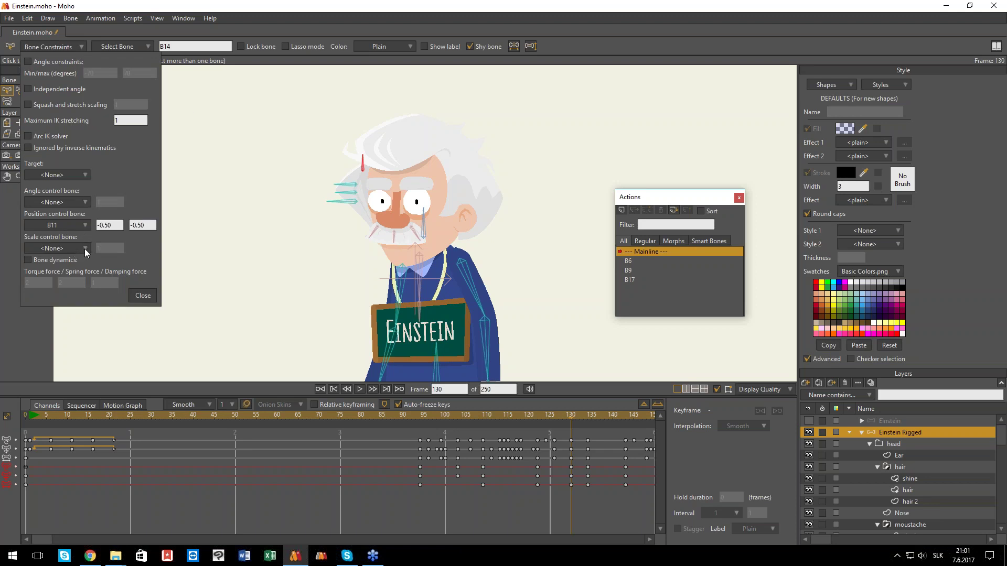
pyautogui.click(145, 296)
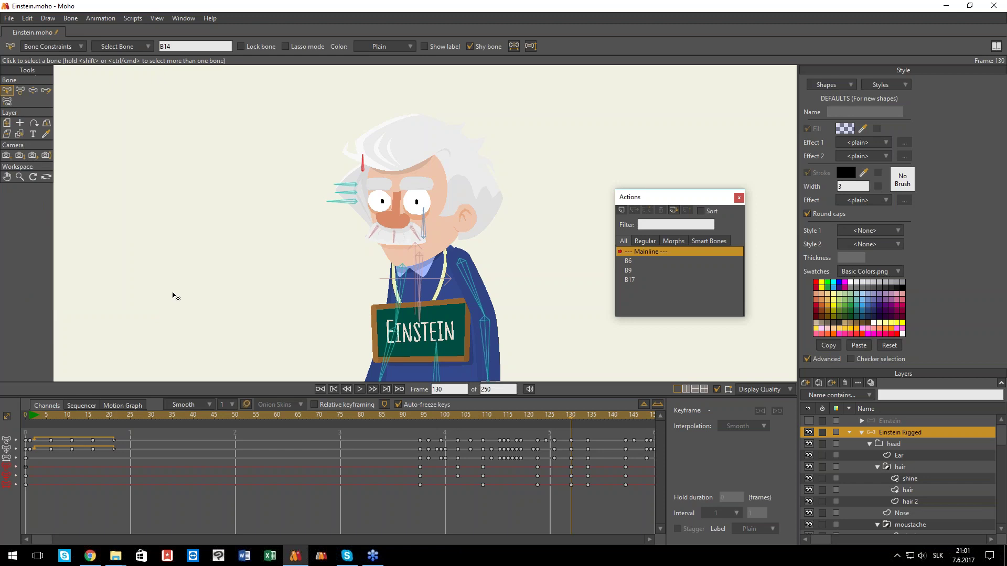
# - Scrub through the rigged Einstein's full-body animation up to frame 125, and return to frame 0
pyautogui.scroll(-1, 173, 295)
pyautogui.scroll(-3, 175, 294)
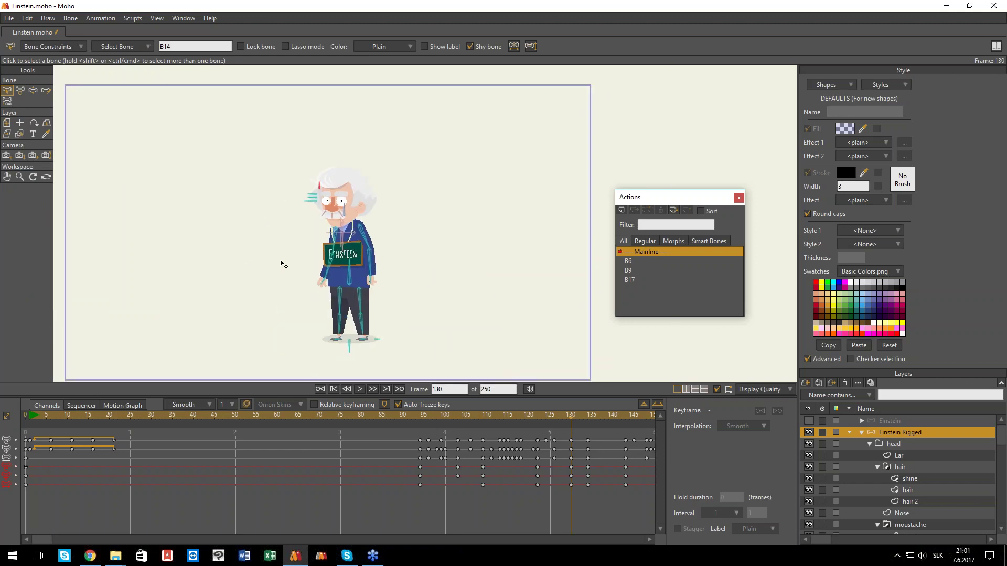
pyautogui.scroll(3, 342, 259)
pyautogui.scroll(-2, 355, 254)
pyautogui.moveTo(351, 262)
pyautogui.mouseDown()
pyautogui.moveTo(355, 254)
pyautogui.moveTo(340, 252)
pyautogui.mouseUp()
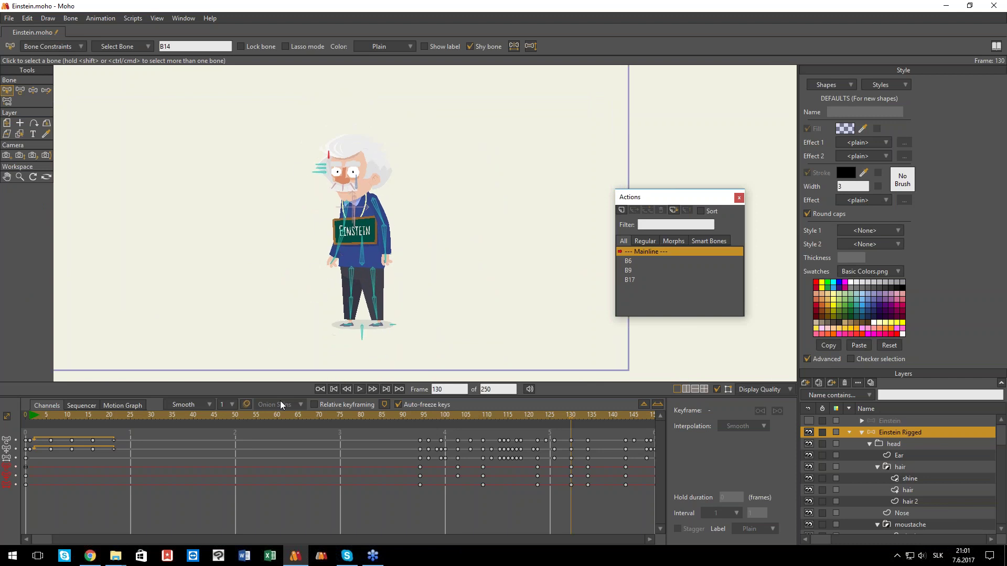
pyautogui.moveTo(229, 414); pyautogui.dragTo(553, 439)
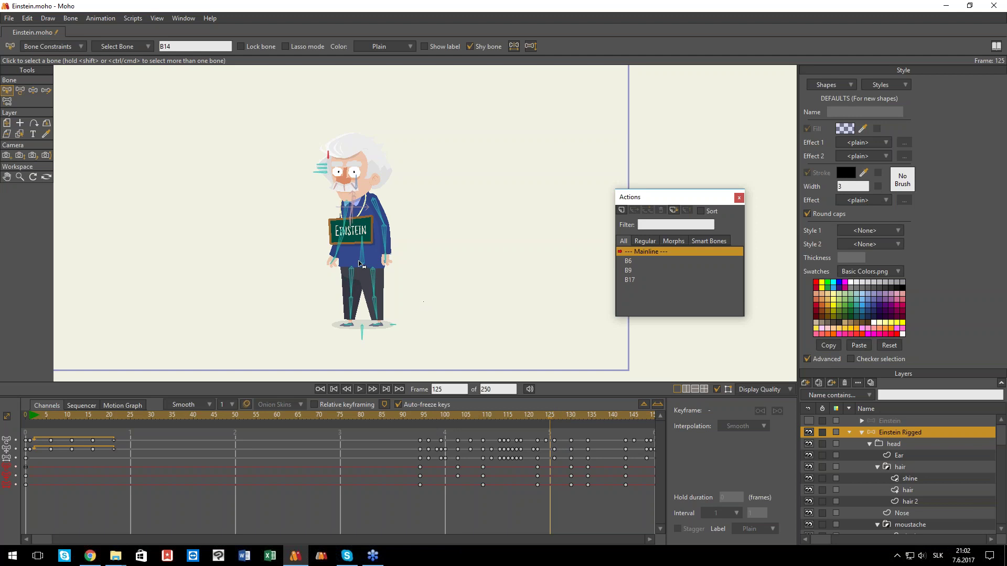
pyautogui.moveTo(370, 271); pyautogui.dragTo(401, 283)
pyautogui.scroll(2, 401, 282)
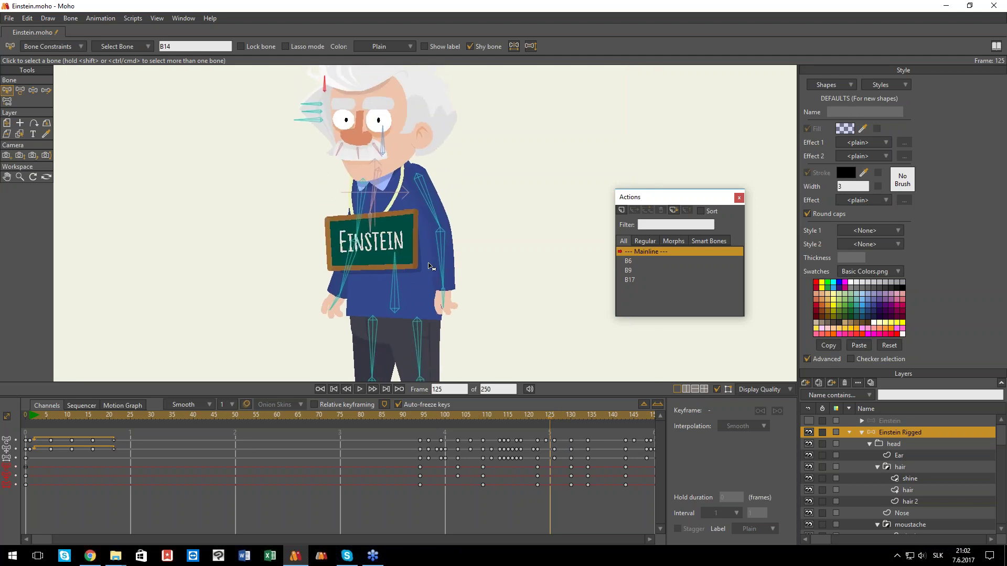
pyautogui.moveTo(453, 417); pyautogui.dragTo(6, 424)
pyautogui.moveTo(358, 302); pyautogui.dragTo(357, 271)
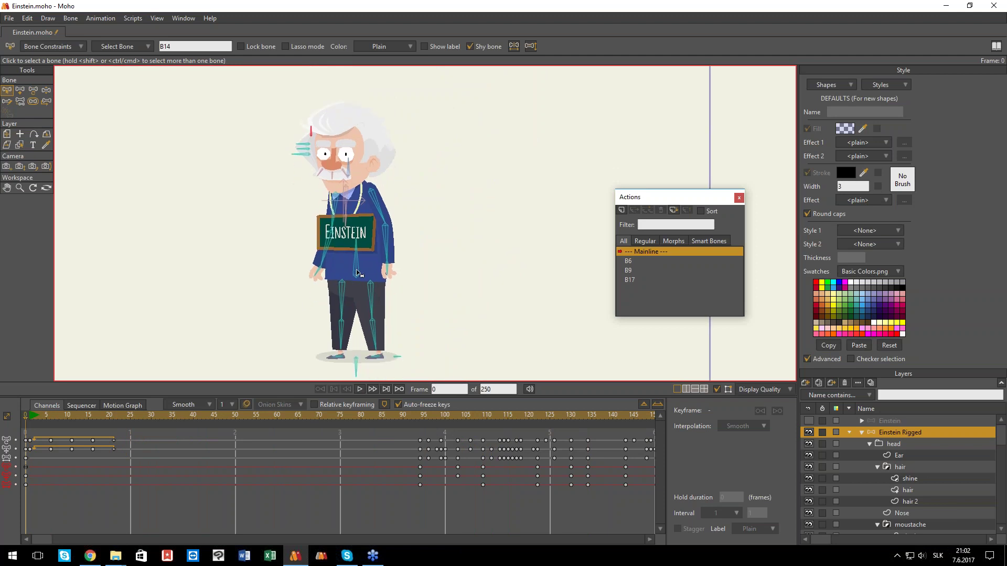
# - Close the Einstein document without saving, and browse to the folder 04 Physics, Particles, Motion Blur, Compositions & Render
pyautogui.click(6, 33)
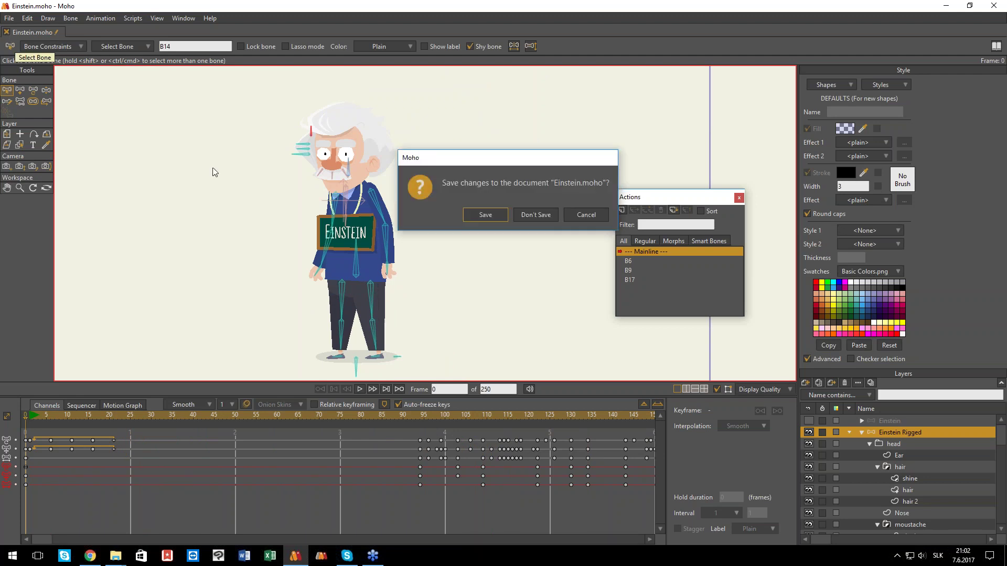
pyautogui.click(538, 214)
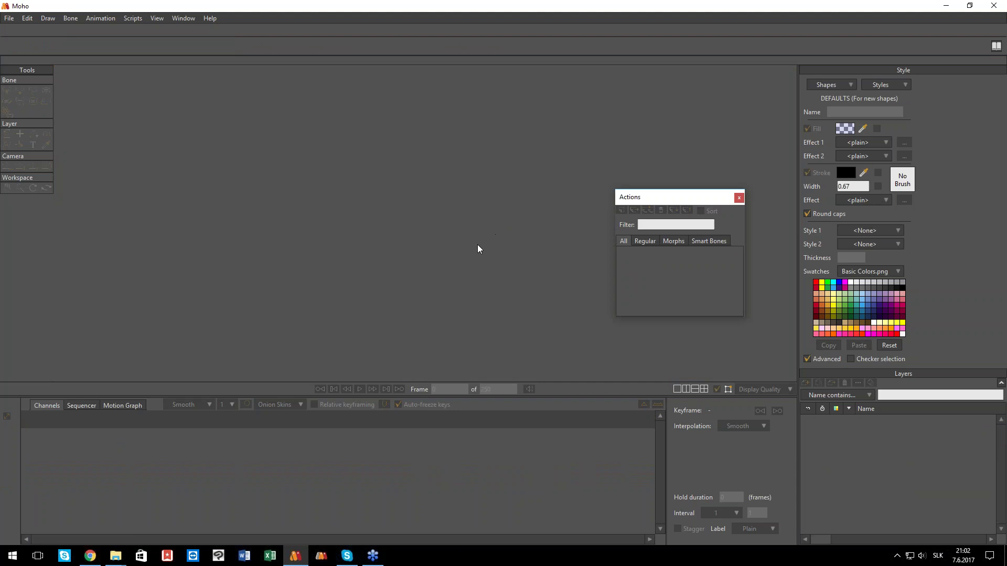
pyautogui.moveTo(115, 556)
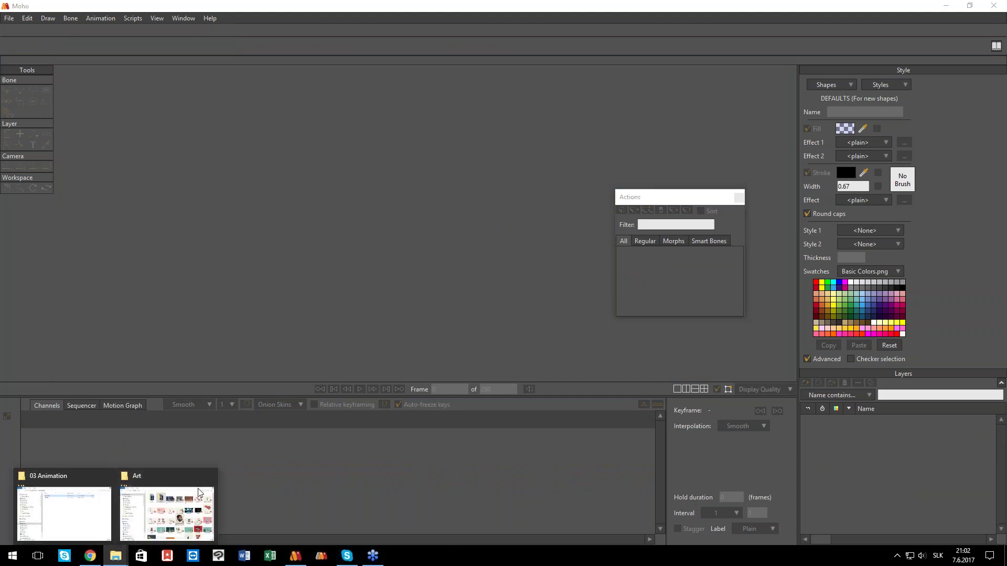
pyautogui.click(94, 504)
pyautogui.moveTo(610, 271); pyautogui.dragTo(527, 256)
pyautogui.click(423, 279)
pyautogui.click(531, 348)
pyautogui.doubleClick(531, 347)
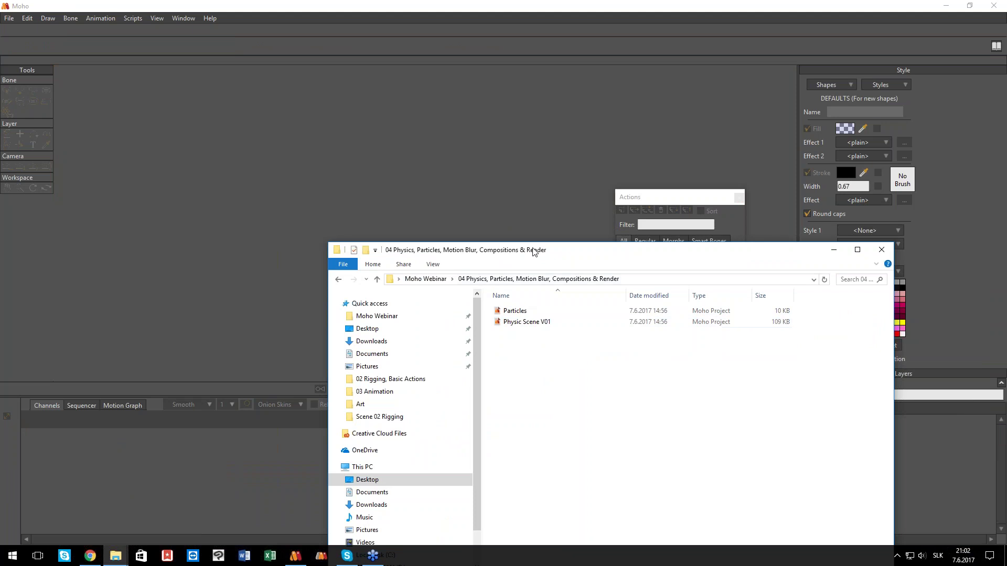
# - Open the Physic Scene V01 project in Moho, declining to locate the missing BG.jpg file
pyautogui.moveTo(533, 251); pyautogui.dragTo(444, 228)
pyautogui.click(446, 304)
pyautogui.moveTo(447, 306); pyautogui.dragTo(480, 199)
pyautogui.click(501, 132)
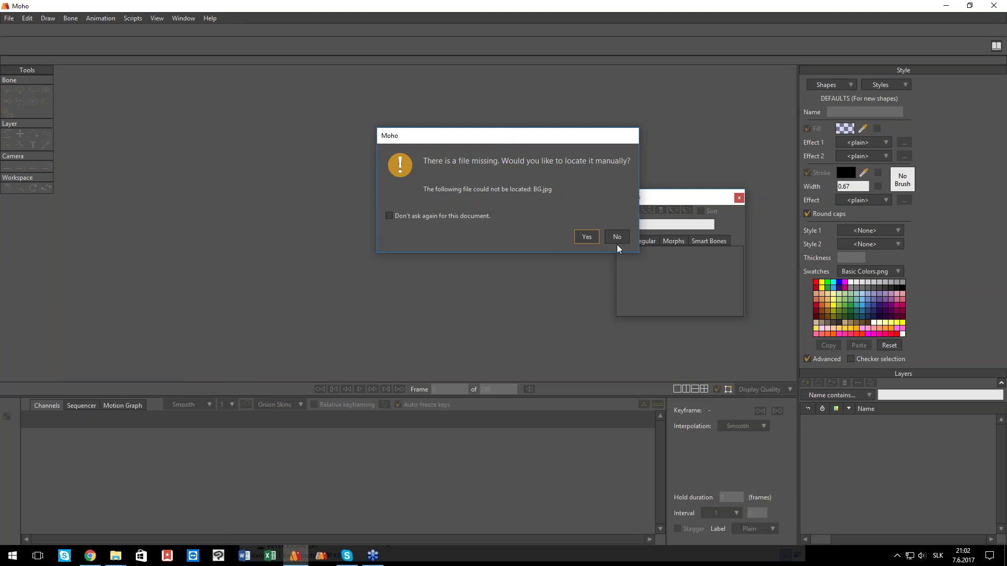
pyautogui.click(614, 239)
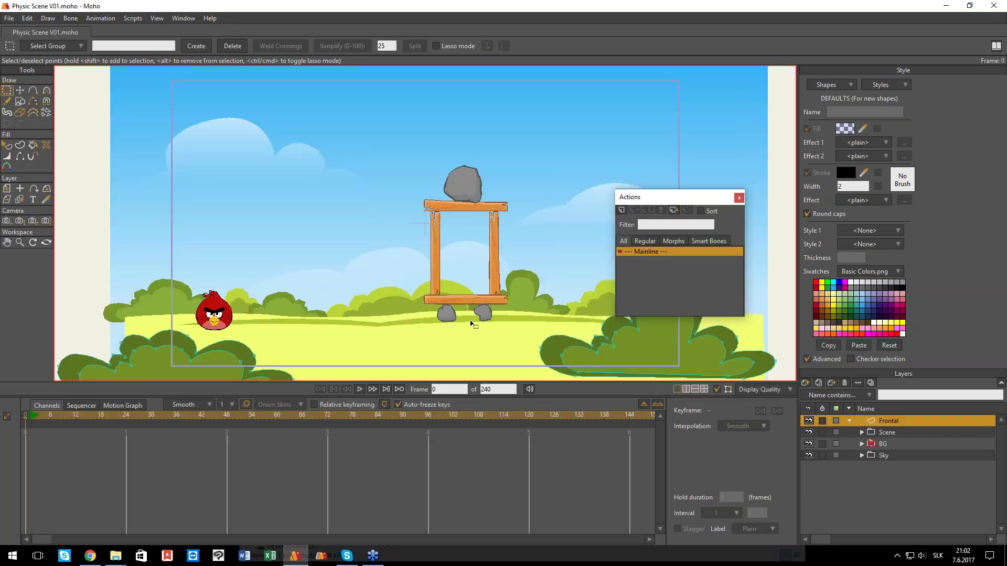
# - Move the Actions window off the scene and delete the missing BG.jpg layer from the BG group
pyautogui.moveTo(723, 191); pyautogui.dragTo(793, 193)
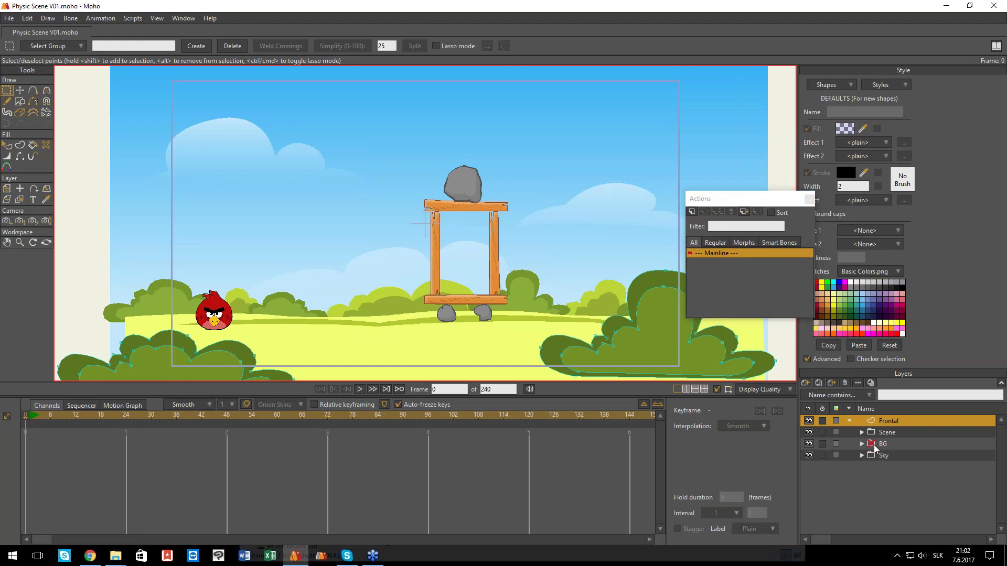
pyautogui.click(854, 445)
pyautogui.click(859, 444)
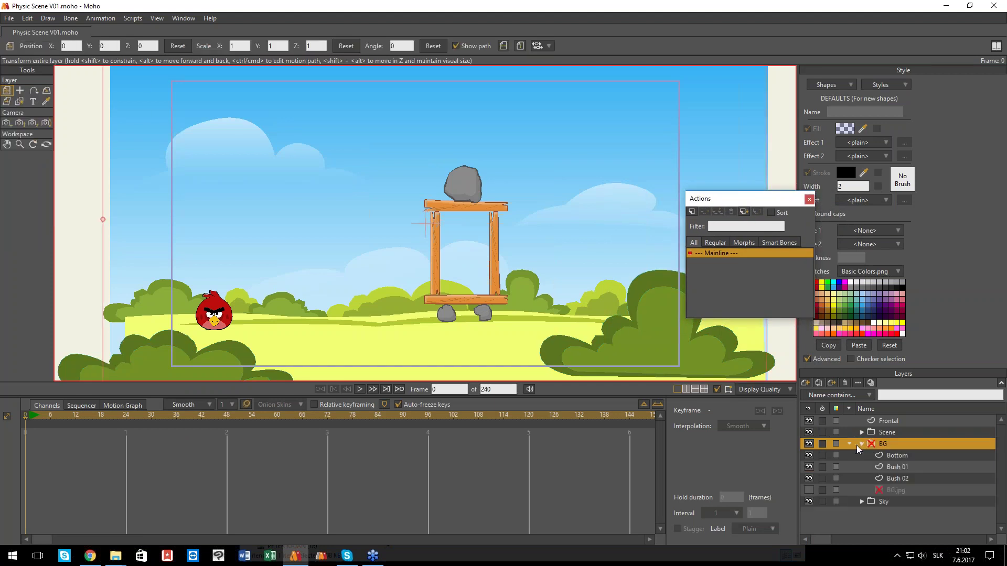
pyautogui.click(891, 491)
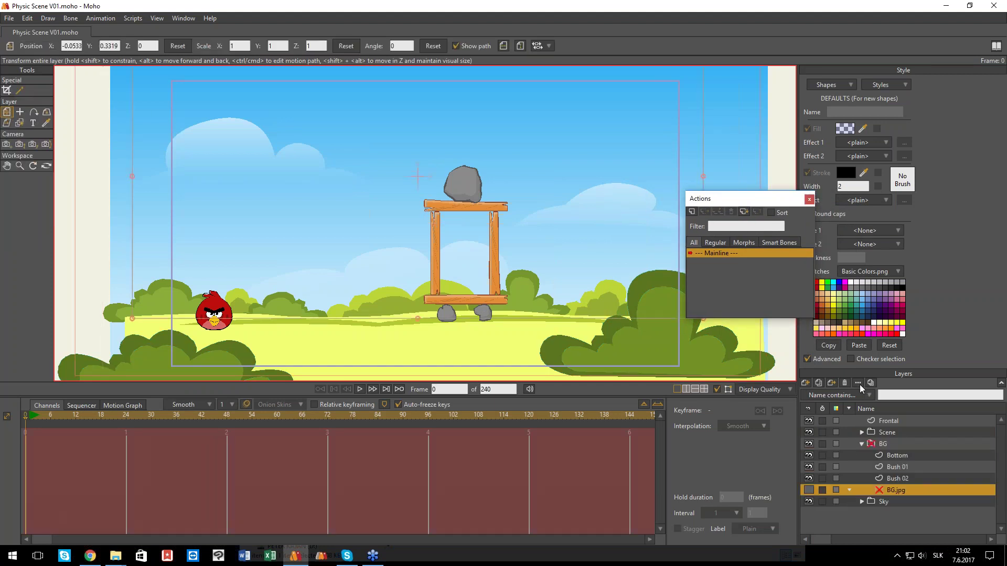
pyautogui.click(846, 383)
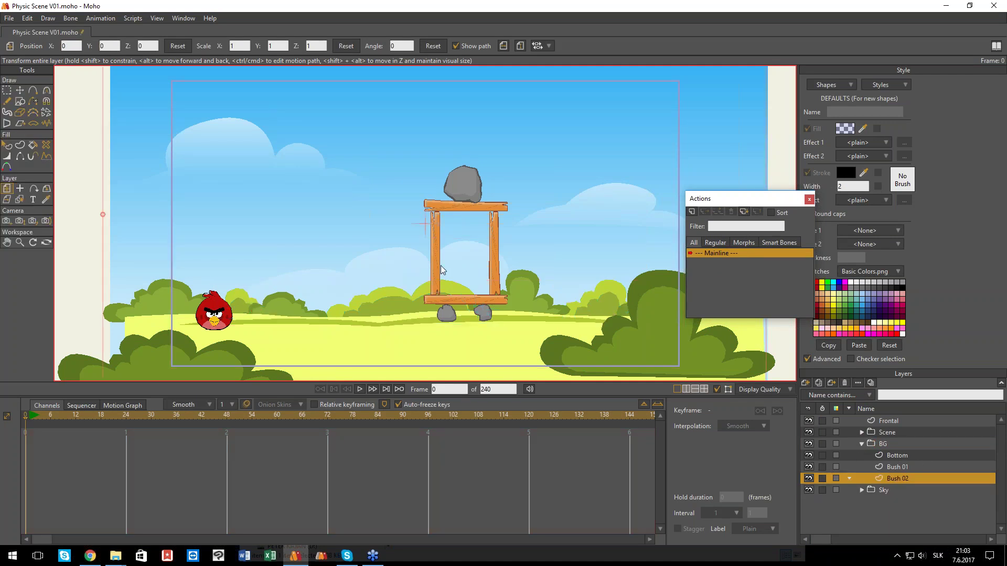
# - Play the physics scene twice, the second time closer, to examine the bird's collision with the wooden structure, returning to frame 0
pyautogui.moveTo(444, 266); pyautogui.dragTo(413, 251)
pyautogui.scroll(-1, 470, 262)
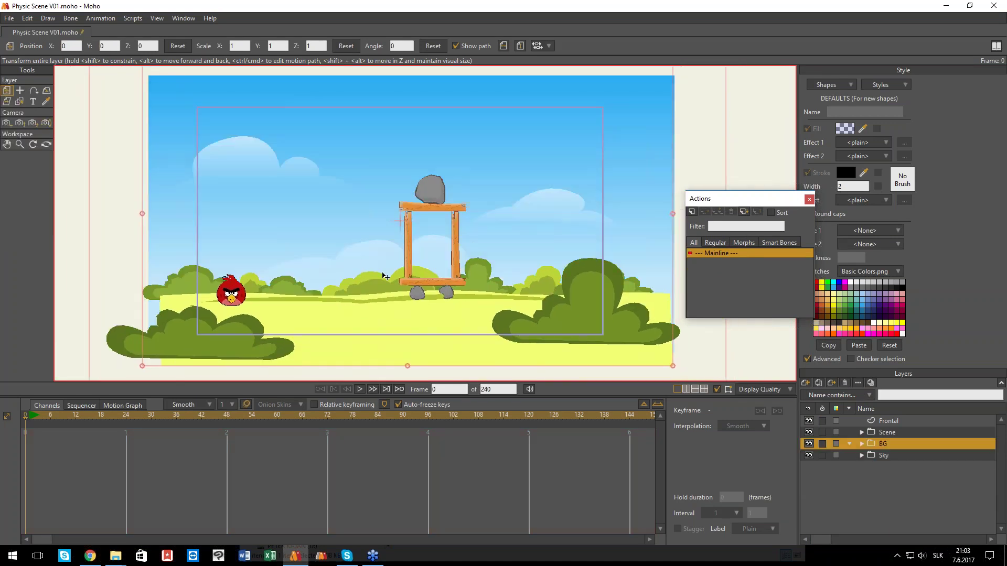
pyautogui.click(360, 389)
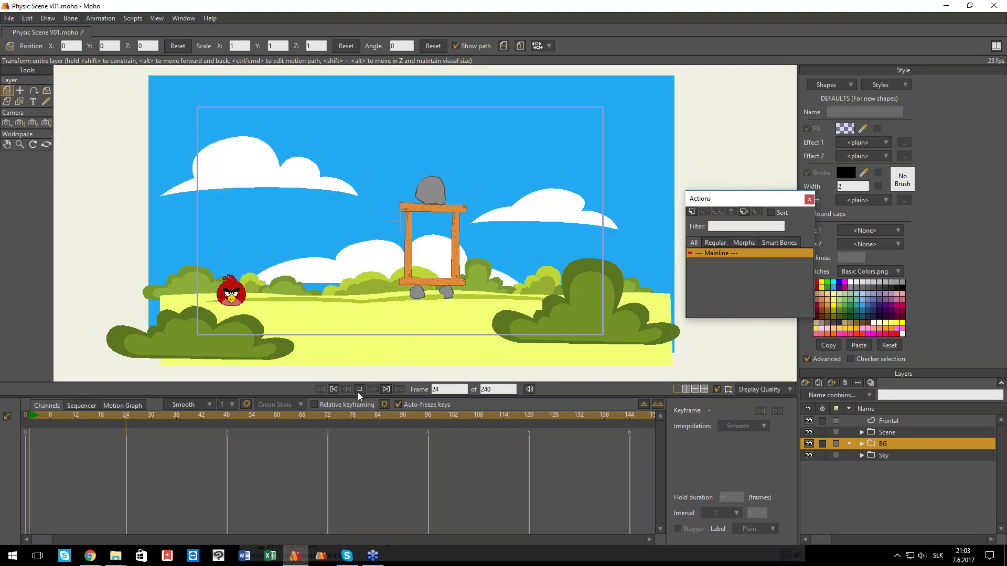
pyautogui.click(359, 390)
pyautogui.moveTo(85, 420); pyautogui.dragTo(1, 420)
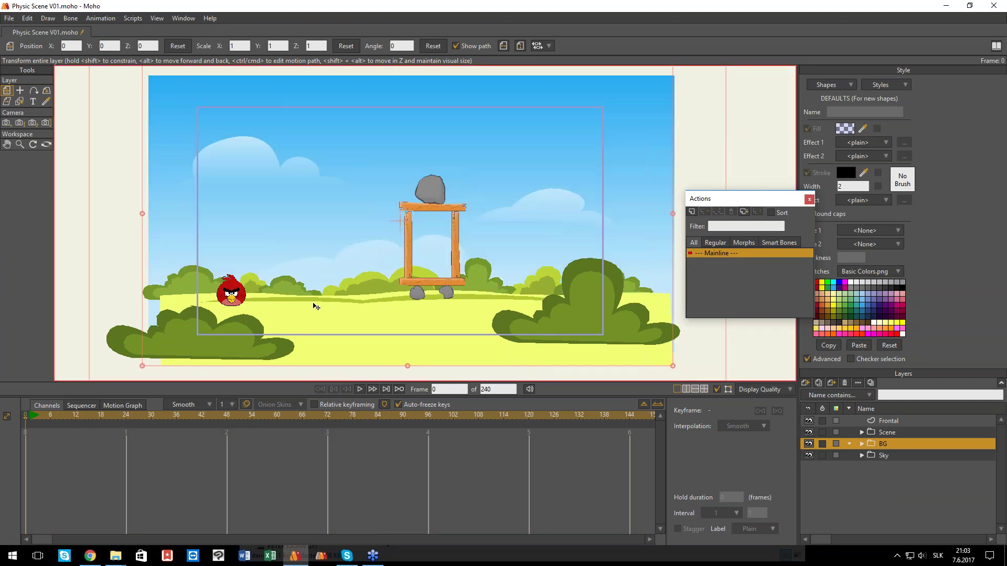
pyautogui.scroll(4, 314, 303)
pyautogui.press('space')
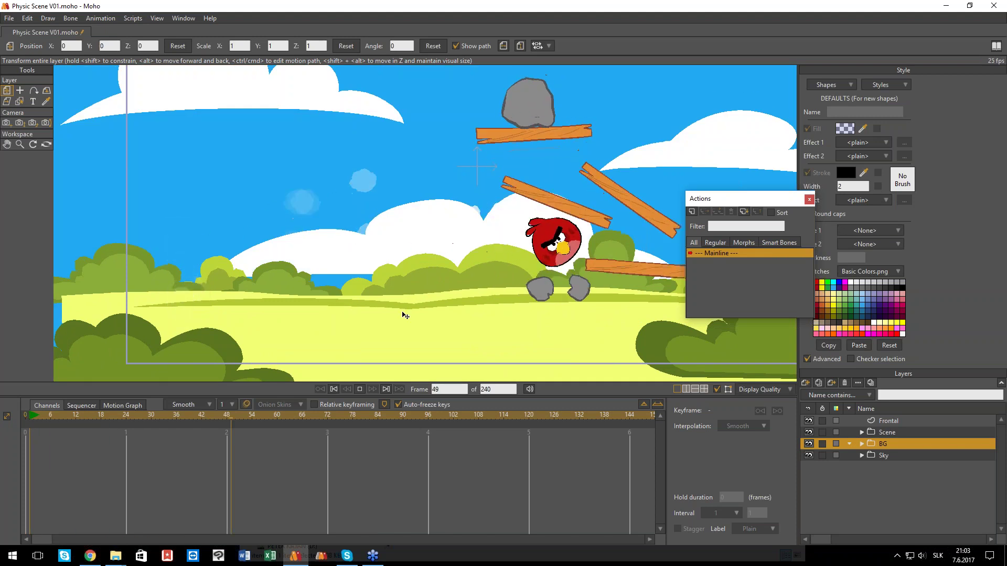
pyautogui.press('space')
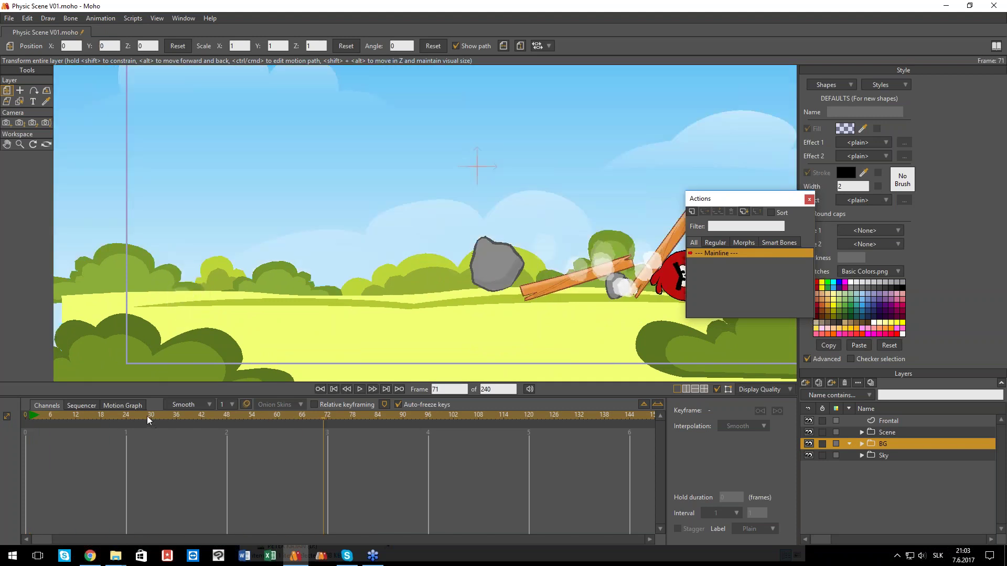
pyautogui.moveTo(147, 417); pyautogui.dragTo(17, 432)
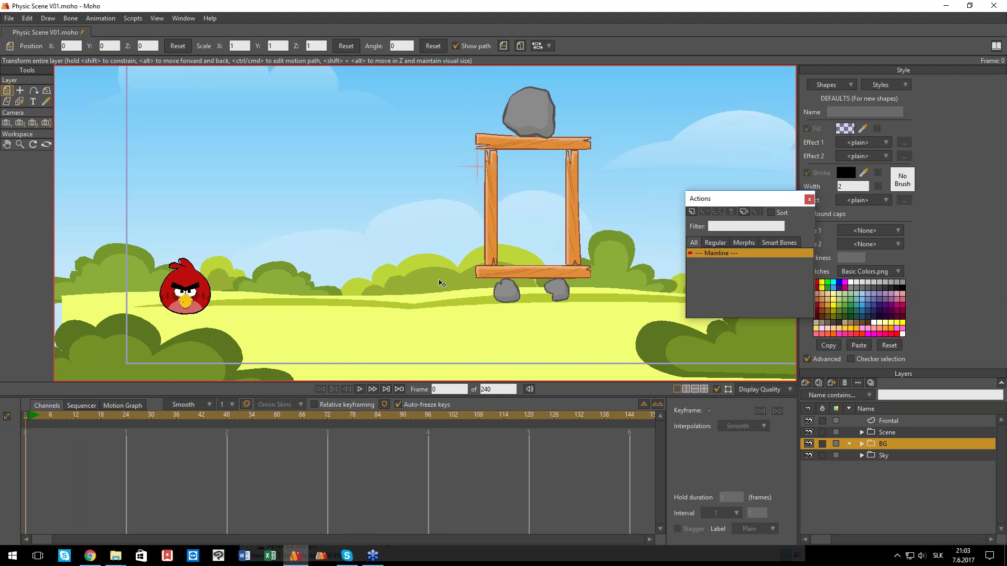
pyautogui.scroll(-1, 439, 283)
pyautogui.moveTo(423, 299); pyautogui.dragTo(396, 310)
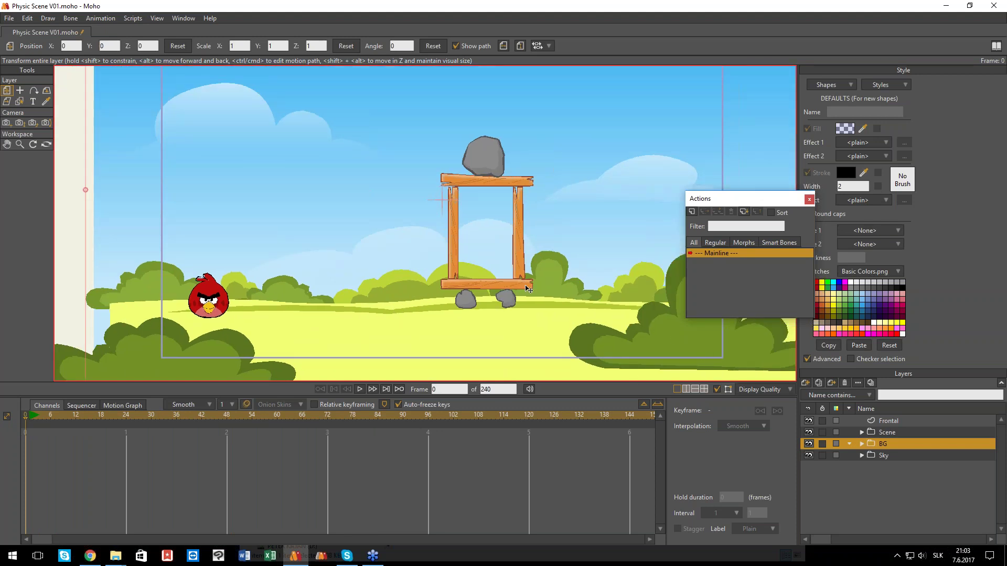
# - Create a new blank document with its whole frame in view
pyautogui.click(9, 18)
pyautogui.click(21, 29)
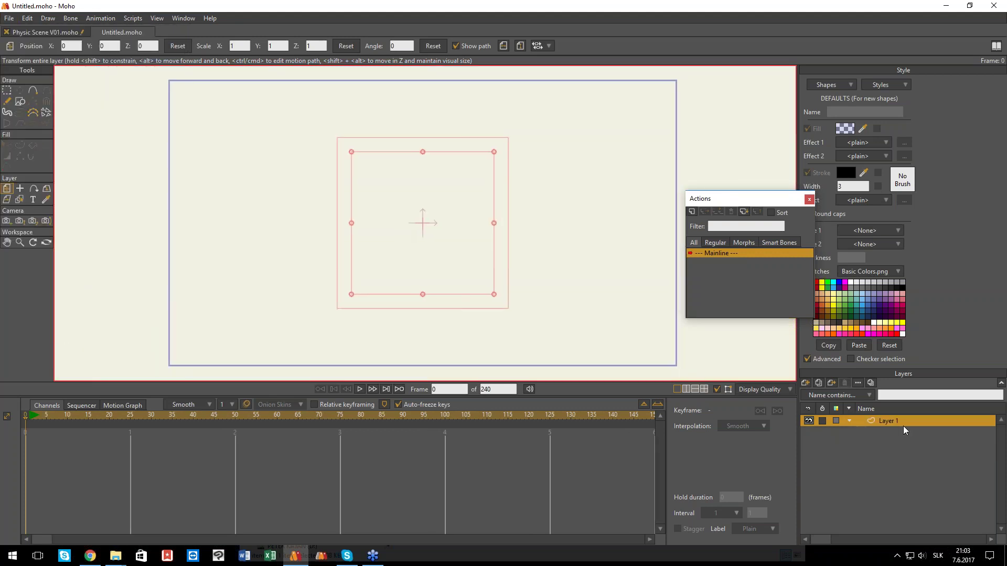
pyautogui.moveTo(395, 247); pyautogui.dragTo(384, 242)
pyautogui.scroll(-1, 350, 242)
pyautogui.click(805, 383)
pyautogui.click(971, 476)
# - Draw a wide rectangle on Layer 1 and move the layer down to about X -0.055, Y -0.515
pyautogui.click(19, 101)
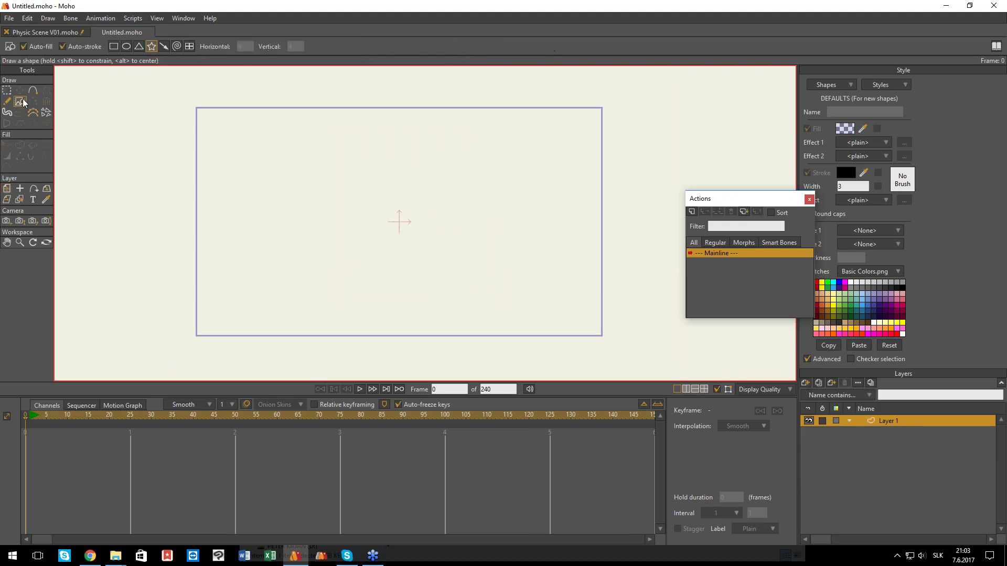
pyautogui.moveTo(335, 202); pyautogui.dragTo(478, 239)
pyautogui.press('m')
pyautogui.moveTo(416, 220)
pyautogui.mouseDown()
pyautogui.moveTo(416, 296)
pyautogui.moveTo(409, 283)
pyautogui.mouseUp()
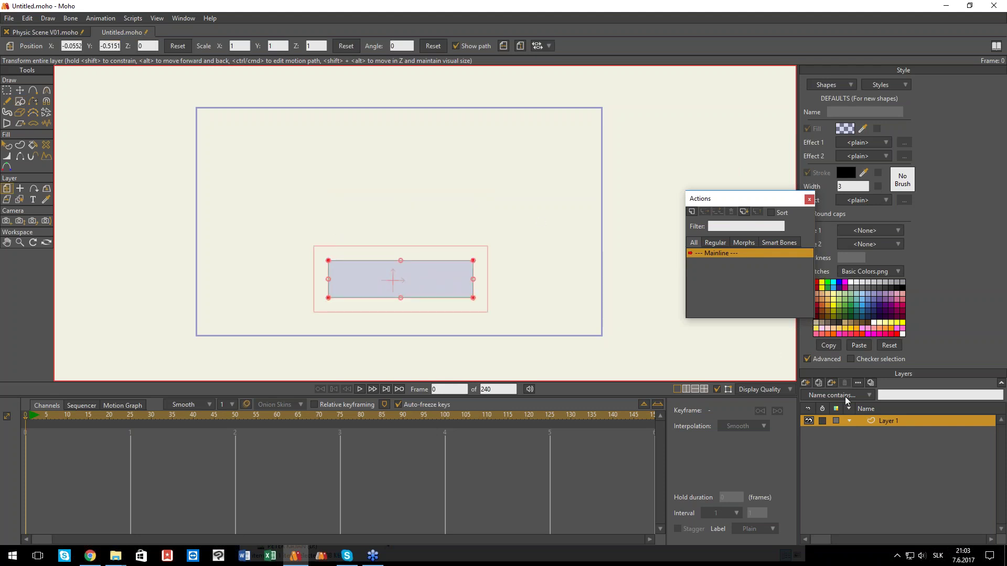
# - Duplicate the rectangle layer, rotate the copy to -90 degrees and stand it just above the original at about X -0.336, Y 0.382
pyautogui.click(820, 383)
pyautogui.moveTo(445, 297); pyautogui.dragTo(429, 214)
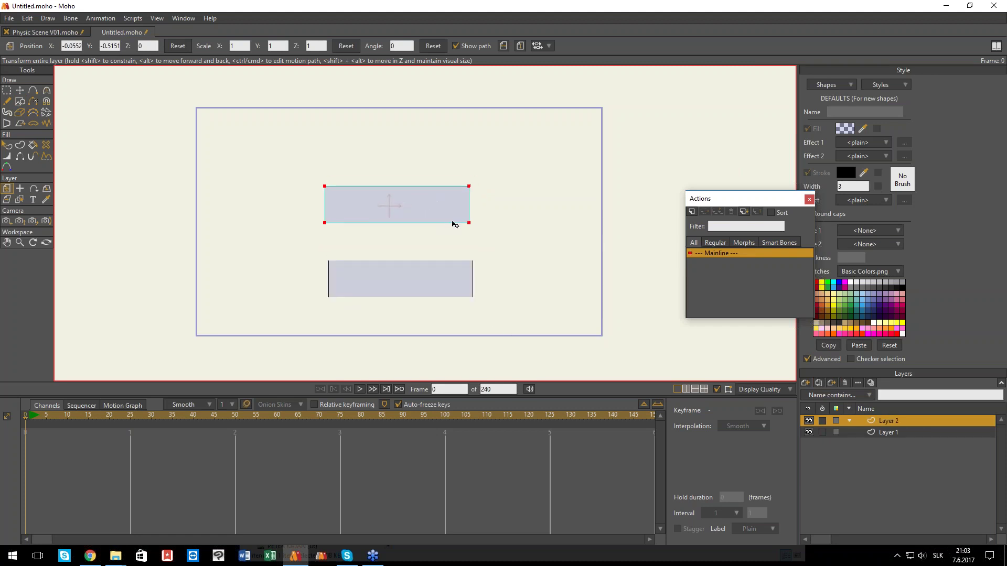
pyautogui.moveTo(449, 180); pyautogui.dragTo(368, 207)
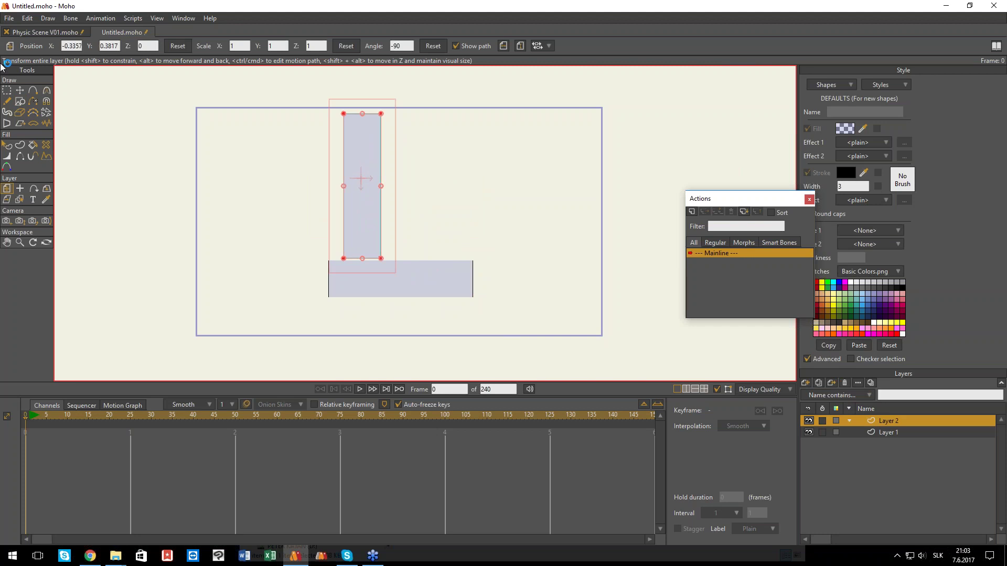
# - Add a new vector layer and draw a circle on it, placed beside the upright bar above the horizontal rectangle
pyautogui.click(807, 382)
pyautogui.click(863, 412)
pyautogui.click(20, 102)
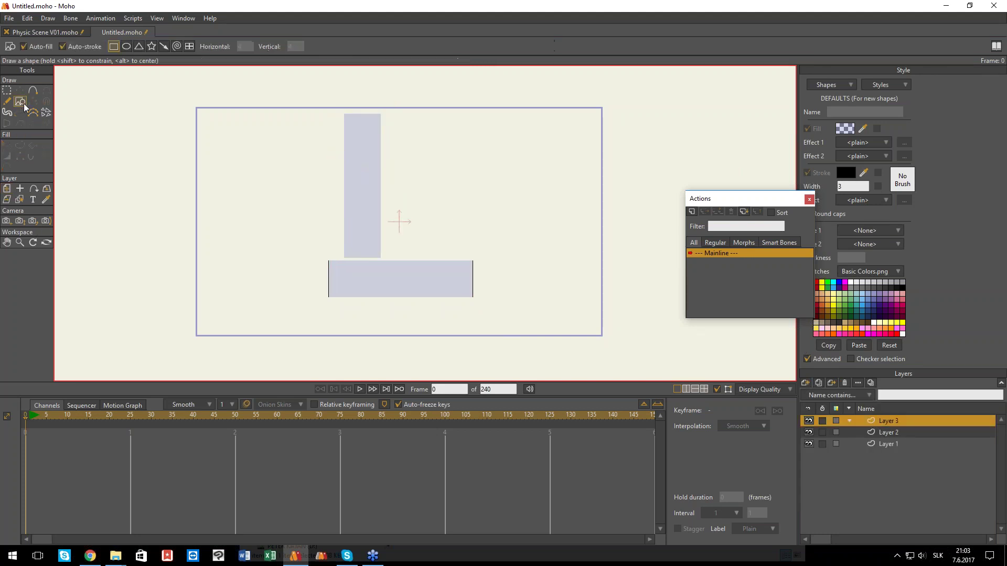
pyautogui.click(127, 47)
pyautogui.moveTo(425, 178); pyautogui.dragTo(461, 220)
pyautogui.press('t')
pyautogui.moveTo(444, 187); pyautogui.dragTo(435, 203)
# - Select Layers 1 to 3 and place them together in a new group
pyautogui.keyDown('shift'); pyautogui.click(883, 444); pyautogui.keyUp('shift')
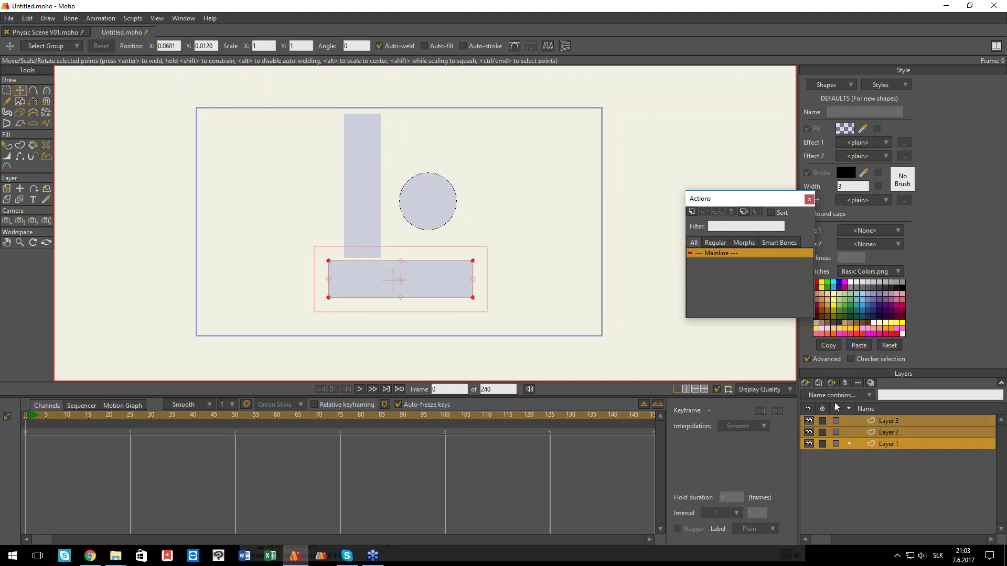
pyautogui.click(808, 384)
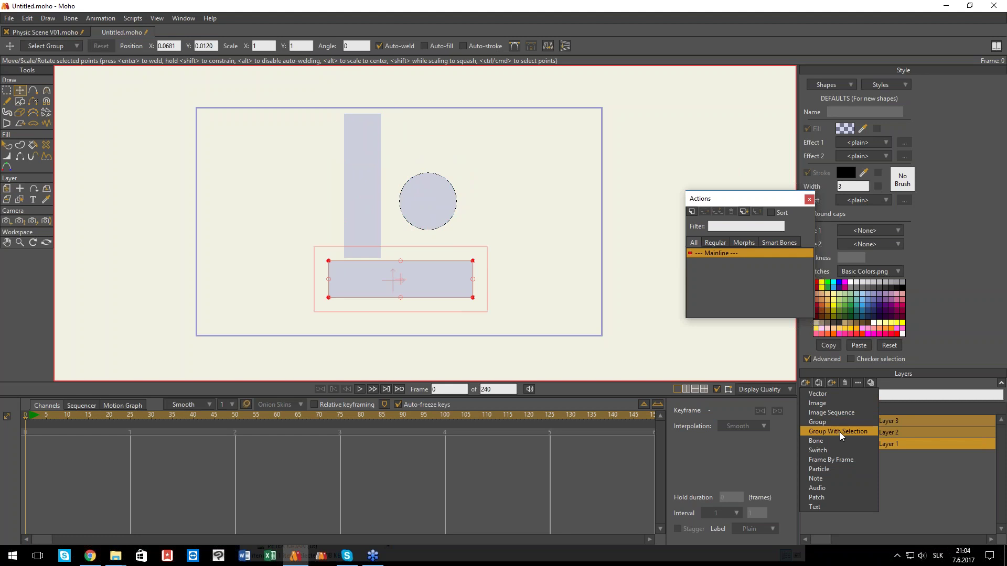
pyautogui.click(839, 432)
# - Enable physics in the new group's layer settings
pyautogui.doubleClick(868, 419)
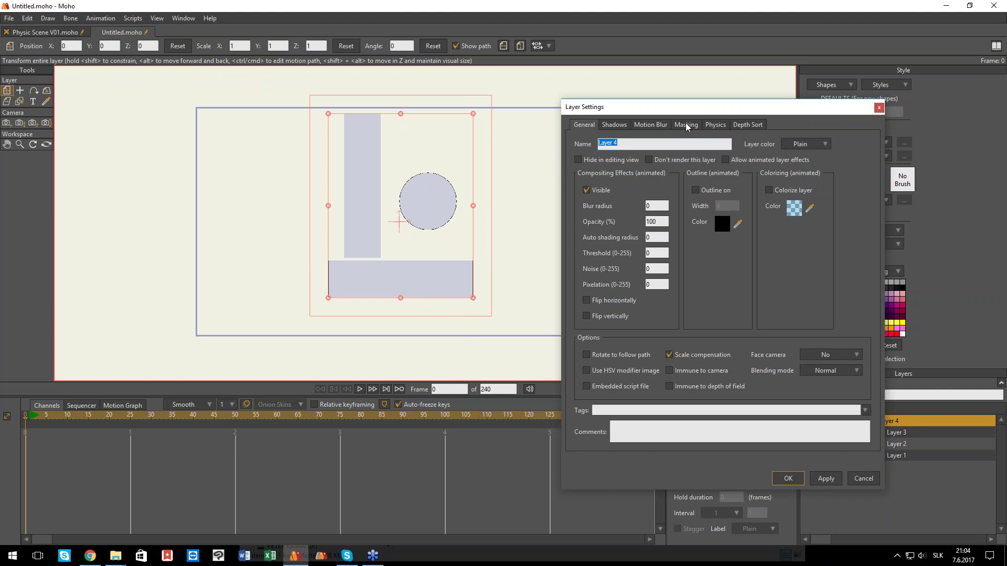
pyautogui.click(715, 125)
pyautogui.click(679, 158)
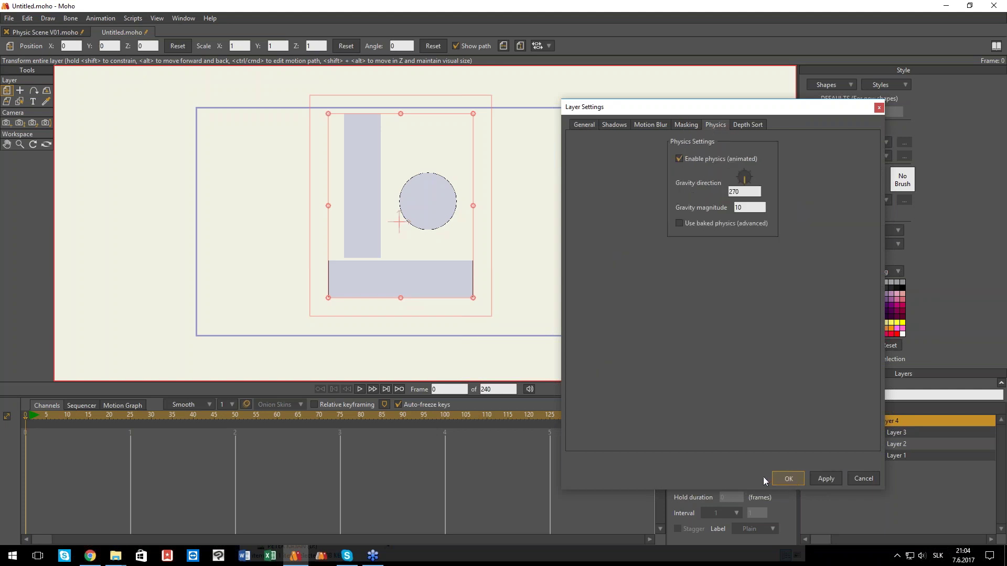
# - Confirm the group layer's physics settings, preview the simulation, and return to frame 0
pyautogui.click(788, 479)
pyautogui.press('space')
pyautogui.press('space')
pyautogui.moveTo(91, 418); pyautogui.dragTo(25, 418)
# - Review the group layer's gravity direction and magnitude in its physics settings
pyautogui.doubleClick(880, 423)
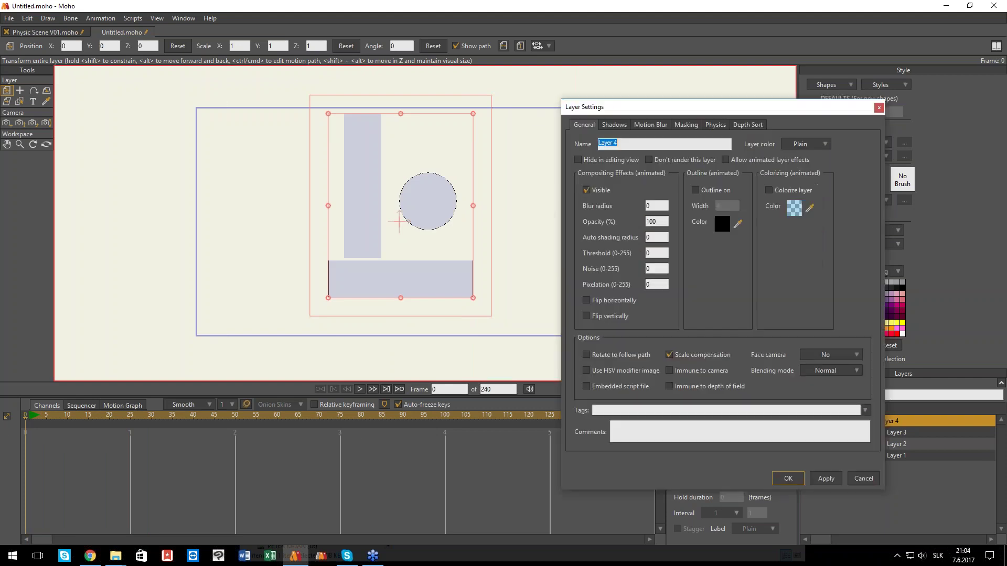
pyautogui.click(714, 125)
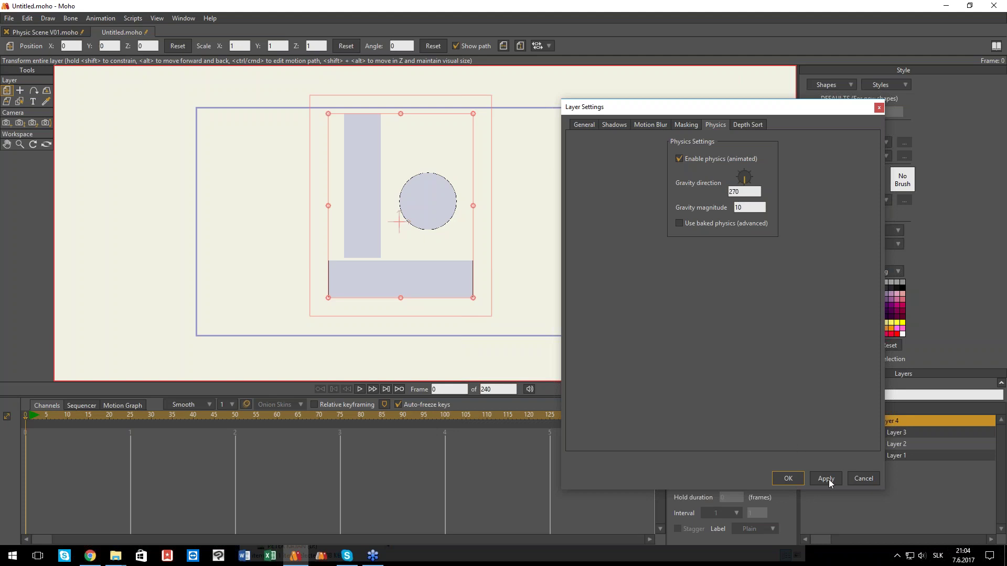
pyautogui.click(798, 481)
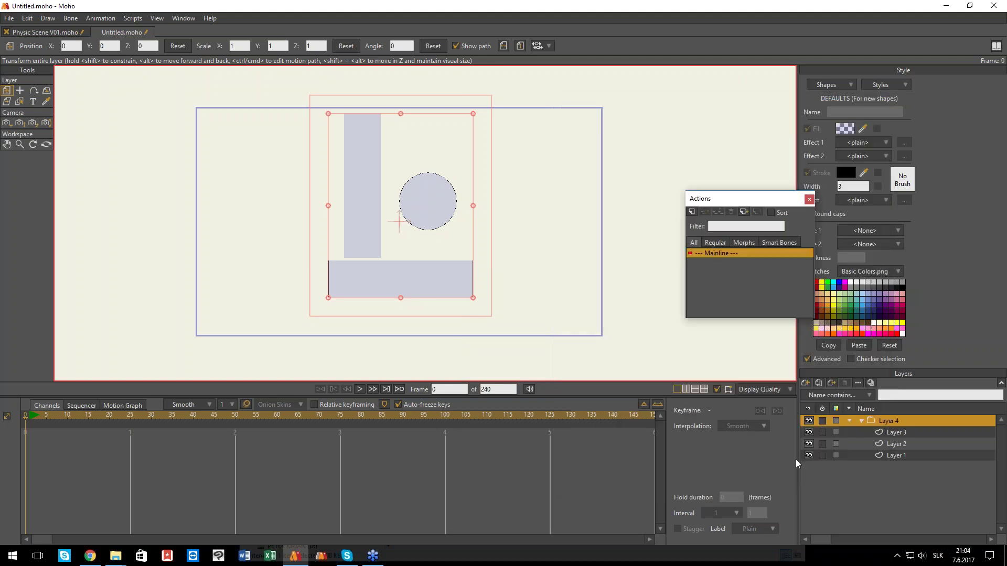
# - Add a new vector layer inside the group and place it below Layer 1
pyautogui.click(894, 456)
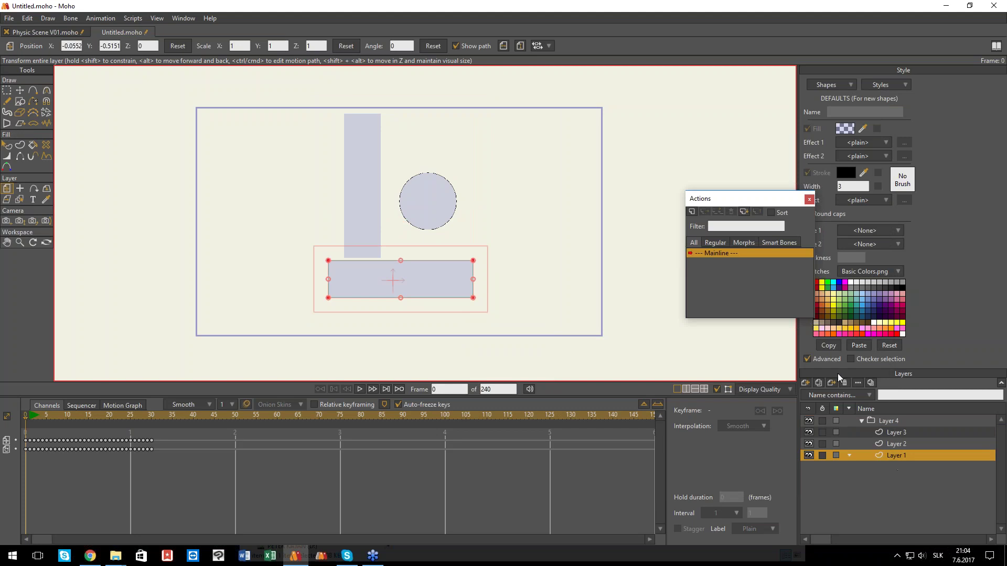
pyautogui.click(807, 384)
pyautogui.click(820, 394)
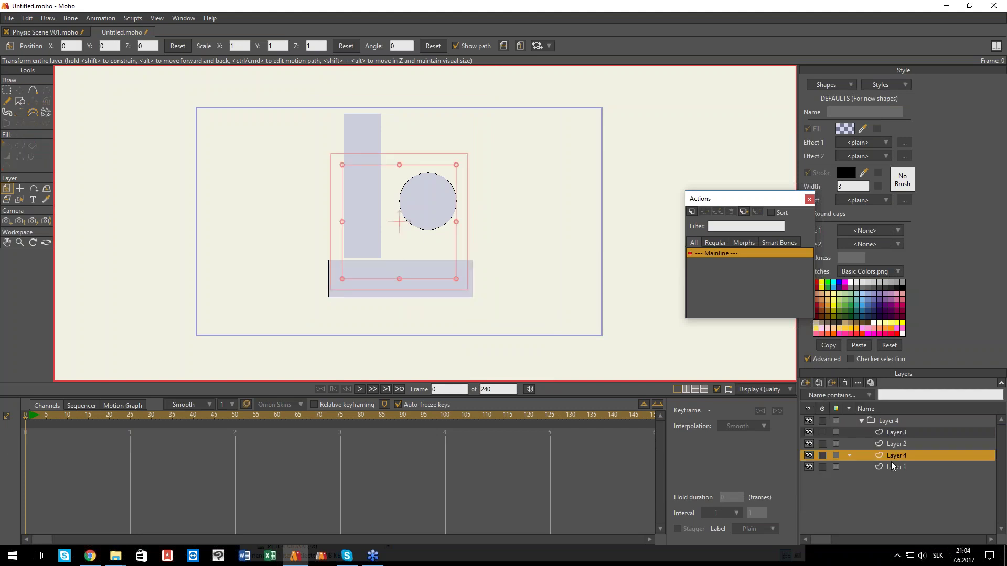
pyautogui.moveTo(883, 456); pyautogui.dragTo(890, 468)
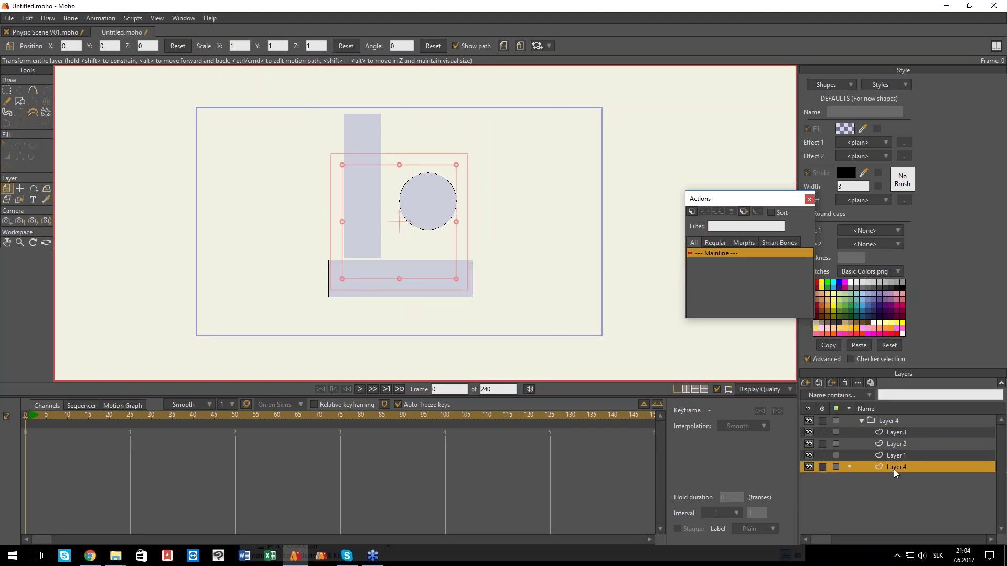
# - Draw a wide, thin rectangle beneath the other shapes as a floor extending past both sides of the frame
pyautogui.click(20, 101)
pyautogui.scroll(-2, 212, 247)
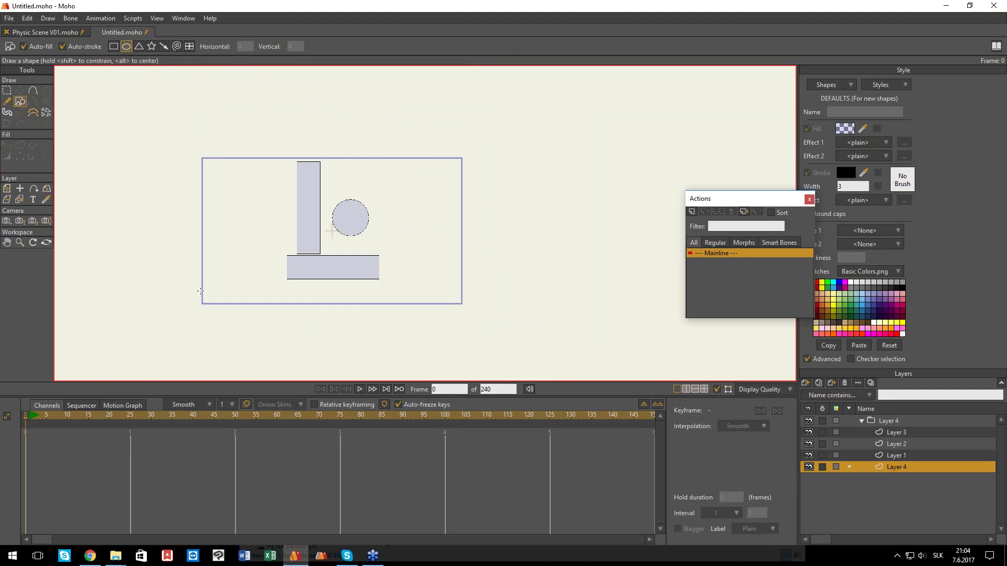
pyautogui.moveTo(180, 289); pyautogui.dragTo(500, 319)
pyautogui.hotkey('ctrl', 'z')
pyautogui.moveTo(183, 289); pyautogui.dragTo(491, 312)
# - Set the floor rectangle's fill to fully opaque red, FF0006
pyautogui.click(846, 130)
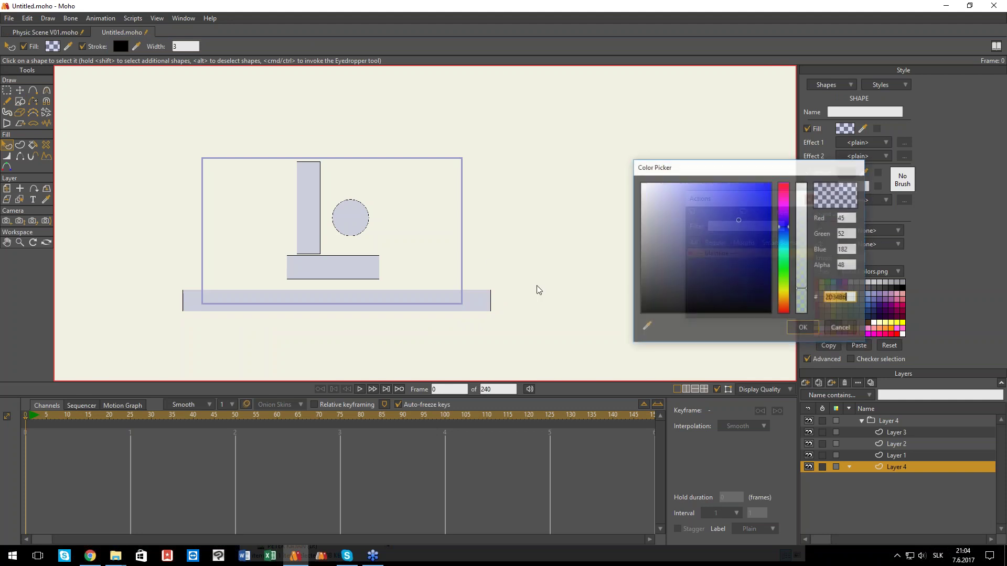
pyautogui.click(786, 227)
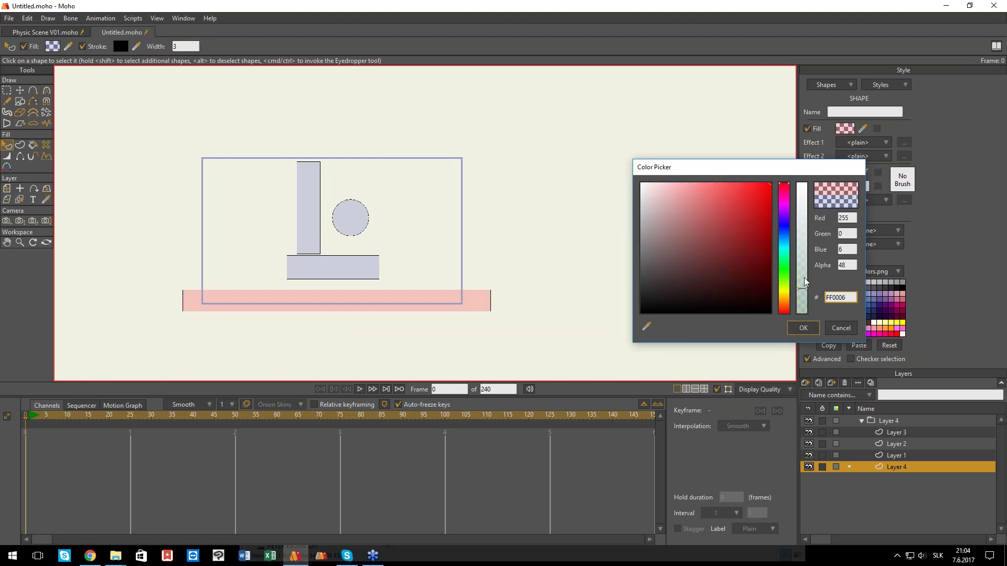
pyautogui.moveTo(802, 288); pyautogui.dragTo(804, 162)
pyautogui.click(804, 331)
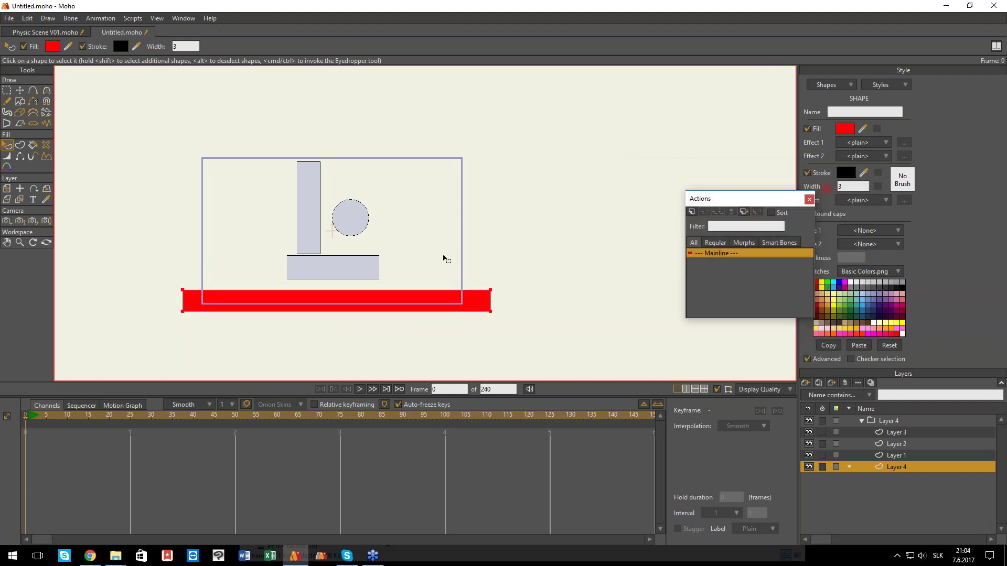
# - Make the floor layer a non-moving object in its physics settings
pyautogui.press('g')
pyautogui.scroll(3, 406, 263)
pyautogui.moveTo(391, 278); pyautogui.dragTo(430, 283)
pyautogui.doubleClick(889, 467)
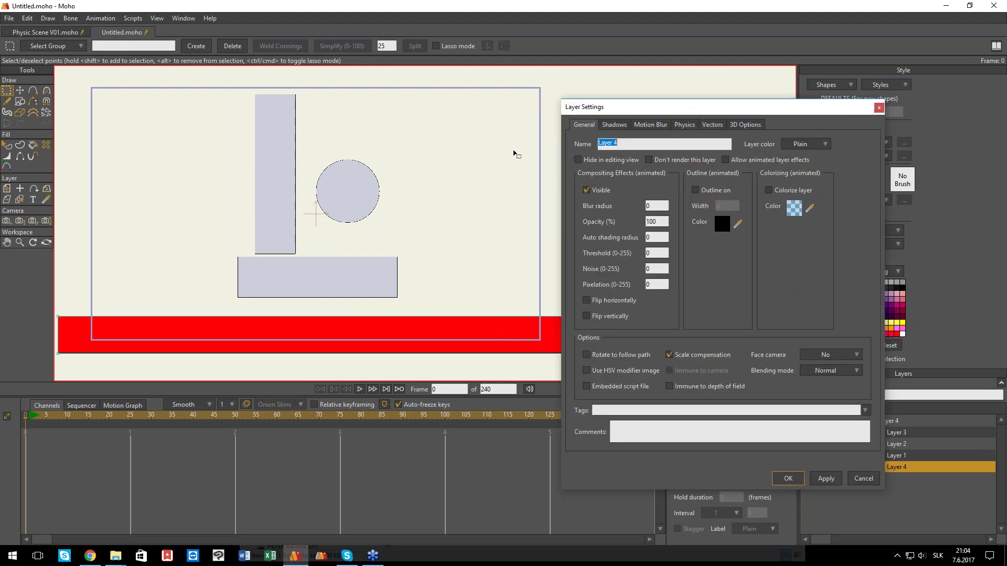
pyautogui.click(688, 126)
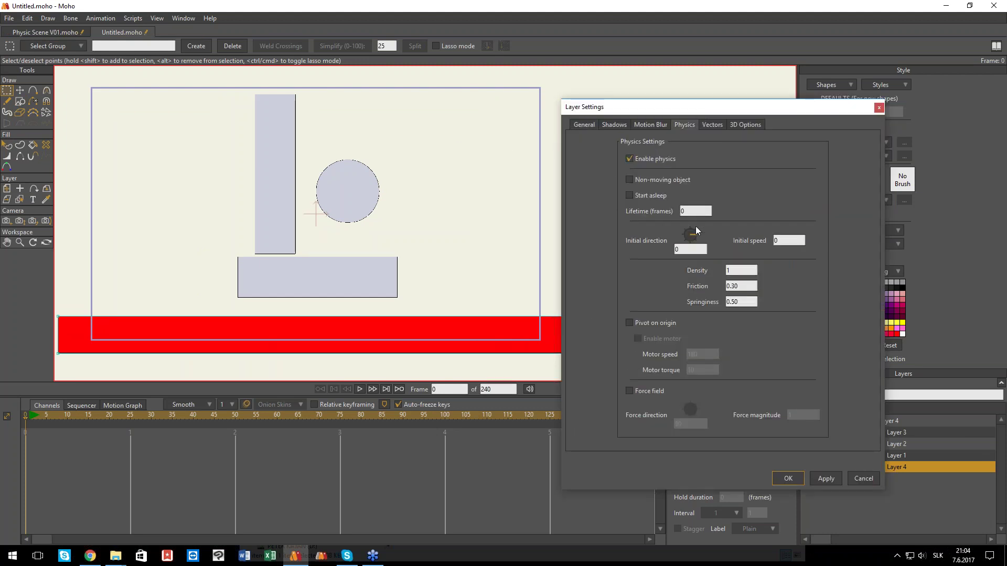
pyautogui.click(629, 181)
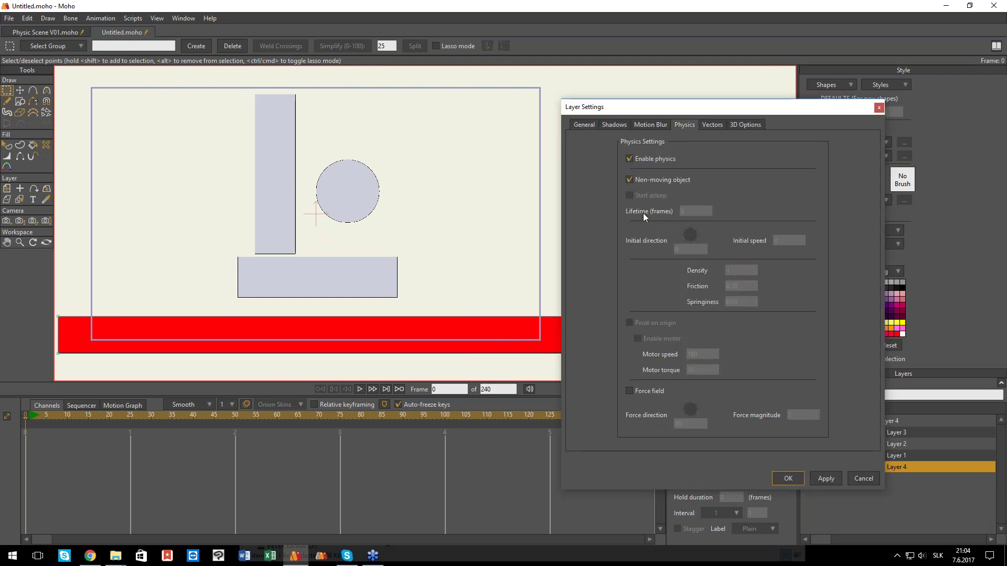
pyautogui.click(788, 479)
# - Play back the simulation from frame 0 to check how the shapes land on the floor
pyautogui.scroll(-2, 442, 244)
pyautogui.press('space')
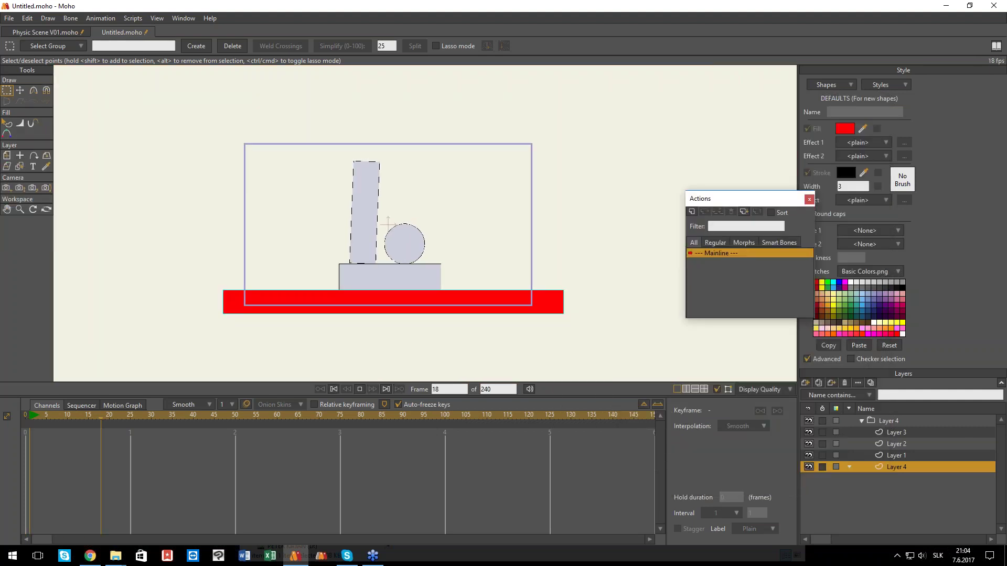
pyautogui.press('space')
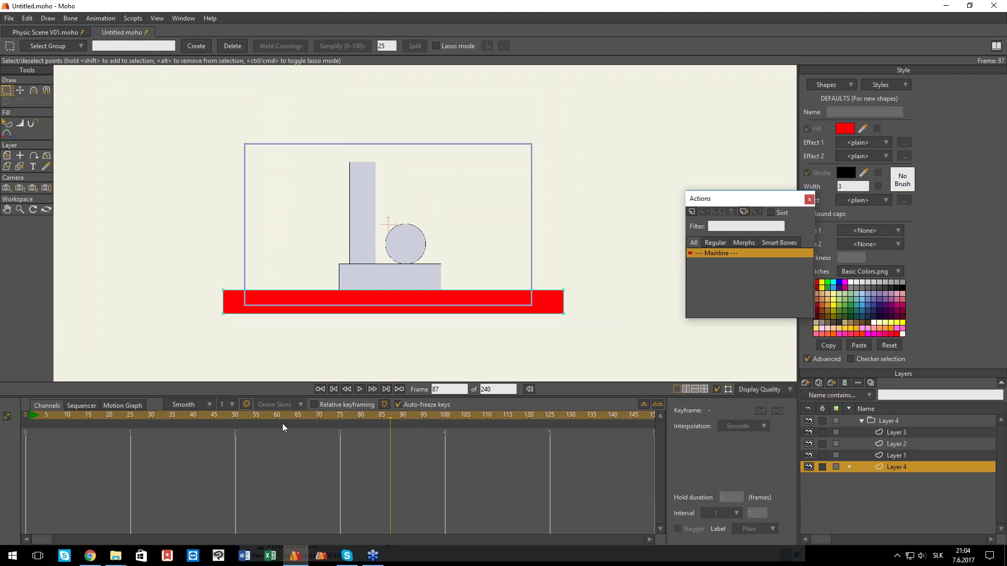
pyautogui.moveTo(281, 418); pyautogui.dragTo(2, 431)
pyautogui.press('space')
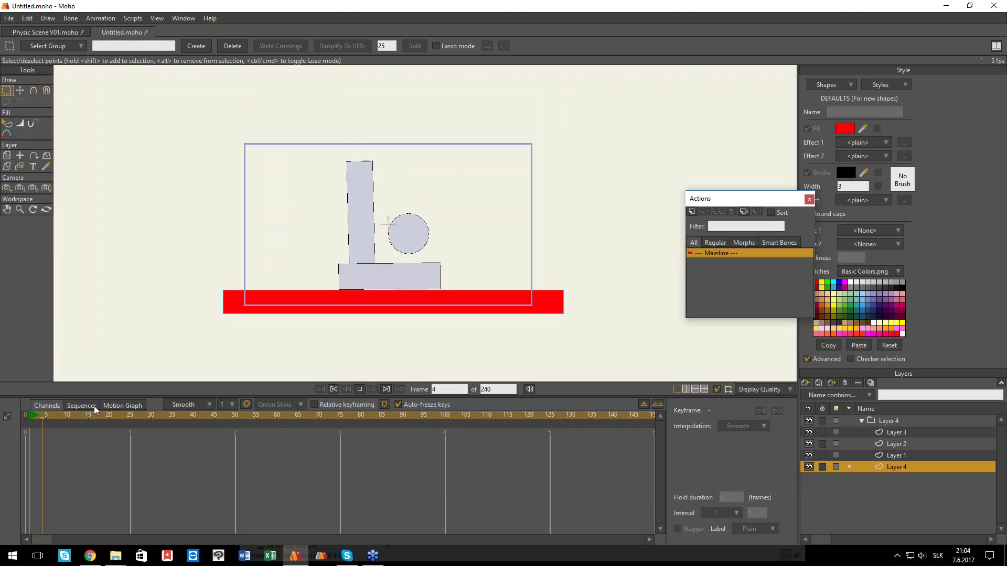
pyautogui.press('space')
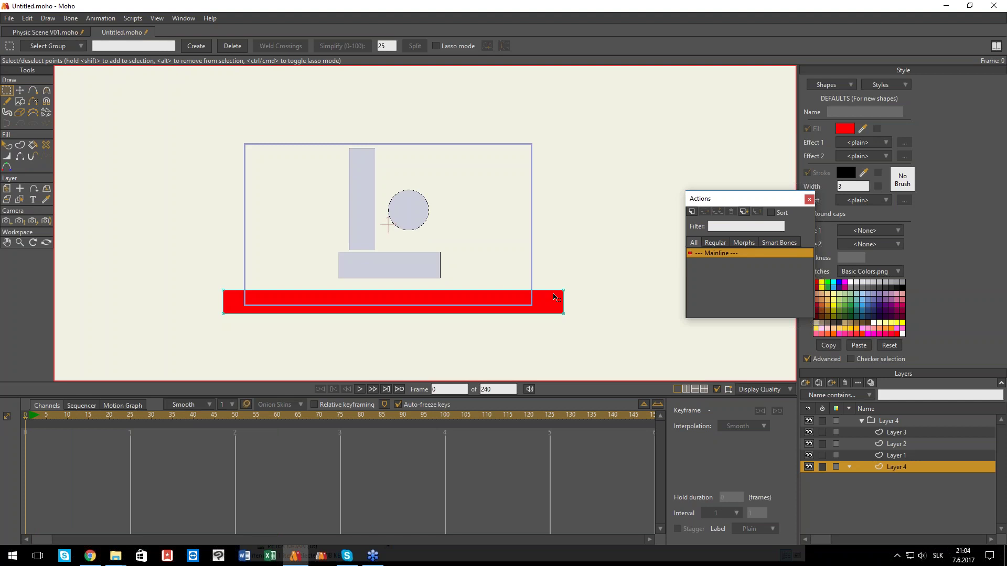
# - Review the physics settings of the tall column on Layer 2 without changing them
pyautogui.doubleClick(892, 446)
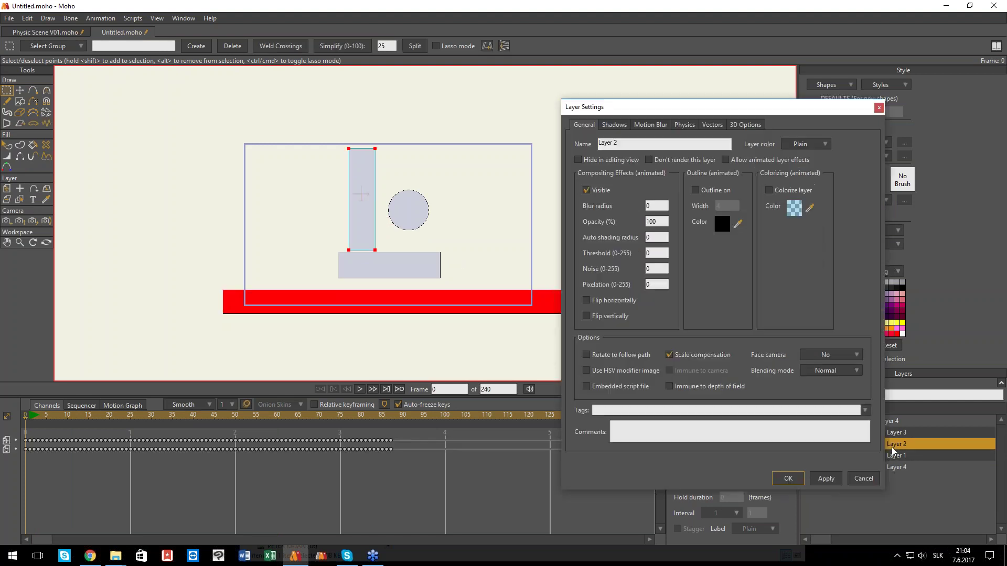
pyautogui.click(692, 127)
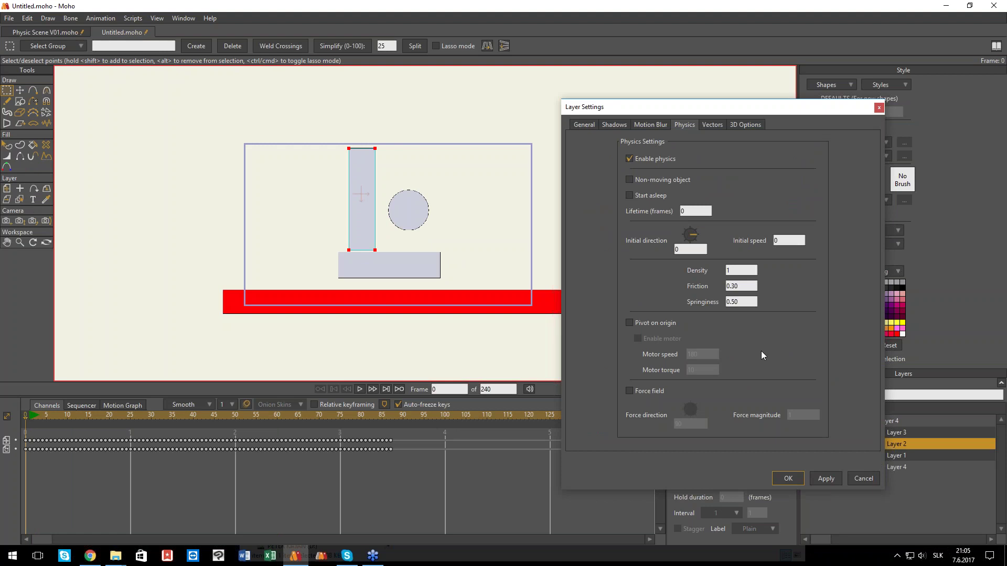
pyautogui.click(864, 478)
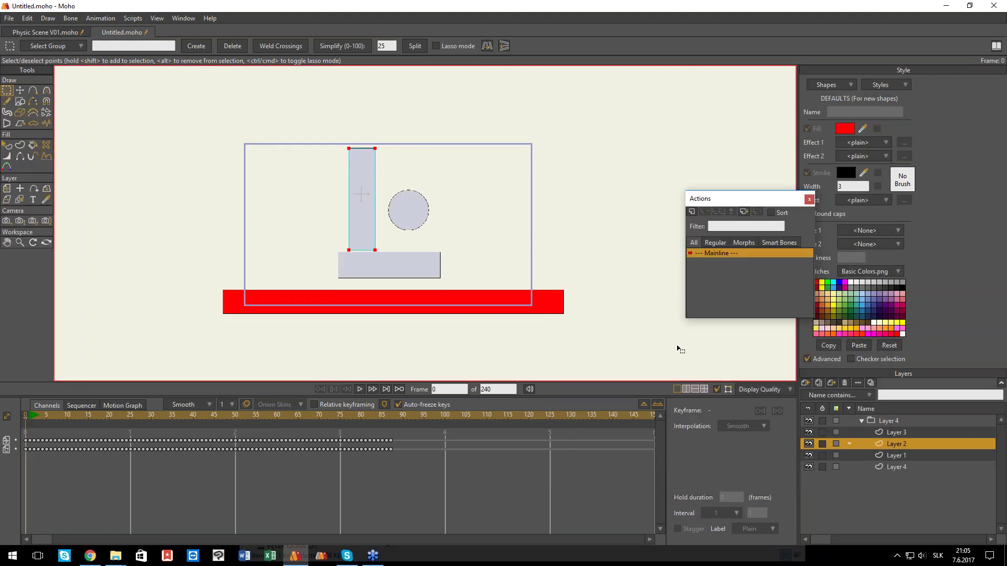
# - Move the circle on Layer 3 to about X 1.12, Y -0.21 and set its layer origin at the circle's center
pyautogui.click(897, 433)
pyautogui.press('0')
pyautogui.moveTo(439, 233); pyautogui.dragTo(530, 250)
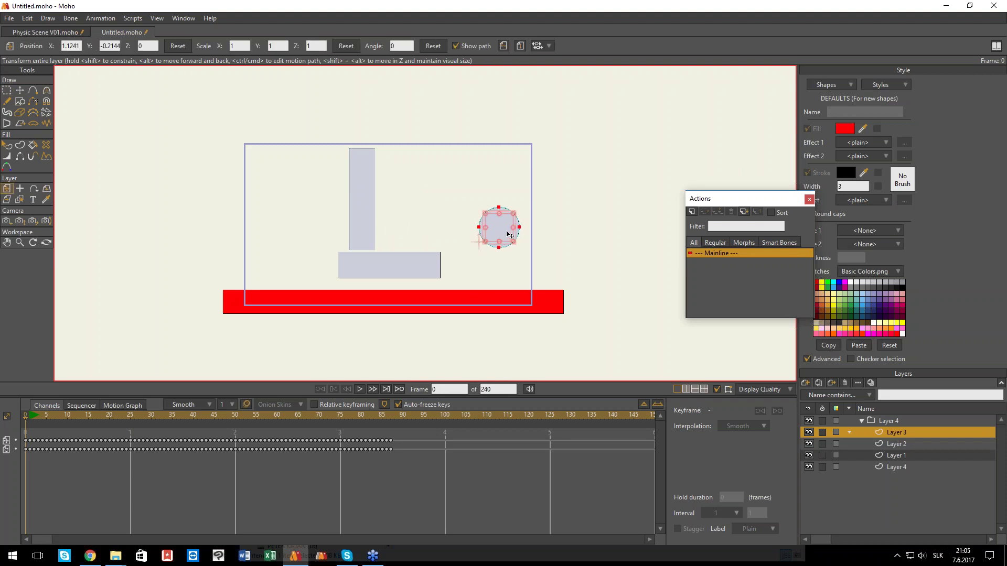
pyautogui.press('o')
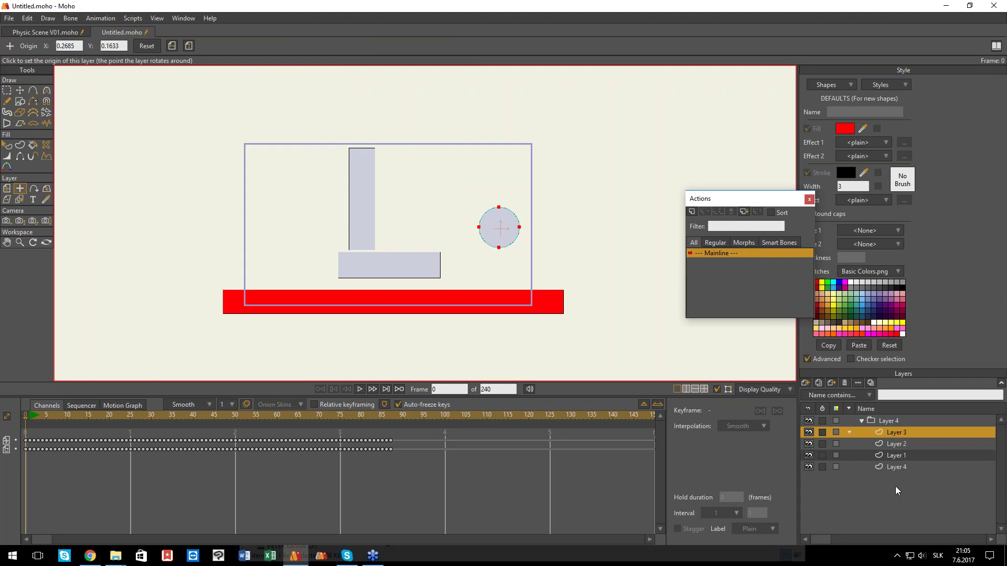
# - Enable Start asleep in the circle layer's physics settings and preview the simulation
pyautogui.doubleClick(895, 433)
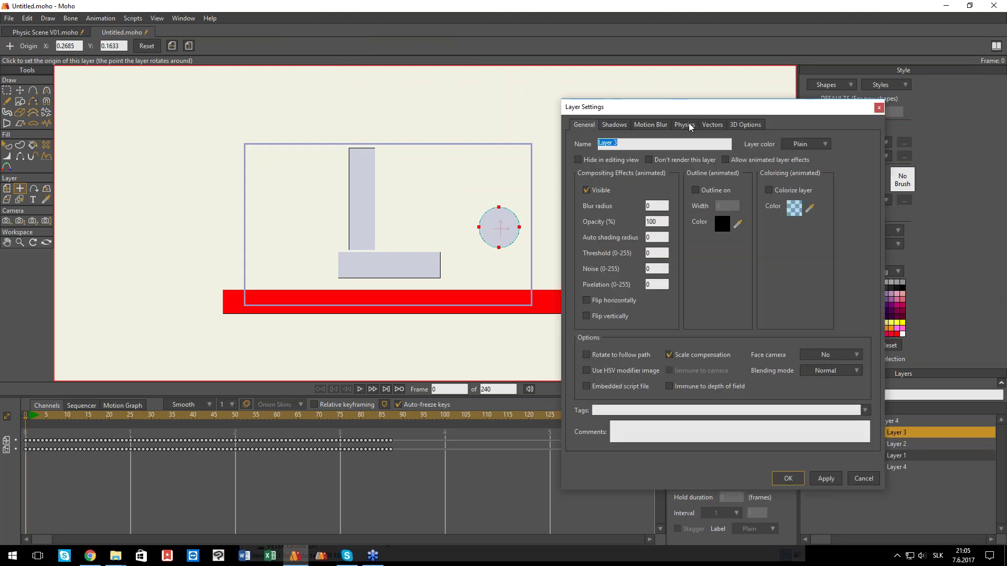
pyautogui.click(691, 125)
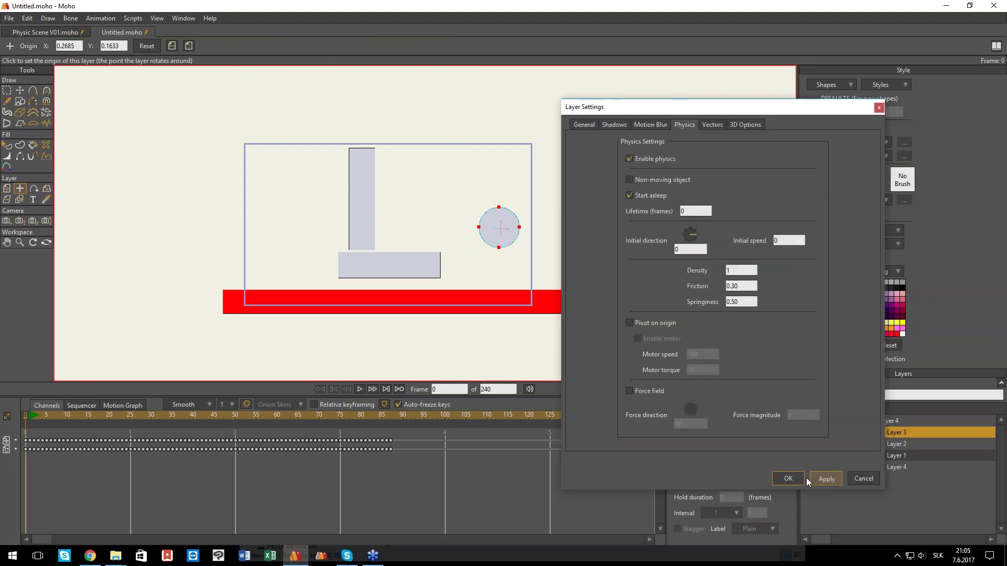
pyautogui.click(788, 478)
pyautogui.press('space')
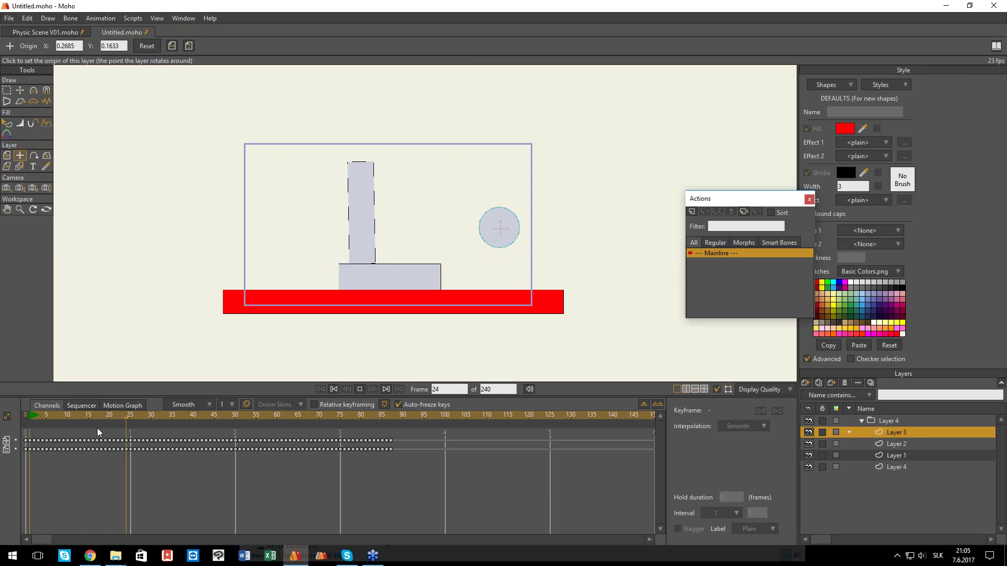
# - At frame 25, set the circle layer's initial physics speed to 5 and its initial direction to 165.51
pyautogui.click(133, 416)
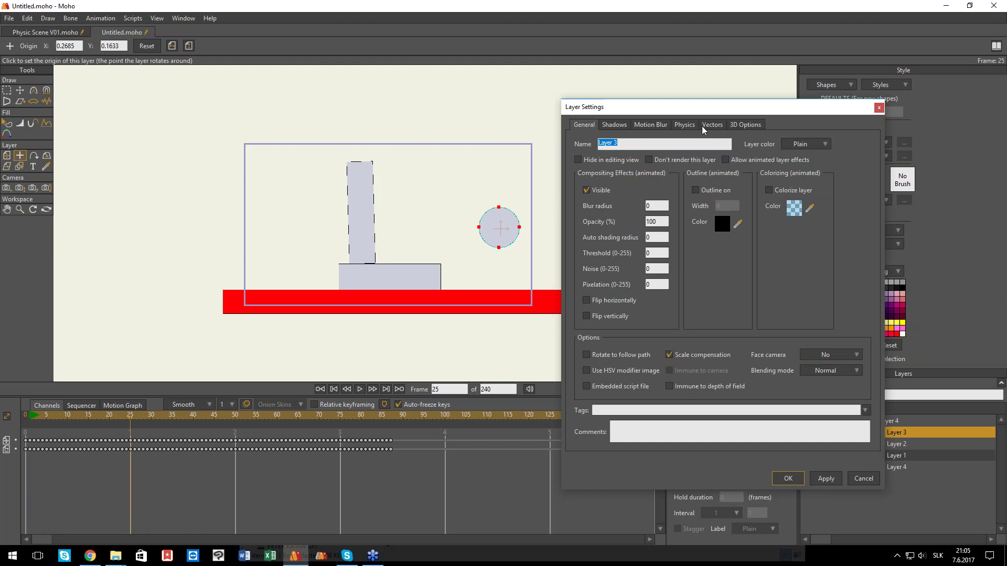
pyautogui.click(692, 126)
pyautogui.click(776, 240)
pyautogui.write('5')
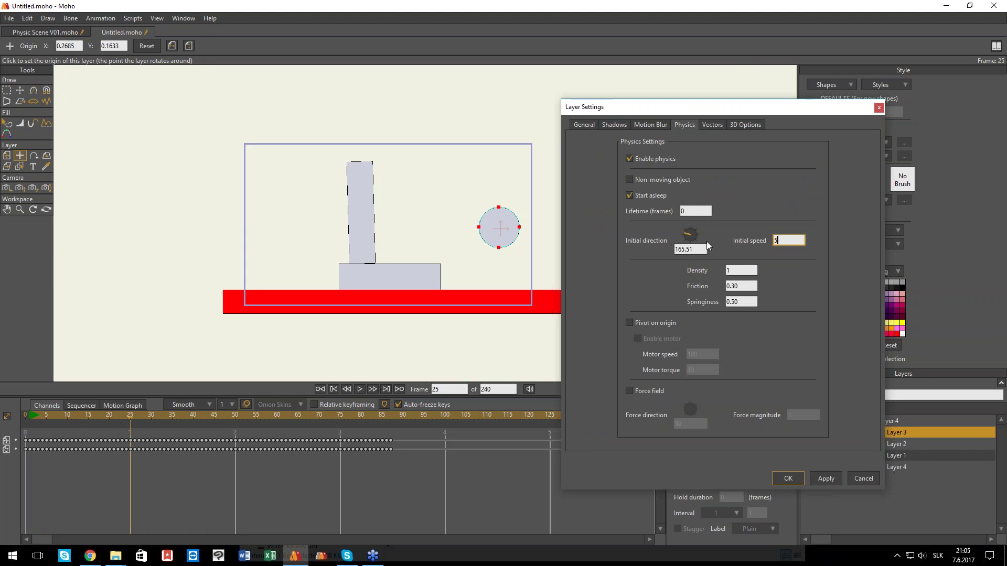
pyautogui.click(827, 479)
pyautogui.click(787, 478)
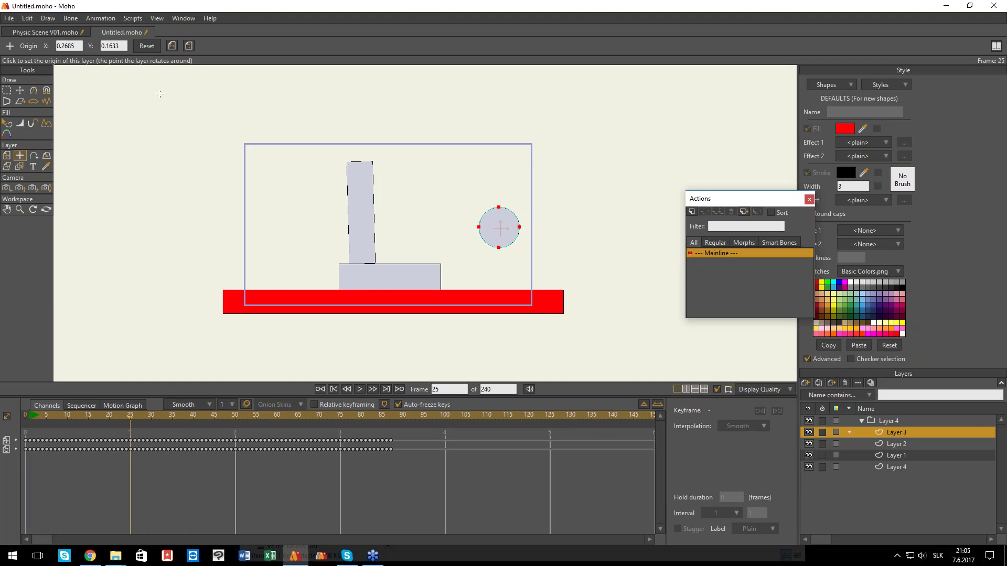
# - Nudge the circle as a physics object at frame 25 with direction 165.70 and amount 5
pyautogui.click(101, 18)
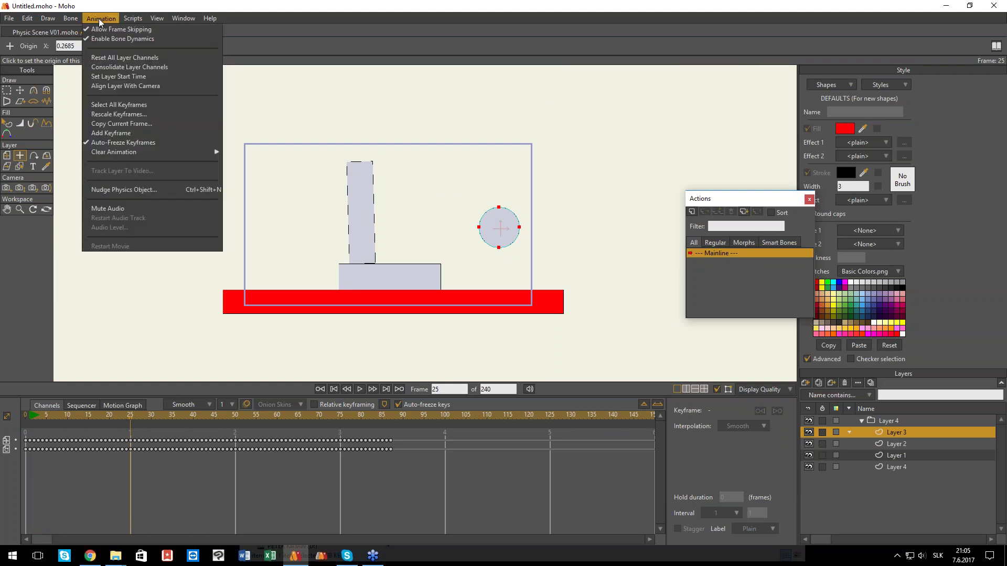
pyautogui.click(109, 190)
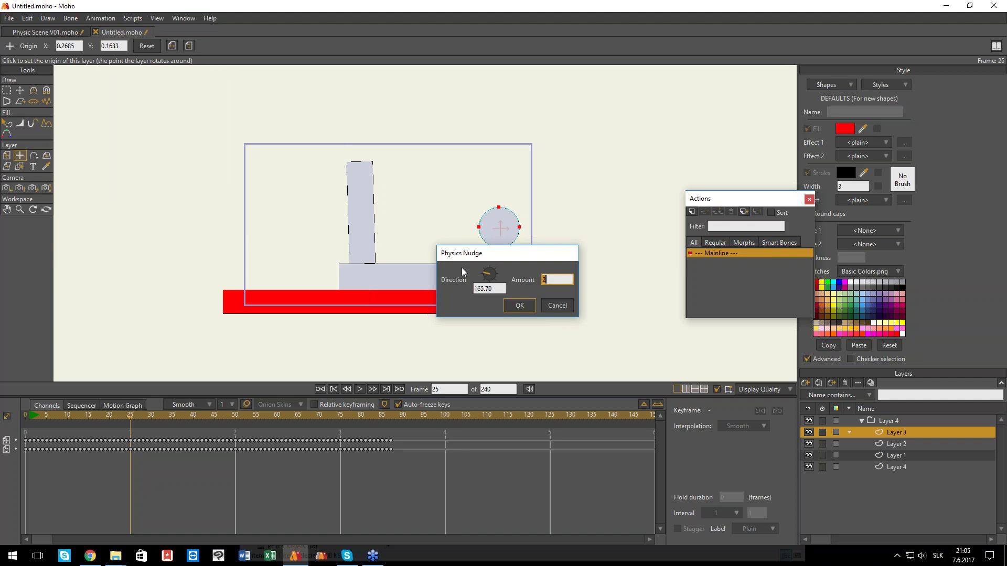
pyautogui.click(461, 269)
pyautogui.write('5')
pyautogui.click(524, 306)
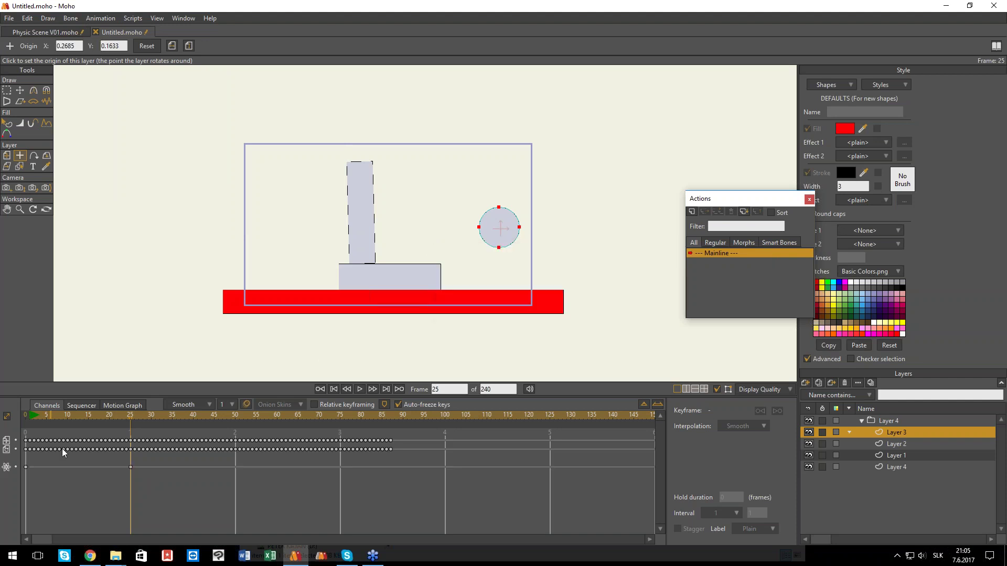
# - Play back the simulation from frames 0 and 25 to examine how the nudged circle hits the column
pyautogui.press('space')
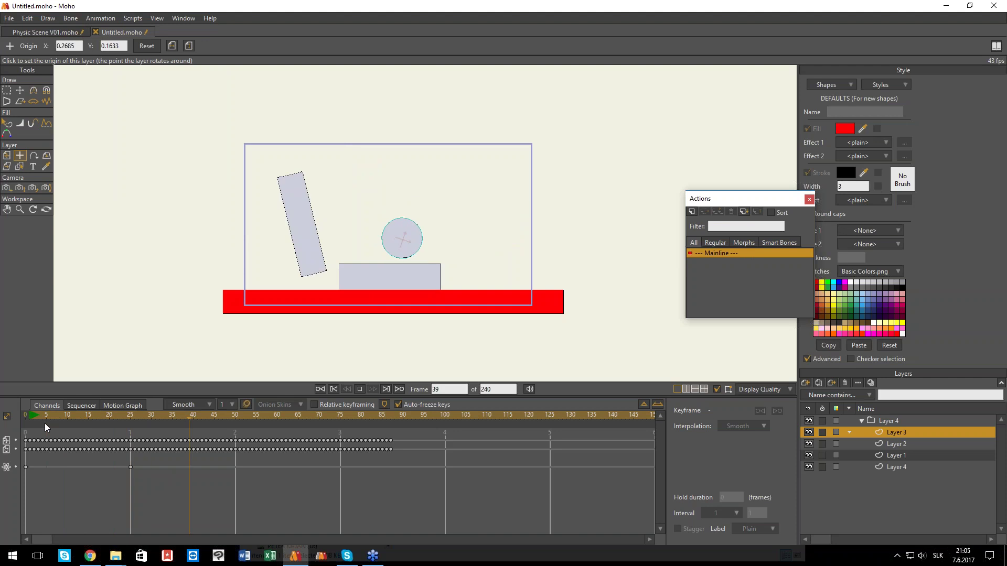
pyautogui.press('space')
pyautogui.moveTo(130, 420); pyautogui.dragTo(8, 422)
pyautogui.press('space')
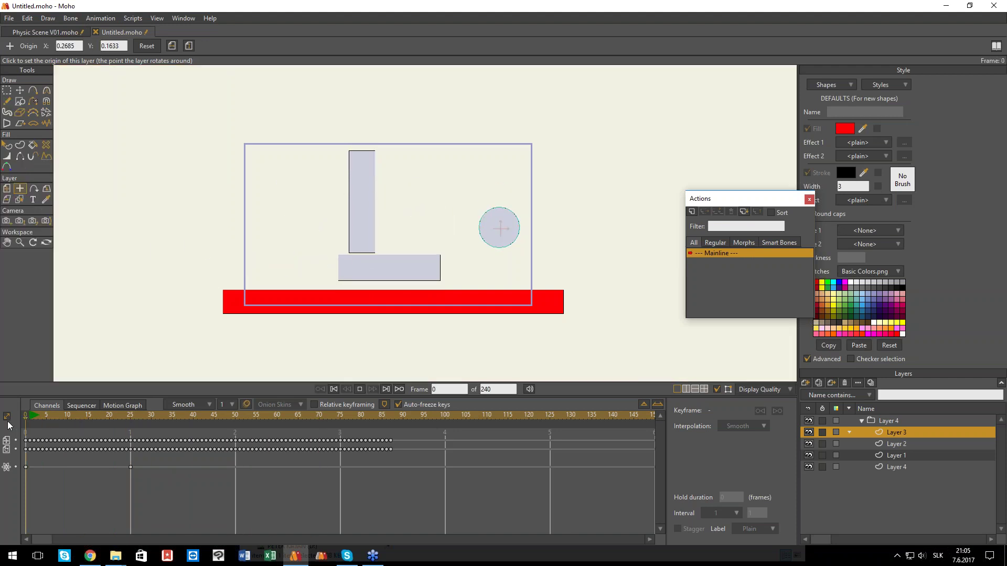
pyautogui.press('space')
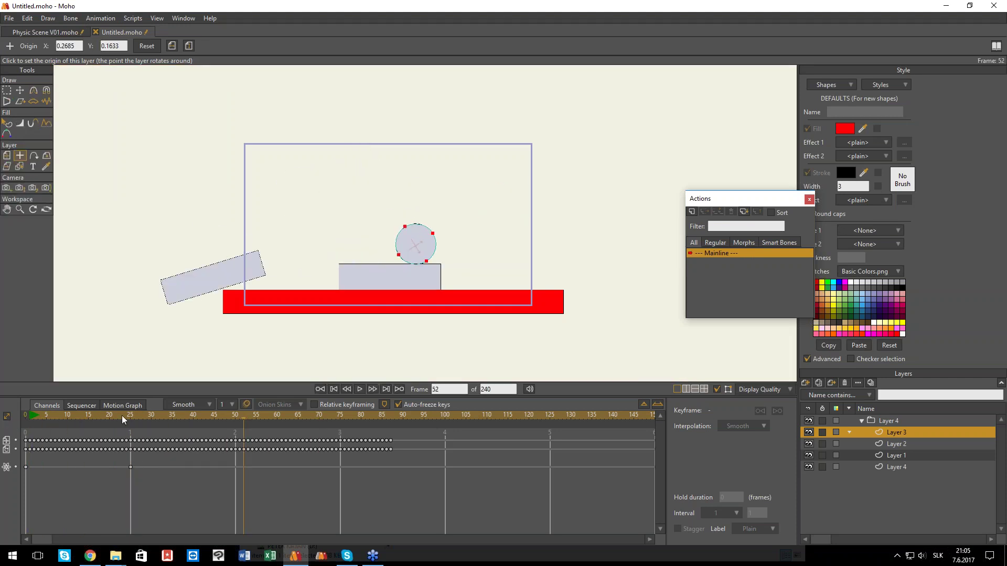
pyautogui.moveTo(121, 417)
pyautogui.mouseDown()
pyautogui.moveTo(146, 424)
pyautogui.moveTo(115, 422)
pyautogui.moveTo(131, 423)
pyautogui.mouseUp()
pyautogui.press('space')
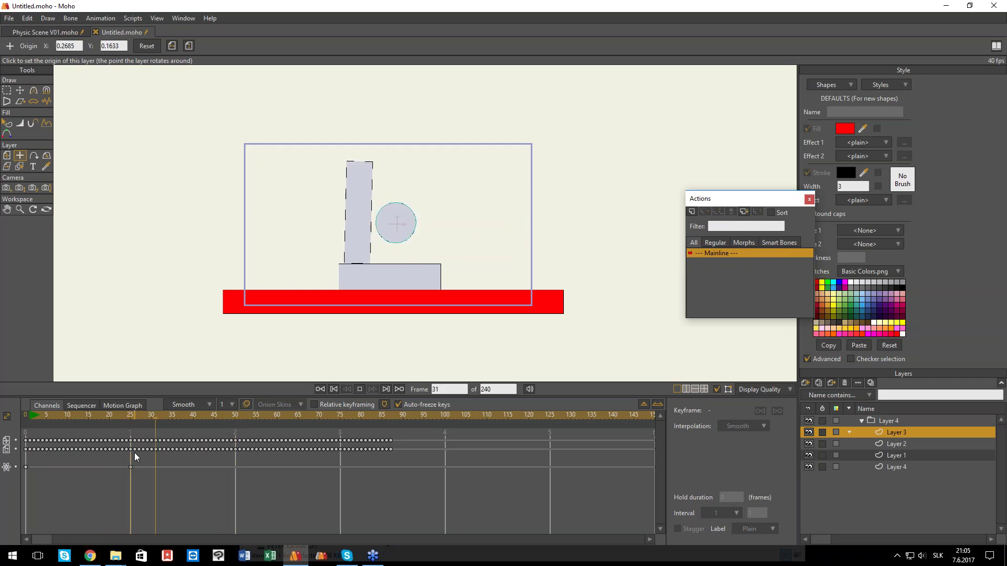
# - Replay the simulation from around frame 25 to examine how the nudged circle strikes the column
pyautogui.press('space')
pyautogui.click(127, 417)
pyautogui.press('space')
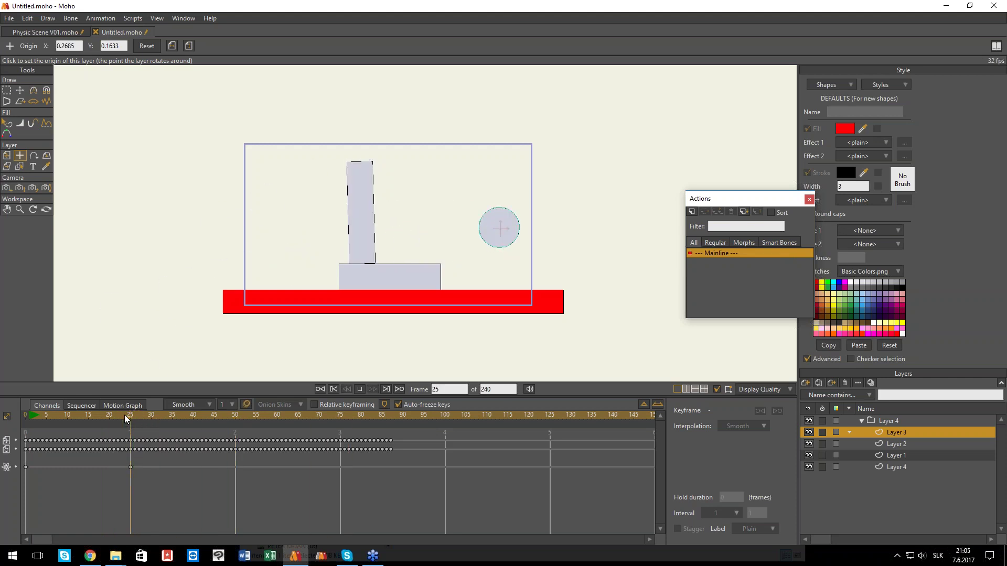
pyautogui.click(138, 420)
pyautogui.press('space')
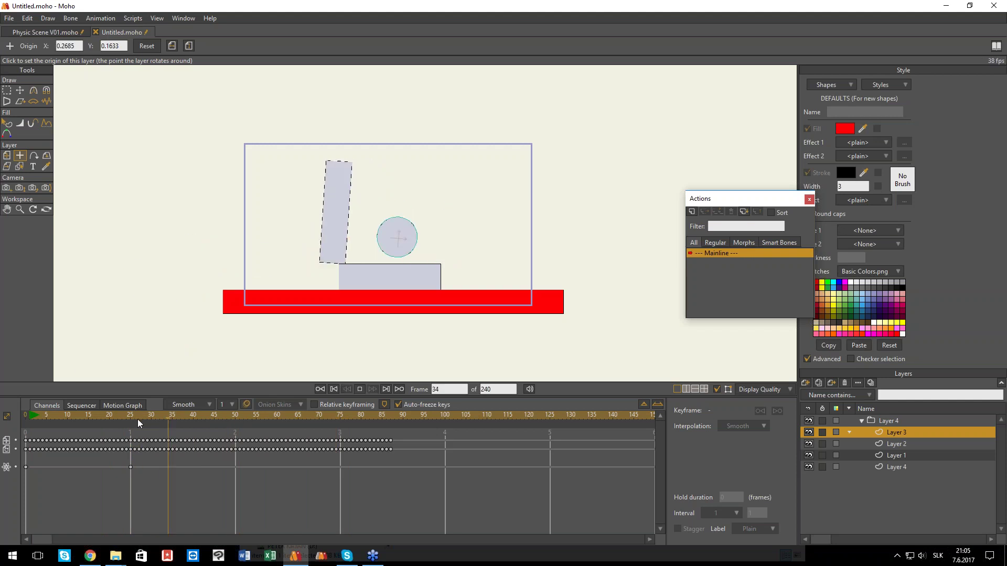
pyautogui.click(118, 420)
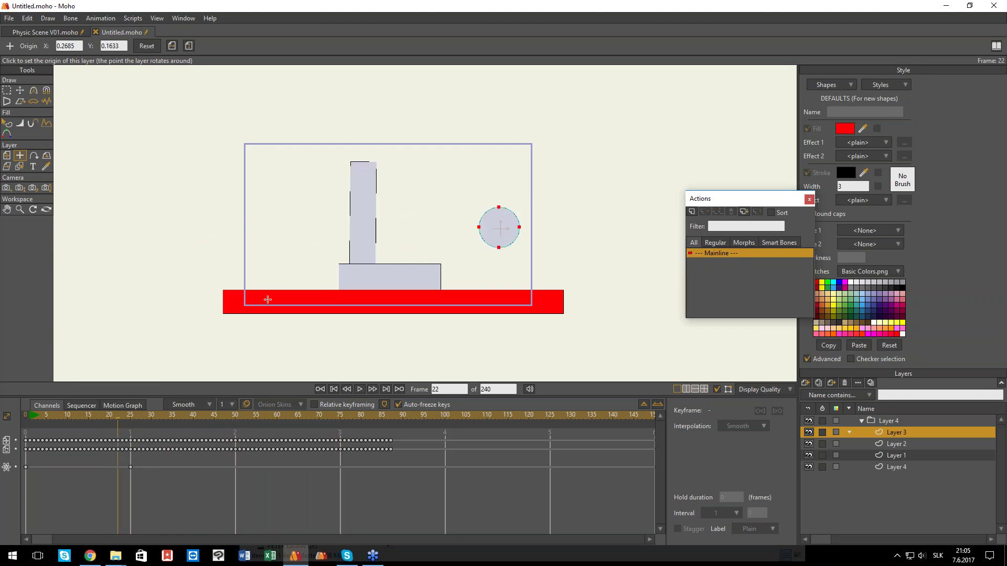
# - At frame 0, enter a value of 10 in the physics settings of the column's layer and apply it
pyautogui.keyDown('ctrl'); pyautogui.click(361, 210); pyautogui.keyUp('ctrl')
pyautogui.click(26, 417)
pyautogui.doubleClick(893, 446)
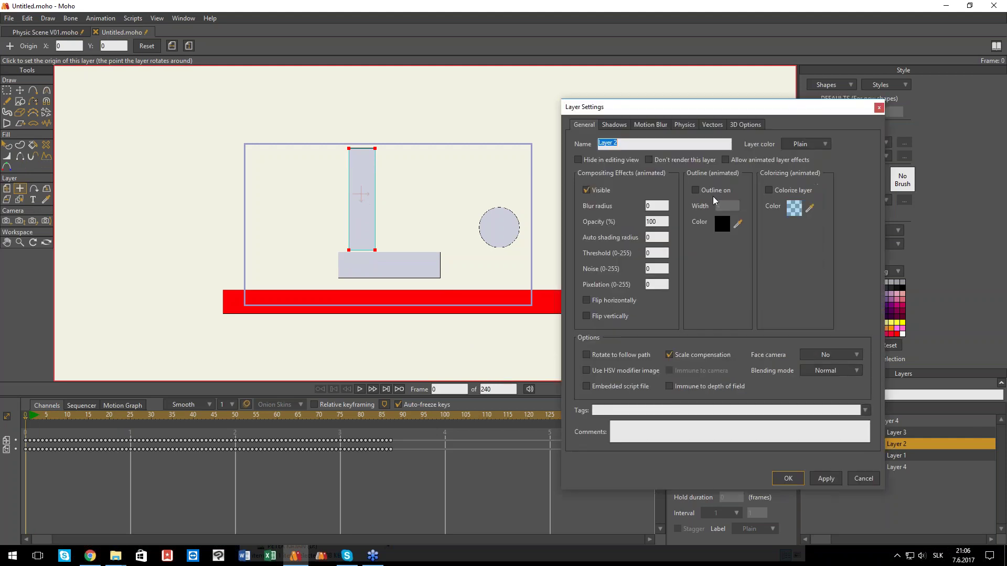
pyautogui.click(686, 126)
pyautogui.moveTo(738, 272); pyautogui.dragTo(673, 272)
pyautogui.write('10')
pyautogui.click(837, 482)
pyautogui.click(788, 479)
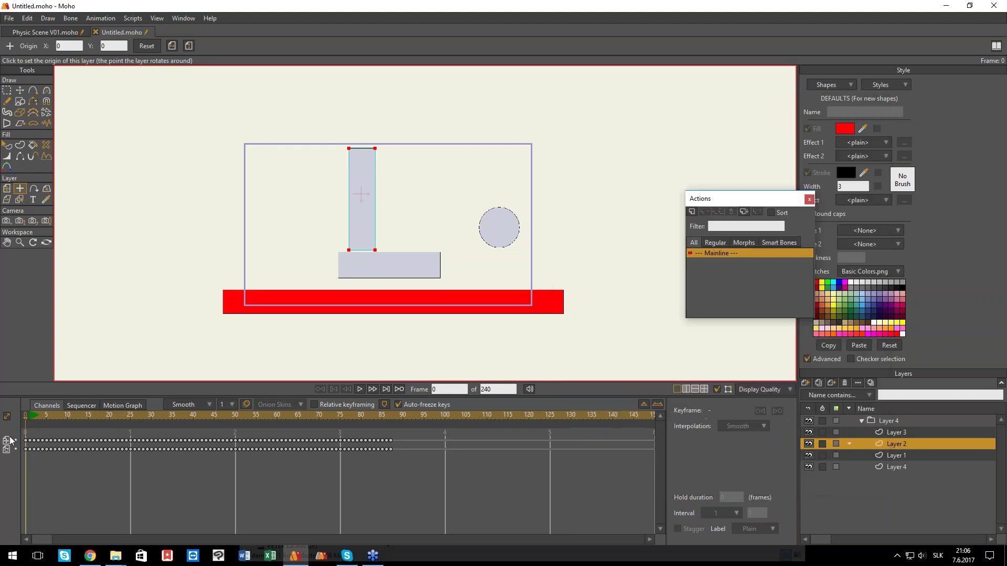
# - Play and scrub the simulation to examine how the column reacts to the circle with its new physics setting
pyautogui.press('space')
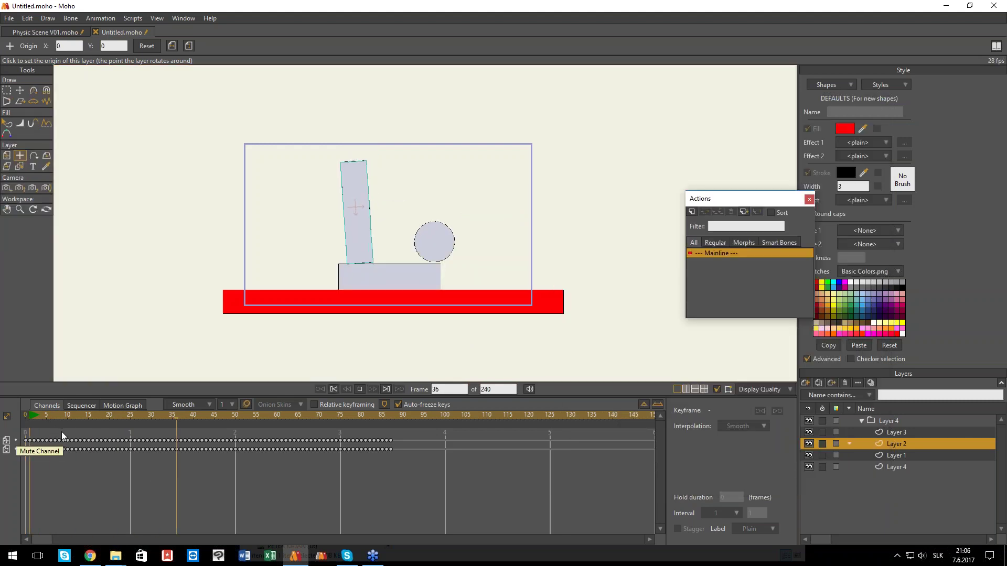
pyautogui.moveTo(53, 419); pyautogui.dragTo(8, 426)
pyautogui.press('space')
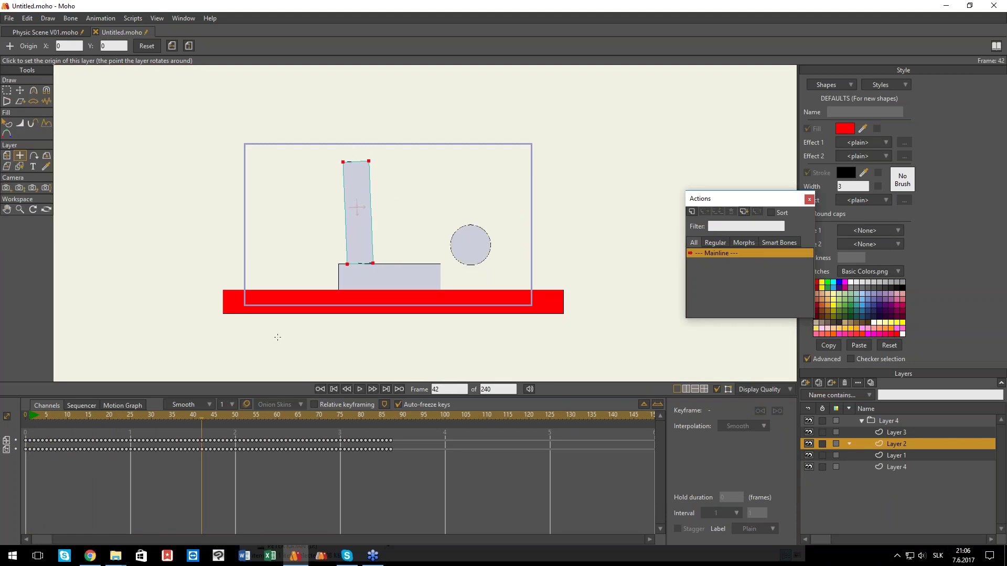
pyautogui.moveTo(83, 410)
pyautogui.mouseDown()
pyautogui.moveTo(39, 418)
pyautogui.moveTo(287, 409)
pyautogui.moveTo(73, 416)
pyautogui.mouseUp()
pyautogui.scroll(-1, 411, 253)
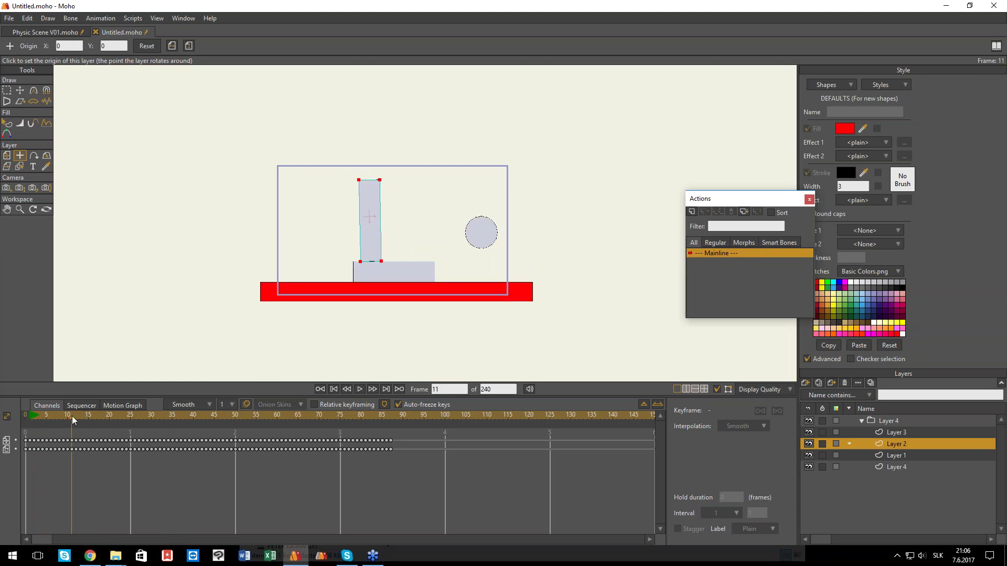
pyautogui.moveTo(74, 415); pyautogui.dragTo(25, 416)
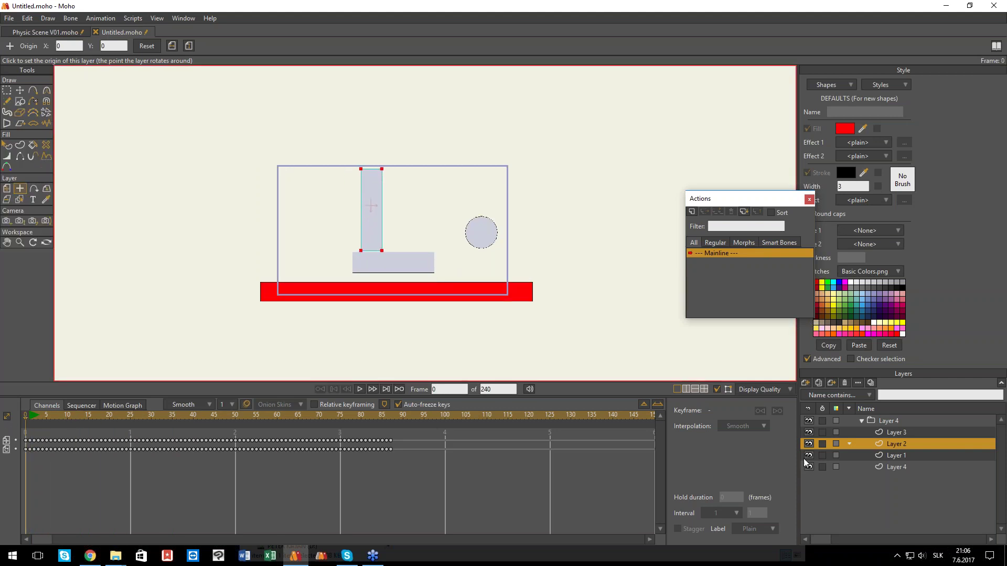
# - Take the circle layer out of the Layer 4 group, delete that group and clear the circle's keyframes
pyautogui.click(891, 432)
pyautogui.moveTo(898, 433); pyautogui.dragTo(879, 424)
pyautogui.click(874, 431)
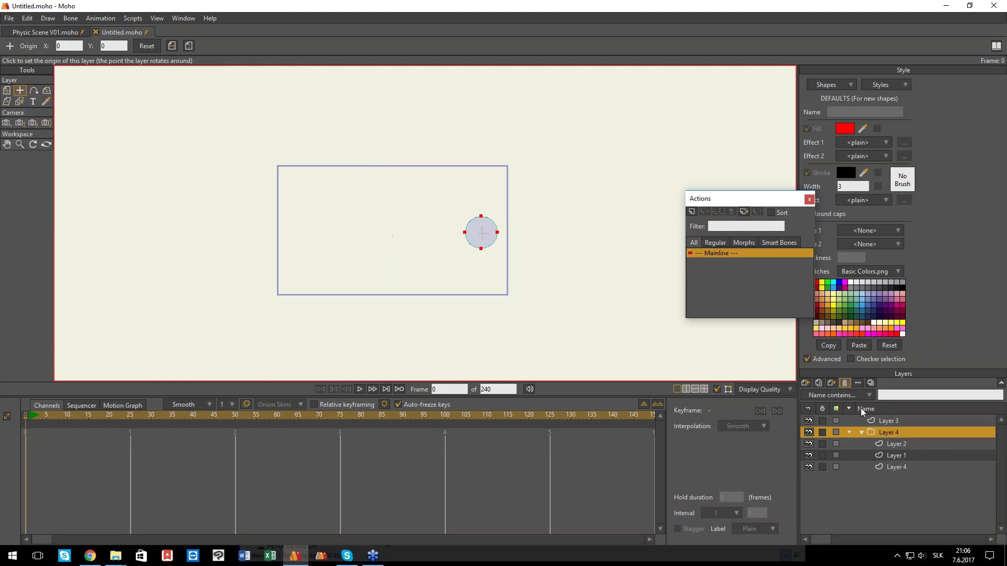
pyautogui.click(844, 383)
pyautogui.moveTo(418, 283); pyautogui.dragTo(414, 288)
pyautogui.moveTo(442, 469); pyautogui.dragTo(5, 436)
pyautogui.press('Delete')
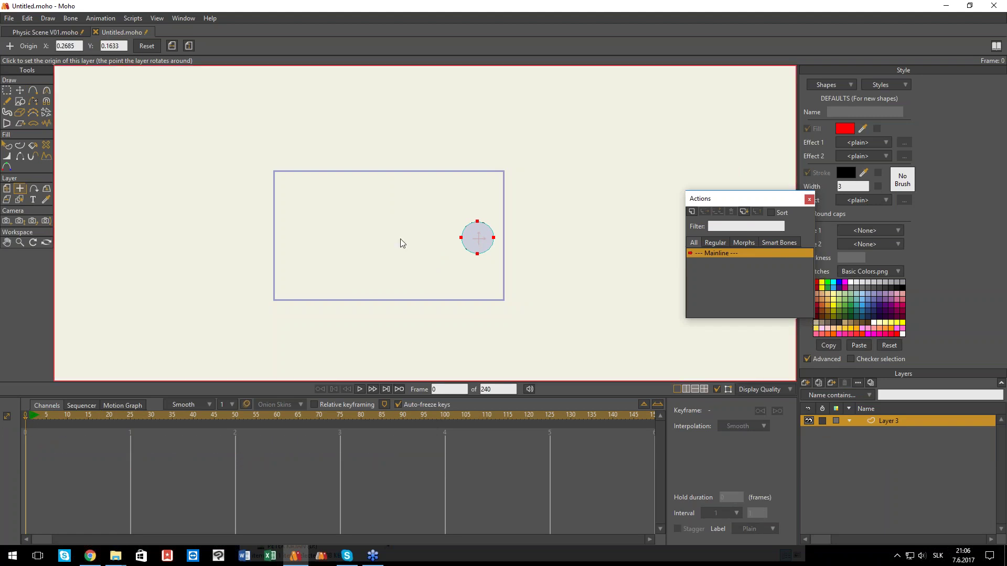
# - Move the circle layer near the canvas centre and shrink it to a scale of 0.2987
pyautogui.press('m')
pyautogui.moveTo(475, 240); pyautogui.dragTo(397, 238)
pyautogui.scroll(2, 392, 263)
# - Create a particle layer and place the circle layer inside it
pyautogui.click(806, 383)
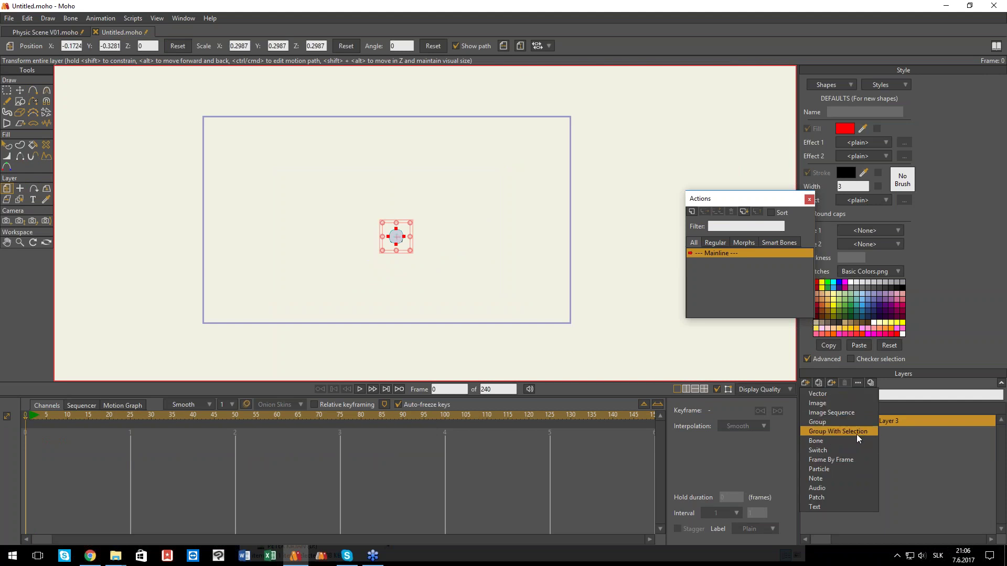
pyautogui.click(846, 468)
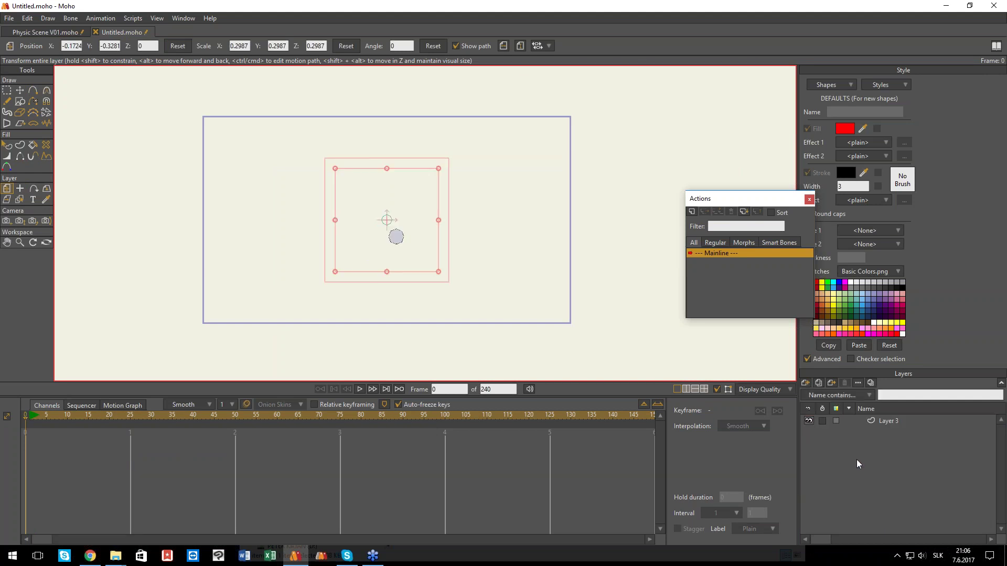
pyautogui.click(873, 432)
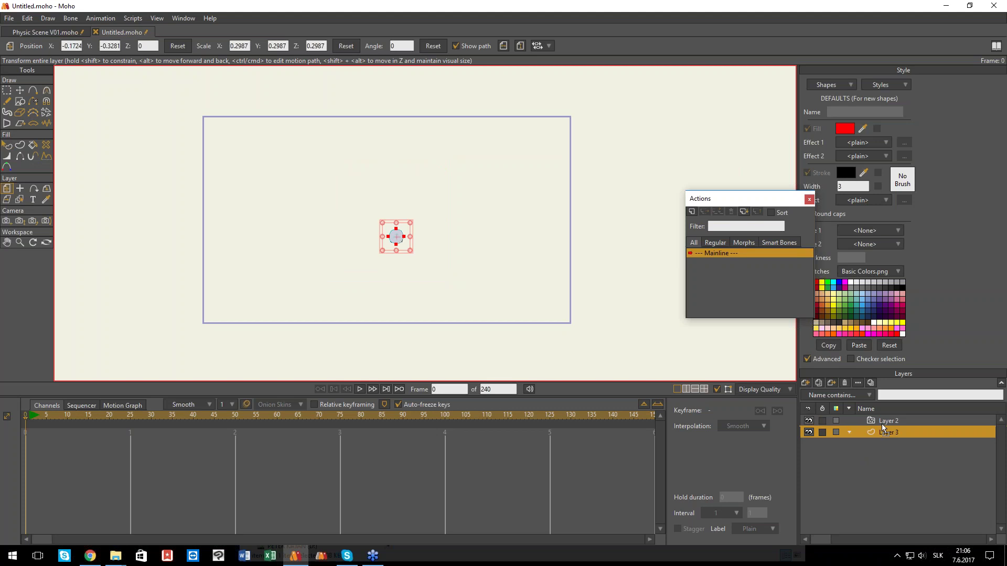
pyautogui.moveTo(886, 433); pyautogui.dragTo(884, 423)
pyautogui.click(883, 421)
# - Play the animation from the start to examine the circle particles
pyautogui.moveTo(34, 417); pyautogui.dragTo(27, 417)
pyautogui.press('space')
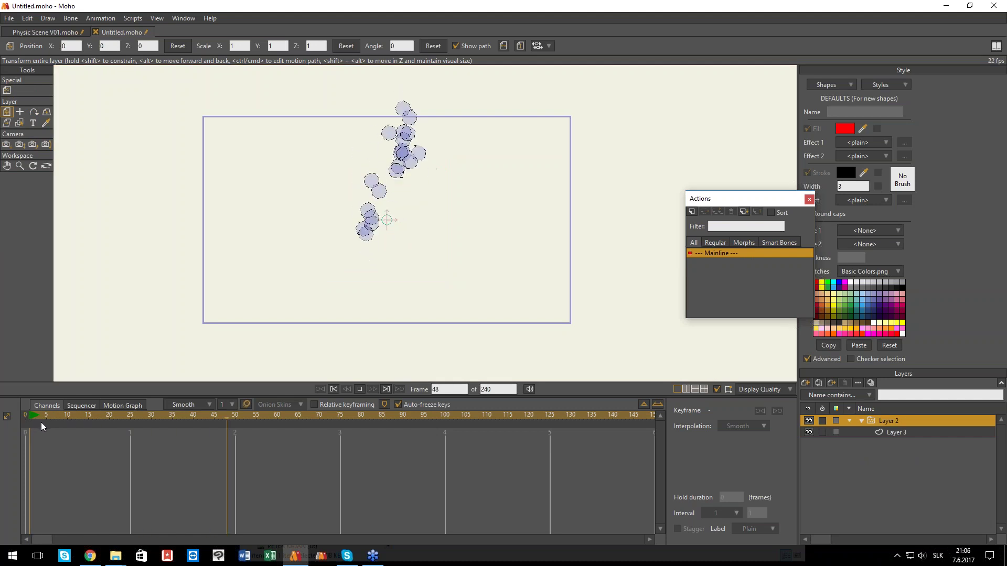
pyautogui.press('space')
# - At frame 0, add a vector layer inside the particle layer and draw a red star near the canvas centre
pyautogui.click(898, 437)
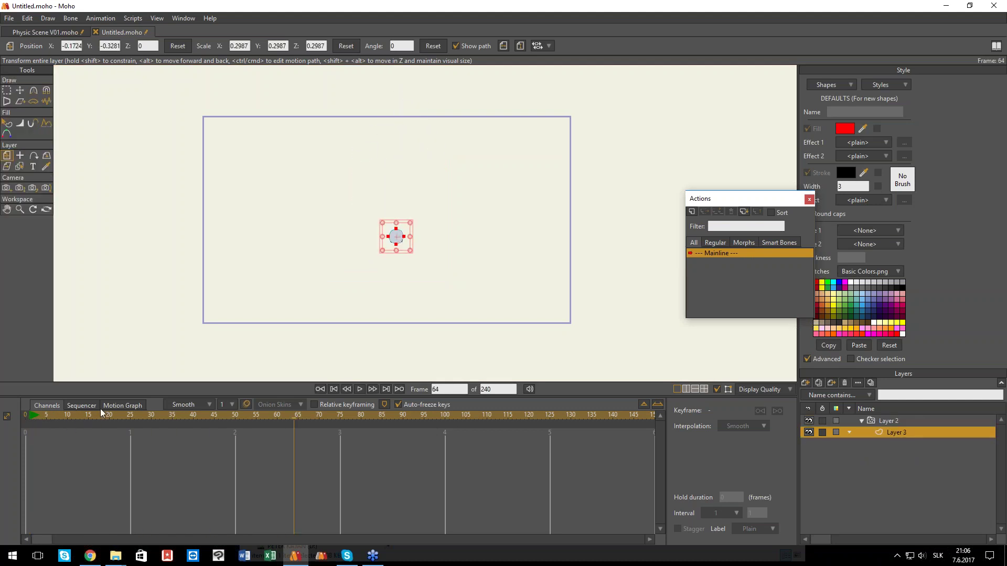
pyautogui.moveTo(32, 418); pyautogui.dragTo(2, 421)
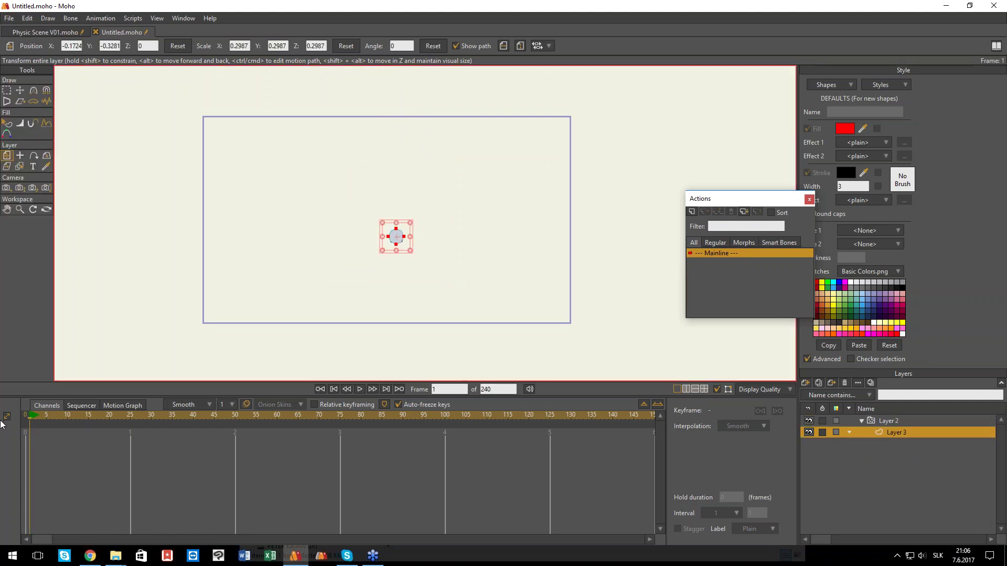
pyautogui.click(805, 384)
pyautogui.click(912, 438)
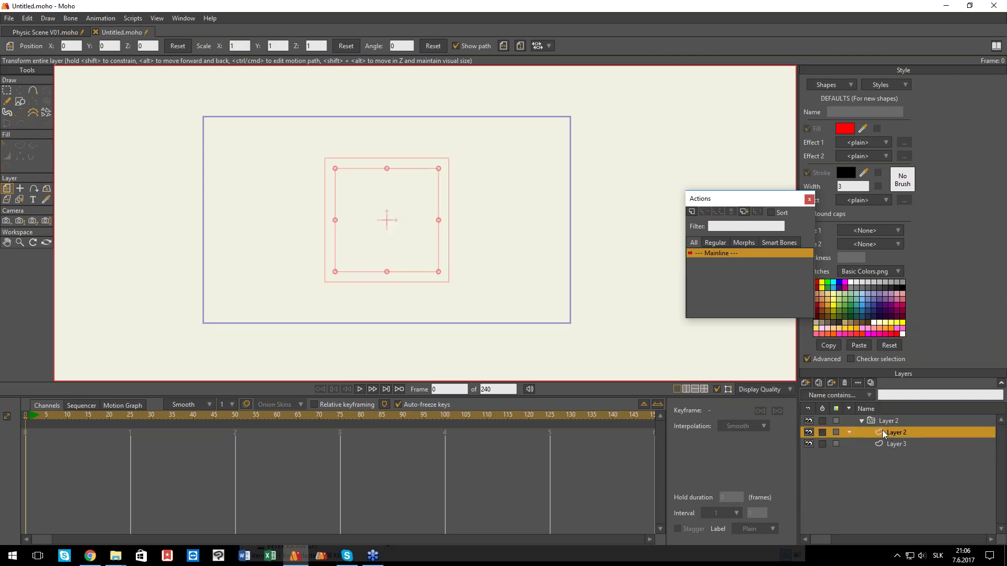
pyautogui.click(20, 101)
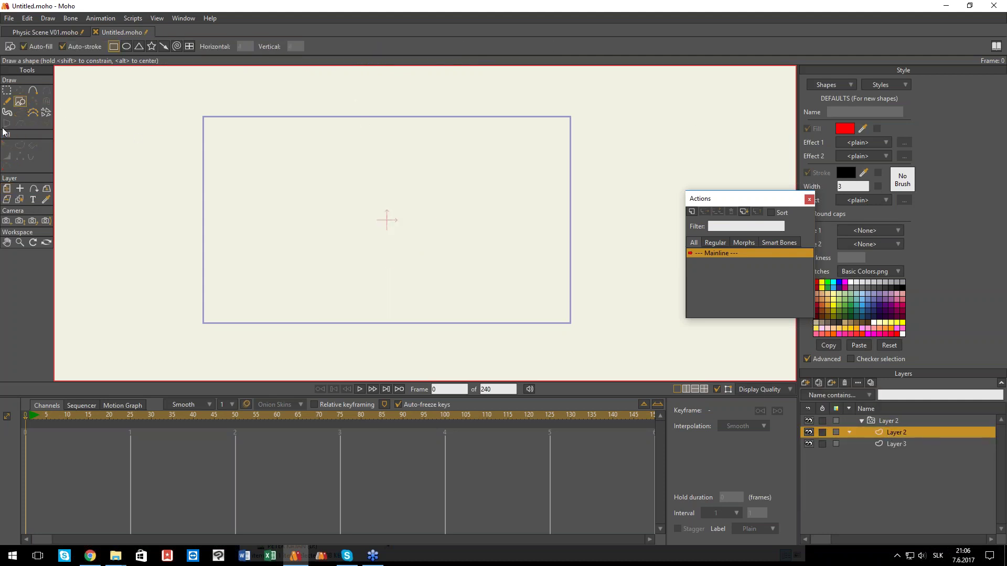
pyautogui.click(150, 46)
pyautogui.moveTo(377, 209); pyautogui.dragTo(396, 228)
pyautogui.press('0')
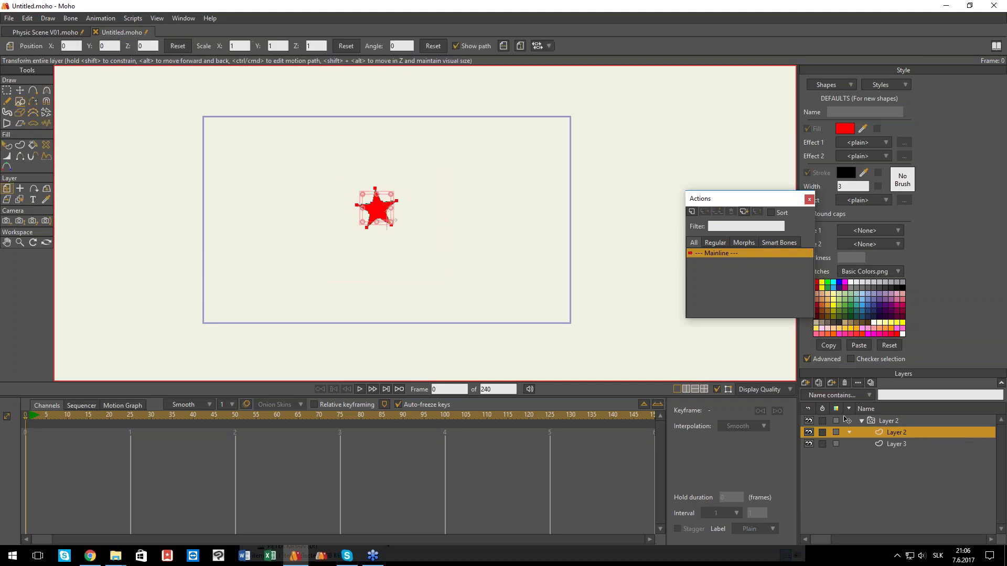
# - Preview the particle layer with stars and circles, and review its particle settings
pyautogui.click(891, 421)
pyautogui.press('space')
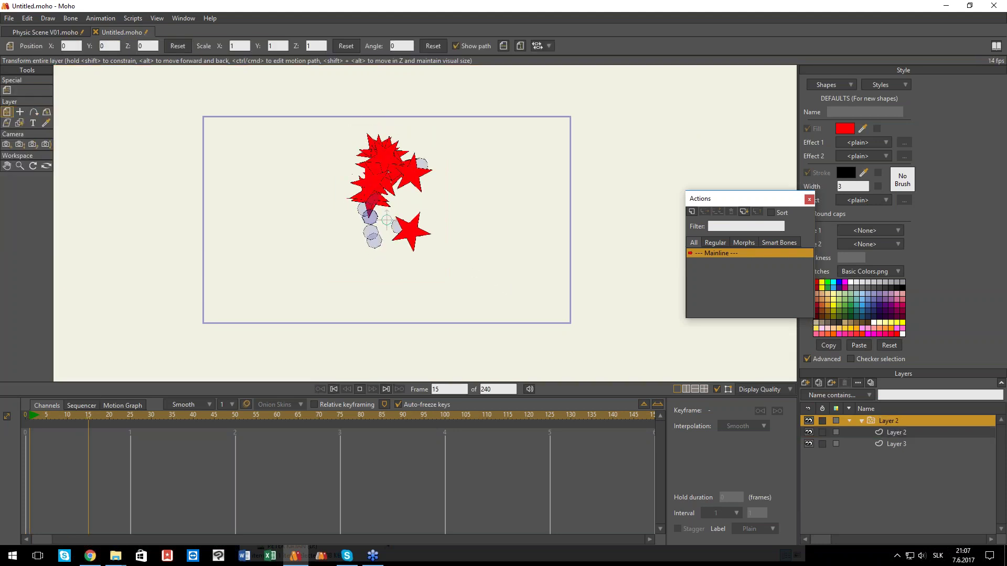
pyautogui.doubleClick(893, 420)
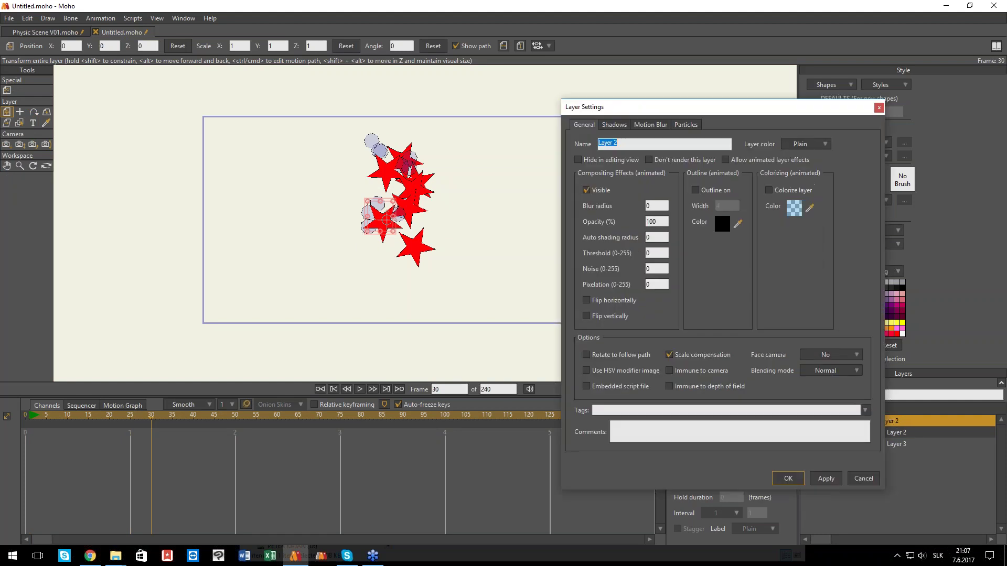
pyautogui.click(684, 124)
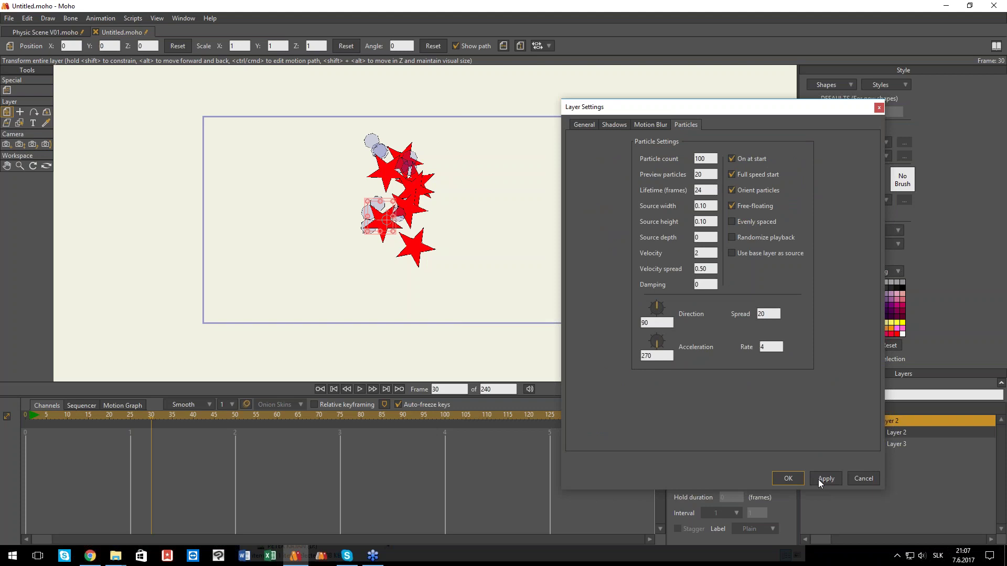
pyautogui.click(792, 479)
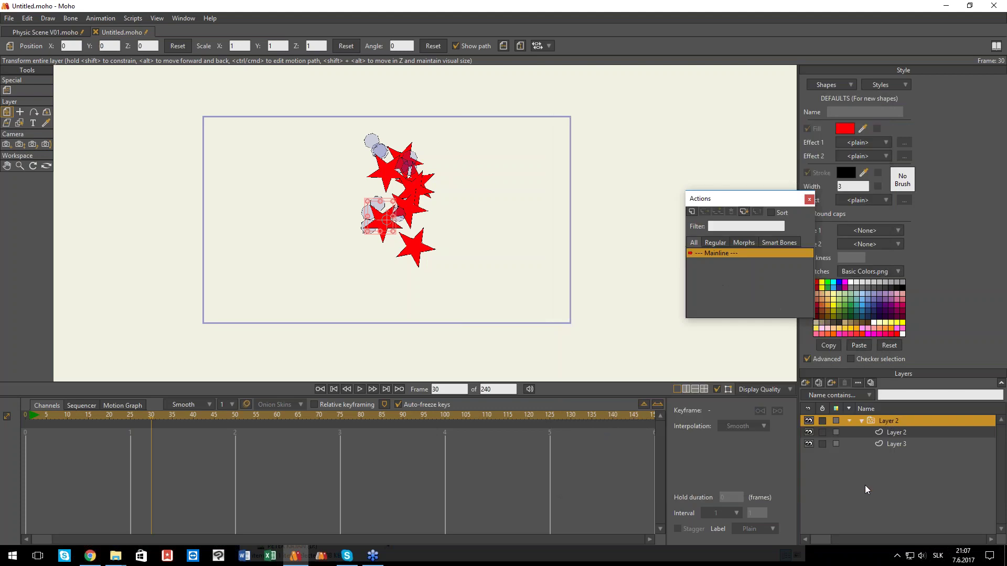
# - At frame 13, enlarge the circle shape in Layer 3 to about three times its size
pyautogui.click(895, 444)
pyautogui.scroll(2, 383, 312)
pyautogui.scroll(1, 378, 313)
pyautogui.moveTo(89, 417)
pyautogui.mouseDown()
pyautogui.moveTo(102, 417)
pyautogui.moveTo(80, 418)
pyautogui.mouseUp()
pyautogui.press('q')
pyautogui.click(435, 232)
pyautogui.press('g')
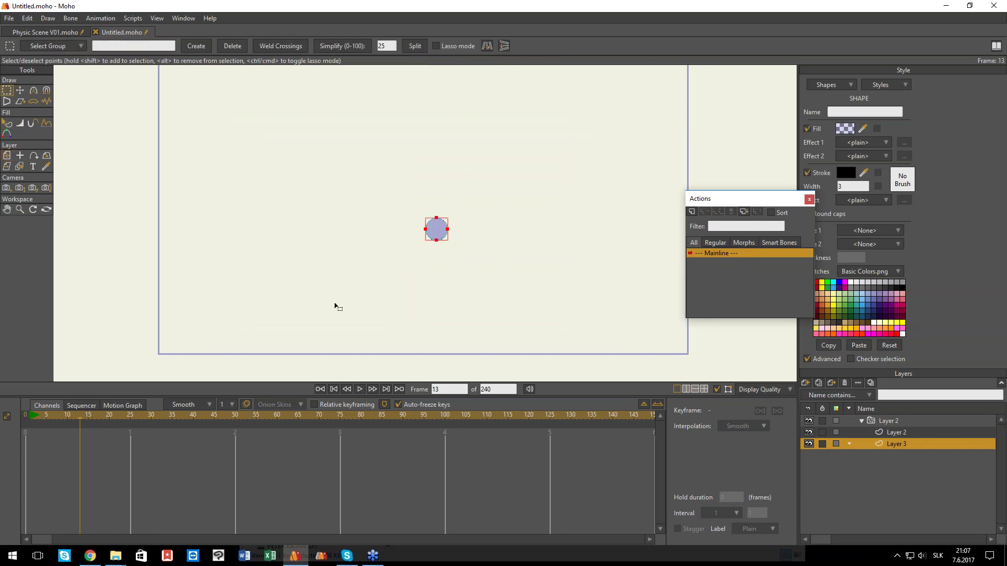
pyautogui.press('t')
pyautogui.moveTo(448, 241); pyautogui.dragTo(479, 273)
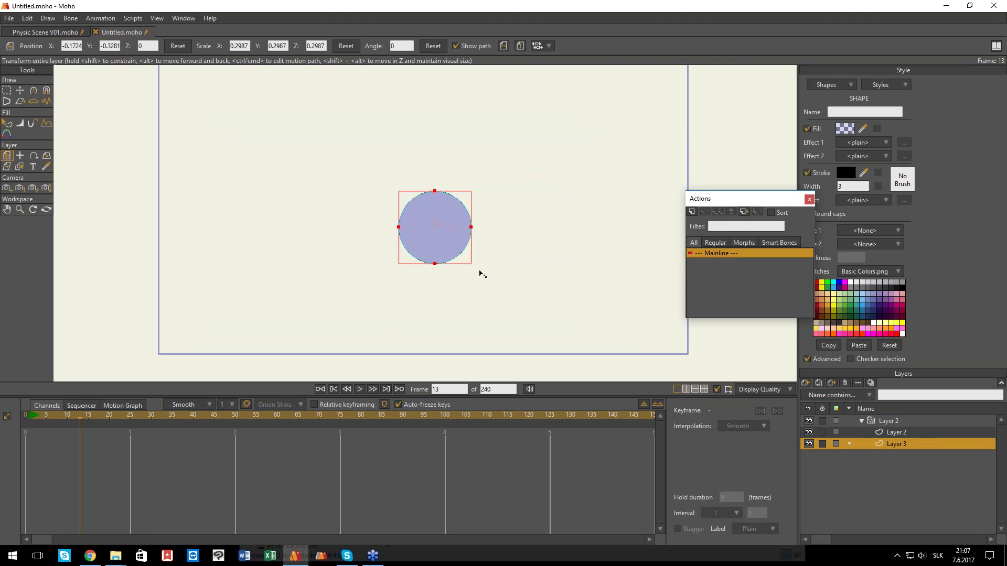
# - At frame 13, change the circle's fill to opaque green 67B62D with alpha 255
pyautogui.moveTo(106, 422); pyautogui.dragTo(25, 419)
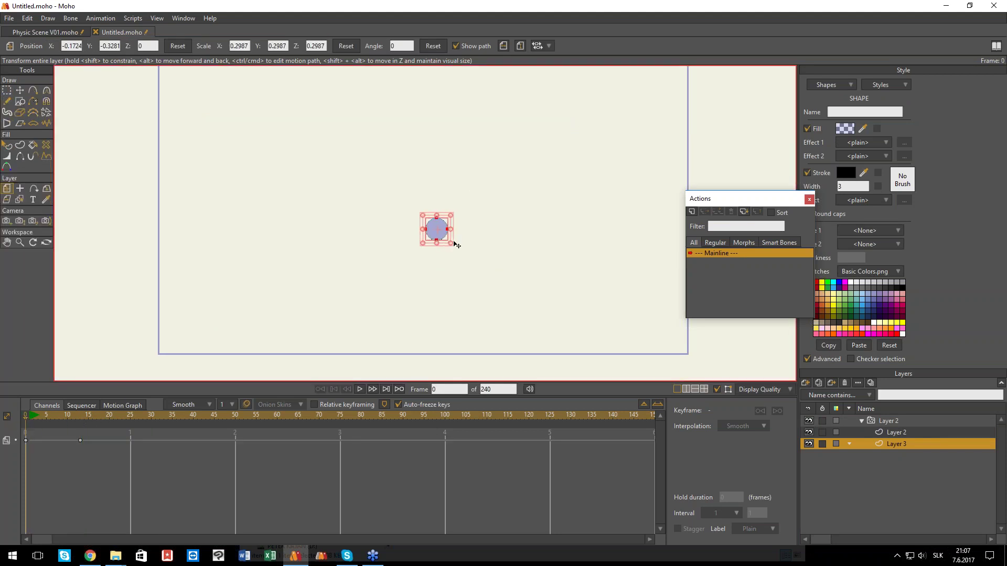
pyautogui.click(82, 422)
pyautogui.press('q')
pyautogui.click(845, 129)
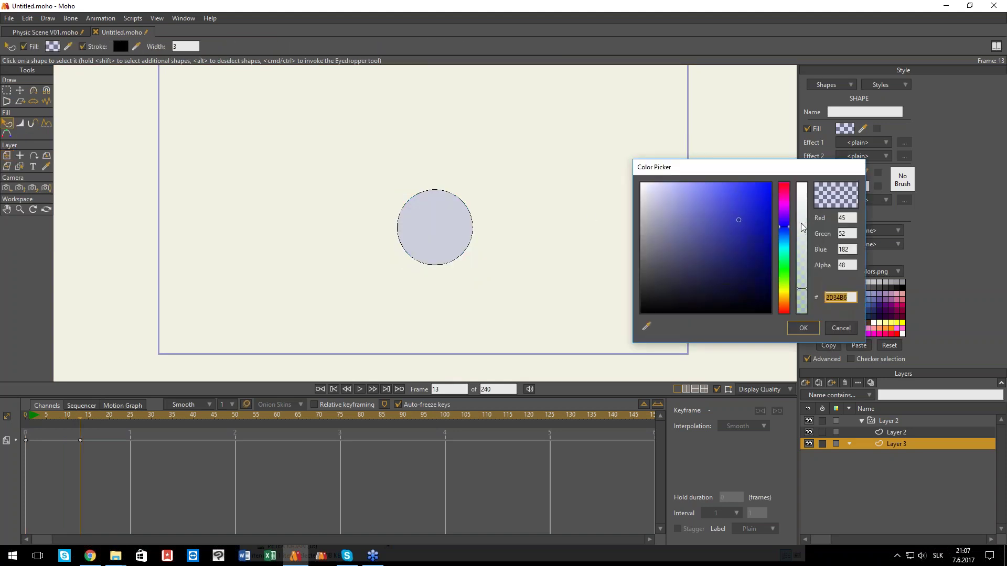
pyautogui.moveTo(798, 231); pyautogui.dragTo(798, 184)
pyautogui.moveTo(784, 226); pyautogui.dragTo(784, 279)
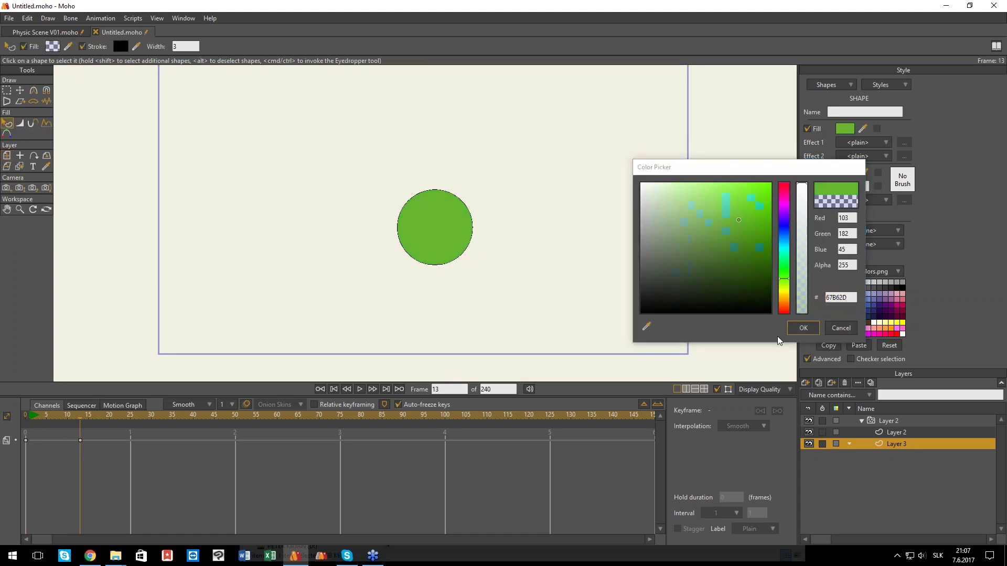
pyautogui.click(801, 328)
# - Scrub the particle layer to frame 28 to examine the growing, colour-changing circles among the stars
pyautogui.hotkey('ctrl', 'shift', 'Left')
pyautogui.moveTo(100, 424); pyautogui.dragTo(145, 423)
pyautogui.click(875, 421)
pyautogui.scroll(-2, 433, 248)
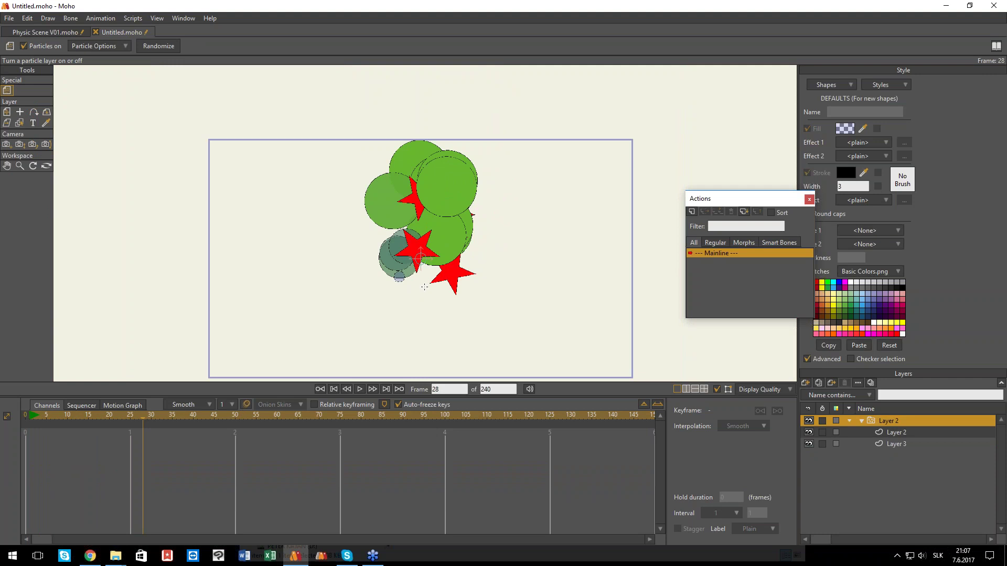
pyautogui.scroll(-2, 425, 287)
# - Switch to the Physic Scene V01.moho project at frame 0 and select its Sky layer
pyautogui.click(54, 32)
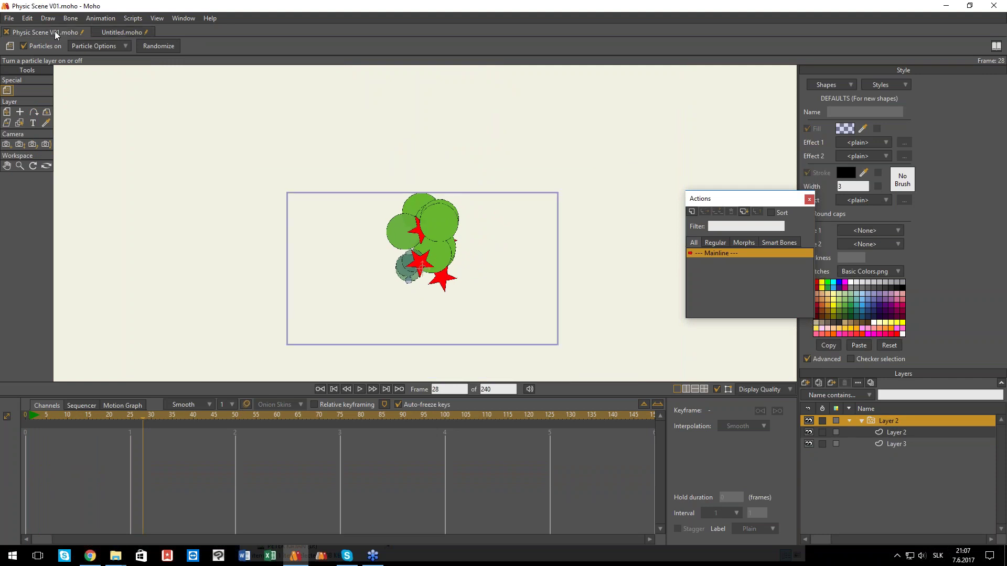
pyautogui.click(31, 418)
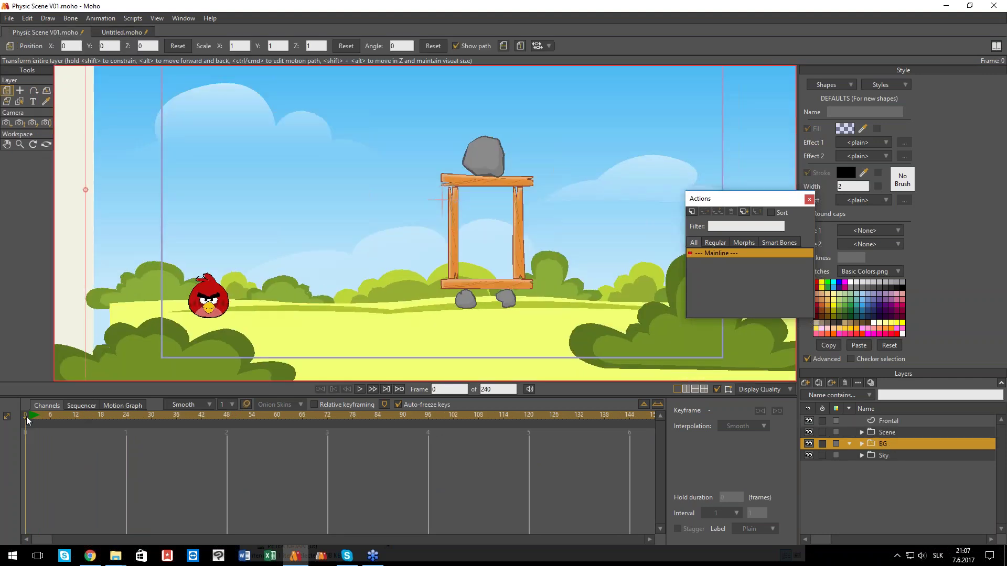
pyautogui.press('space')
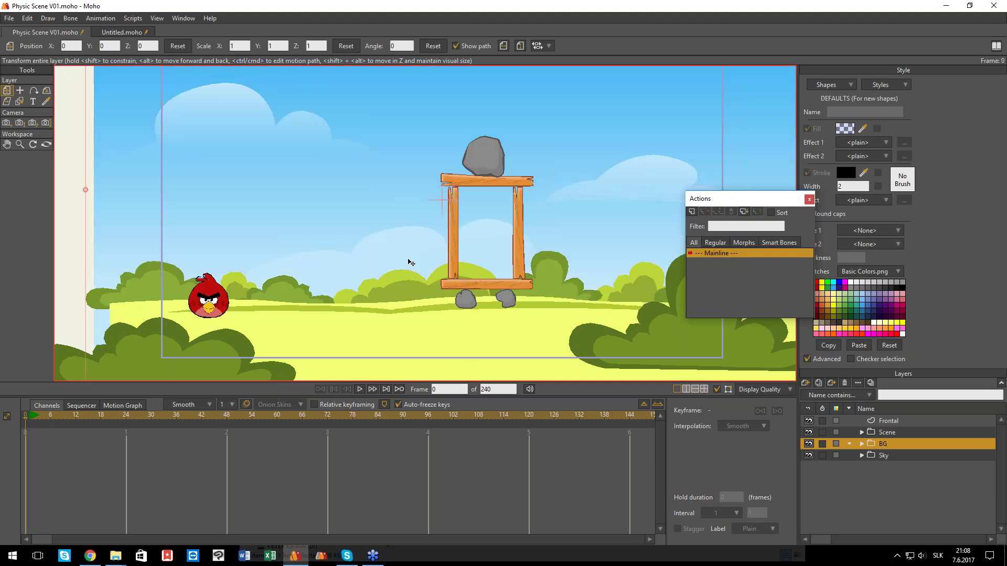
pyautogui.scroll(-2, 408, 259)
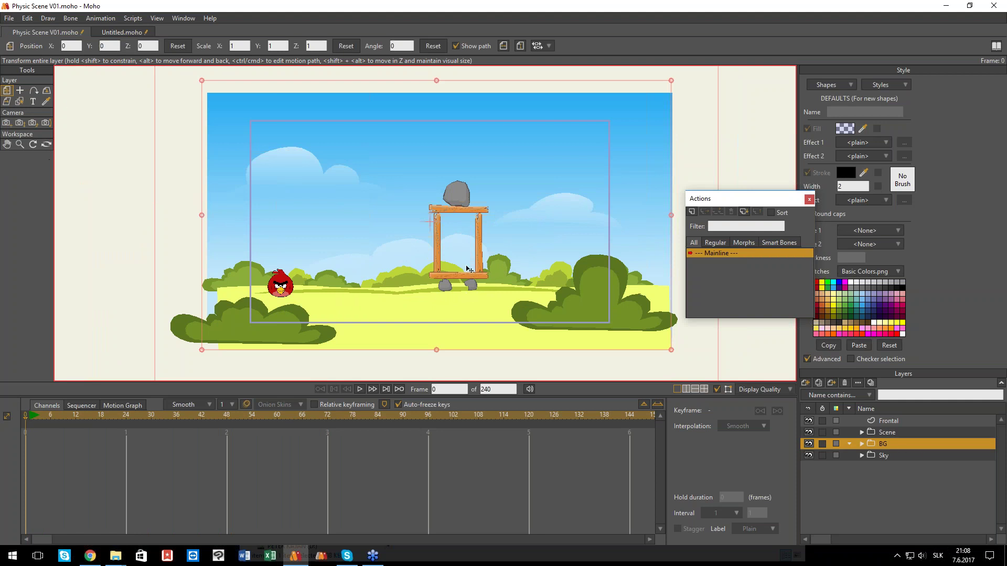
pyautogui.click(885, 458)
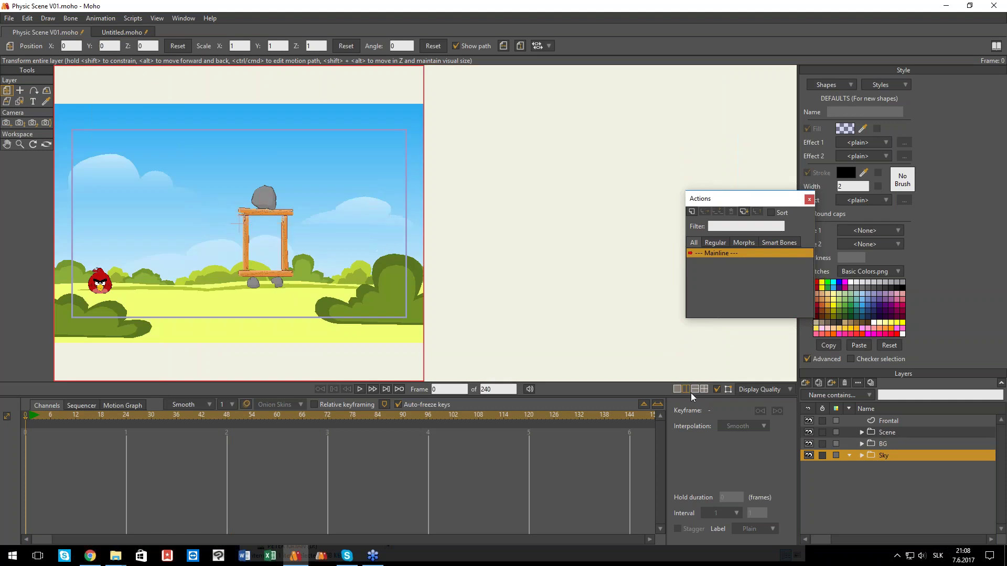
# - Split the workspace into two side-by-side views, orbit the second into a 3D perspective, and move the Actions window aside
pyautogui.click(689, 391)
pyautogui.click(46, 146)
pyautogui.moveTo(603, 230)
pyautogui.mouseDown()
pyautogui.moveTo(544, 225)
pyautogui.moveTo(589, 194)
pyautogui.moveTo(564, 173)
pyautogui.moveTo(635, 251)
pyautogui.moveTo(625, 248)
pyautogui.mouseUp()
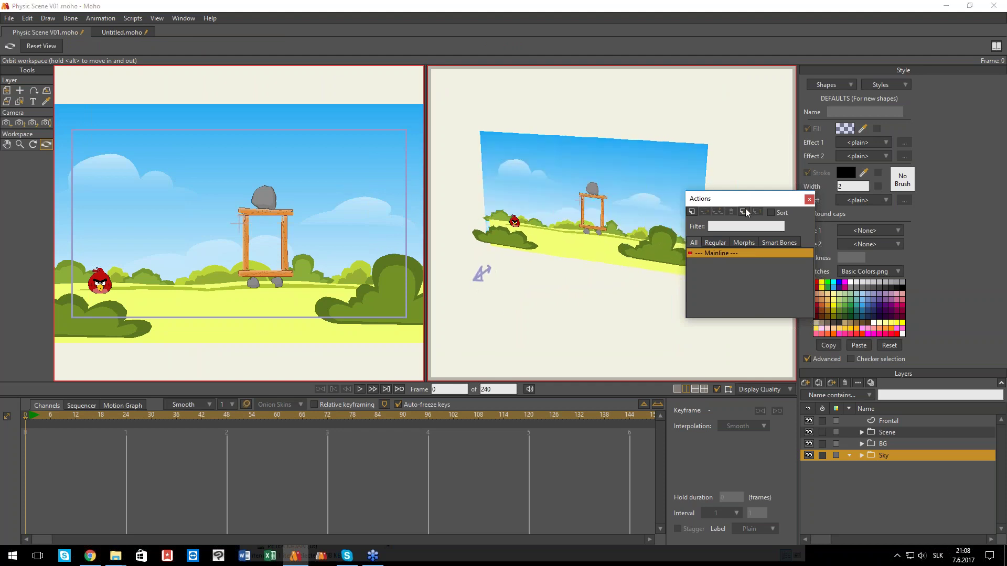
pyautogui.moveTo(721, 199); pyautogui.dragTo(757, 255)
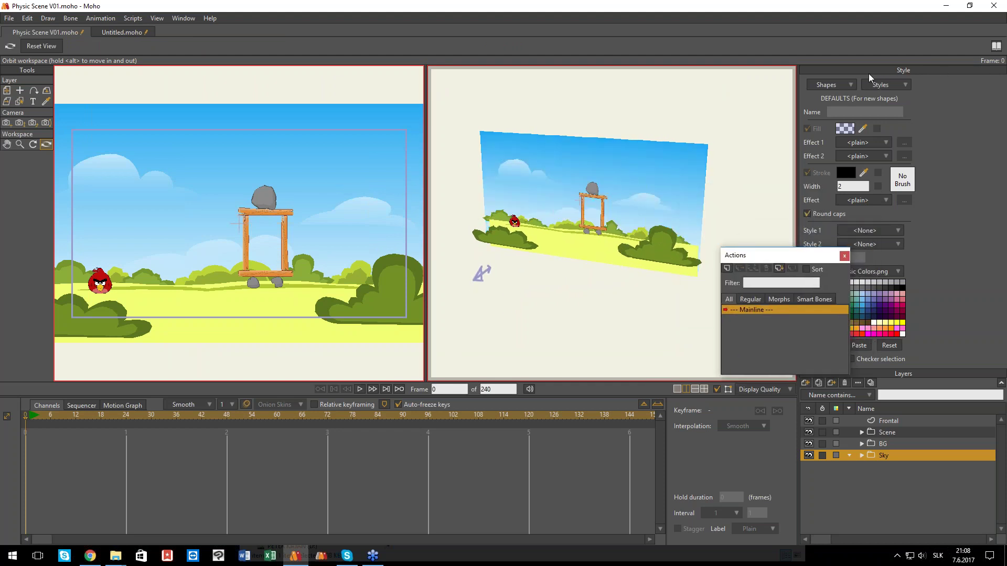
pyautogui.moveTo(790, 258); pyautogui.dragTo(667, 247)
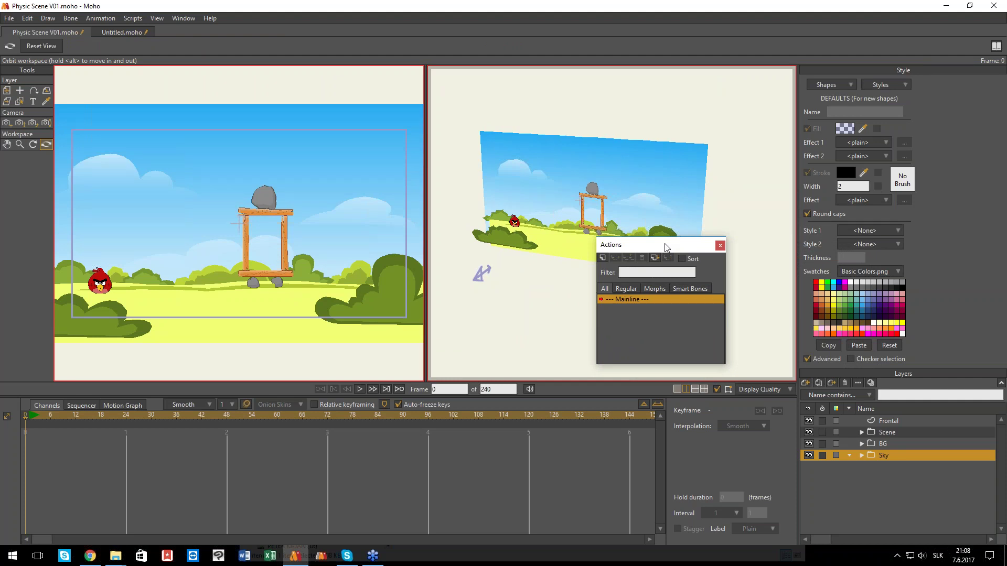
# - Show the Layer Comps window and dock it beside the Style window
pyautogui.click(173, 17)
pyautogui.click(193, 47)
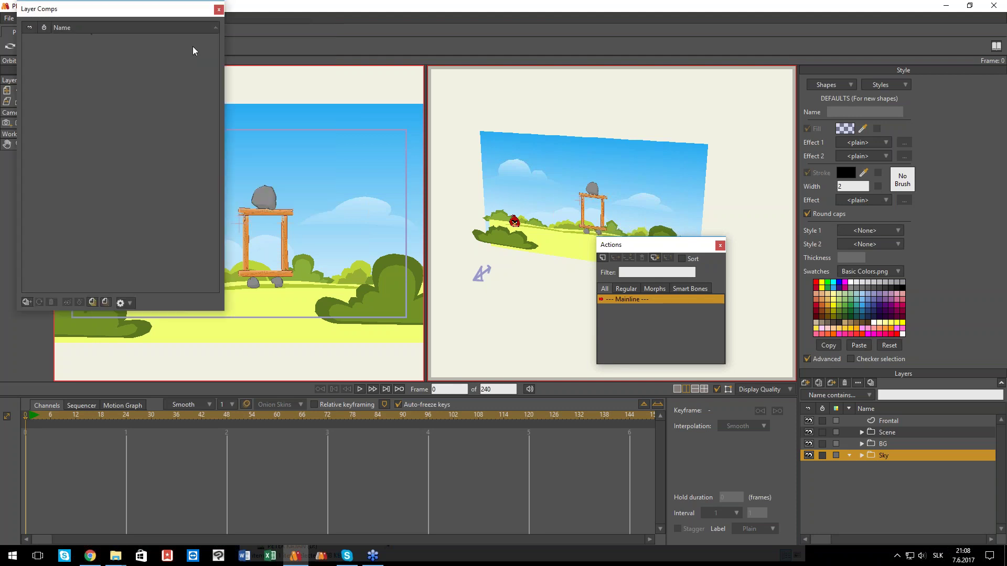
pyautogui.moveTo(97, 6); pyautogui.dragTo(448, 53)
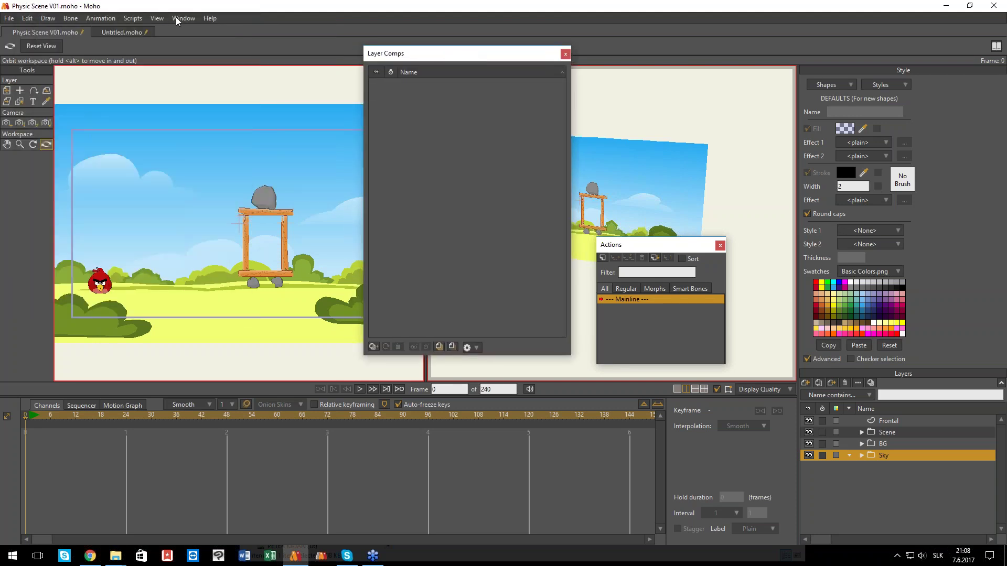
pyautogui.click(183, 18)
pyautogui.moveTo(325, 86)
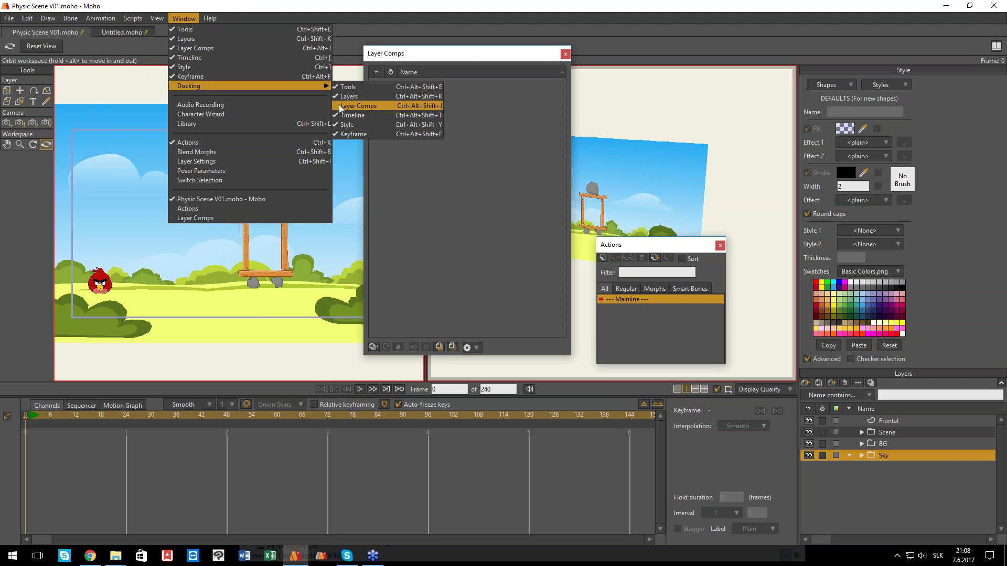
pyautogui.click(339, 105)
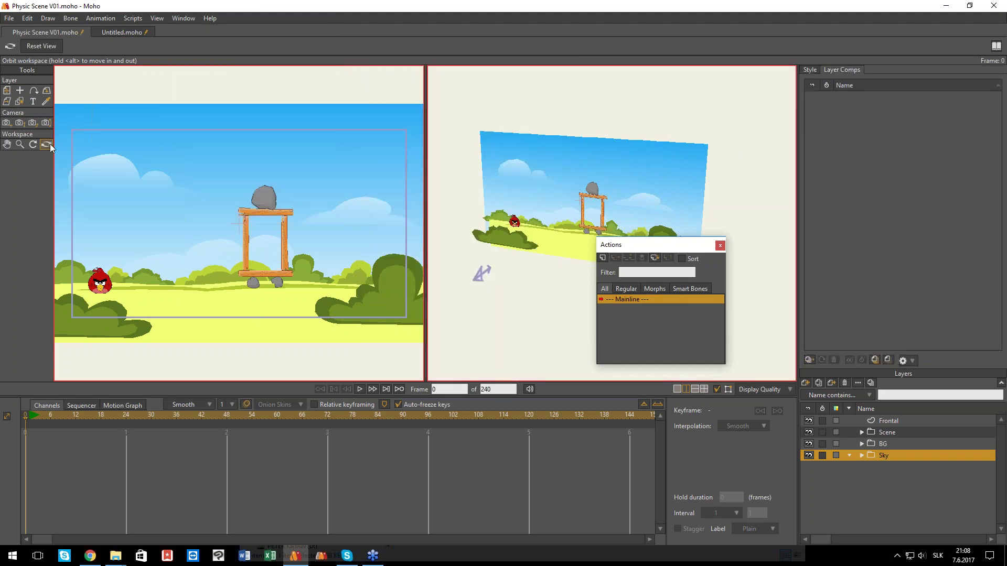
# - Try moving the Sky layer back in depth to about Z -2.98, and undo the move
pyautogui.moveTo(556, 210); pyautogui.dragTo(497, 219)
pyautogui.scroll(-2, 442, 224)
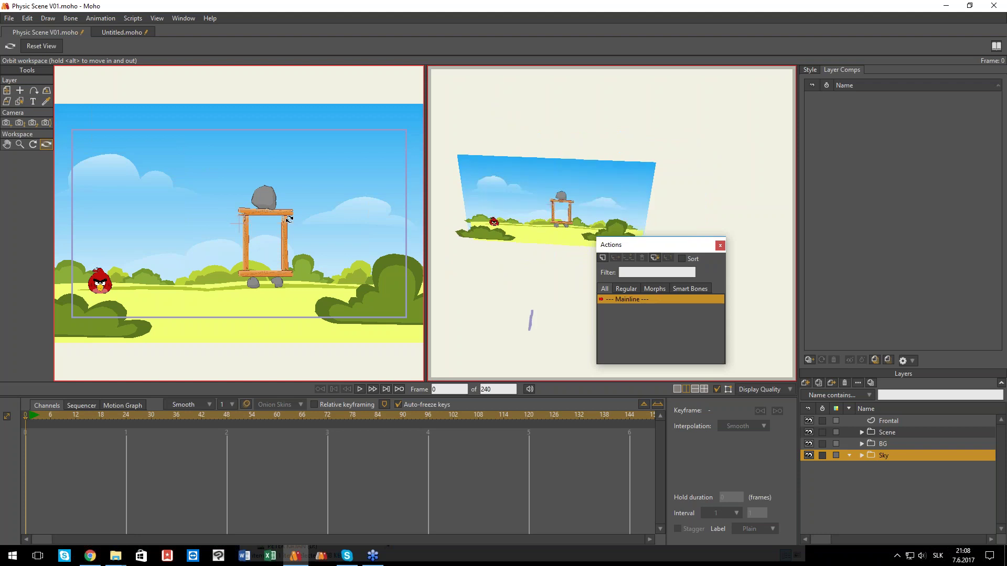
pyautogui.click(305, 77)
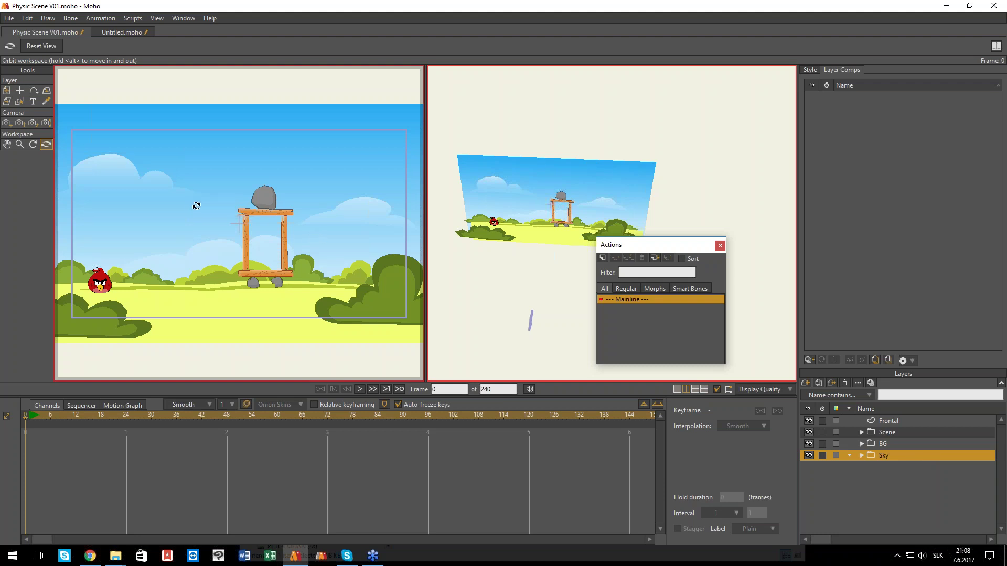
pyautogui.click(7, 91)
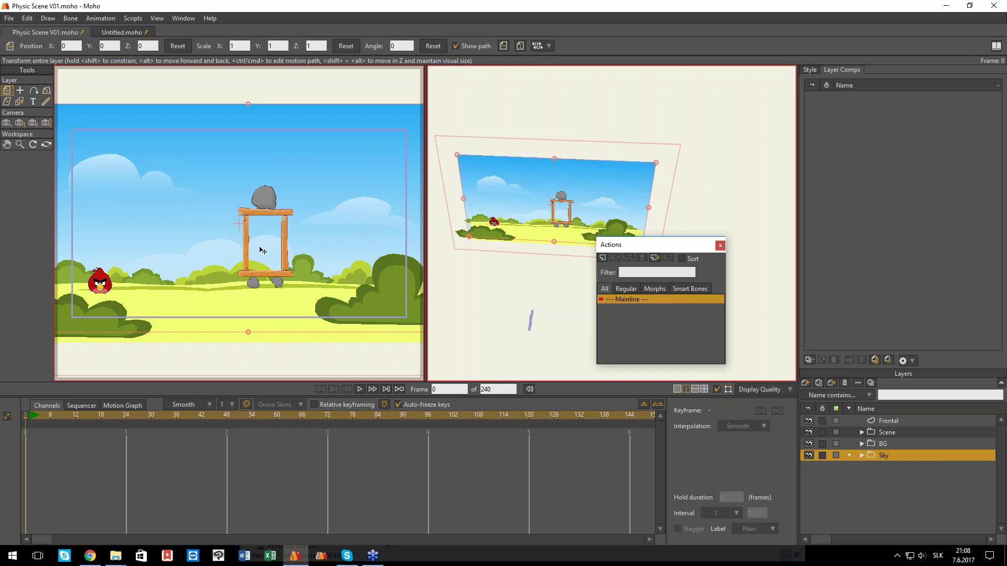
pyautogui.moveTo(278, 262); pyautogui.dragTo(249, 238)
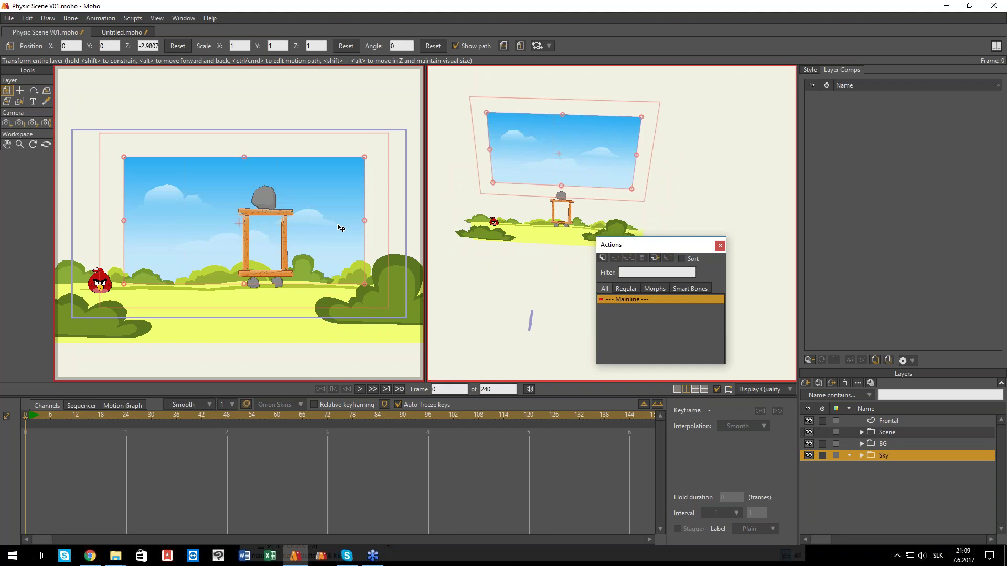
pyautogui.click(30, 19)
pyautogui.click(111, 30)
# - Try shrinking the Sky layer to about 0.4 of its size, and undo the scaling
pyautogui.scroll(-4, 290, 254)
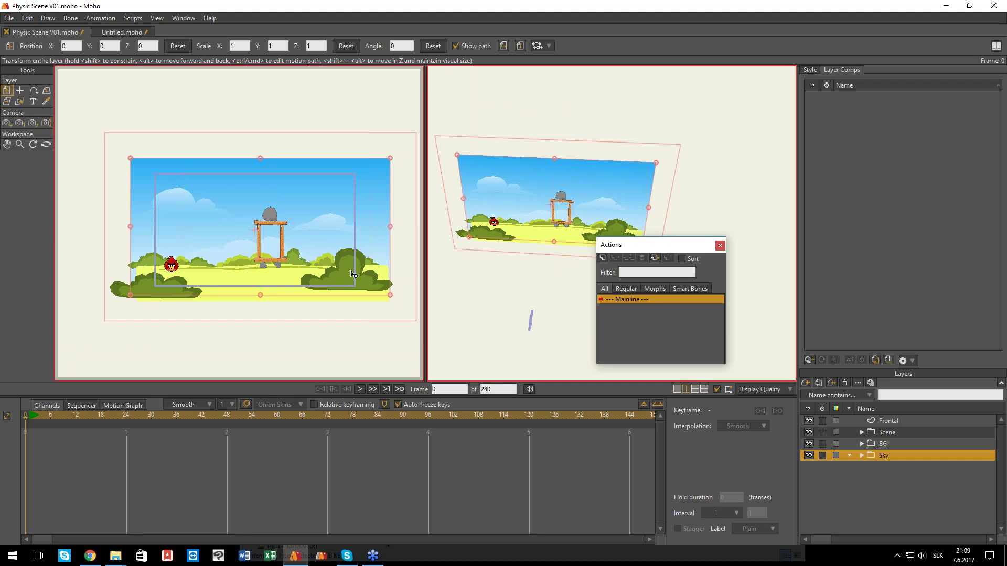
pyautogui.moveTo(393, 299); pyautogui.dragTo(313, 260)
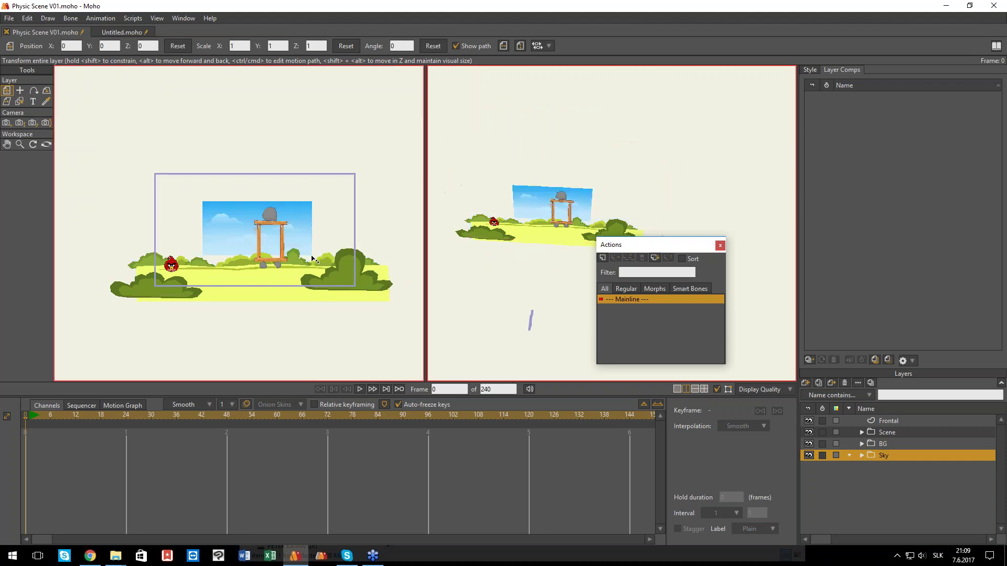
pyautogui.click(30, 20)
pyautogui.click(32, 28)
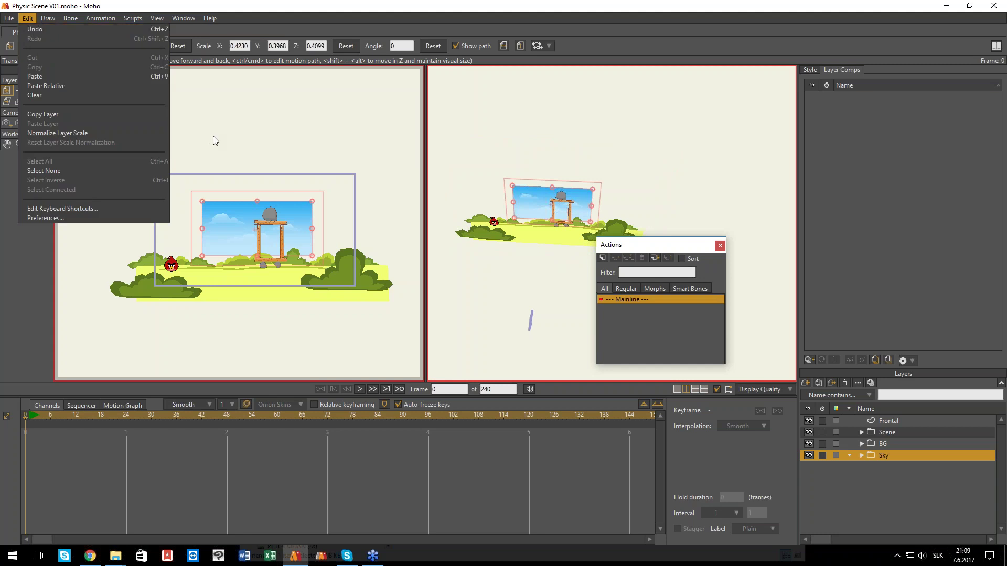
# - Move the Sky layer back to about Z -11.68 while maintaining its visual size, and orbit the second view to check its depth
pyautogui.moveTo(321, 270); pyautogui.dragTo(347, 187)
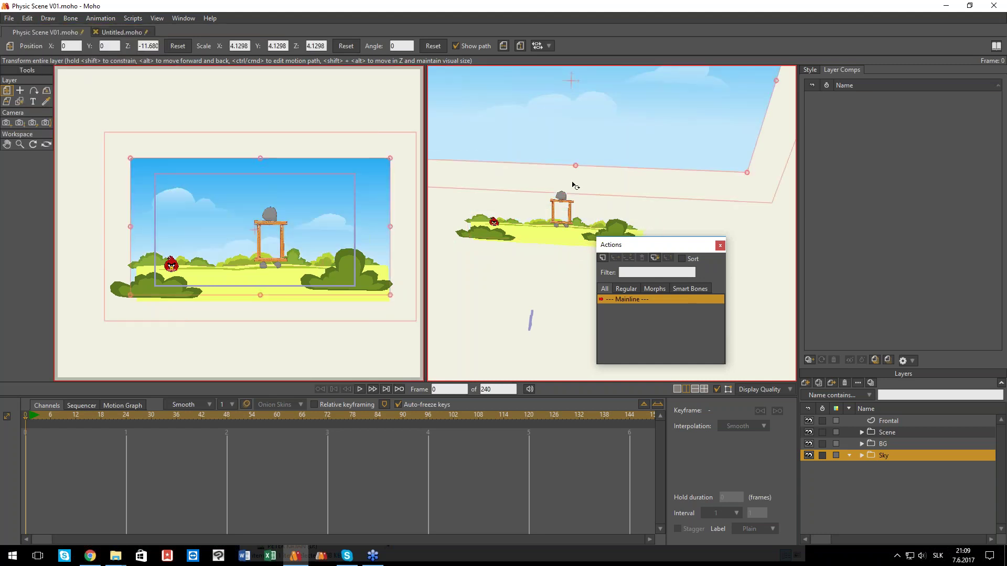
pyautogui.moveTo(574, 186); pyautogui.dragTo(546, 193)
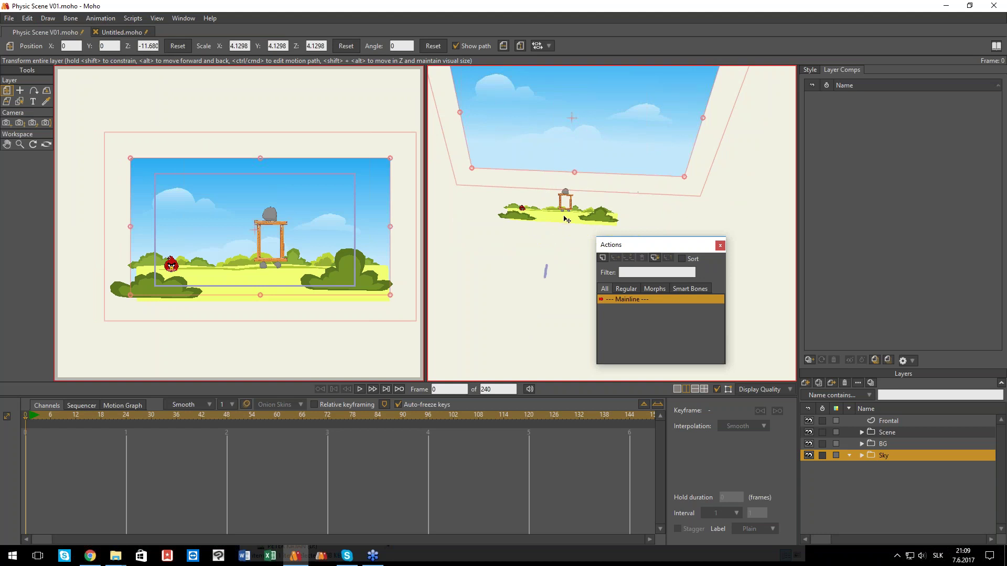
pyautogui.click(46, 144)
pyautogui.moveTo(524, 173); pyautogui.dragTo(527, 143)
pyautogui.moveTo(565, 149); pyautogui.dragTo(560, 185)
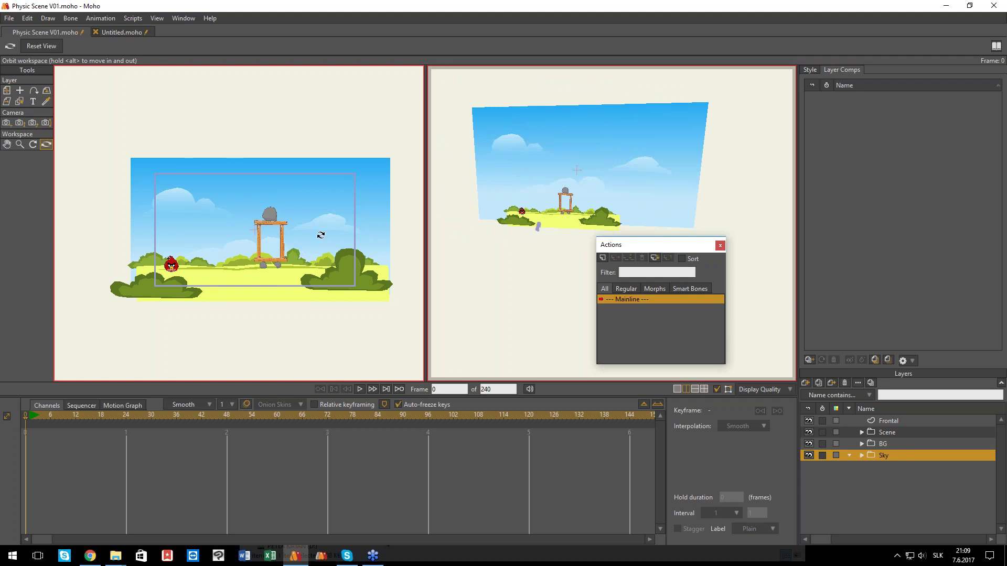
# - At frame 0, track the camera sideways and slightly down to about X 0.26, Y -0.05
pyautogui.click(7, 124)
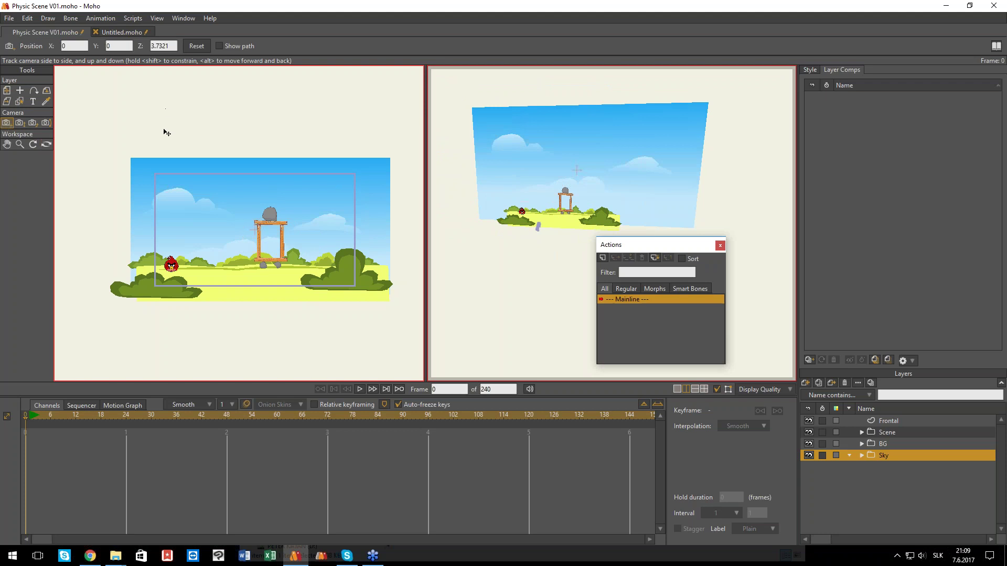
pyautogui.moveTo(192, 208)
pyautogui.mouseDown()
pyautogui.moveTo(207, 204)
pyautogui.moveTo(175, 207)
pyautogui.moveTo(191, 209)
pyautogui.mouseUp()
pyautogui.scroll(5, 214, 246)
pyautogui.scroll(-2, 254, 255)
pyautogui.moveTo(269, 261)
pyautogui.mouseDown()
pyautogui.moveTo(229, 256)
pyautogui.moveTo(251, 255)
pyautogui.mouseUp()
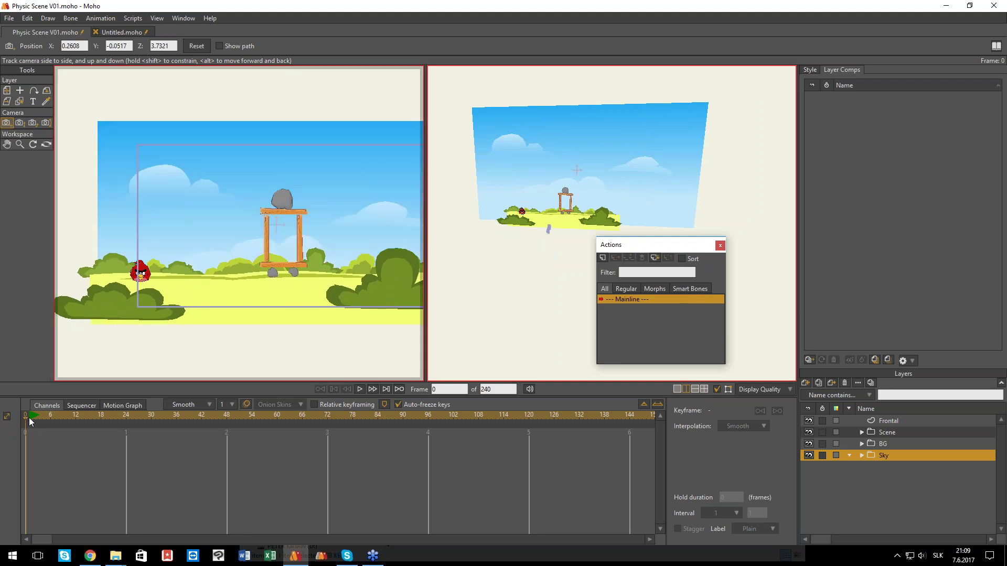
pyautogui.scroll(-1, 250, 267)
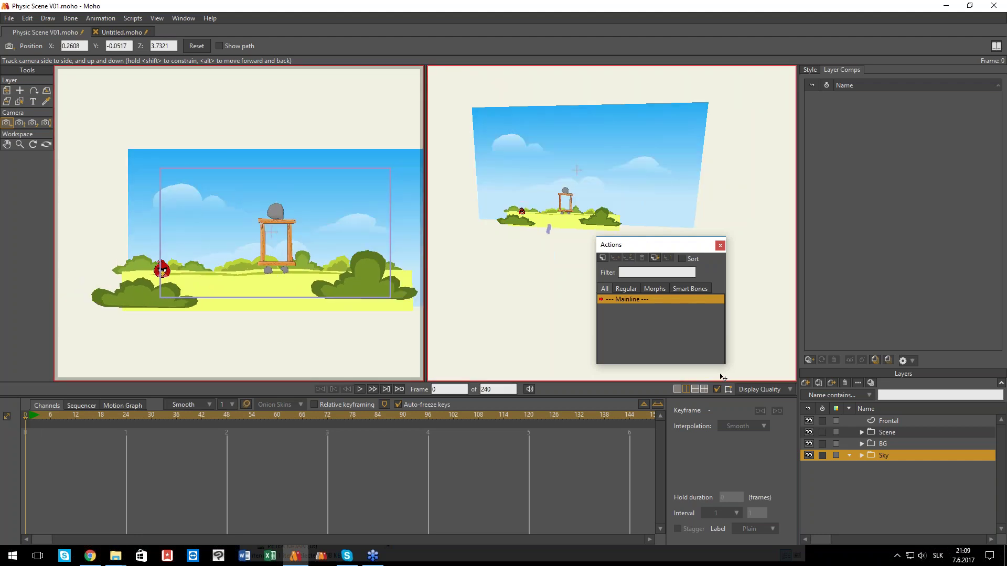
# - Bring the Frontal bushes layer toward the camera to about Z 0.91 while maintaining its visual size
pyautogui.click(891, 421)
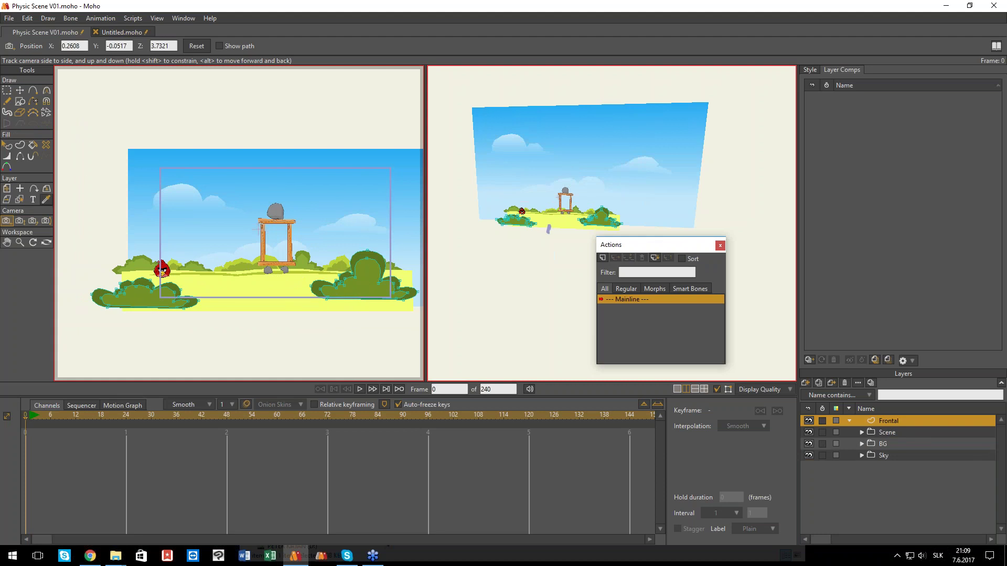
pyautogui.click(47, 242)
pyautogui.moveTo(604, 190); pyautogui.dragTo(524, 218)
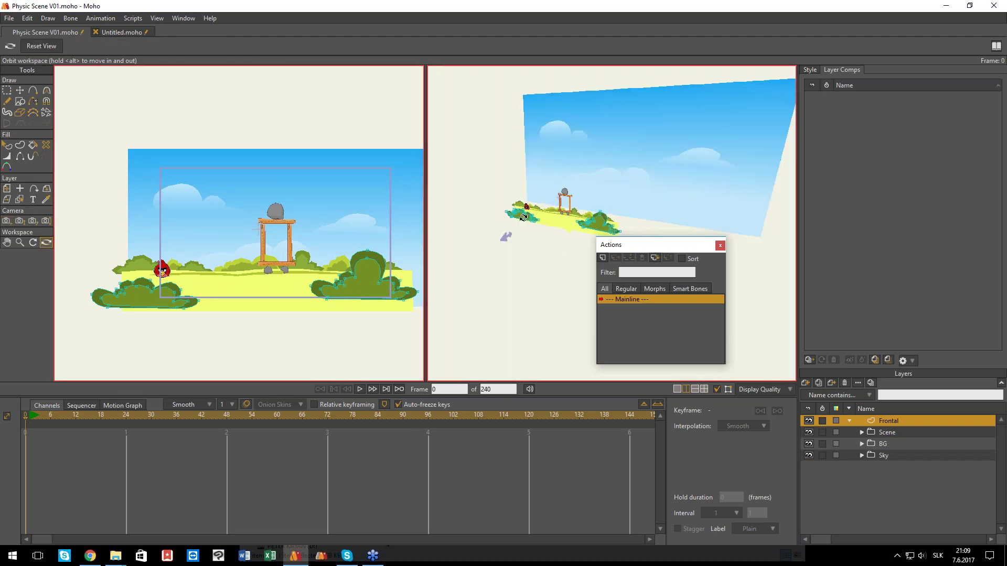
pyautogui.press('m')
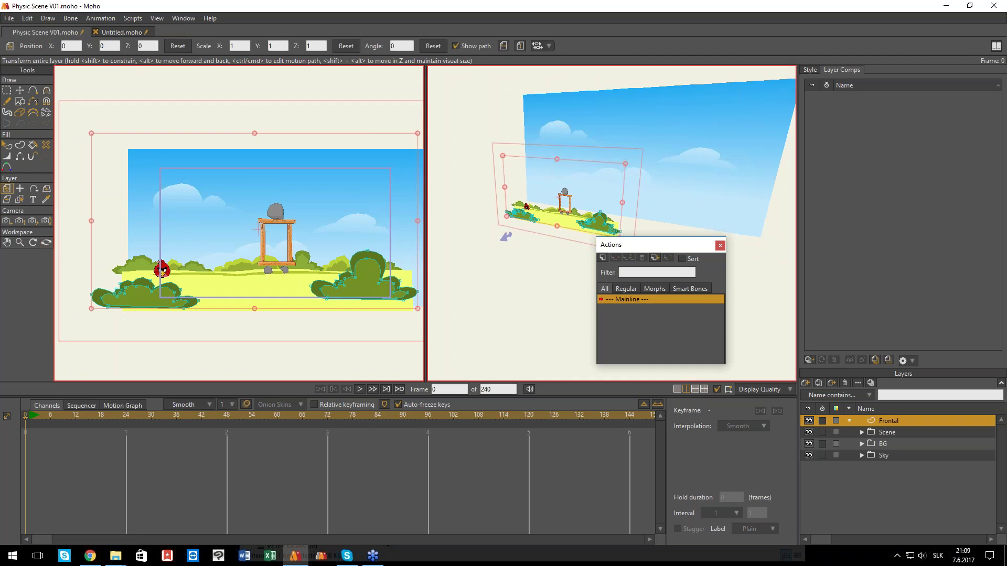
pyautogui.moveTo(316, 276); pyautogui.dragTo(326, 285)
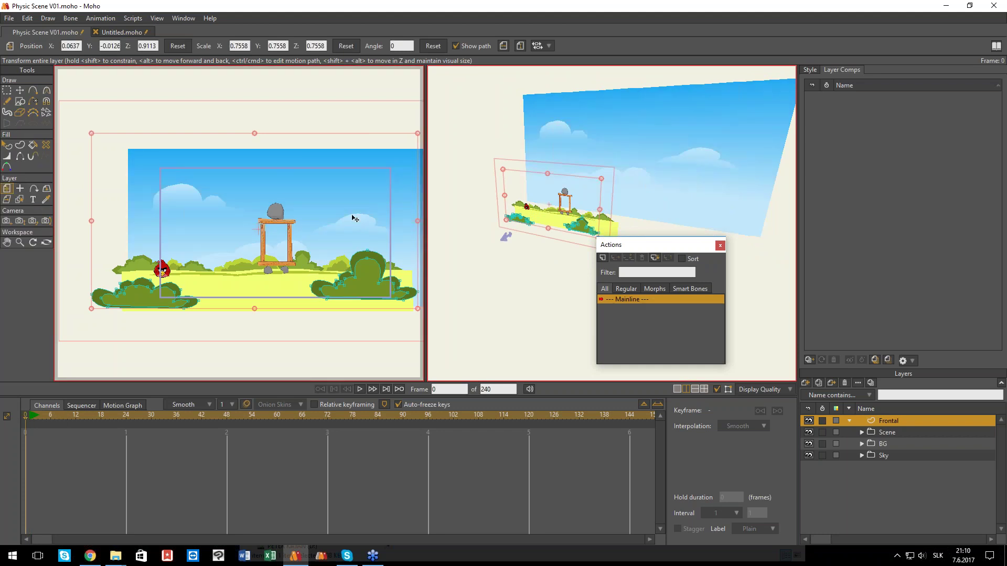
# - Return to a single view and, at frame 76, track the camera to about X 0.49, Y -0.13, Z 3.01
pyautogui.click(677, 389)
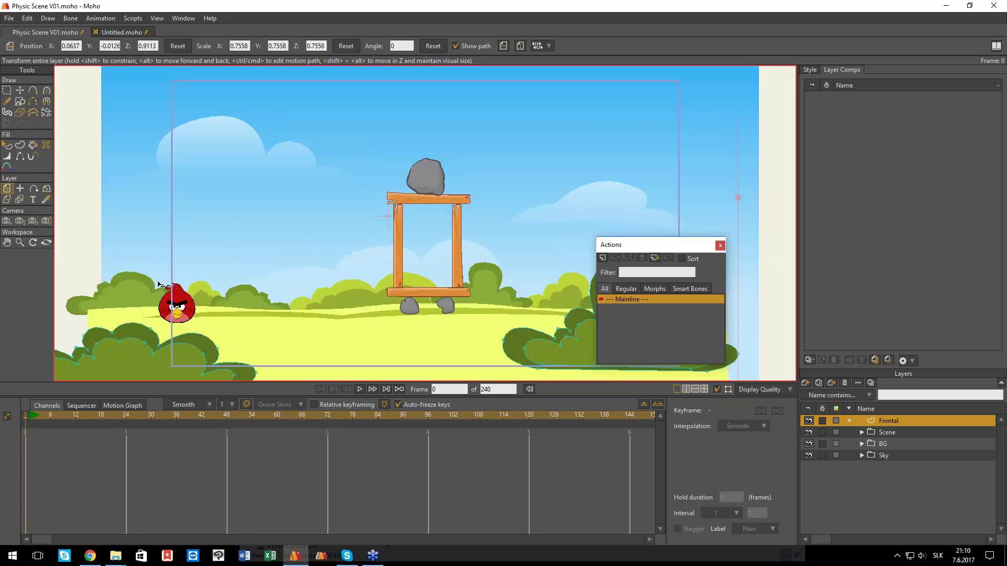
pyautogui.moveTo(67, 415); pyautogui.dragTo(343, 442)
pyautogui.click(32, 188)
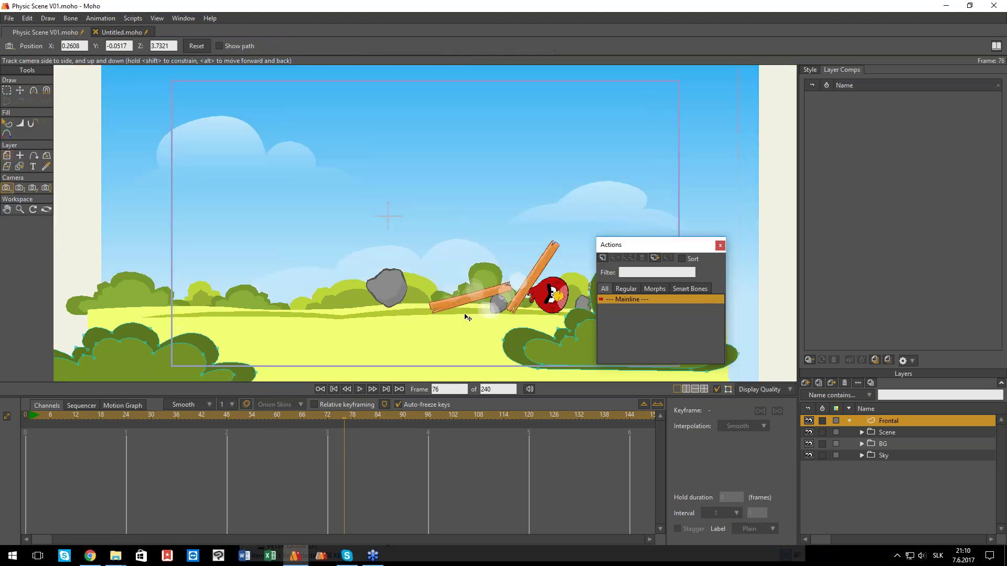
pyautogui.moveTo(528, 321)
pyautogui.mouseDown()
pyautogui.moveTo(474, 286)
pyautogui.moveTo(532, 325)
pyautogui.moveTo(518, 319)
pyautogui.mouseUp()
pyautogui.moveTo(636, 247); pyautogui.dragTo(862, 238)
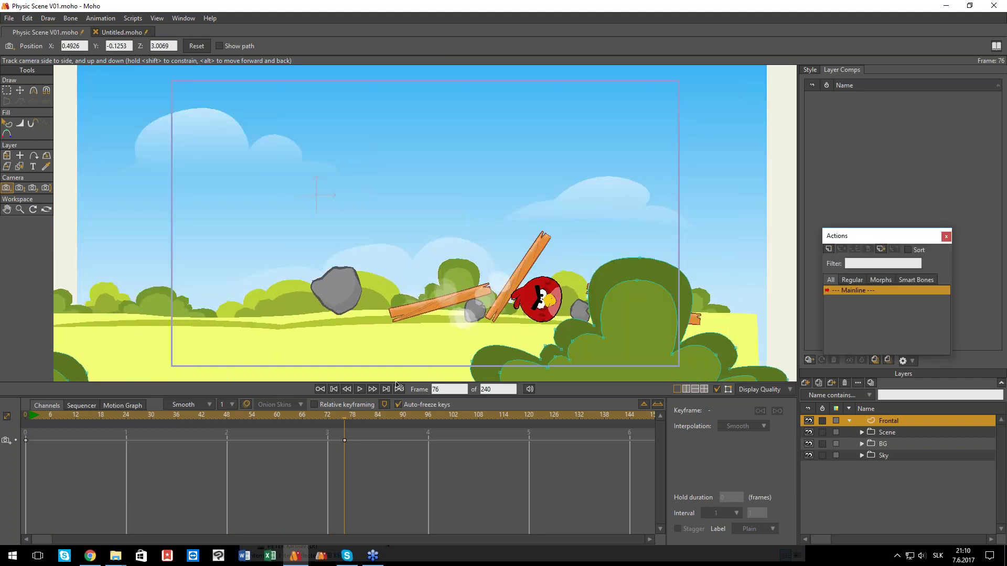
# - Scrub and play the animation from frame 0 to examine the camera move over the collapsing structure
pyautogui.click(250, 415)
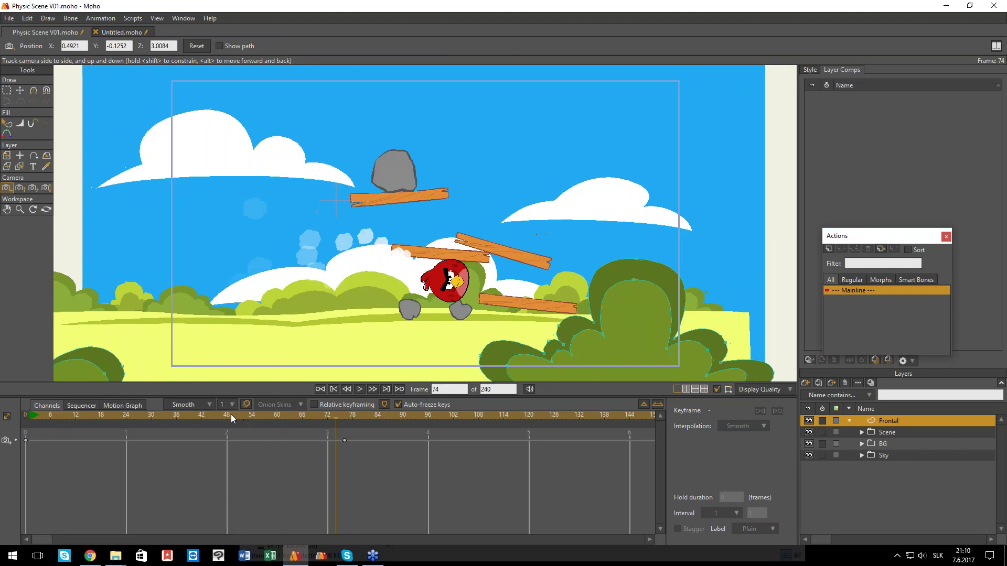
pyautogui.moveTo(227, 418)
pyautogui.mouseDown()
pyautogui.moveTo(26, 420)
pyautogui.moveTo(278, 424)
pyautogui.moveTo(21, 430)
pyautogui.mouseUp()
pyautogui.press('space')
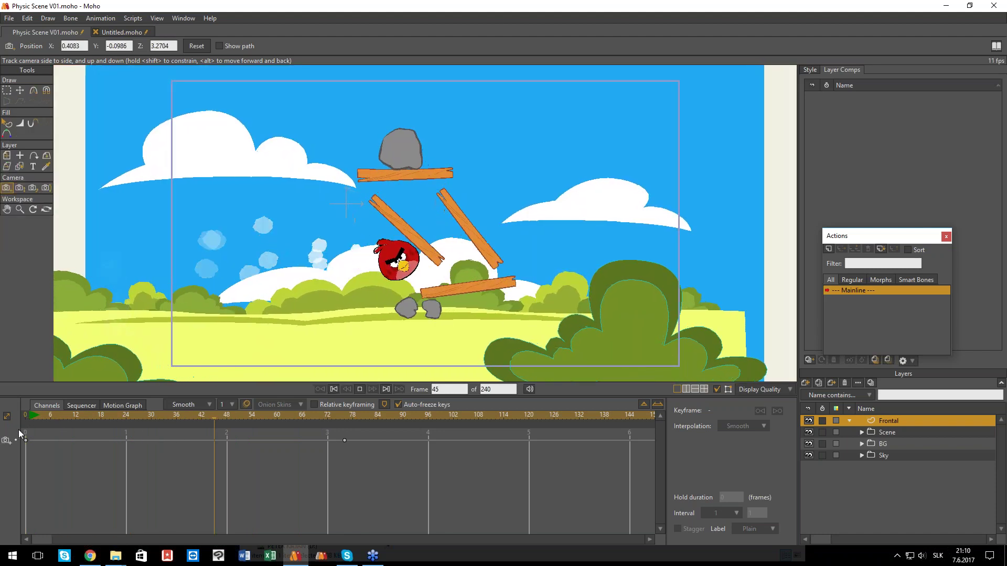
pyautogui.press('space')
pyautogui.moveTo(92, 417); pyautogui.dragTo(26, 420)
pyautogui.click(25, 422)
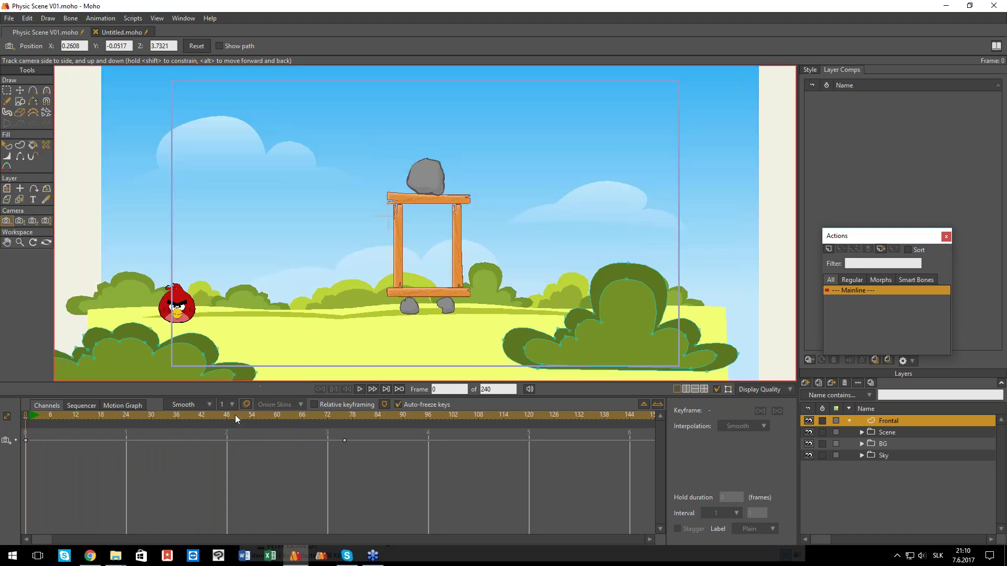
# - At frame 58, pan/tilt and roll the camera slightly, and return to frame 0
pyautogui.moveTo(260, 416); pyautogui.dragTo(269, 416)
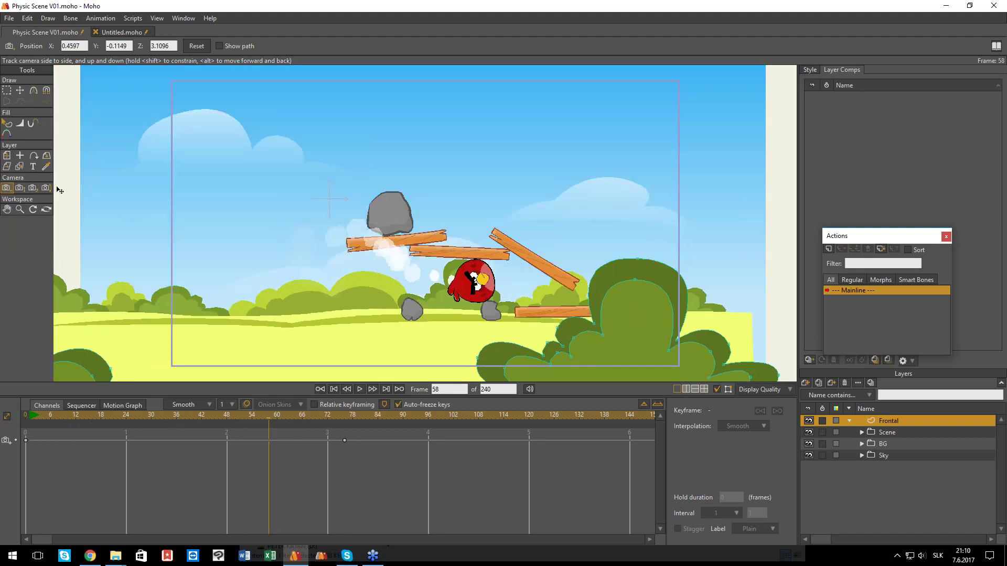
pyautogui.click(32, 188)
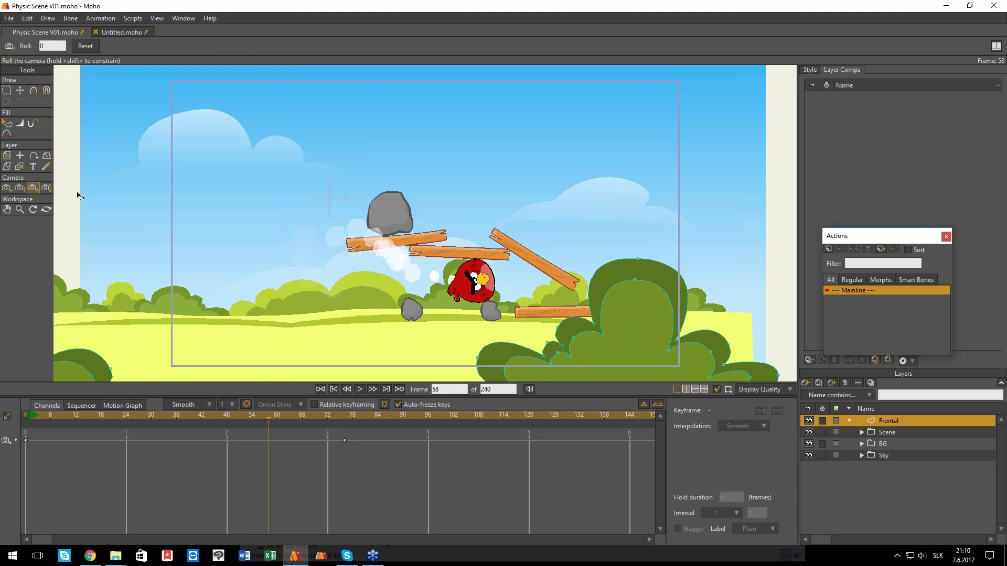
pyautogui.click(45, 188)
pyautogui.moveTo(321, 242); pyautogui.dragTo(365, 240)
pyautogui.click(34, 188)
pyautogui.moveTo(444, 203)
pyautogui.mouseDown()
pyautogui.moveTo(457, 205)
pyautogui.moveTo(457, 195)
pyautogui.mouseUp()
pyautogui.moveTo(129, 417)
pyautogui.mouseDown()
pyautogui.moveTo(66, 416)
pyautogui.moveTo(299, 422)
pyautogui.moveTo(15, 423)
pyautogui.mouseUp()
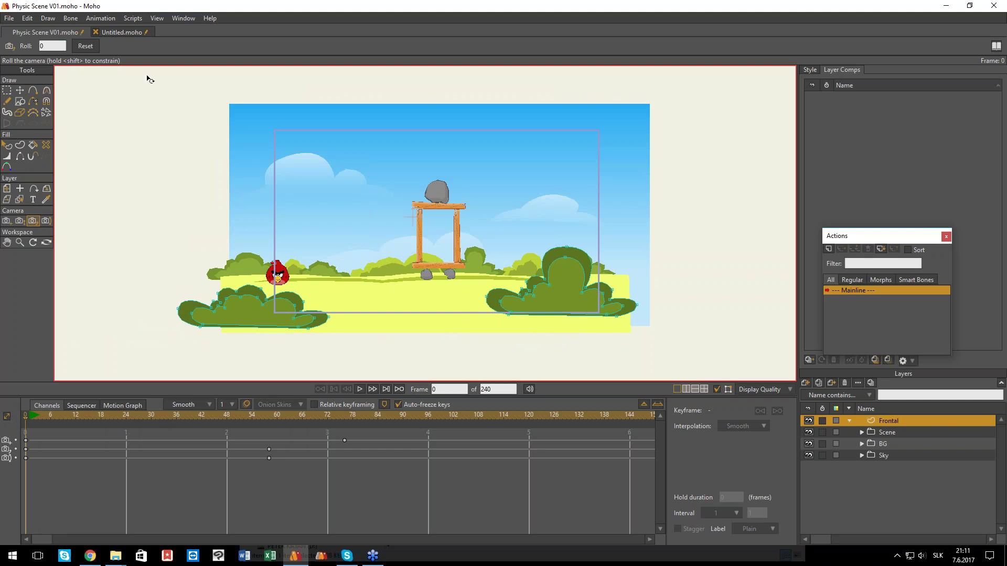
# - In the Untitled document, add a vector layer at frame 0 and delete the particle layer together with its sublayers
pyautogui.click(125, 34)
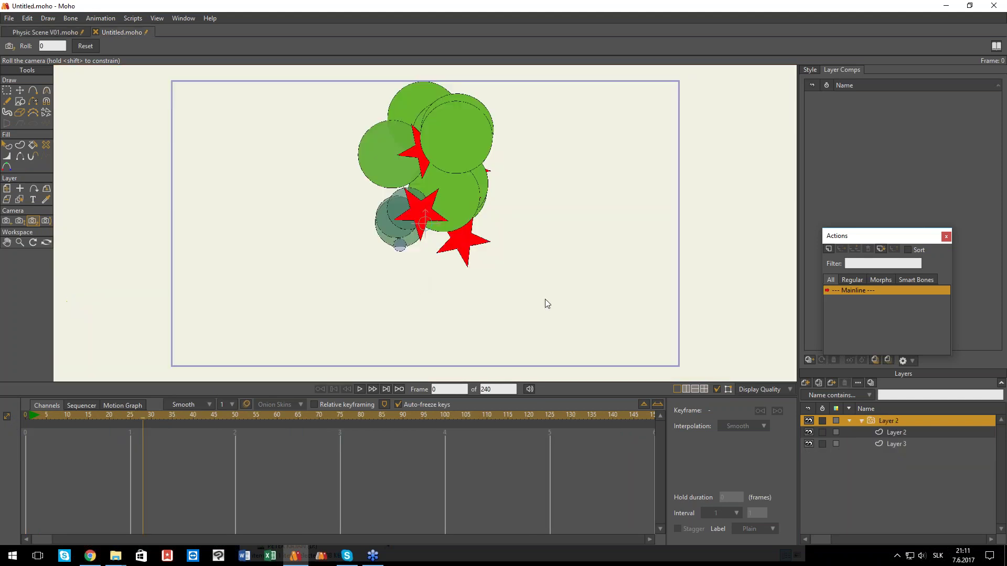
pyautogui.click(805, 383)
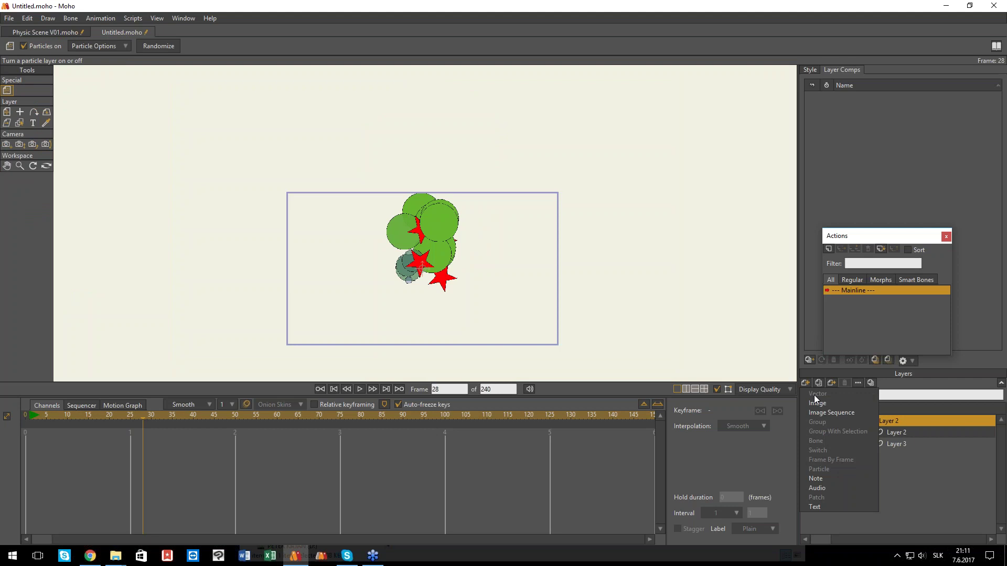
pyautogui.moveTo(39, 416); pyautogui.dragTo(25, 416)
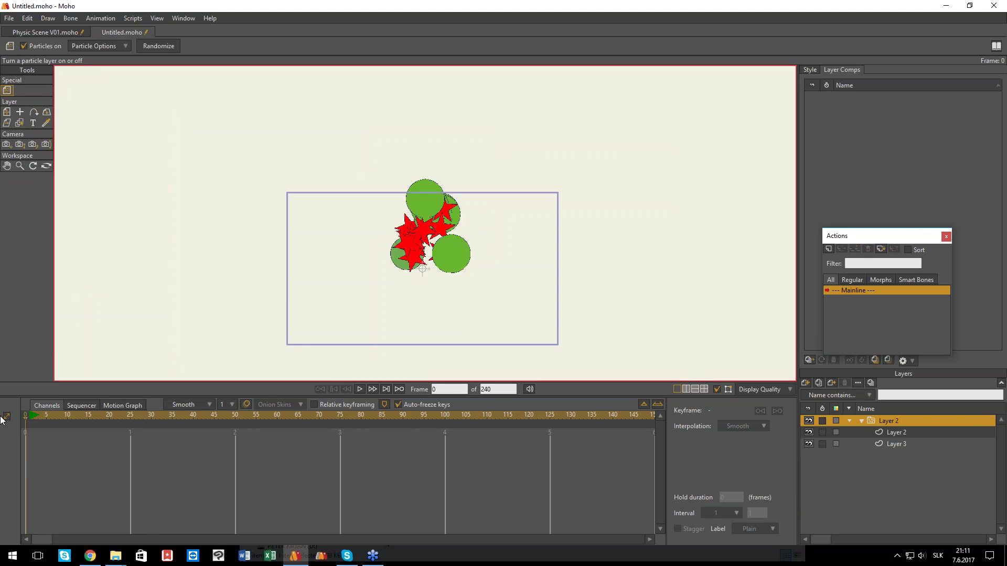
pyautogui.click(800, 385)
pyautogui.click(837, 412)
pyautogui.click(885, 433)
pyautogui.click(844, 383)
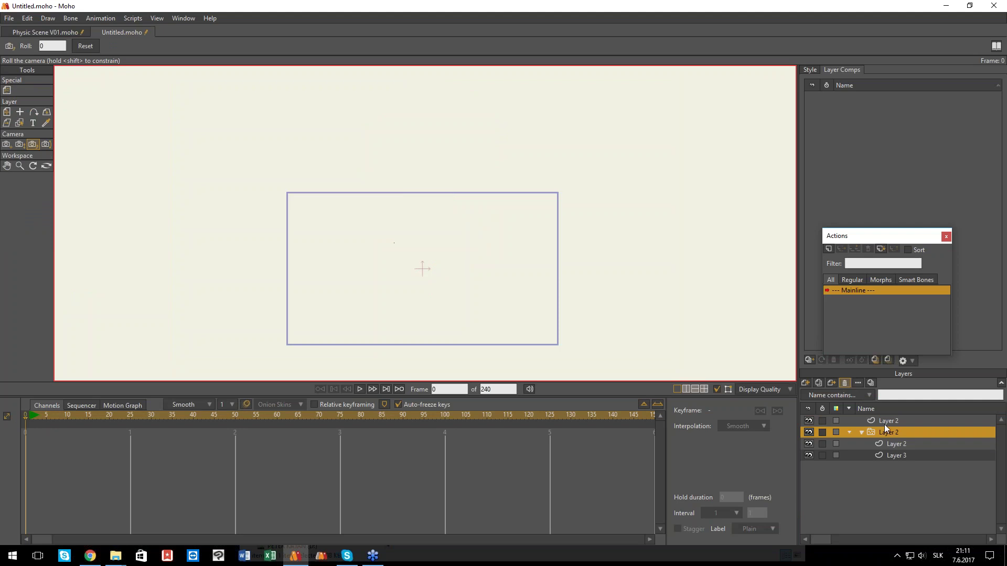
pyautogui.click(885, 423)
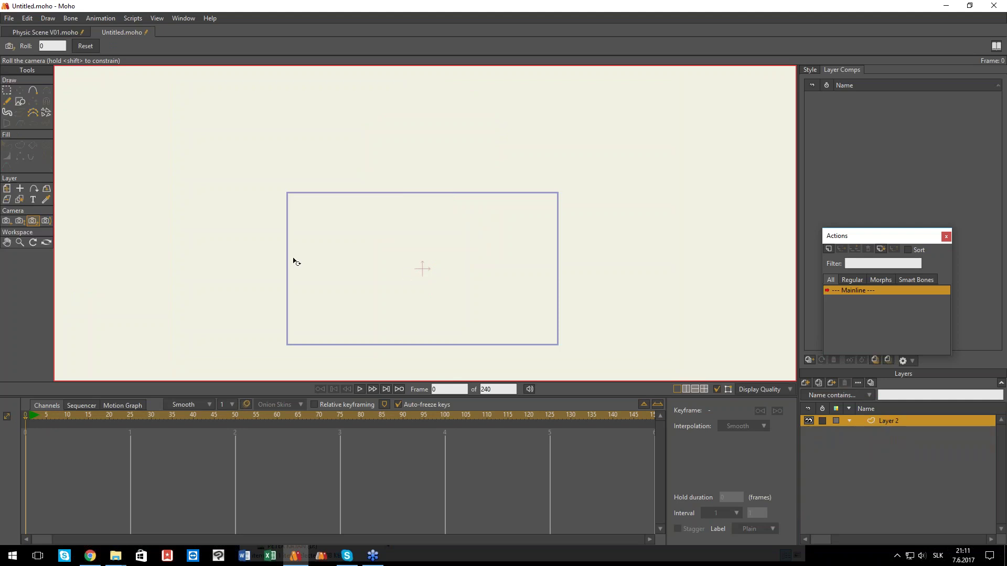
# - Draw a circle on the vector layer and centre it on the layer origin in the middle of the camera frame
pyautogui.click(20, 101)
pyautogui.moveTo(422, 273)
pyautogui.mouseDown()
pyautogui.moveTo(396, 250)
pyautogui.moveTo(410, 276)
pyautogui.mouseUp()
pyautogui.hotkey('ctrl', 'z')
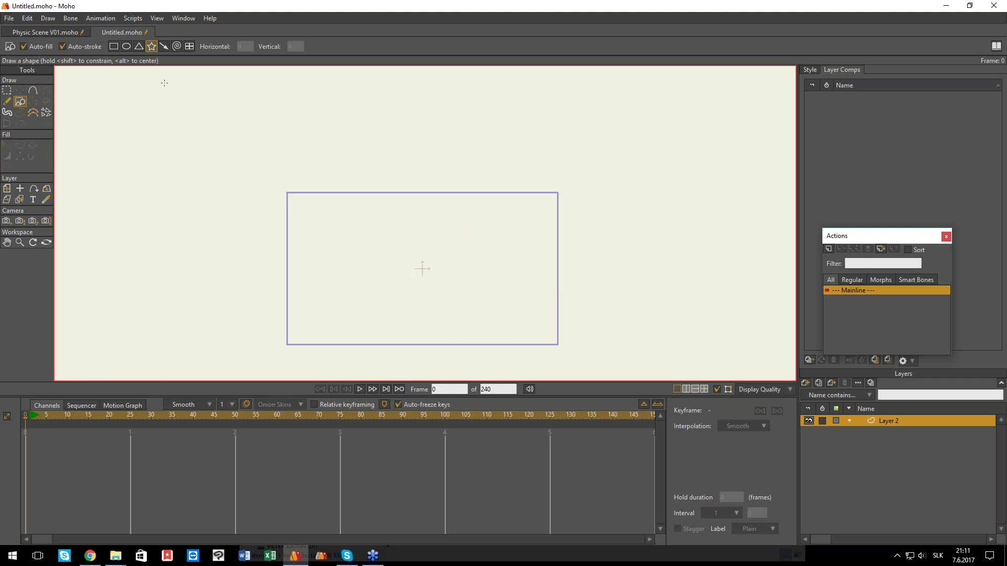
pyautogui.click(126, 47)
pyautogui.moveTo(433, 278); pyautogui.dragTo(372, 213)
pyautogui.press('g')
pyautogui.press('t')
pyautogui.moveTo(408, 252); pyautogui.dragTo(425, 274)
pyautogui.press('m')
pyautogui.scroll(2, 435, 279)
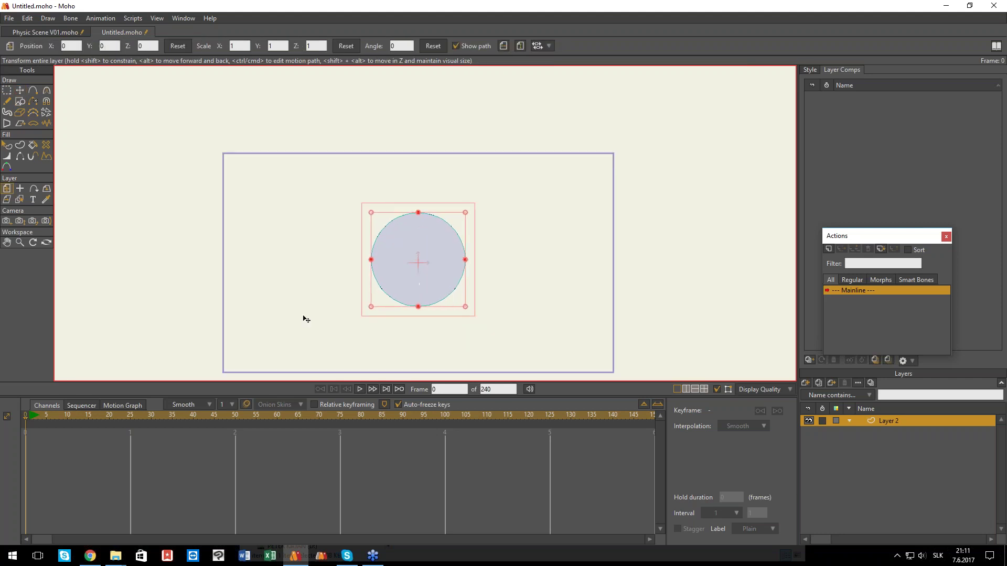
# - Keyframe the circle layer's full scale at frame 25, shrink it uniformly to about 0.018 at frame 1, and play the growth
pyautogui.moveTo(31, 420); pyautogui.dragTo(132, 419)
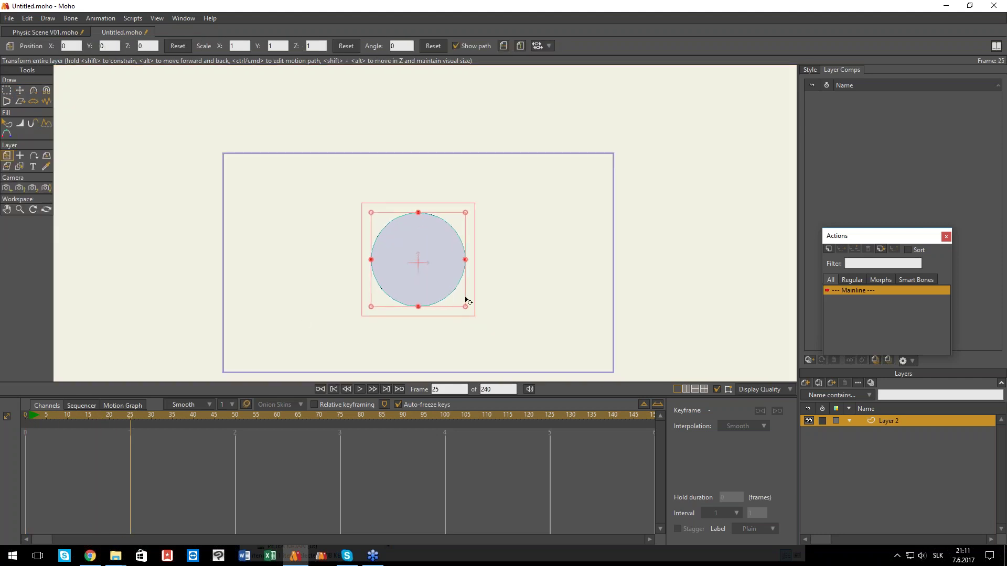
pyautogui.click(463, 310)
pyautogui.moveTo(40, 420); pyautogui.dragTo(30, 424)
pyautogui.moveTo(468, 310); pyautogui.dragTo(428, 272)
pyautogui.press('space')
pyautogui.press('space')
# - Set the frame 1 scale keyframe to Elastic interpolation with bounce count 3 and scale 0.40, and play the animation
pyautogui.moveTo(118, 417); pyautogui.dragTo(55, 419)
pyautogui.click(29, 440)
pyautogui.rightClick(31, 440)
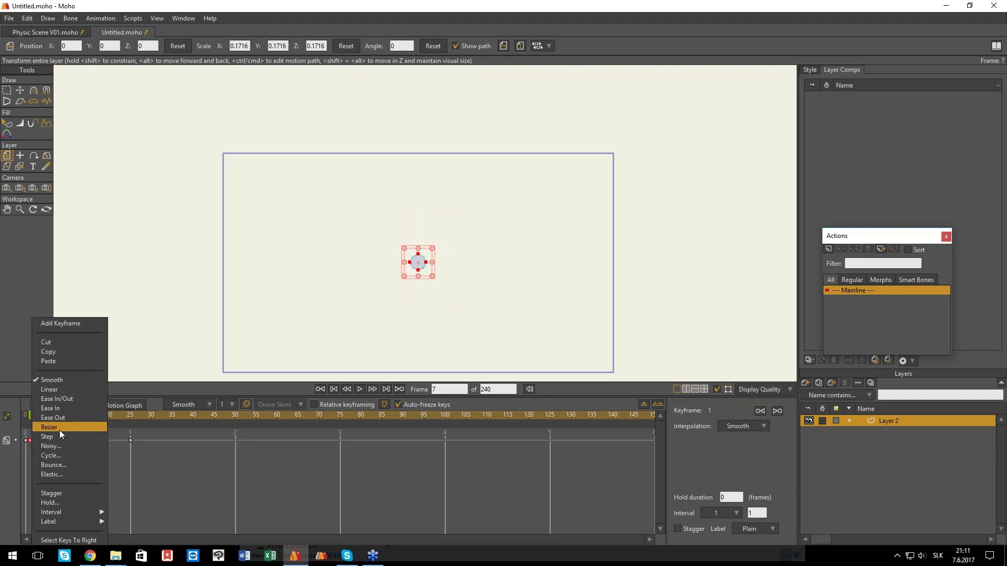
pyautogui.click(52, 475)
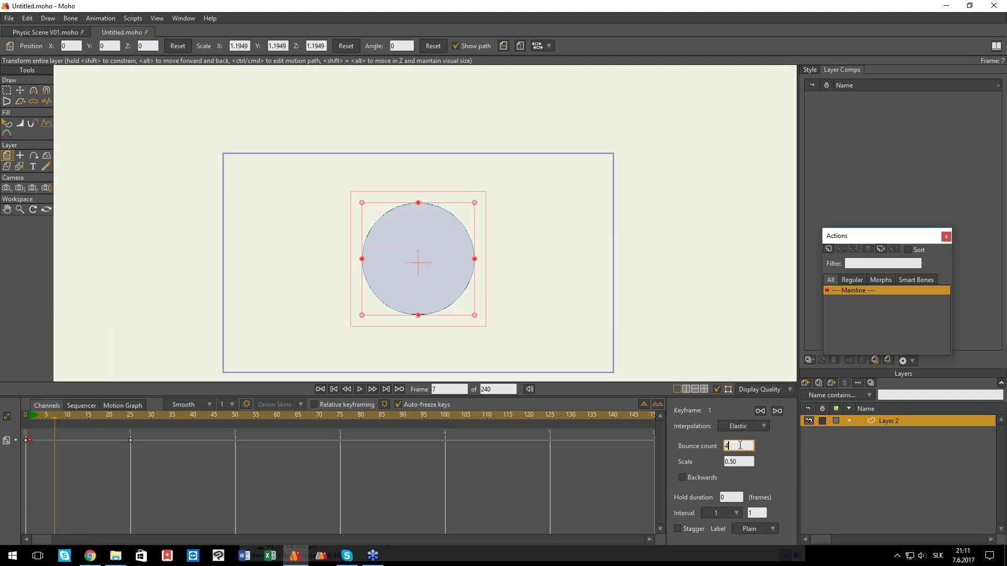
pyautogui.write('3')
pyautogui.scroll(-1, 745, 463)
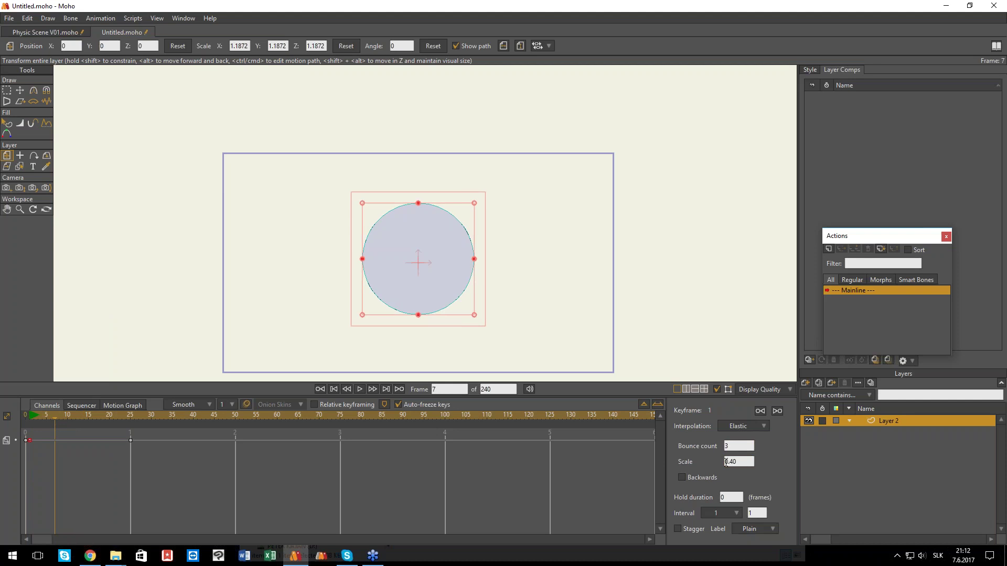
pyautogui.moveTo(52, 417); pyautogui.dragTo(20, 419)
pyautogui.press('space')
pyautogui.press('space')
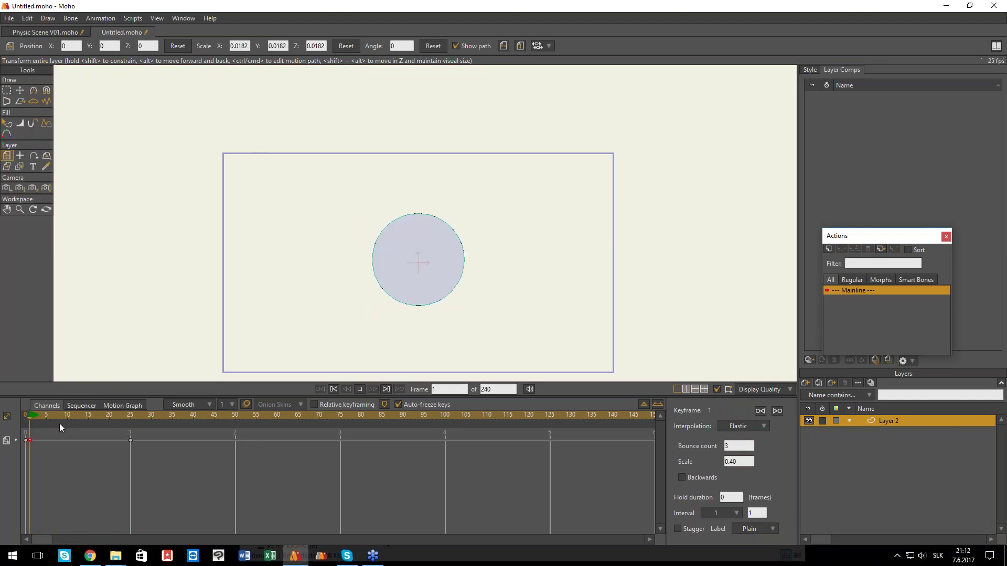
pyautogui.press('space')
# - View the scale curve in the motion graph, set the frame 1 keyframe's bounce count to 6, and play the animation
pyautogui.click(118, 407)
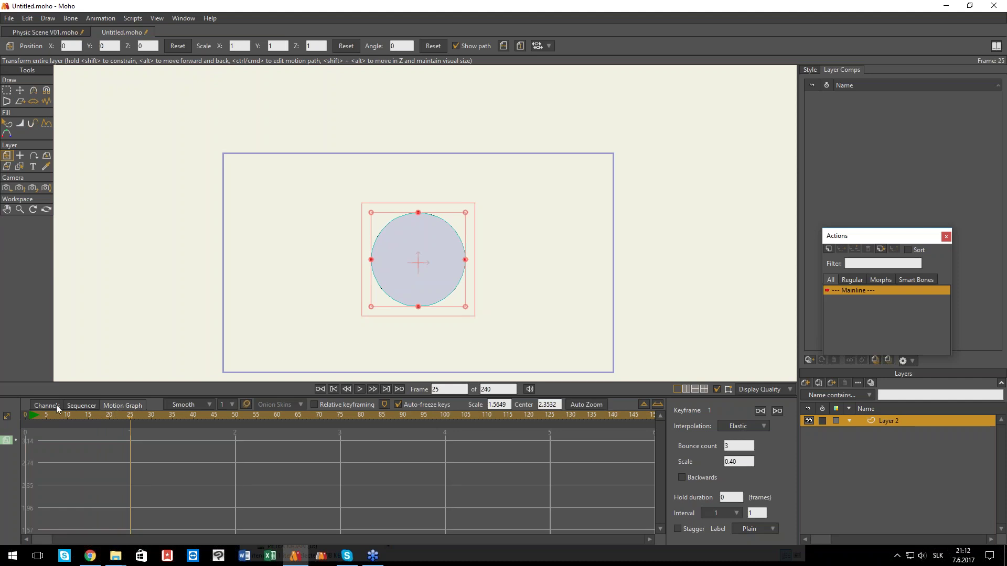
pyautogui.scroll(-3, 113, 456)
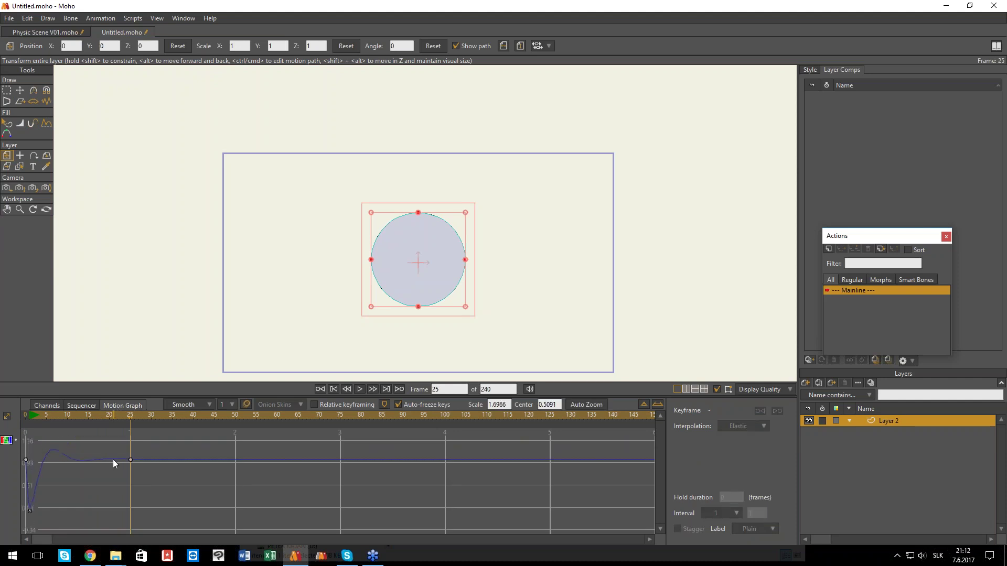
pyautogui.click(33, 513)
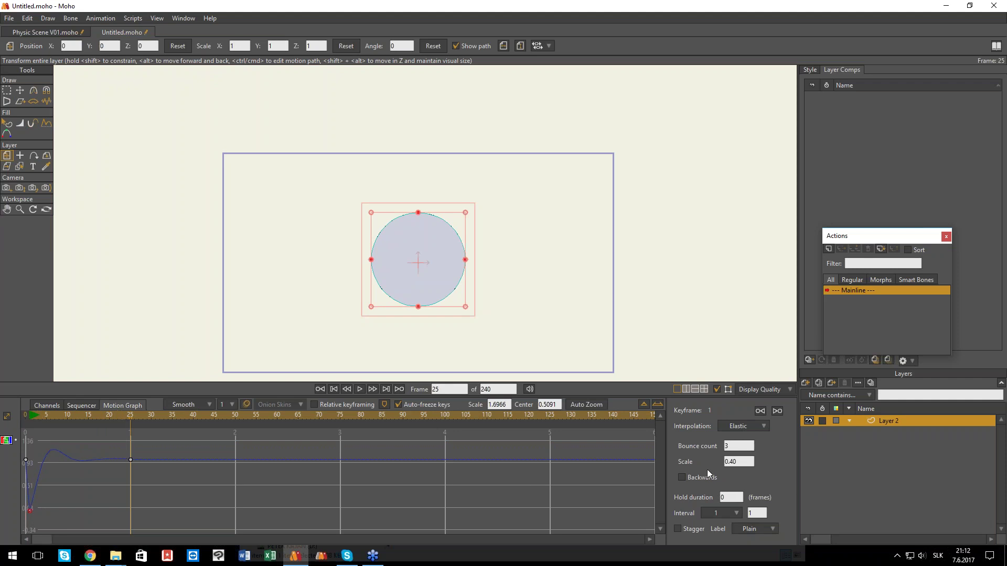
pyautogui.write('4')
pyautogui.press('Return')
pyautogui.click(35, 420)
pyautogui.press('space')
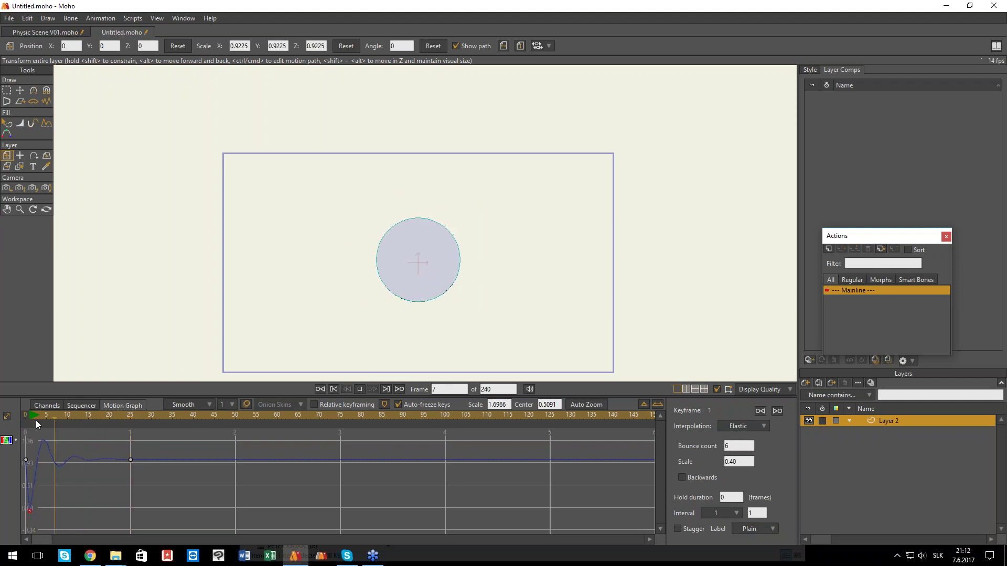
pyautogui.press('space')
pyautogui.moveTo(62, 421)
pyautogui.mouseDown()
pyautogui.moveTo(31, 420)
pyautogui.moveTo(59, 420)
pyautogui.mouseUp()
# - Move the final scale keyframe to frame 42 in the motion graph and play the slower elastic motion
pyautogui.moveTo(131, 460); pyautogui.dragTo(202, 460)
pyautogui.moveTo(100, 420); pyautogui.dragTo(26, 420)
pyautogui.press('space')
pyautogui.press('space')
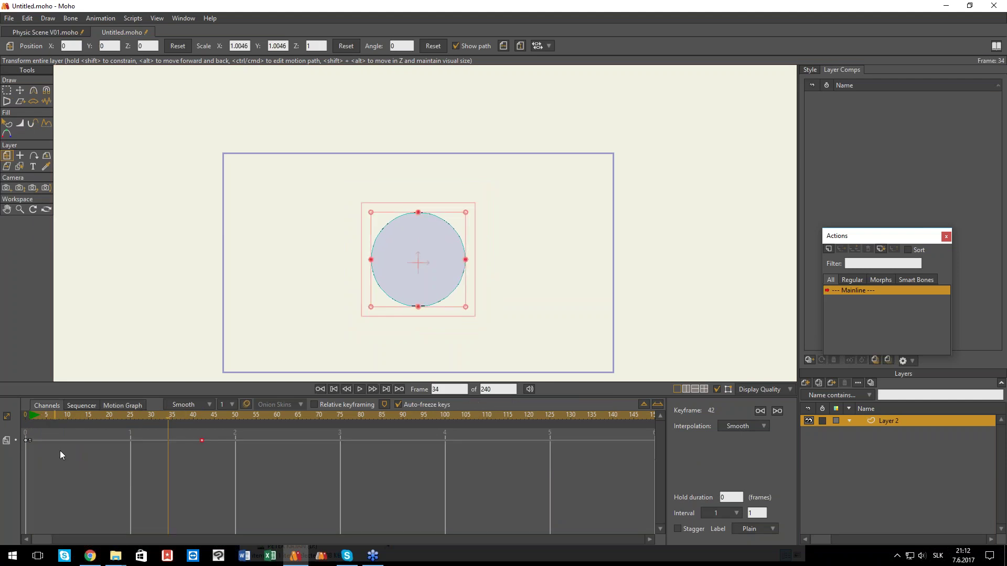
# - Split the layer scale channel into separate X, Y and Z dimensions and show their curves in the motion graph
pyautogui.rightClick(30, 441)
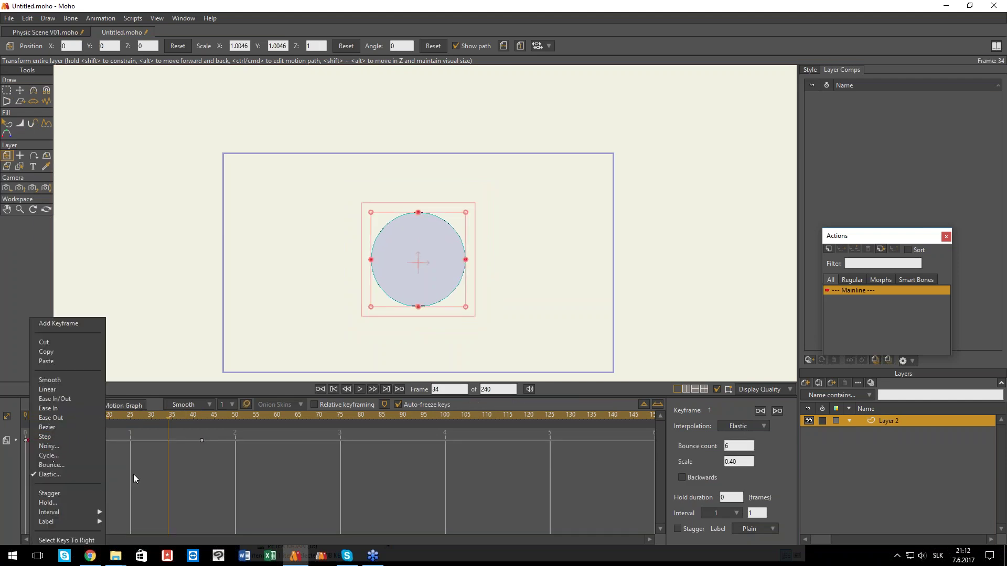
pyautogui.click(149, 492)
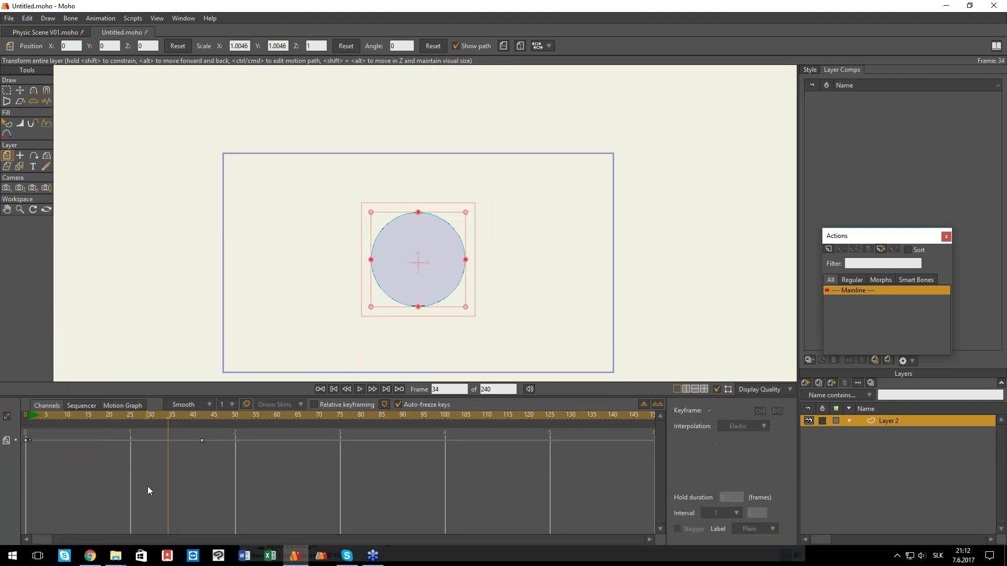
pyautogui.click(8, 443)
pyautogui.click(36, 466)
pyautogui.click(122, 405)
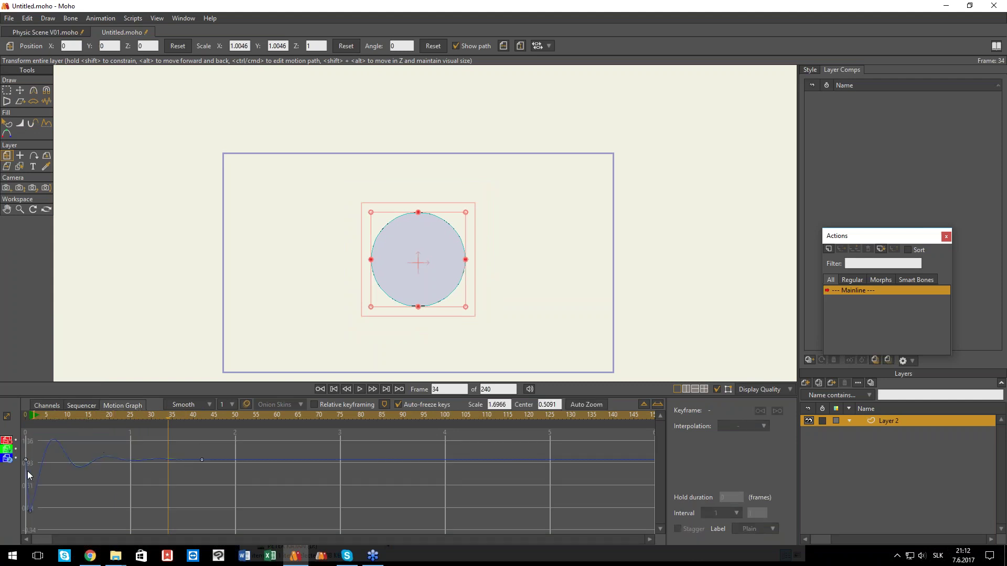
# - Move the Y scale channel's frame 1 keyframe to frame 7 and play the offset squash and stretch
pyautogui.click(6, 452)
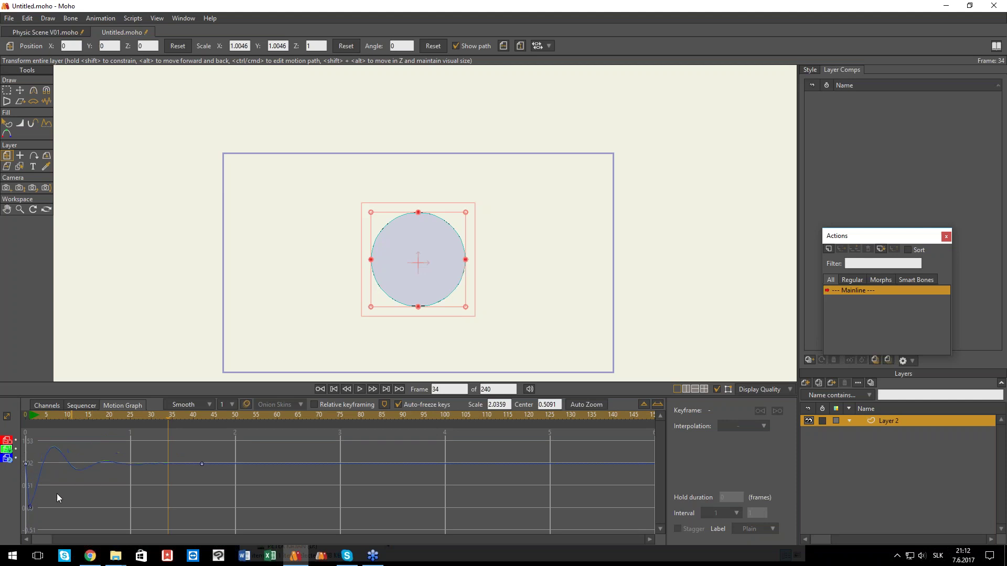
pyautogui.click(29, 506)
pyautogui.moveTo(30, 506); pyautogui.dragTo(56, 504)
pyautogui.press('space')
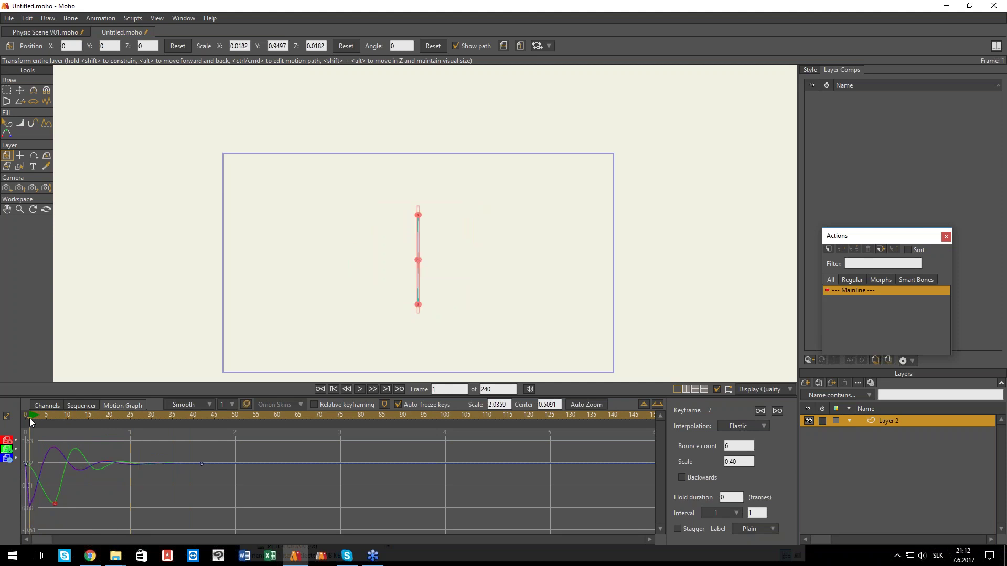
pyautogui.press('space')
pyautogui.press('space')
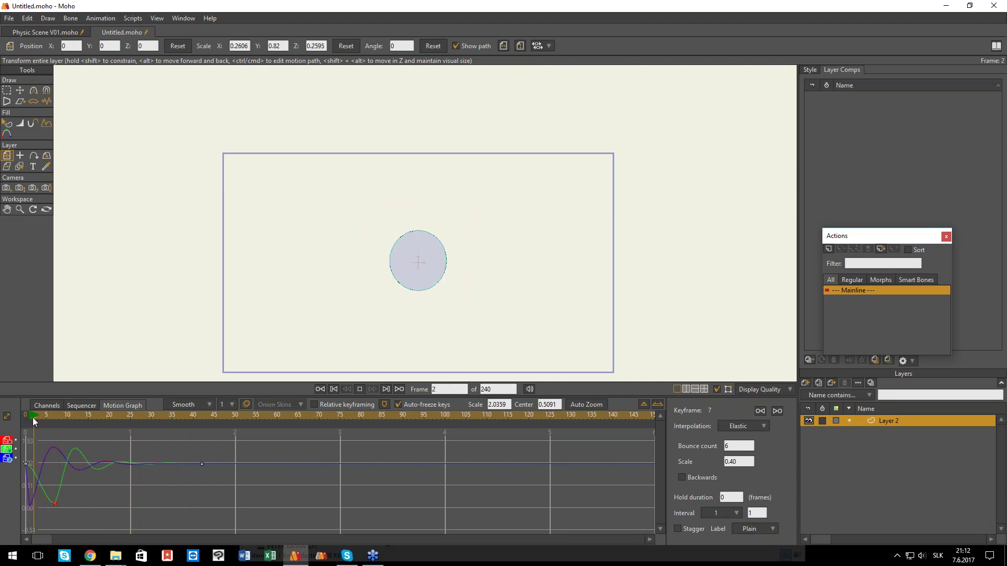
pyautogui.press('space')
# - Delete all scale keyframes of the circle layer from the timeline channels
pyautogui.click(40, 405)
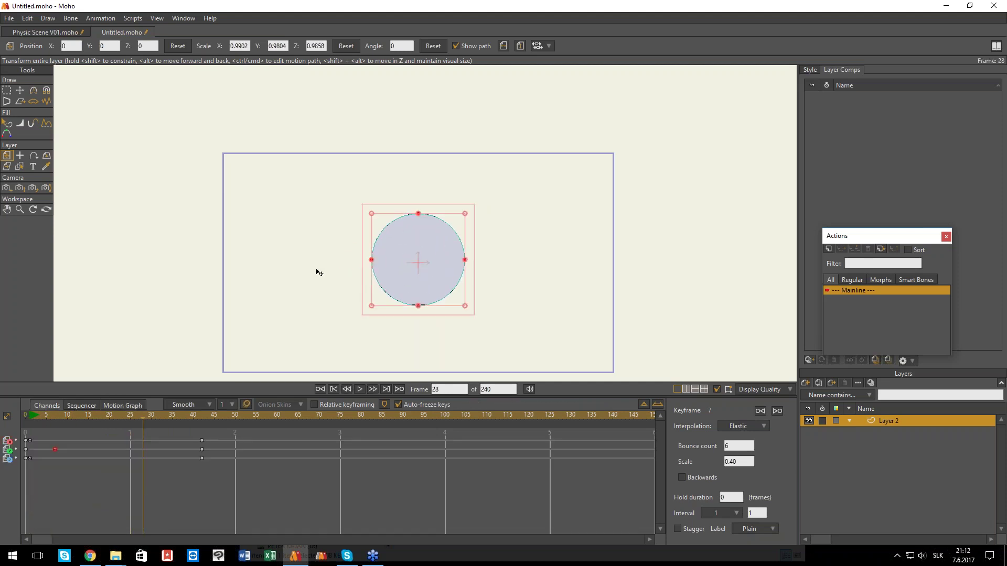
pyautogui.moveTo(248, 476); pyautogui.dragTo(1, 456)
pyautogui.press('Delete')
# - Try scaling the circle layer to X 0.9002 and Y 0.9620 at frame 25, and delete the resulting keyframes
pyautogui.click(27, 417)
pyautogui.click(132, 418)
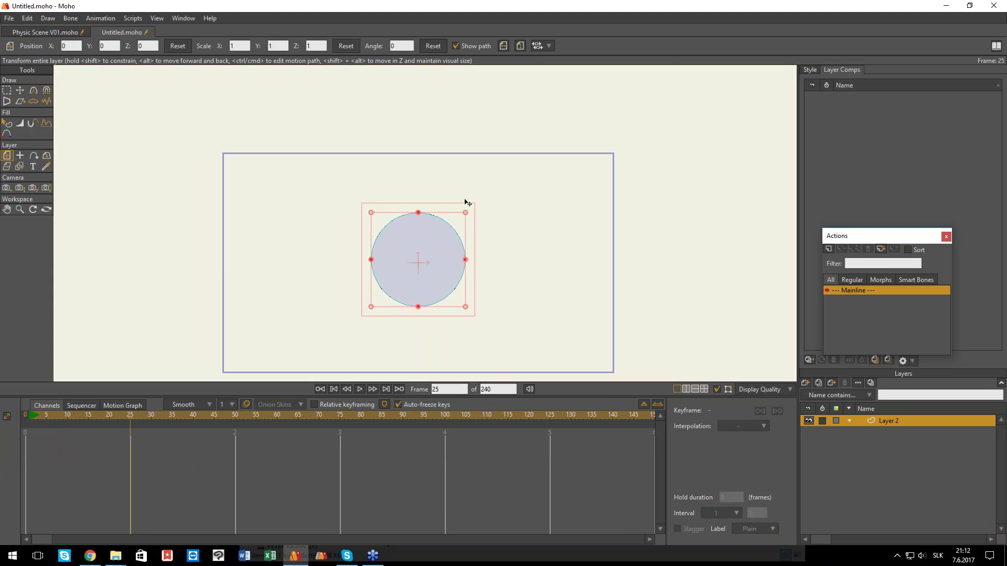
pyautogui.moveTo(371, 213); pyautogui.dragTo(418, 215)
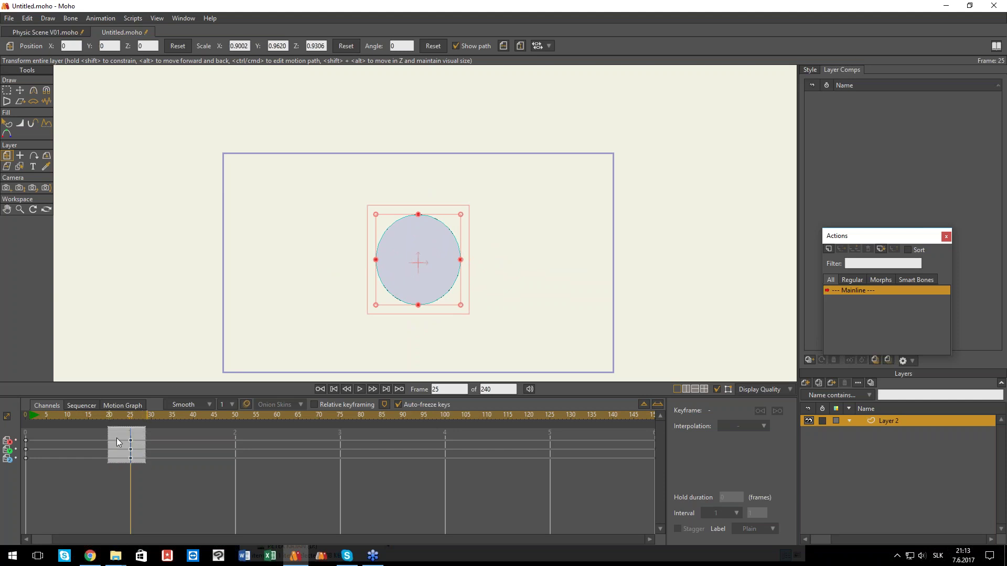
pyautogui.moveTo(116, 438); pyautogui.dragTo(116, 438)
pyautogui.press('Delete')
pyautogui.moveTo(175, 417); pyautogui.dragTo(102, 418)
pyautogui.click(96, 418)
# - At frame 26, move the circle layer horizontally to about X 0.81, and play the motion from the start
pyautogui.click(134, 417)
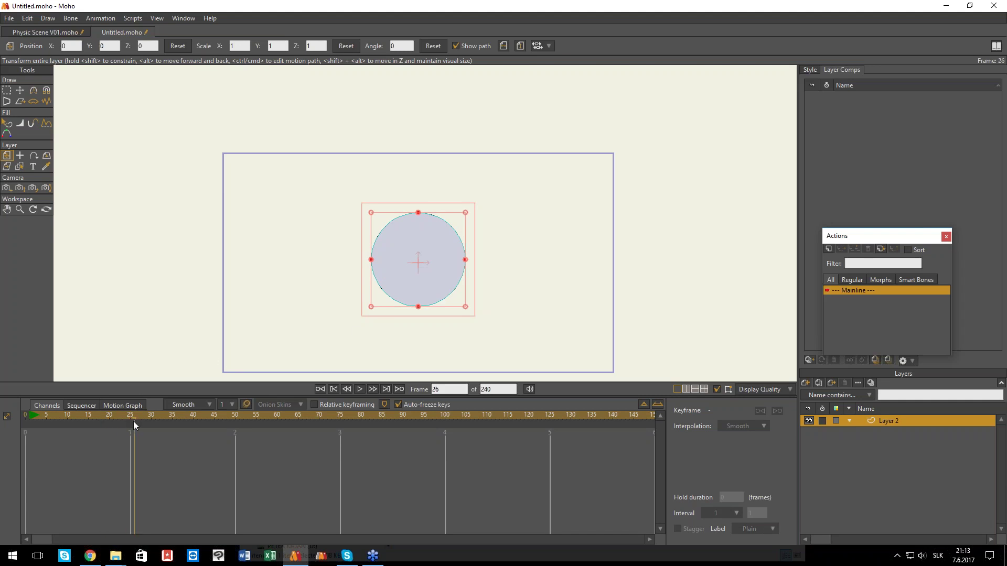
pyautogui.moveTo(441, 286); pyautogui.dragTo(507, 287)
pyautogui.moveTo(121, 417); pyautogui.dragTo(28, 418)
pyautogui.press('space')
pyautogui.press('space')
# - Enable Stagger on the circle layer's frame 0 position keyframe and play the motion
pyautogui.click(25, 440)
pyautogui.rightClick(26, 439)
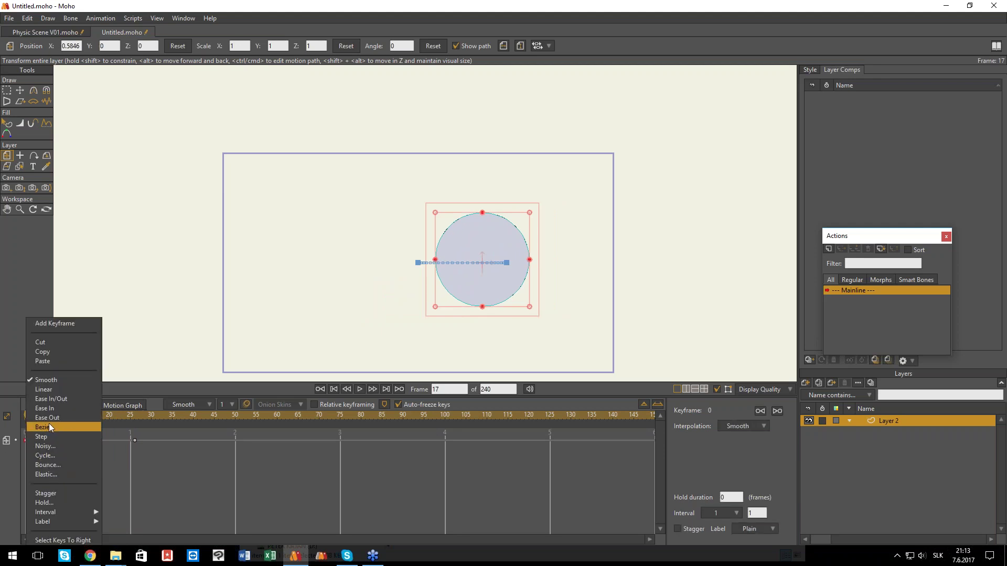
pyautogui.click(68, 493)
pyautogui.press('space')
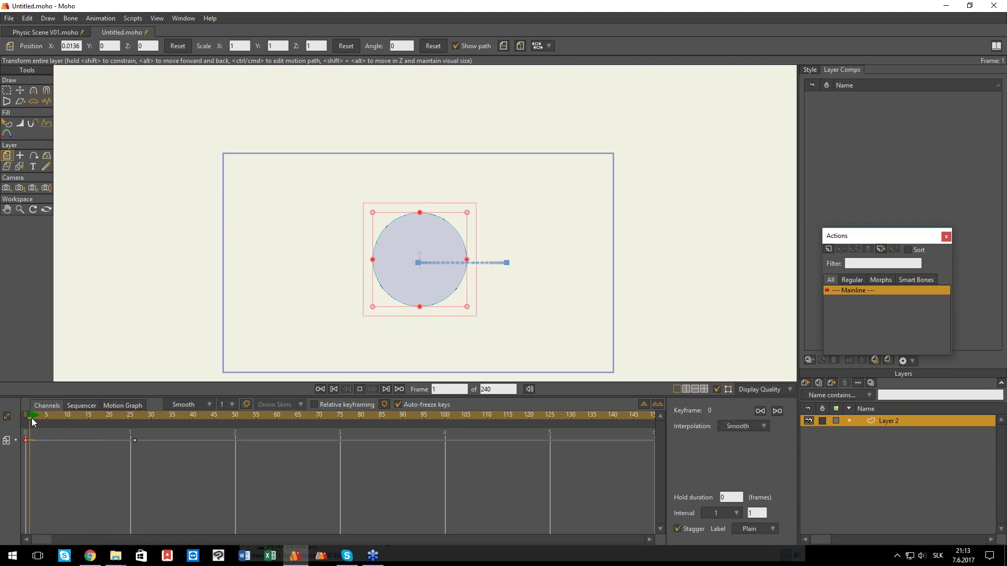
pyautogui.press('space')
# - Move the circle's end position keyframe to frame 9, and play and scrub the faster staggered motion
pyautogui.click(109, 439)
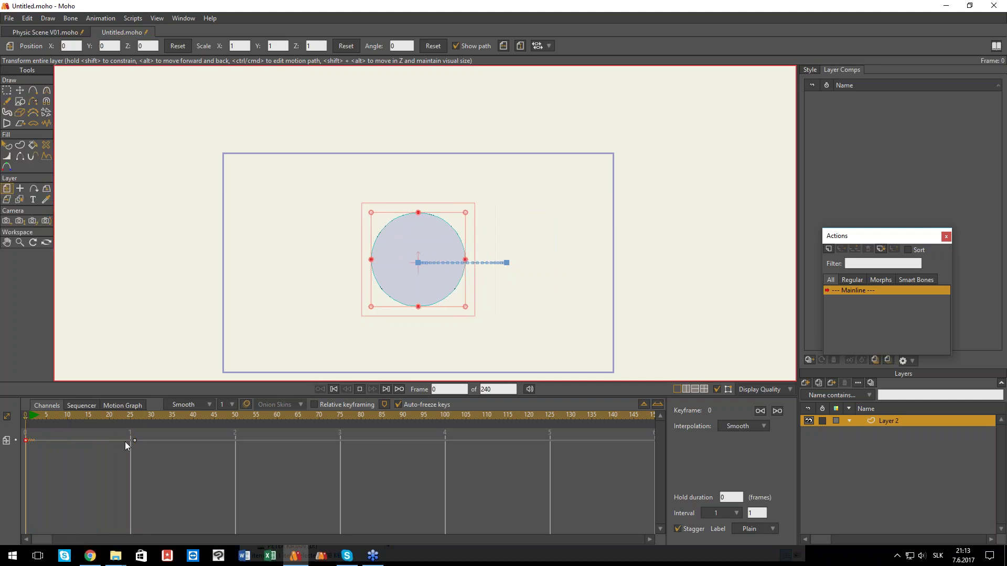
pyautogui.moveTo(135, 440); pyautogui.dragTo(25, 418)
pyautogui.press('space')
pyautogui.press('space')
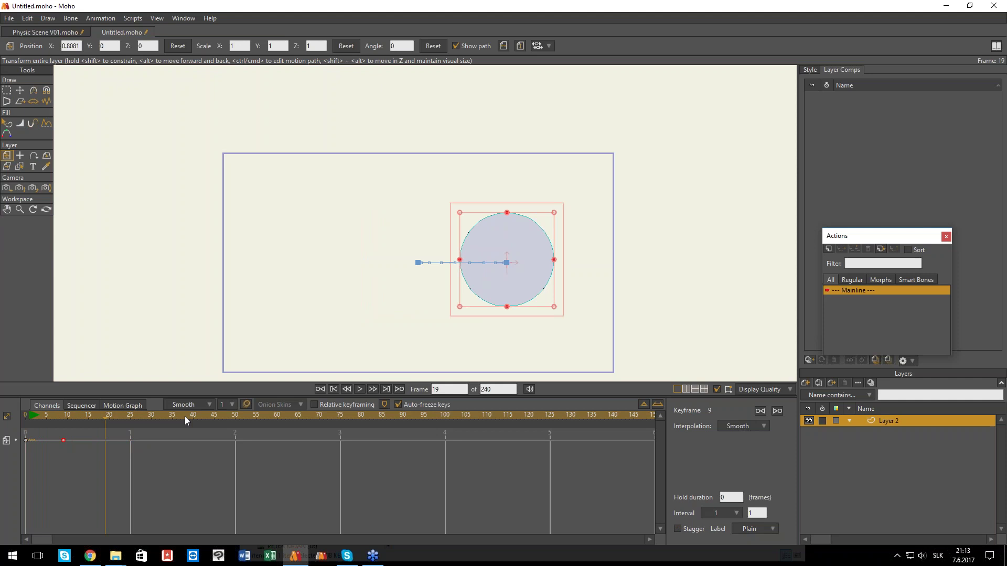
pyautogui.moveTo(115, 417); pyautogui.dragTo(72, 417)
# - Close the Untitled document without saving its changes
pyautogui.click(96, 31)
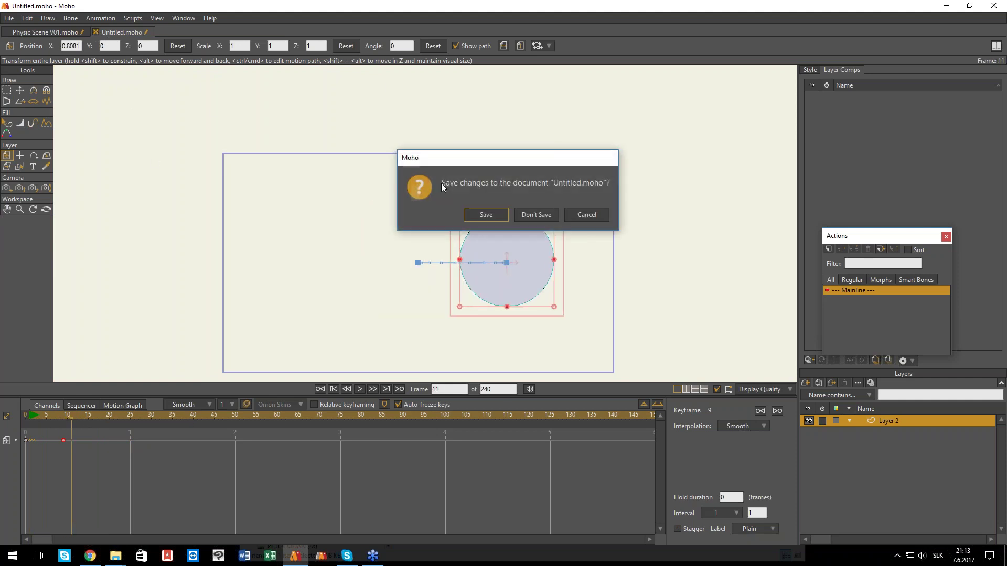
pyautogui.click(540, 216)
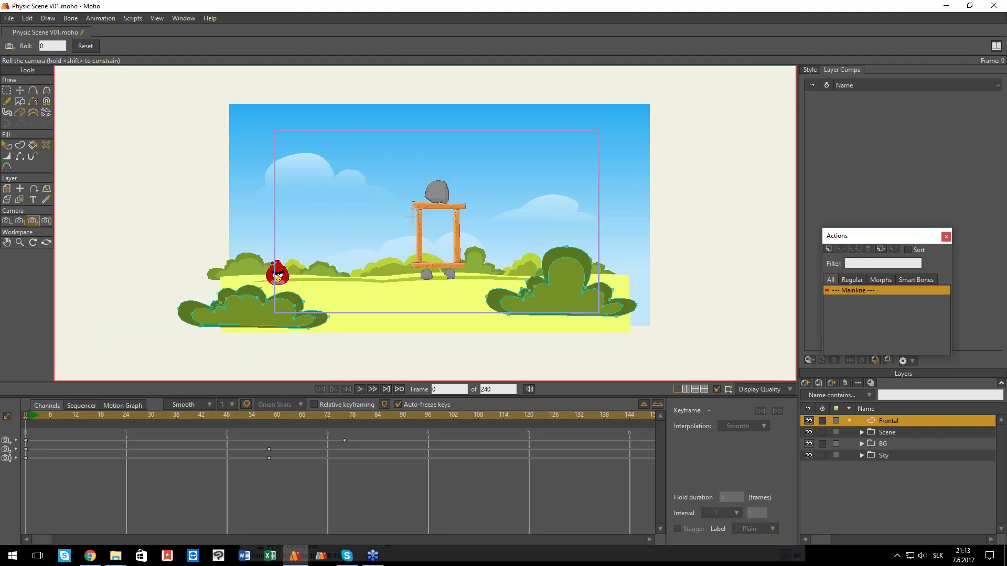
# - Look through the available script categories, including Image, Script Writing and Tiling
pyautogui.click(134, 19)
pyautogui.moveTo(153, 59)
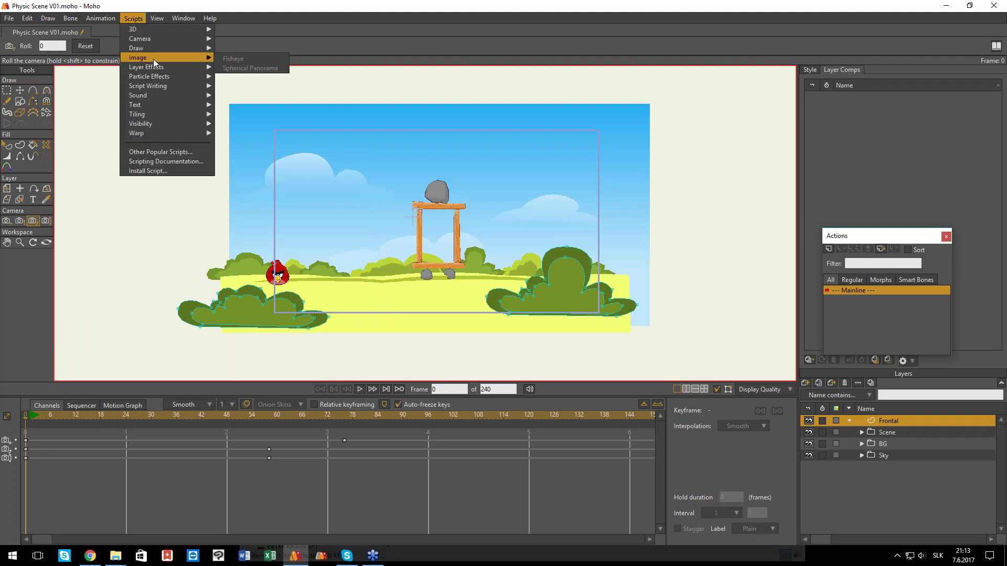
pyautogui.moveTo(156, 88)
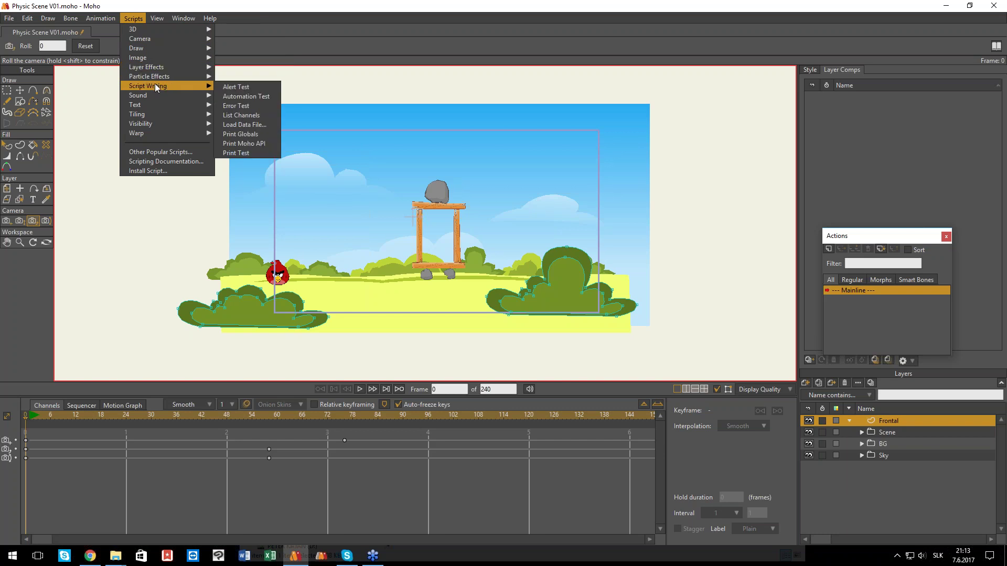
pyautogui.moveTo(150, 115)
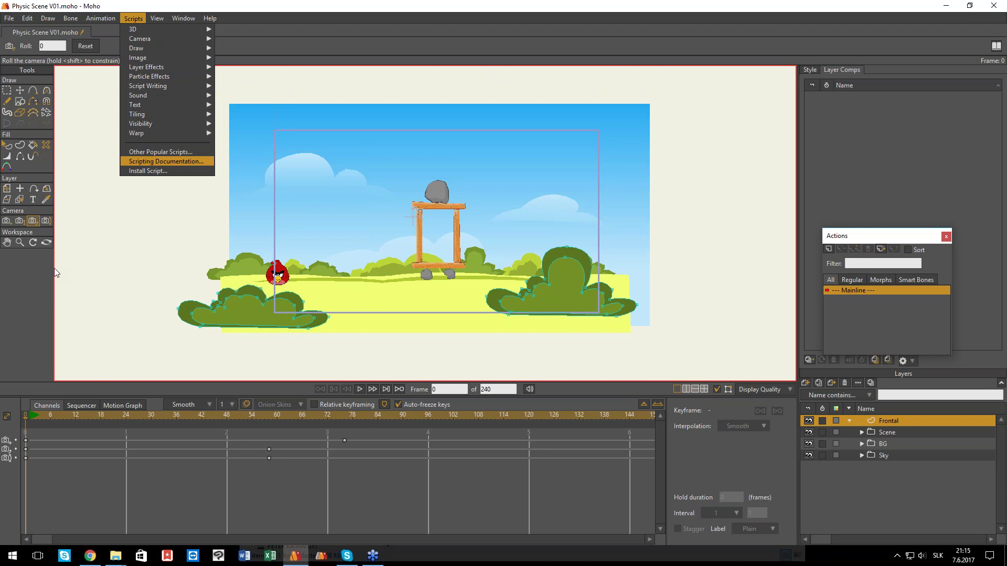
pyautogui.click(297, 25)
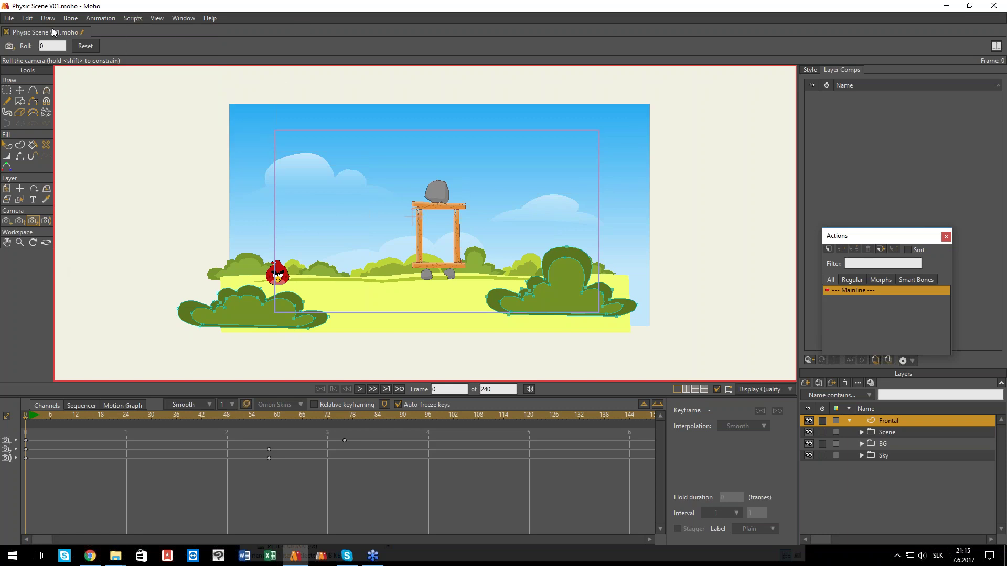
# - Close Physic Scene V01 and open the Car 3D Like project from the 05 Example Scenes folder
pyautogui.click(6, 33)
pyautogui.click(550, 216)
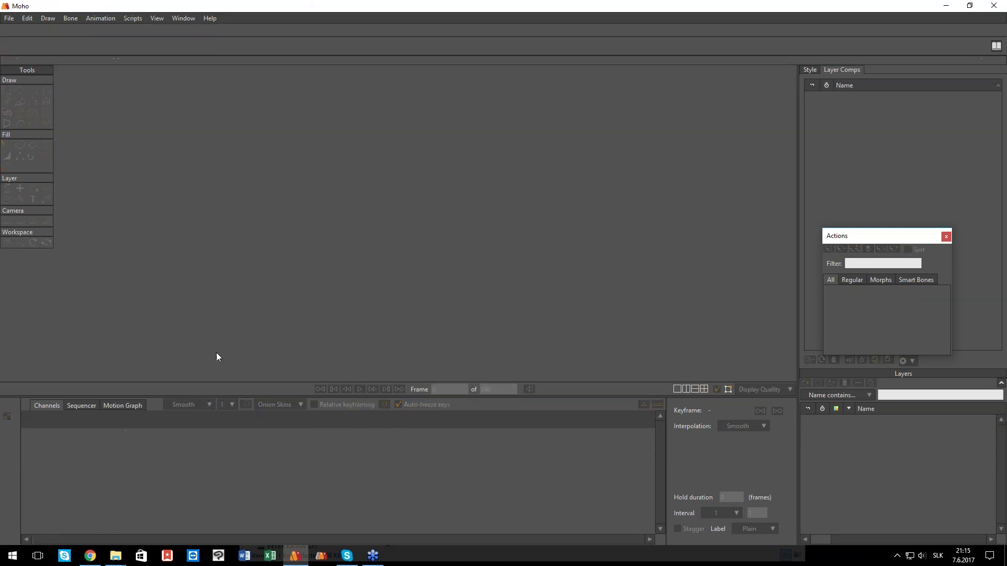
pyautogui.moveTo(115, 556)
pyautogui.click(60, 507)
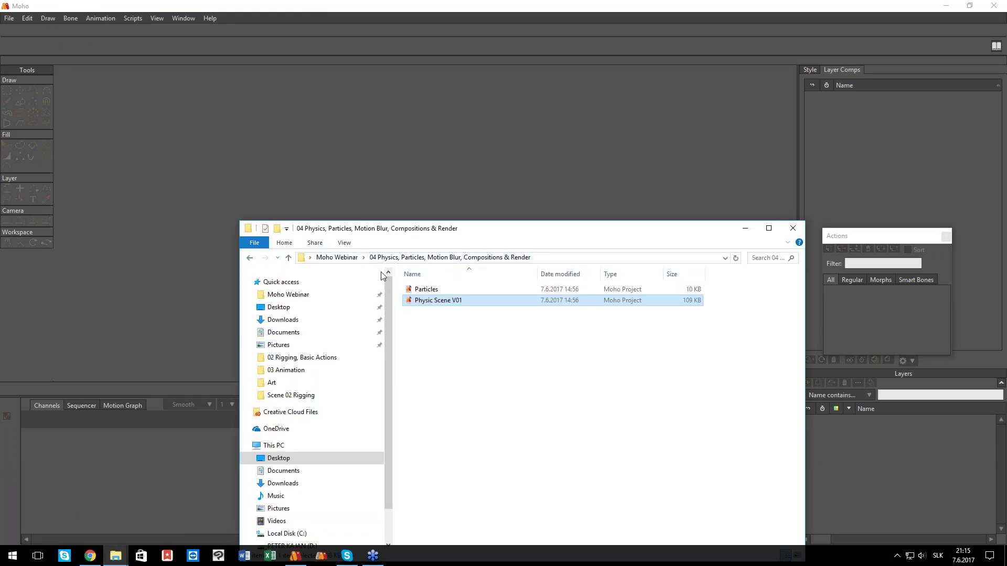
pyautogui.click(351, 258)
pyautogui.doubleClick(452, 338)
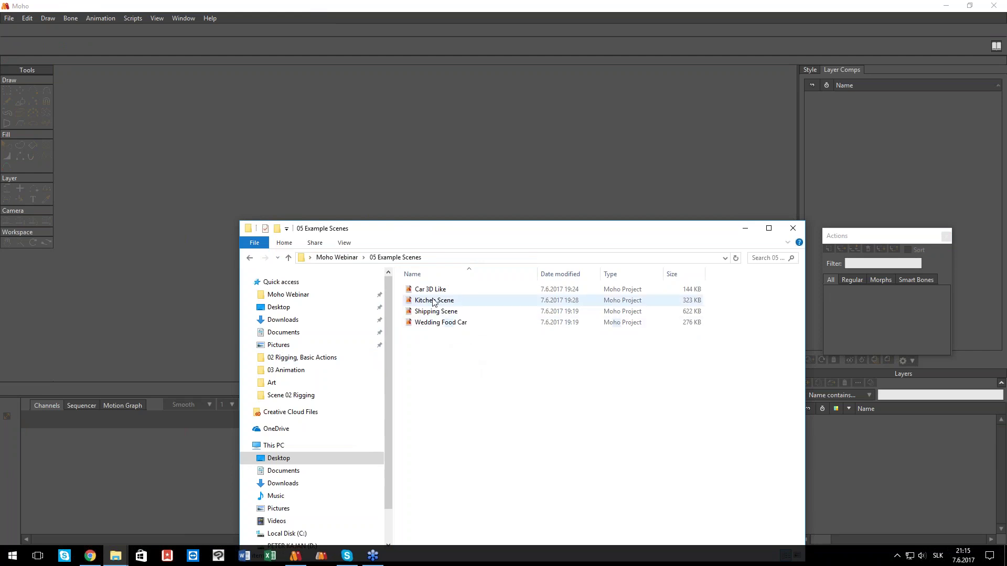
pyautogui.doubleClick(429, 290)
pyautogui.click(744, 229)
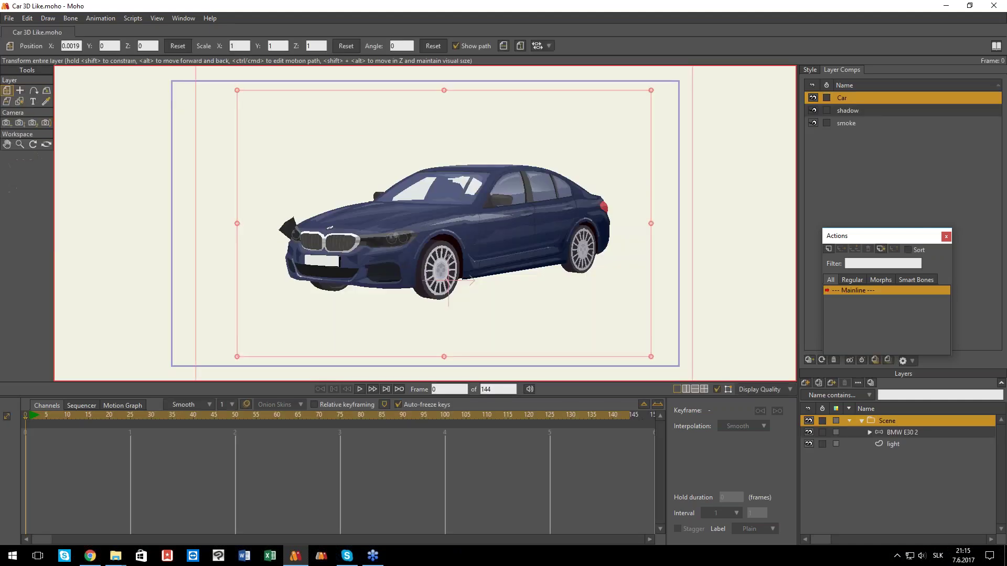
# - Scrub the car's animation, render frame 51 as a preview, and scrub on to frame 56
pyautogui.moveTo(48, 416); pyautogui.dragTo(239, 415)
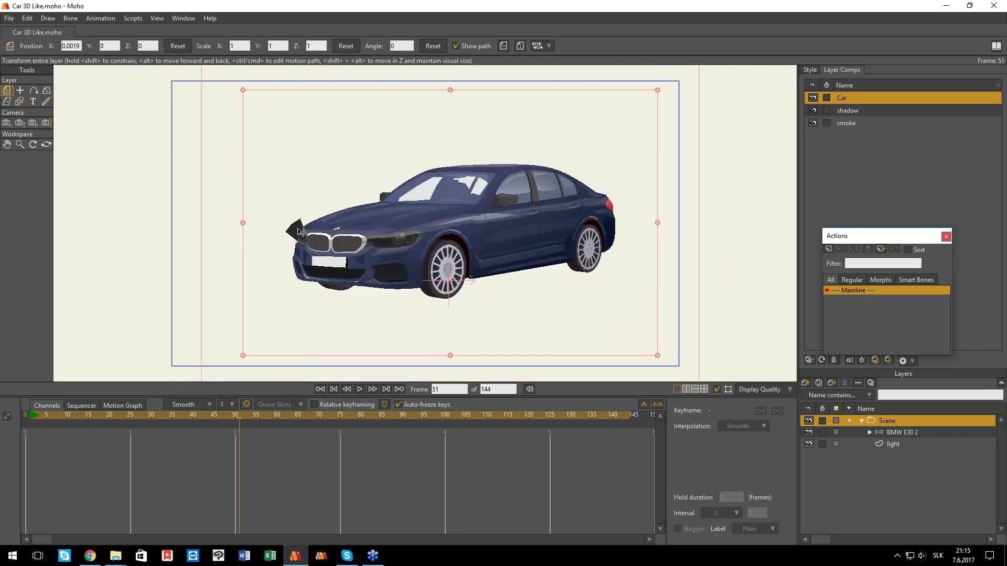
pyautogui.hotkey('ctrl', 'r')
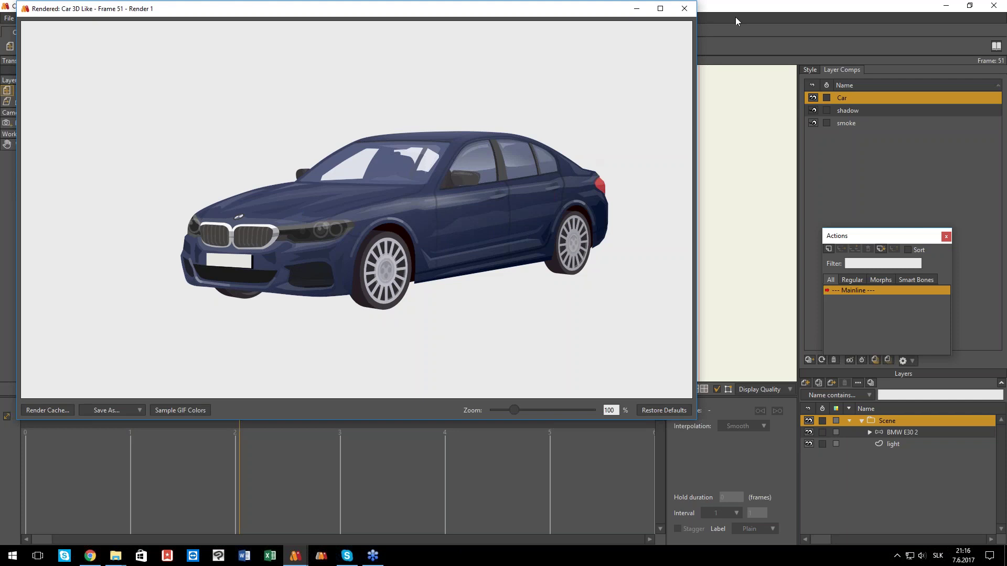
pyautogui.click(685, 8)
pyautogui.click(277, 415)
pyautogui.moveTo(299, 415); pyautogui.dragTo(205, 418)
pyautogui.moveTo(226, 417); pyautogui.dragTo(260, 418)
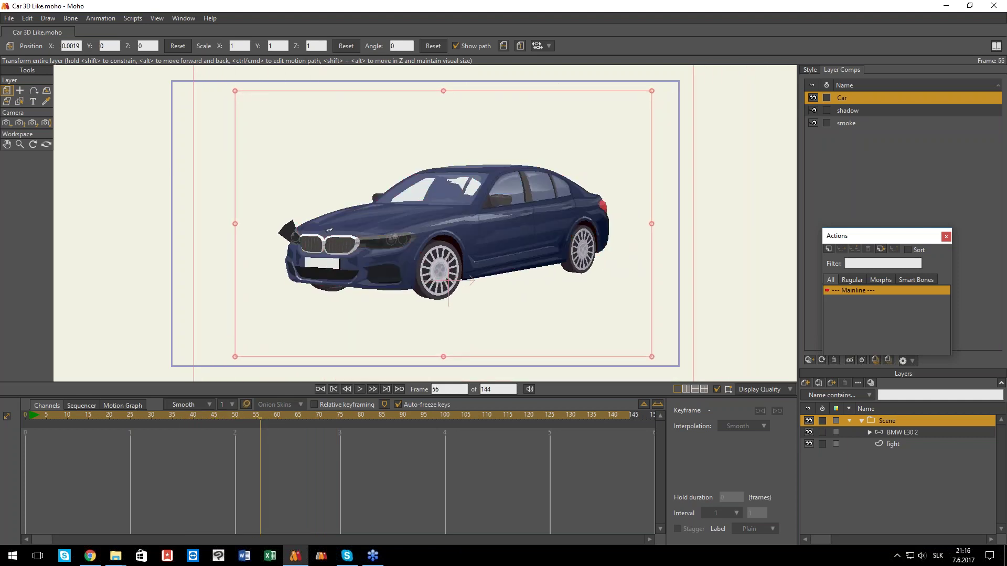
# - Select the front wheel's pneu layer and inspect its 3D conversion and shading settings without changing them
pyautogui.click(450, 247)
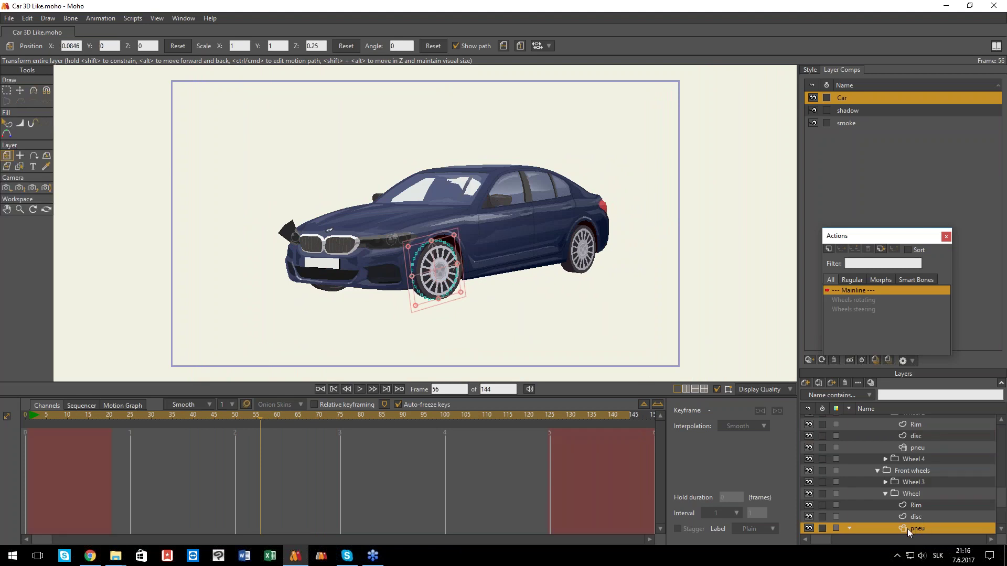
pyautogui.doubleClick(908, 529)
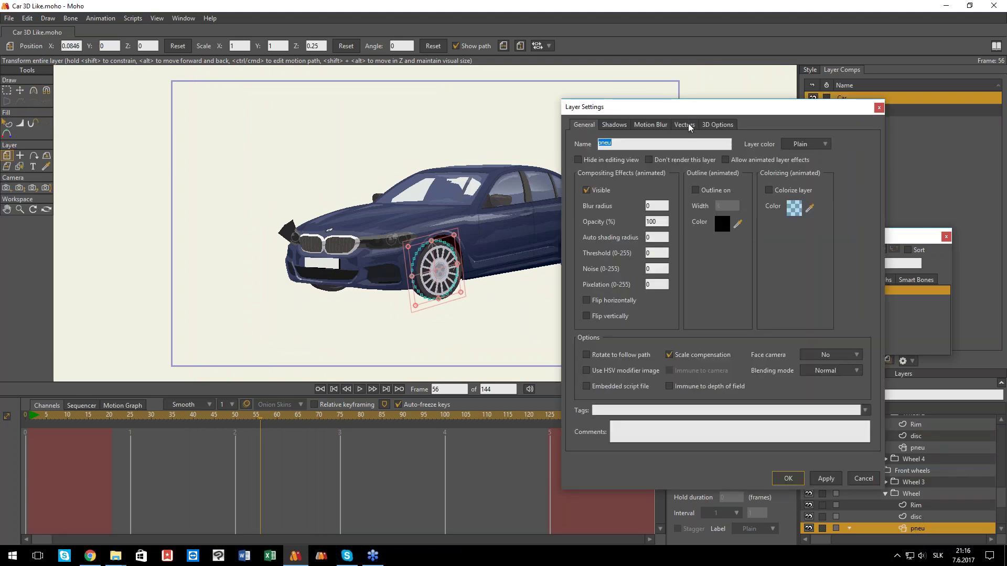
pyautogui.click(684, 124)
pyautogui.click(717, 125)
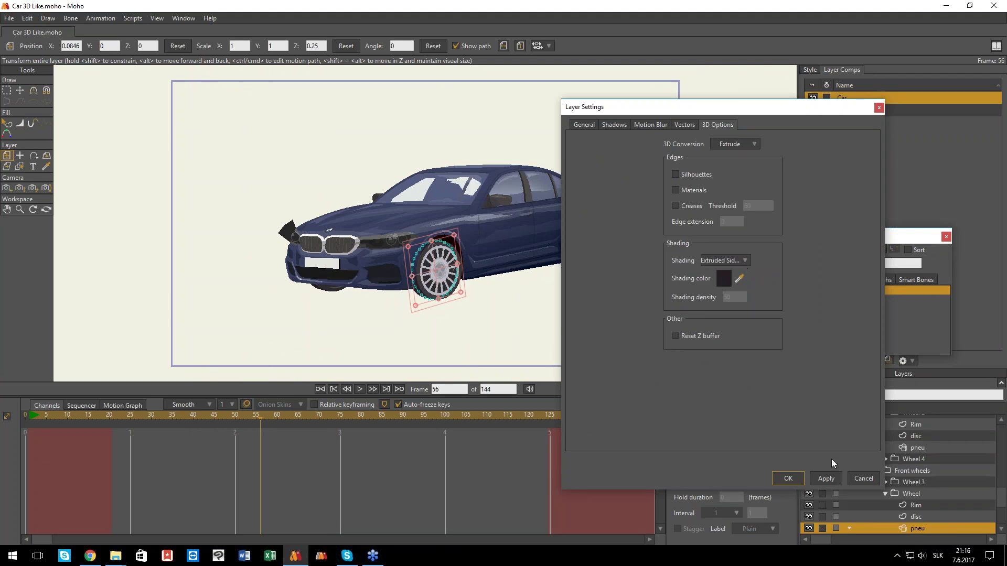
pyautogui.click(864, 479)
# - At frame 0, add a new vector layer above the Scene group and draw a circle above the car's hood
pyautogui.moveTo(45, 417); pyautogui.dragTo(0, 418)
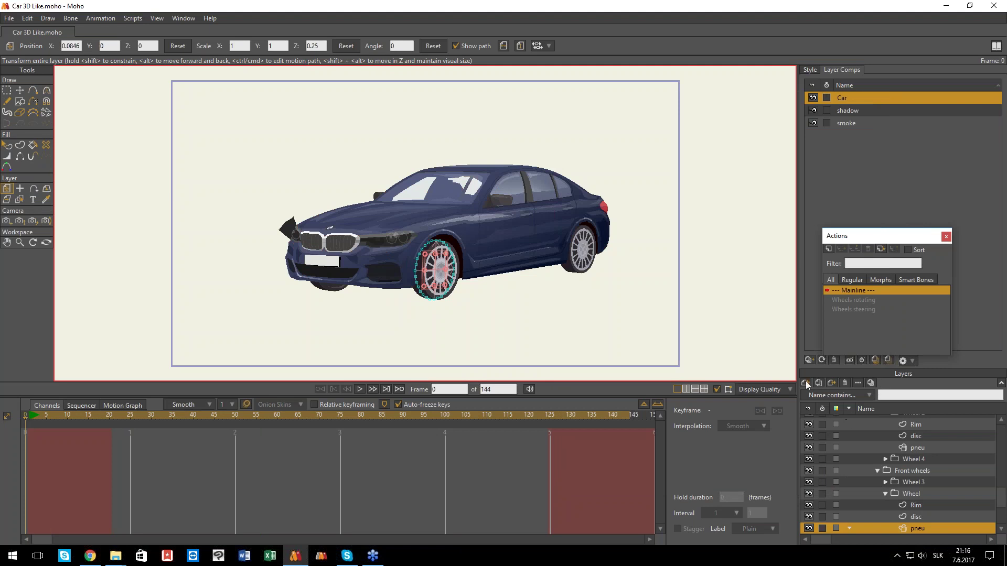
pyautogui.scroll(10, 887, 446)
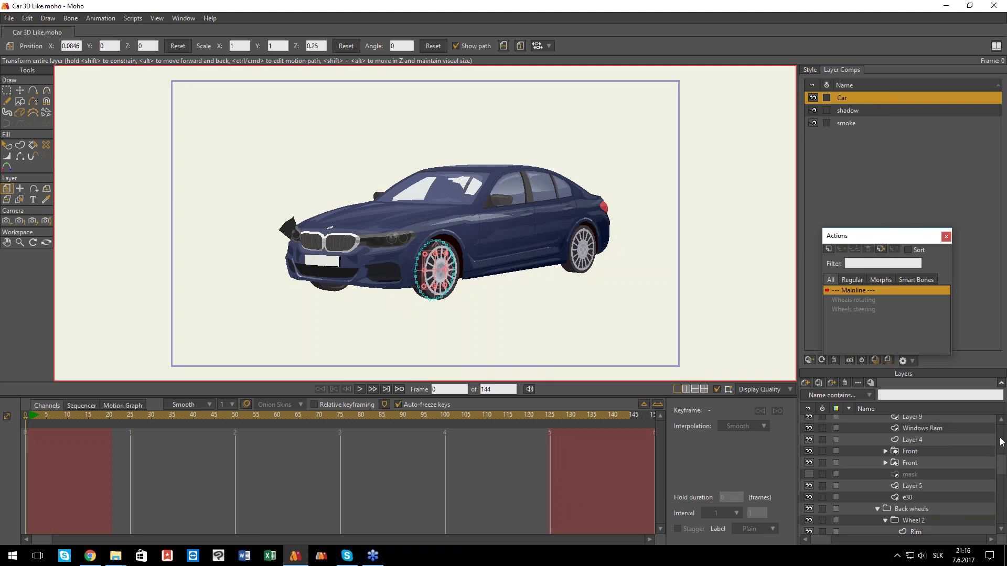
pyautogui.click(855, 421)
pyautogui.click(862, 420)
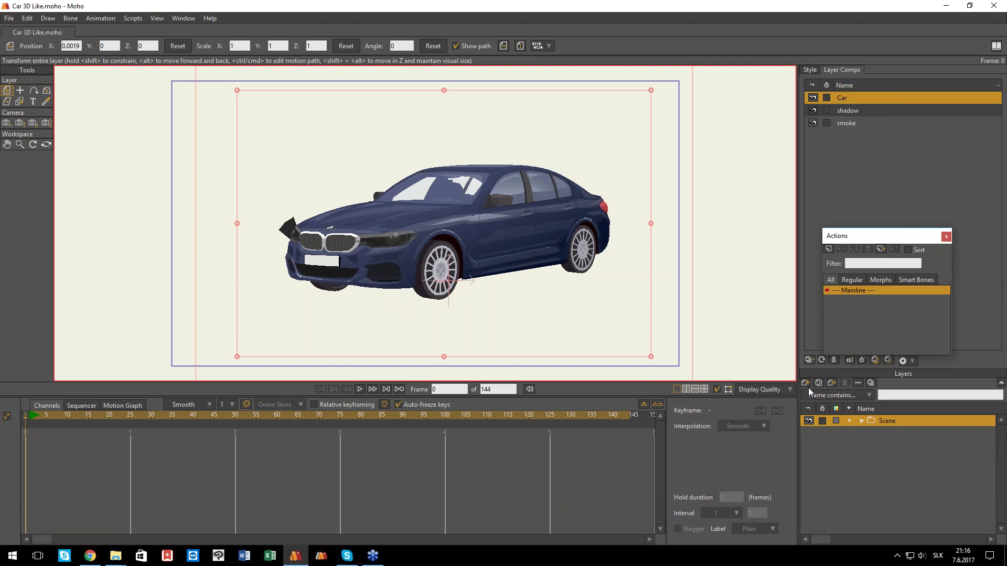
pyautogui.click(807, 384)
pyautogui.click(816, 393)
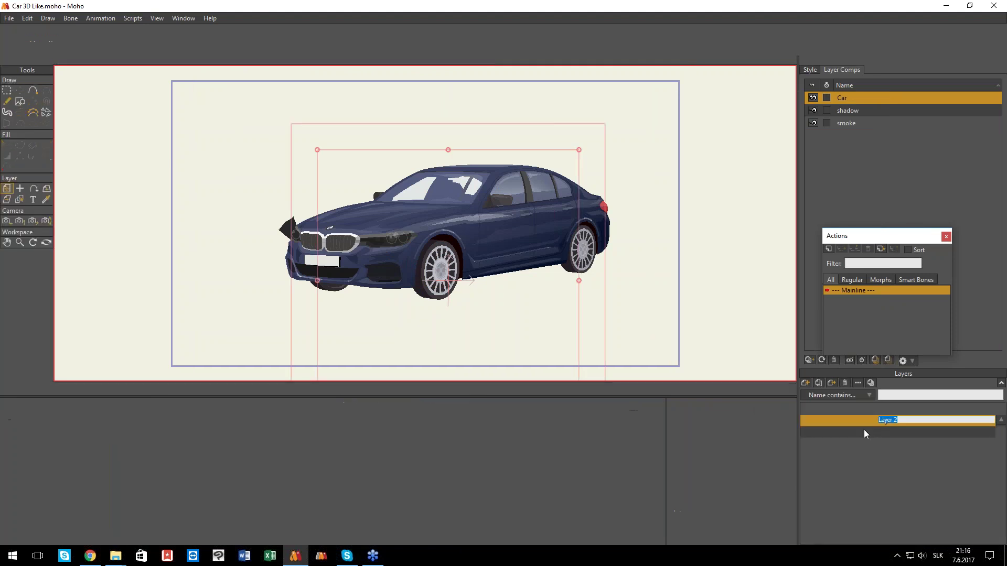
pyautogui.click(20, 101)
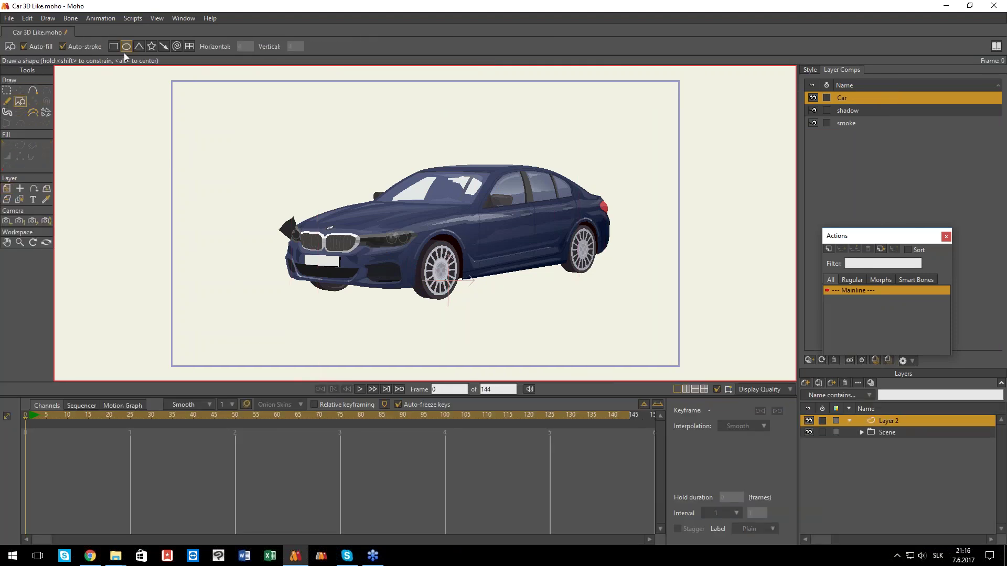
pyautogui.moveTo(261, 110); pyautogui.dragTo(326, 175)
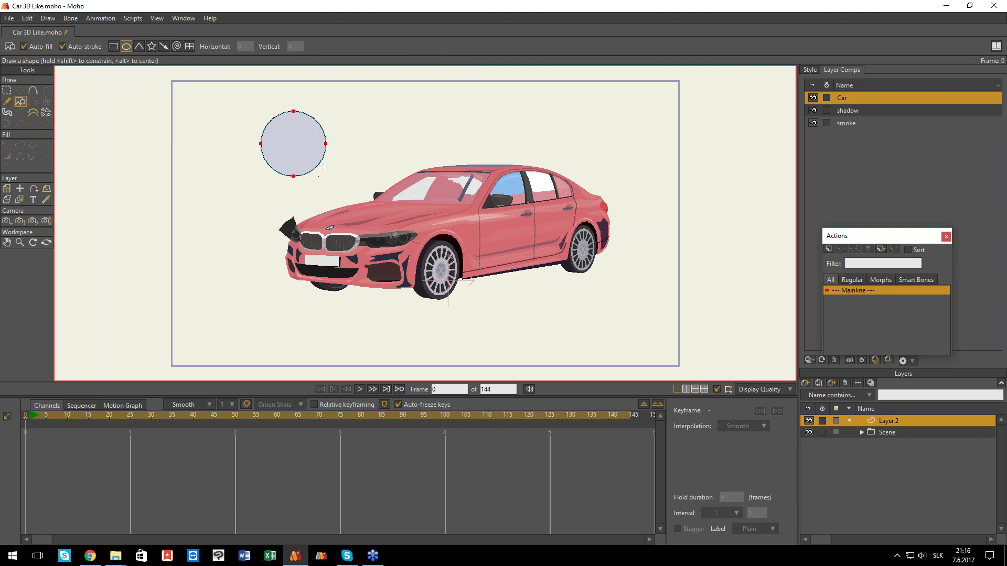
# - Set the circle layer's 3D conversion to Extrude
pyautogui.doubleClick(902, 420)
pyautogui.click(690, 125)
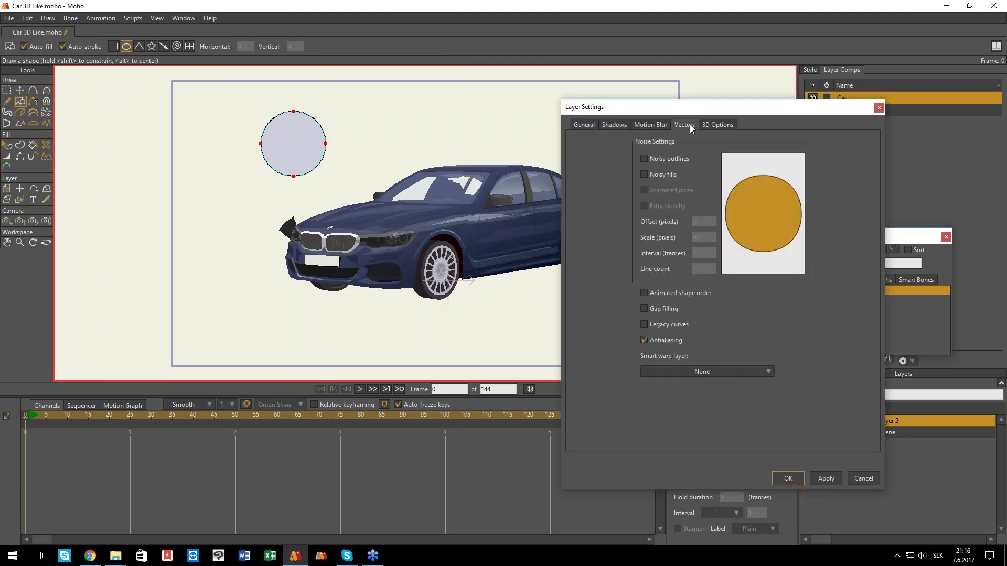
pyautogui.click(718, 125)
pyautogui.click(729, 144)
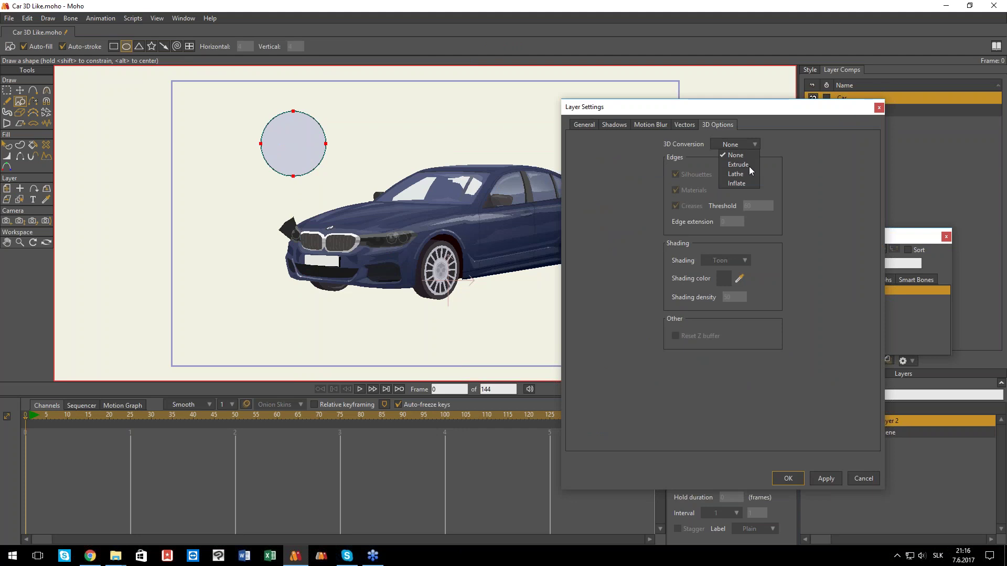
pyautogui.click(749, 165)
pyautogui.click(826, 478)
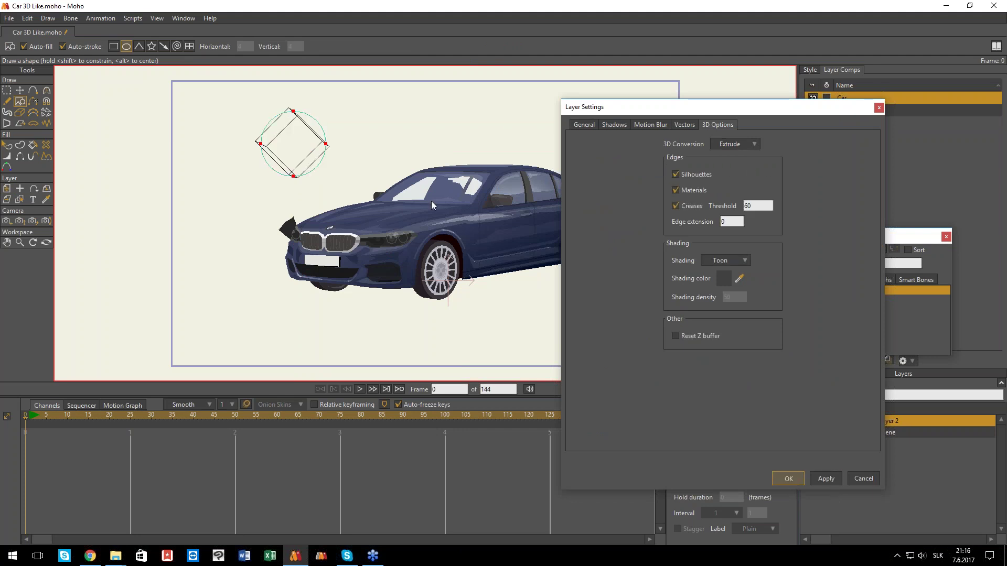
pyautogui.press('Return')
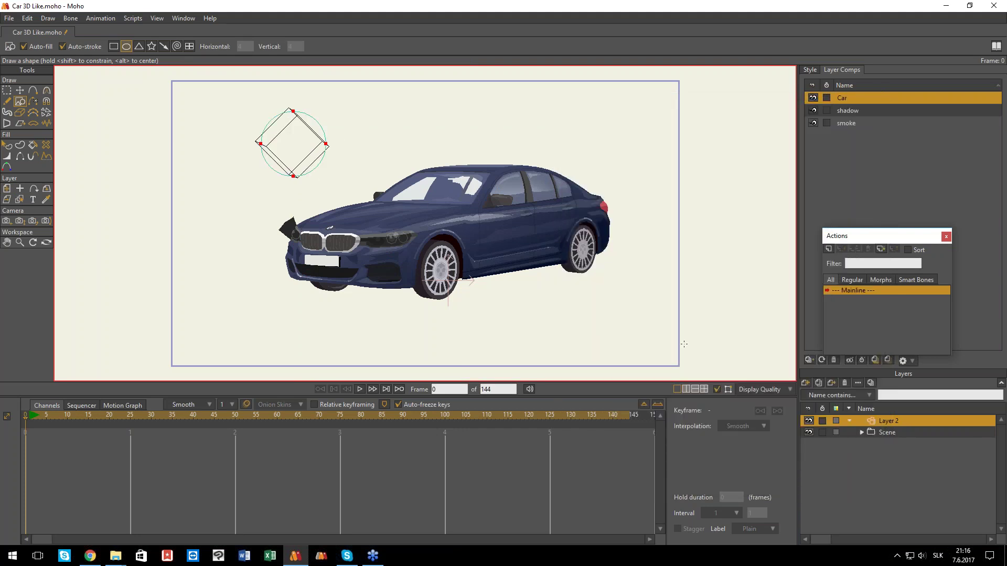
# - Set the extruded circle layer's 3D shading to Smooth
pyautogui.doubleClick(883, 423)
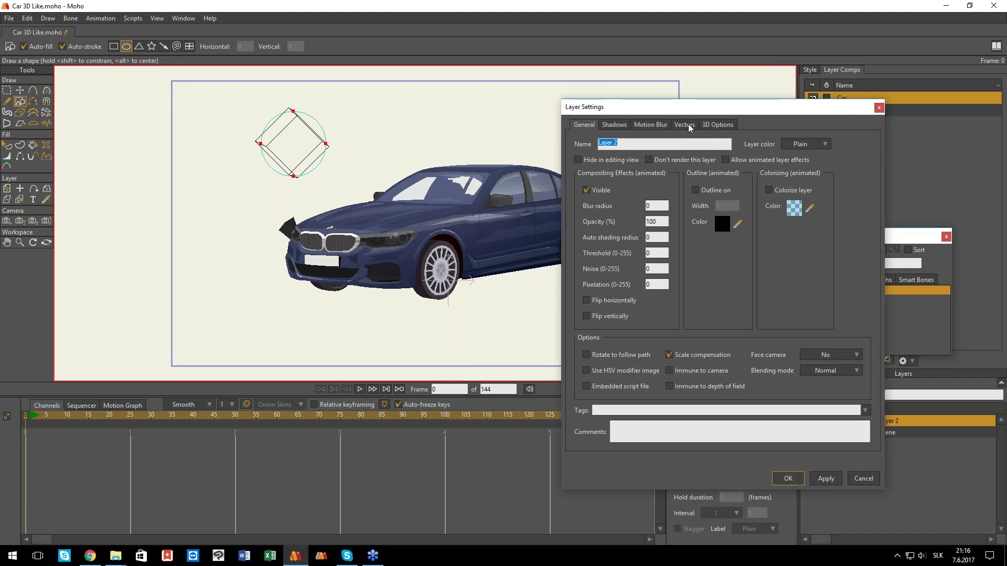
pyautogui.click(688, 125)
pyautogui.click(708, 125)
pyautogui.click(730, 261)
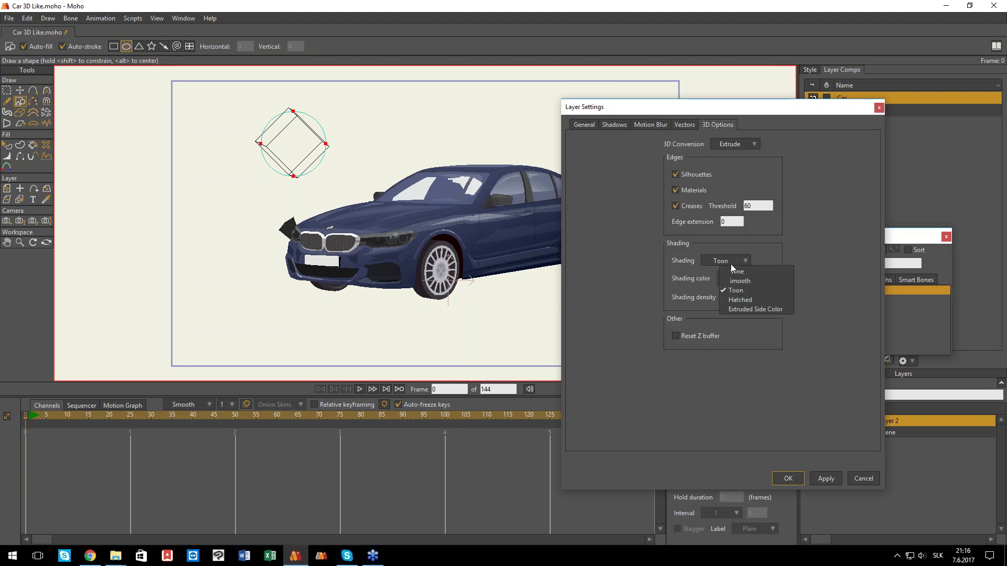
pyautogui.click(744, 281)
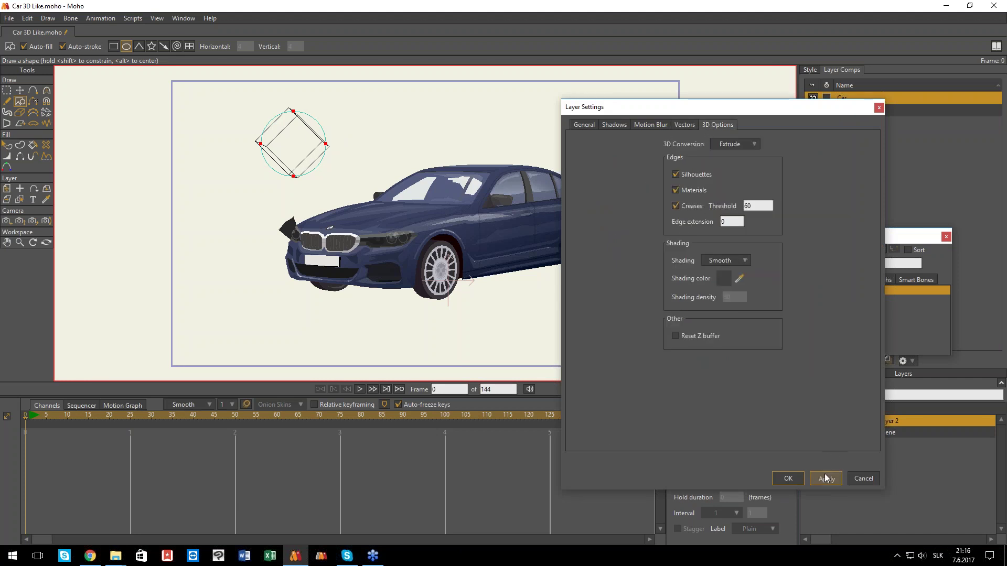
pyautogui.click(787, 480)
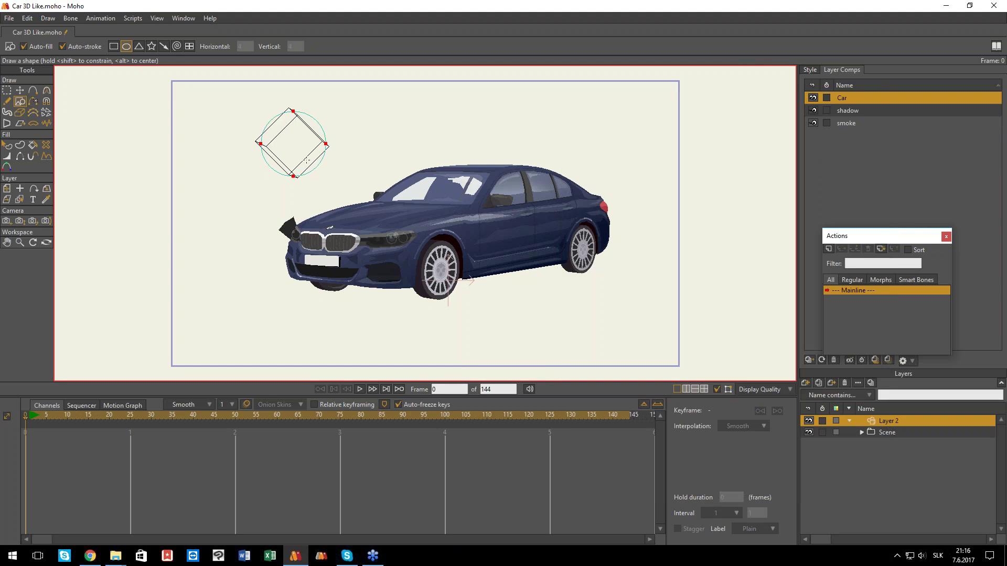
# - Move the extruded circle layer to about X 0.05, Y -0.036 and render frame 0 as a preview
pyautogui.press('0')
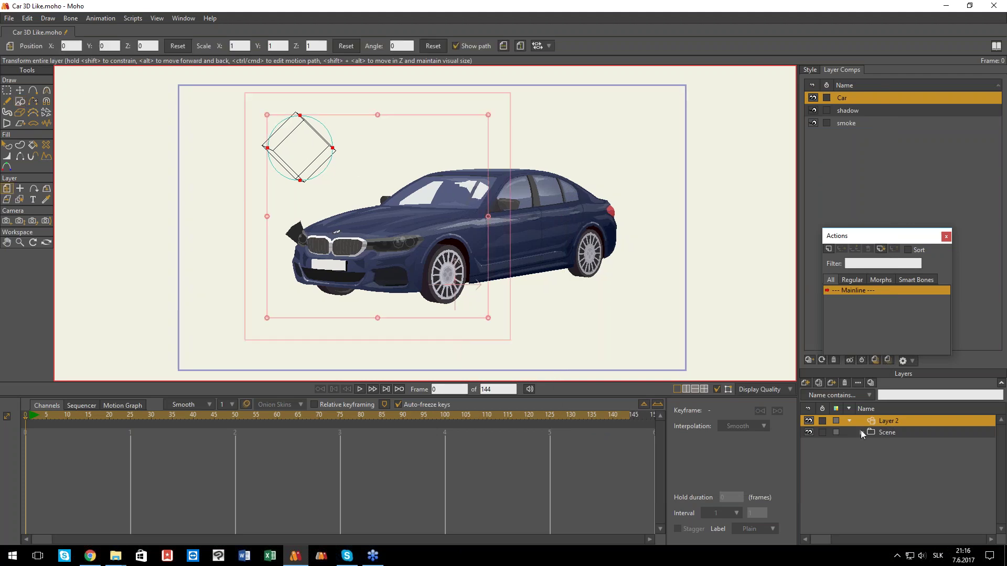
pyautogui.moveTo(319, 190)
pyautogui.mouseDown()
pyautogui.moveTo(396, 249)
pyautogui.moveTo(332, 199)
pyautogui.mouseUp()
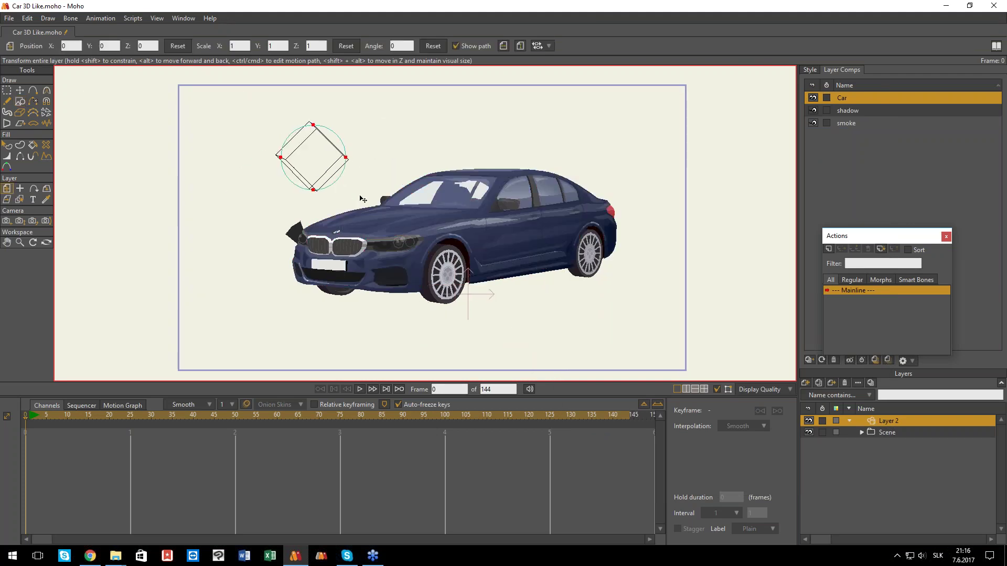
pyautogui.hotkey('ctrl', 'r')
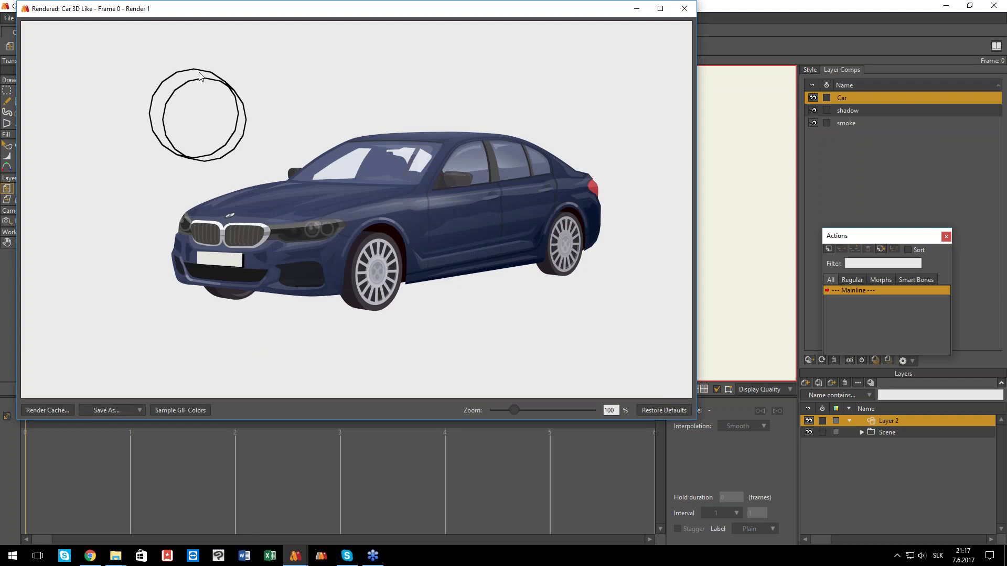
pyautogui.click(689, 7)
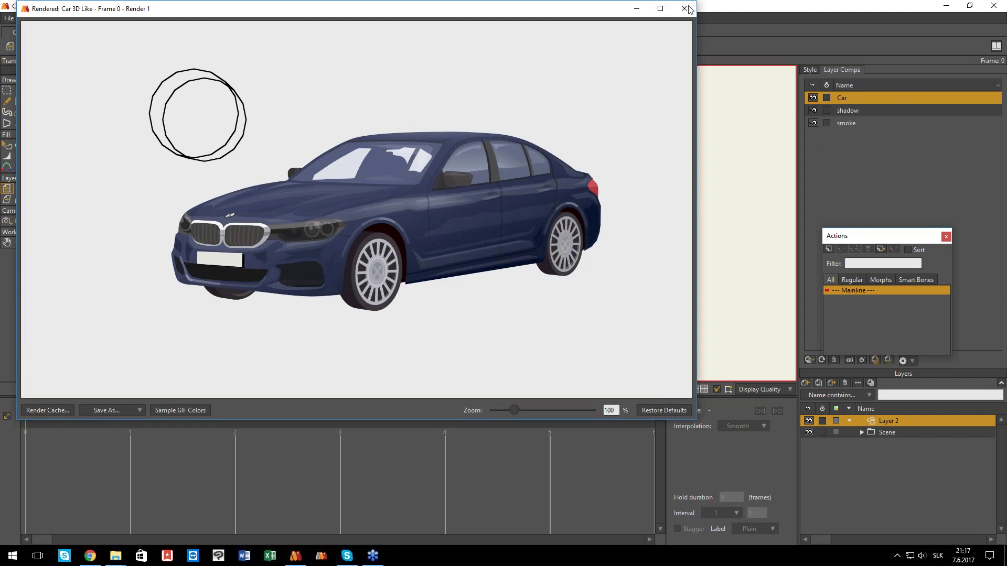
# - Review the extruded circle layer's 3D edge and shading options without changing them
pyautogui.doubleClick(895, 423)
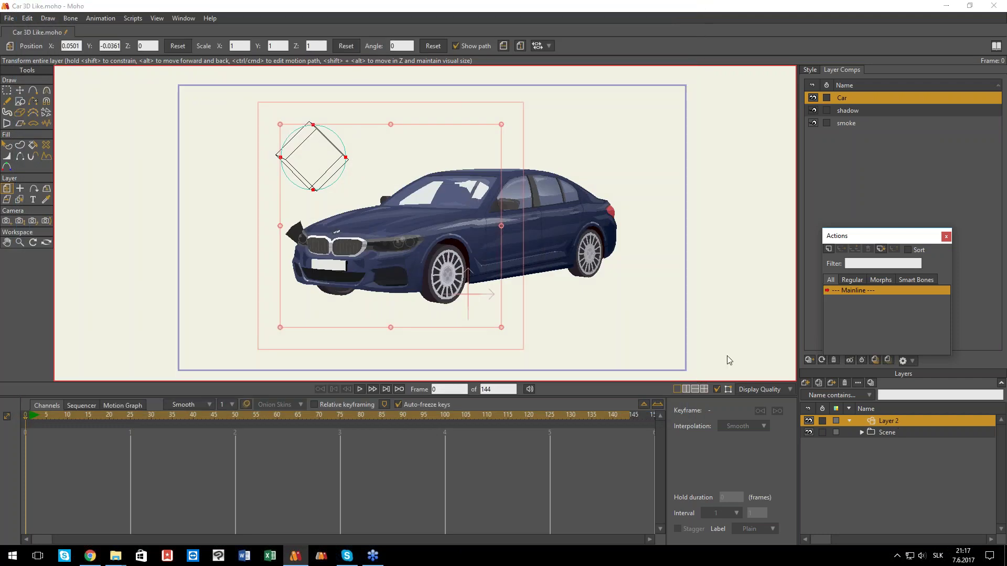
pyautogui.click(716, 125)
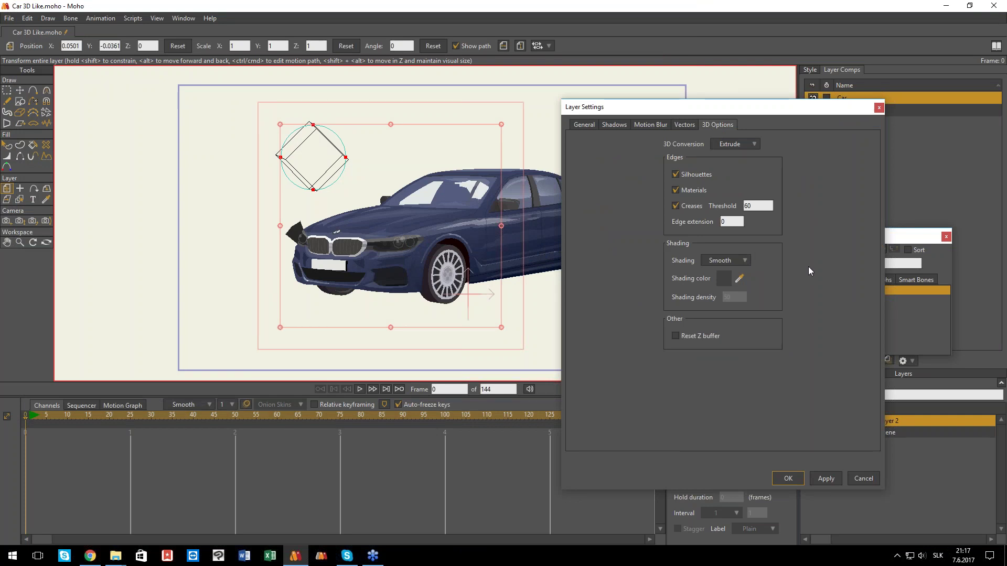
pyautogui.click(879, 107)
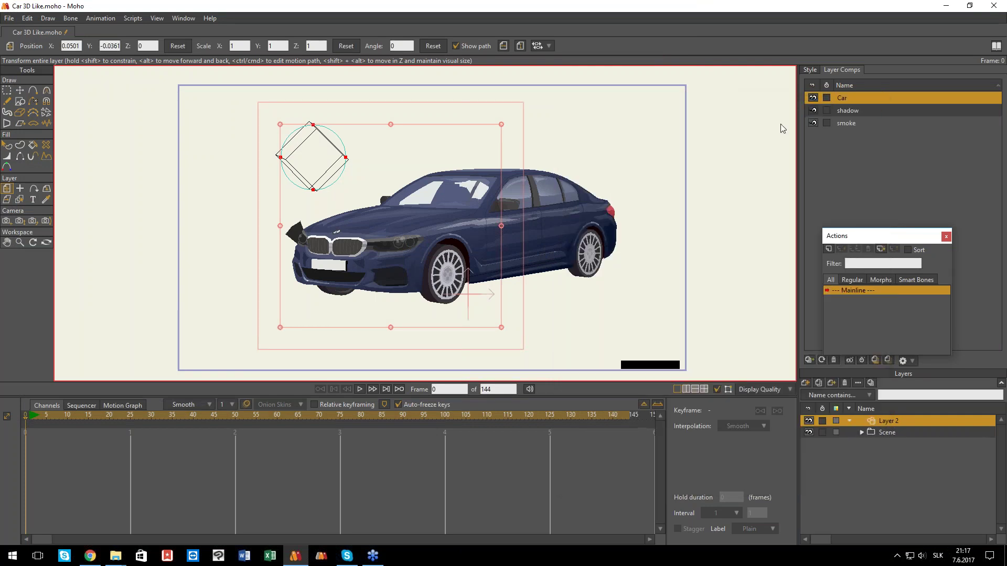
# - Enable Fade unselected layers and select several car parts in turn, including the front wheel's Rim layer and the body's Layer 5
pyautogui.click(755, 389)
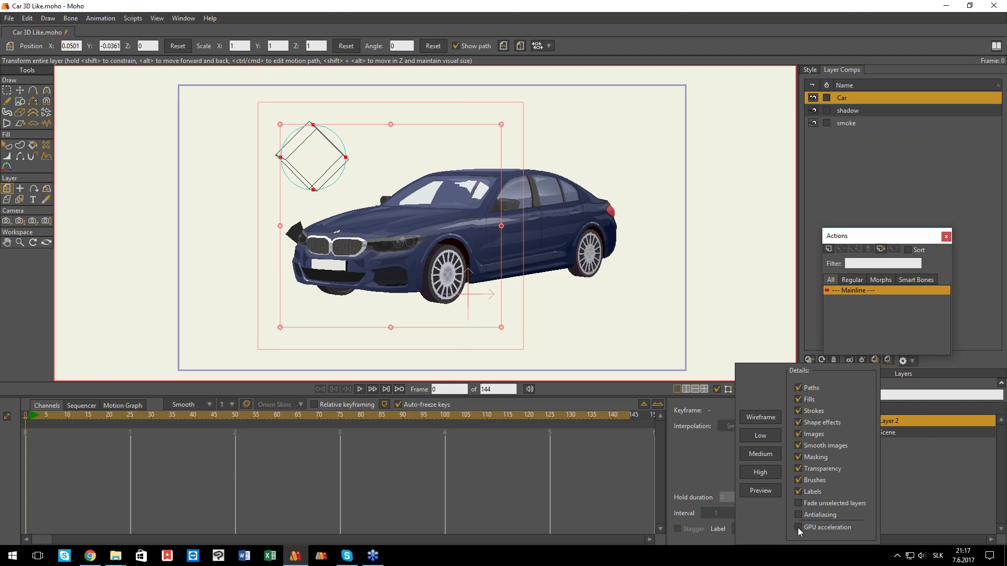
pyautogui.click(799, 504)
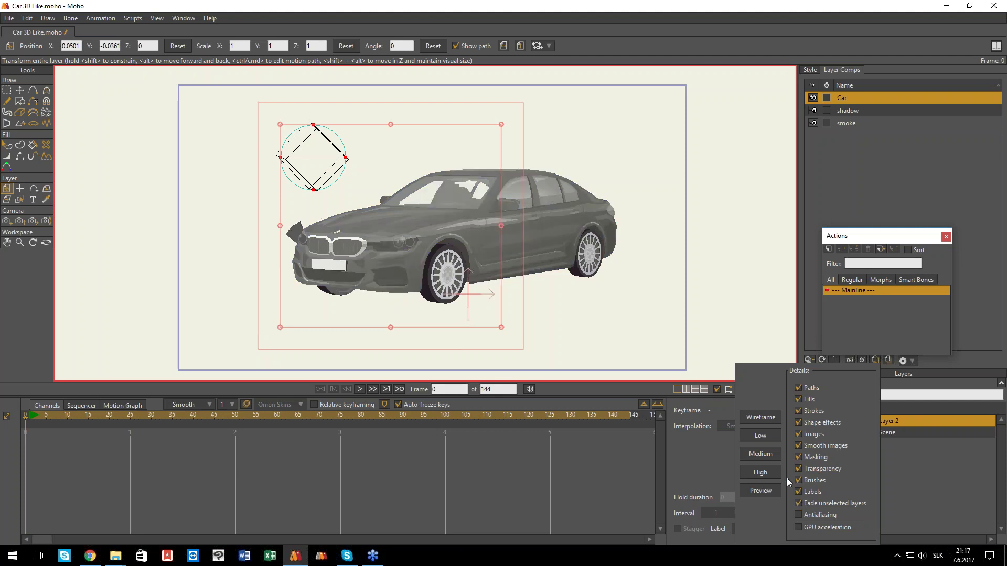
pyautogui.keyDown('alt'); pyautogui.rightClick(400, 242); pyautogui.keyUp('alt')
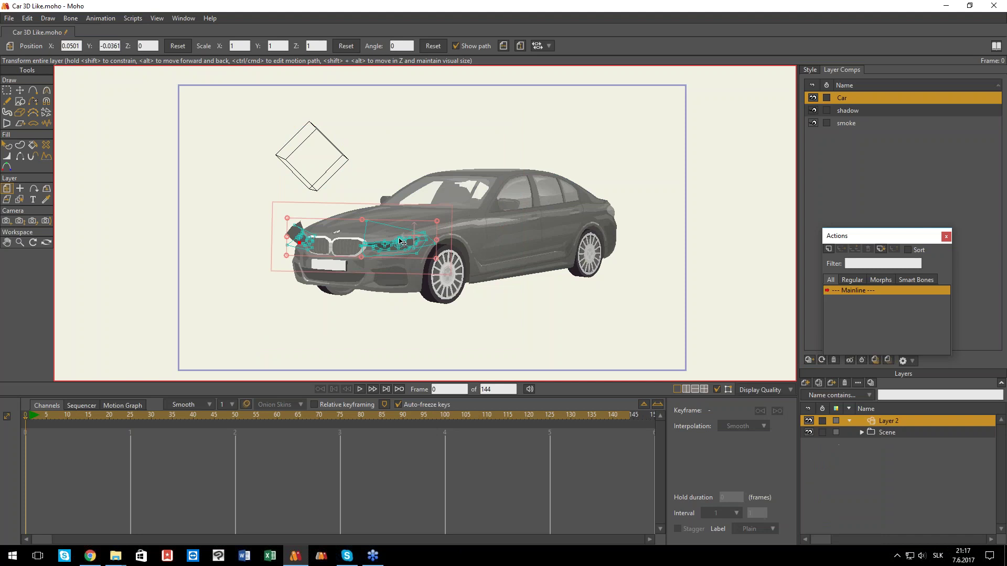
pyautogui.click(458, 245)
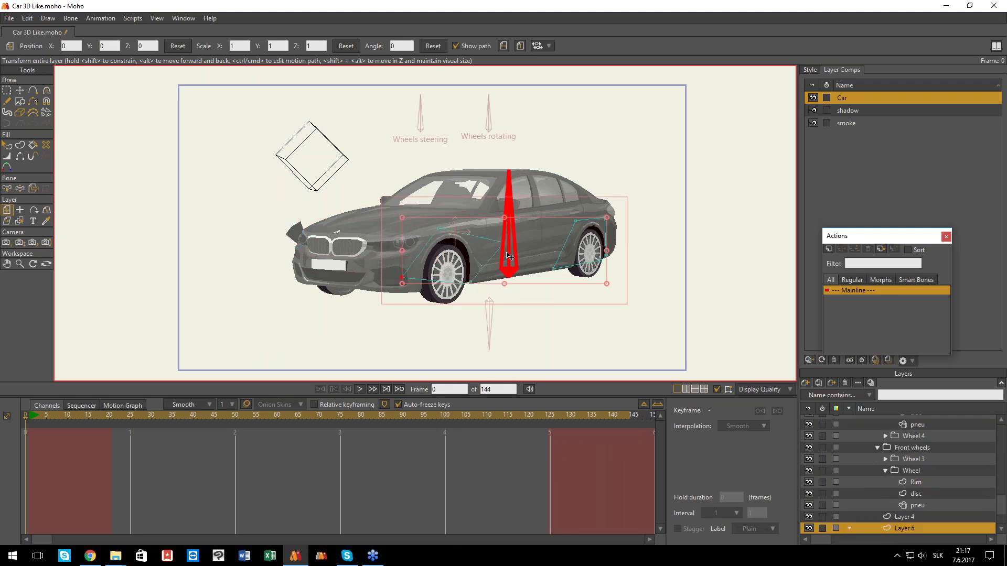
pyautogui.scroll(2, 461, 281)
pyautogui.scroll(1, 460, 281)
pyautogui.click(417, 252)
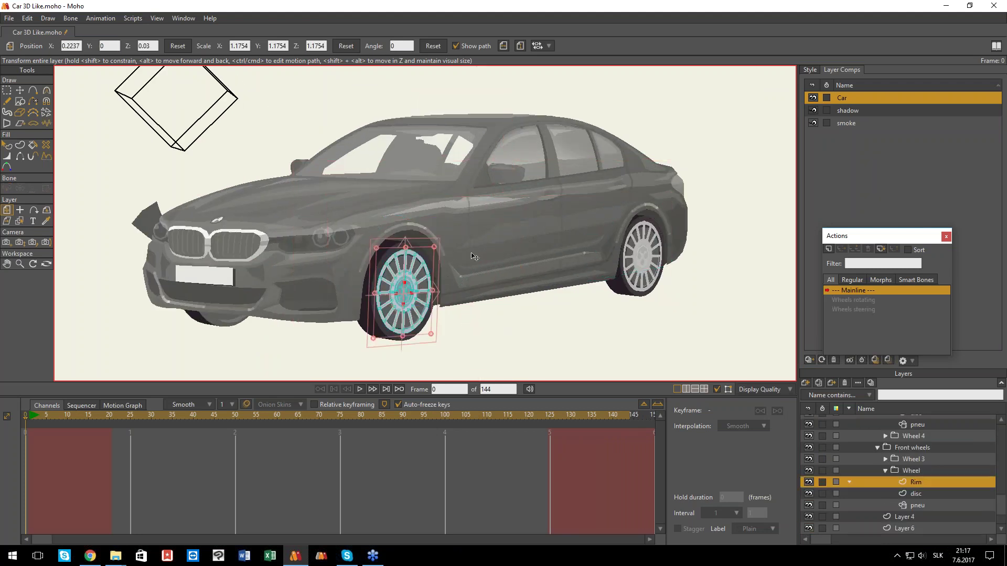
pyautogui.keyDown('alt'); pyautogui.rightClick(490, 285); pyautogui.keyUp('alt')
pyautogui.scroll(-1, 440, 295)
pyautogui.click(766, 390)
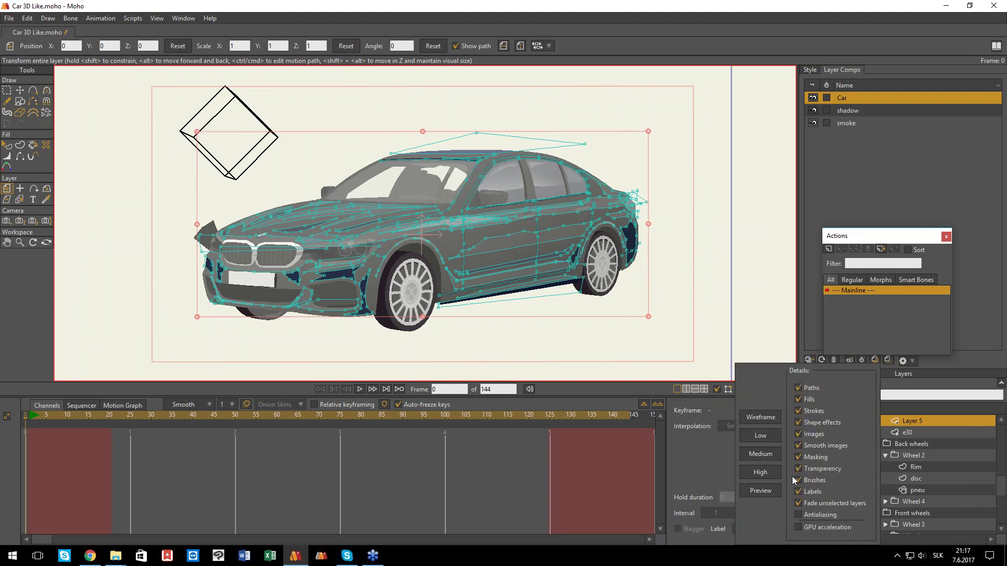
# - Close the Car 3D Like document without saving and open Kitchen Scene from the 05 Example Scenes folder
pyautogui.click(6, 32)
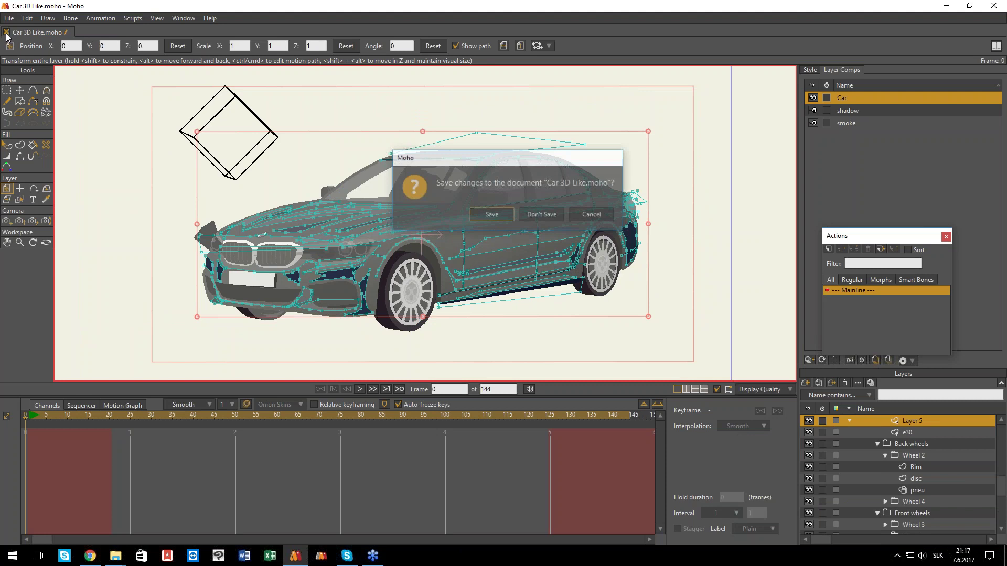
pyautogui.click(542, 214)
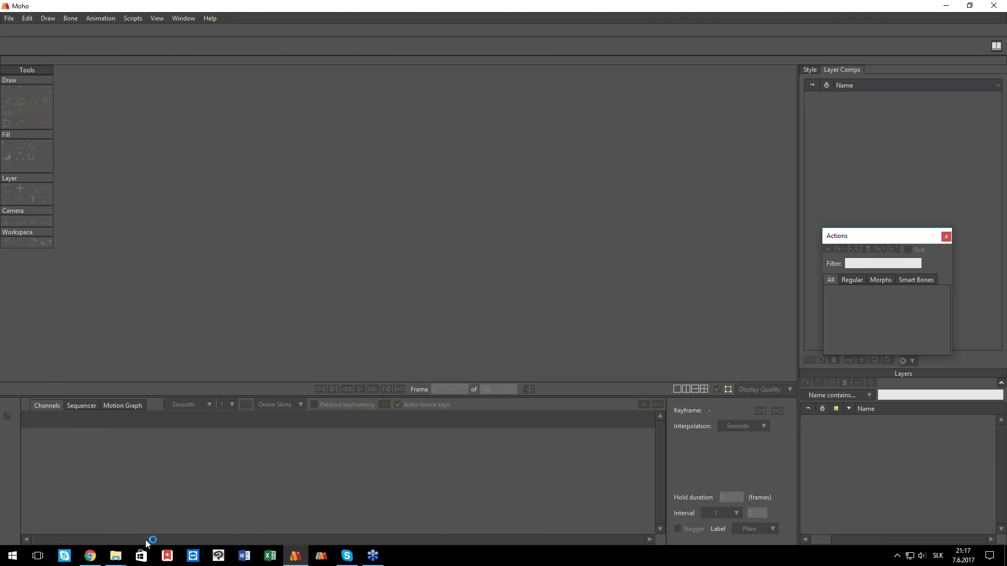
pyautogui.moveTo(116, 556)
pyautogui.click(78, 507)
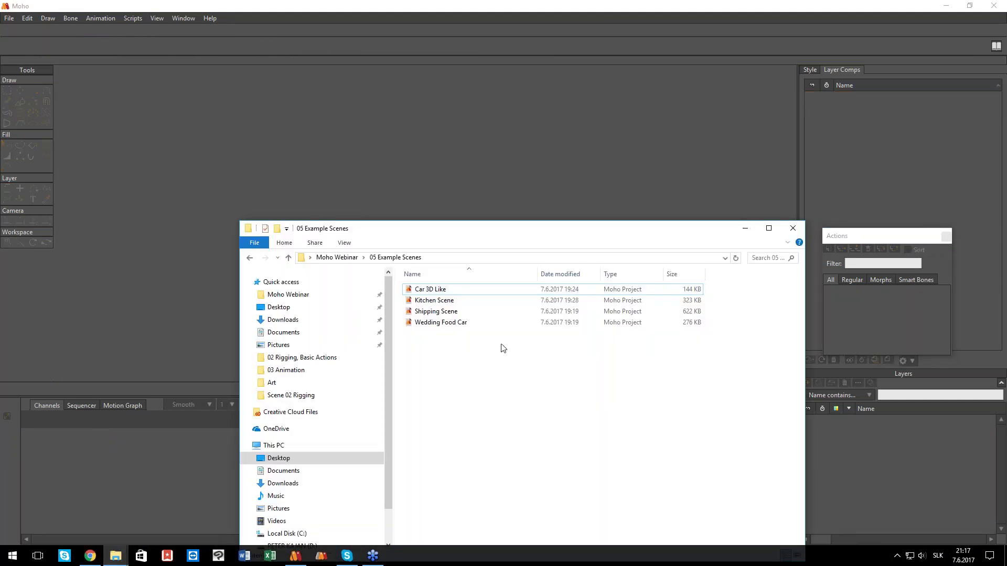
pyautogui.doubleClick(435, 301)
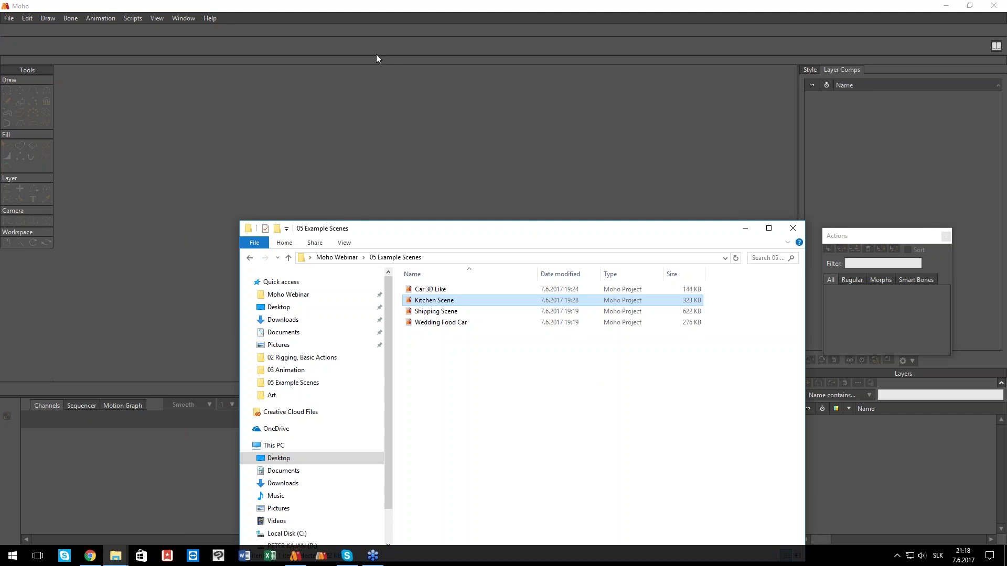
pyautogui.moveTo(463, 232); pyautogui.dragTo(546, 311)
pyautogui.moveTo(508, 380); pyautogui.dragTo(444, 257)
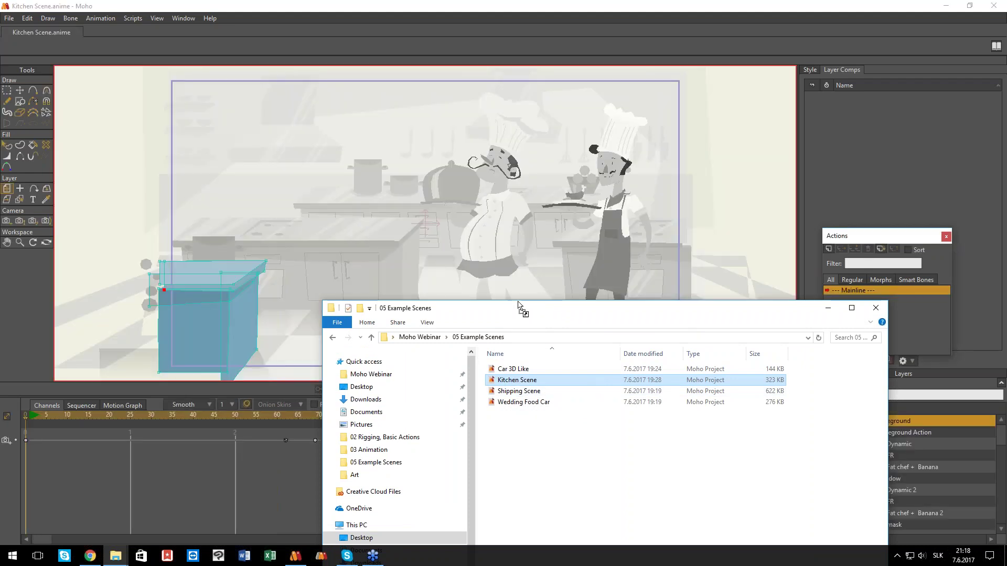
pyautogui.click(828, 309)
# - Disable Fade unselected layers so the kitchen scene displays in full colour
pyautogui.click(752, 390)
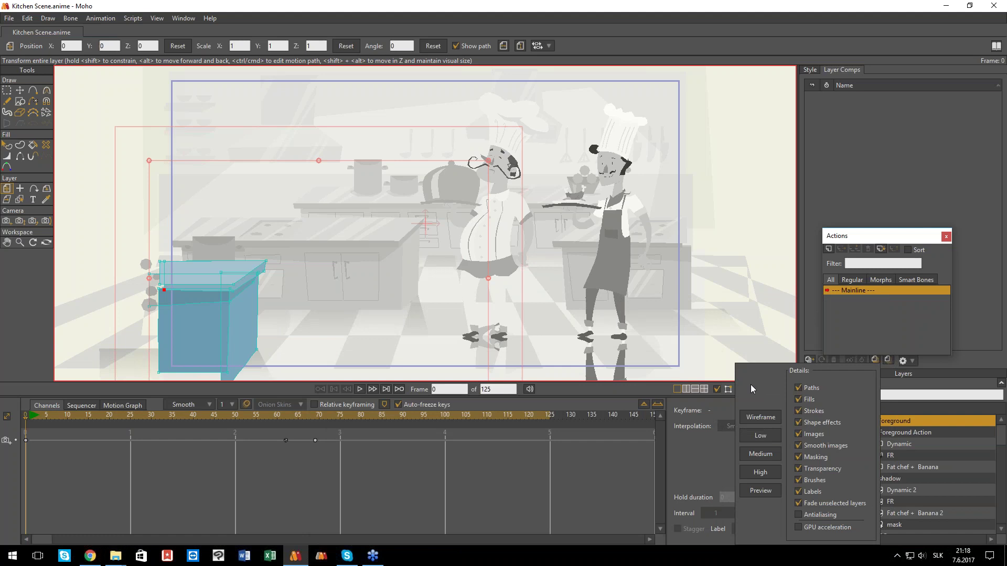
pyautogui.click(797, 504)
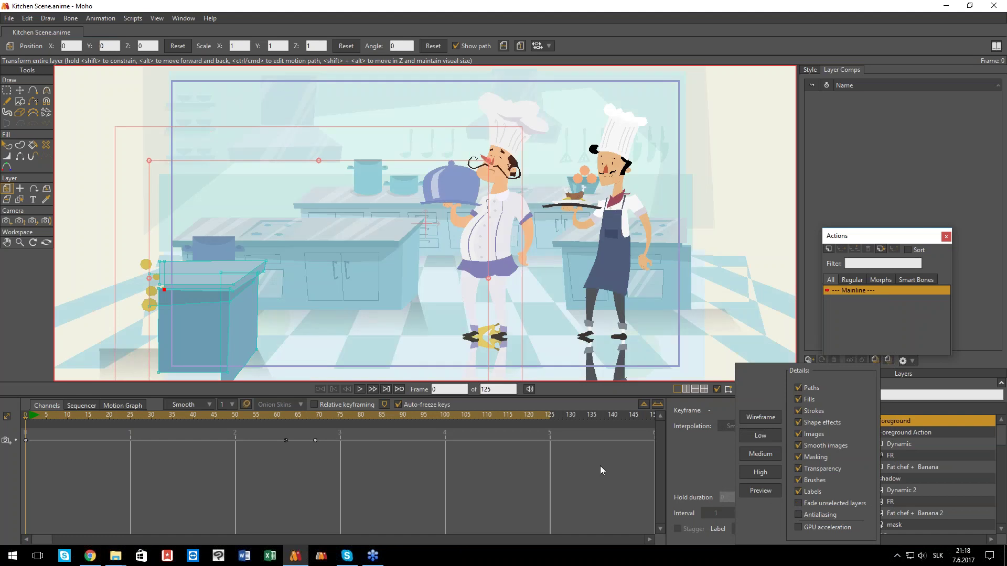
pyautogui.click(609, 504)
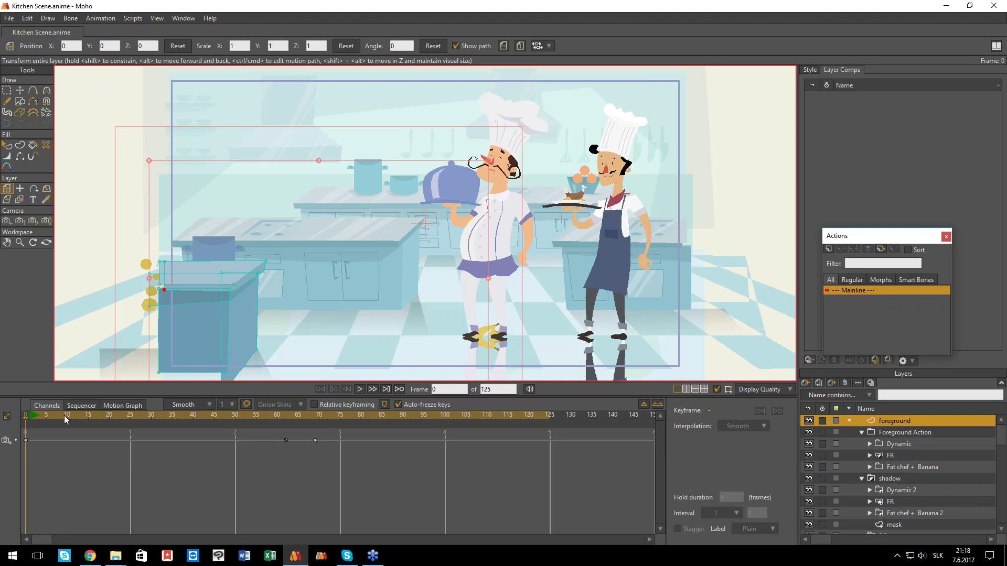
# - Play the kitchen scene's animation from near its start and stop at frame 103
pyautogui.moveTo(67, 418)
pyautogui.mouseDown()
pyautogui.moveTo(144, 418)
pyautogui.moveTo(42, 418)
pyautogui.mouseUp()
pyautogui.press('space')
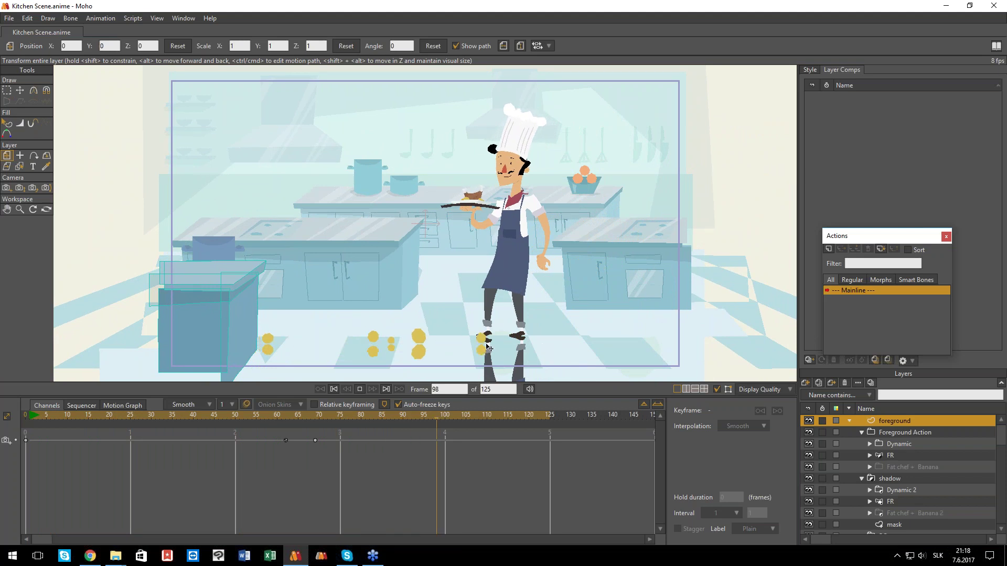
pyautogui.press('space')
# - Render frame 103 of the kitchen scene as a preview, then close the rendered image
pyautogui.scroll(3, 449, 340)
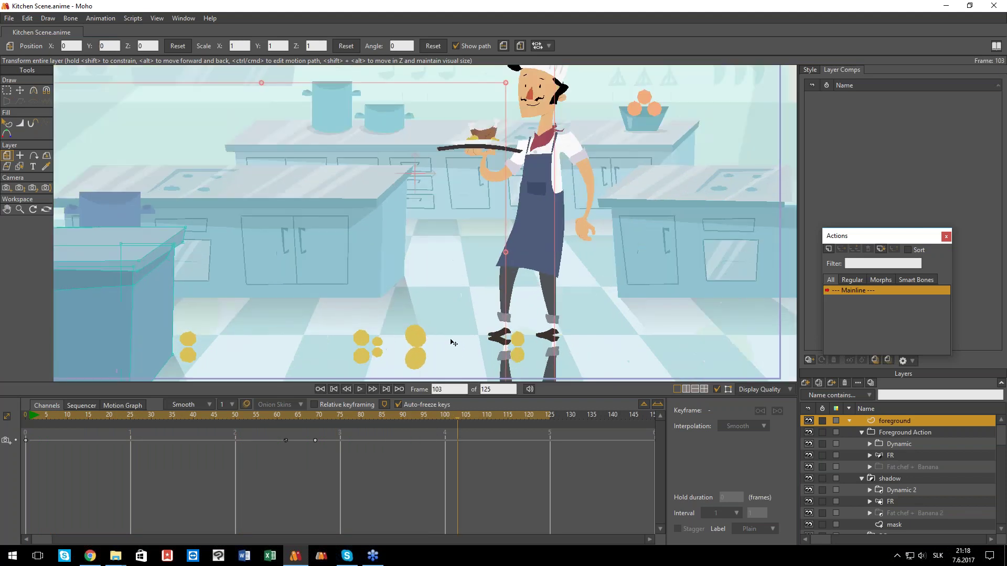
pyautogui.scroll(-3, 449, 348)
pyautogui.hotkey('ctrl', 'r')
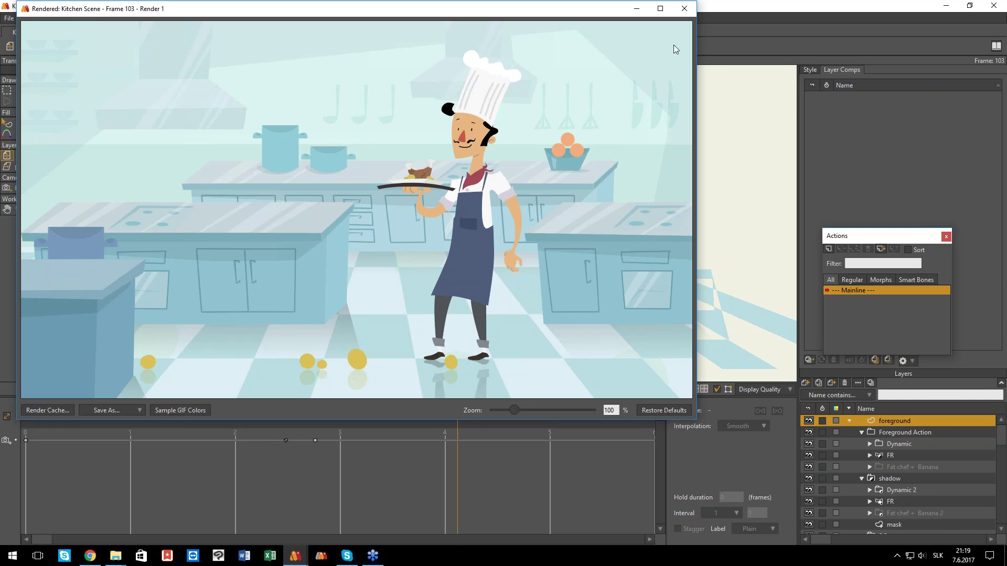
pyautogui.click(684, 9)
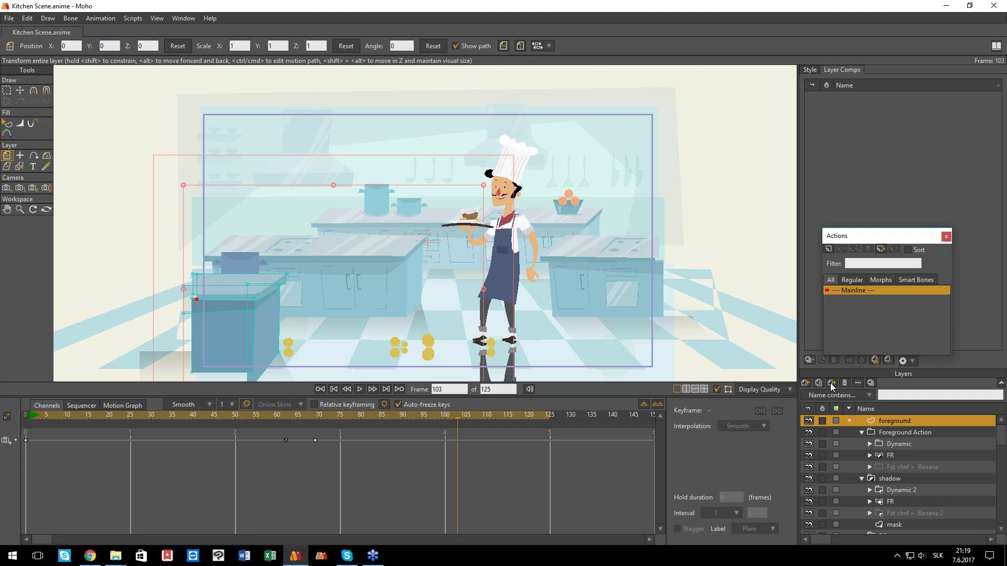
# - Close the Kitchen Scene document and open Shipping Scene from the 05 Example Scenes folder
pyautogui.click(6, 33)
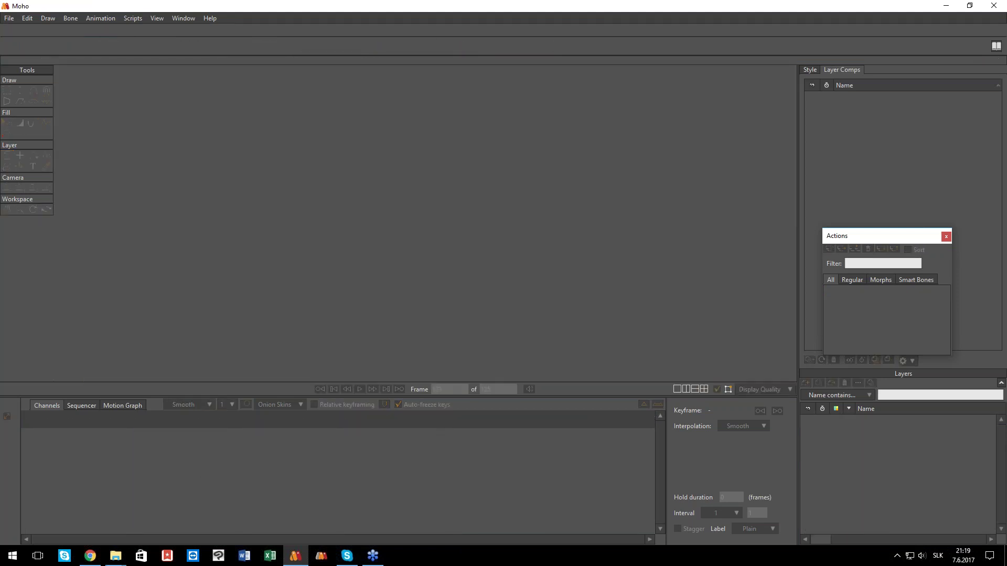
pyautogui.moveTo(115, 556)
pyautogui.click(79, 512)
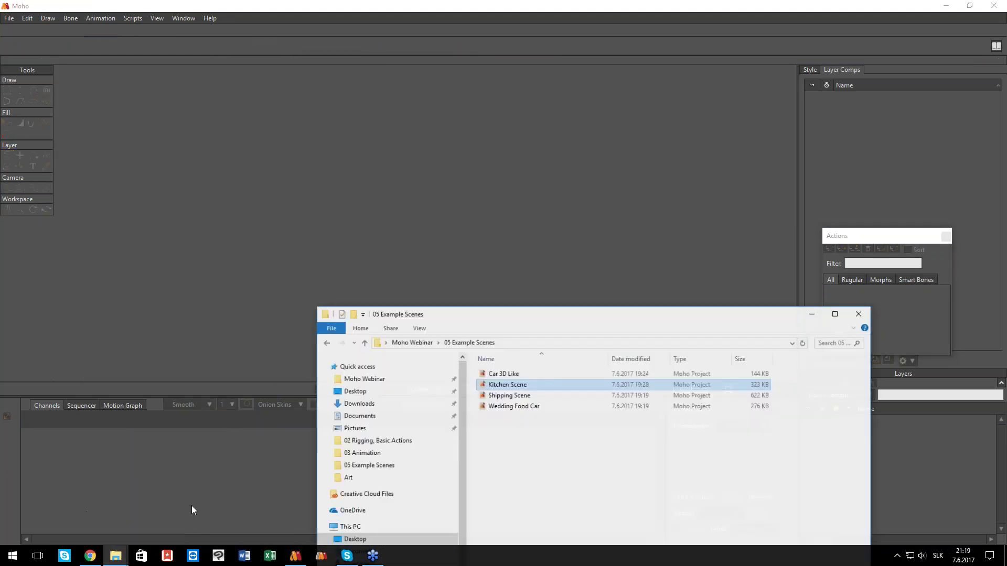
pyautogui.moveTo(515, 311); pyautogui.dragTo(467, 310)
pyautogui.moveTo(488, 392); pyautogui.dragTo(449, 226)
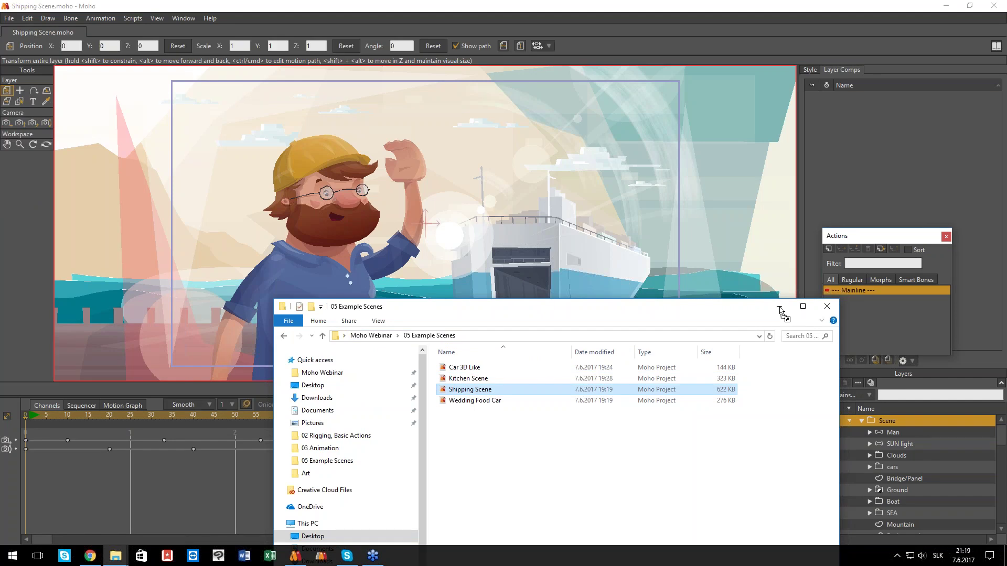
pyautogui.click(585, 31)
# - Play the shipping scene's animation, then scrub and step back to frame 36
pyautogui.moveTo(39, 413); pyautogui.dragTo(100, 424)
pyautogui.press('space')
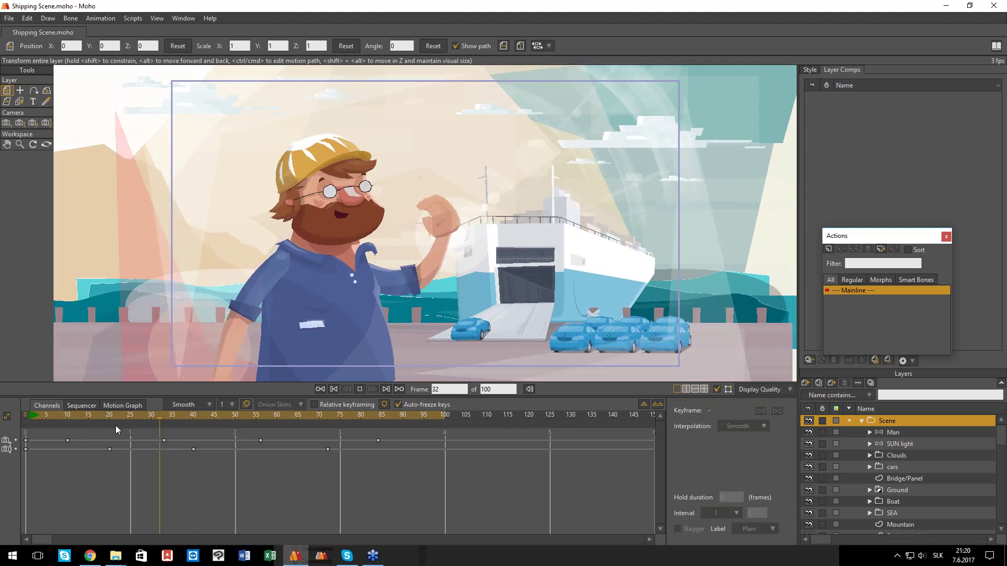
pyautogui.press('space')
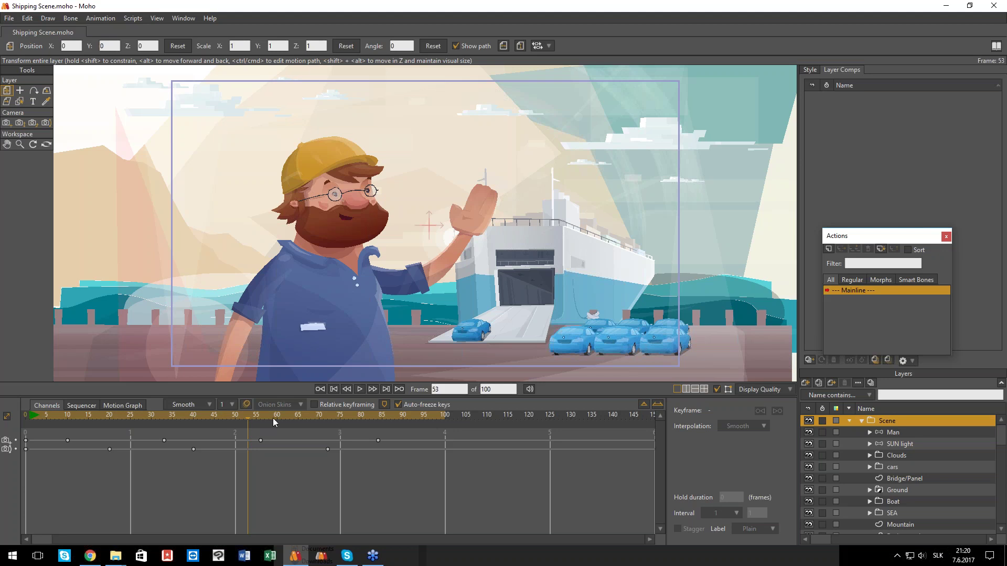
pyautogui.moveTo(271, 418); pyautogui.dragTo(194, 420)
pyautogui.hotkey('ctrl', 'Left')
pyautogui.hotkey('ctrl', 'Left')
pyautogui.hotkey('ctrl', 'Left')
pyautogui.hotkey('ctrl', 'Left')
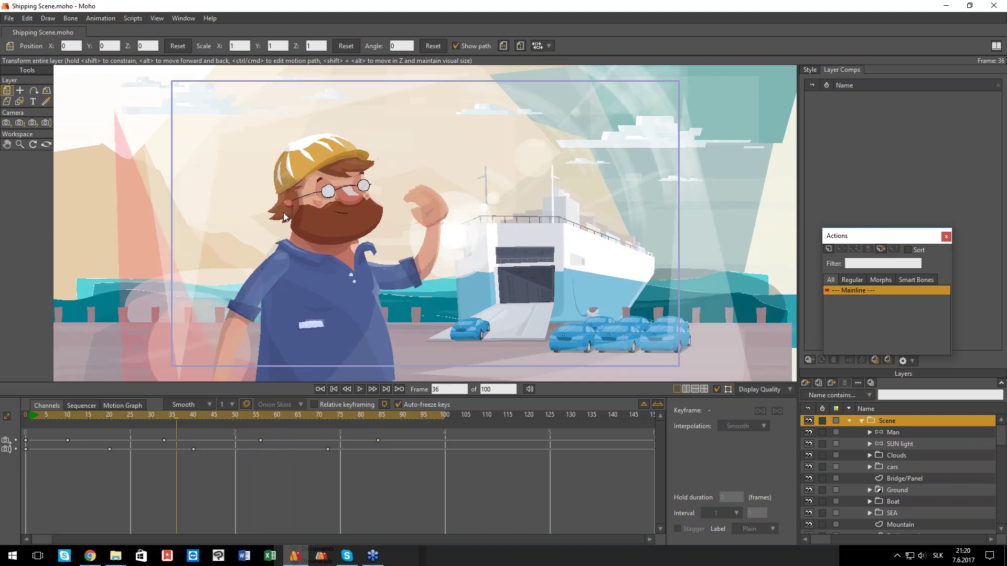
# - Select the tongue layer in the man's mouth, then select the parent Man bone layer to inspect its rig and keyframes
pyautogui.scroll(2, 345, 213)
pyautogui.keyDown('alt'); pyautogui.rightClick(348, 214); pyautogui.keyUp('alt')
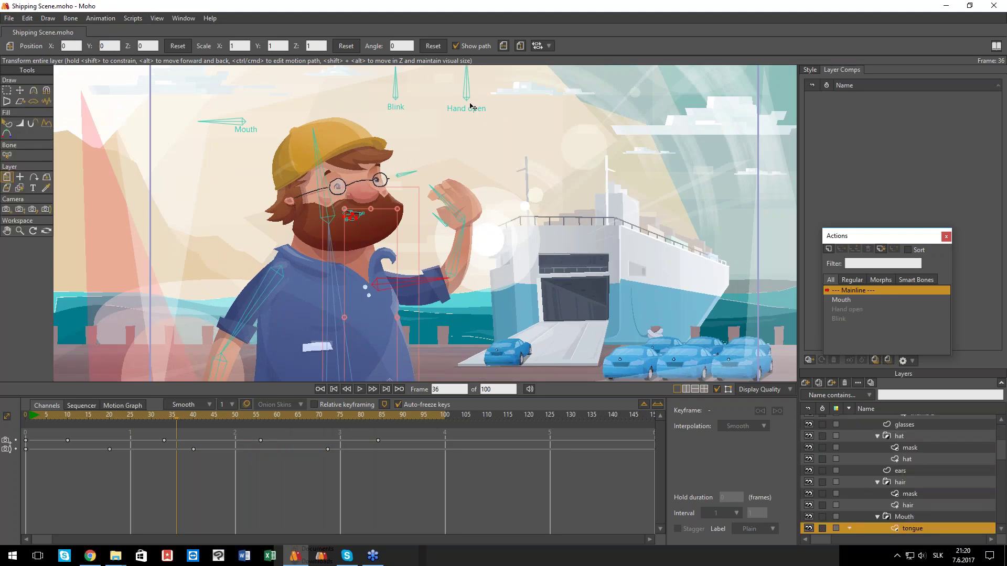
pyautogui.scroll(3, 923, 426)
pyautogui.click(896, 435)
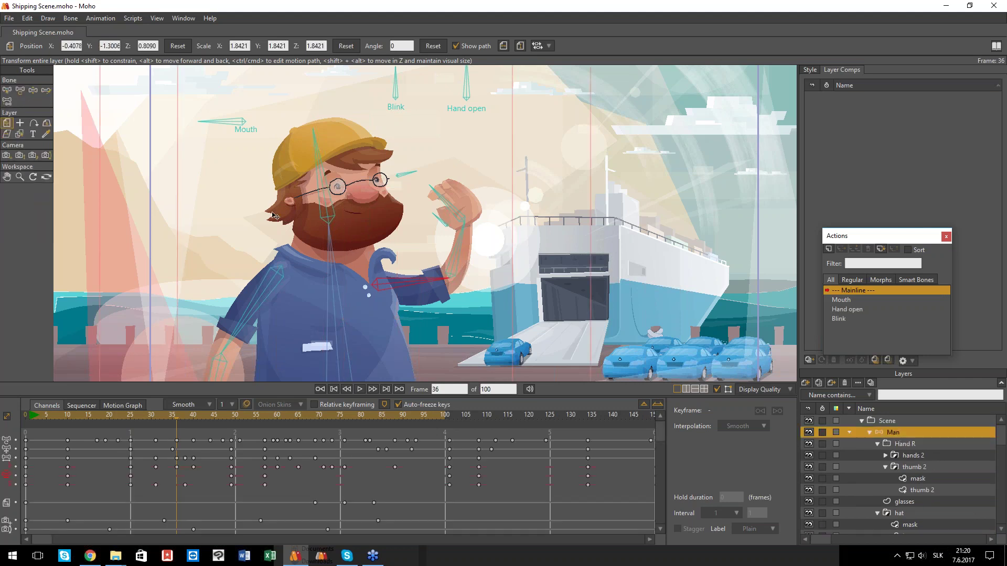
pyautogui.scroll(2, 279, 216)
pyautogui.scroll(-1, 291, 250)
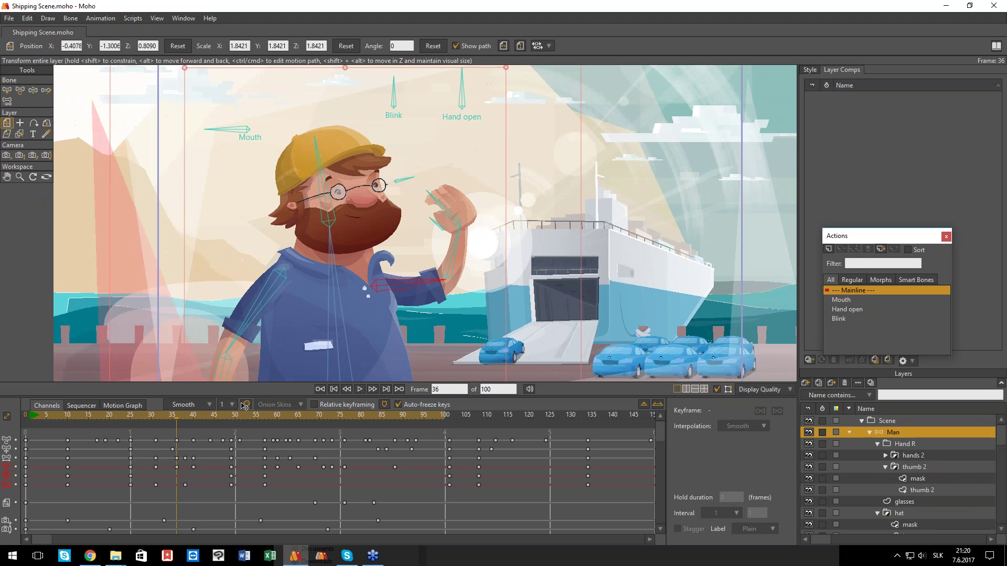
# - Play the man's waving animation with his bones shown and stop at frame 56
pyautogui.moveTo(220, 418); pyautogui.dragTo(159, 420)
pyautogui.press('space')
pyautogui.press('space')
# - Select the man's hair layer and examine its looping keyframes and the hair close up
pyautogui.scroll(4, 329, 255)
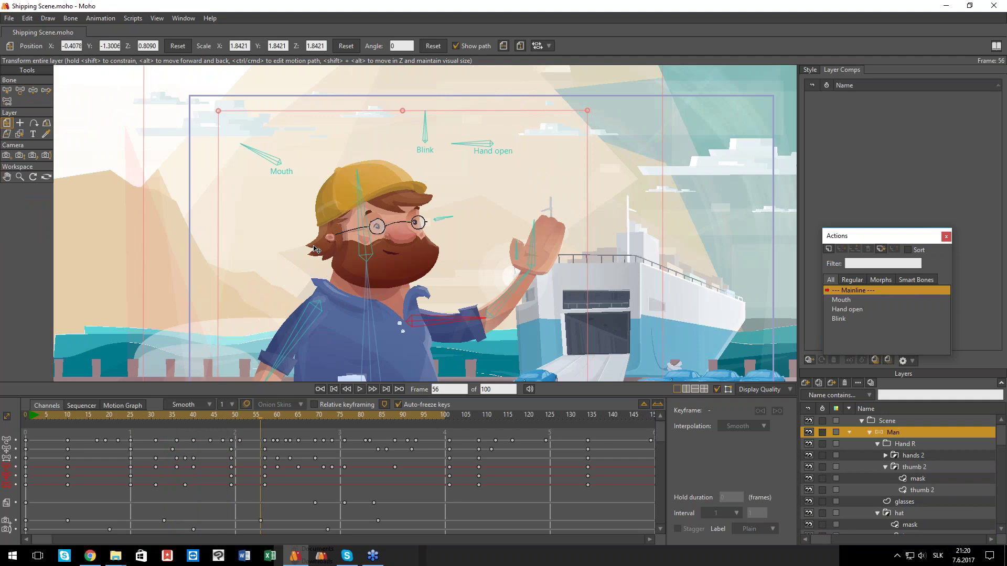
pyautogui.click(338, 256)
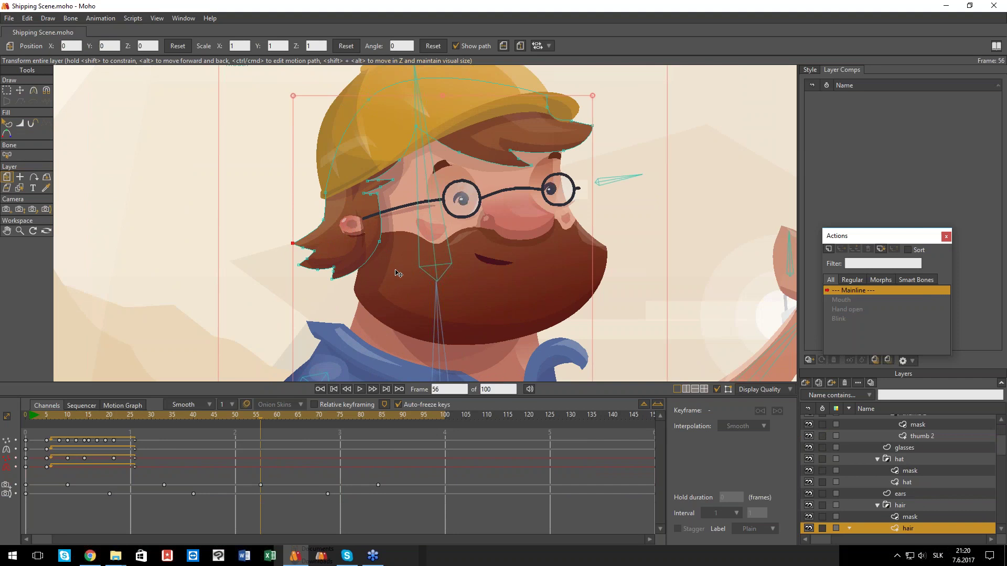
pyautogui.scroll(-5, 397, 266)
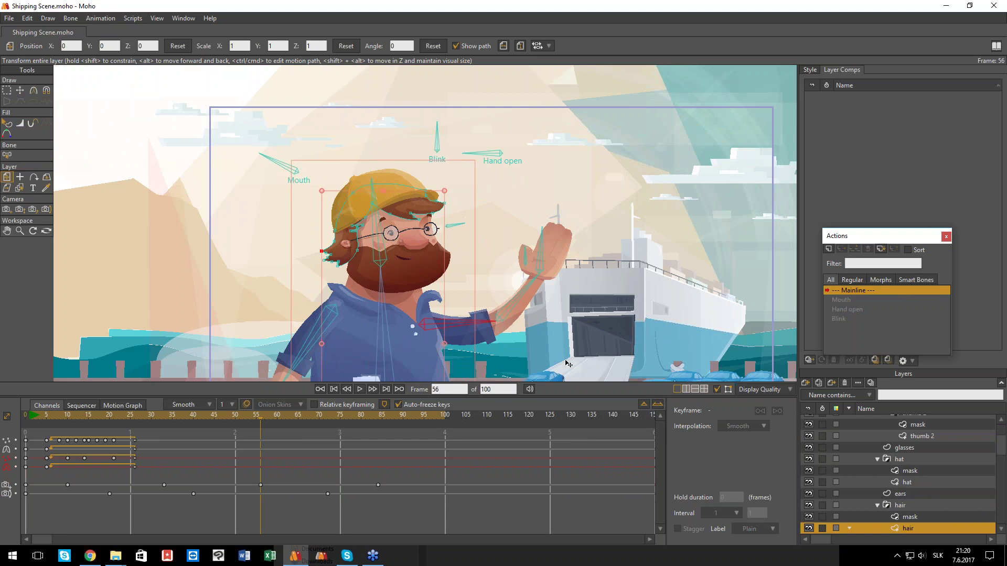
# - Scrub to frame 59 and examine the whole shipping scene, including the artwork outside the camera frame
pyautogui.moveTo(229, 418); pyautogui.dragTo(273, 410)
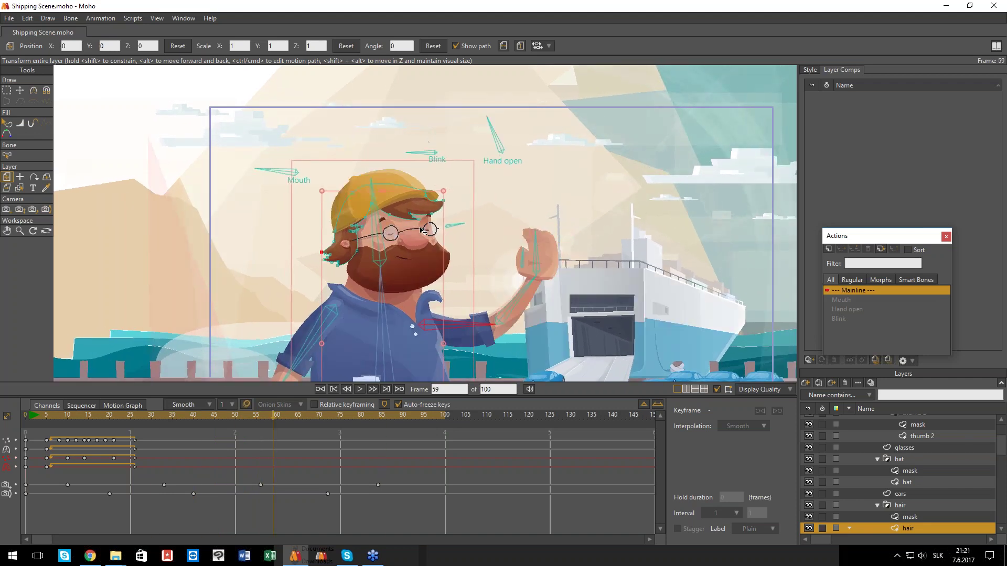
pyautogui.moveTo(493, 264); pyautogui.dragTo(422, 231)
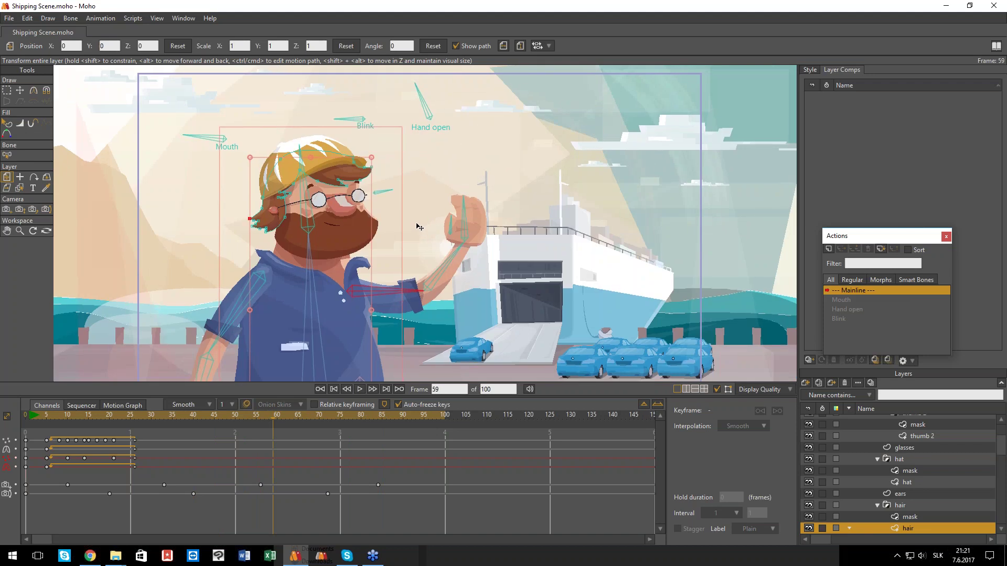
pyautogui.scroll(-3, 498, 271)
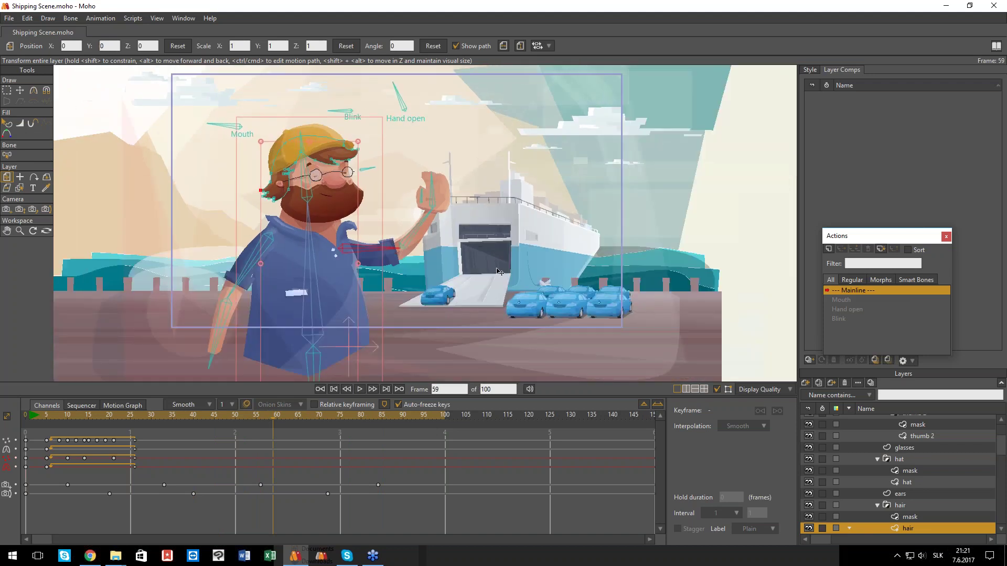
pyautogui.scroll(-2, 372, 347)
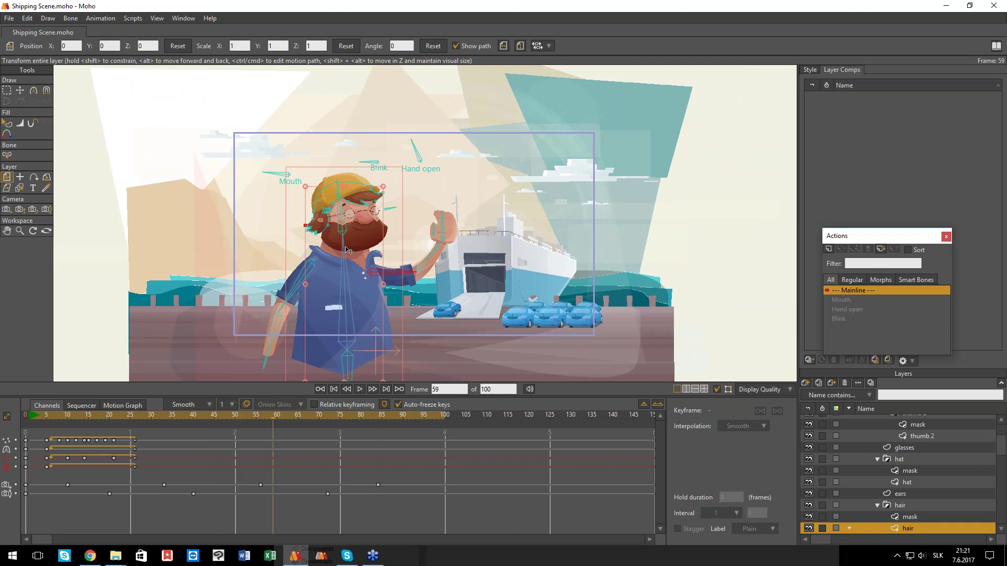
pyautogui.scroll(-3, 347, 250)
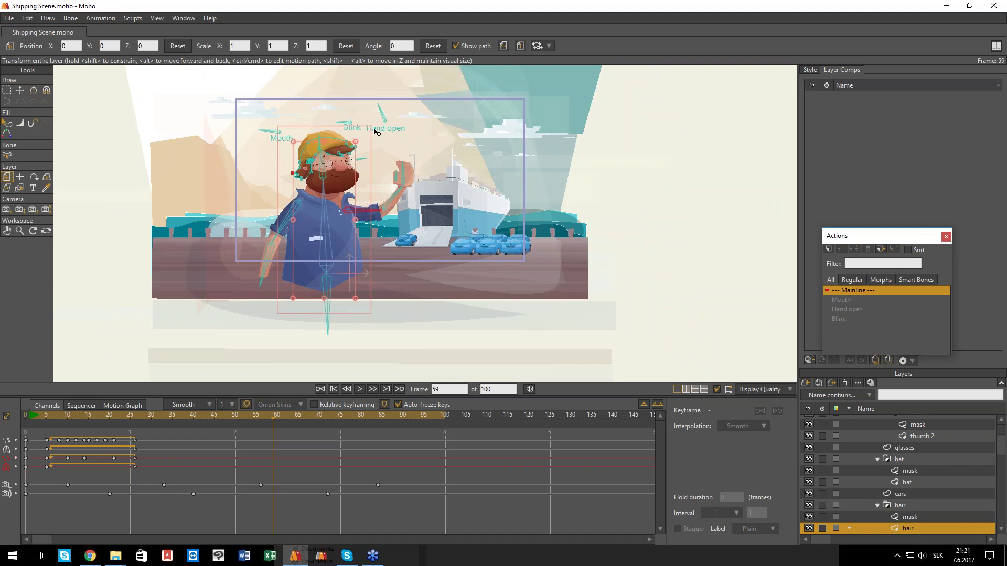
# - Move the Actions window beside the man and preview the Mouth and Hand open actions before returning to the mainline
pyautogui.scroll(2, 350, 250)
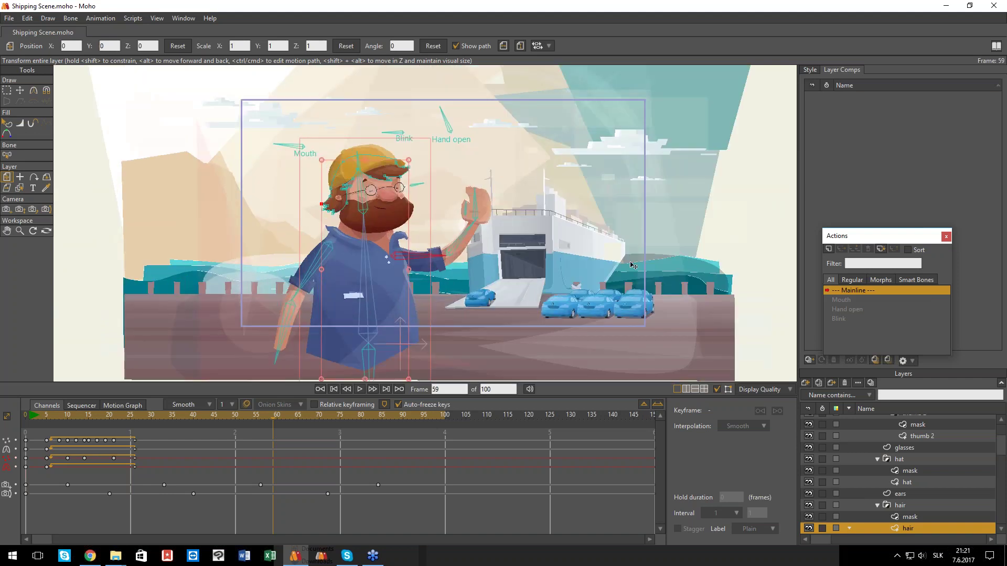
pyautogui.scroll(-1, 517, 302)
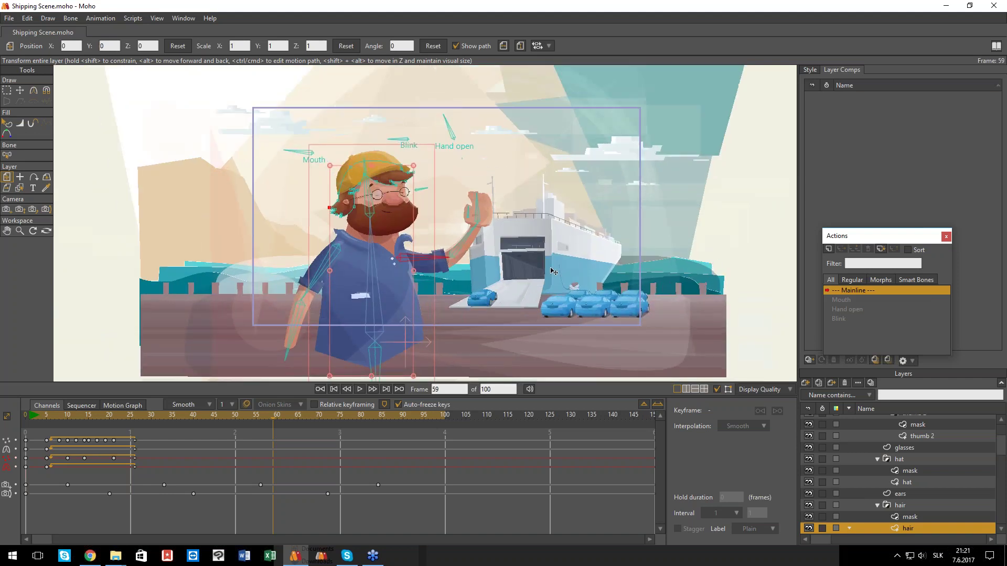
pyautogui.moveTo(551, 251); pyautogui.dragTo(522, 234)
pyautogui.moveTo(835, 237); pyautogui.dragTo(667, 166)
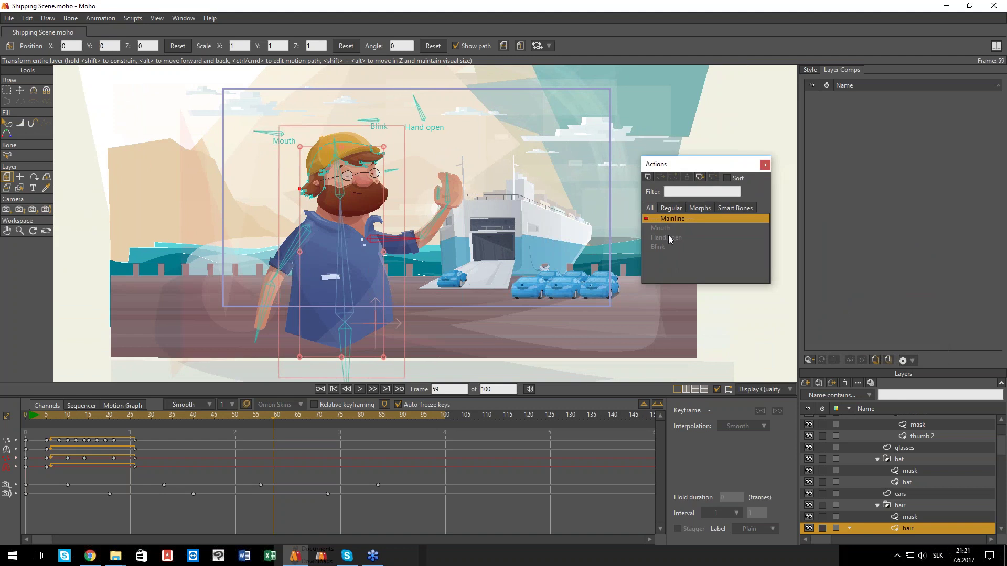
pyautogui.doubleClick(671, 229)
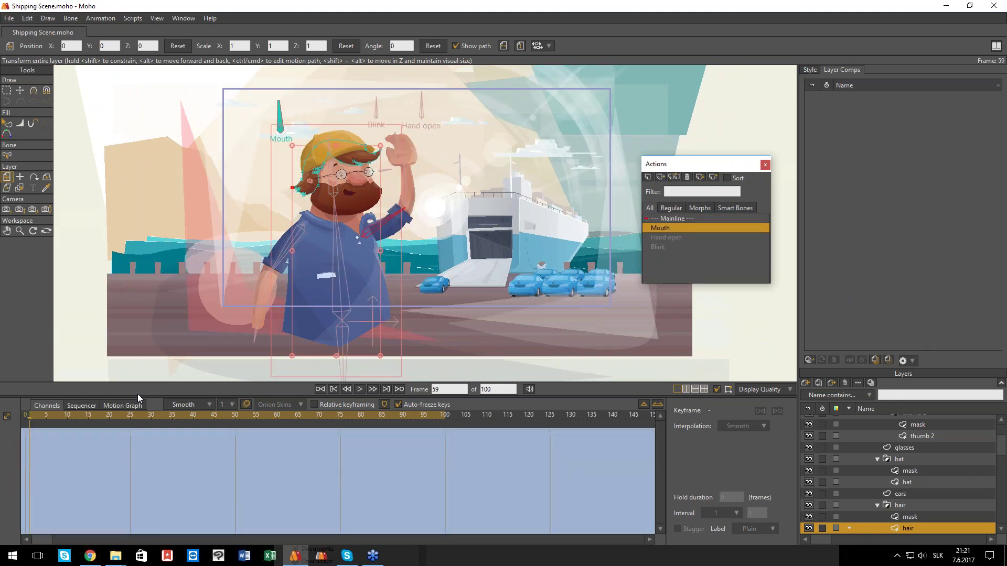
pyautogui.click(48, 419)
pyautogui.click(25, 418)
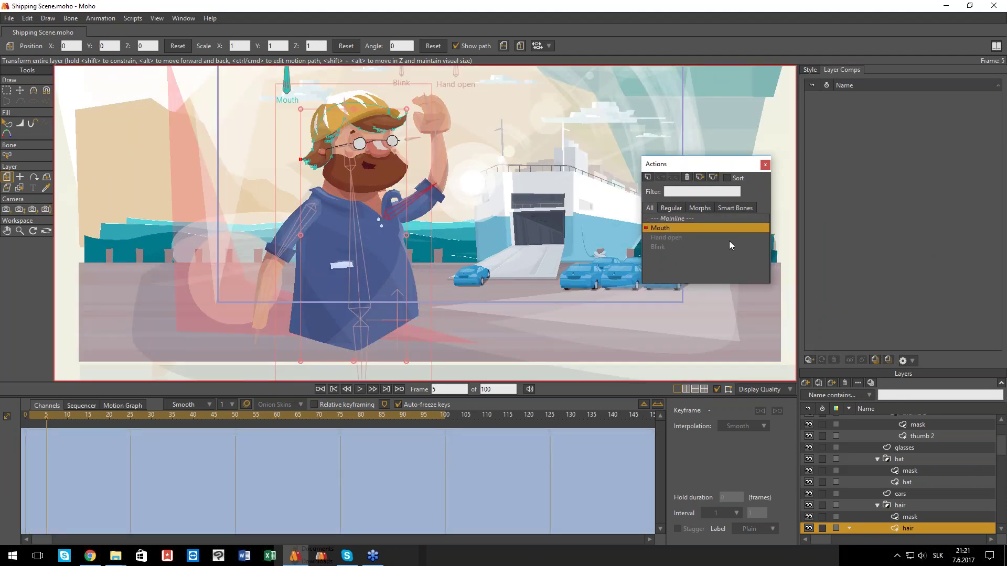
pyautogui.doubleClick(676, 238)
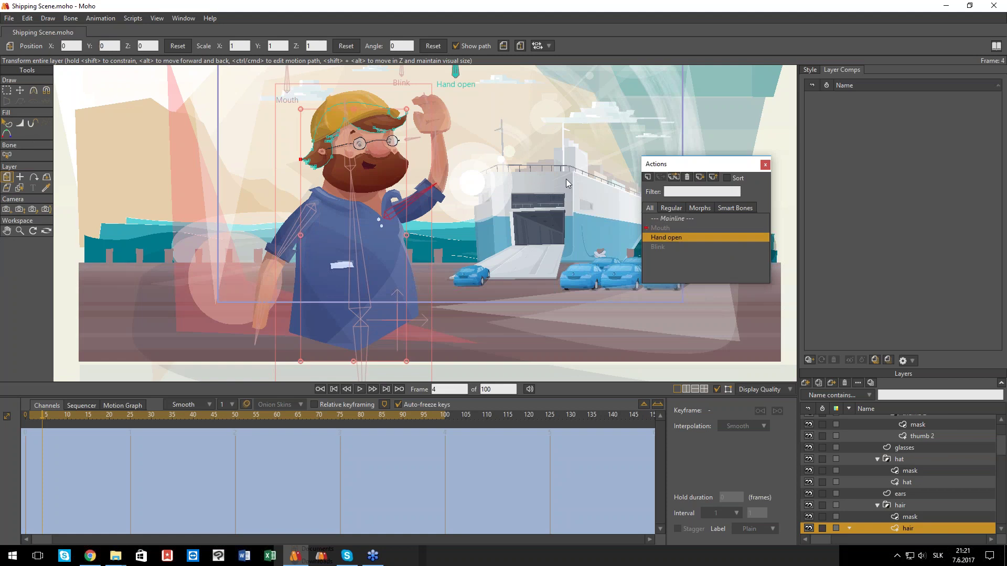
pyautogui.doubleClick(688, 219)
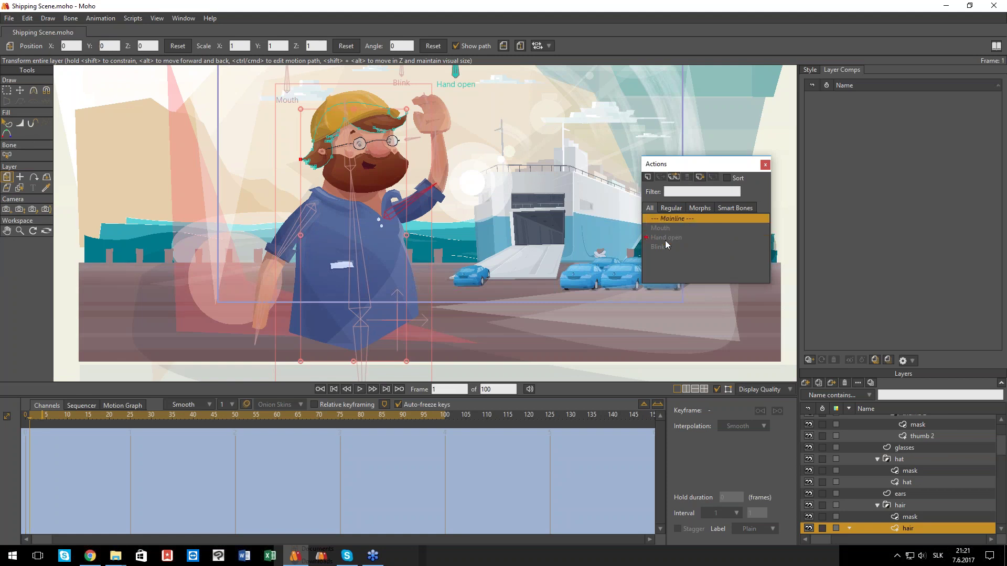
# - Select the hair's keyframes at frame 26 and inspect their Cycle interpolation settings
pyautogui.moveTo(67, 414); pyautogui.dragTo(136, 445)
pyautogui.rightClick(136, 445)
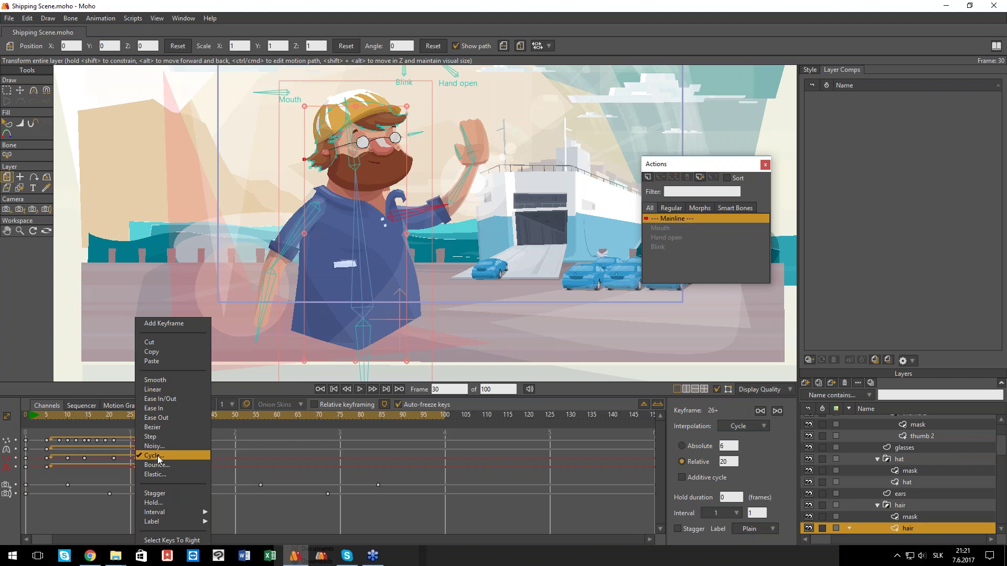
pyautogui.click(749, 467)
pyautogui.click(727, 461)
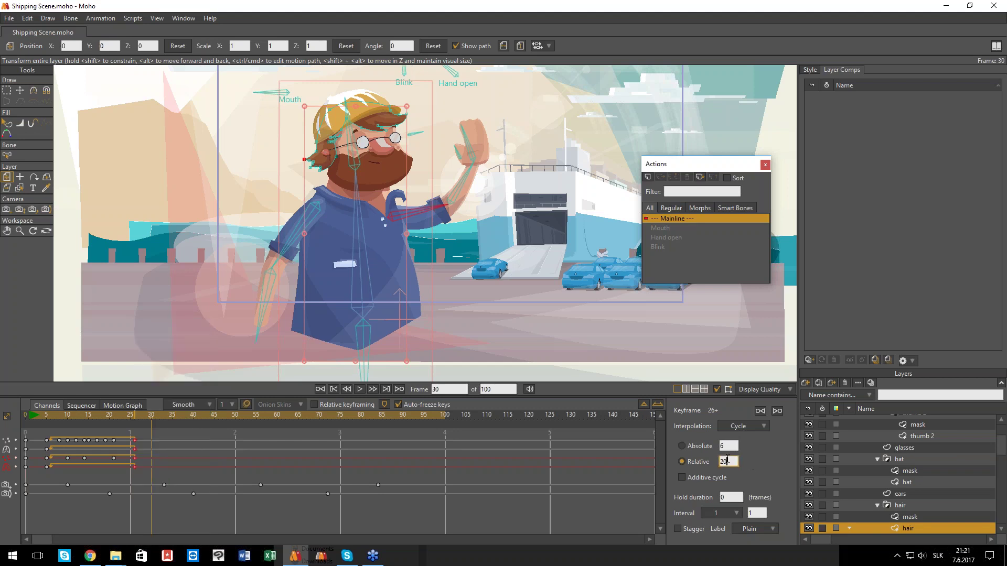
pyautogui.scroll(1, 728, 460)
pyautogui.hotkey('ctrl', 'z')
# - Scrub the timeline from frame 26 to frame 58 to examine how the hair animation loops
pyautogui.click(135, 417)
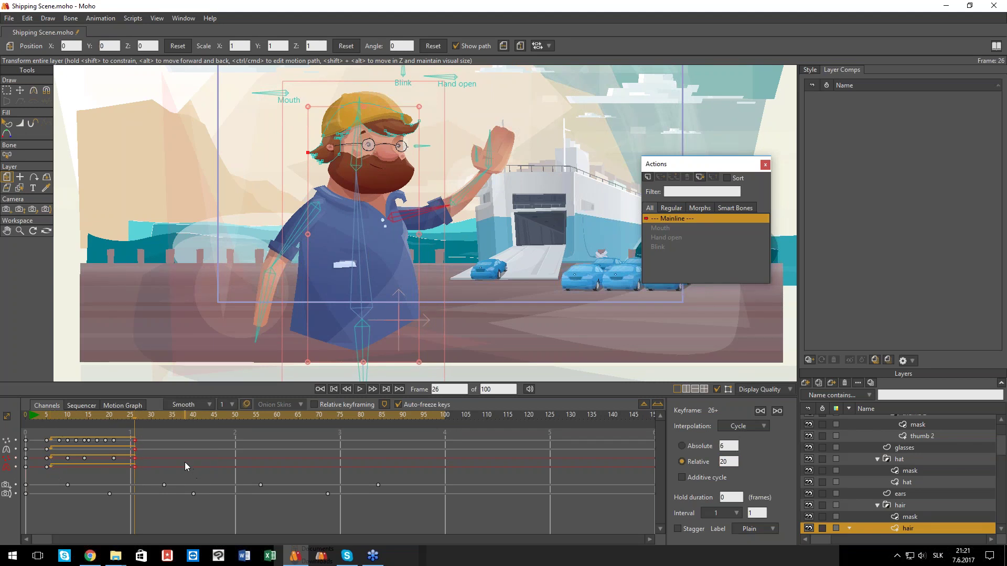
pyautogui.moveTo(179, 420); pyautogui.dragTo(209, 420)
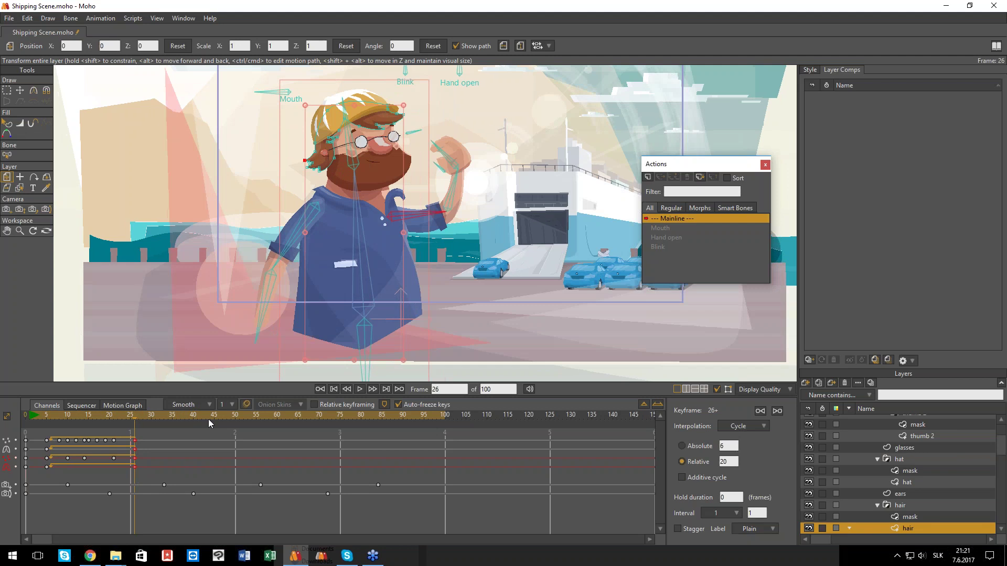
pyautogui.click(269, 424)
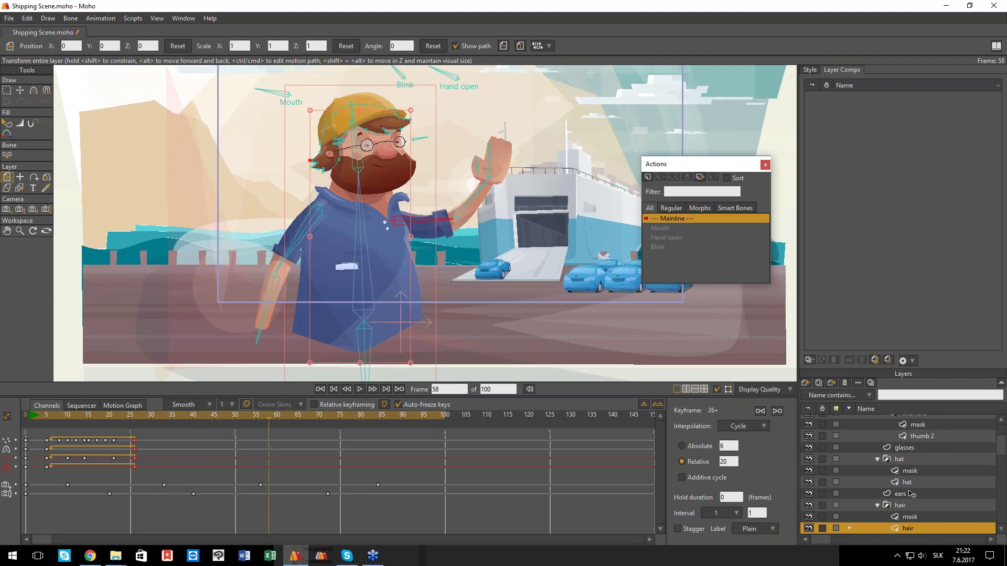
# - Select the Man bone layer and bend the raised forearm at frame 58 with Manipulate Bones
pyautogui.scroll(3, 866, 439)
pyautogui.keyDown('ctrl'); pyautogui.keyDown('alt'); pyautogui.click(458, 349); pyautogui.keyUp('alt'); pyautogui.keyUp('ctrl')
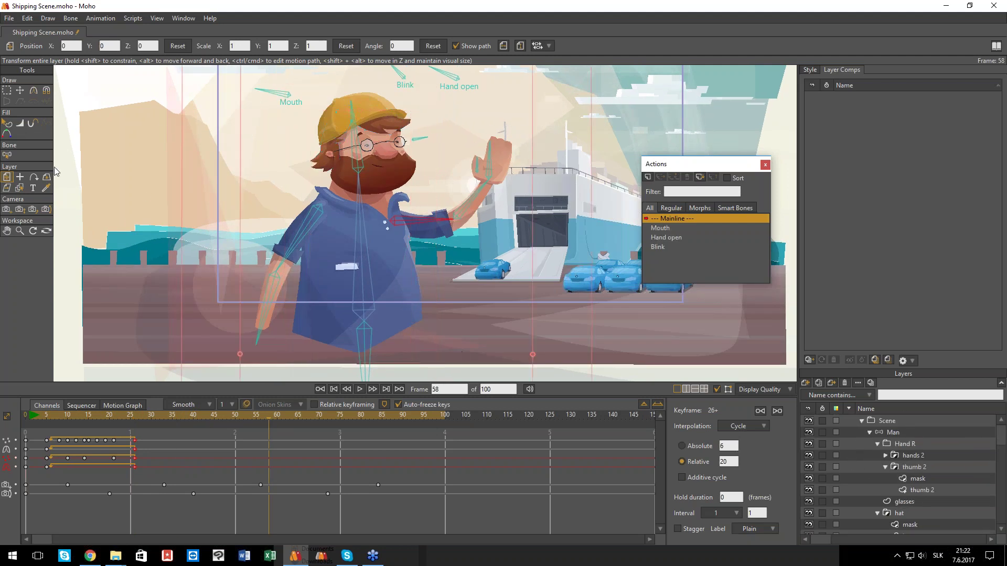
pyautogui.click(33, 90)
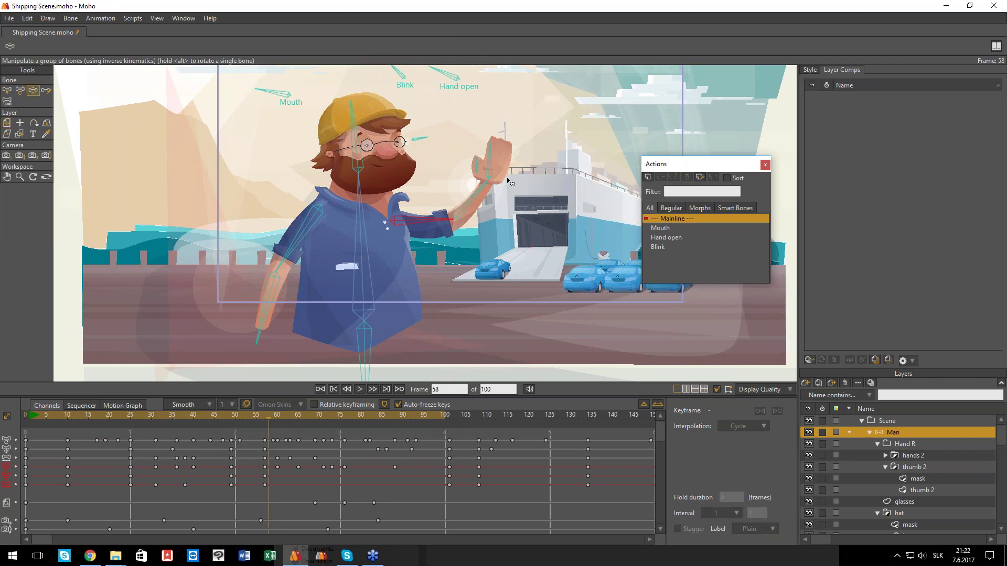
pyautogui.moveTo(470, 202); pyautogui.dragTo(471, 171)
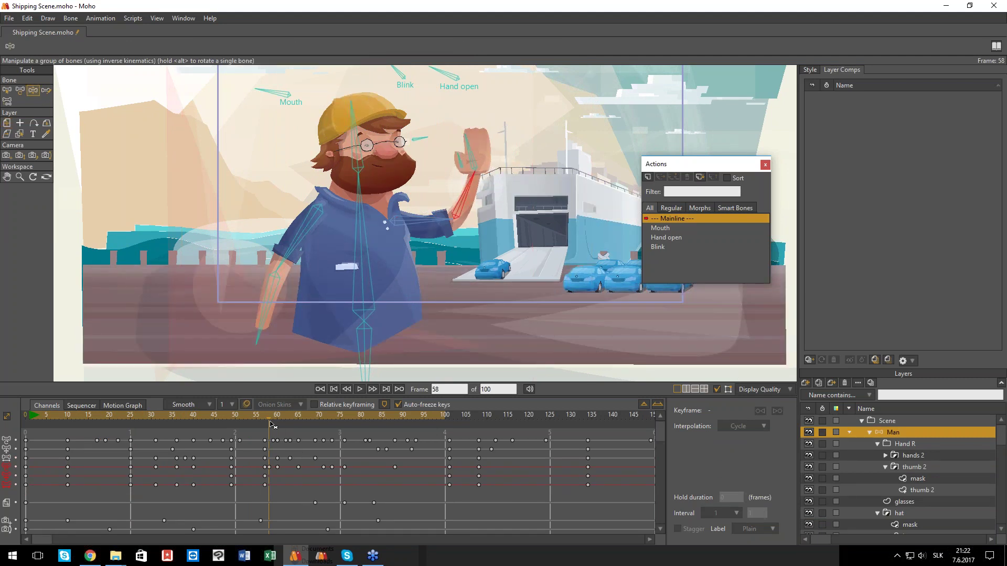
# - Go to frame 34 and undo the forearm pose change
pyautogui.click(169, 425)
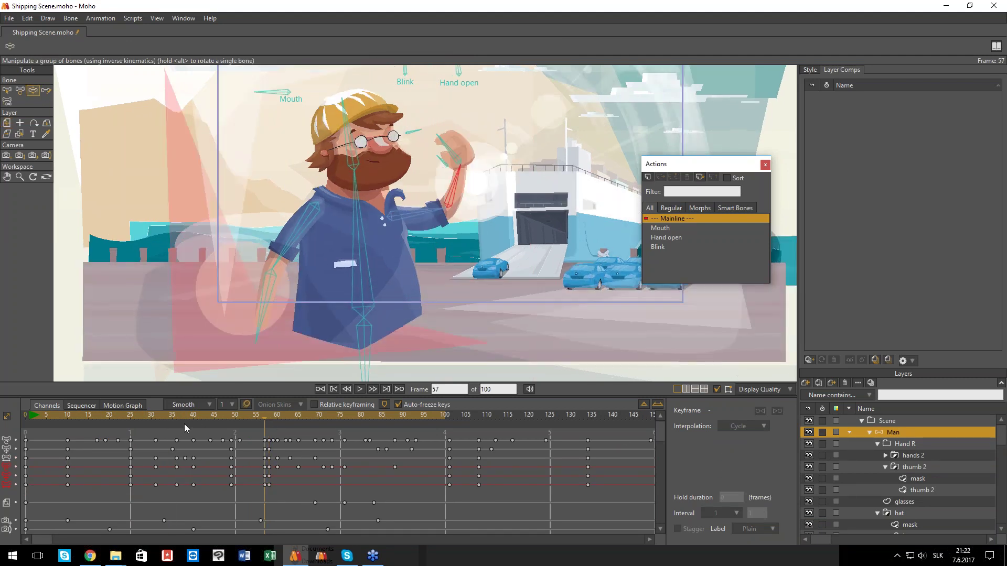
pyautogui.click(27, 18)
pyautogui.press('Return')
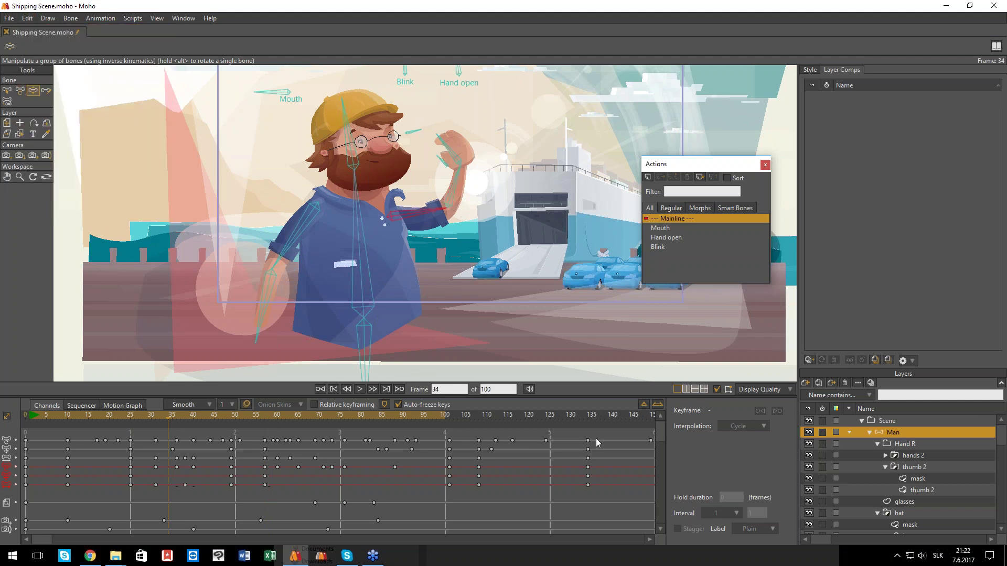
# - Browse the scene's layers and select the SUN light layer to inspect its lens flare bone and keyframes
pyautogui.scroll(-3, 964, 497)
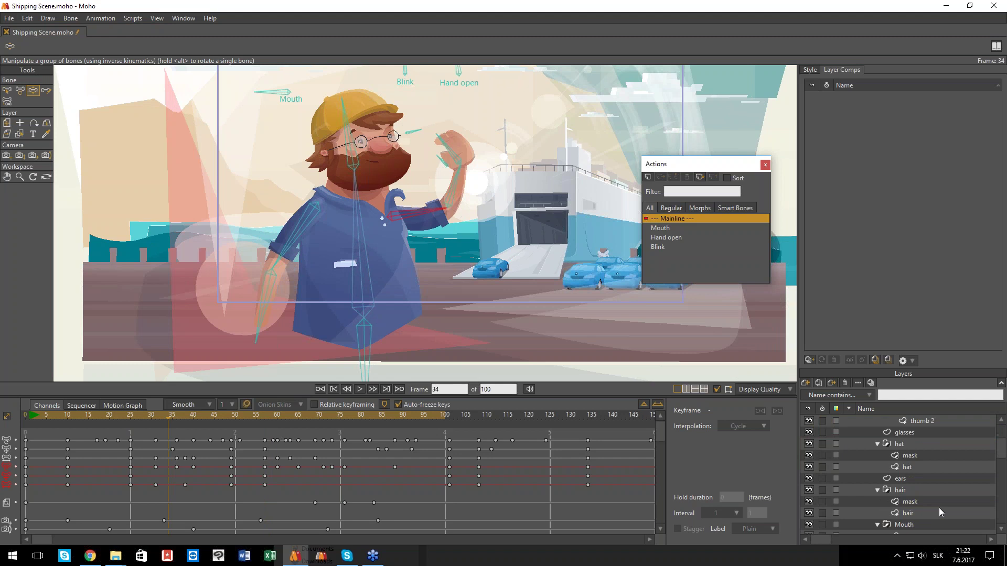
pyautogui.scroll(-3, 933, 514)
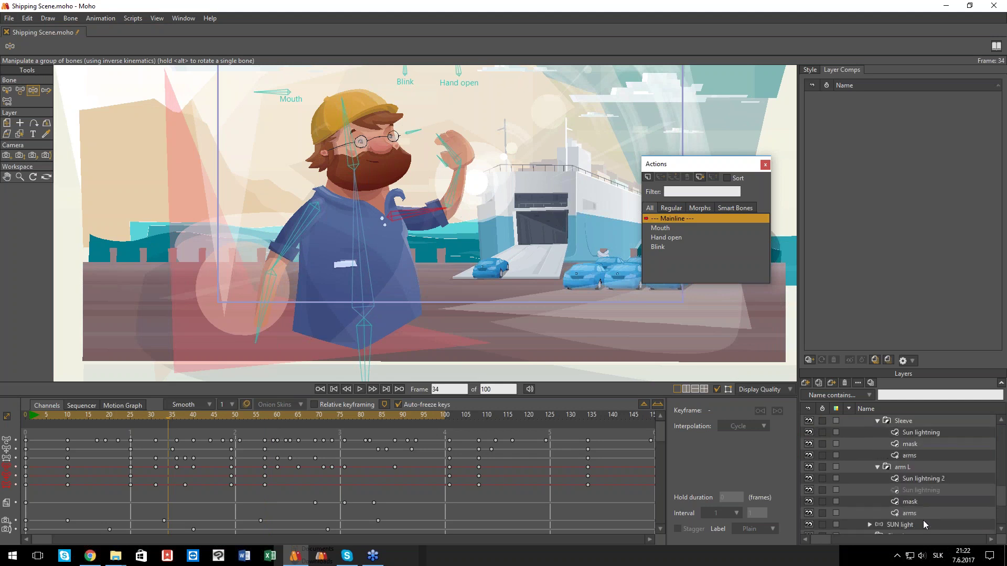
pyautogui.click(902, 491)
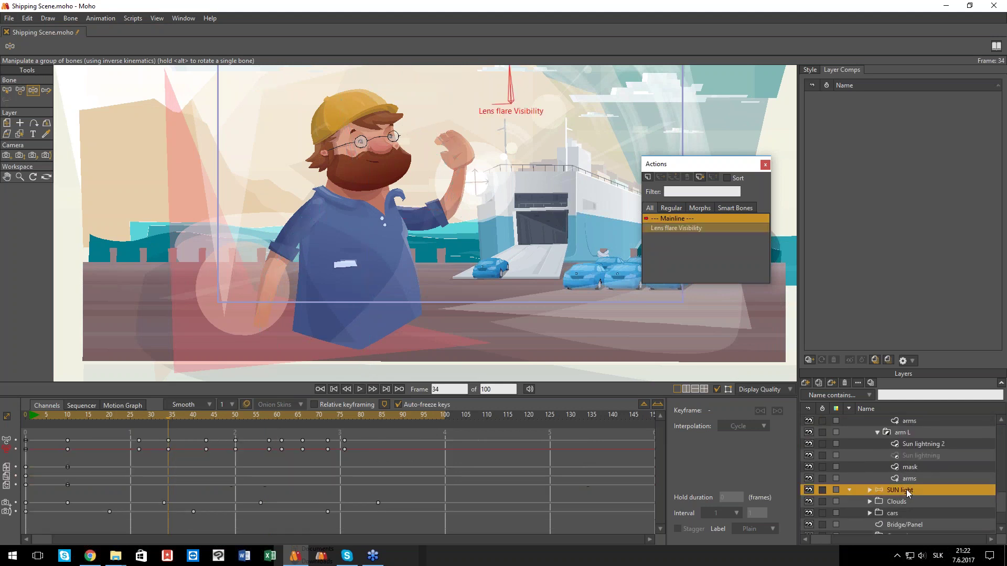
pyautogui.scroll(5, 939, 498)
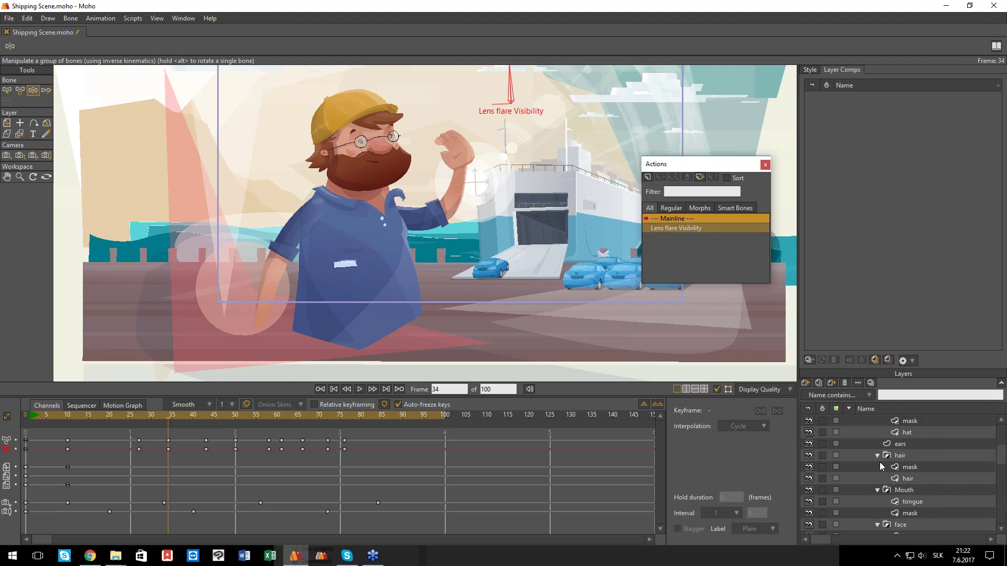
# - Close the Shipping Scene without saving and open the Wedding Food Car project from the 05 Example Scenes folder
pyautogui.click(6, 32)
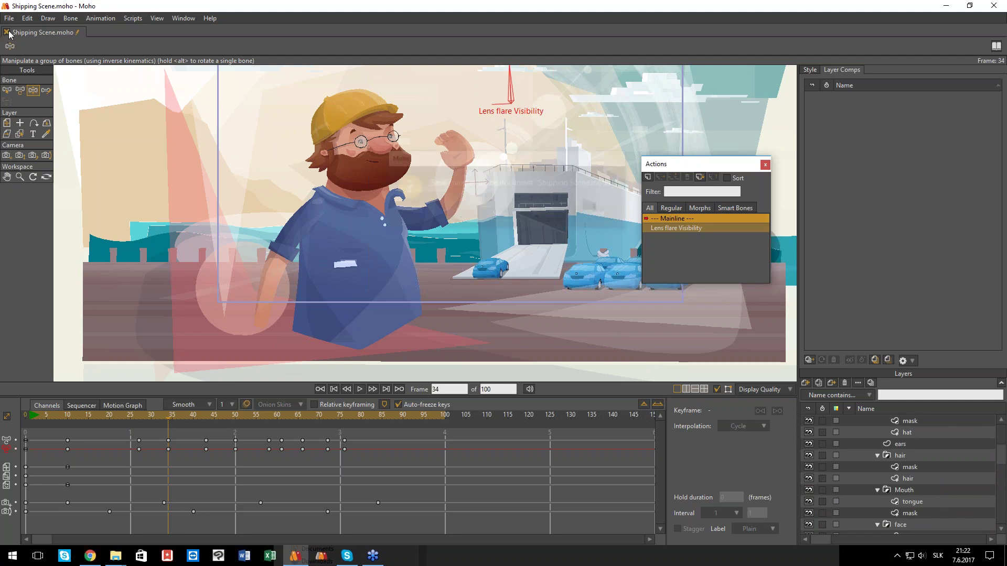
pyautogui.click(549, 215)
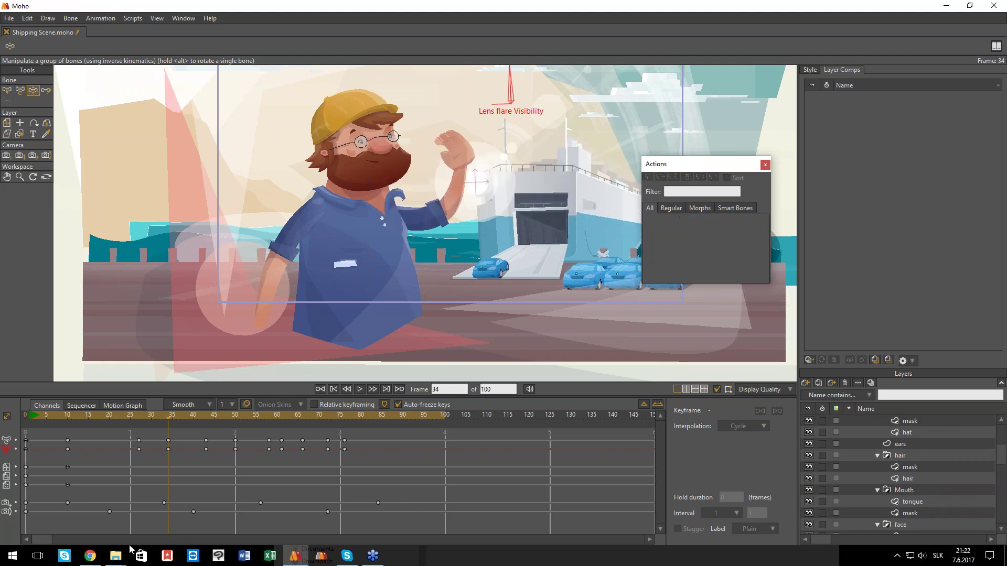
pyautogui.moveTo(115, 561)
pyautogui.click(65, 531)
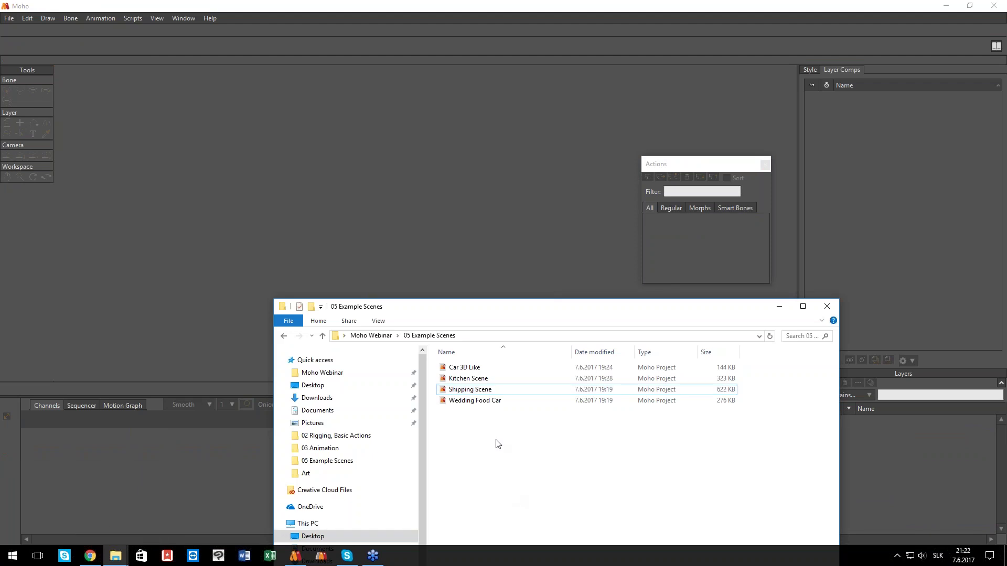
pyautogui.doubleClick(471, 402)
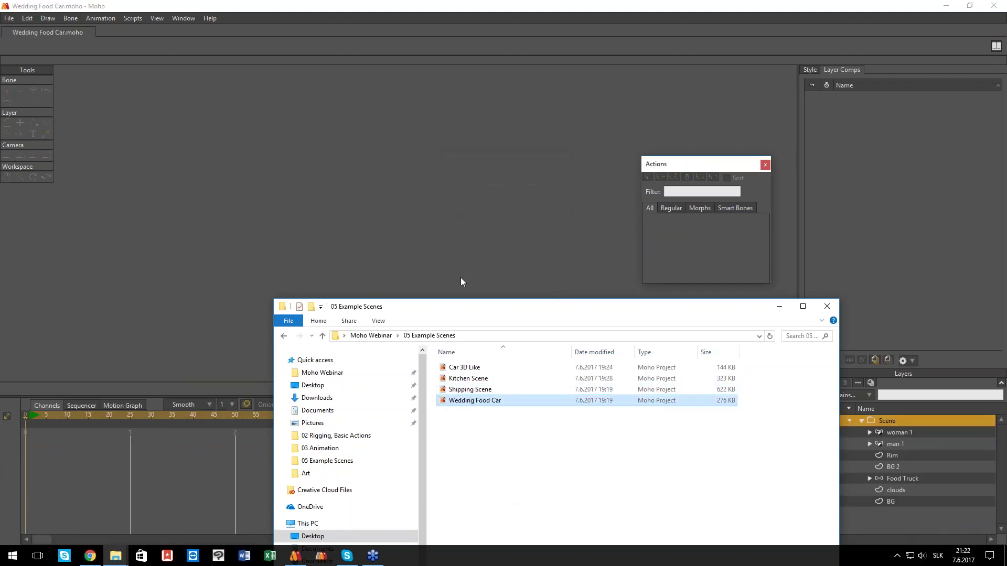
pyautogui.click(522, 147)
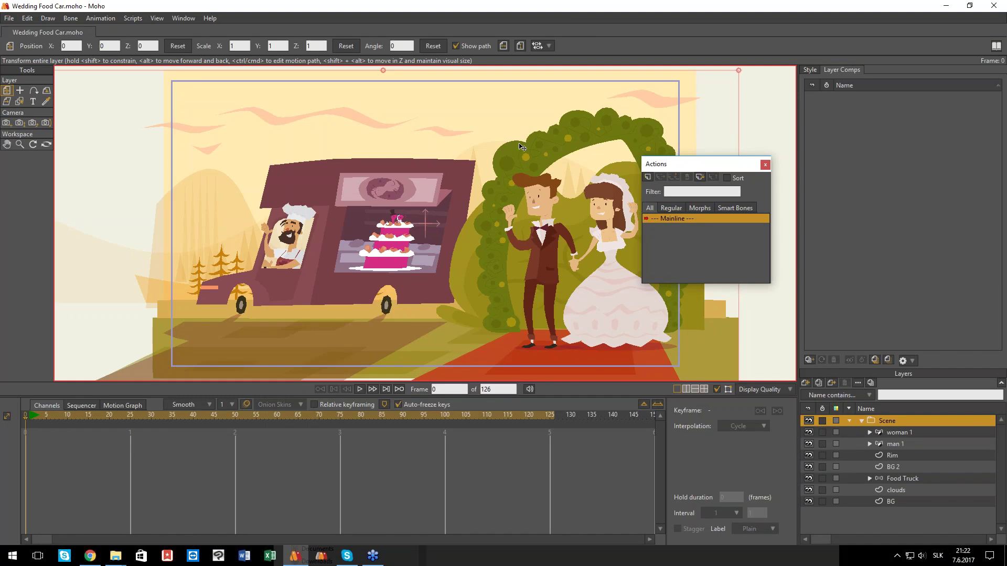
# - Scrub the wedding scene's timeline up to frame 57 and back to 45, examining the food truck and cake close up
pyautogui.moveTo(55, 416); pyautogui.dragTo(251, 418)
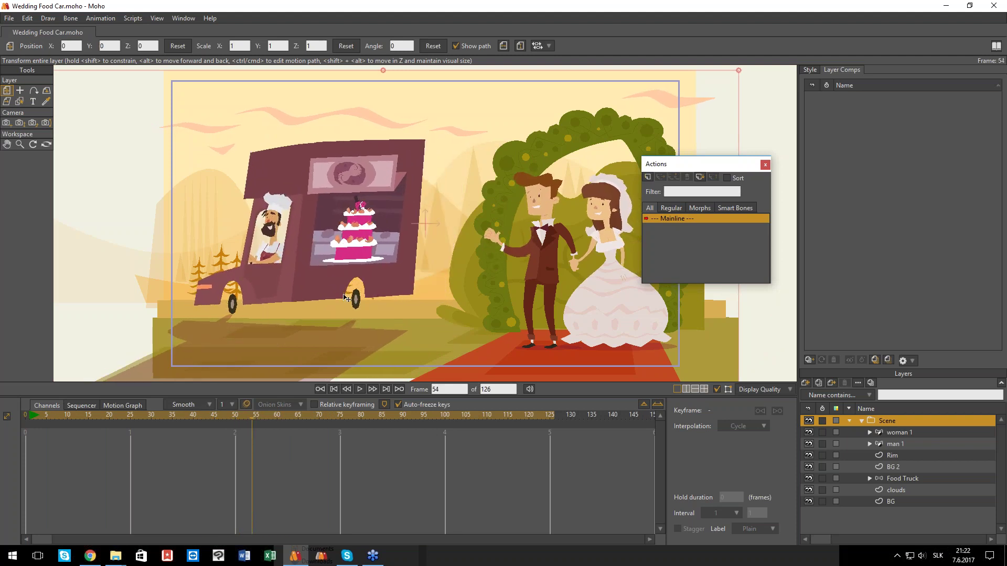
pyautogui.moveTo(260, 419)
pyautogui.mouseDown()
pyautogui.moveTo(275, 421)
pyautogui.moveTo(212, 423)
pyautogui.moveTo(264, 422)
pyautogui.mouseUp()
pyautogui.scroll(3, 376, 268)
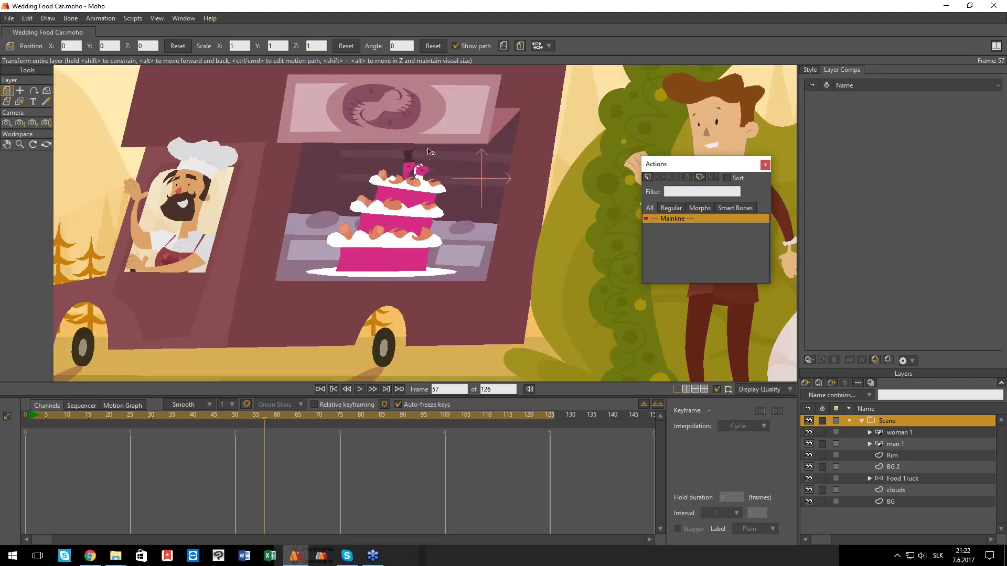
pyautogui.moveTo(247, 419); pyautogui.dragTo(214, 421)
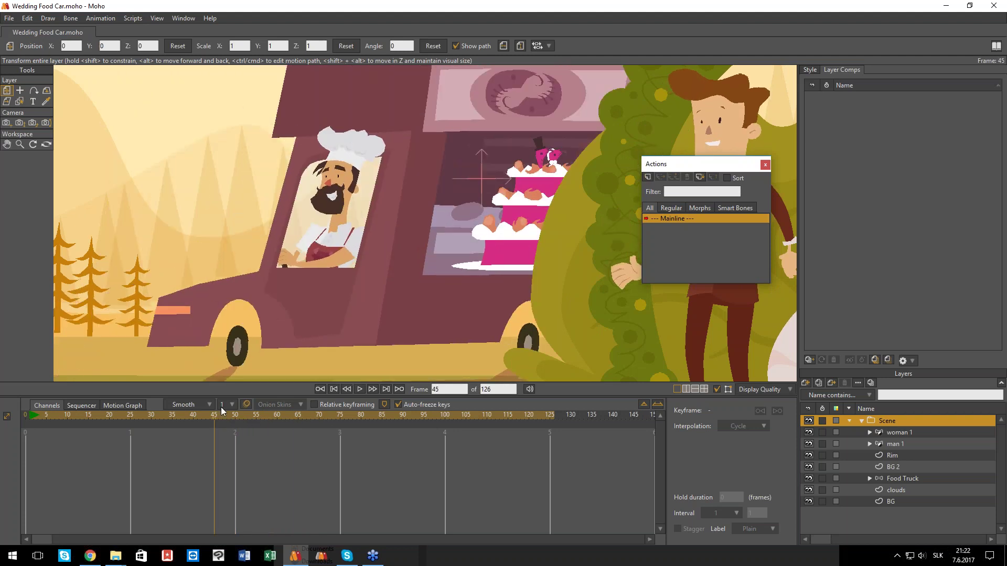
# - Play the food truck's arrival from frame 26 with the whole scene in view, and stop at frame 54
pyautogui.moveTo(212, 415); pyautogui.dragTo(134, 411)
pyautogui.scroll(-3, 271, 277)
pyautogui.press('space')
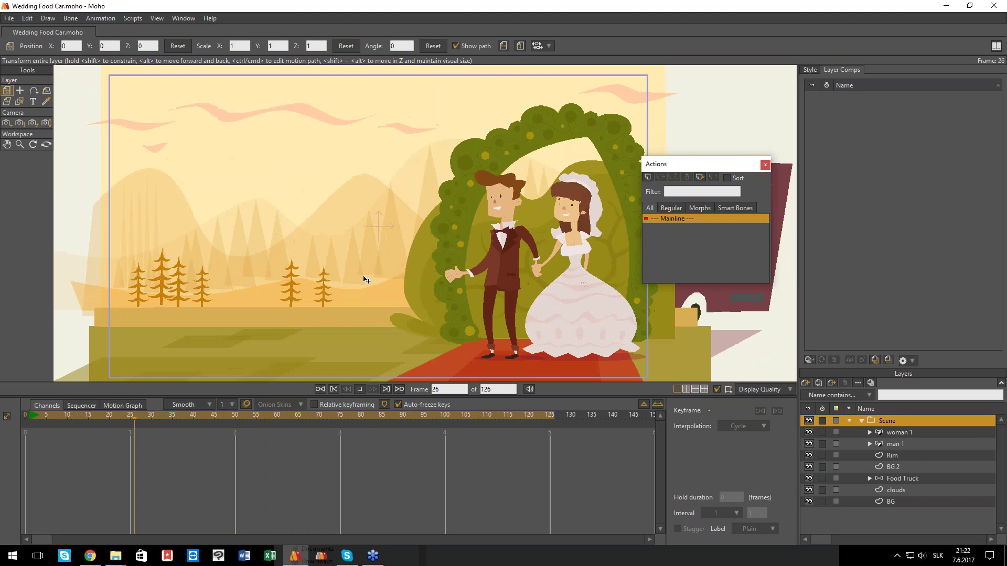
pyautogui.press('space')
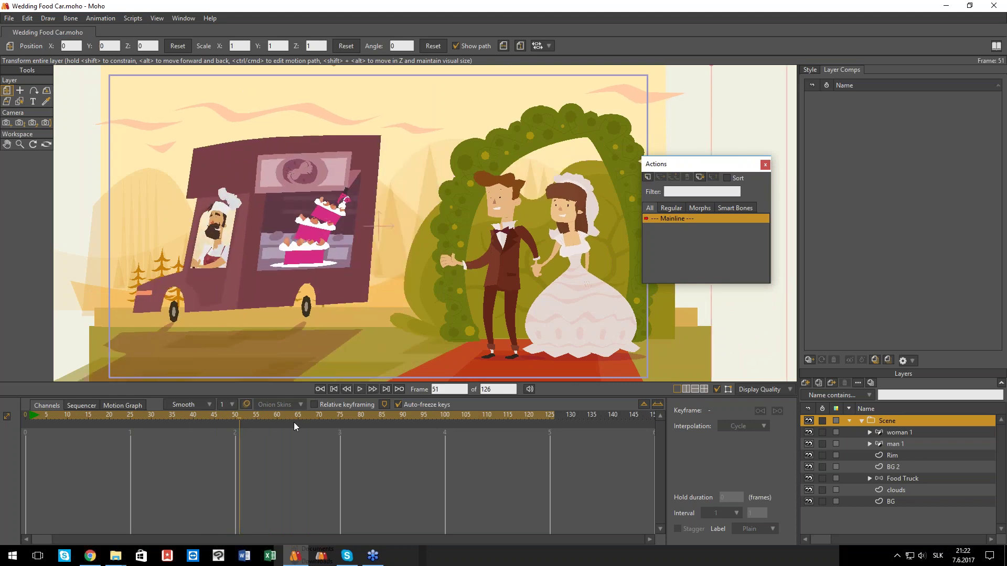
pyautogui.moveTo(272, 417)
pyautogui.mouseDown()
pyautogui.moveTo(295, 418)
pyautogui.moveTo(227, 423)
pyautogui.moveTo(252, 420)
pyautogui.mouseUp()
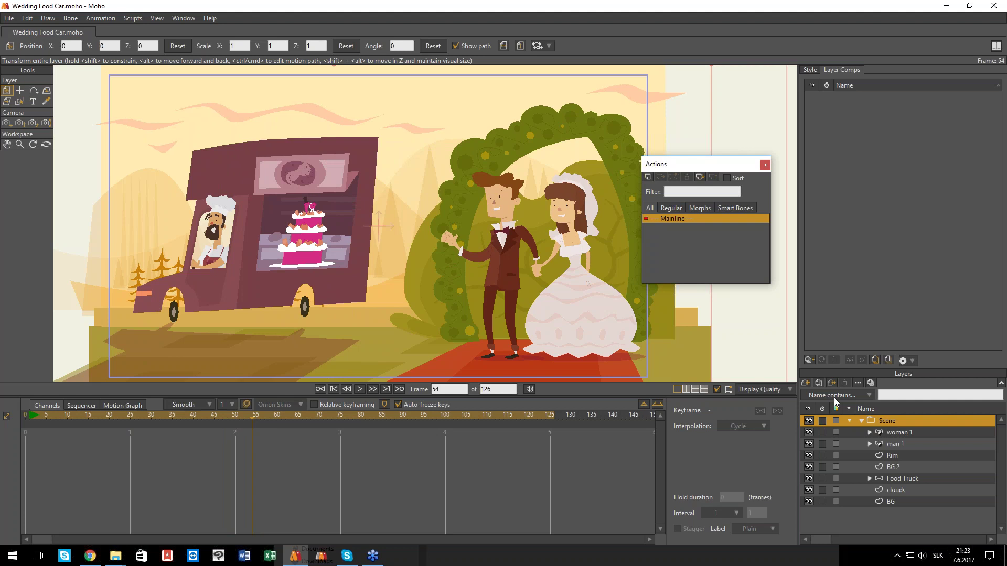
# - Review the Scene layer's settings and close them without applying changes
pyautogui.doubleClick(901, 424)
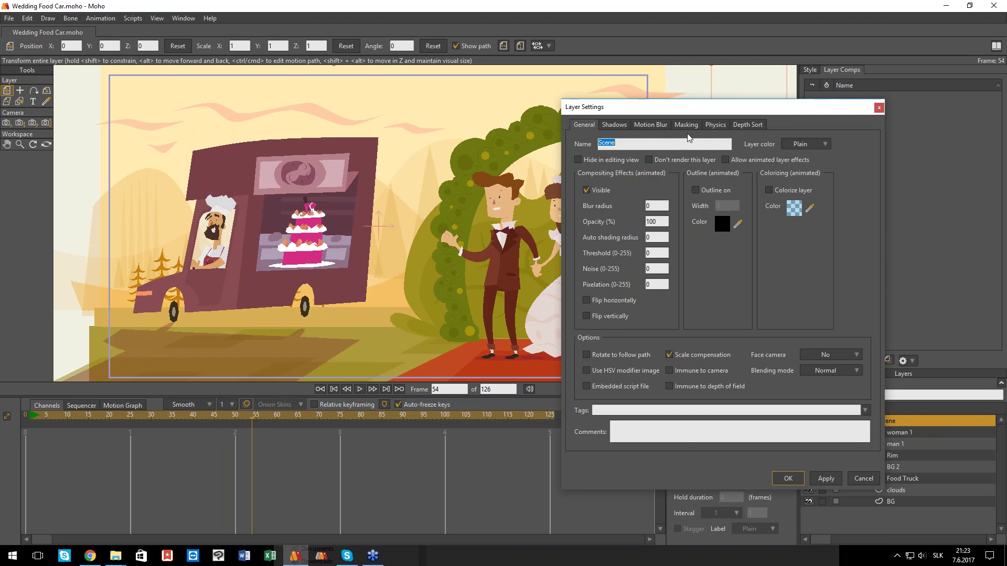
pyautogui.click(863, 478)
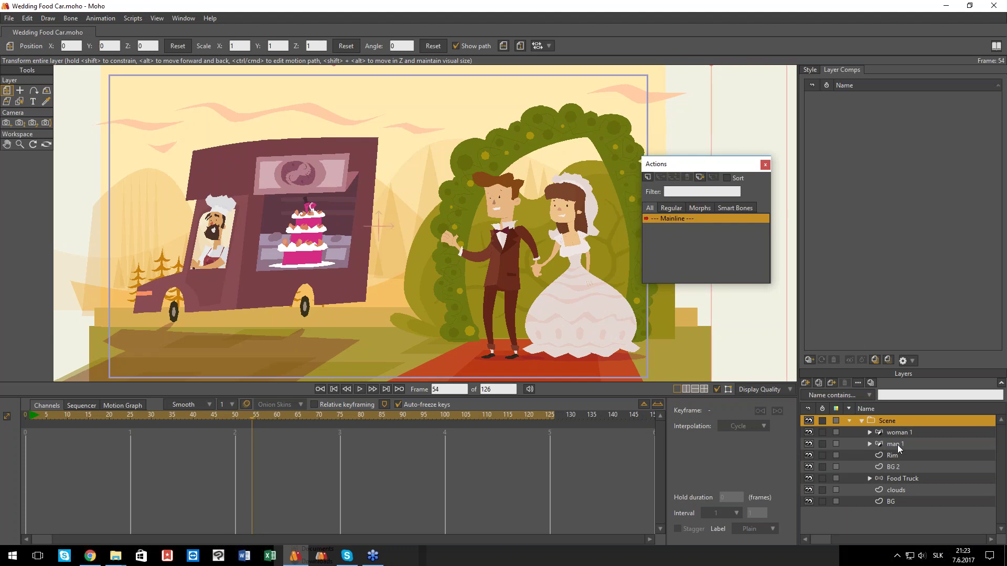
# - Isolate the Food Truck layer by hiding every other layer in the Scene group
pyautogui.click(811, 478)
pyautogui.click(811, 478)
pyautogui.keyDown('alt'); pyautogui.click(810, 479); pyautogui.keyUp('alt')
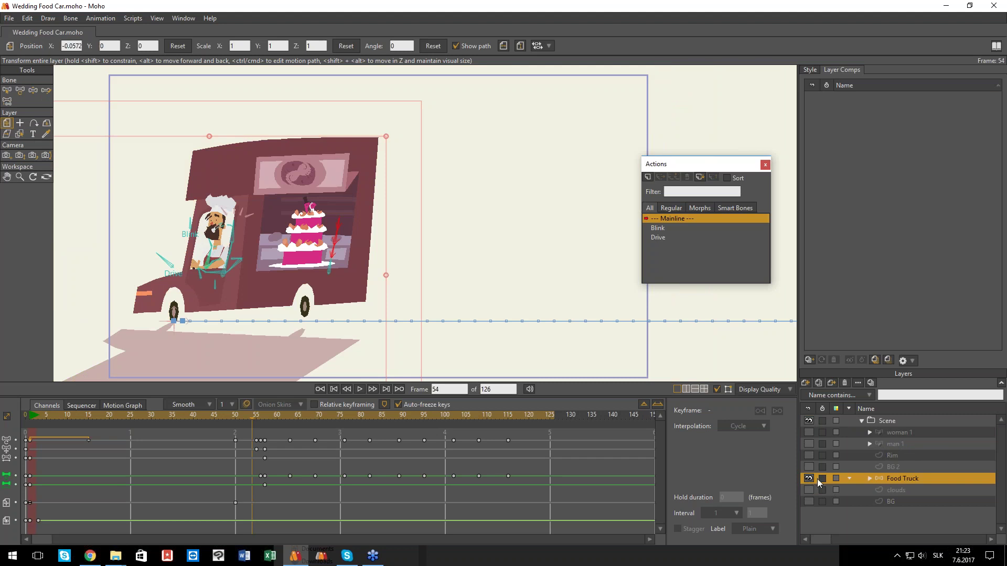
# - Save the isolated food truck view as a layer comp named Truck
pyautogui.scroll(-2, 456, 276)
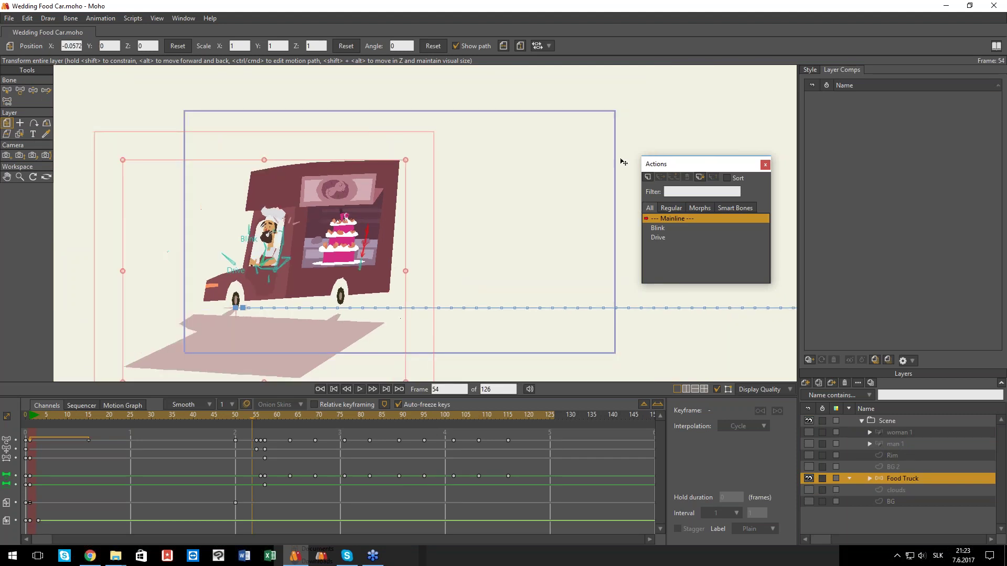
pyautogui.click(810, 360)
pyautogui.write('Truck')
pyautogui.click(546, 222)
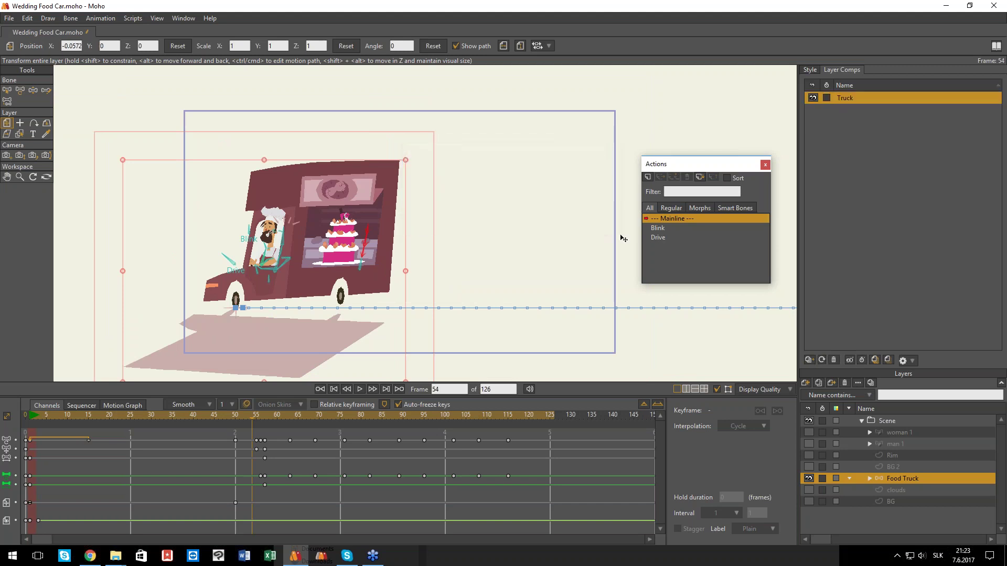
# - Show all other Scene layers, hide Food Truck, and save that view as a layer comp named Rest
pyautogui.keyDown('ctrl'); pyautogui.click(808, 479); pyautogui.keyUp('ctrl')
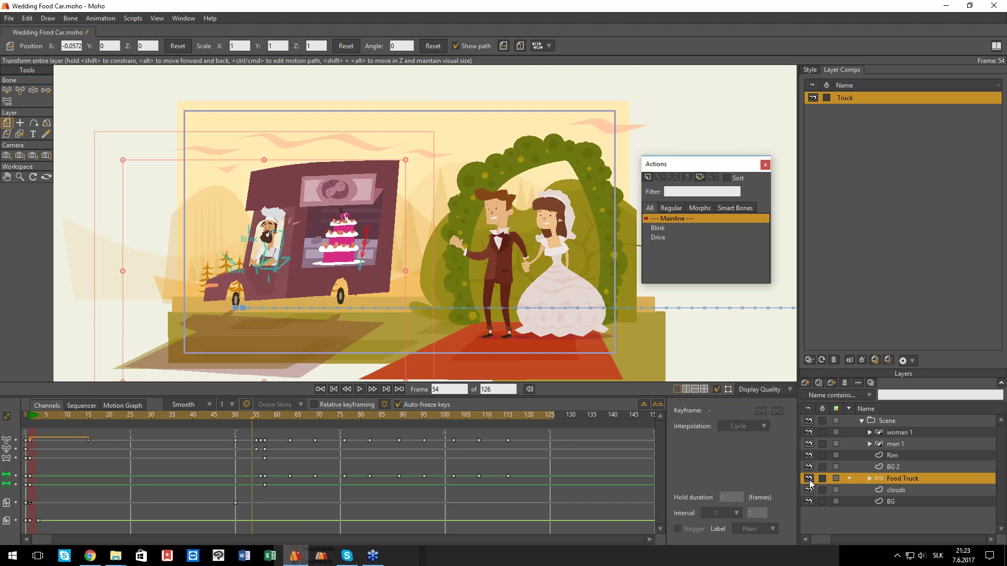
pyautogui.click(809, 479)
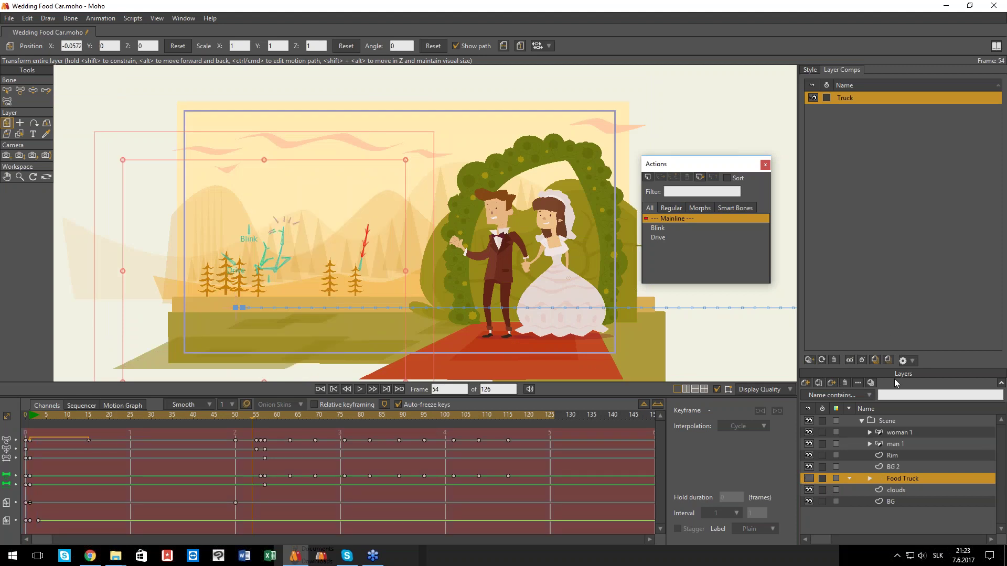
pyautogui.click(809, 361)
pyautogui.write('Rest')
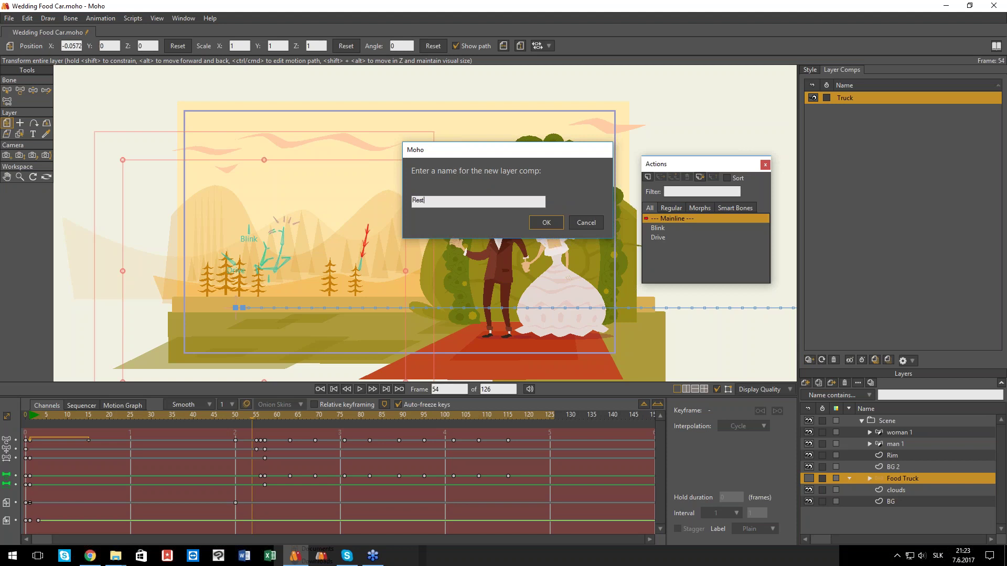
pyautogui.click(543, 227)
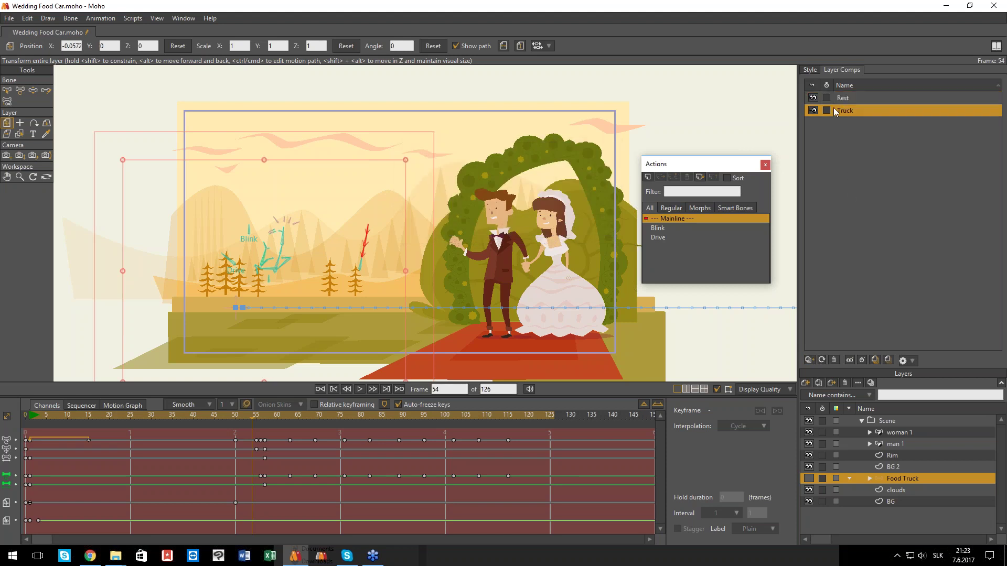
# - Toggle the visibility of the Truck and Rest layer comps, ending with both comps shown
pyautogui.click(813, 110)
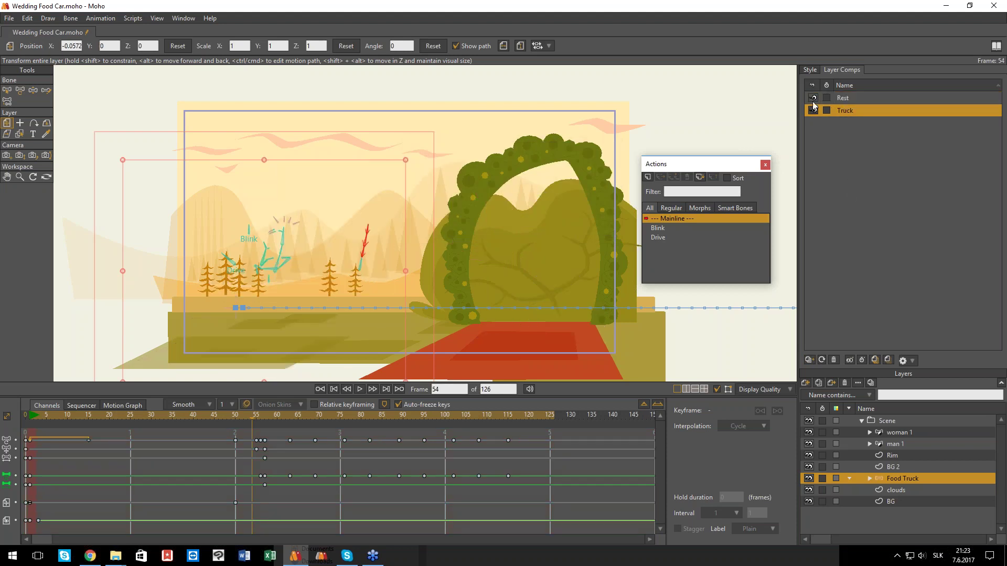
pyautogui.click(813, 102)
pyautogui.click(814, 110)
pyautogui.click(814, 111)
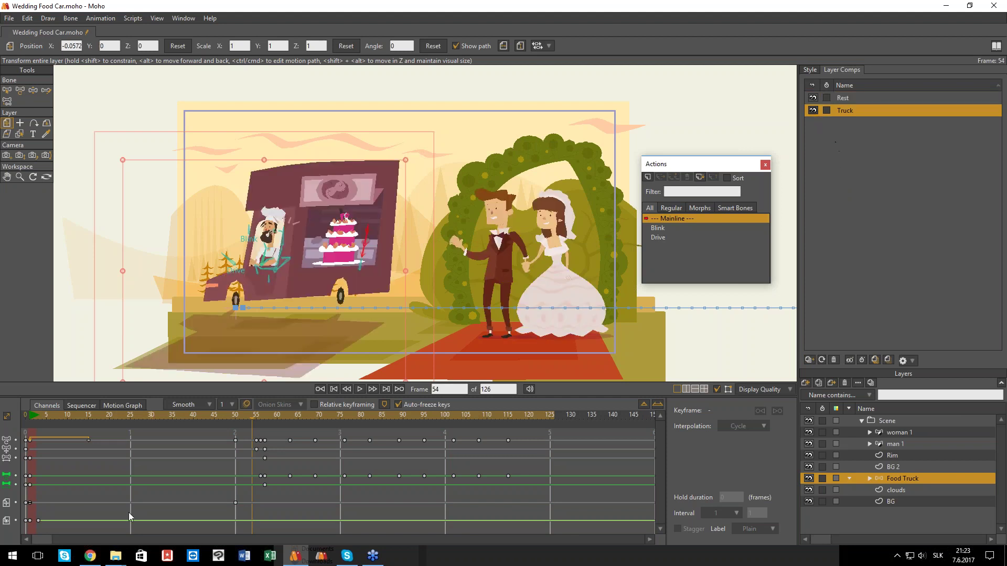
# - Scrub the wedding scene to frame 64 and examine the chef, cake and food truck up close
pyautogui.moveTo(89, 418); pyautogui.dragTo(297, 418)
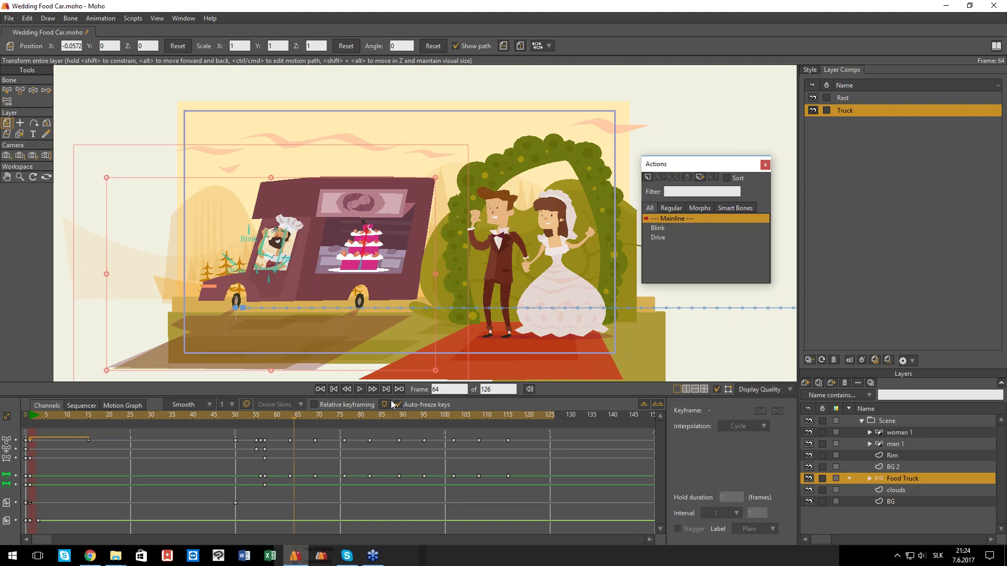
pyautogui.scroll(7, 351, 252)
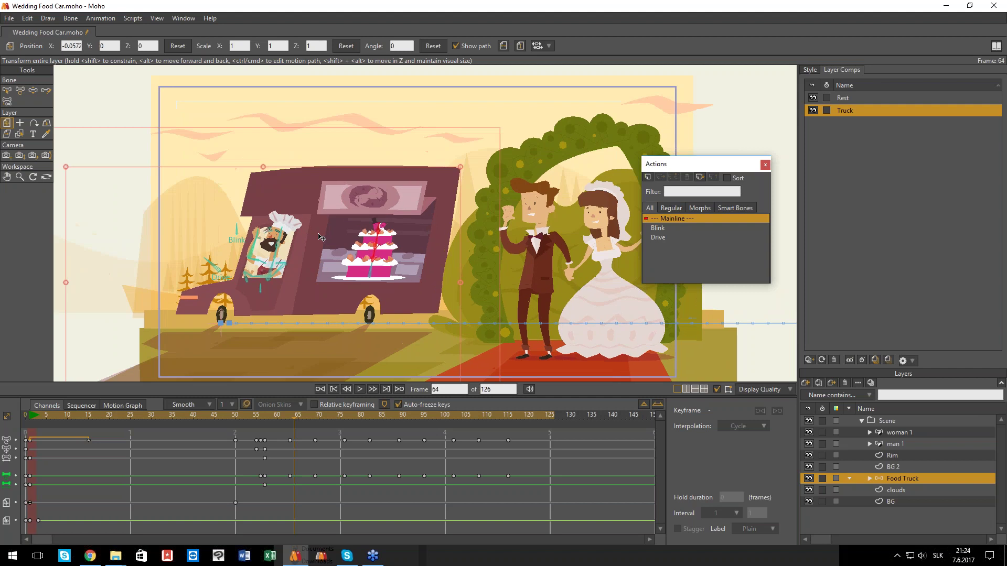
pyautogui.scroll(-6, 388, 292)
pyautogui.scroll(3, 387, 320)
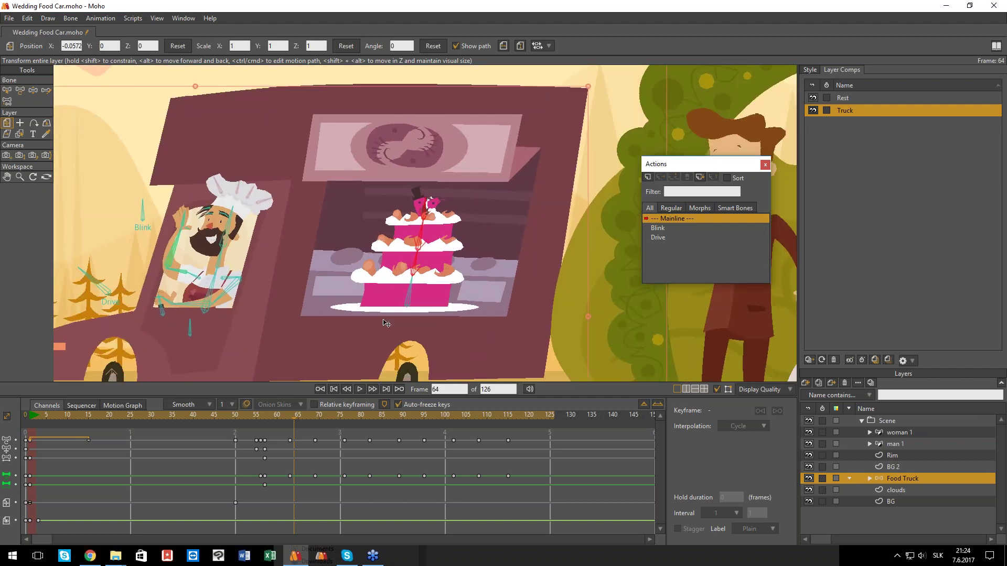
pyautogui.scroll(2, 386, 323)
pyautogui.scroll(-4, 386, 323)
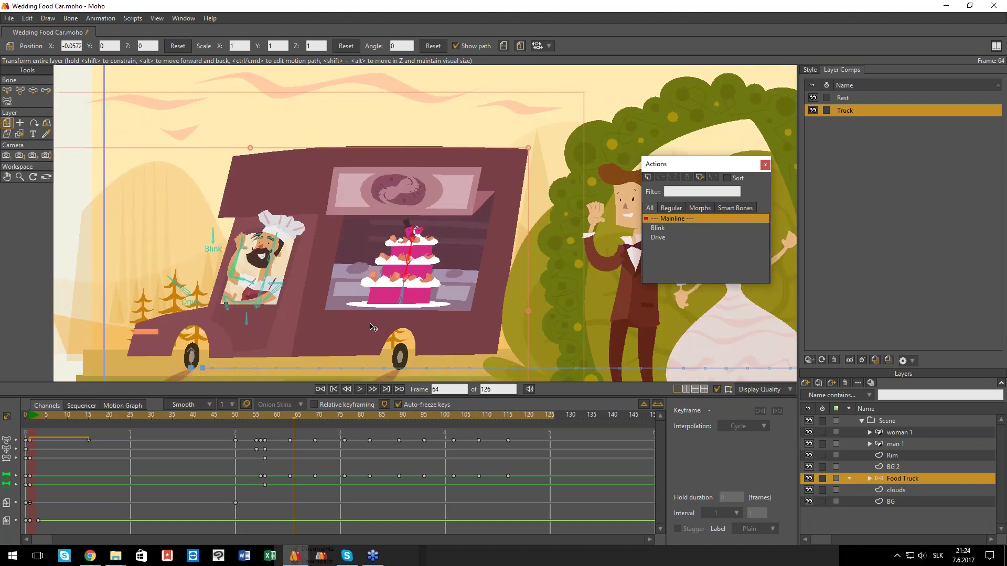
pyautogui.scroll(-1, 372, 328)
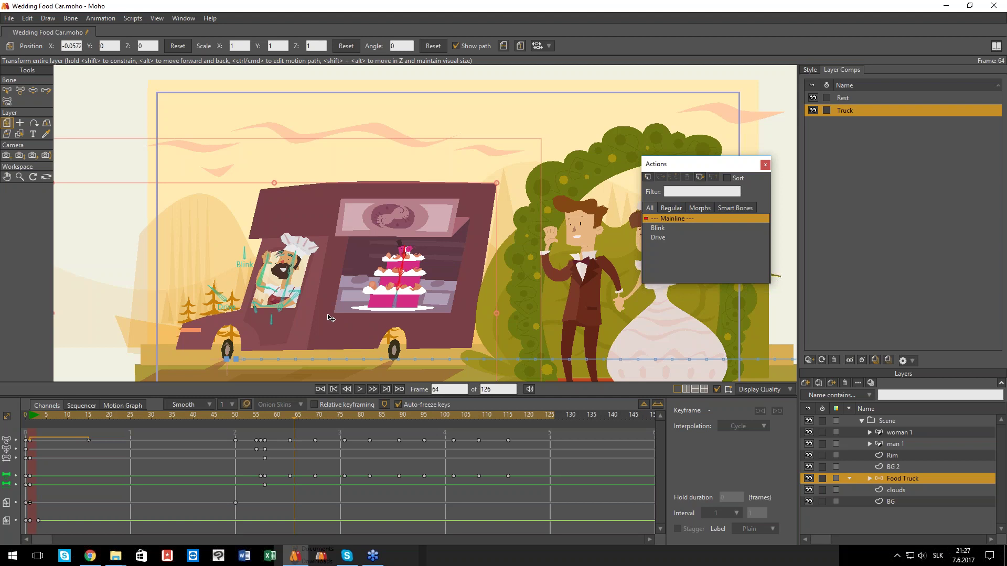
pyautogui.scroll(-2, 329, 319)
pyautogui.moveTo(292, 305); pyautogui.dragTo(290, 296)
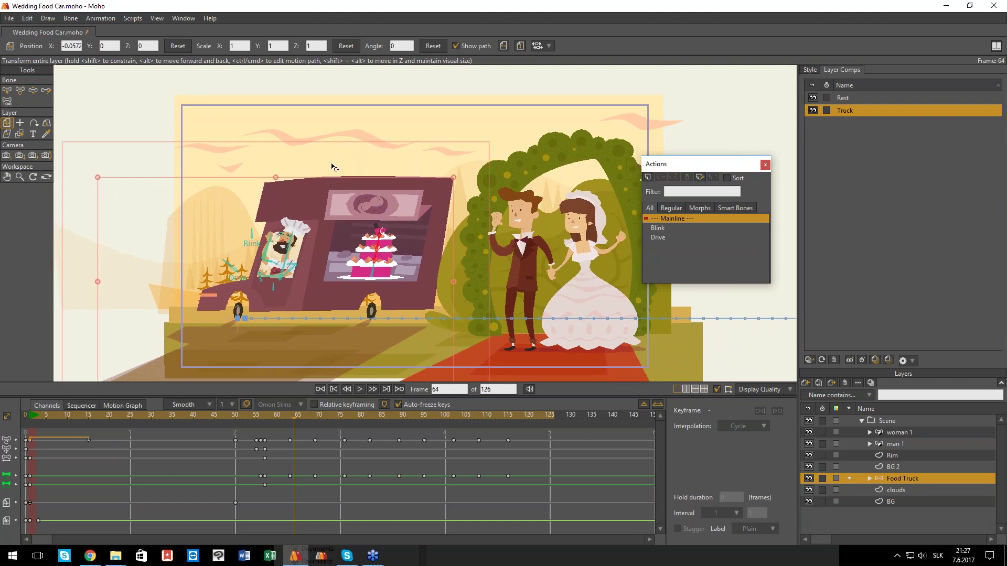
# - Create a new document and draw a small filled oval near the canvas center
pyautogui.click(9, 17)
pyautogui.click(18, 27)
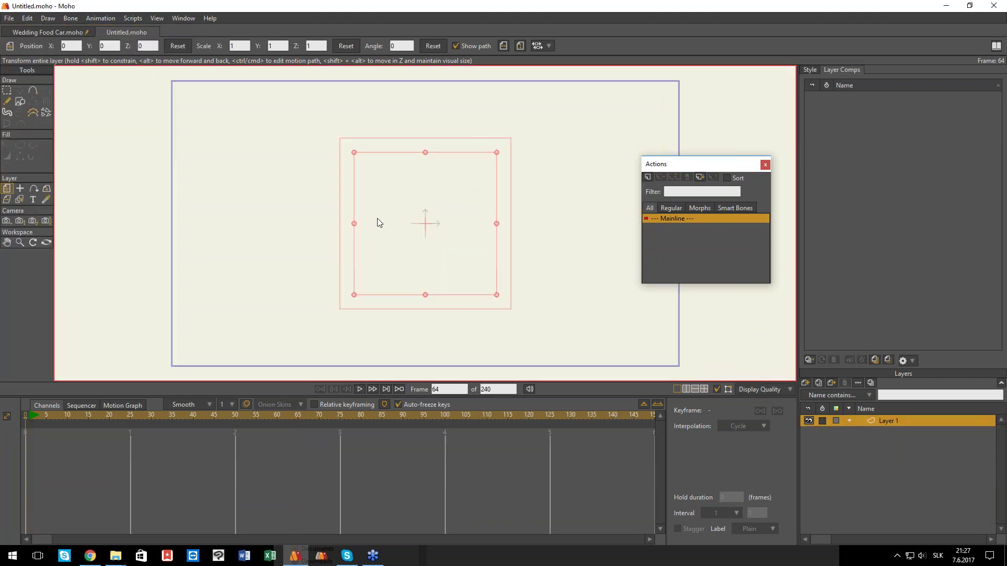
pyautogui.click(20, 102)
pyautogui.moveTo(396, 200); pyautogui.dragTo(461, 258)
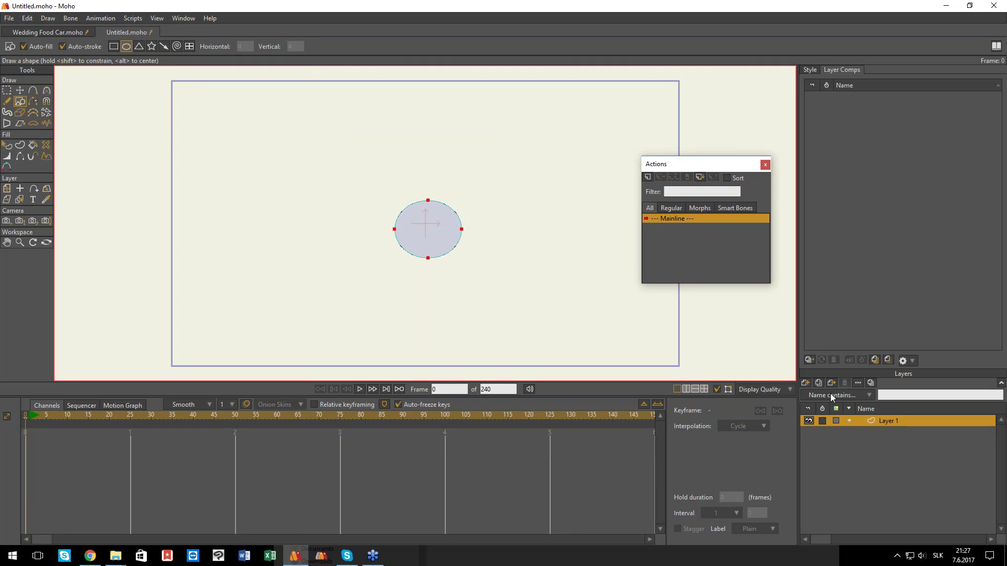
# - Duplicate the oval's layer and name the copy g
pyautogui.click(818, 382)
pyautogui.write('g')
pyautogui.press('Return')
pyautogui.moveTo(414, 188); pyautogui.dragTo(450, 215)
pyautogui.press('t')
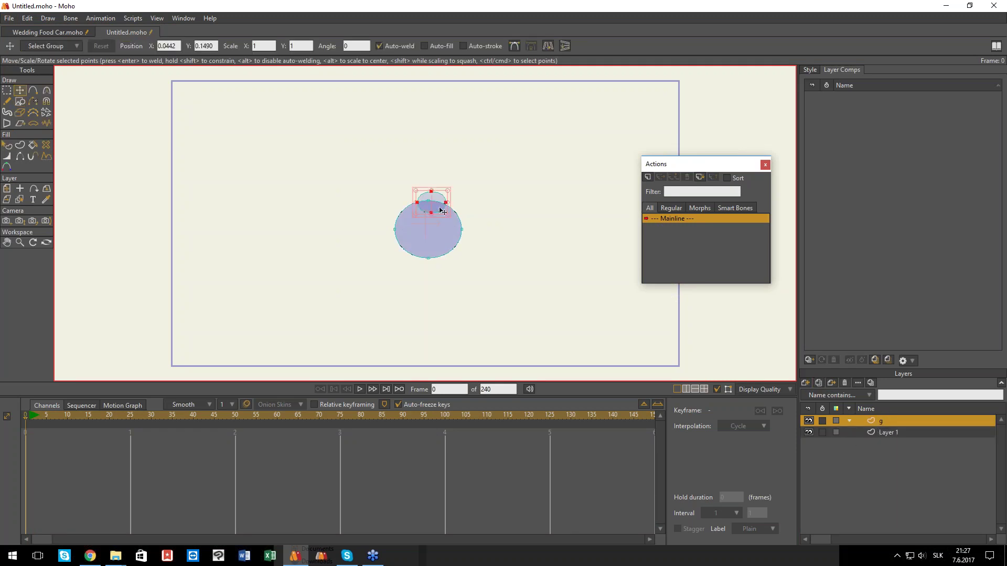
pyautogui.press('Delete')
# - Move the oval's top point on layer g down past its middle to form a smile-like crescent
pyautogui.press('g')
pyautogui.moveTo(411, 185); pyautogui.dragTo(427, 235)
pyautogui.press('t')
pyautogui.press('g')
# - Group layers g and Layer 1 together and convert the group into a switch layer
pyautogui.click(881, 433)
pyautogui.keyDown('shift'); pyautogui.click(878, 423); pyautogui.keyUp('shift')
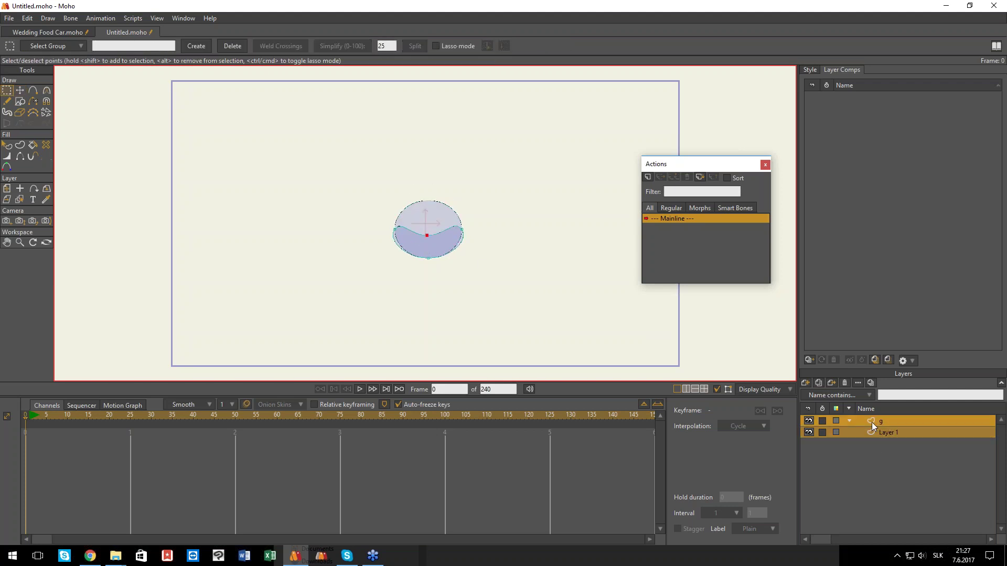
pyautogui.click(806, 383)
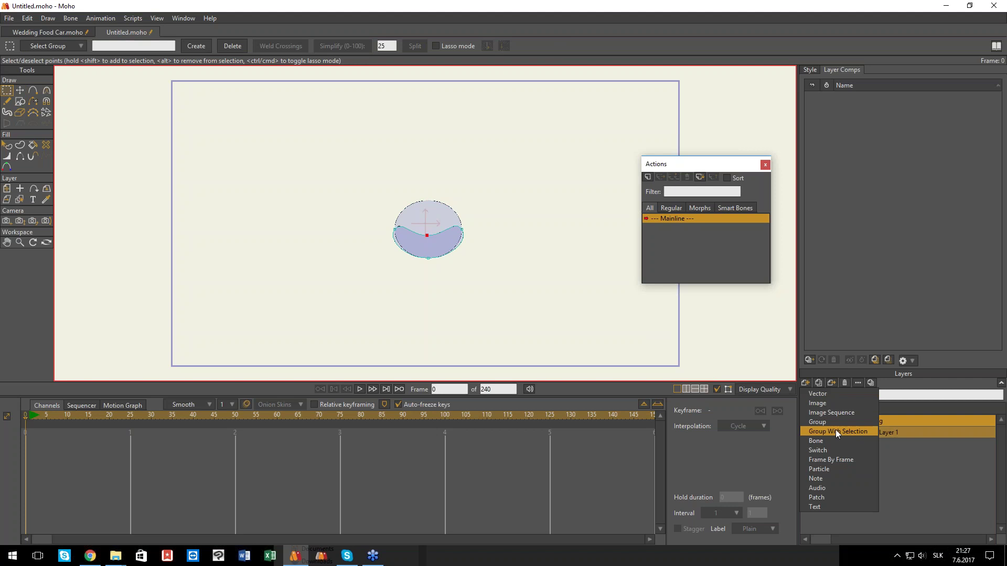
pyautogui.click(833, 433)
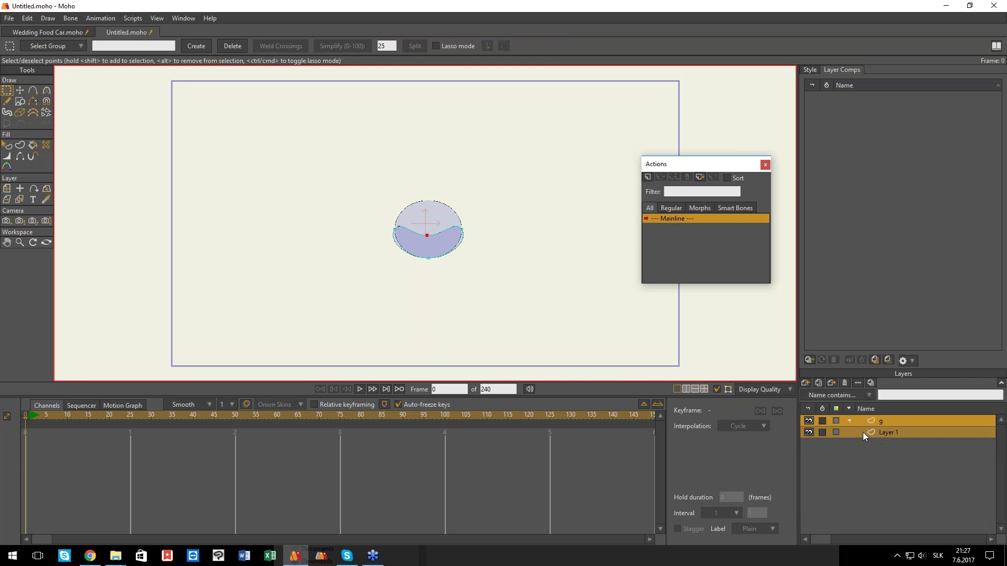
pyautogui.rightClick(874, 422)
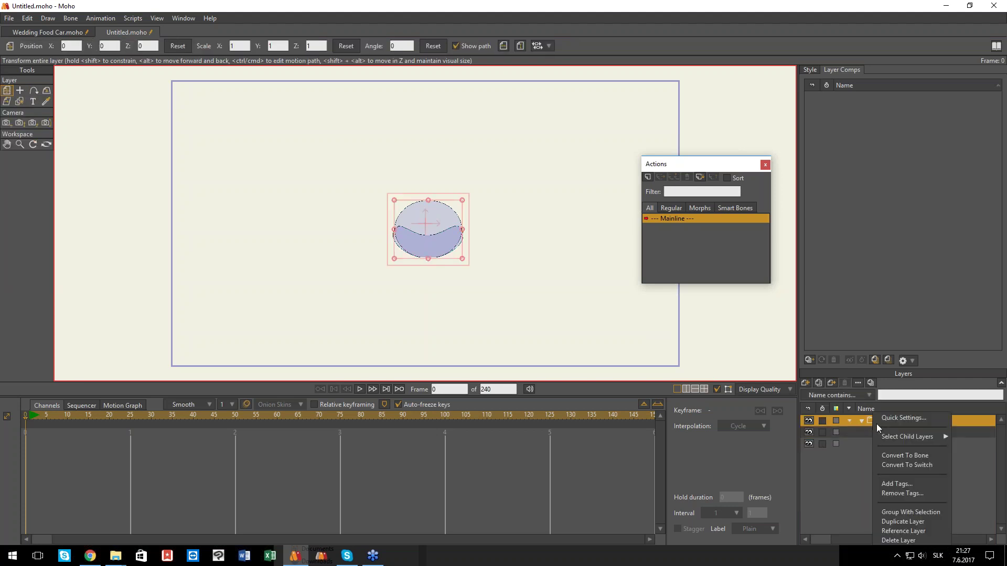
pyautogui.click(903, 464)
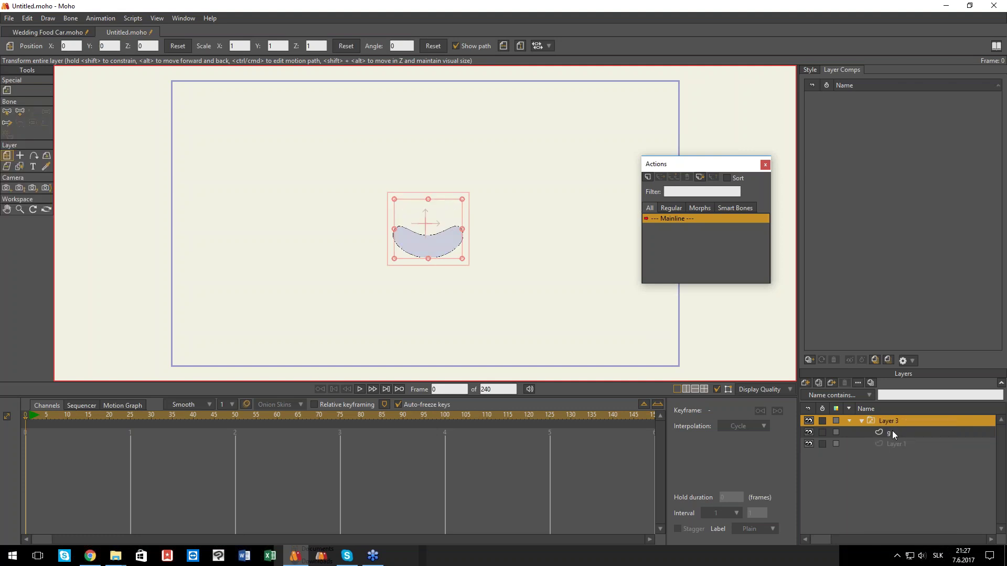
# - Switch the switch layer to Layer 1 at frame 34
pyautogui.click(168, 420)
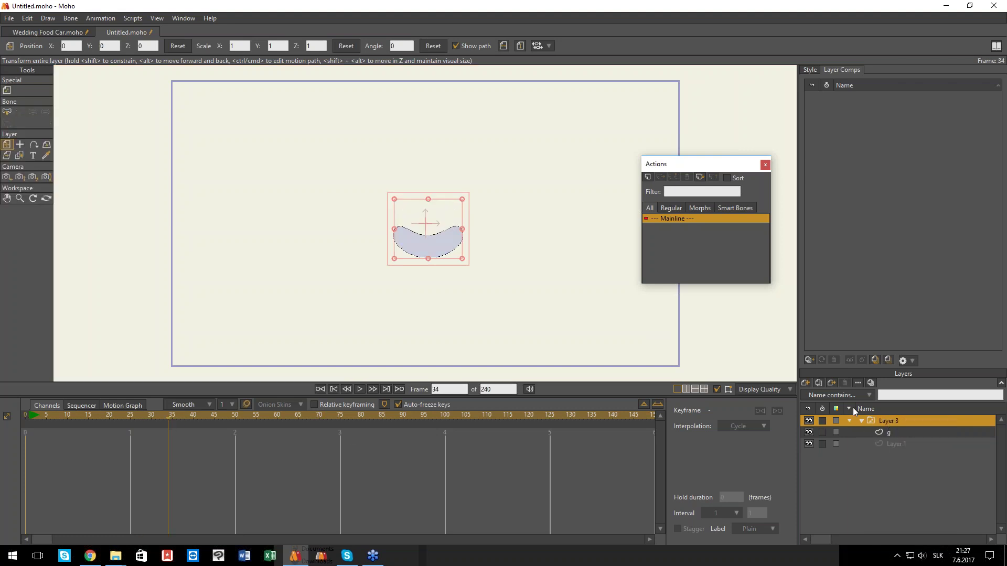
pyautogui.rightClick(874, 418)
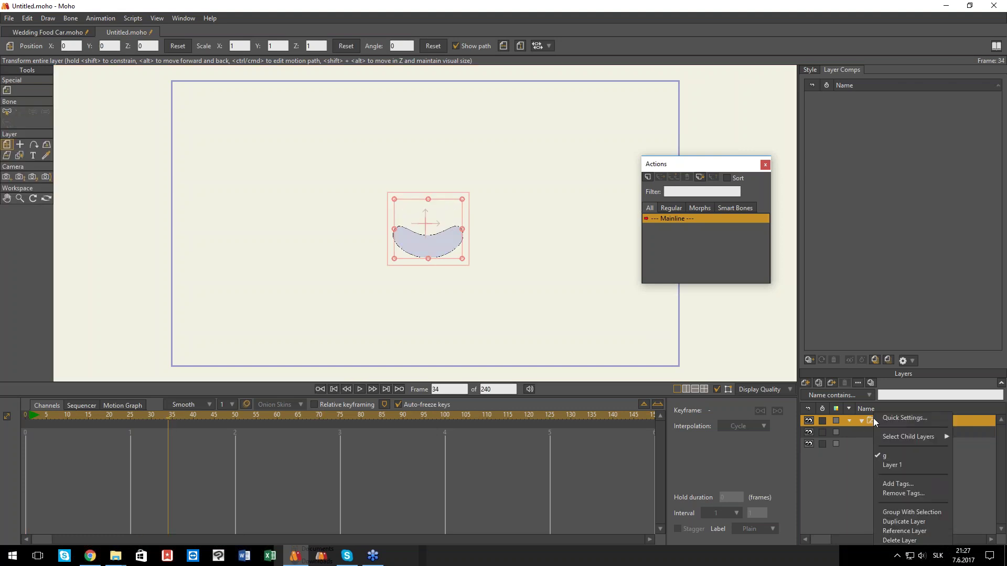
pyautogui.click(886, 465)
# - Open the Switch Selection window at frame 57 and change the switch layer's displayed drawing with its slider
pyautogui.moveTo(206, 417); pyautogui.dragTo(265, 417)
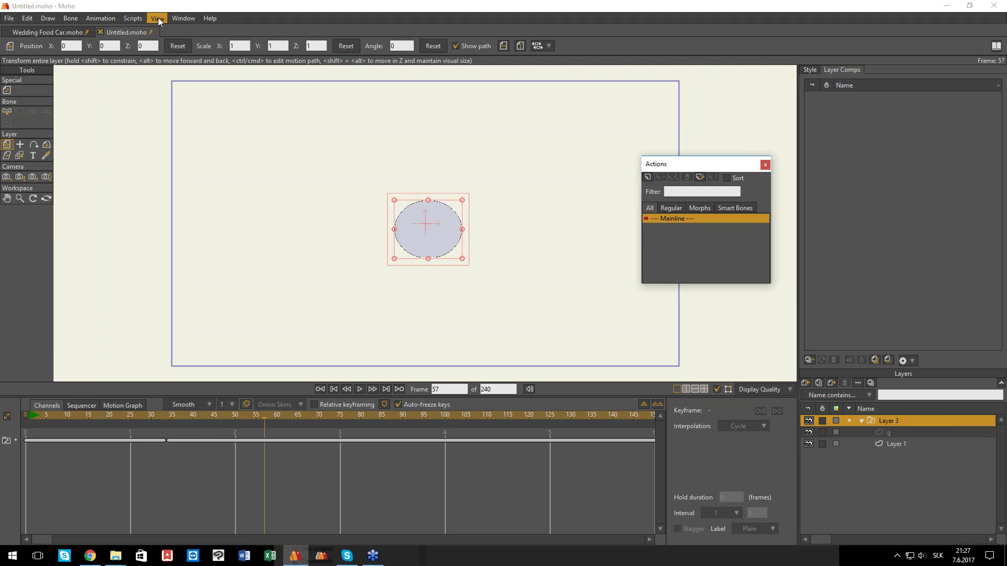
pyautogui.click(158, 17)
pyautogui.moveTo(175, 17)
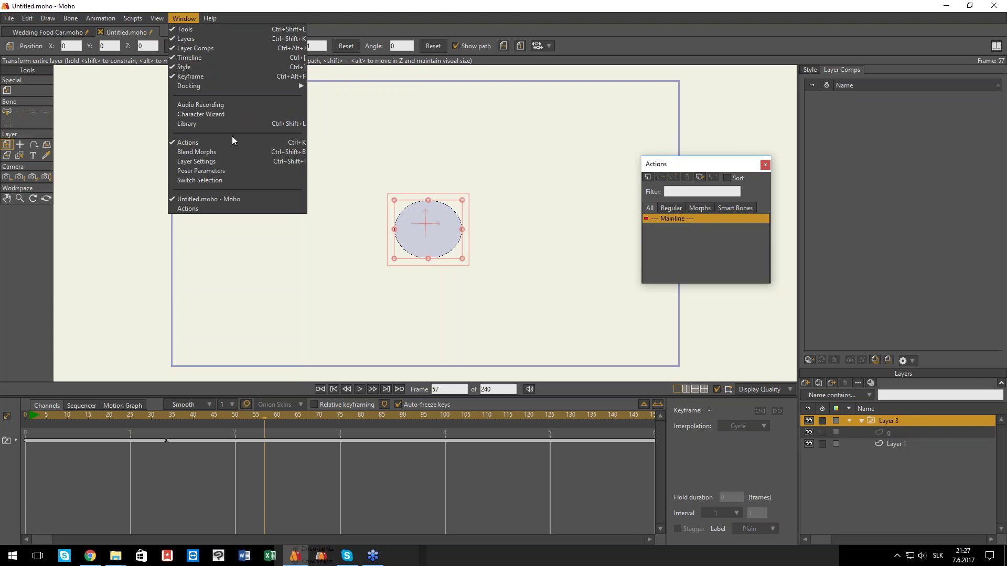
pyautogui.click(219, 179)
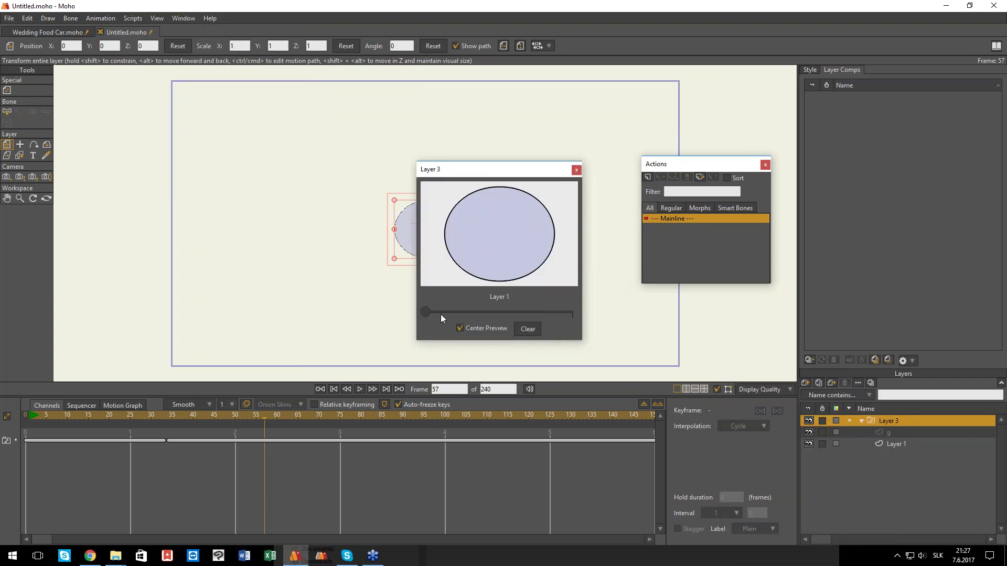
pyautogui.moveTo(425, 312); pyautogui.dragTo(521, 312)
# - Try selecting drawing g at frame 90, clear the selection, and close the Switch Selection window
pyautogui.click(349, 415)
pyautogui.click(403, 420)
pyautogui.click(484, 314)
pyautogui.click(527, 330)
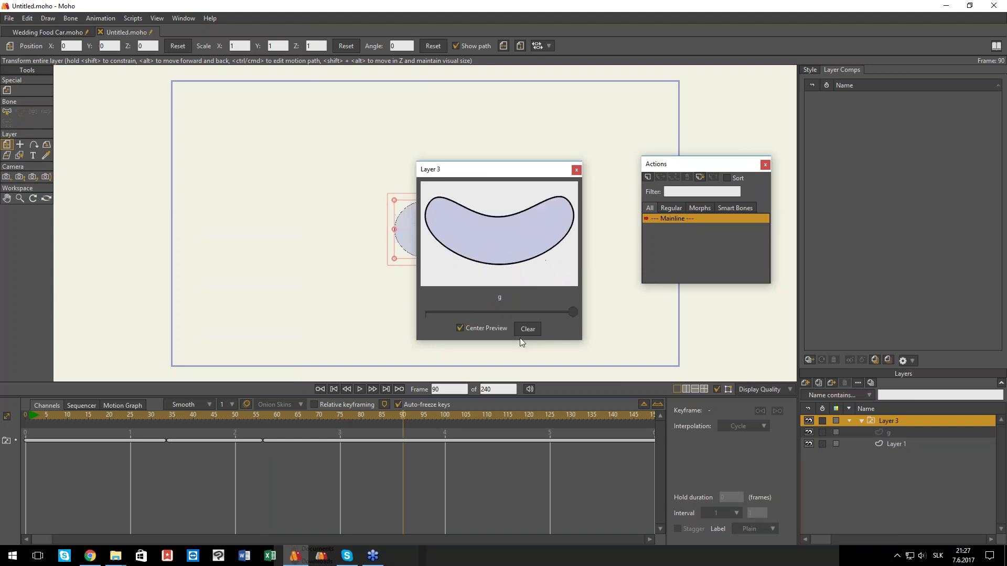
pyautogui.click(577, 169)
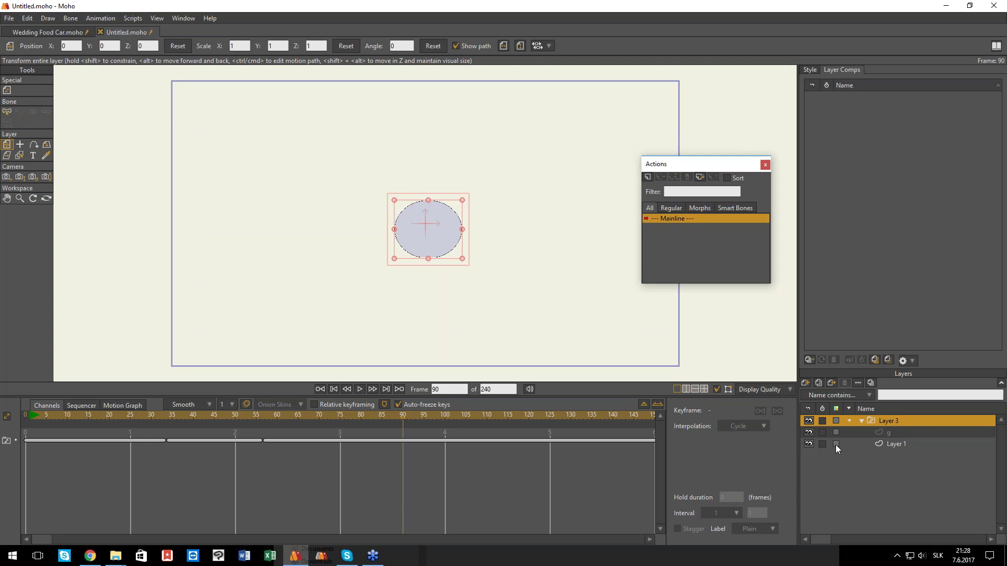
# - Widen the docked area holding the Layers and Layer Comps slightly
pyautogui.moveTo(797, 162); pyautogui.dragTo(764, 162)
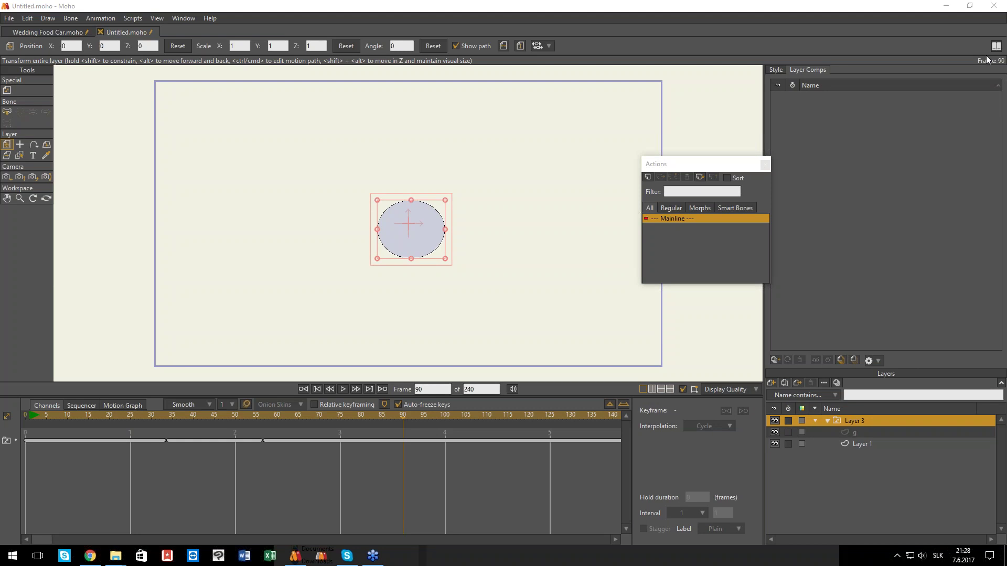
pyautogui.click(699, 44)
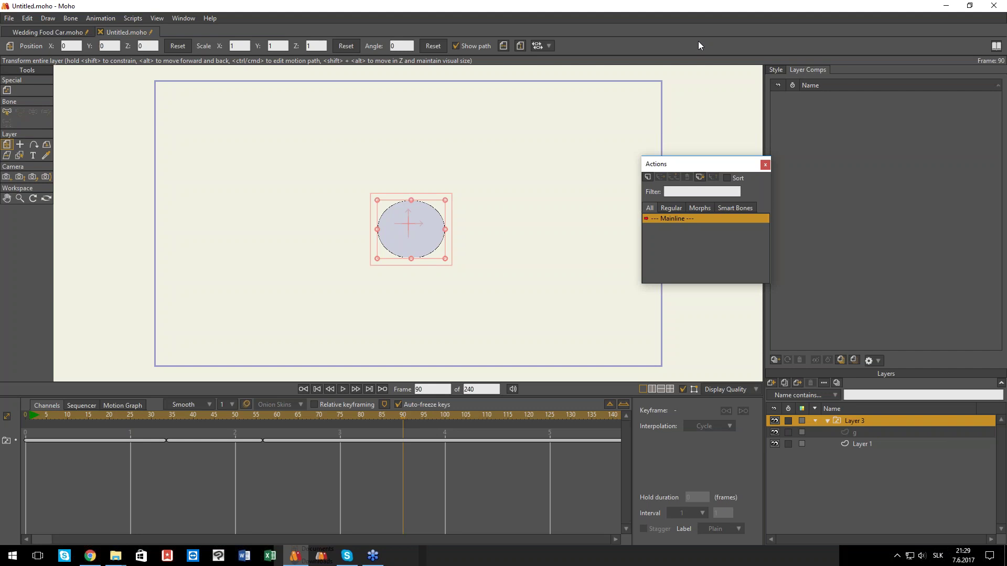
# - Delete the switch layer's keyframes at frames 34 and 57
pyautogui.moveTo(445, 292); pyautogui.dragTo(466, 299)
pyautogui.scroll(3, 431, 284)
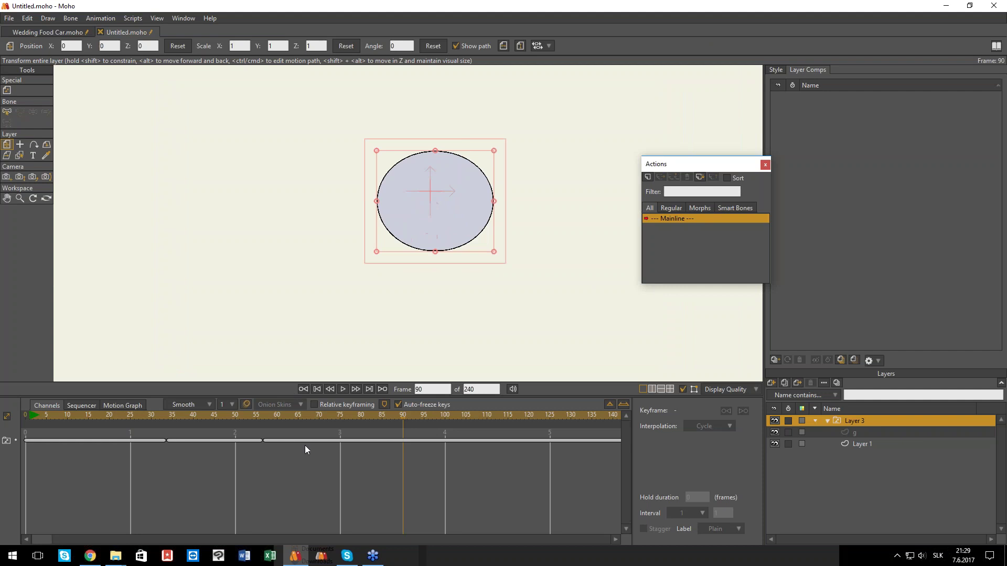
pyautogui.moveTo(362, 465); pyautogui.dragTo(70, 438)
pyautogui.press('Delete')
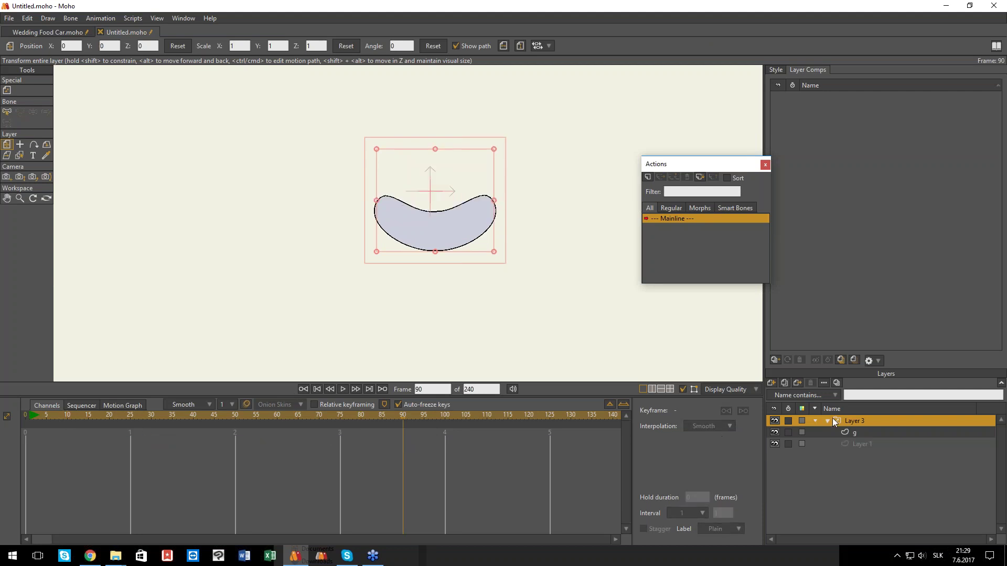
# - Return to frame 0 and add a new vector layer
pyautogui.click(774, 384)
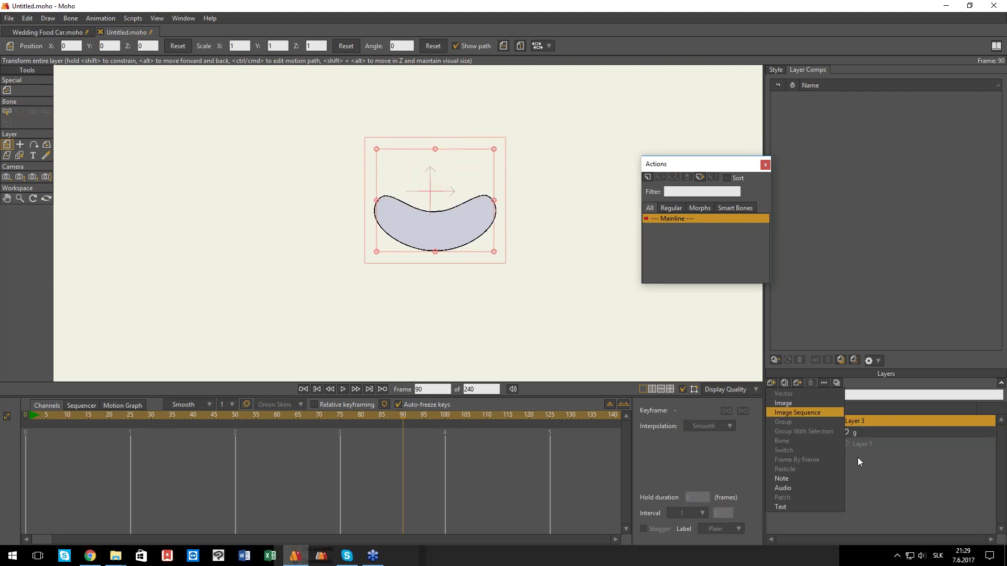
pyautogui.click(857, 458)
pyautogui.click(772, 386)
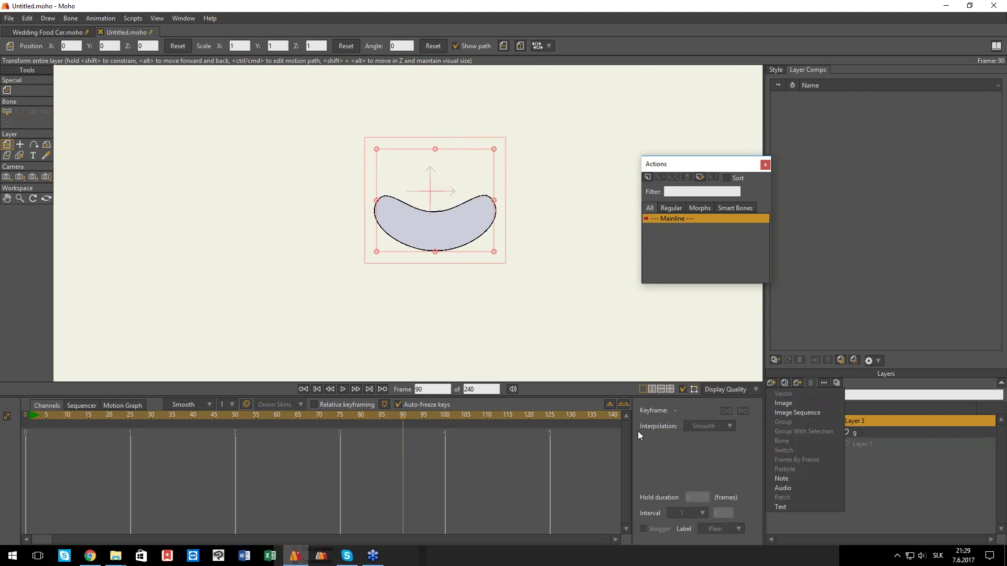
pyautogui.click(32, 426)
pyautogui.click(771, 383)
pyautogui.click(778, 395)
# - Delete the switch layer with its drawings, along with the reference copy made from it
pyautogui.click(851, 433)
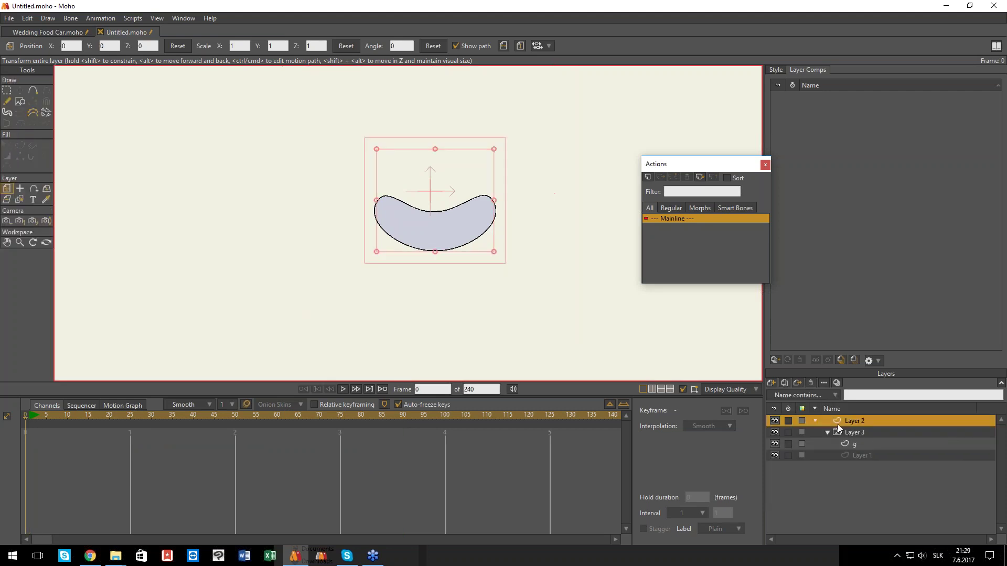
pyautogui.click(800, 383)
pyautogui.click(804, 383)
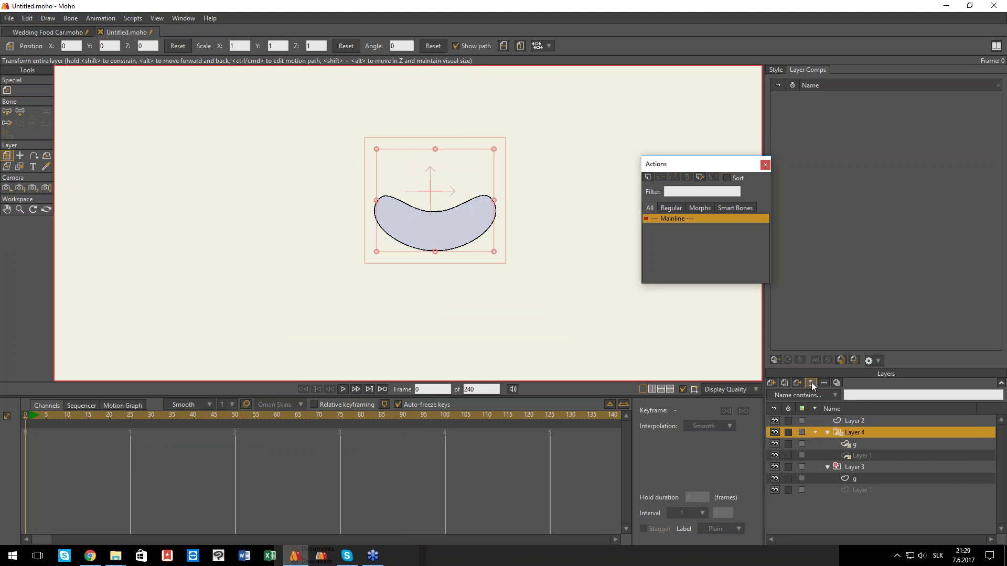
pyautogui.click(811, 382)
pyautogui.click(812, 382)
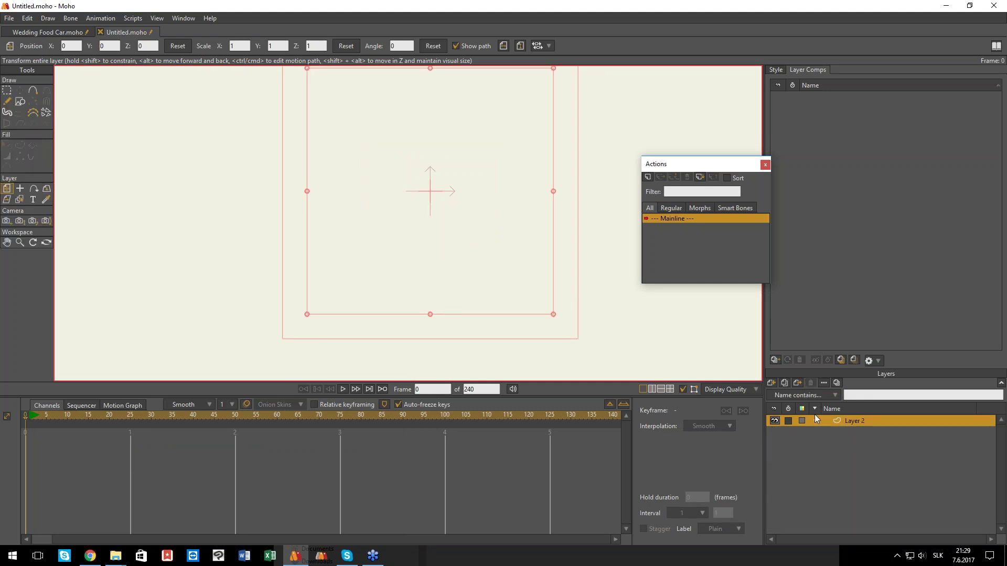
# - Draw a large oval near the canvas centre and set its stroke width to 30
pyautogui.click(21, 101)
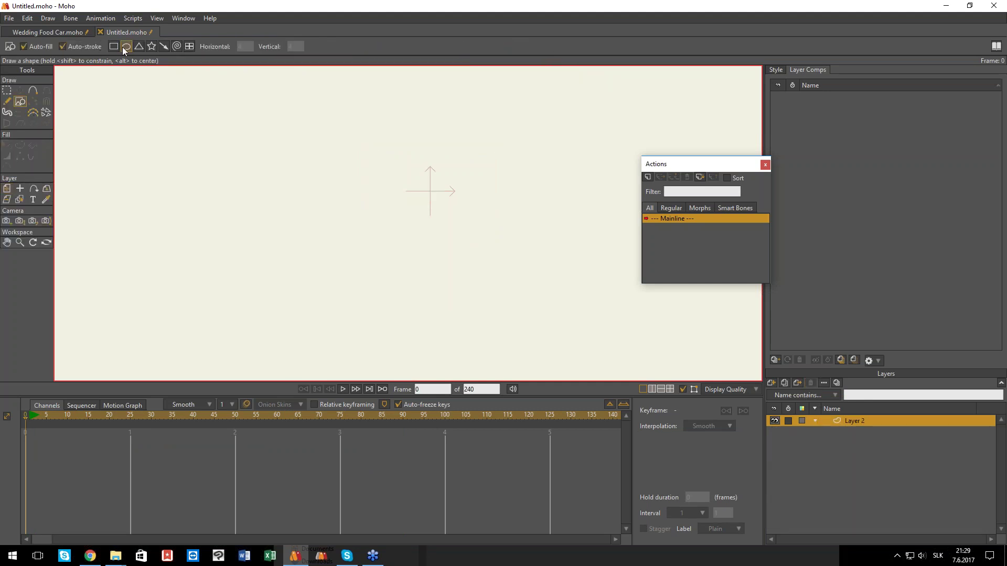
pyautogui.moveTo(285, 144); pyautogui.dragTo(485, 325)
pyautogui.press('q')
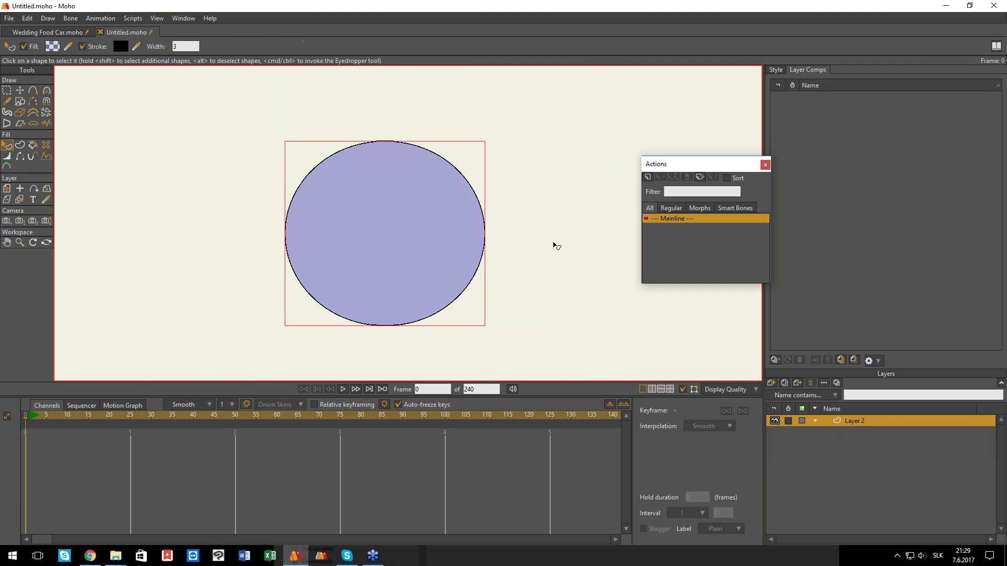
pyautogui.click(774, 70)
pyautogui.write('0')
pyautogui.press('Return')
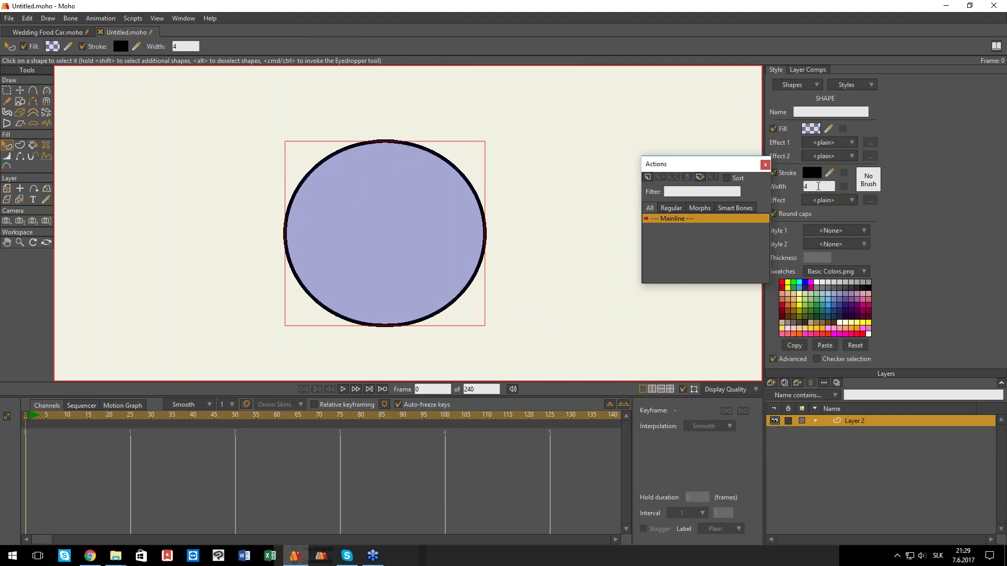
# - Apply a rough-edged round brush to the oval's stroke and deselect the shape
pyautogui.click(866, 189)
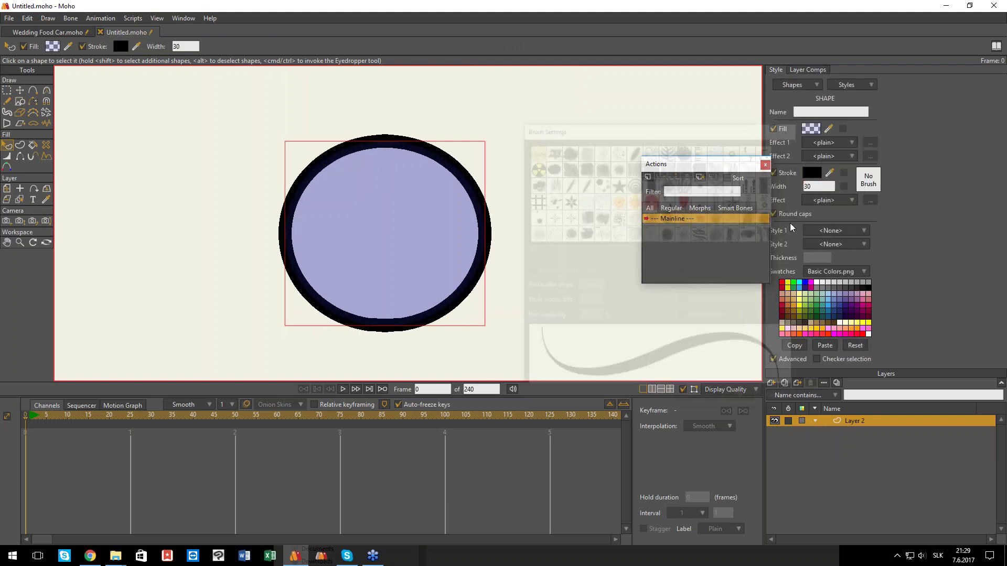
pyautogui.click(667, 233)
pyautogui.click(741, 401)
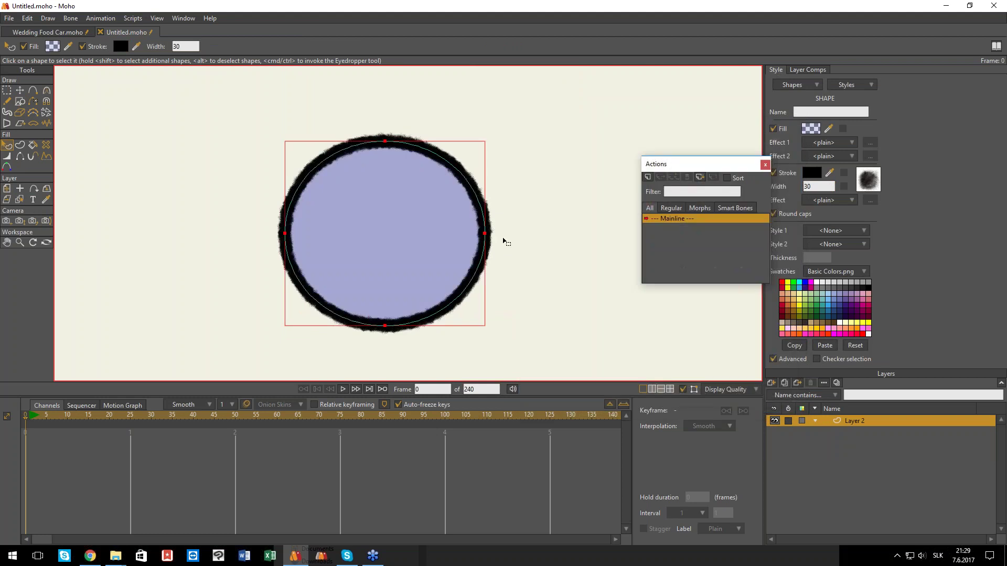
pyautogui.press('g')
# - Rename the oval's layer to mask
pyautogui.doubleClick(855, 423)
pyautogui.write('mask')
pyautogui.click(788, 478)
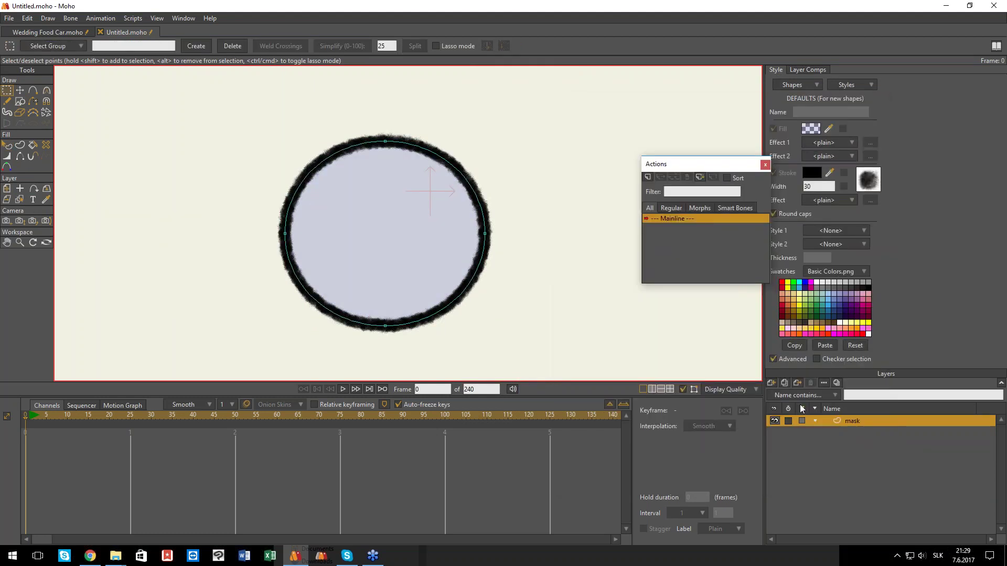
# - Add a vector layer above mask and draw a smaller oval overlapping the large oval's upper-left part
pyautogui.click(773, 385)
pyautogui.click(781, 397)
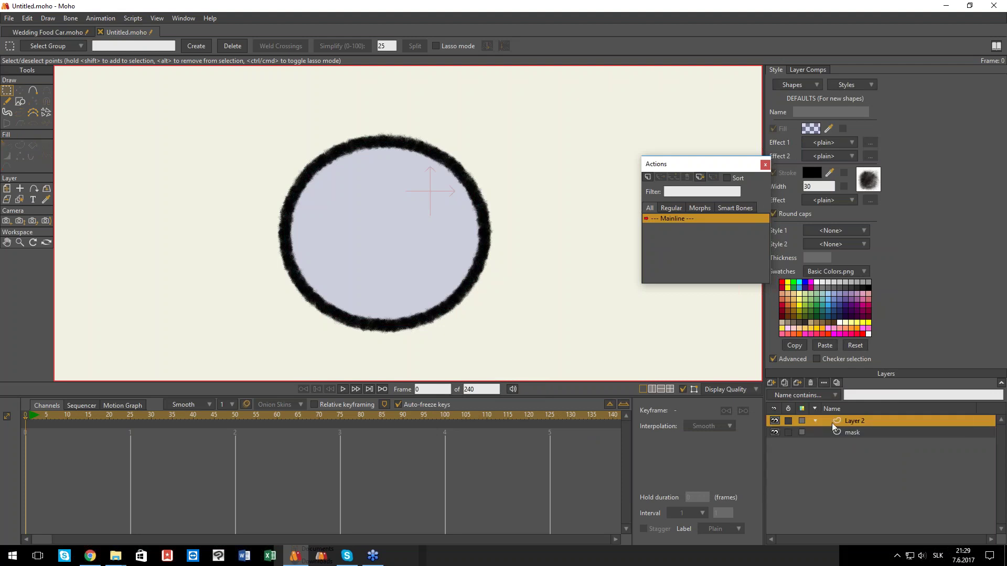
pyautogui.click(20, 101)
pyautogui.moveTo(233, 125); pyautogui.dragTo(371, 281)
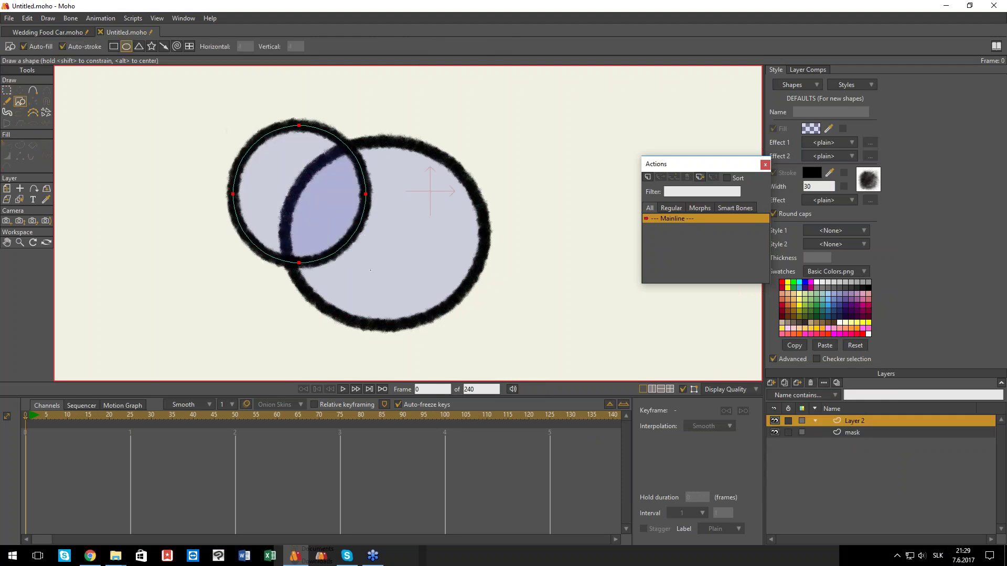
# - Turn off the smaller oval's stroke and close the Actions window
pyautogui.press('q')
pyautogui.click(338, 169)
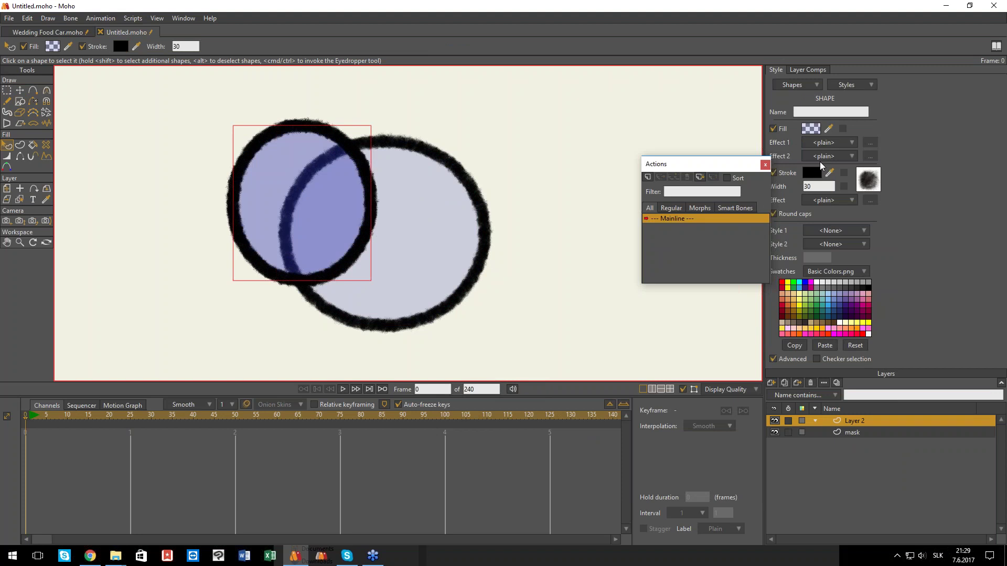
pyautogui.click(775, 173)
pyautogui.click(766, 165)
# - Fill the smaller oval with a fully opaque green and deselect it
pyautogui.click(809, 305)
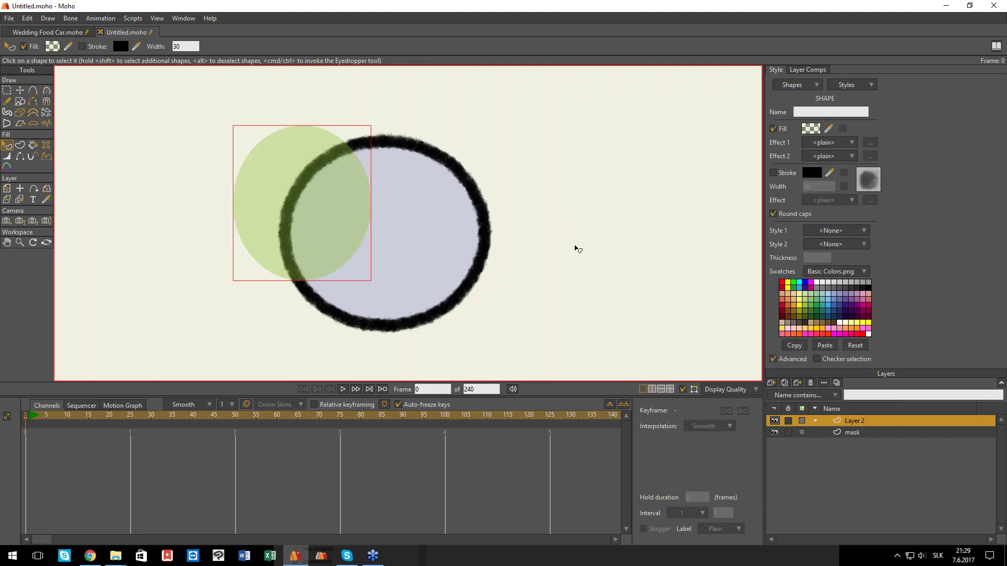
pyautogui.press('g')
pyautogui.press('Return')
pyautogui.press('q')
pyautogui.click(342, 196)
pyautogui.click(807, 133)
pyautogui.moveTo(802, 223); pyautogui.dragTo(802, 183)
pyautogui.click(803, 328)
pyautogui.press('g')
# - Put Layer 2 and mask together into a new group using Group With Selection
pyautogui.keyDown('shift'); pyautogui.click(848, 431); pyautogui.keyUp('shift')
pyautogui.click(772, 384)
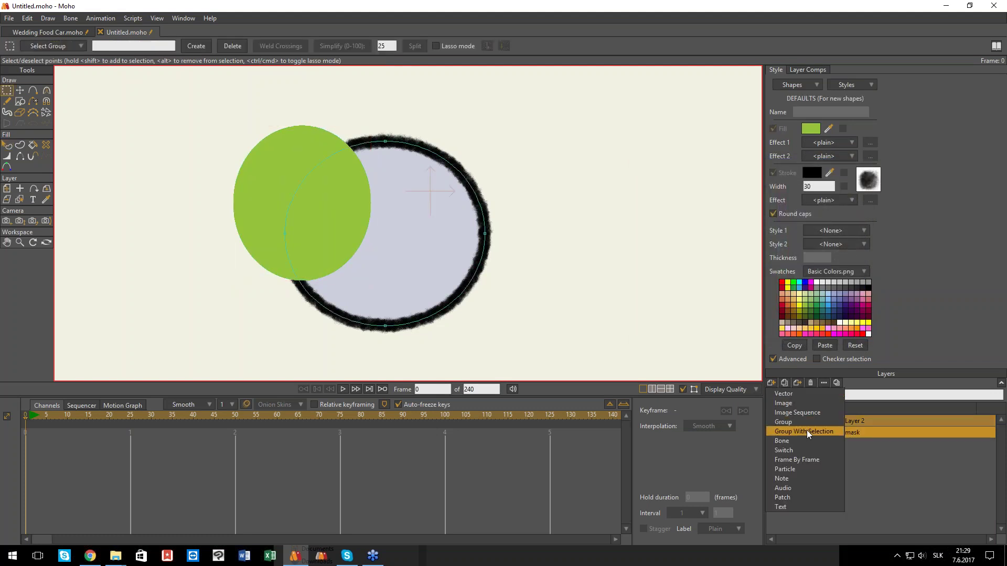
pyautogui.click(843, 437)
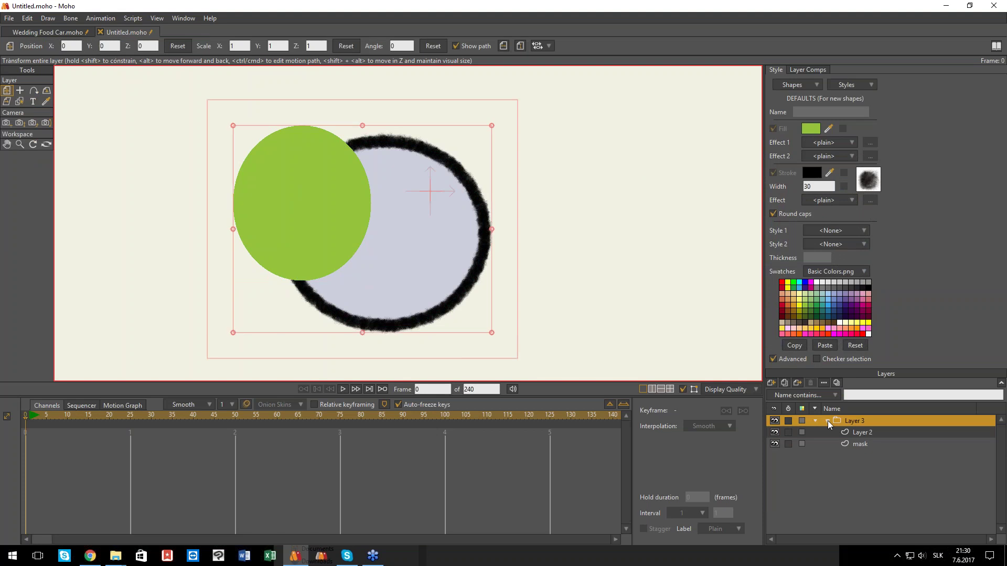
pyautogui.click(828, 420)
# - Set the new group's masking to Hide all and render frame 0 to preview it
pyautogui.doubleClick(836, 421)
pyautogui.click(685, 125)
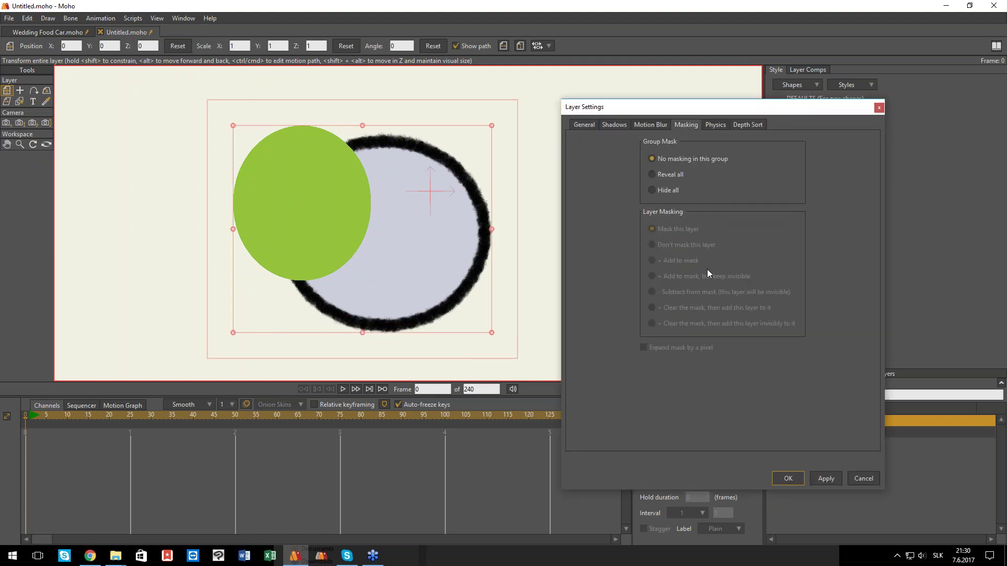
pyautogui.click(653, 190)
pyautogui.click(825, 478)
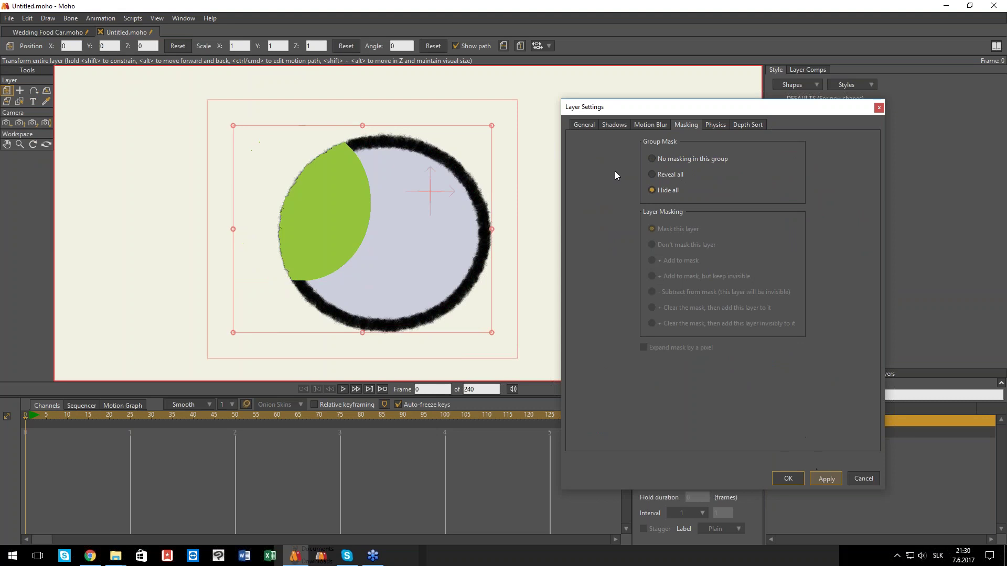
pyautogui.hotkey('ctrl', 'r')
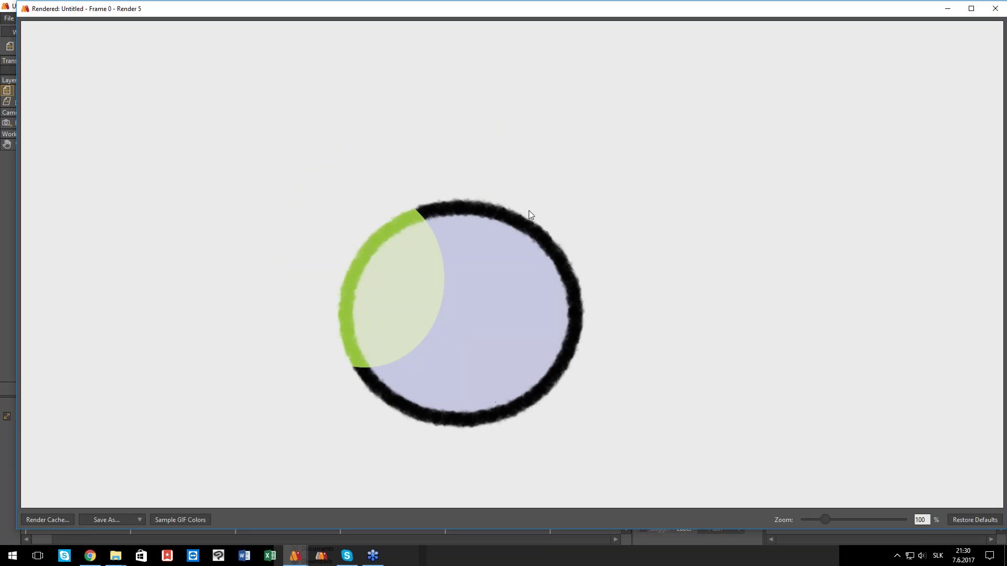
pyautogui.click(995, 9)
pyautogui.click(844, 480)
# - Enable Exclude strokes in the mask layer's masking settings and render the frame to check it
pyautogui.click(859, 445)
pyautogui.doubleClick(870, 434)
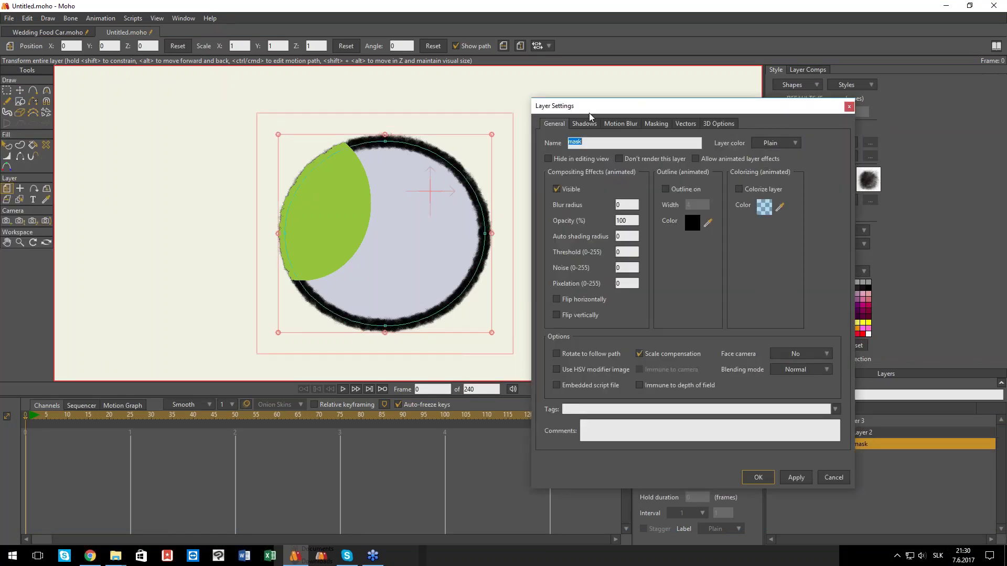
pyautogui.click(656, 123)
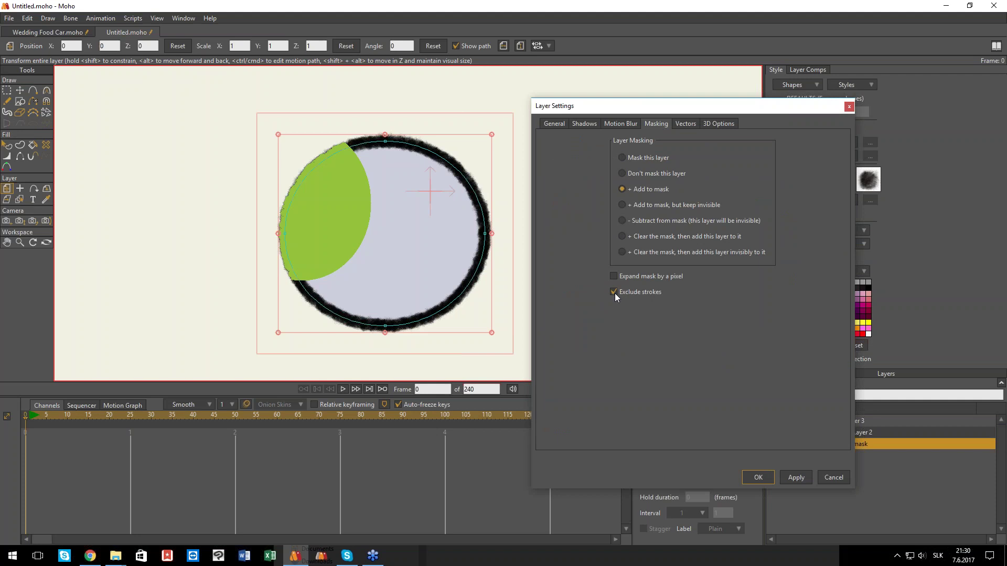
pyautogui.click(804, 479)
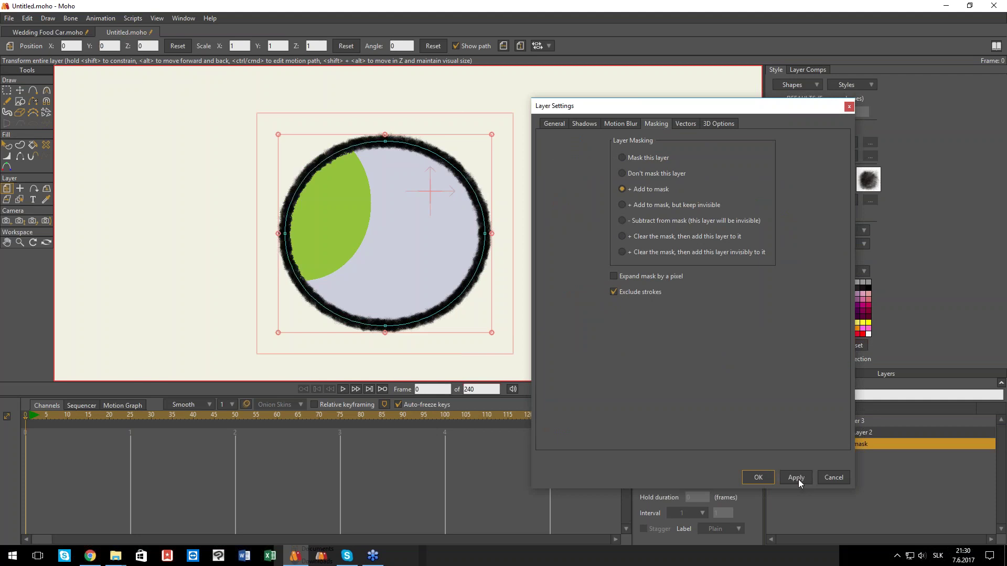
pyautogui.hotkey('ctrl', 'r')
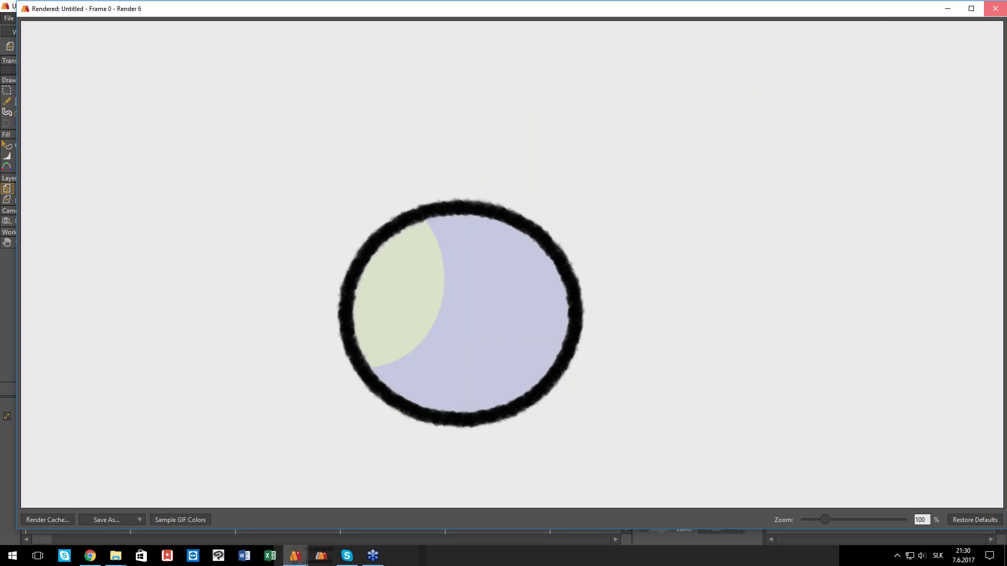
pyautogui.click(995, 8)
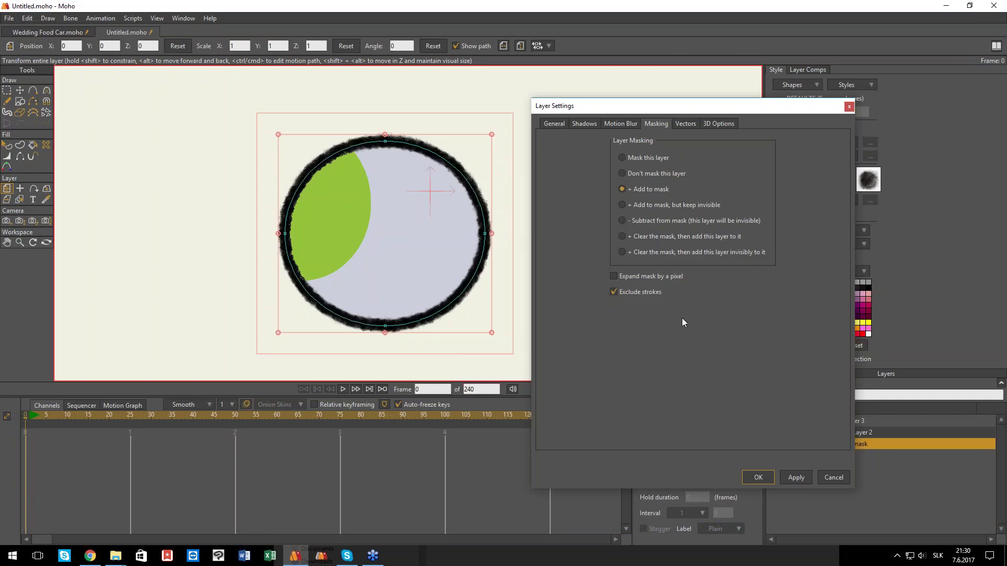
# - Enable Expand mask by a pixel for the mask layer and render the frame again
pyautogui.click(615, 276)
pyautogui.click(790, 478)
pyautogui.hotkey('ctrl', 'r')
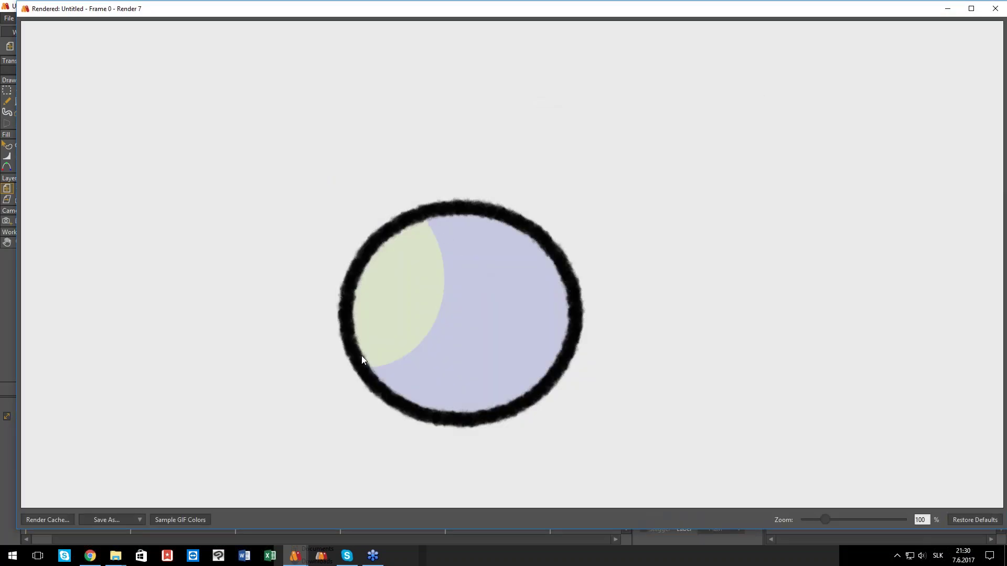
pyautogui.click(995, 8)
# - Turn off Exclude strokes and Expand mask by a pixel for the mask layer
pyautogui.click(613, 291)
pyautogui.click(613, 277)
pyautogui.click(806, 477)
pyautogui.press('Return')
# - Duplicate the mask layer
pyautogui.moveTo(423, 268); pyautogui.dragTo(429, 268)
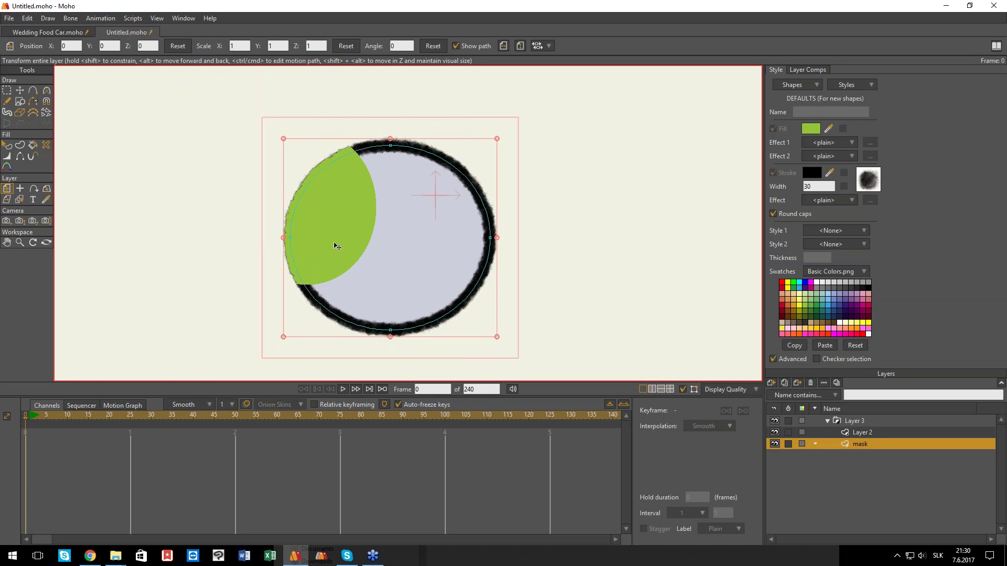
pyautogui.click(784, 383)
pyautogui.click(484, 266)
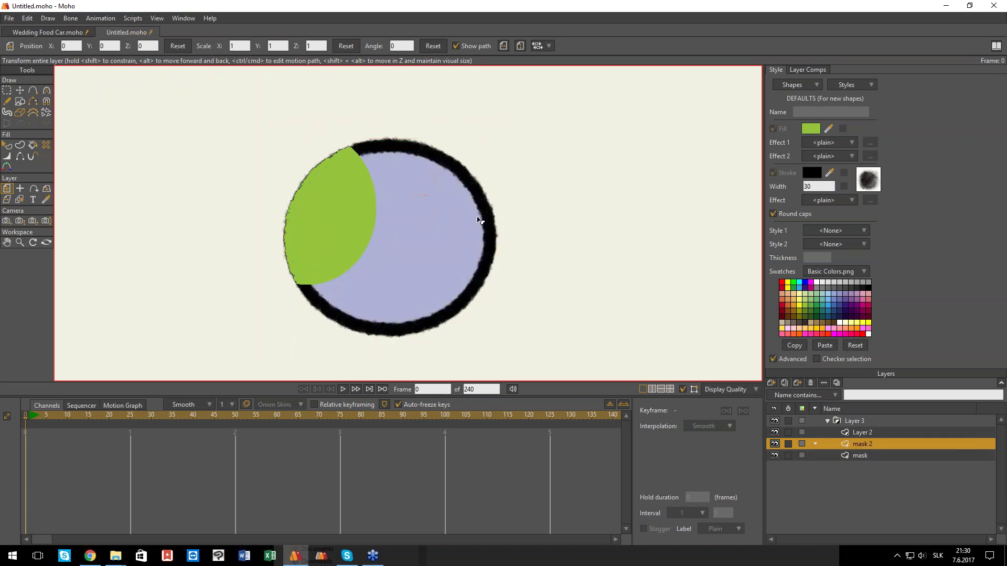
# - Turn off the fill of mask 2's oval and move that layer above Layer 2 in the group
pyautogui.press('q')
pyautogui.click(486, 240)
pyautogui.click(774, 129)
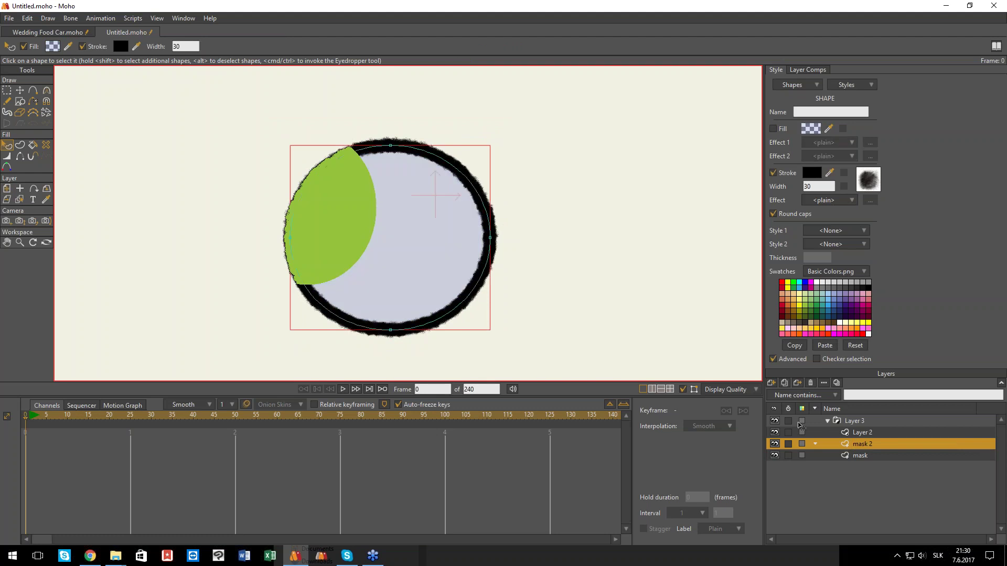
pyautogui.press('g')
pyautogui.moveTo(860, 443); pyautogui.dragTo(826, 420)
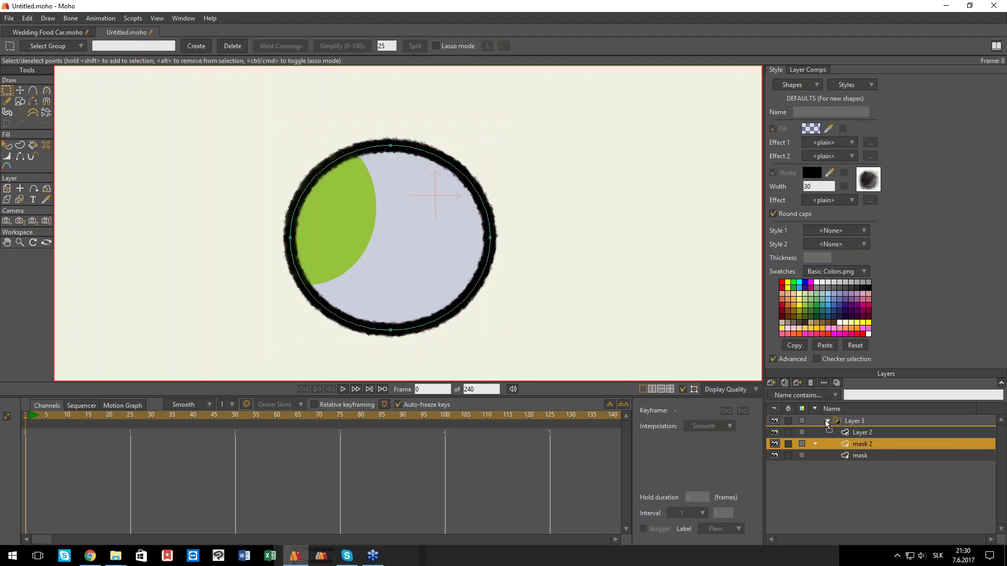
# - Turn off the stroke of the original mask layer's oval and render the frame to check the result
pyautogui.click(845, 456)
pyautogui.press('q')
pyautogui.click(492, 208)
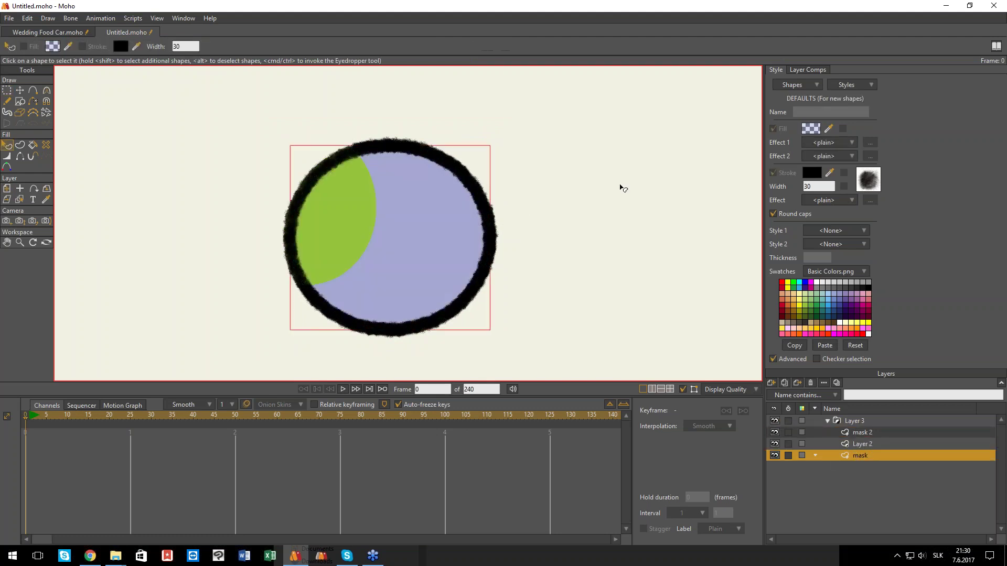
pyautogui.click(774, 174)
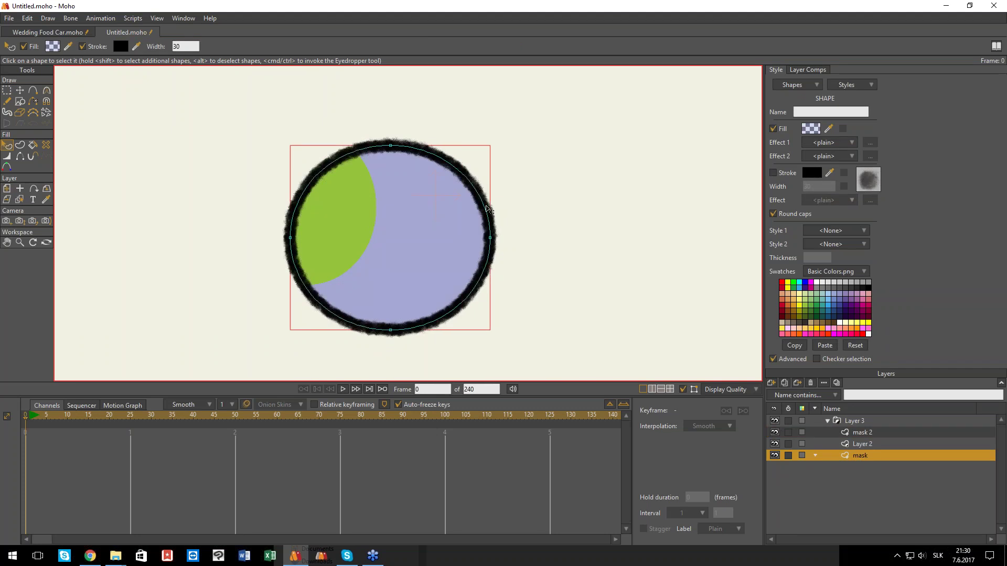
pyautogui.press('g')
pyautogui.hotkey('ctrl', 'r')
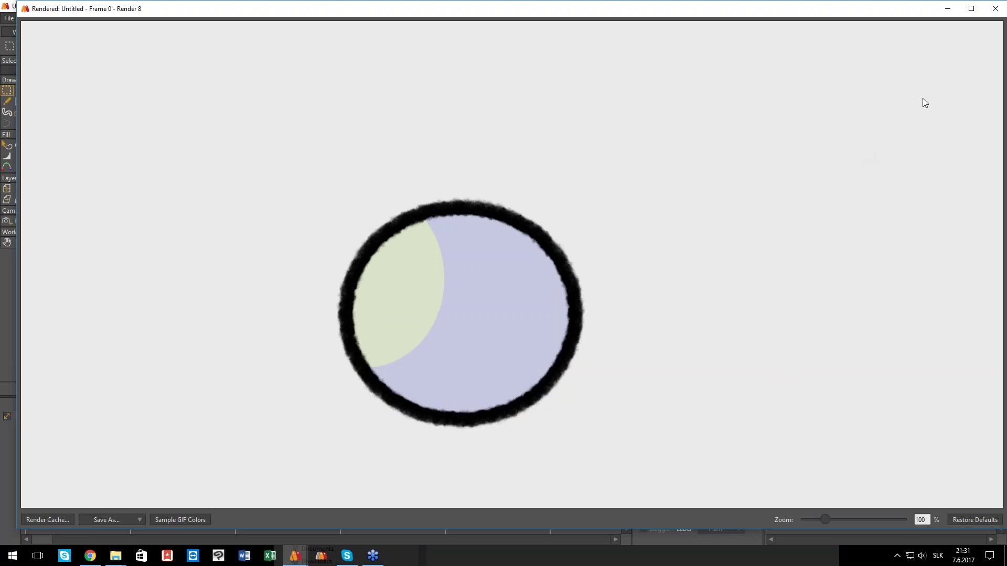
pyautogui.click(996, 12)
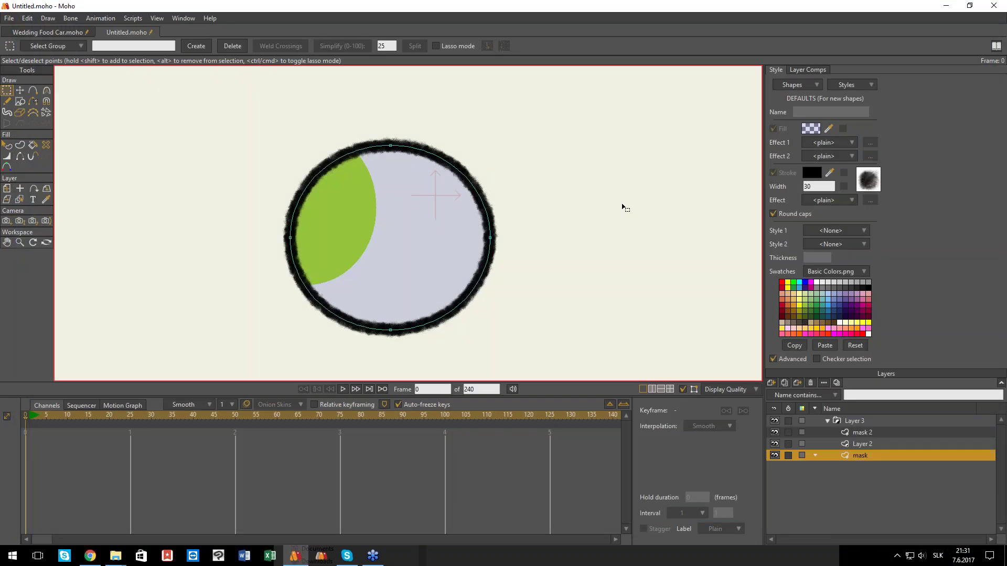
# - Change mask 2's layer masking so that the group's mask clips its brush stroke
pyautogui.click(462, 176)
pyautogui.press('t')
pyautogui.moveTo(464, 177)
pyautogui.mouseDown()
pyautogui.moveTo(358, 192)
pyautogui.moveTo(464, 177)
pyautogui.mouseUp()
pyautogui.click(861, 436)
pyautogui.rightClick(861, 436)
pyautogui.click(884, 408)
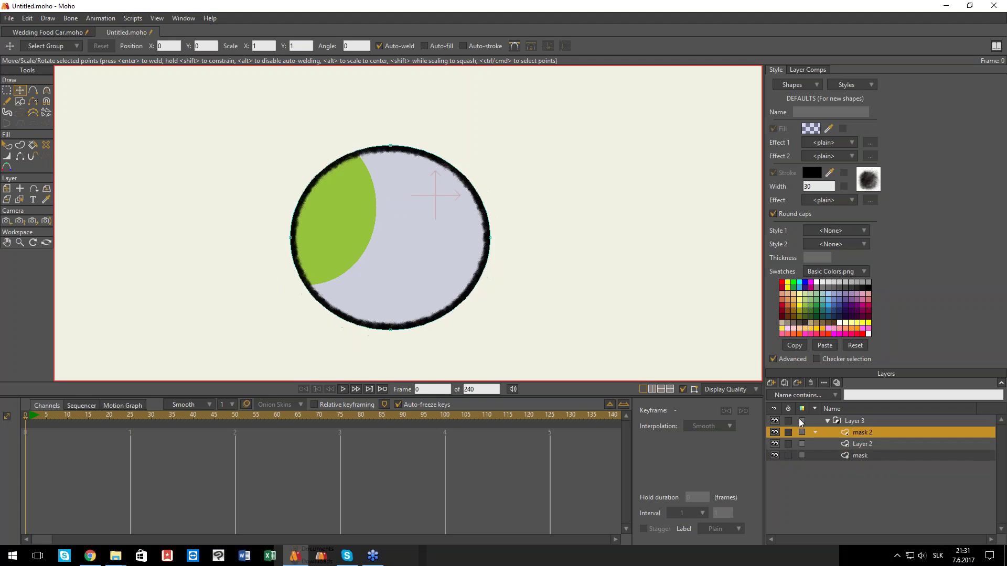
# - Set the mask 2 layer to "Don't mask this layer" so its brush stroke shows in full
pyautogui.rightClick(864, 428)
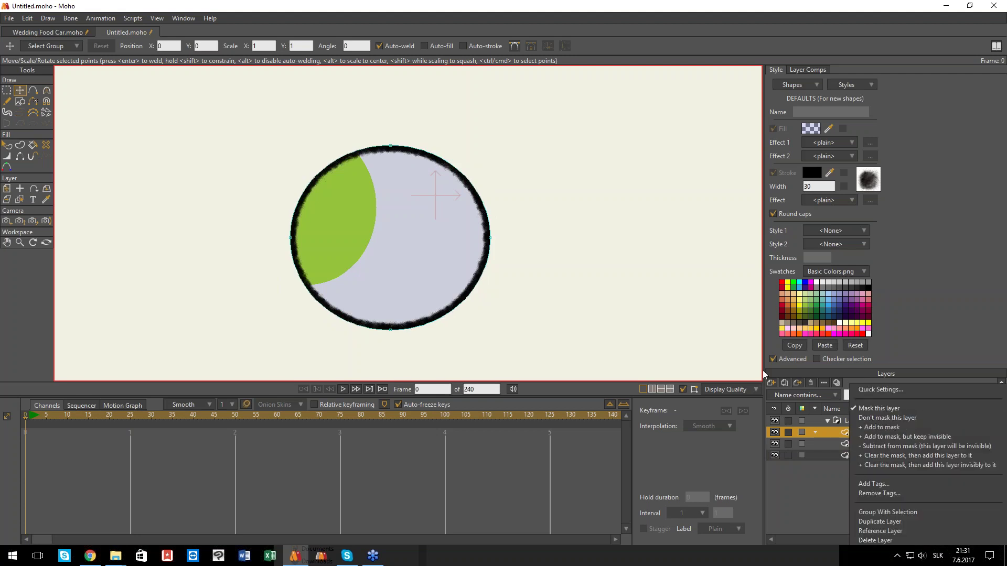
pyautogui.click(876, 417)
pyautogui.press('q')
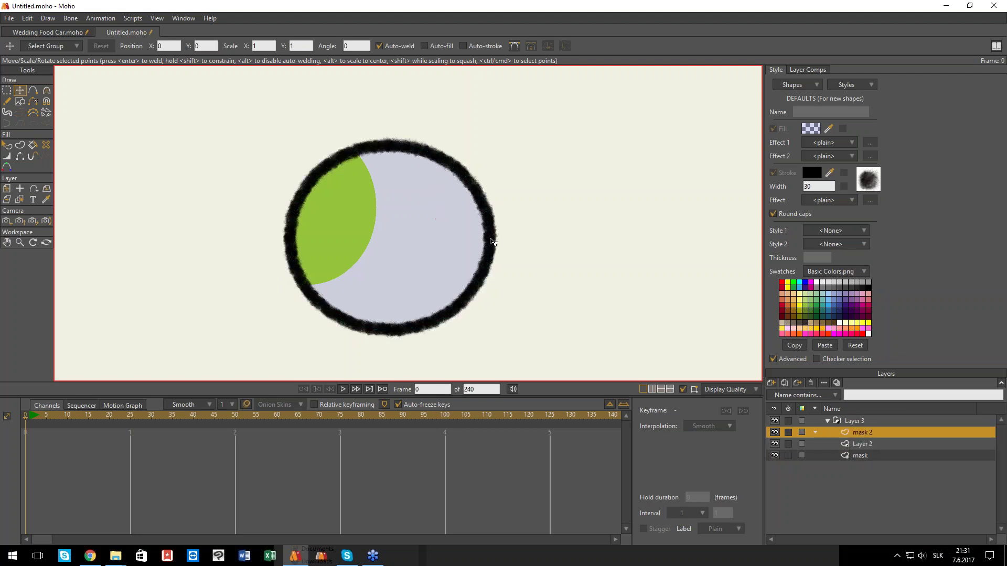
# - Thicken the brush stroke at the right-hand point of mask 2's oval with the Line Width tool
pyautogui.click(490, 241)
pyautogui.press('t')
pyautogui.click(491, 242)
pyautogui.press('w')
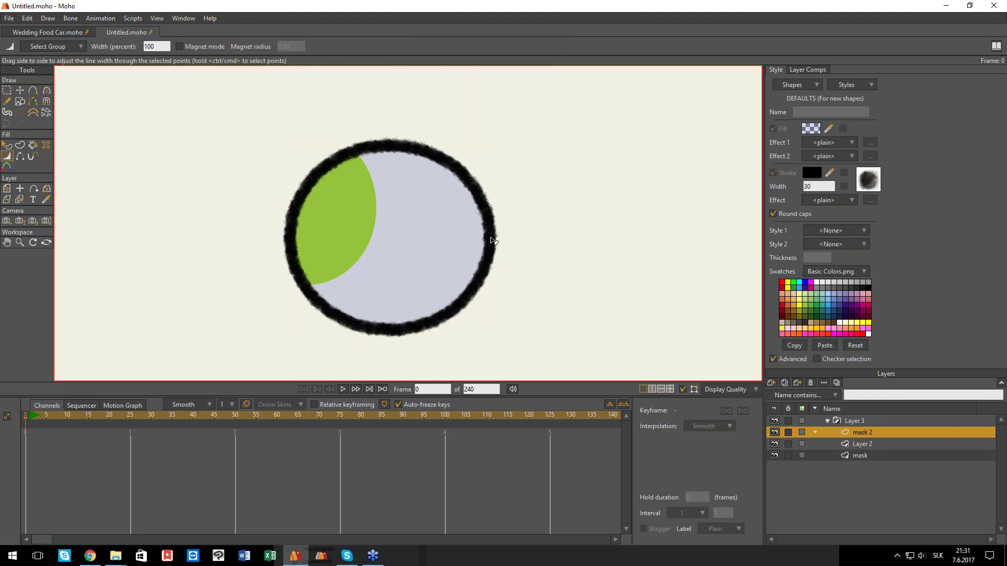
pyautogui.press('q')
pyautogui.press('g')
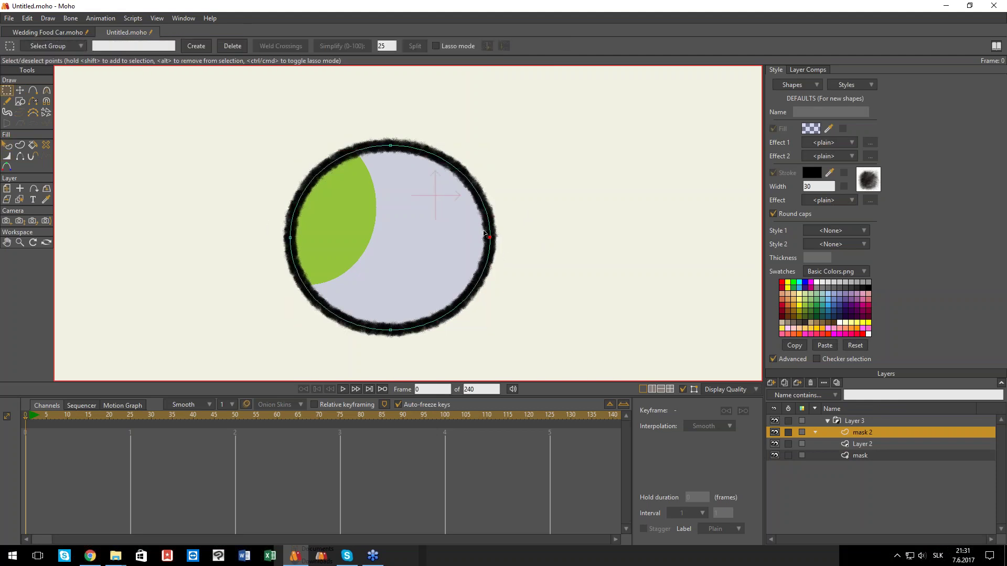
pyautogui.press('w')
pyautogui.moveTo(496, 244); pyautogui.dragTo(546, 265)
# - Thin the brush stroke at the left-hand point of mask 2's oval with the Line Width tool
pyautogui.press('g')
pyautogui.scroll(-1, 476, 244)
pyautogui.scroll(1, 324, 231)
pyautogui.moveTo(320, 229); pyautogui.dragTo(347, 256)
pyautogui.press('w')
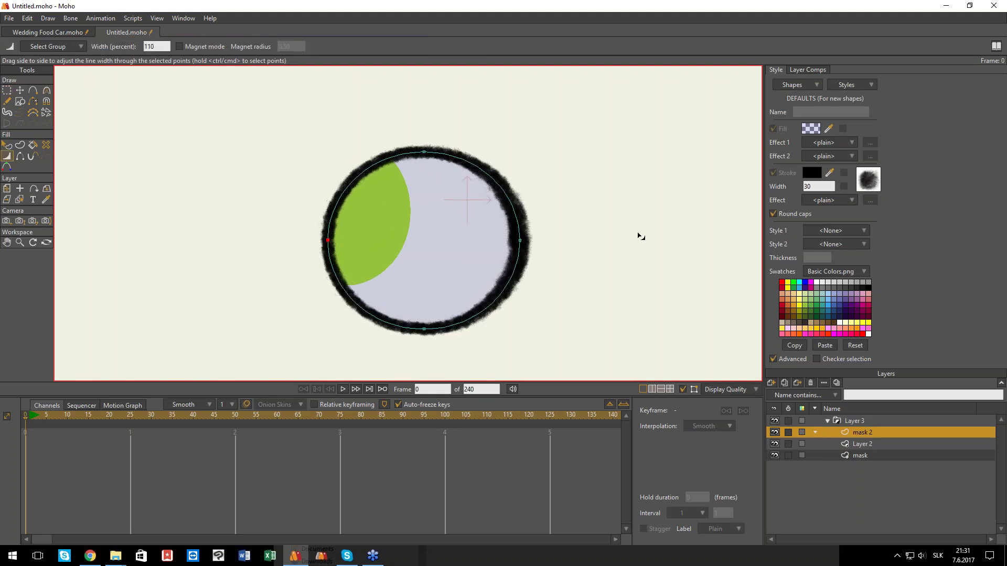
pyautogui.click(555, 279)
pyautogui.moveTo(549, 280); pyautogui.dragTo(498, 275)
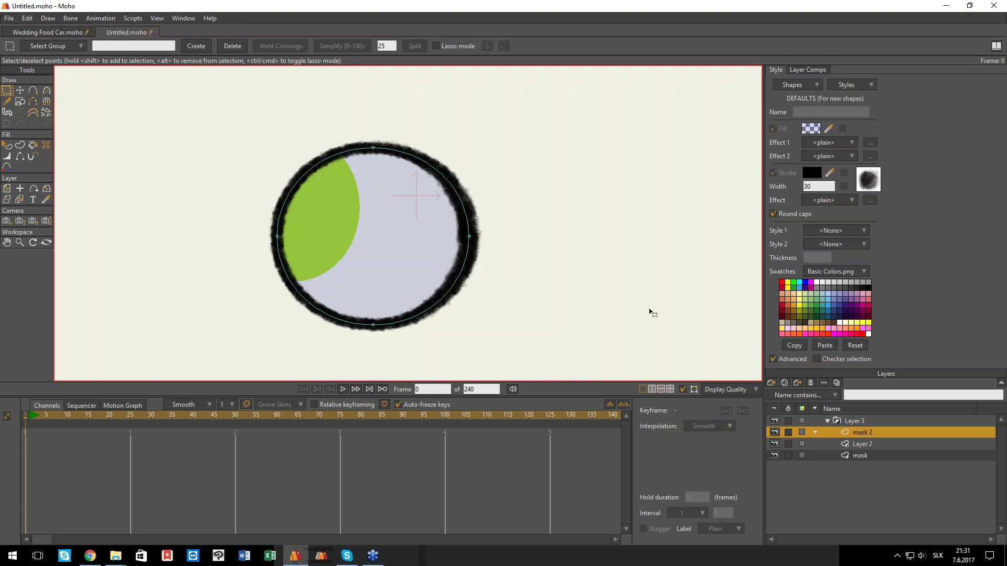
# - Turn on antialiasing in the display quality settings
pyautogui.click(712, 390)
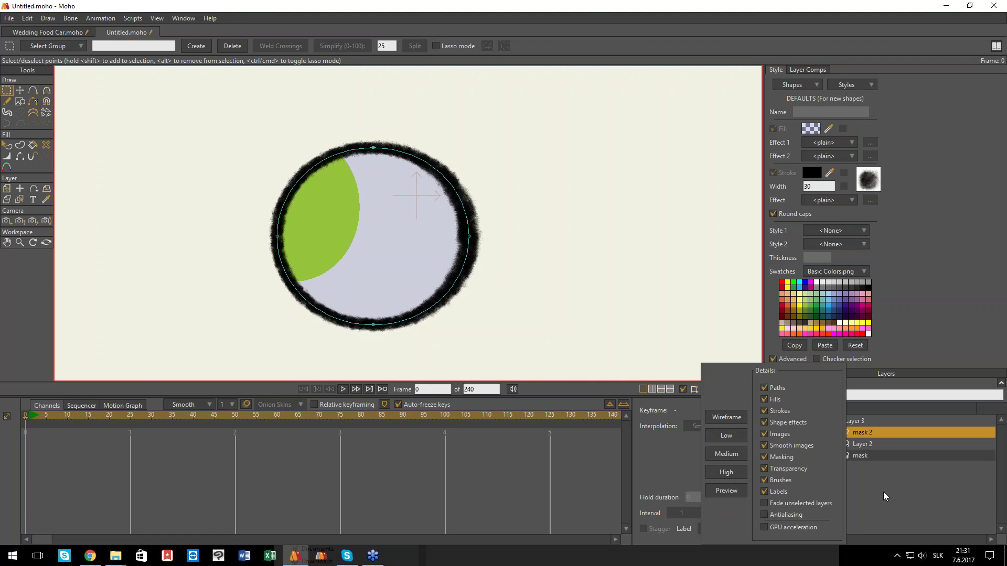
pyautogui.click(763, 517)
pyautogui.moveTo(483, 248); pyautogui.dragTo(517, 263)
# - Select the oval shape on mask 2 and turn off its stroke
pyautogui.press('q')
pyautogui.click(510, 276)
pyautogui.click(773, 173)
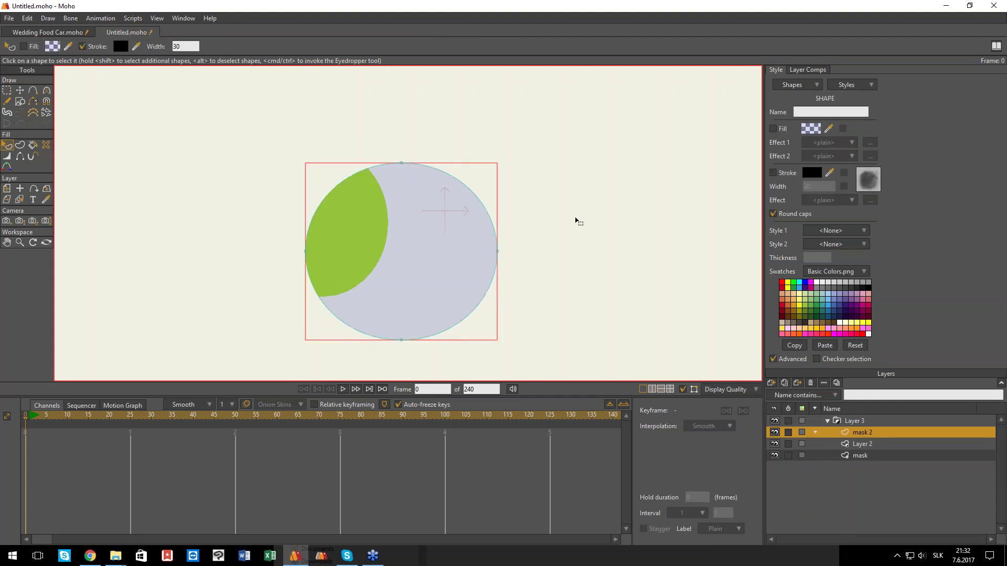
pyautogui.press('g')
pyautogui.scroll(2, 456, 255)
pyautogui.scroll(-2, 465, 262)
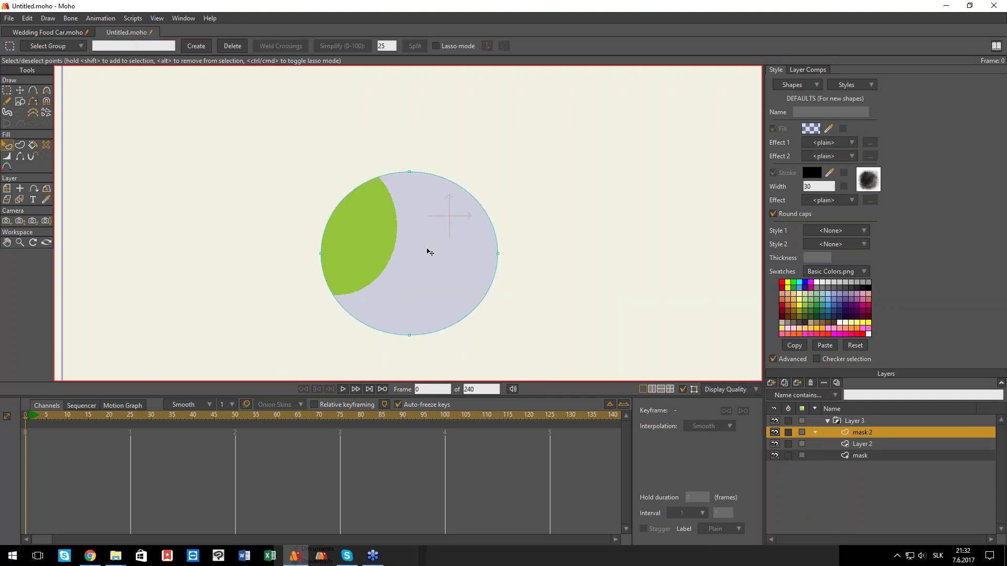
# - Move the right-hand point of mask 2's oval outward, away from the filled shape
pyautogui.press('t')
pyautogui.moveTo(451, 252); pyautogui.dragTo(460, 253)
pyautogui.scroll(5, 436, 215)
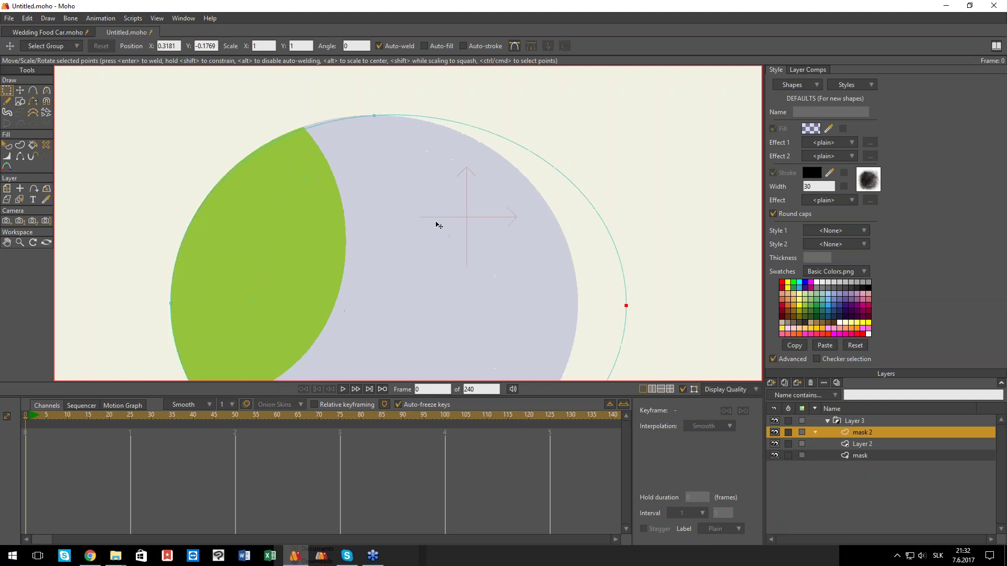
# - Turn on GPU acceleration in the display quality settings, compare the shape edges, and turn it back off
pyautogui.click(726, 389)
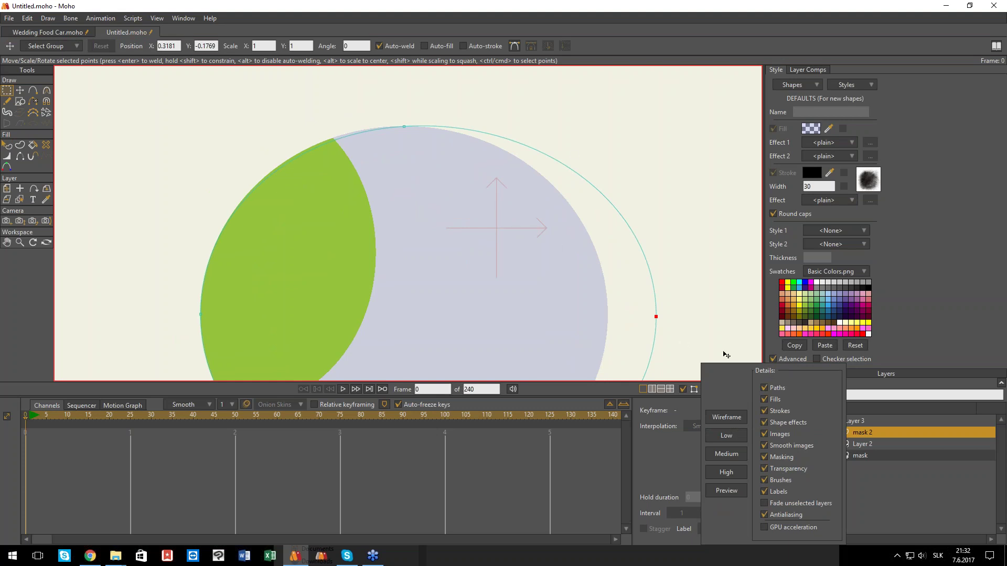
pyautogui.click(764, 527)
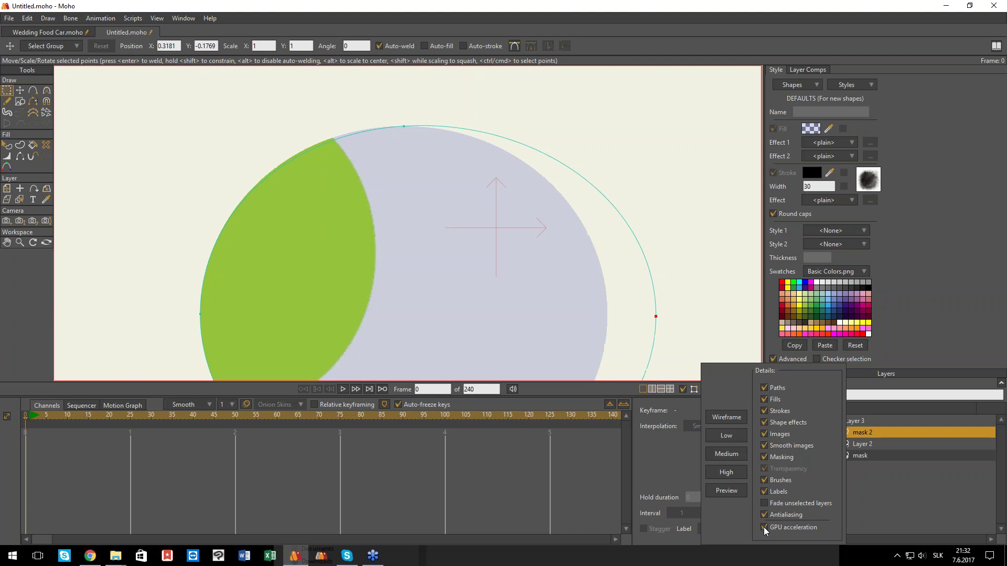
pyautogui.click(377, 205)
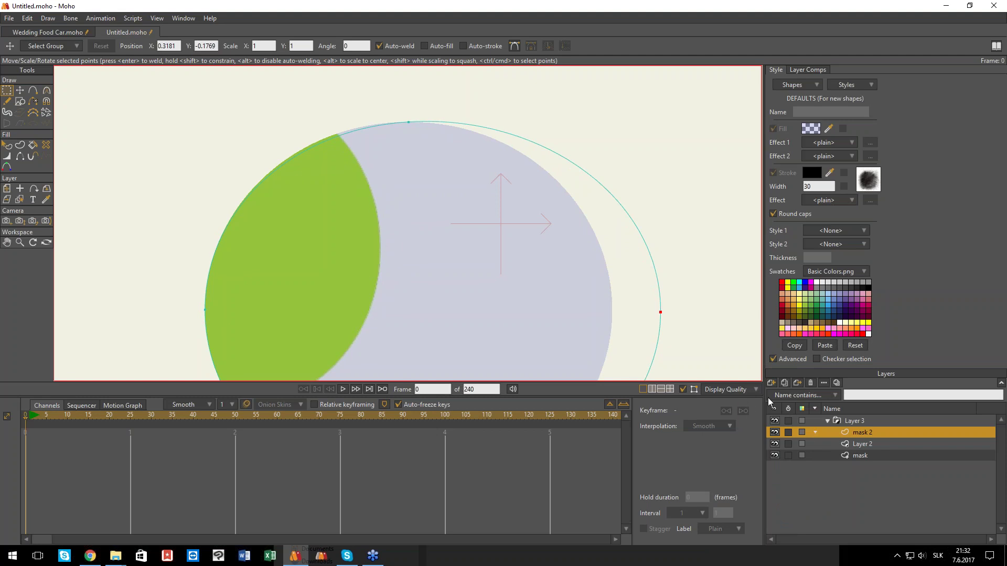
pyautogui.click(756, 389)
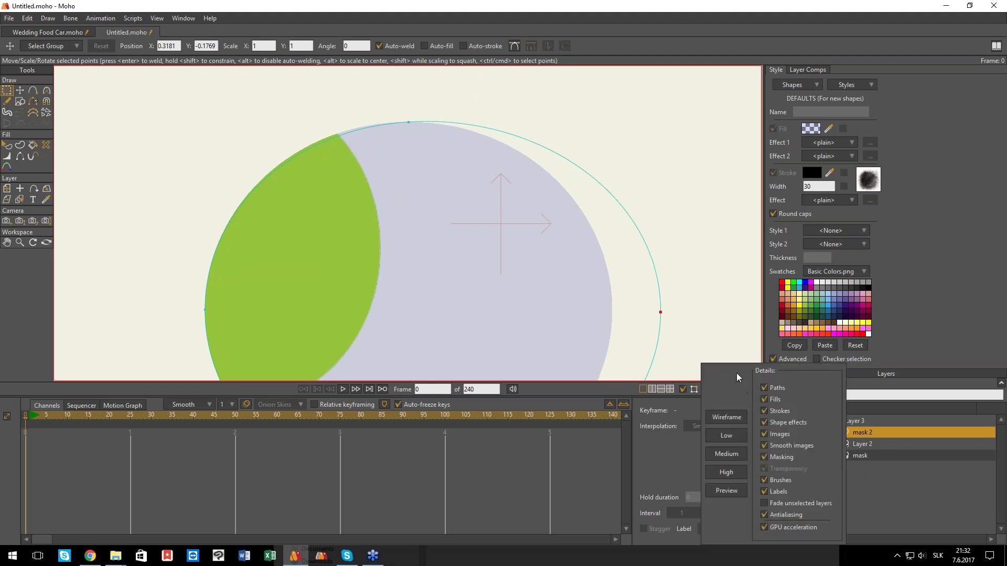
pyautogui.click(763, 528)
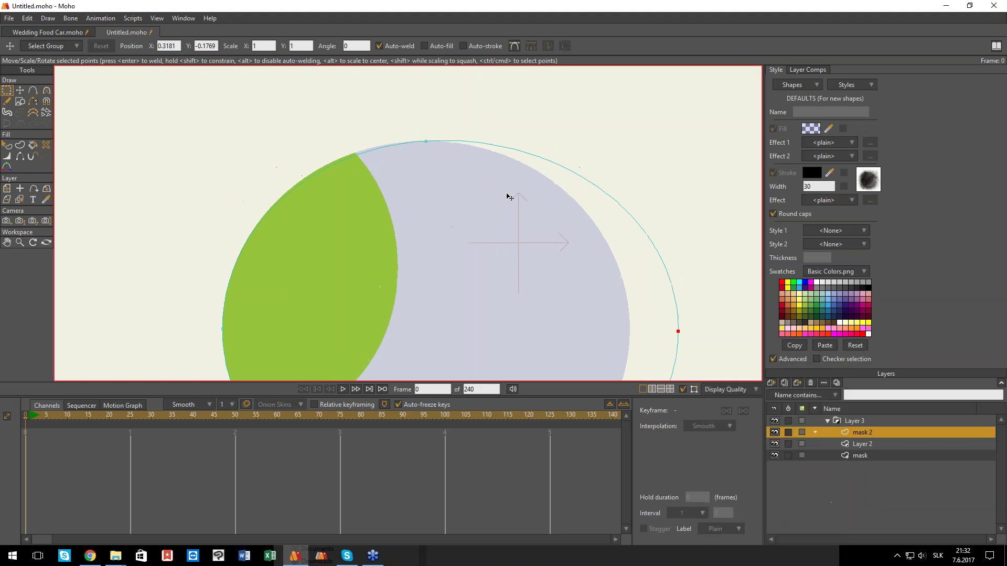
# - Inspect the masked shapes' edges in the workspace and render the frame to compare them
pyautogui.scroll(2, 515, 193)
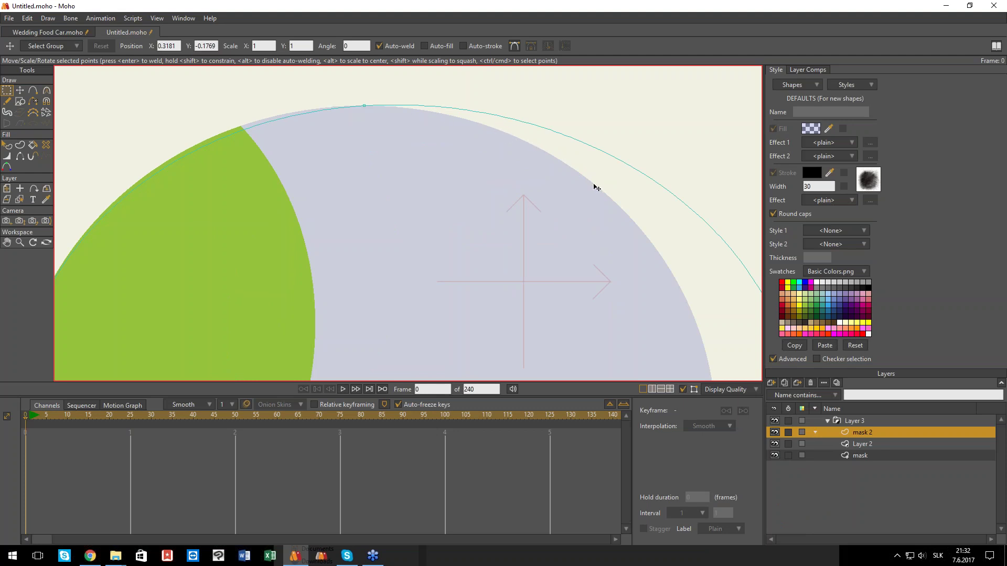
pyautogui.scroll(-4, 490, 209)
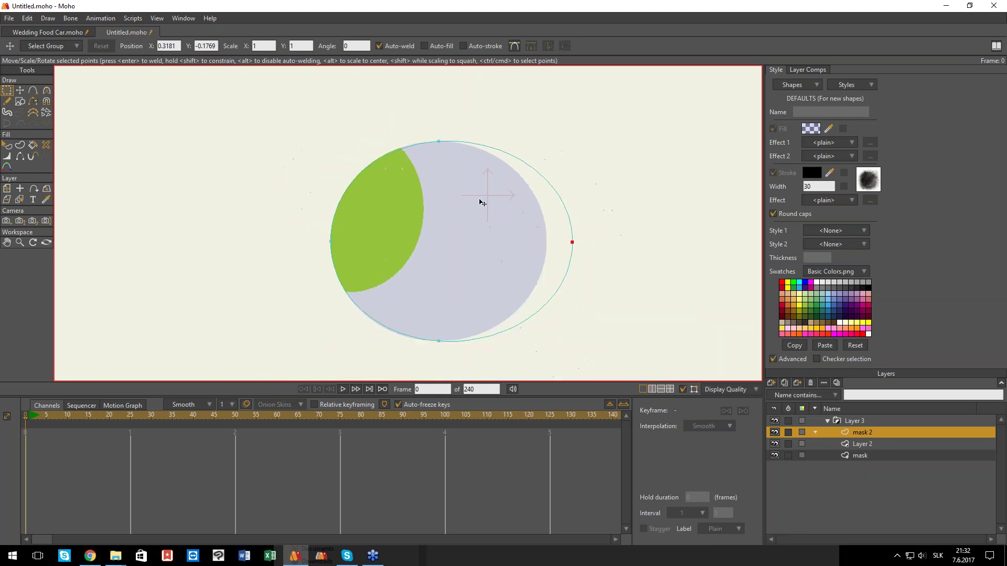
pyautogui.hotkey('ctrl', 'r')
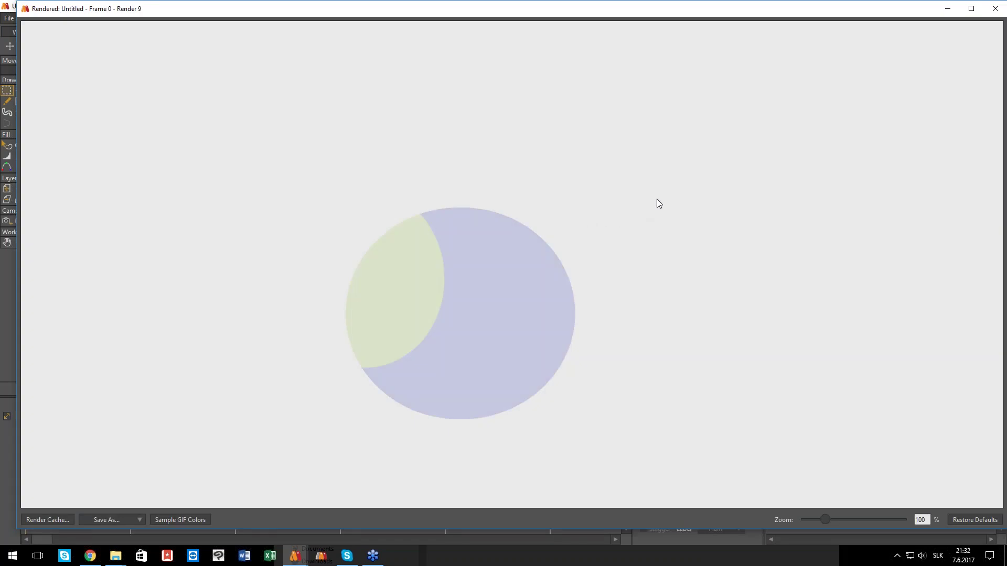
pyautogui.click(995, 9)
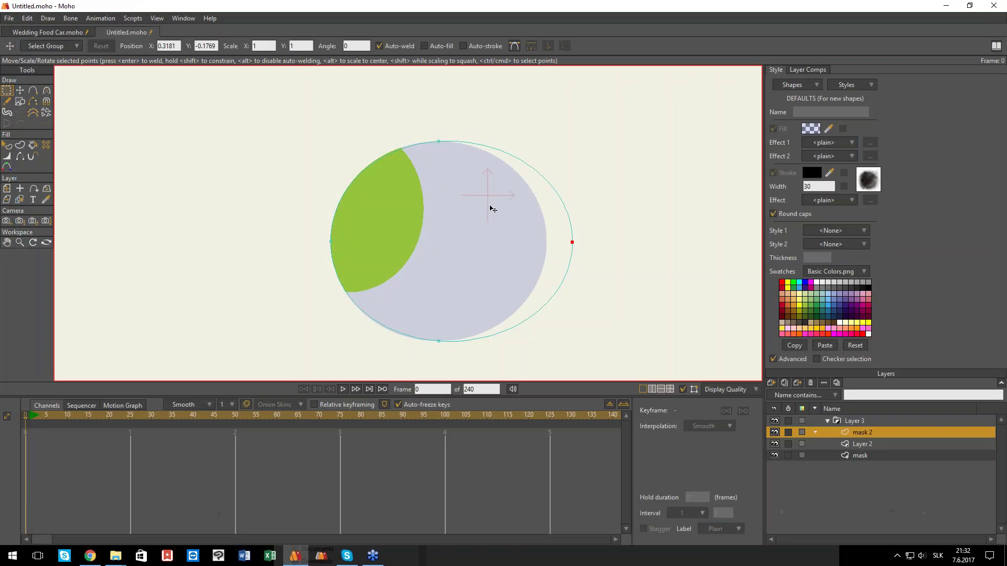
pyautogui.scroll(-1, 498, 211)
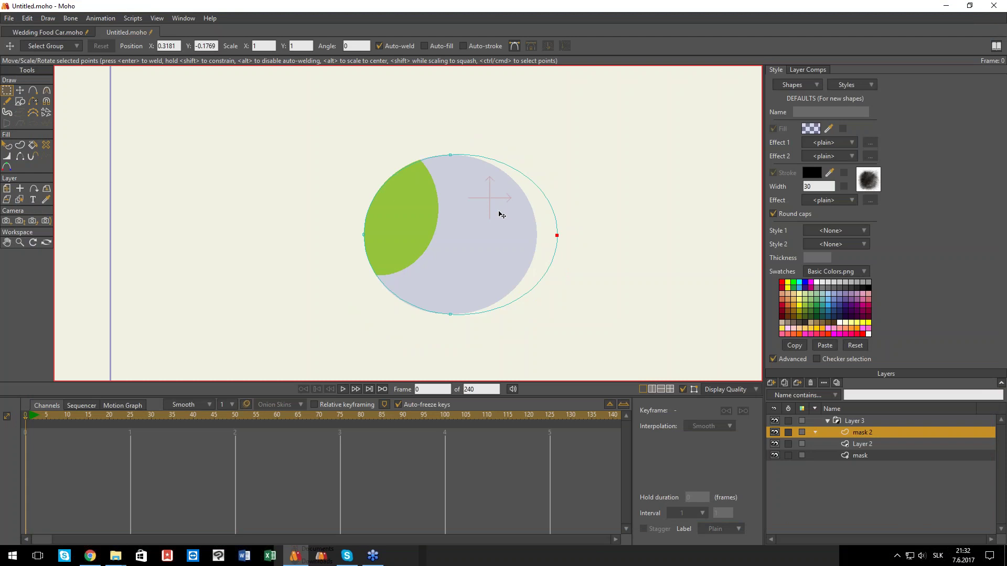
# - Add the image chavez_pintura.jpeg above the Layer 3 group, position it partly over the oval, and render the frame
pyautogui.click(116, 556)
pyautogui.moveTo(659, 214); pyautogui.dragTo(569, 206)
pyautogui.moveTo(856, 436); pyautogui.dragTo(856, 419)
pyautogui.moveTo(486, 246); pyautogui.dragTo(382, 279)
pyautogui.hotkey('ctrl', 'r')
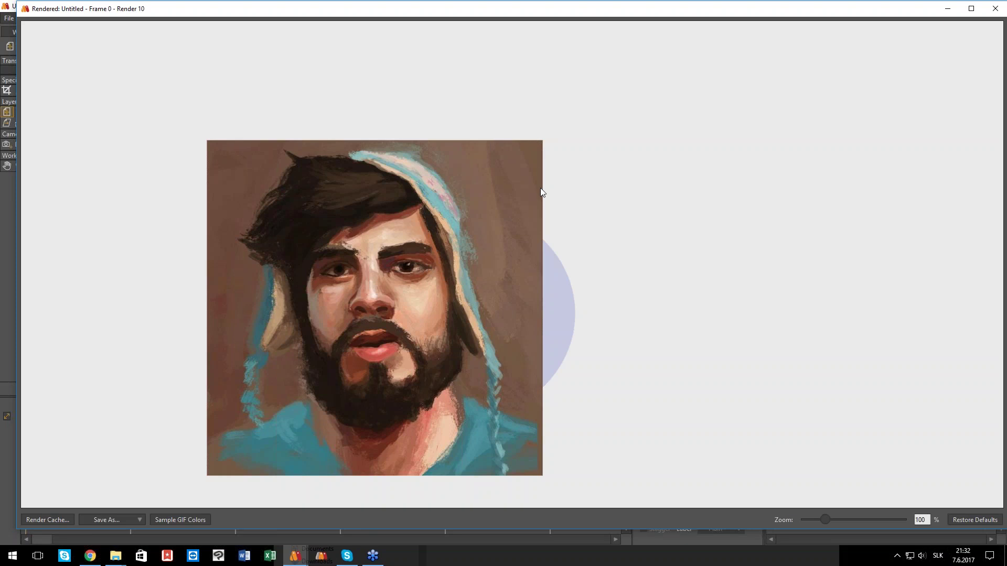
pyautogui.click(995, 9)
# - Enable higher quality rendering in the image layer's settings and render the frame again
pyautogui.doubleClick(644, 231)
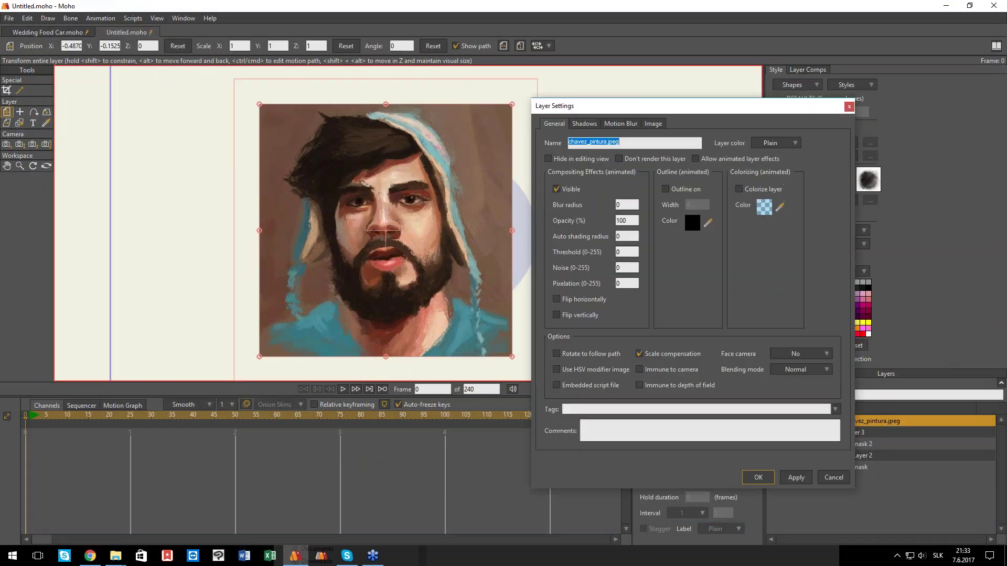
pyautogui.click(653, 123)
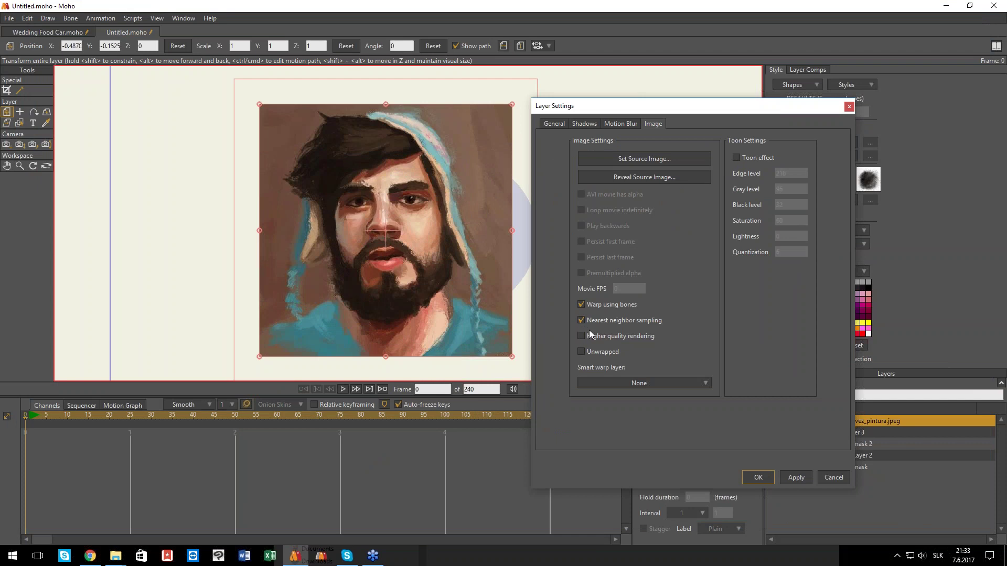
pyautogui.click(581, 336)
pyautogui.press('Return')
pyautogui.hotkey('ctrl', 'r')
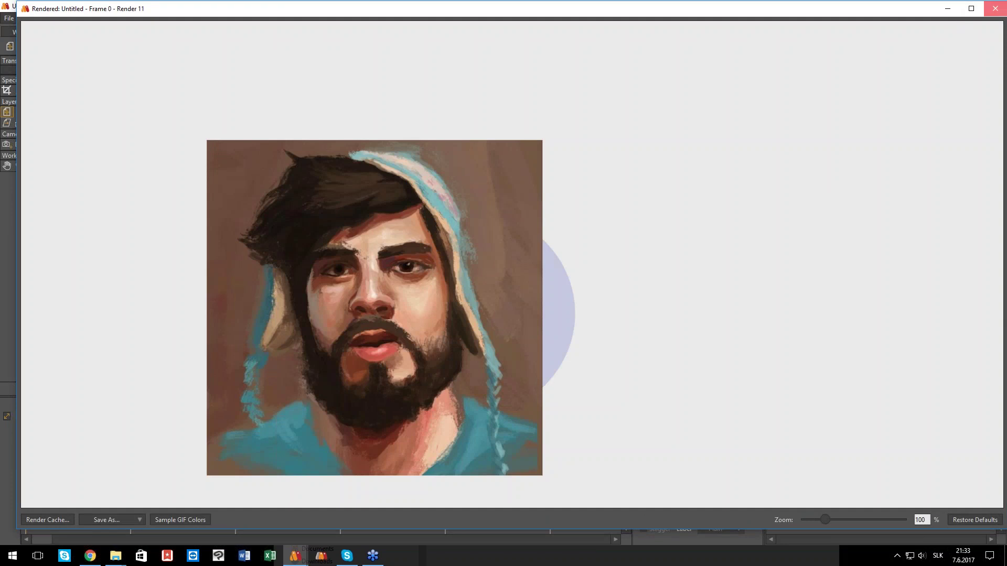
pyautogui.click(995, 9)
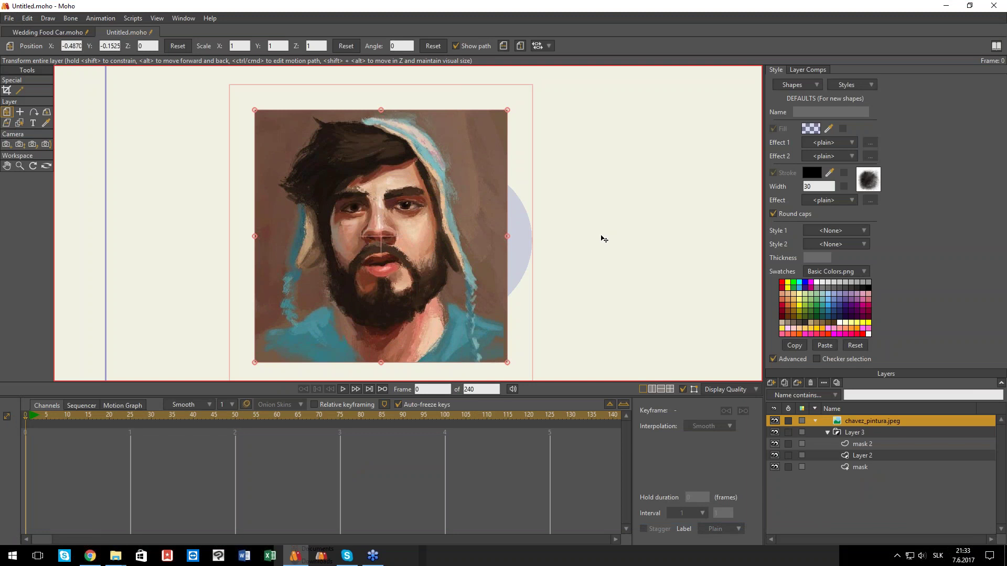
# - Delete the chavez_pintura.jpeg image layer
pyautogui.click(811, 384)
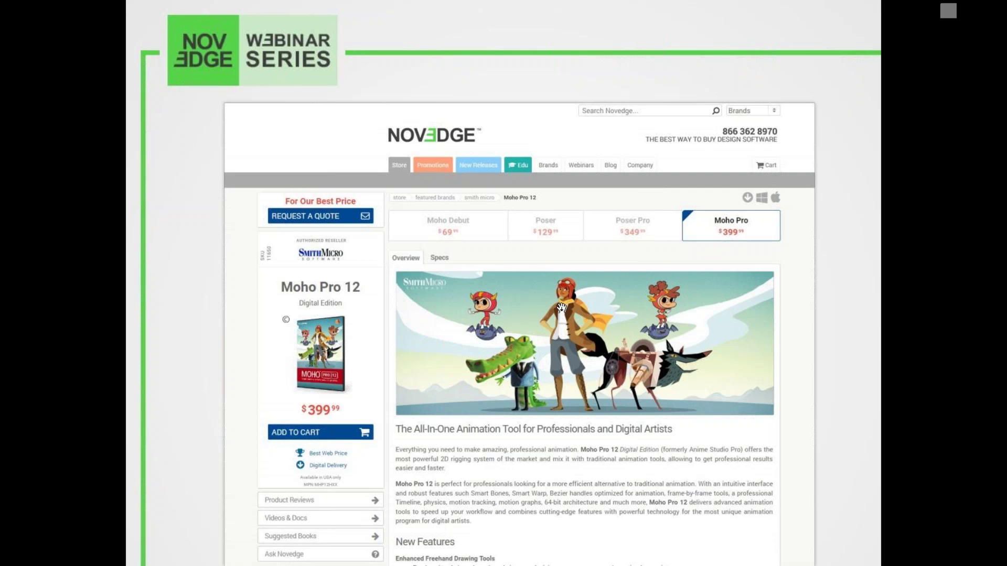
pyautogui.click(558, 350)
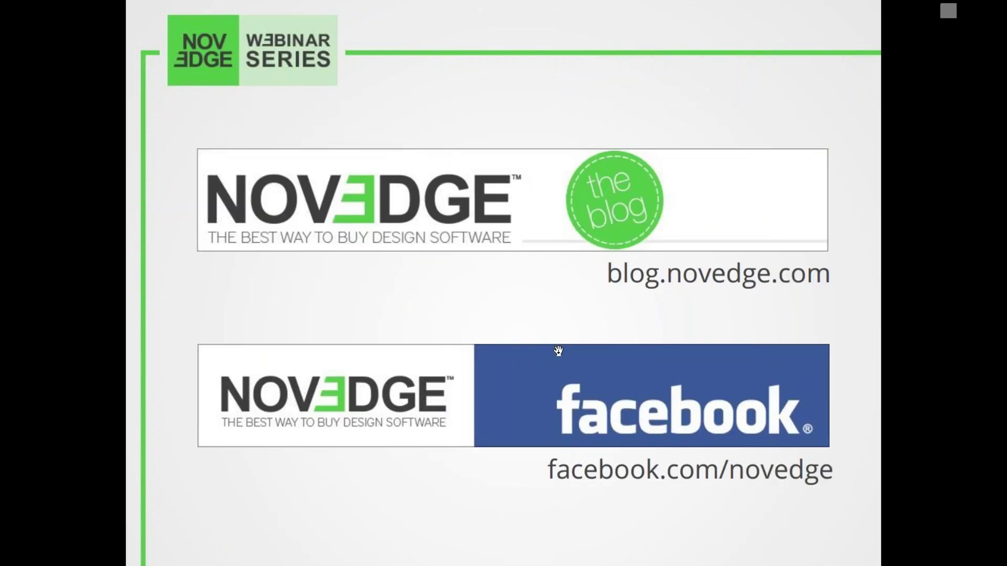